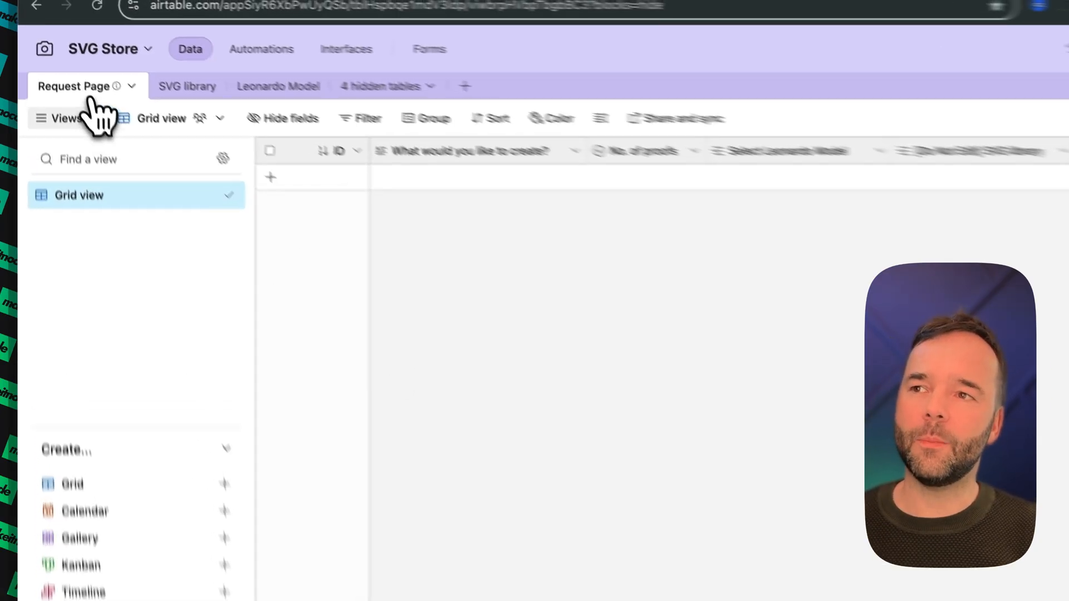
Look over the Request Page table and the SVG library table, including its fields through Request Page
{"action": "left_click", "coordinate": [107, 61]}
{"action": "left_click", "coordinate": [218, 112]}
{"action": "left_click", "coordinate": [85, 110]}
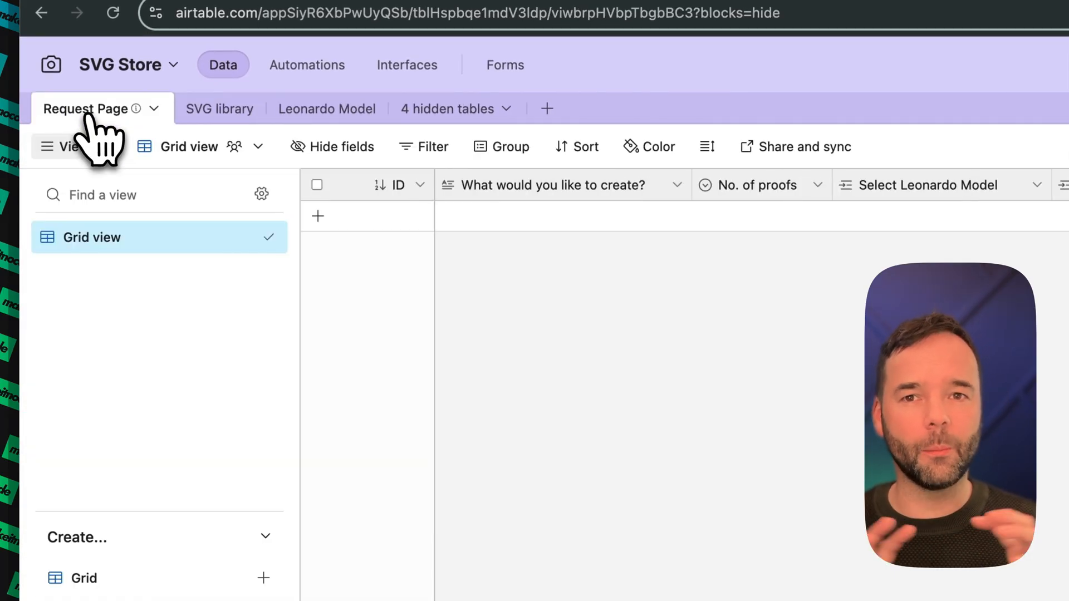
{"action": "left_click", "coordinate": [217, 111]}
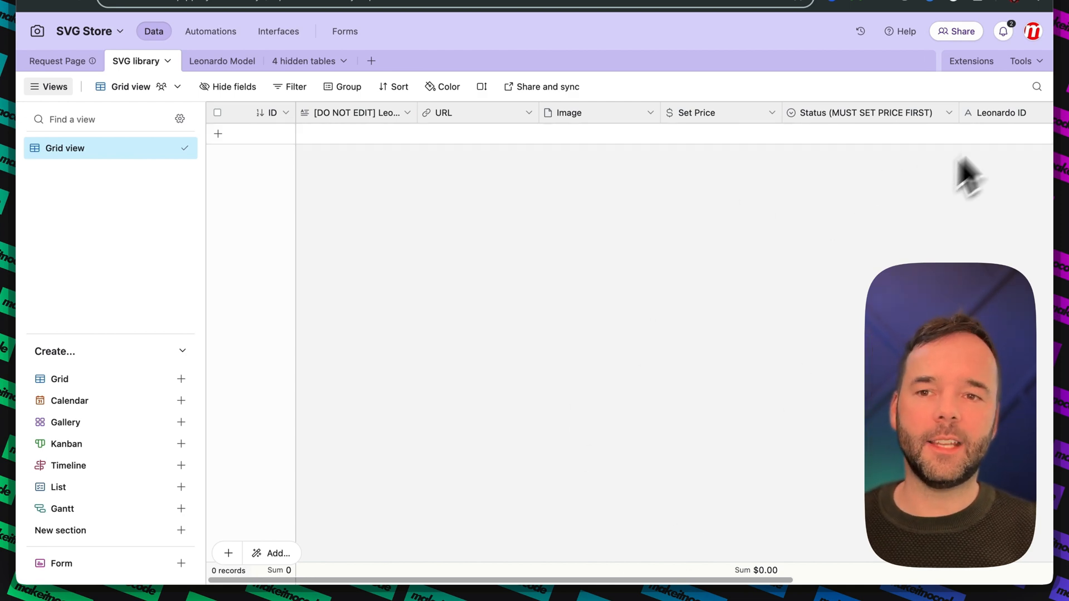
{"action": "scroll", "coordinate": [707, 351], "scroll_direction": "right", "scroll_amount": 5}
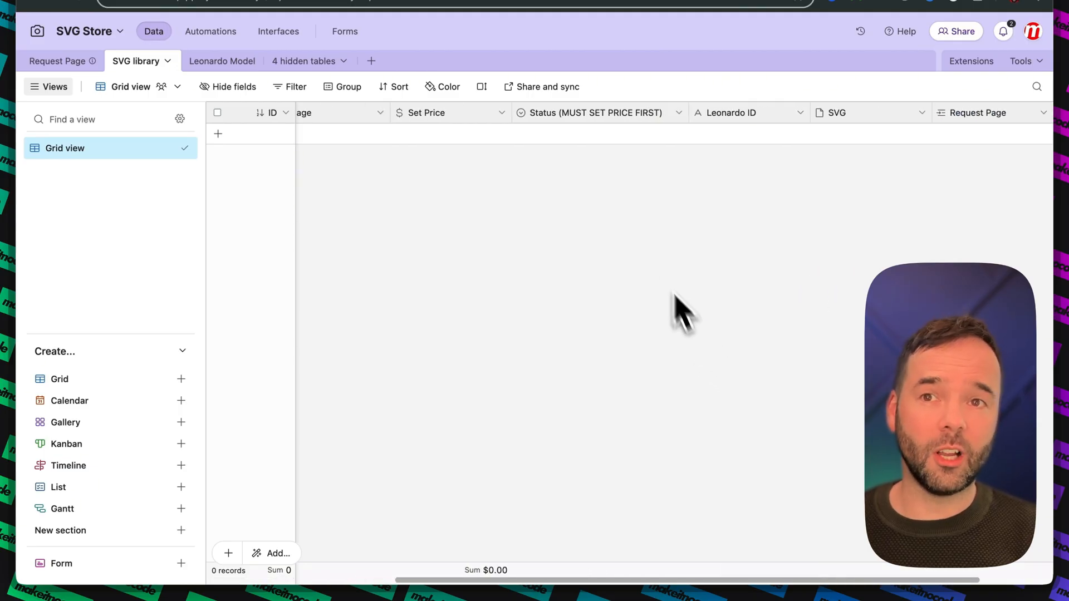
{"action": "scroll", "coordinate": [953, 137], "scroll_direction": "right", "scroll_amount": 2}
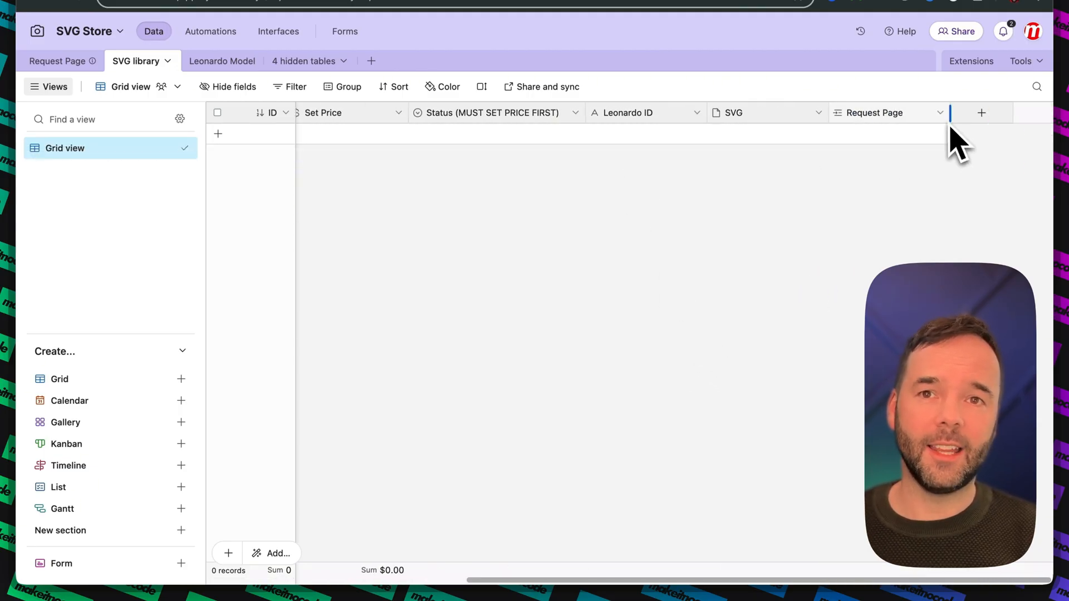
{"action": "scroll", "coordinate": [936, 133], "scroll_direction": "left", "scroll_amount": 5}
{"action": "scroll", "coordinate": [863, 150], "scroll_direction": "left", "scroll_amount": 2}
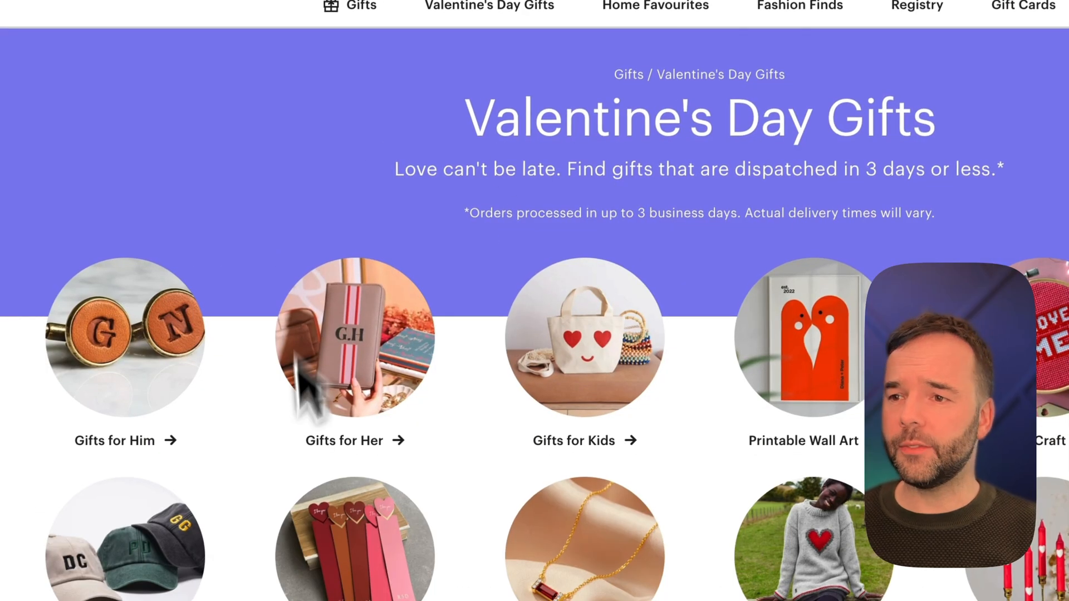
Switch to Etsy and search the marketplace for "cute cat png"
{"action": "scroll", "coordinate": [356, 412], "scroll_direction": "down", "scroll_amount": 8}
{"action": "scroll", "coordinate": [354, 412], "scroll_direction": "up", "scroll_amount": 9}
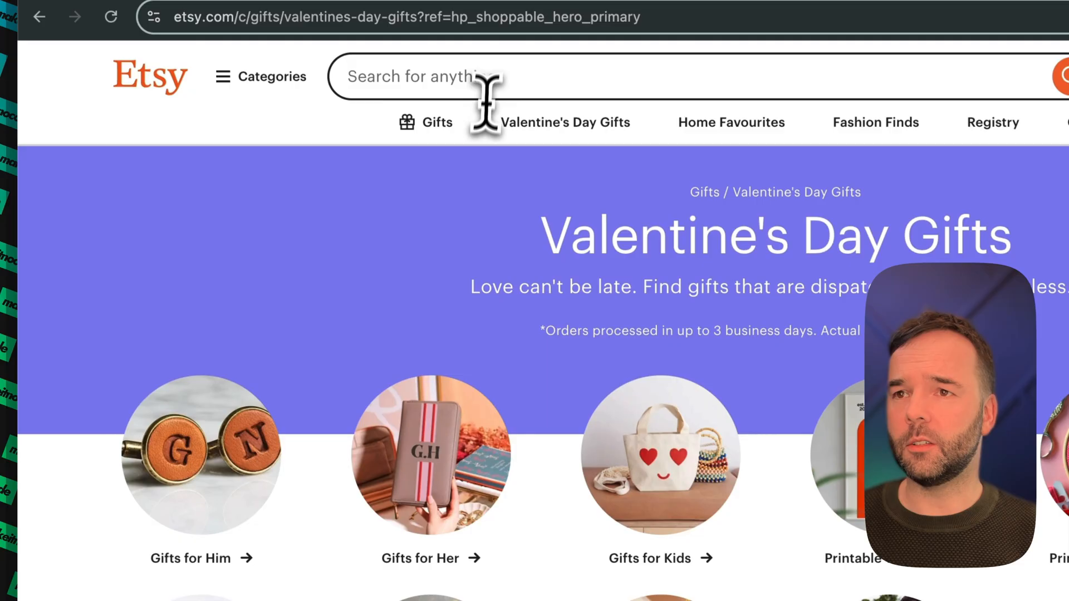
{"action": "left_click", "coordinate": [488, 83]}
{"action": "type", "text": "c"}
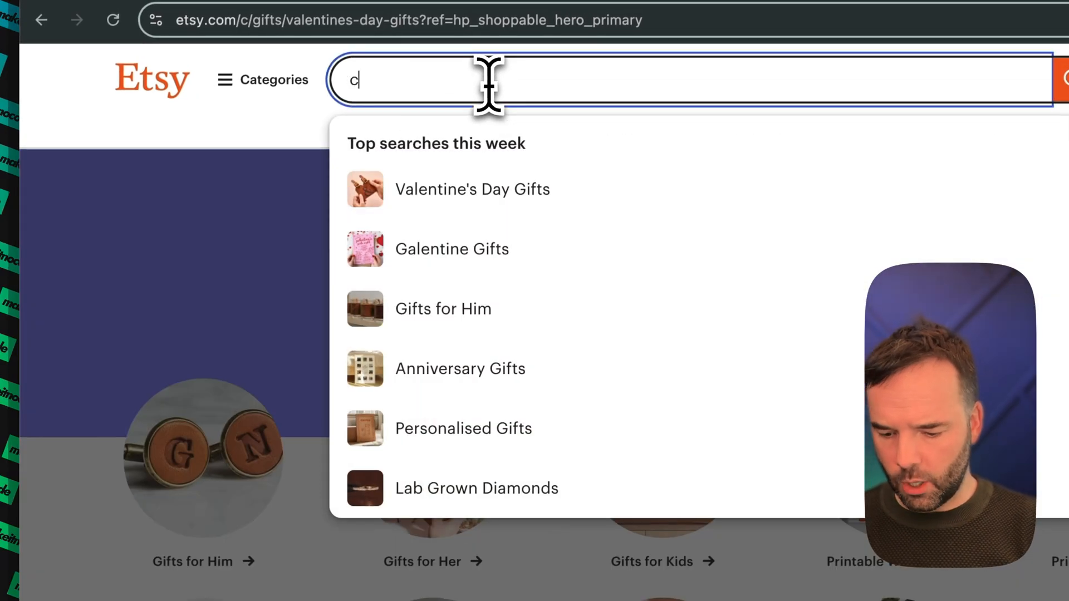
{"action": "type", "text": "ute cat "}
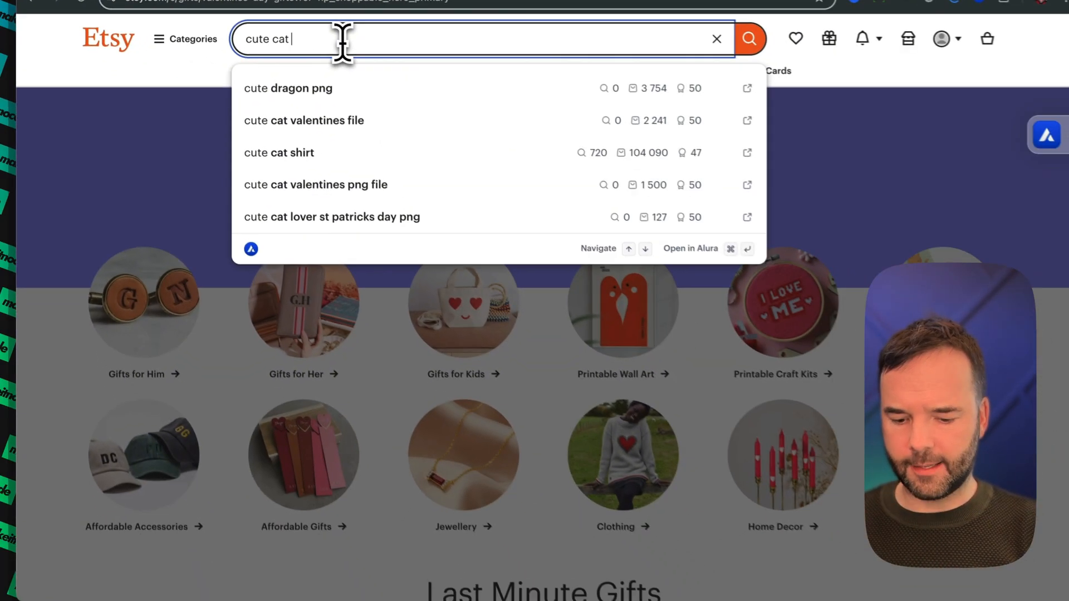
{"action": "type", "text": "png"}
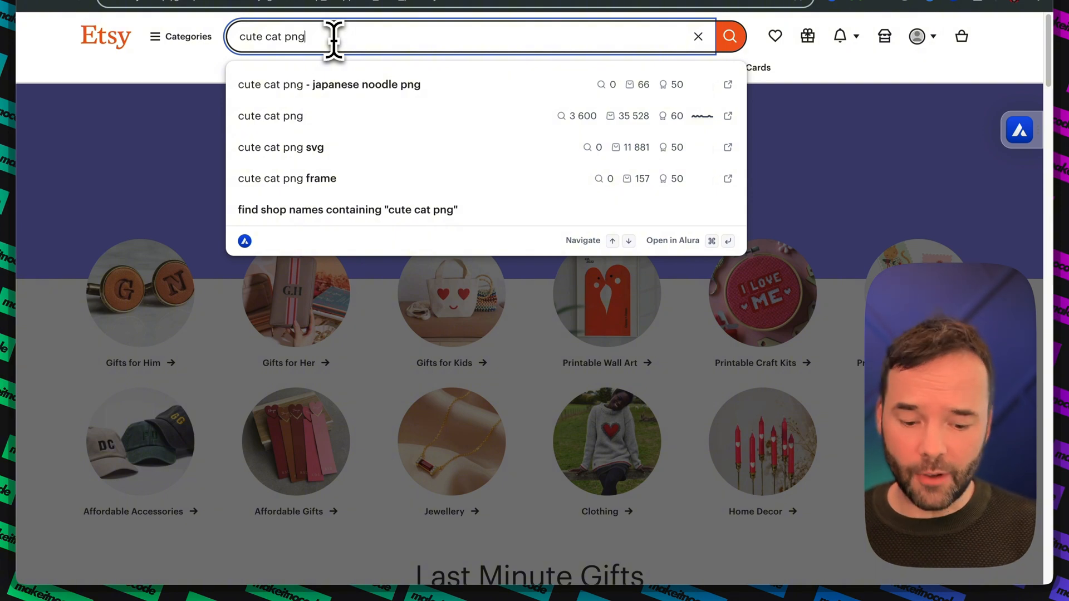
{"action": "key", "text": "Escape"}
{"action": "key", "text": "Return"}
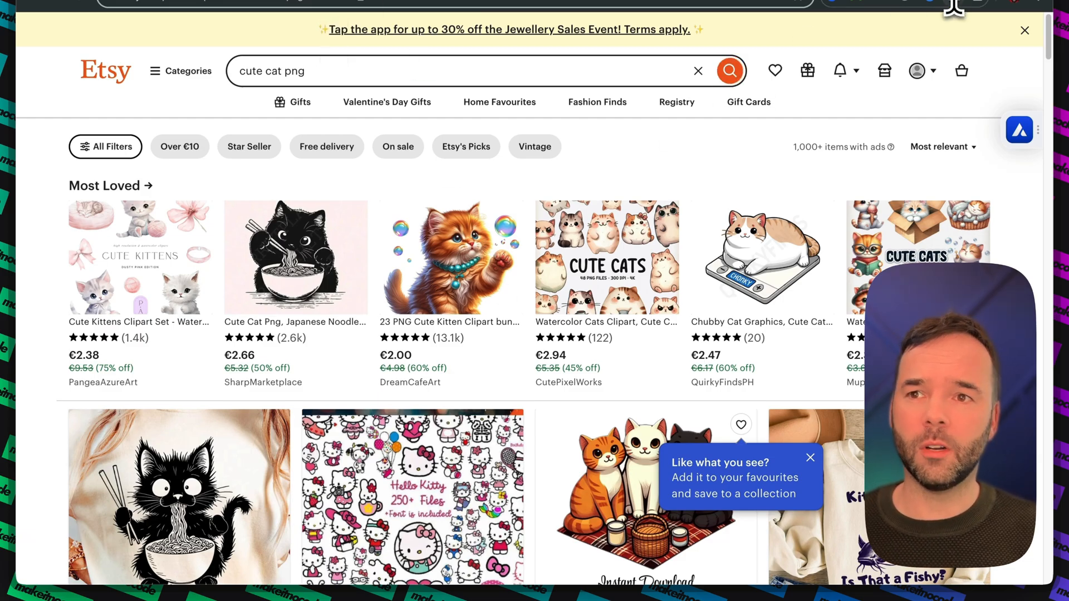
Browse the cute cat png search results and open the Alura overview for this search
{"action": "scroll", "coordinate": [762, 258], "scroll_direction": "down", "scroll_amount": 10}
{"action": "scroll", "coordinate": [762, 258], "scroll_direction": "up", "scroll_amount": 10}
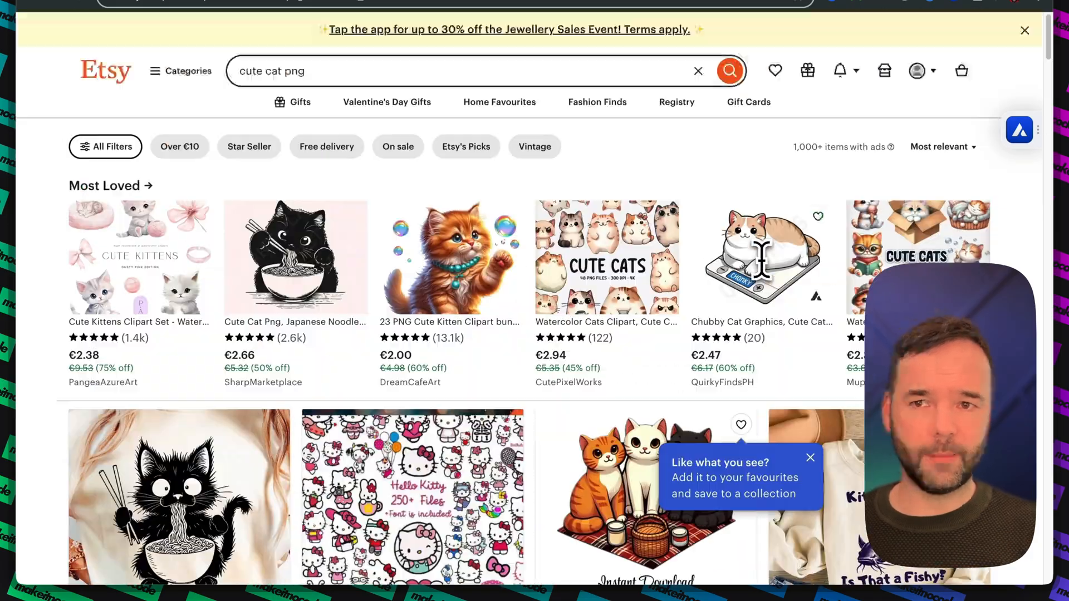
{"action": "scroll", "coordinate": [761, 257], "scroll_direction": "down", "scroll_amount": 1}
{"action": "scroll", "coordinate": [761, 258], "scroll_direction": "down", "scroll_amount": 15}
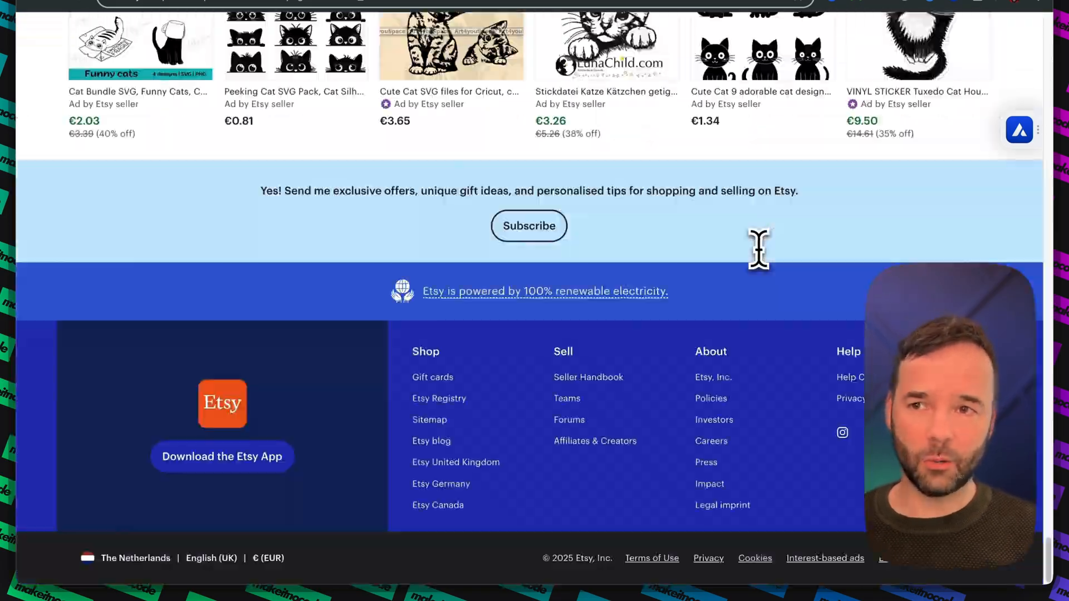
{"action": "scroll", "coordinate": [759, 252], "scroll_direction": "up", "scroll_amount": 5}
{"action": "scroll", "coordinate": [759, 252], "scroll_direction": "up", "scroll_amount": 10}
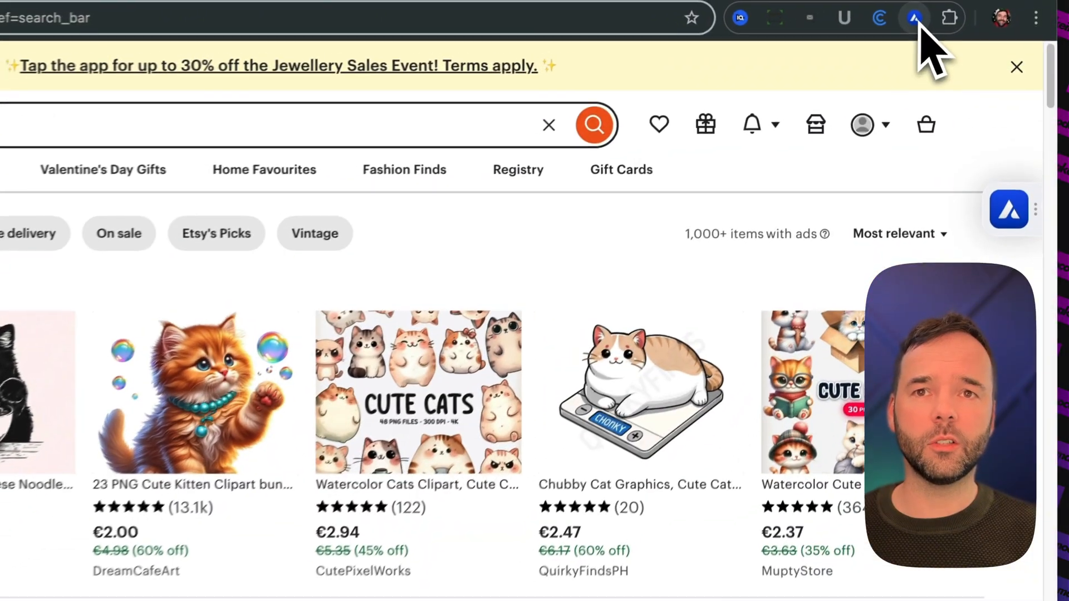
{"action": "left_click", "coordinate": [911, 20]}
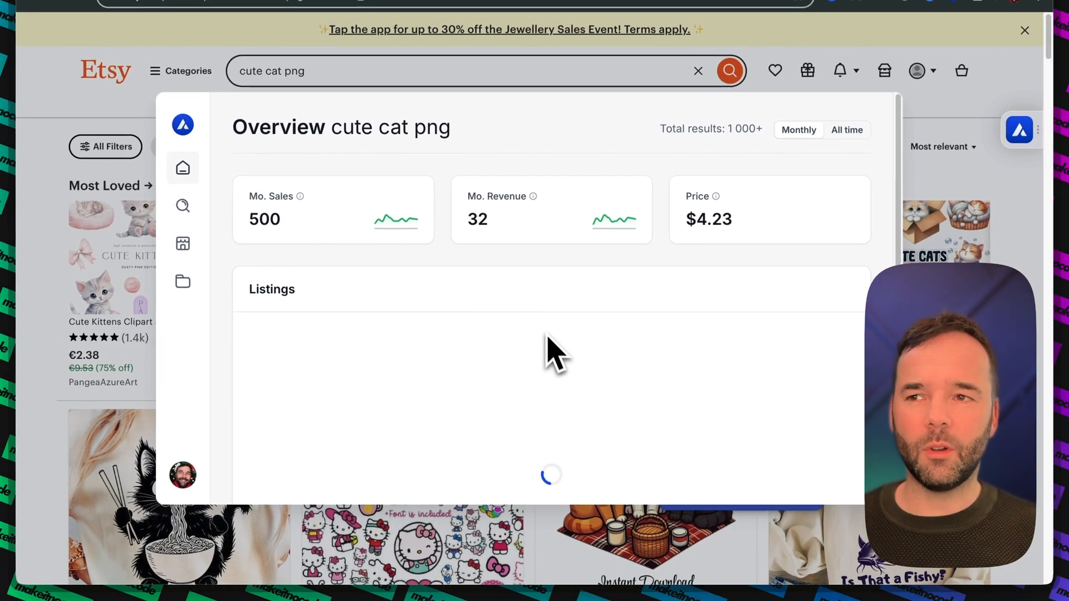
Open the listing report for "Cute Cat svg, Kitten svg" from Alura's listings, show its all-time figures and review the detailed stats
{"action": "scroll", "coordinate": [551, 357], "scroll_direction": "down", "scroll_amount": 3}
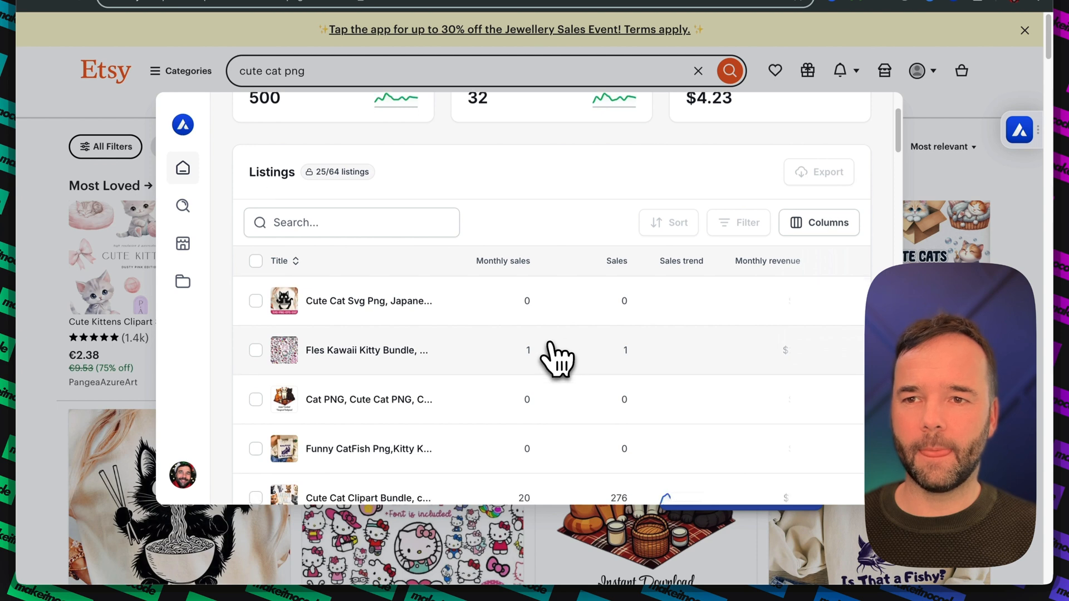
{"action": "scroll", "coordinate": [551, 357], "scroll_direction": "down", "scroll_amount": 2}
{"action": "scroll", "coordinate": [549, 343], "scroll_direction": "down", "scroll_amount": 2}
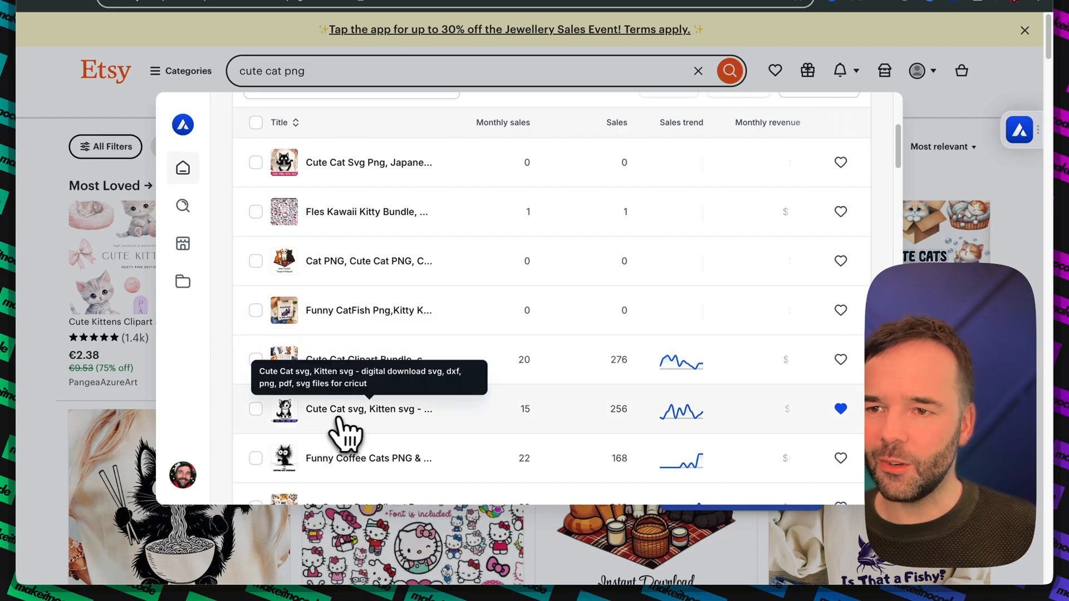
{"action": "scroll", "coordinate": [446, 440], "scroll_direction": "down", "scroll_amount": 1}
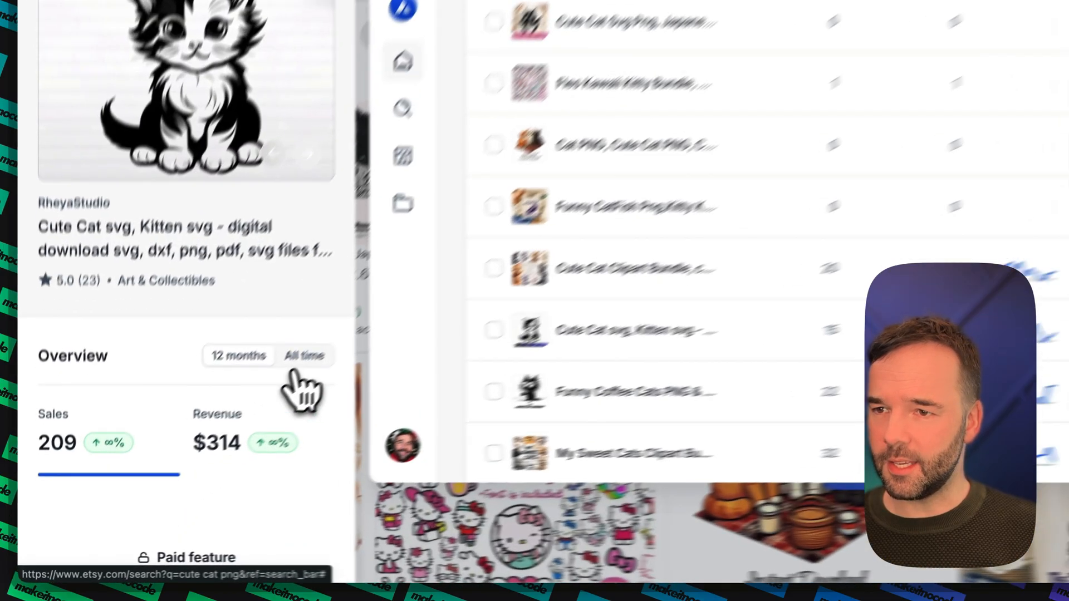
{"action": "left_click", "coordinate": [245, 412]}
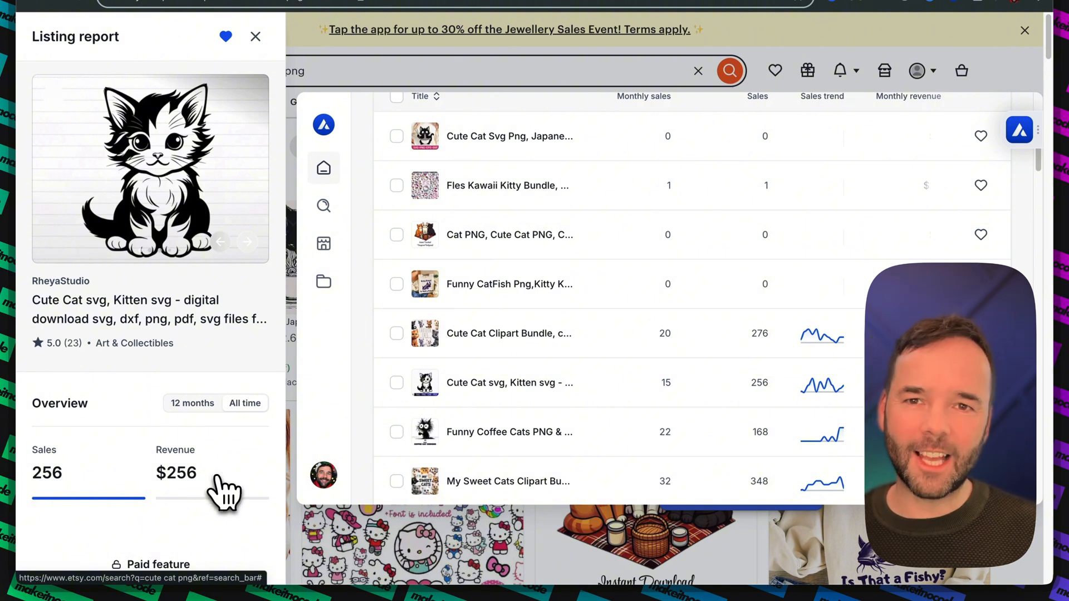
{"action": "scroll", "coordinate": [189, 443], "scroll_direction": "down", "scroll_amount": 10}
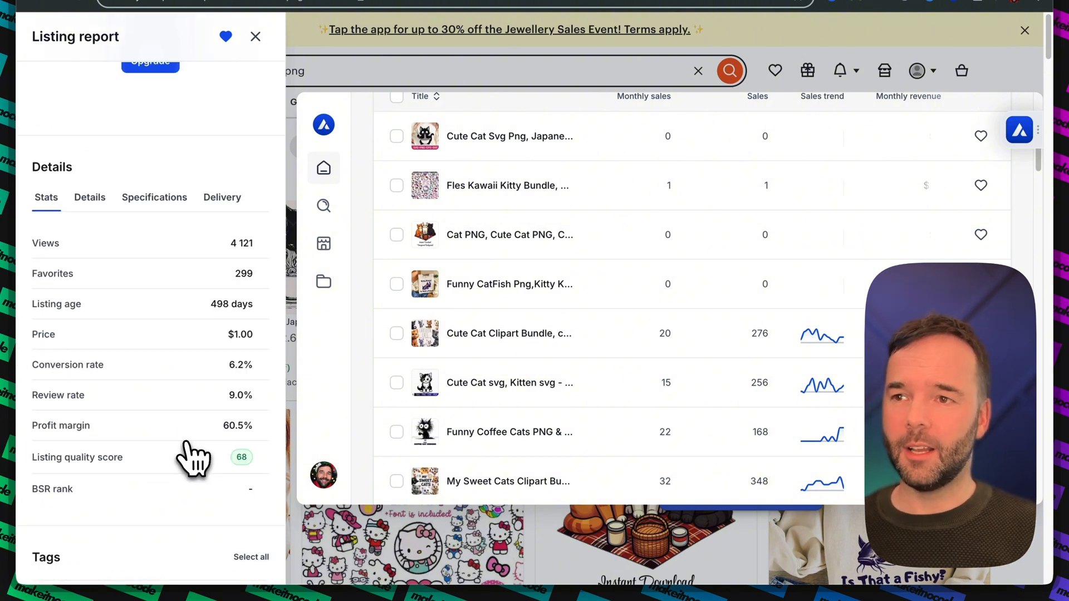
{"action": "scroll", "coordinate": [192, 458], "scroll_direction": "up", "scroll_amount": 10}
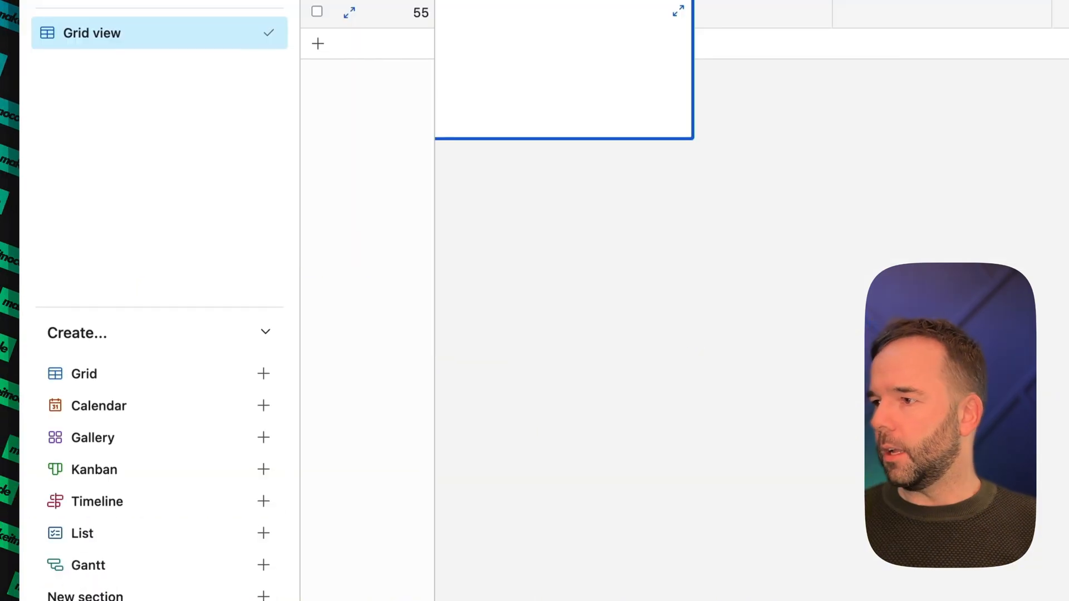
In Airtable's new request record, enter "Cute kitten sitting illustration black and white" as what to create and set the number of proofs to 4
{"action": "type", "text": "Cute kitten sitting illustration black and white"}
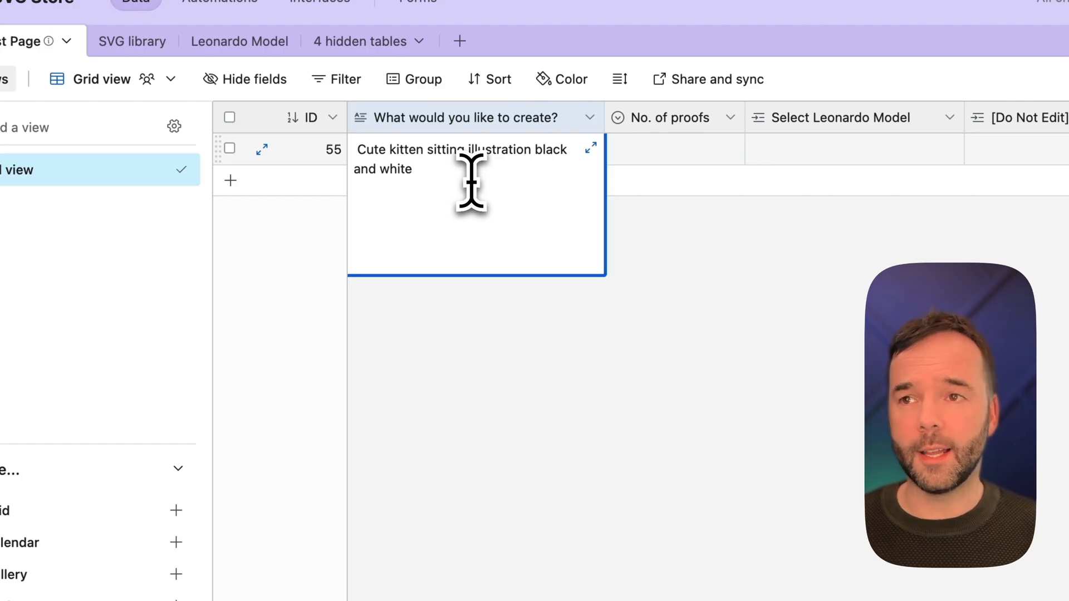
{"action": "left_click", "coordinate": [722, 329]}
{"action": "left_click", "coordinate": [711, 150]}
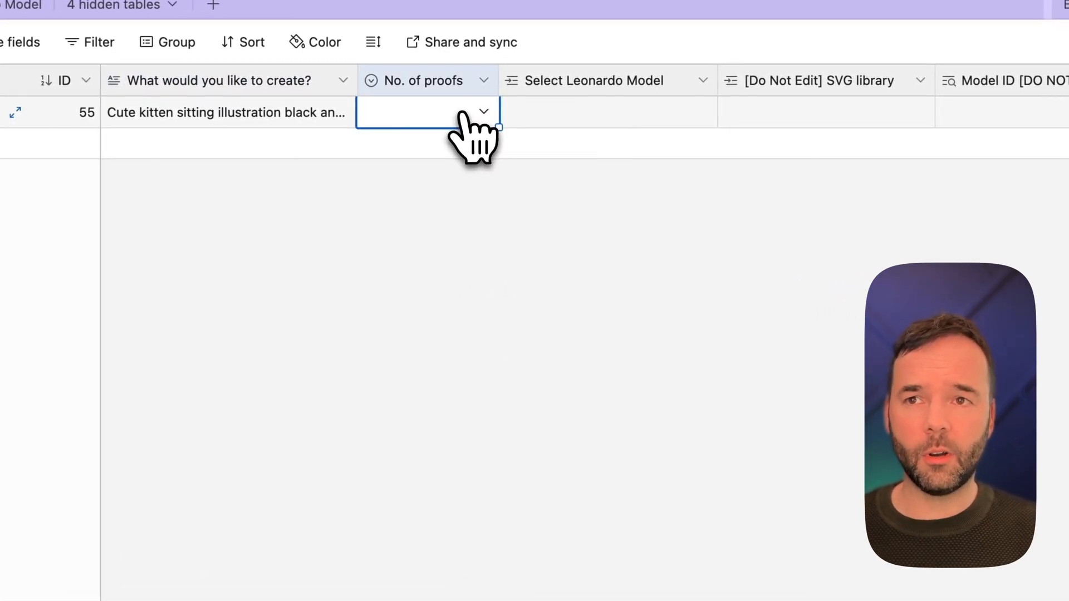
{"action": "left_click", "coordinate": [482, 114]}
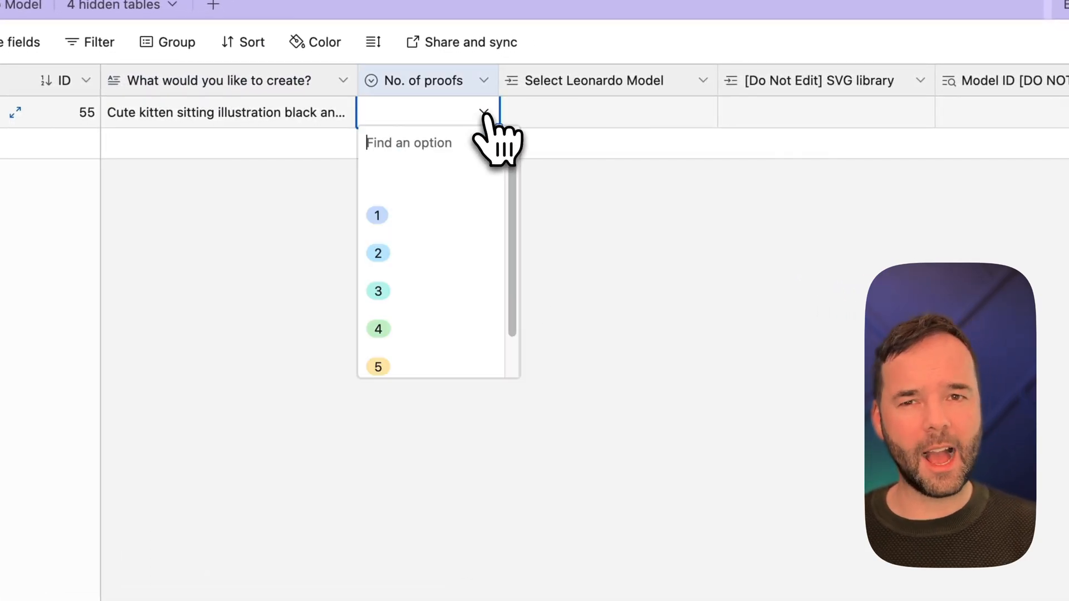
{"action": "left_click", "coordinate": [380, 329]}
{"action": "left_click", "coordinate": [626, 239]}
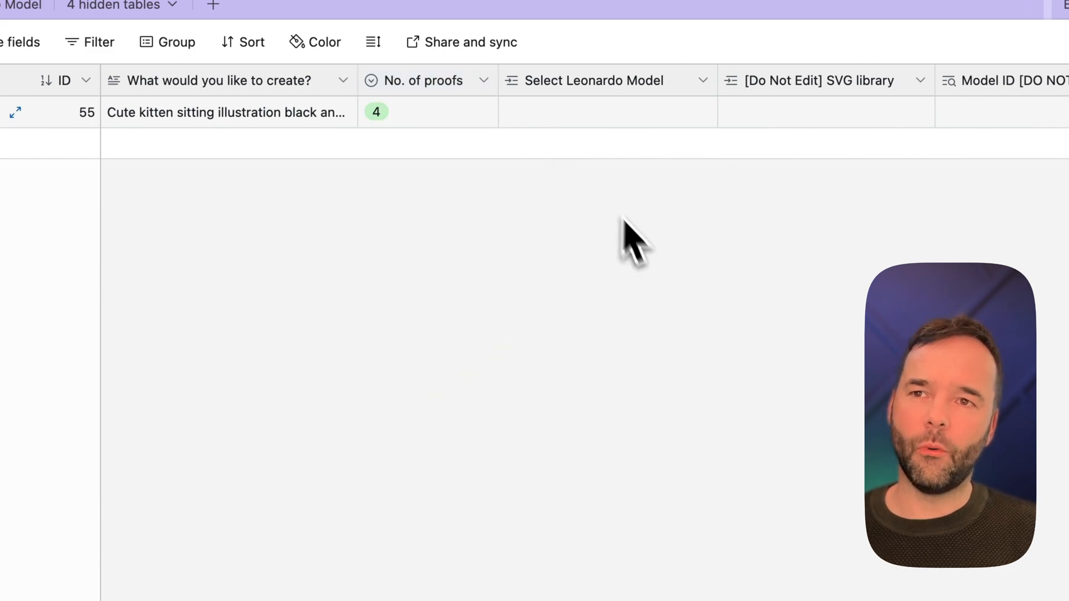
Link Leonardo Phoenix 1.0 as the Leonardo model for the kitten request
{"action": "left_click", "coordinate": [583, 112]}
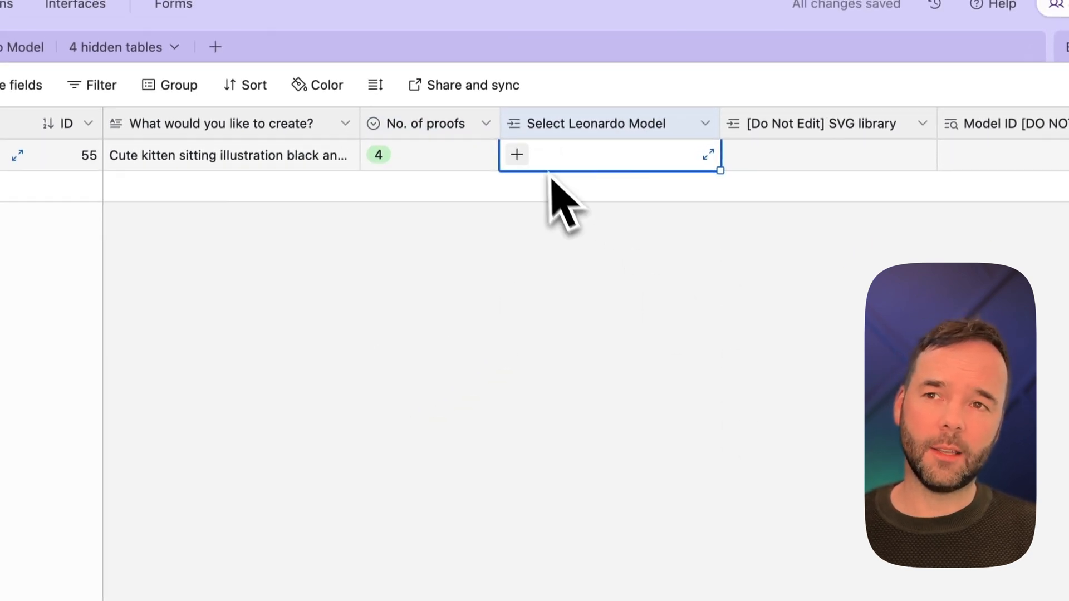
{"action": "left_click", "coordinate": [516, 155]}
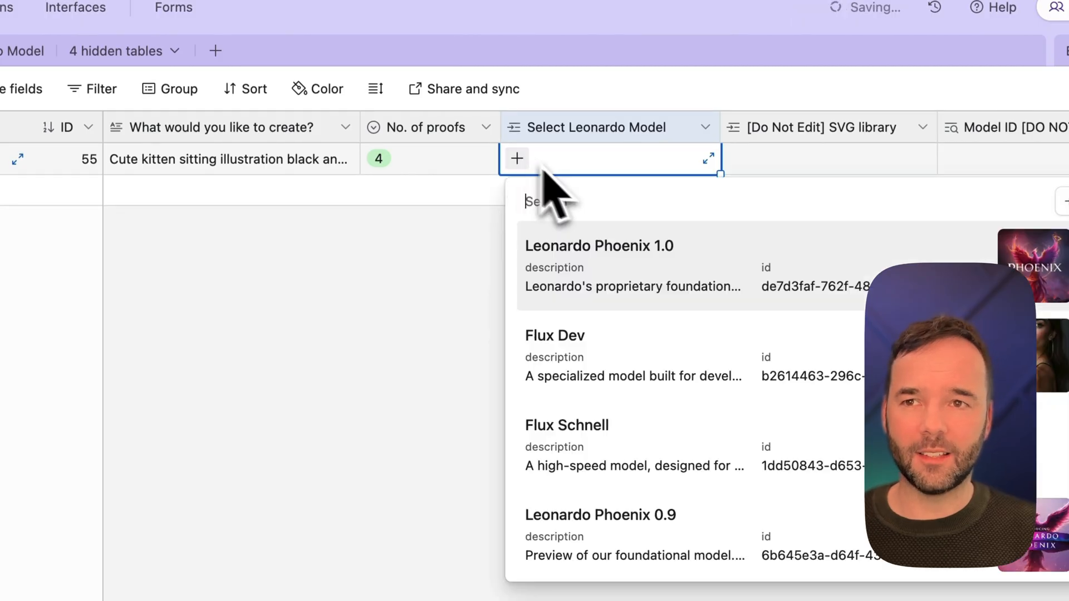
{"action": "scroll", "coordinate": [668, 412], "scroll_direction": "down", "scroll_amount": 10}
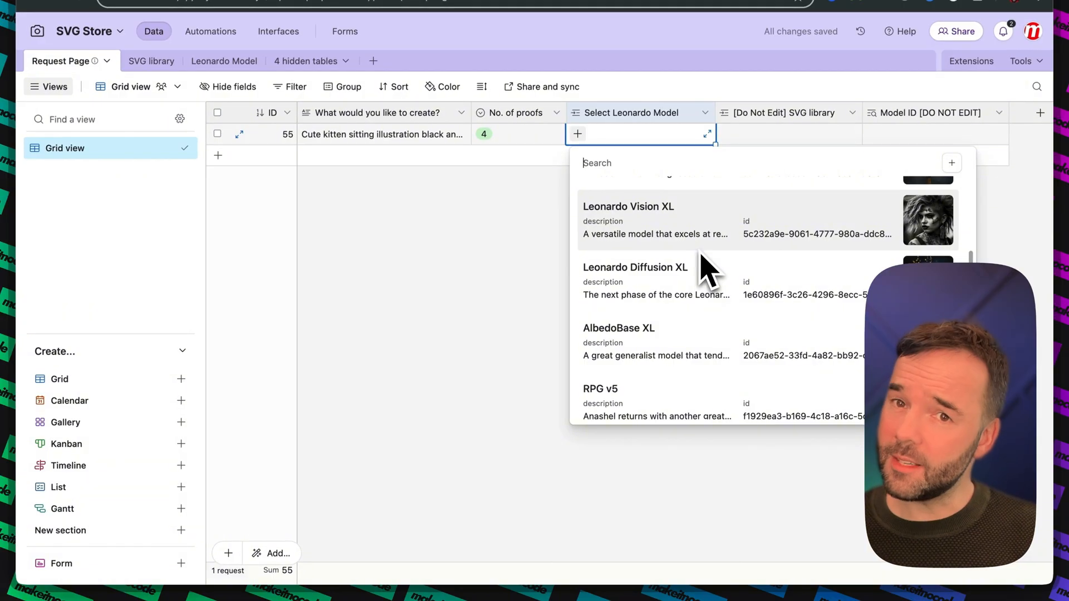
{"action": "scroll", "coordinate": [701, 256], "scroll_direction": "up", "scroll_amount": 5}
{"action": "scroll", "coordinate": [707, 272], "scroll_direction": "up", "scroll_amount": 1}
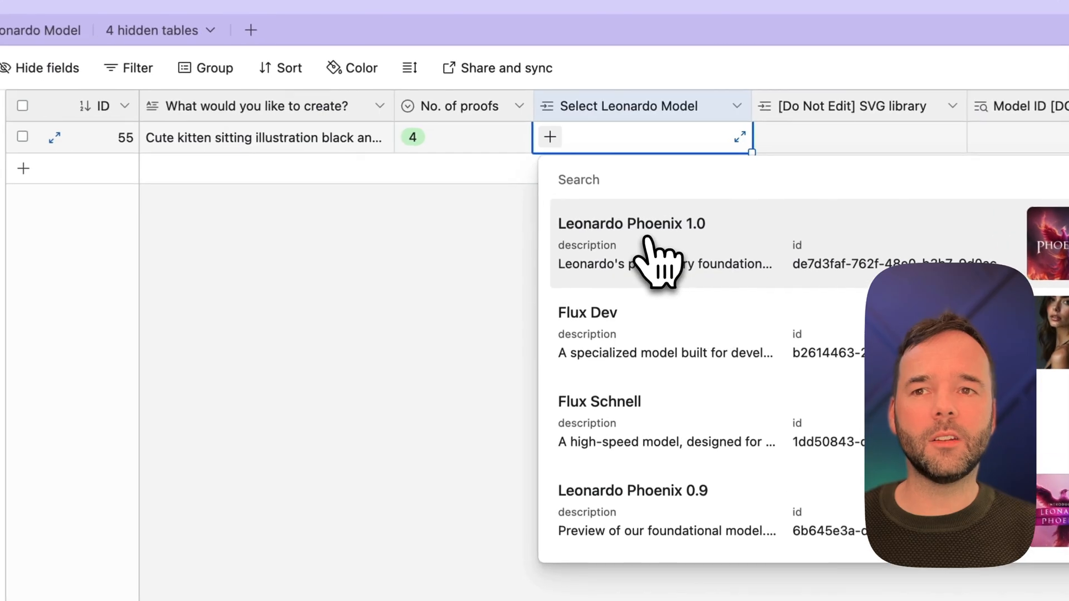
{"action": "left_click", "coordinate": [660, 214]}
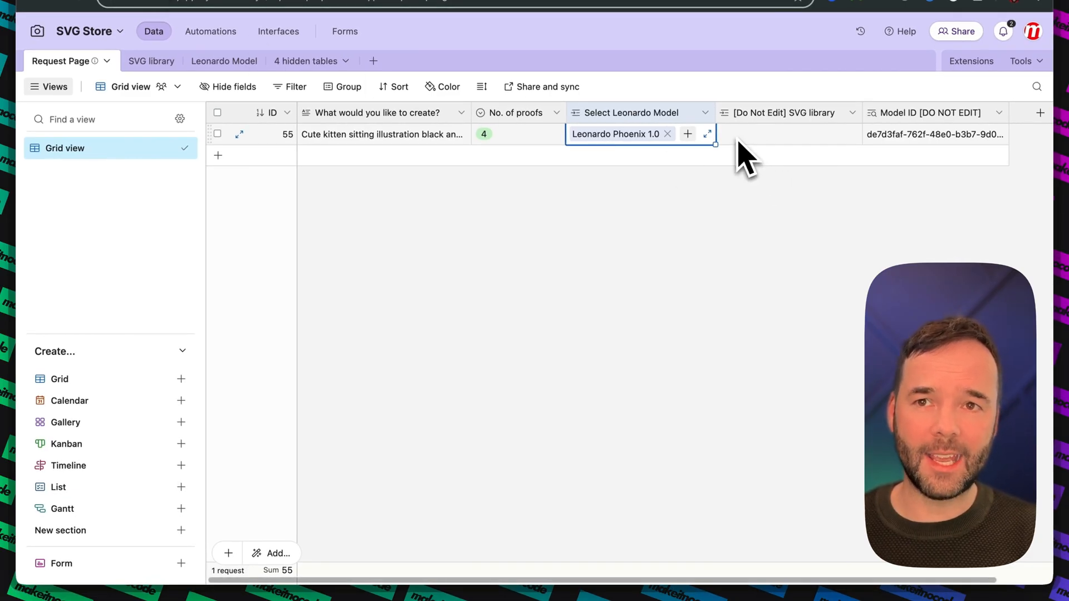
{"action": "left_click", "coordinate": [784, 200]}
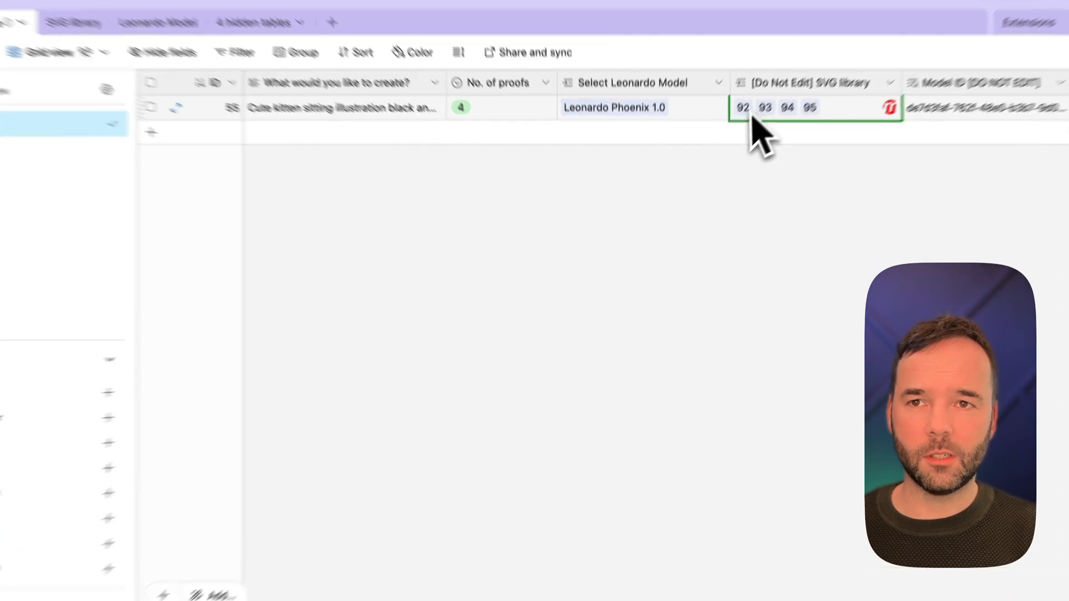
View SVG library record 92 linked to the kitten request, including its prompt and image, and close it
{"action": "left_click", "coordinate": [726, 136]}
{"action": "double_click", "coordinate": [727, 136]}
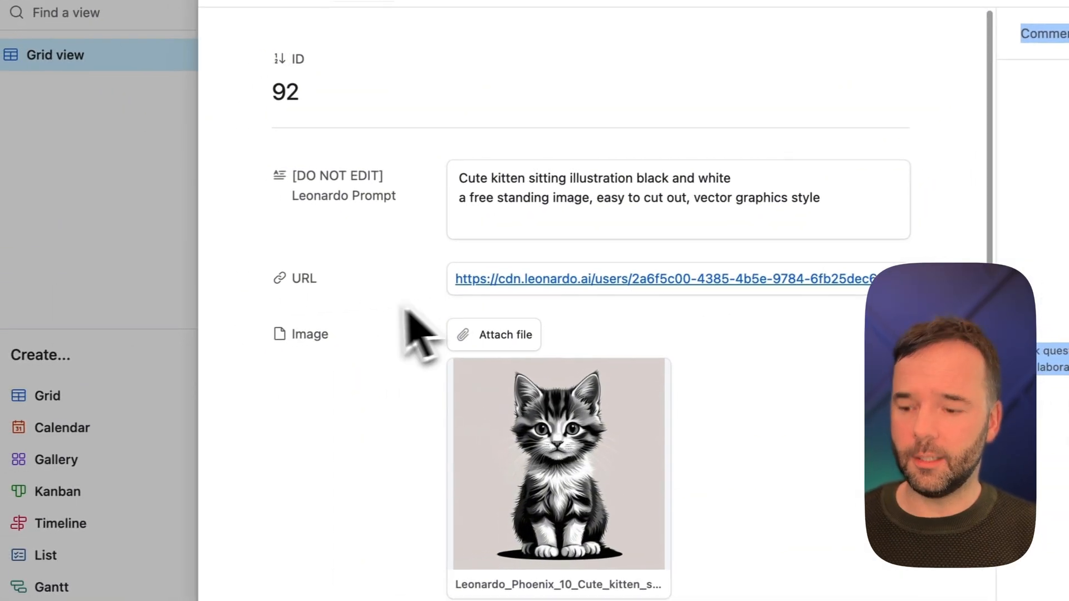
{"action": "key", "text": "Escape"}
{"action": "left_click", "coordinate": [390, 281]}
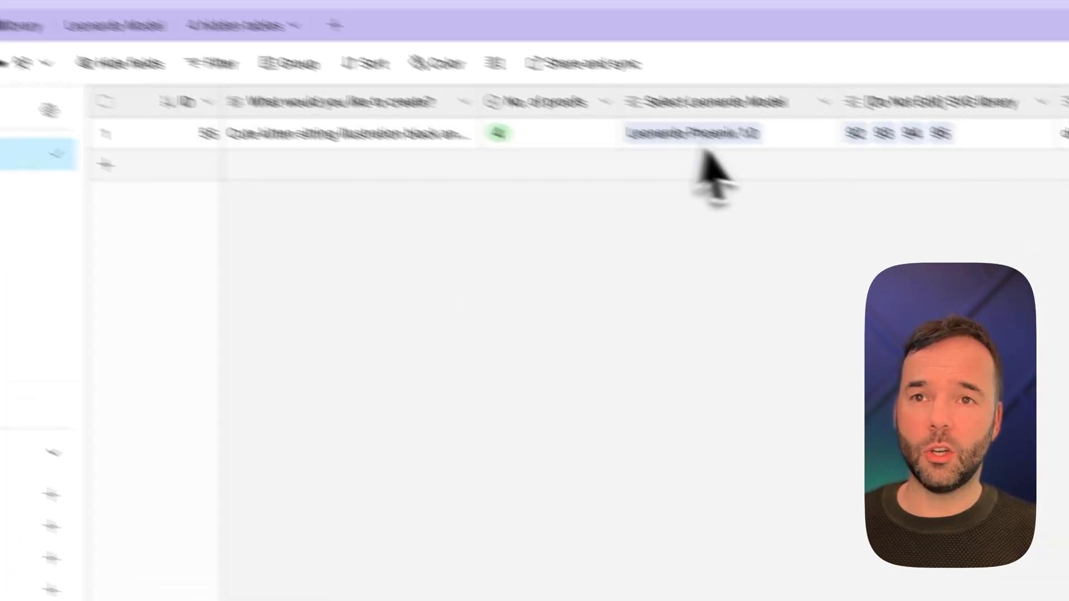
View the SVG library records linked to the kitten request, including record 93, and close them
{"action": "left_click", "coordinate": [887, 137]}
{"action": "left_click", "coordinate": [886, 137]}
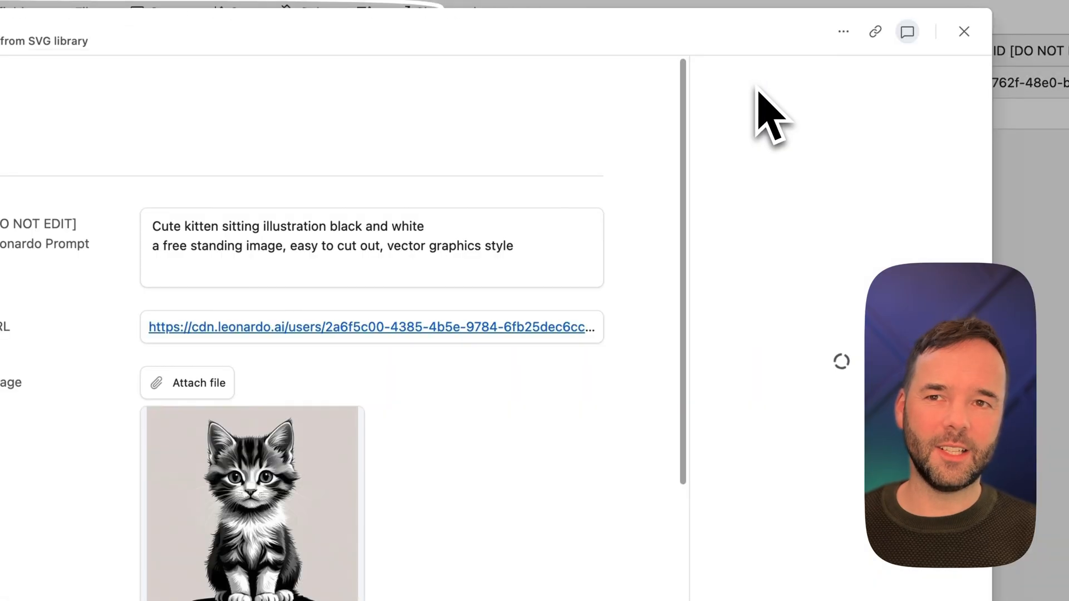
{"action": "left_click", "coordinate": [964, 32]}
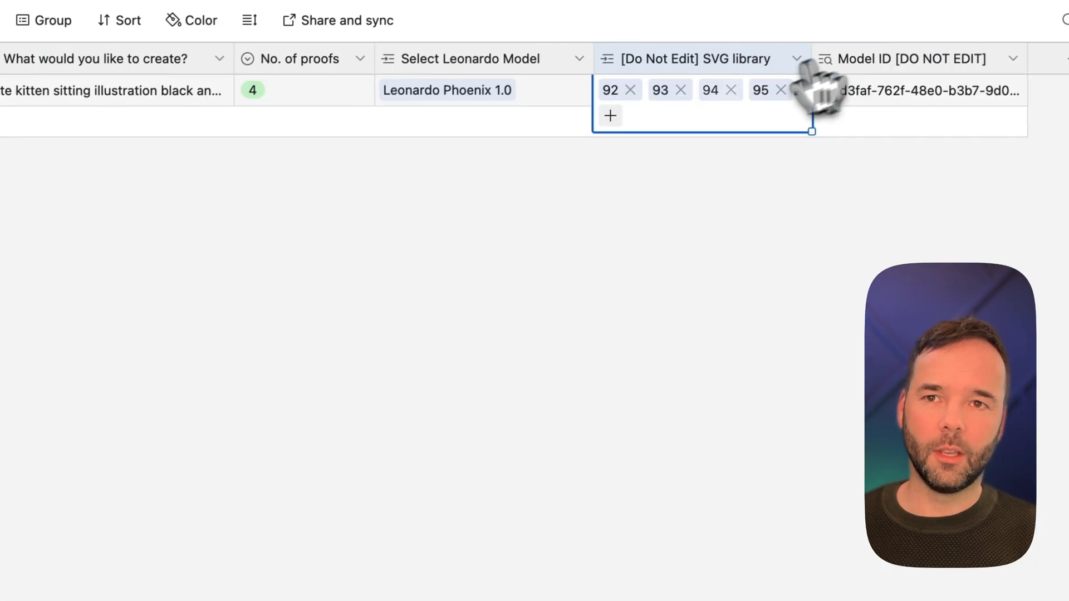
{"action": "left_click", "coordinate": [661, 94]}
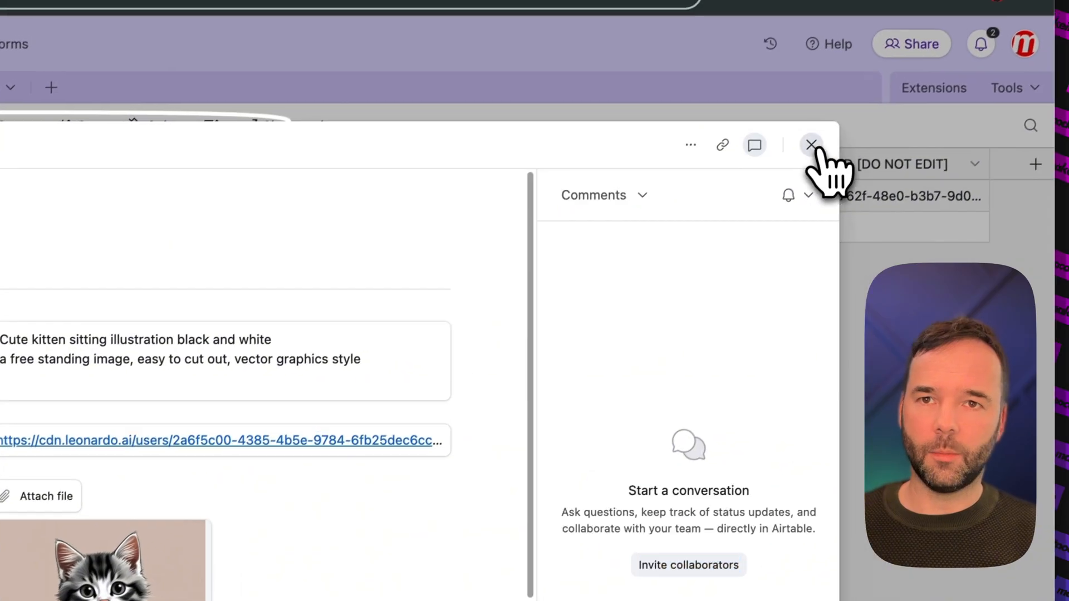
{"action": "left_click", "coordinate": [811, 145]}
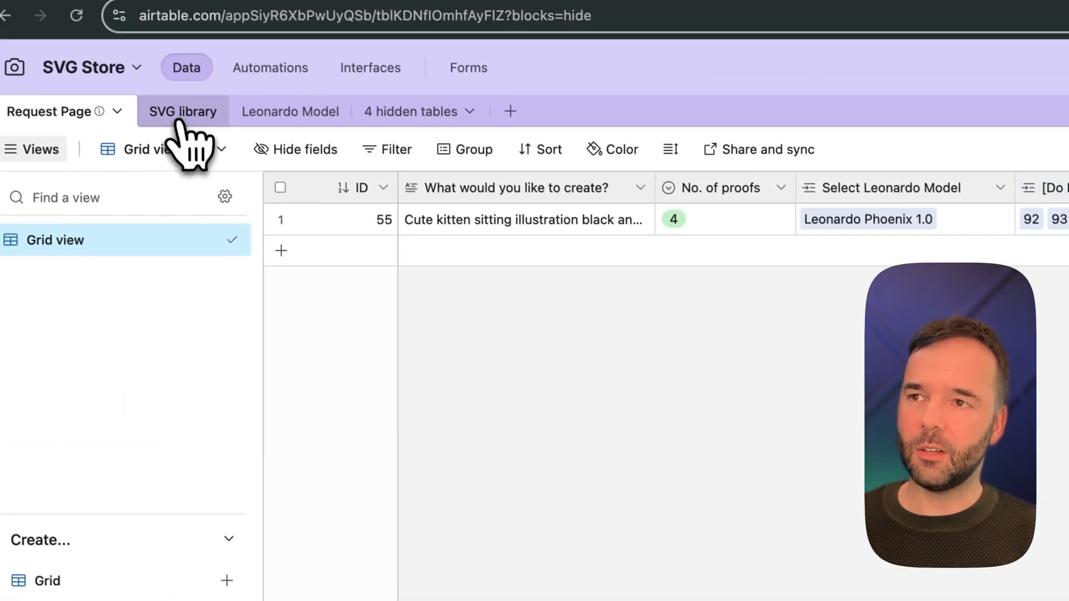
Open the SVG library table and inspect the prompt and image of record 95
{"action": "left_click", "coordinate": [177, 114]}
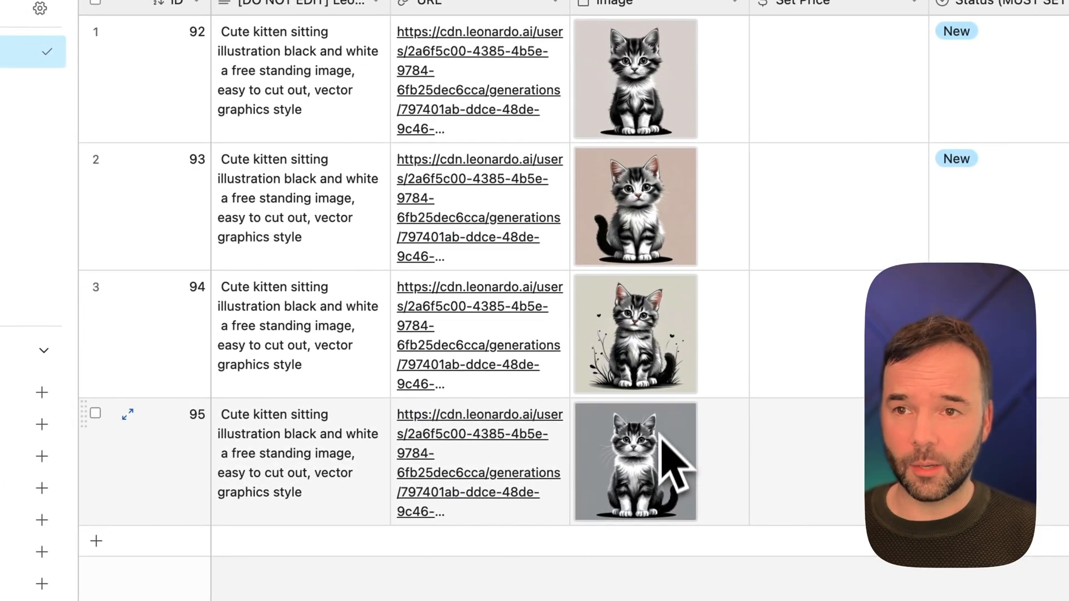
{"action": "left_click", "coordinate": [665, 439]}
{"action": "left_click", "coordinate": [329, 495]}
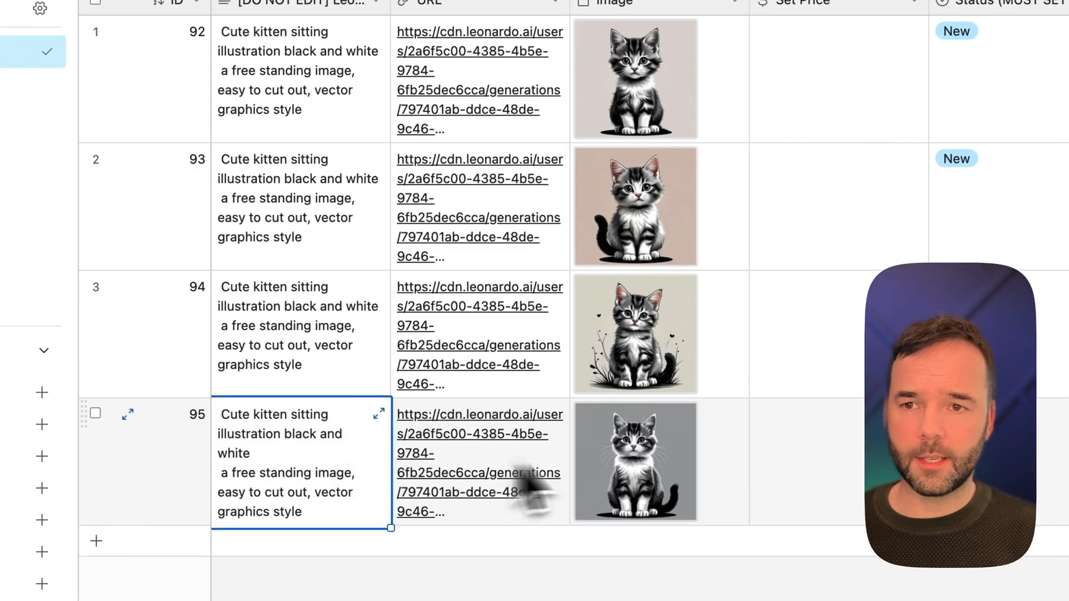
{"action": "left_click", "coordinate": [690, 429]}
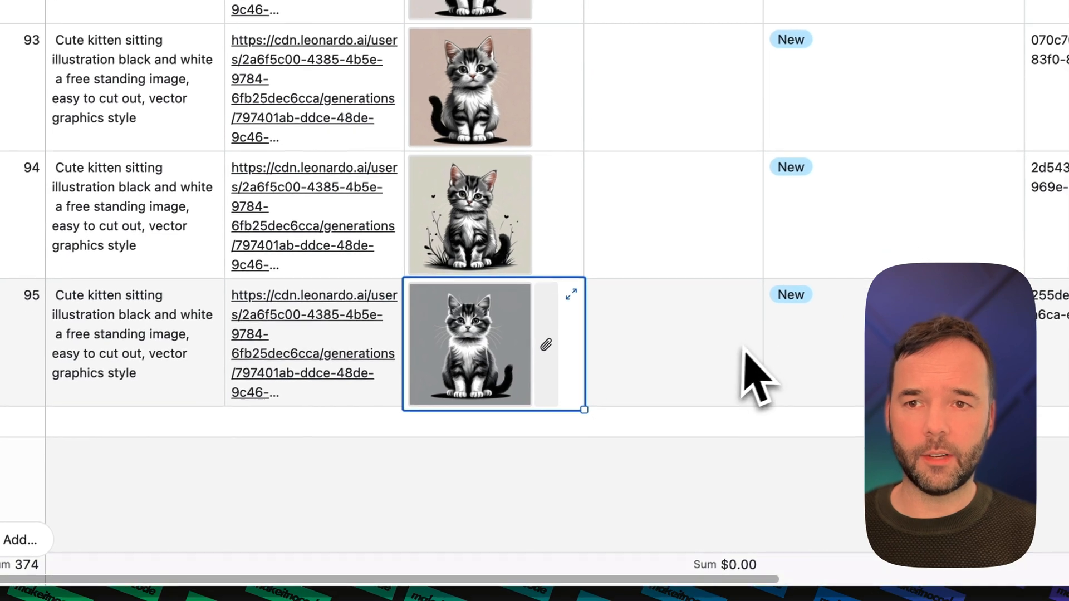
Set the price of SVG library record 95 to $1.99
{"action": "left_click", "coordinate": [715, 365]}
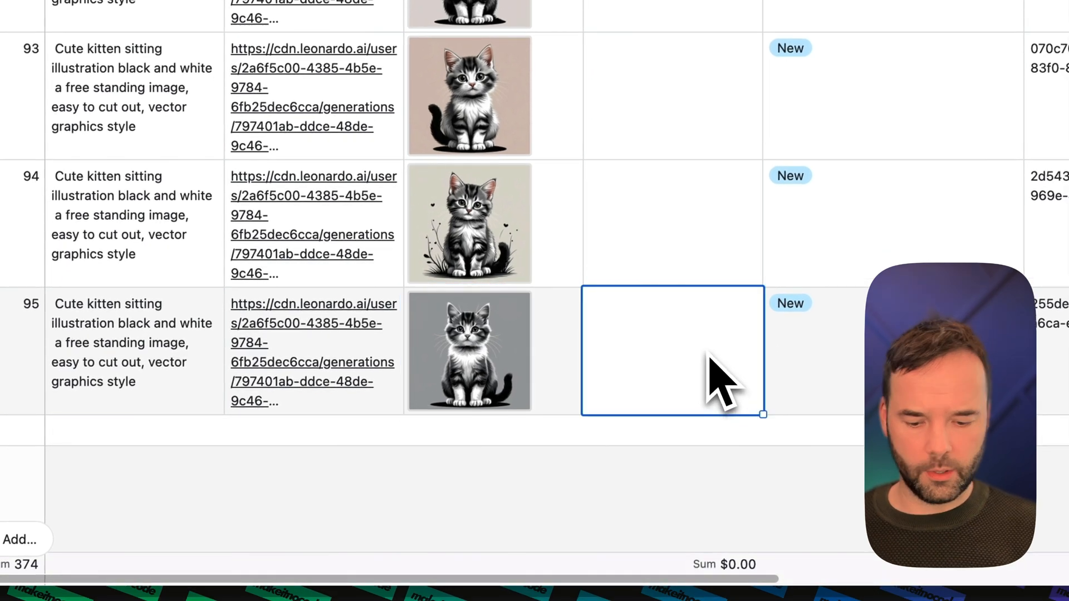
{"action": "type", "text": "1.99"}
{"action": "key", "text": "Return"}
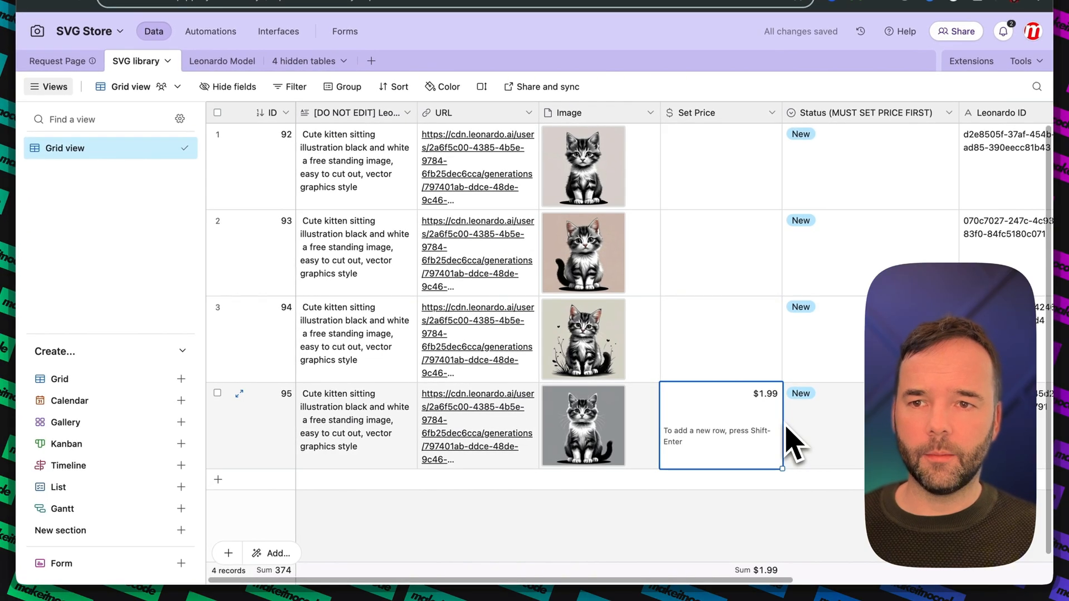
Change the status of SVG library record 95 to Approved
{"action": "scroll", "coordinate": [794, 443], "scroll_direction": "right", "scroll_amount": 5}
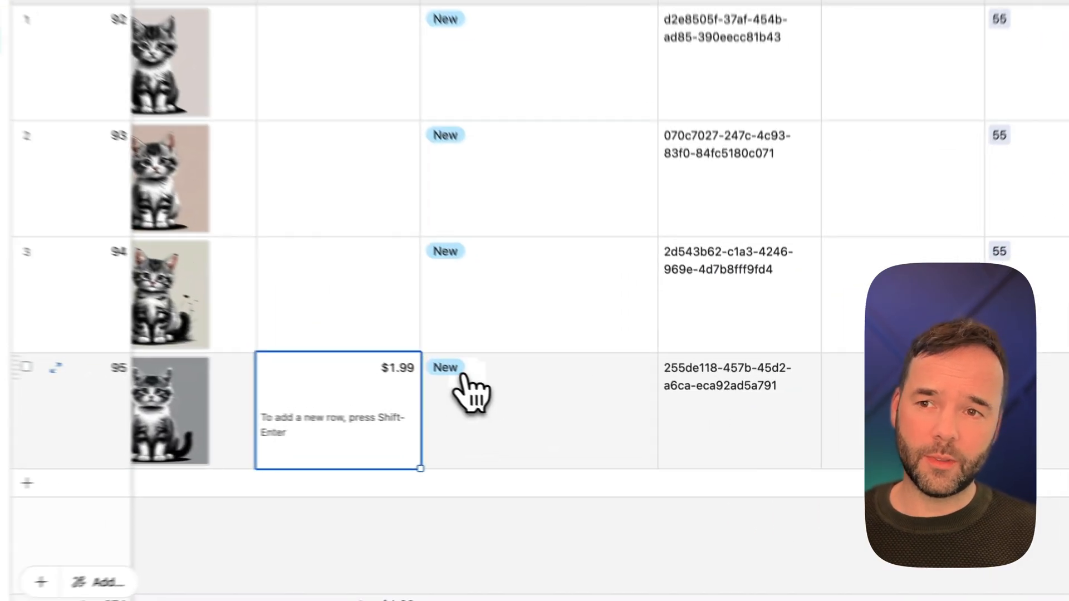
{"action": "left_click", "coordinate": [463, 376]}
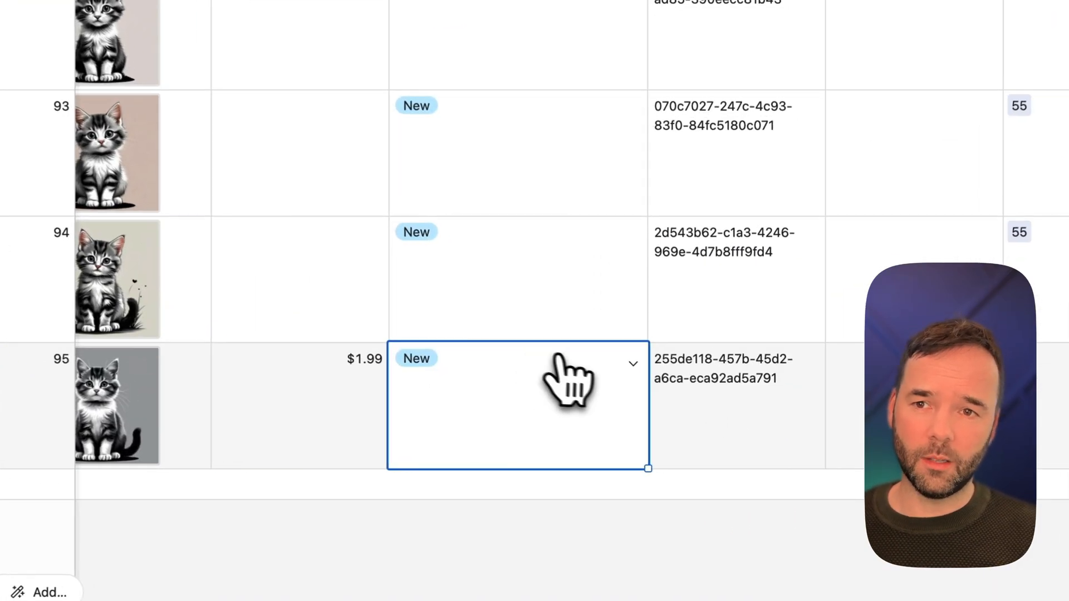
{"action": "left_click", "coordinate": [624, 376]}
{"action": "left_click", "coordinate": [464, 498]}
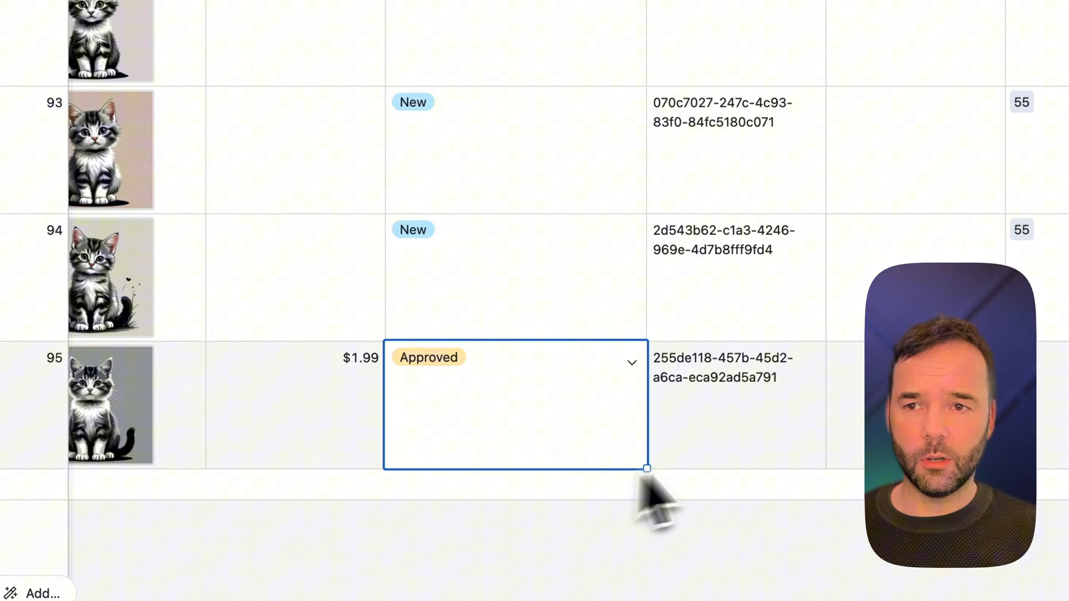
{"action": "left_click", "coordinate": [791, 504]}
{"action": "scroll", "coordinate": [742, 503], "scroll_direction": "right", "scroll_amount": 3}
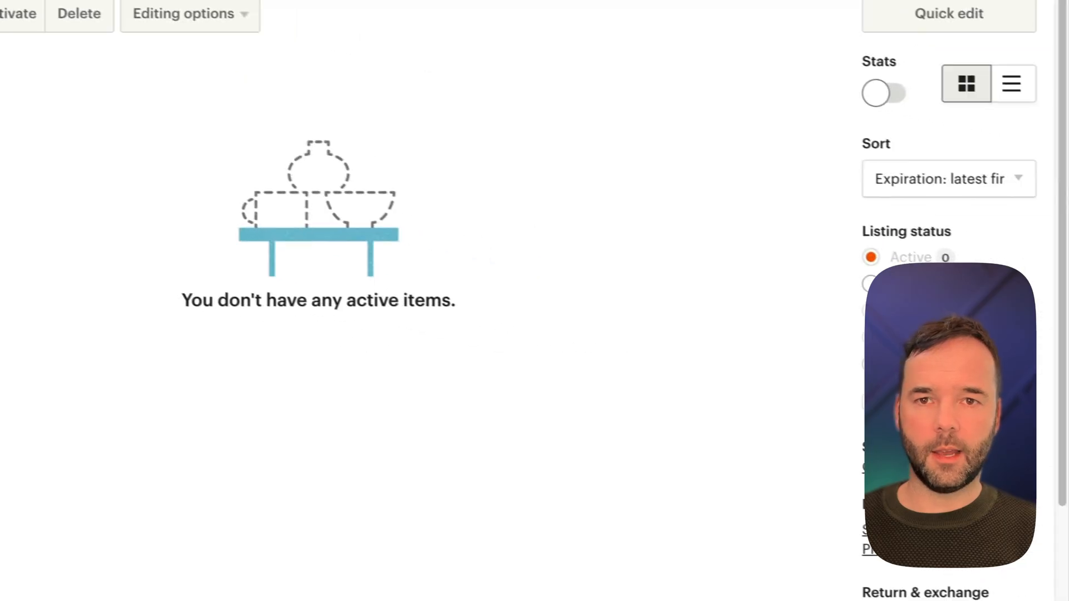
Open the draft kitten listing in Etsy's Shop Manager and view its title and primary photo
{"action": "left_click", "coordinate": [1062, 328]}
{"action": "left_click", "coordinate": [206, 181]}
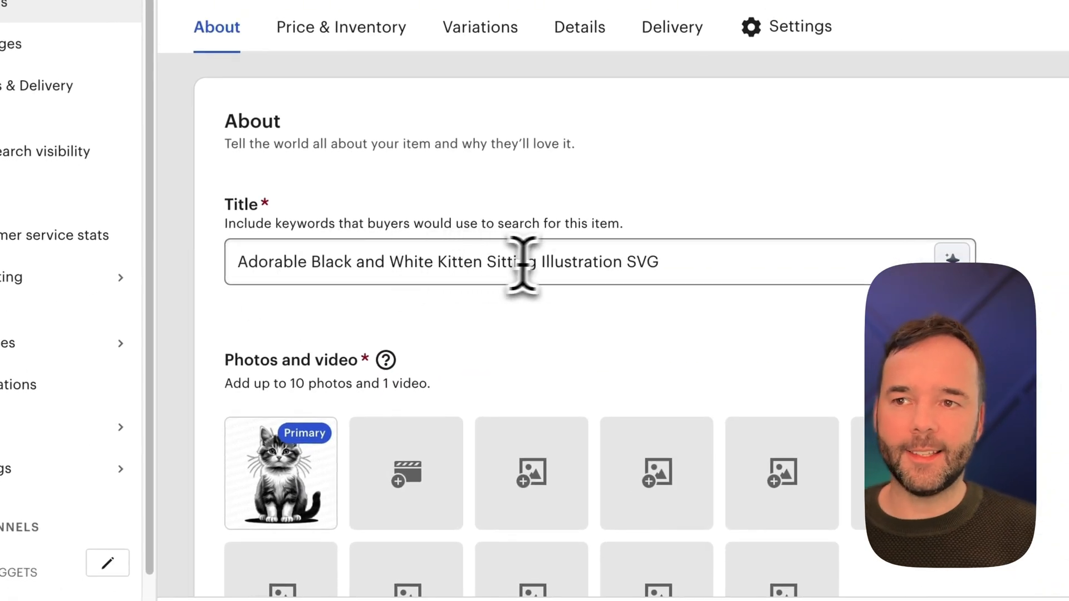
{"action": "left_click", "coordinate": [694, 267]}
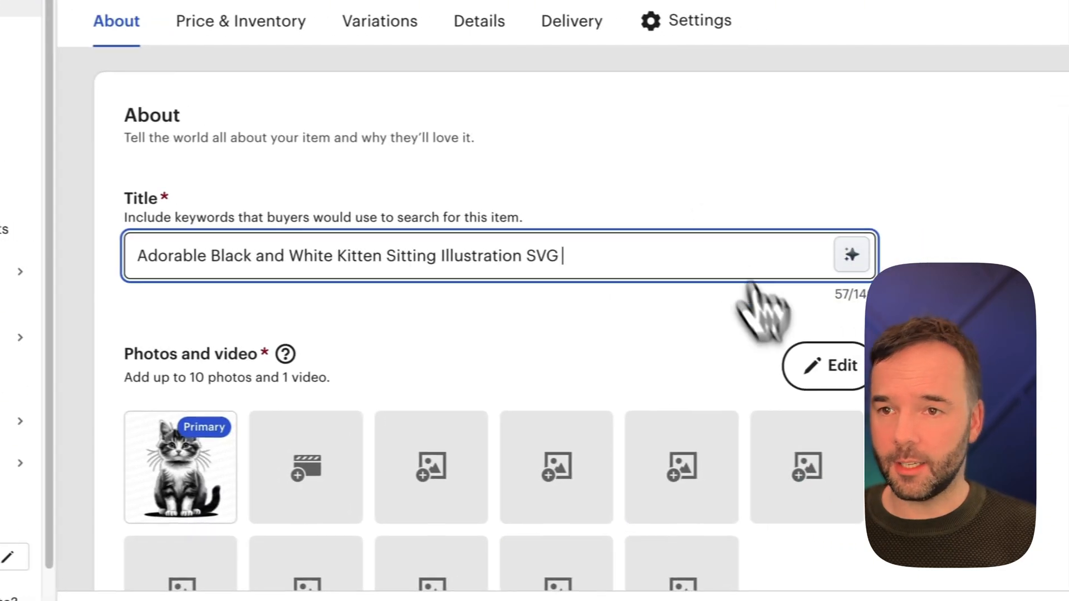
{"action": "scroll", "coordinate": [668, 334], "scroll_direction": "down", "scroll_amount": 4}
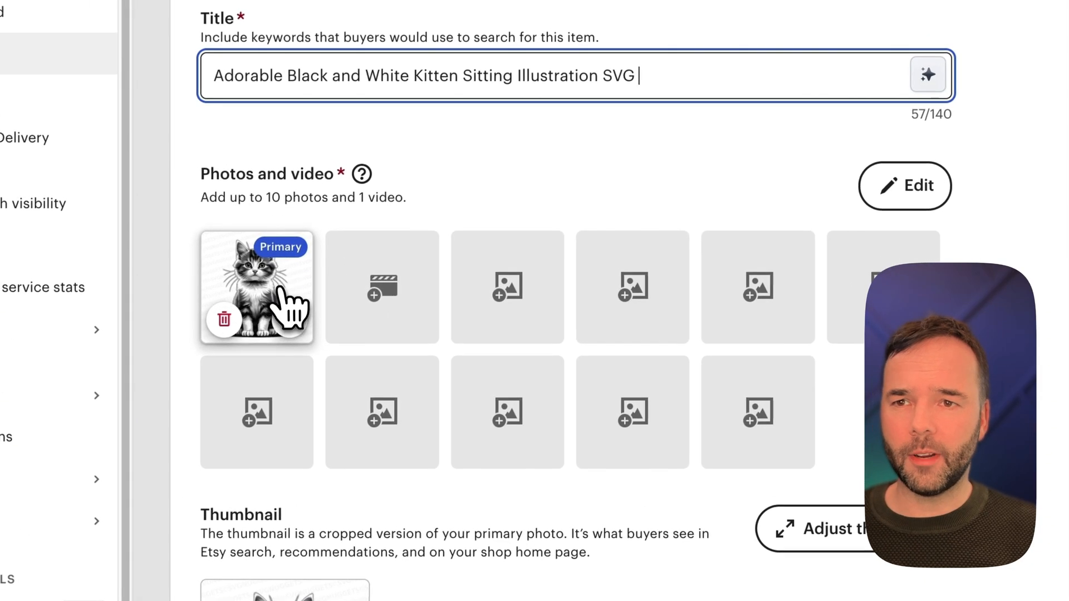
{"action": "left_click", "coordinate": [216, 260]}
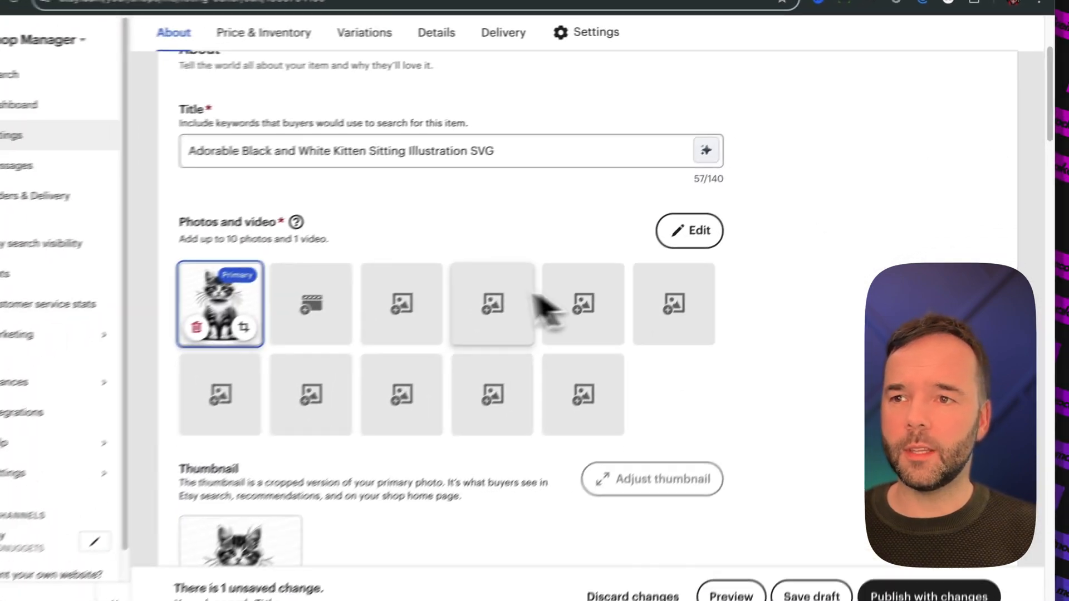
Review the kitten listing's attached digital files and read through its description
{"action": "scroll", "coordinate": [362, 426], "scroll_direction": "down", "scroll_amount": 6}
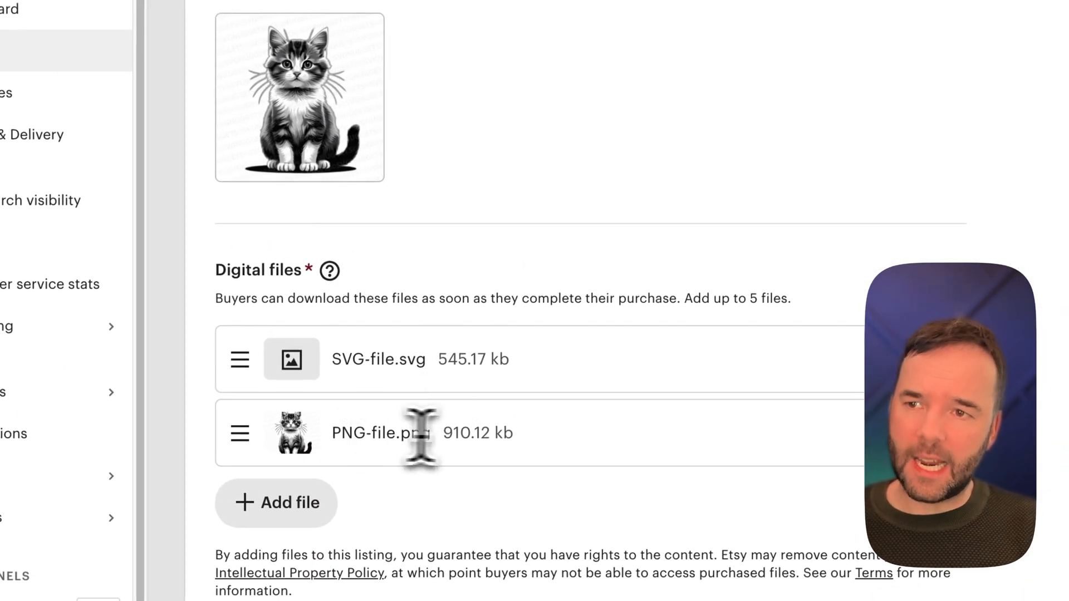
{"action": "scroll", "coordinate": [724, 179], "scroll_direction": "down", "scroll_amount": 12}
{"action": "scroll", "coordinate": [718, 179], "scroll_direction": "up", "scroll_amount": 20}
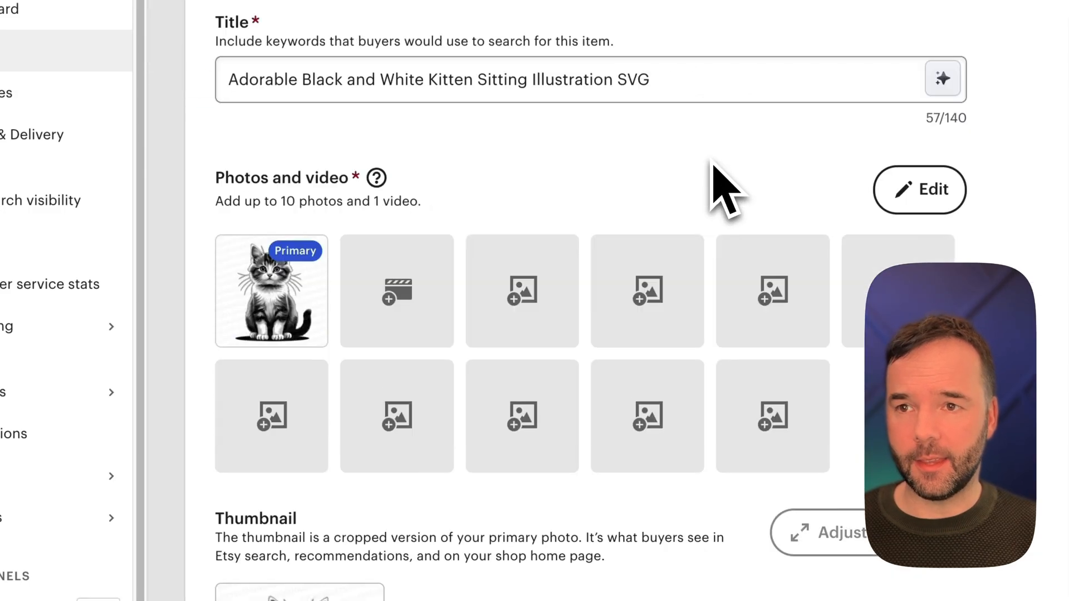
{"action": "scroll", "coordinate": [720, 181], "scroll_direction": "down", "scroll_amount": 7}
{"action": "scroll", "coordinate": [718, 179], "scroll_direction": "down", "scroll_amount": 10}
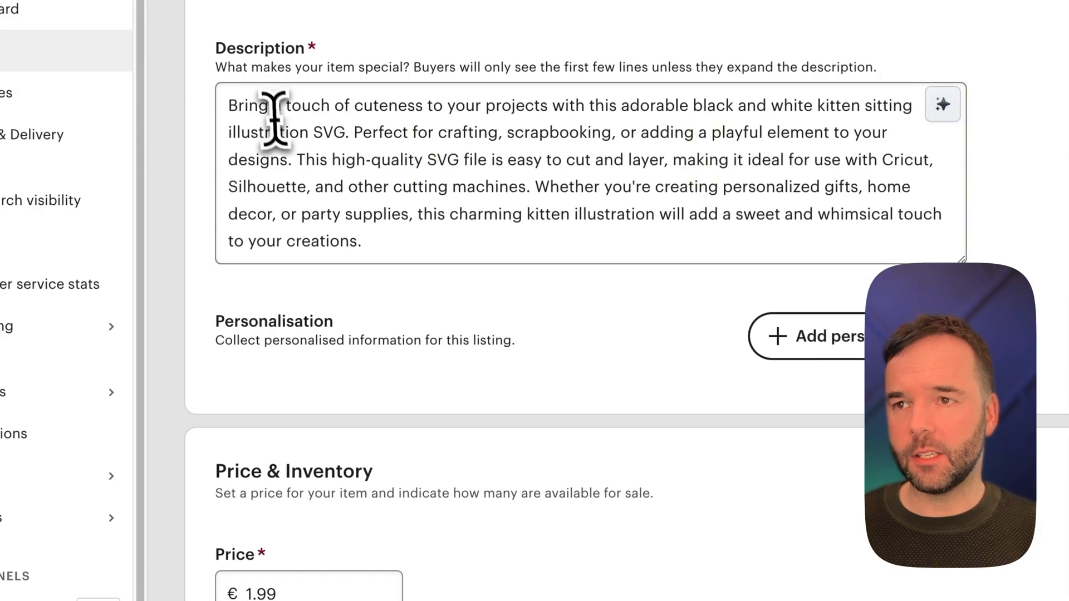
{"action": "left_click_drag", "start_coordinate": [270, 107], "coordinate": [671, 209]}
{"action": "left_click_drag", "start_coordinate": [695, 243], "coordinate": [156, 99]}
{"action": "left_click", "coordinate": [337, 129]}
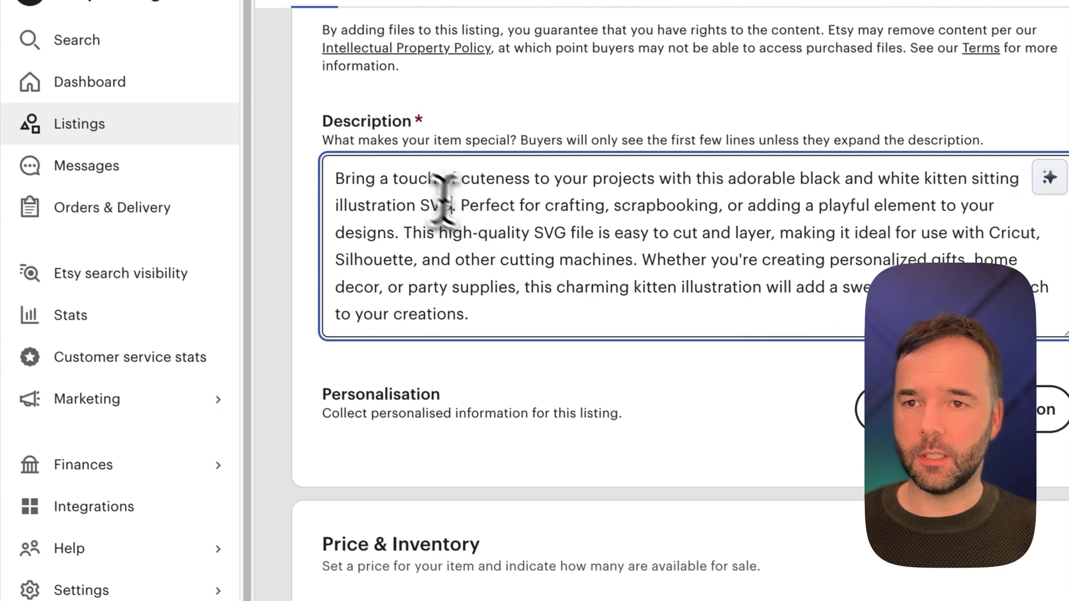
Check the listing's price, expand its estimated earnings breakdown and view the explanation of the estimated fees
{"action": "scroll", "coordinate": [557, 279], "scroll_direction": "down", "scroll_amount": 5}
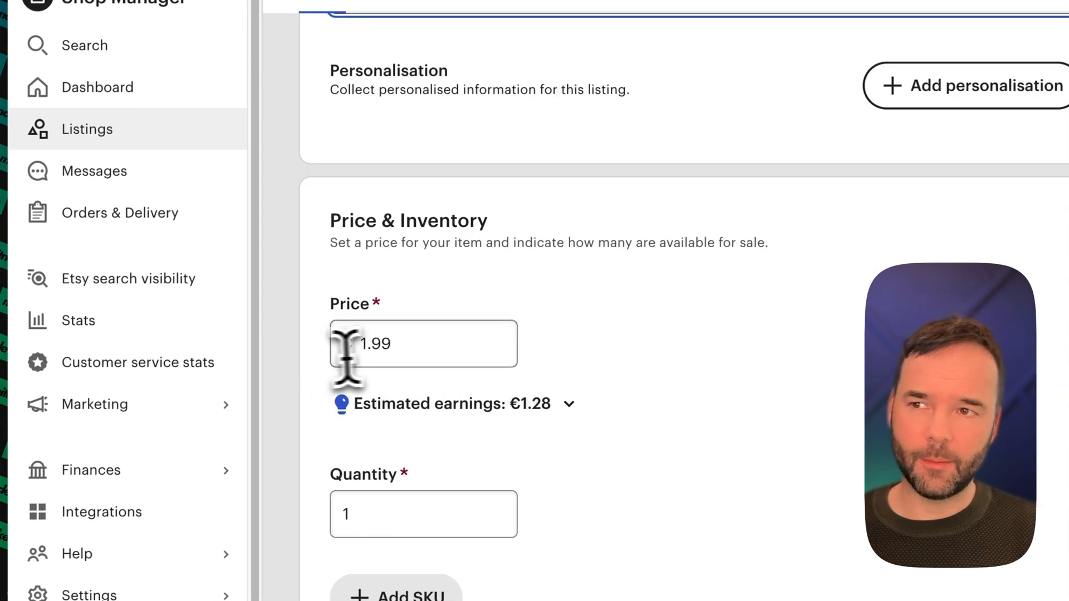
{"action": "left_click", "coordinate": [406, 354]}
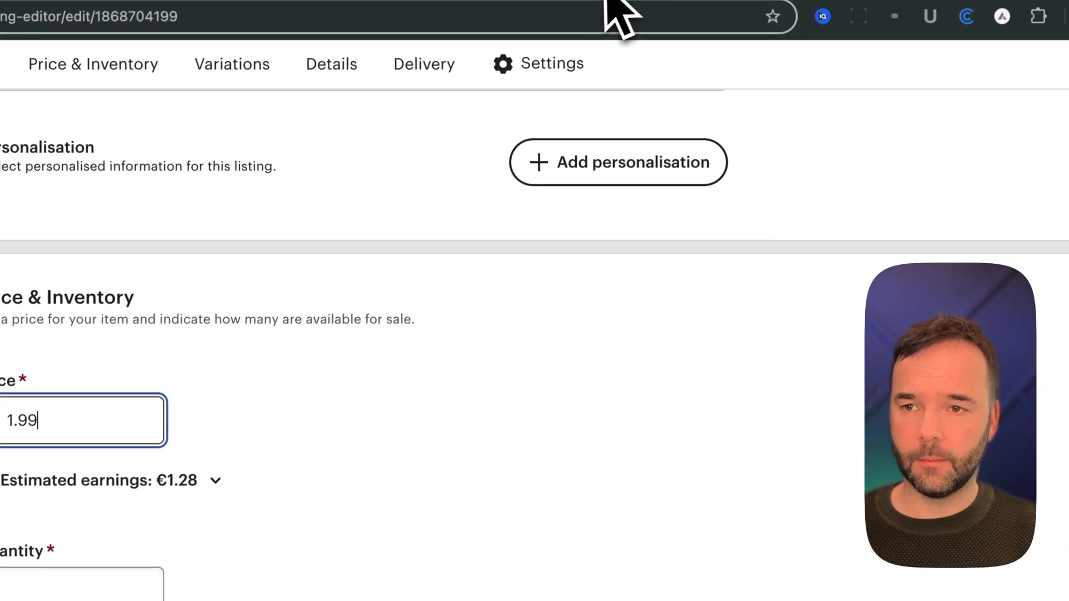
{"action": "left_click_drag", "start_coordinate": [64, 407], "coordinate": [27, 411]}
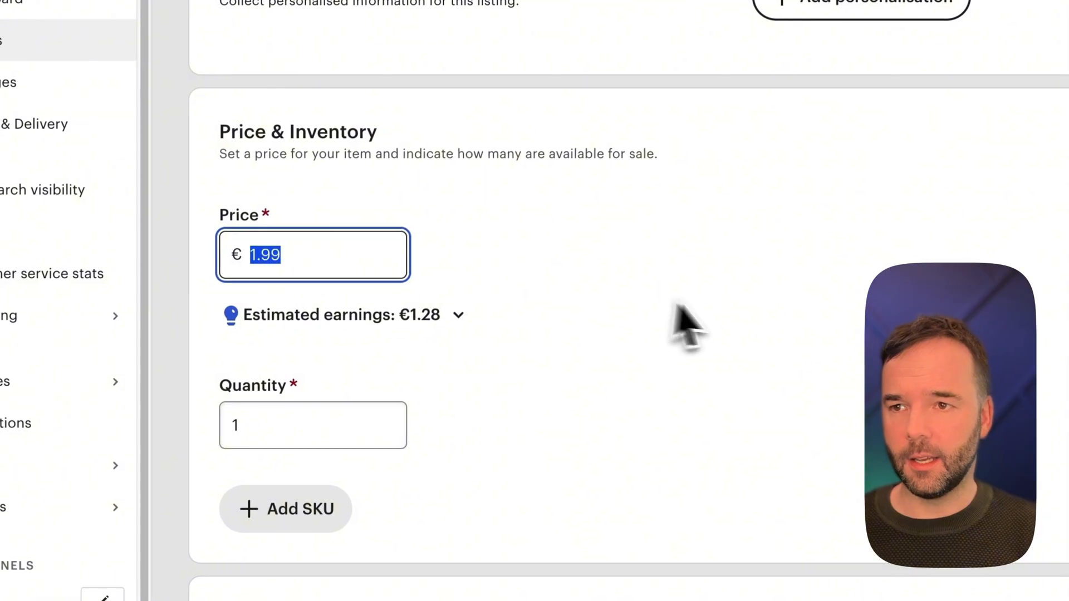
{"action": "left_click", "coordinate": [453, 452]}
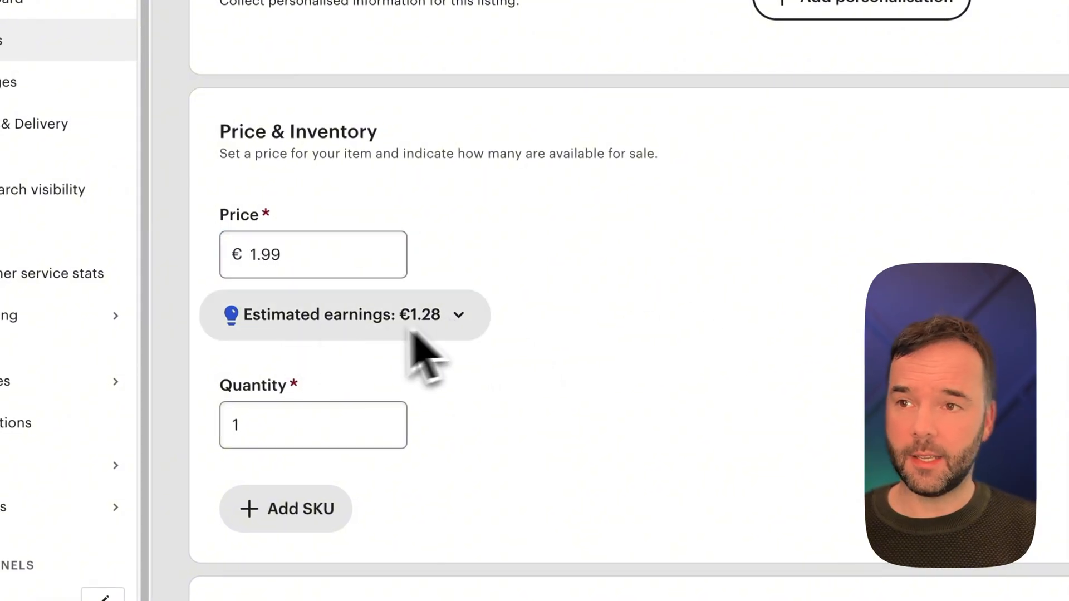
{"action": "left_click", "coordinate": [450, 318]}
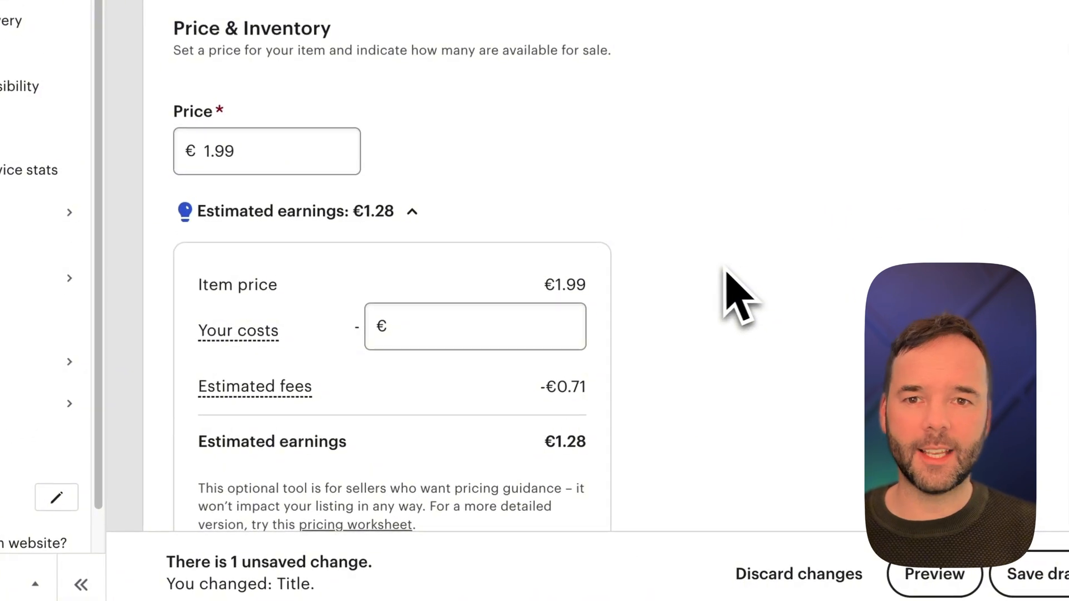
{"action": "mouse_move", "coordinate": [269, 404]}
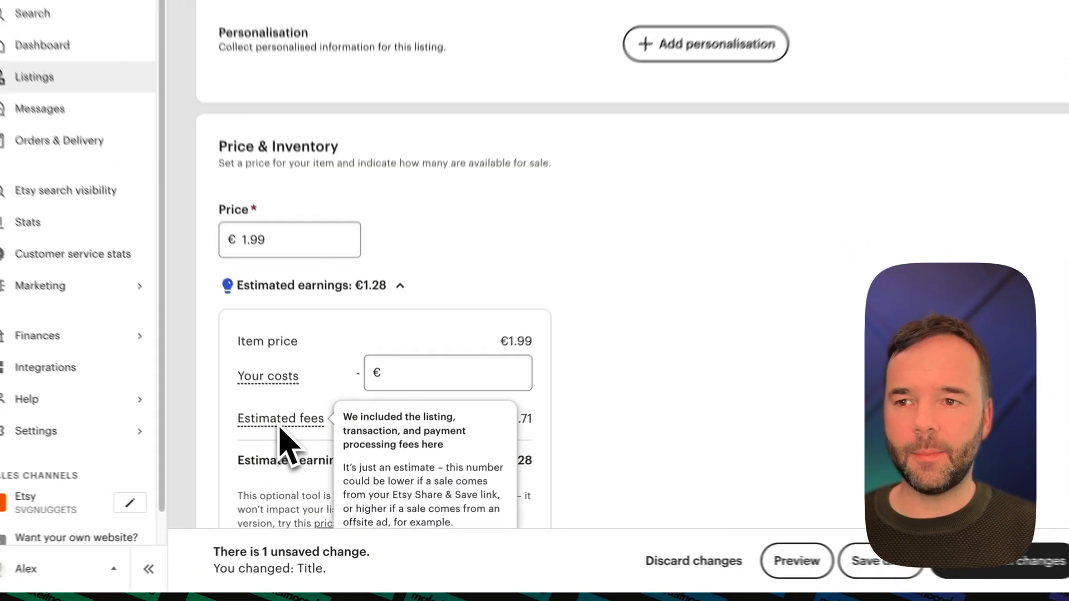
{"action": "scroll", "coordinate": [281, 444], "scroll_direction": "down", "scroll_amount": 5}
{"action": "mouse_move", "coordinate": [319, 72]}
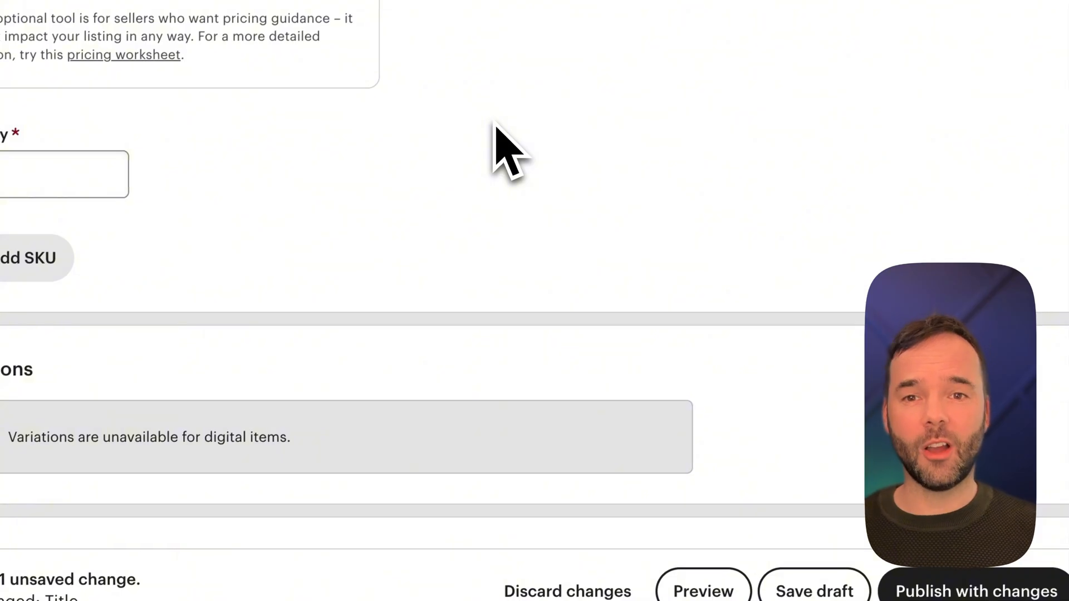
Save the kitten listing as a draft on Etsy
{"action": "scroll", "coordinate": [494, 149], "scroll_direction": "up", "scroll_amount": 7}
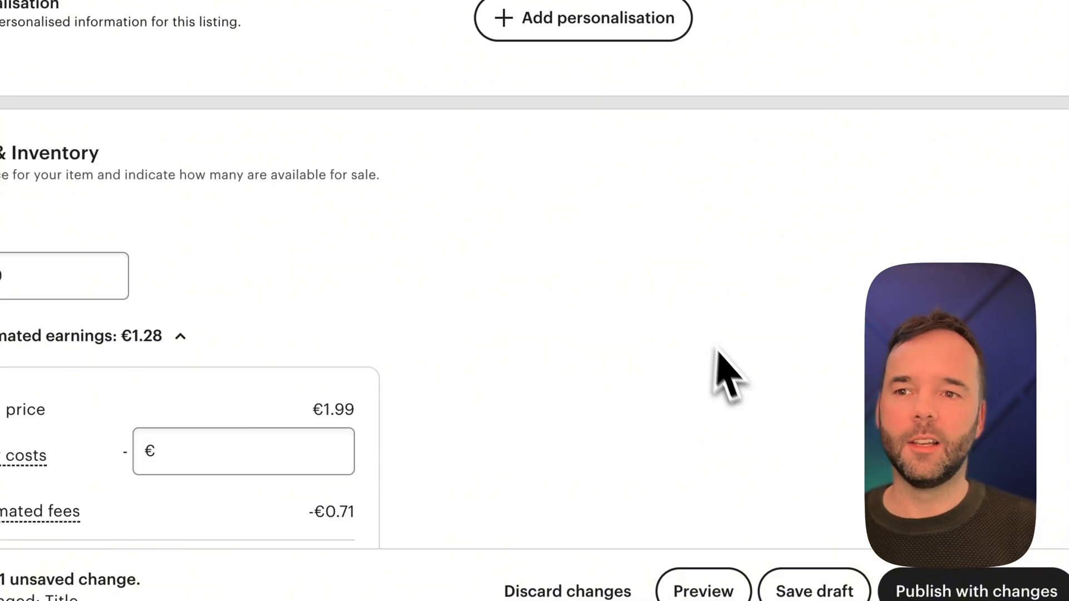
{"action": "scroll", "coordinate": [741, 393], "scroll_direction": "down", "scroll_amount": 4}
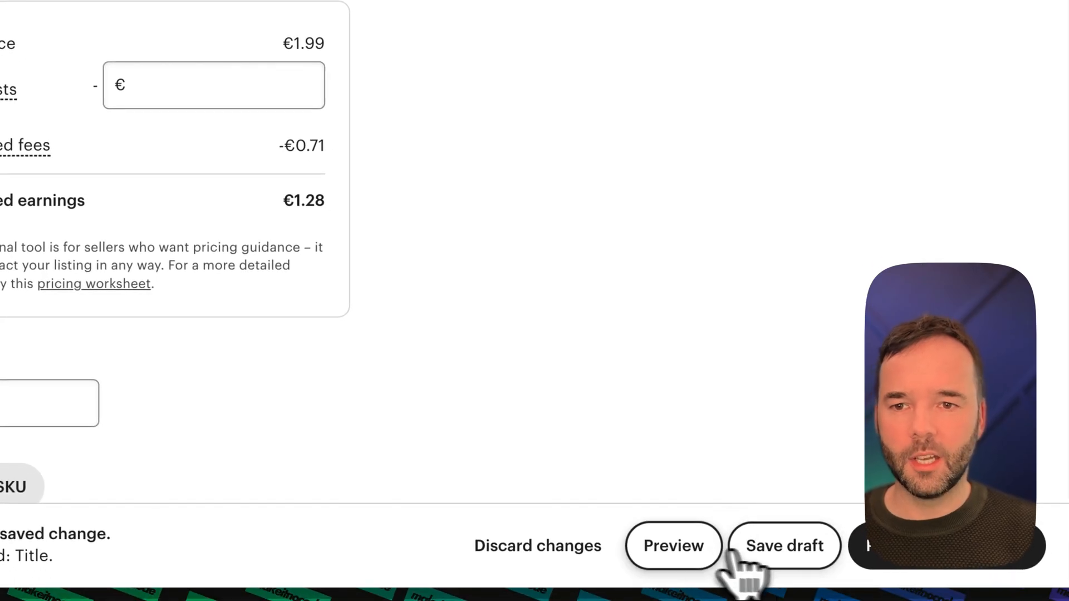
{"action": "left_click", "coordinate": [799, 544]}
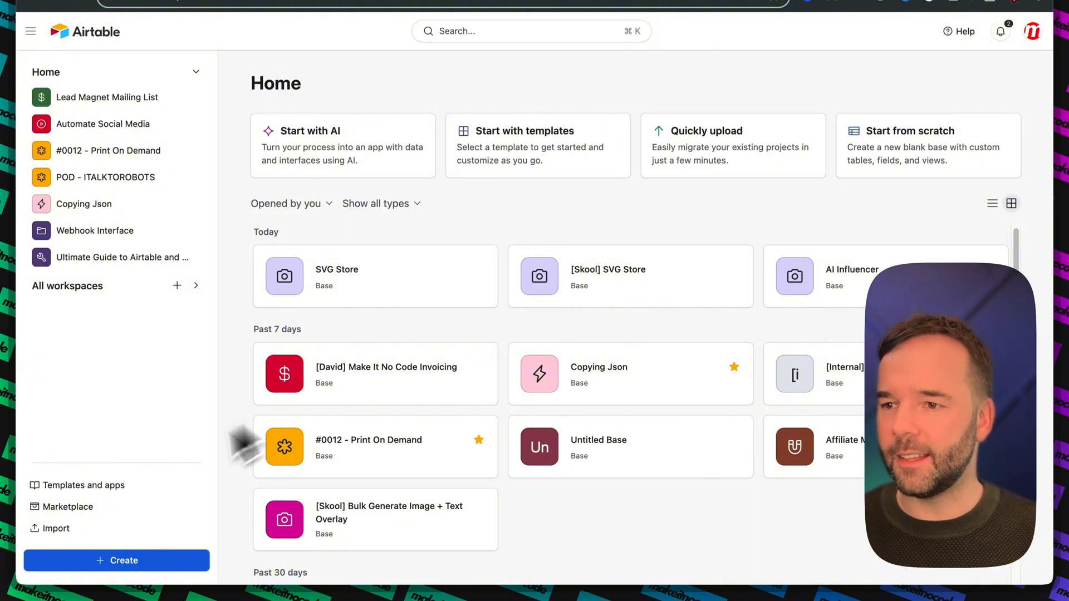
Switch to the Airtable home page and start creating a new base for the SVG store
{"action": "left_click", "coordinate": [144, 558]}
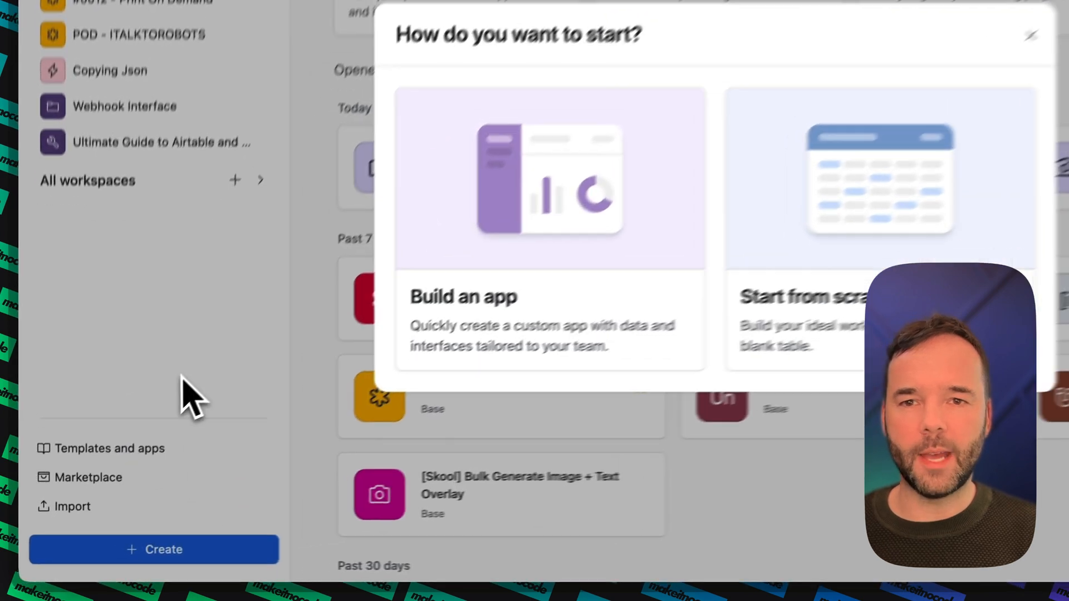
{"action": "left_click", "coordinate": [134, 415]}
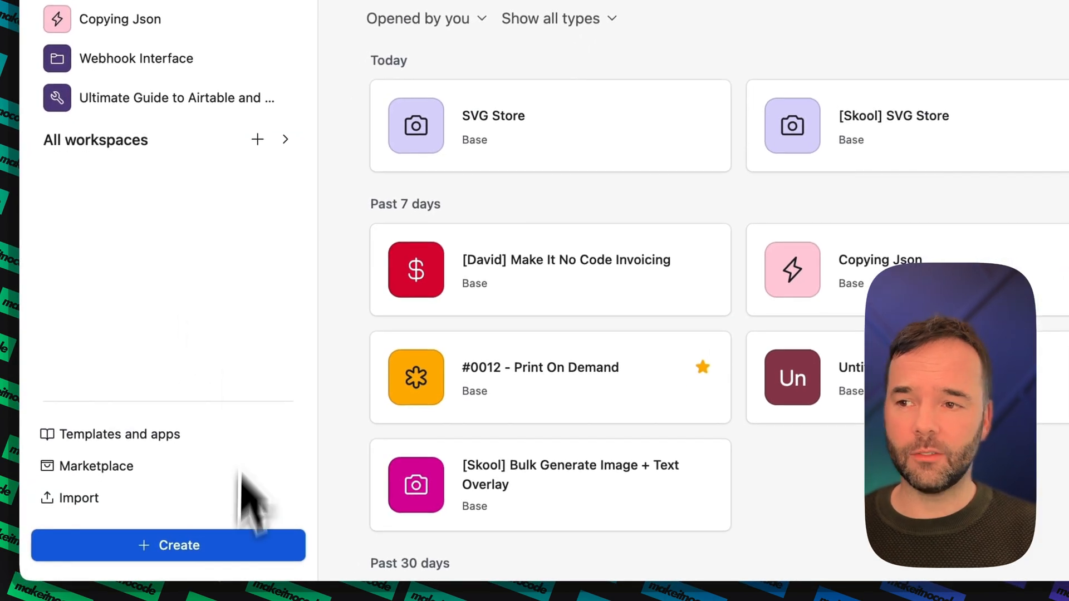
{"action": "left_click", "coordinate": [214, 551]}
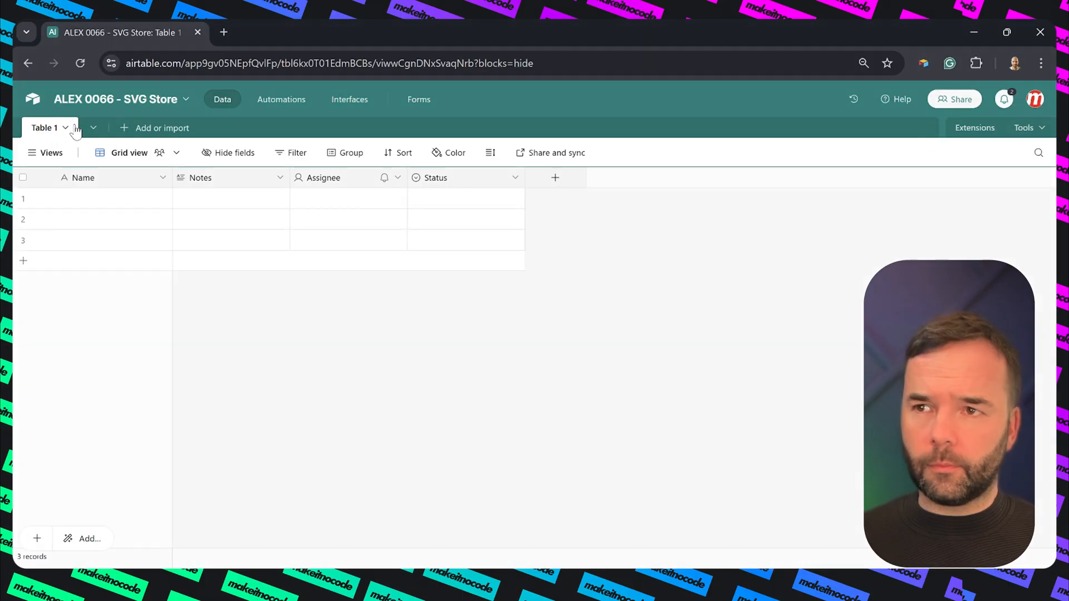
Rename Table 1 as Request Page, with each record called Request
{"action": "left_click", "coordinate": [65, 128]}
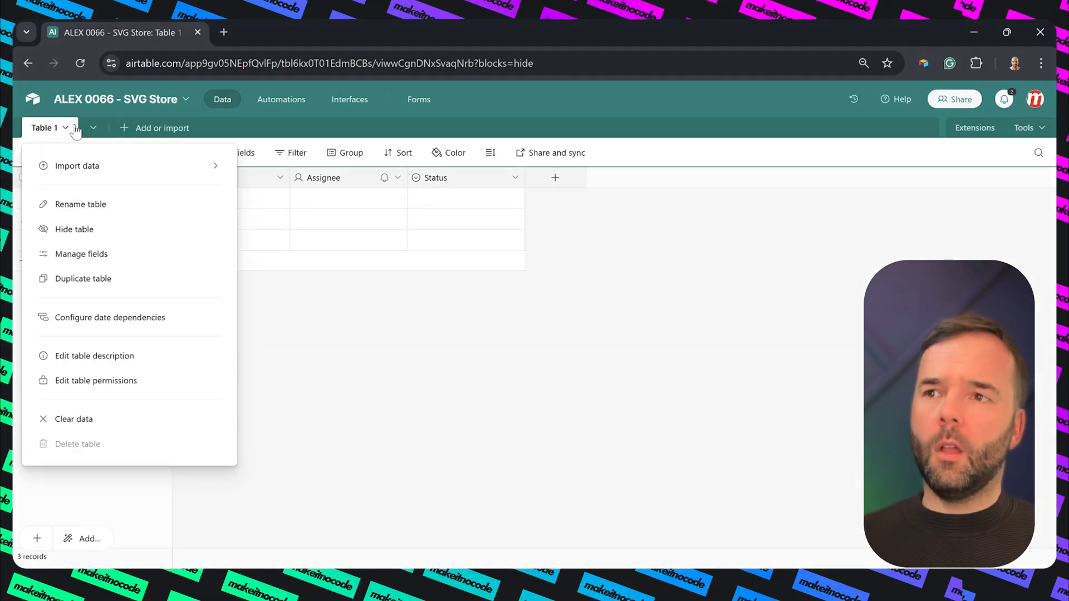
{"action": "left_click", "coordinate": [77, 206]}
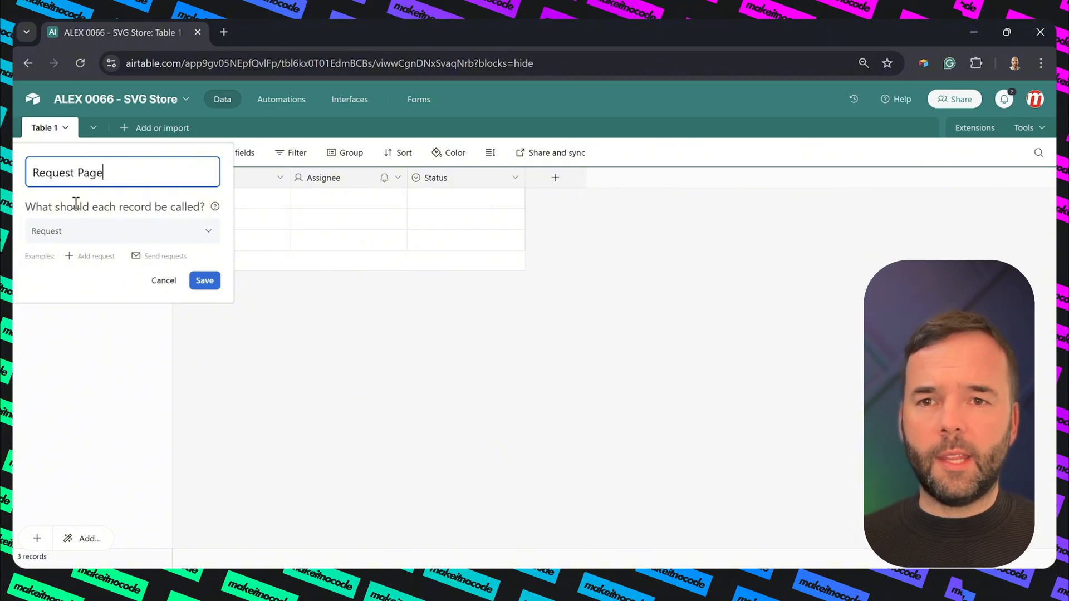
{"action": "left_click", "coordinate": [202, 281]}
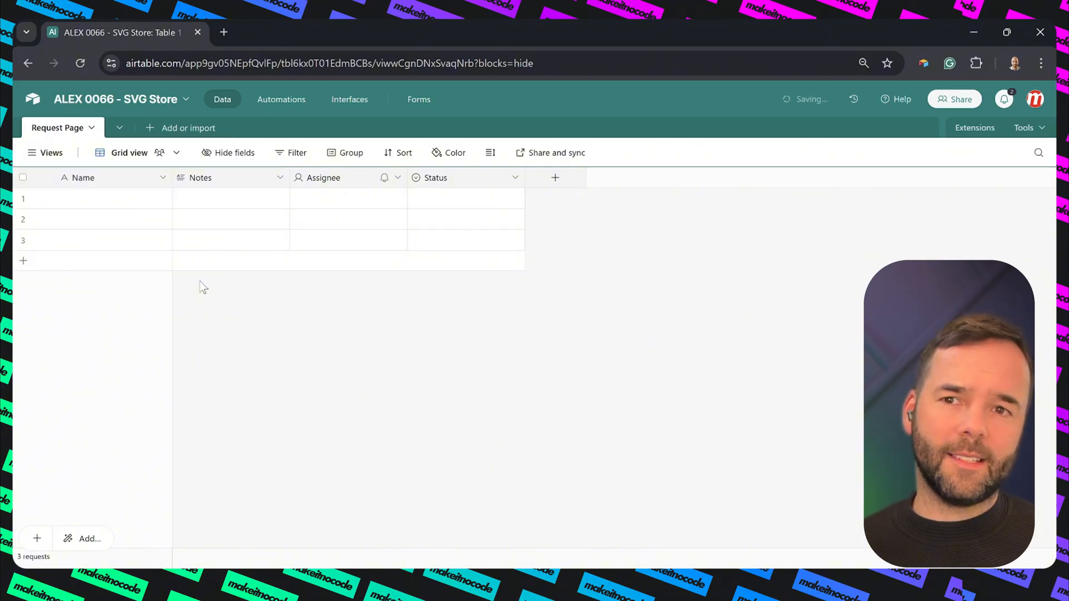
Delete the Notes, Assignee and Status fields from the Request Page table
{"action": "left_click", "coordinate": [220, 177]}
{"action": "key", "text": "shift+Right"}
{"action": "key", "text": "shift+Right"}
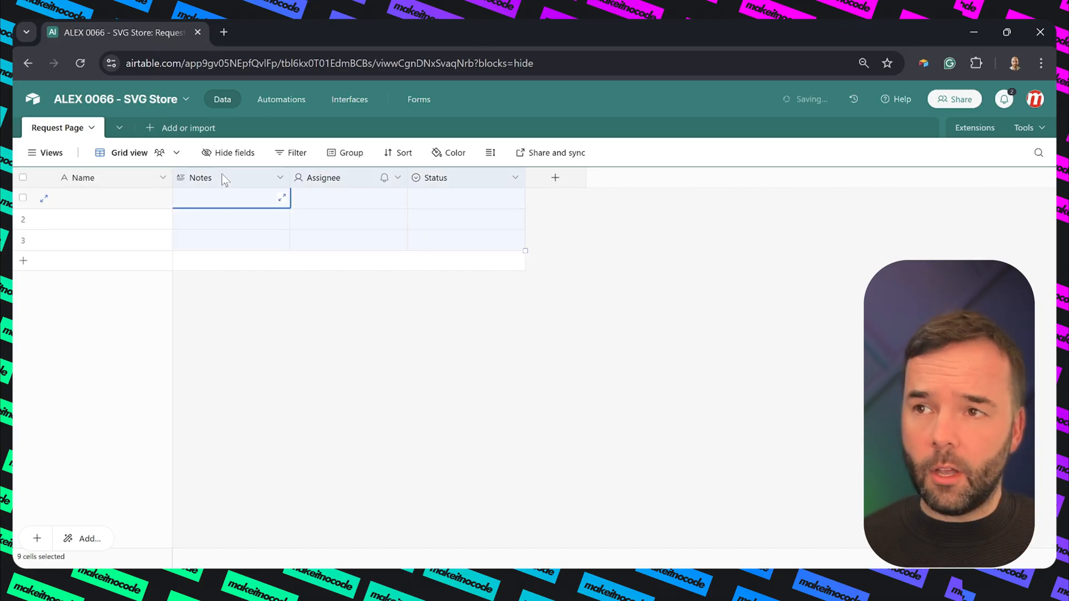
{"action": "right_click", "coordinate": [221, 177]}
{"action": "key", "text": "Escape"}
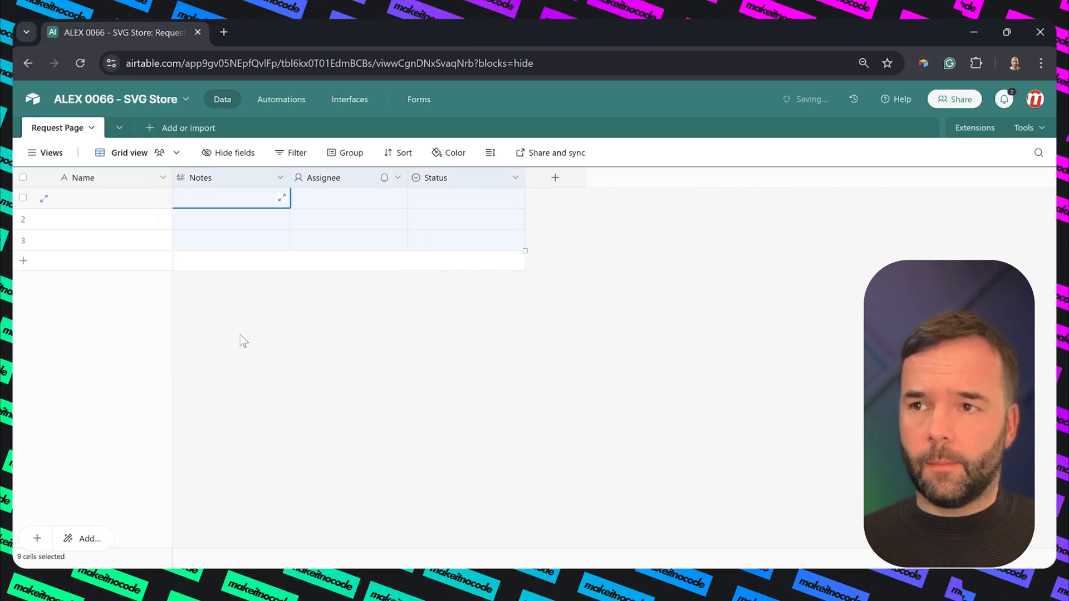
Rename the primary Name field as ID, change its type to Autonumber and narrow its column
{"action": "double_click", "coordinate": [106, 180]}
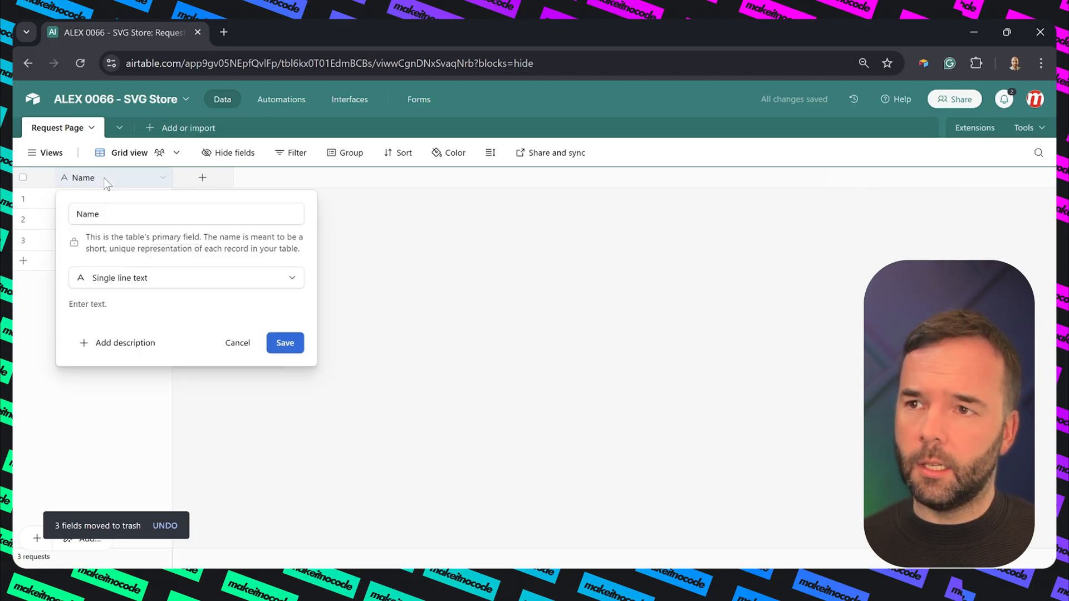
{"action": "left_click", "coordinate": [113, 214]}
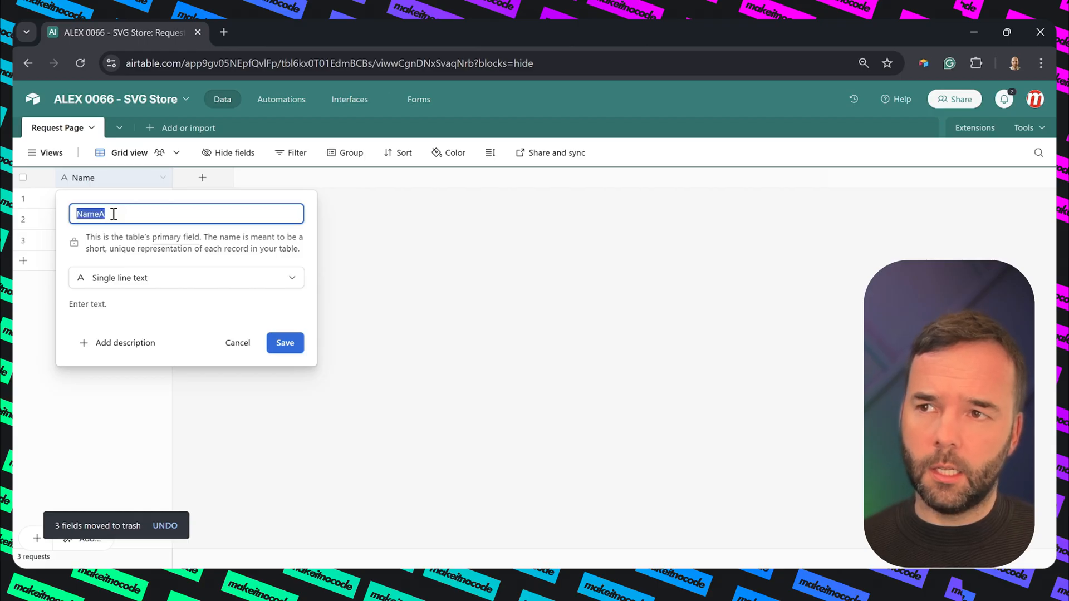
{"action": "type", "text": "A"}
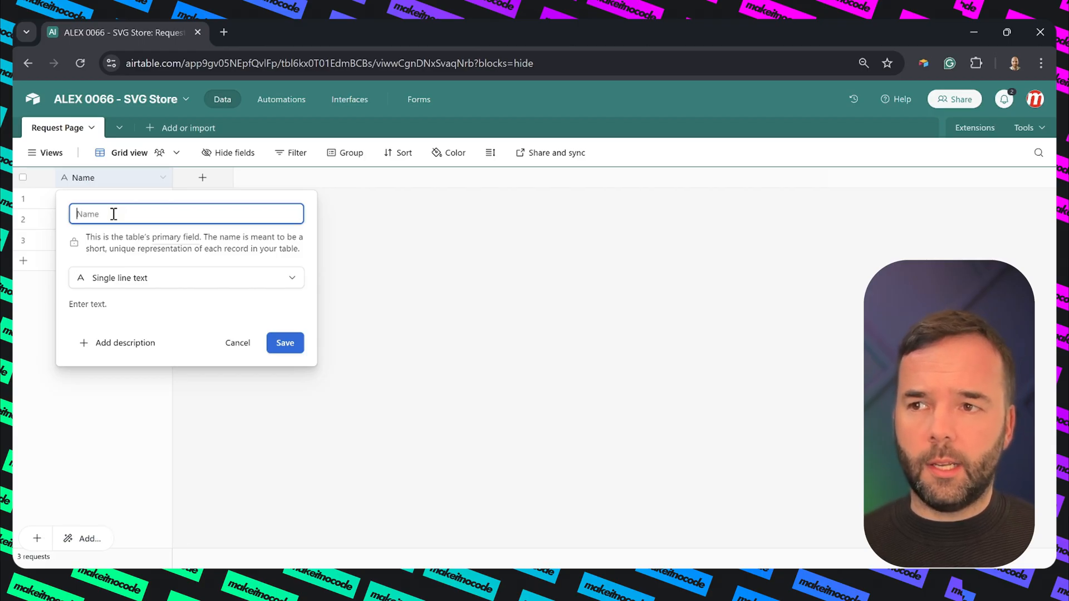
{"action": "left_click", "coordinate": [99, 281]}
{"action": "type", "text": "aut"}
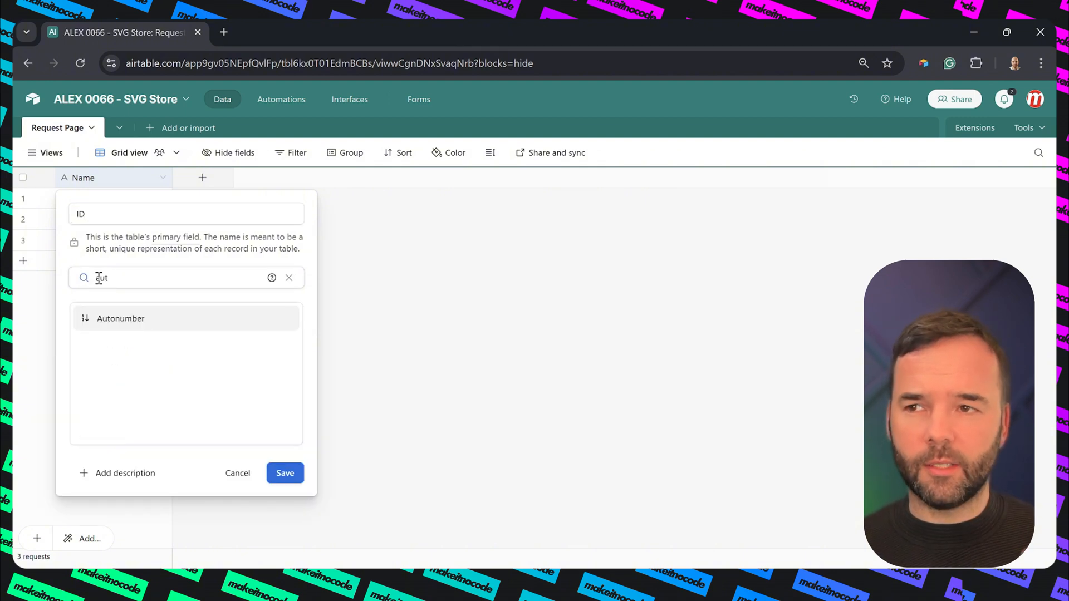
{"action": "left_click", "coordinate": [122, 328]}
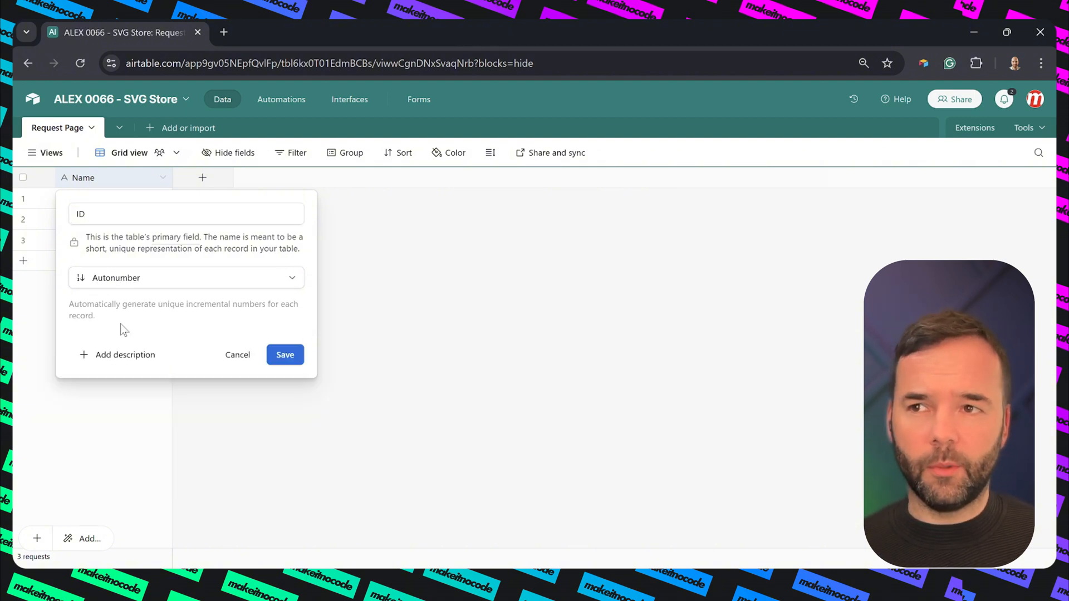
{"action": "left_click", "coordinate": [284, 356]}
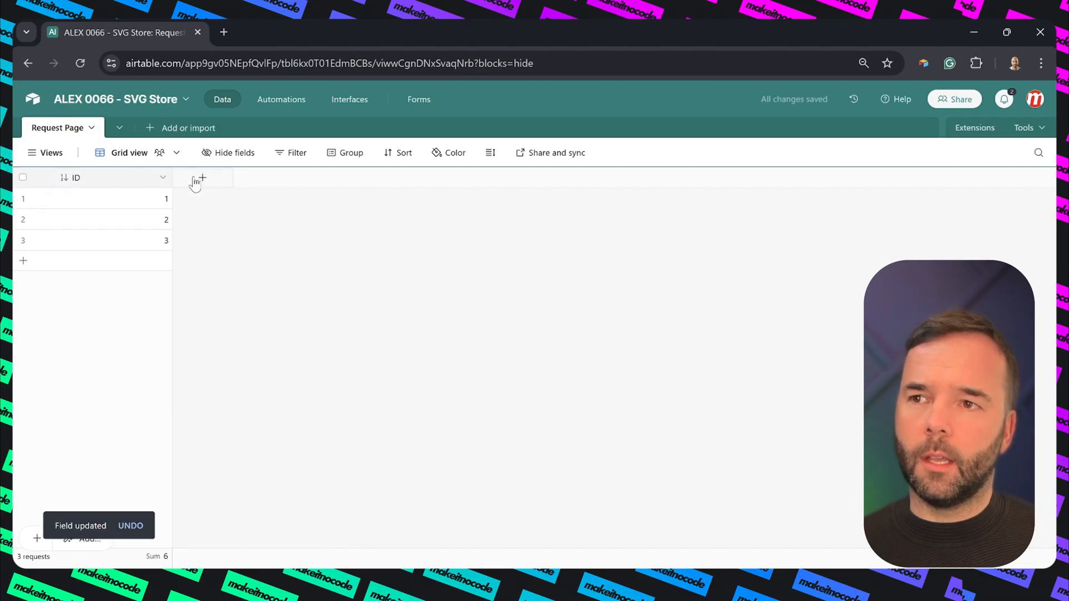
{"action": "left_click_drag", "start_coordinate": [172, 174], "coordinate": [113, 178]}
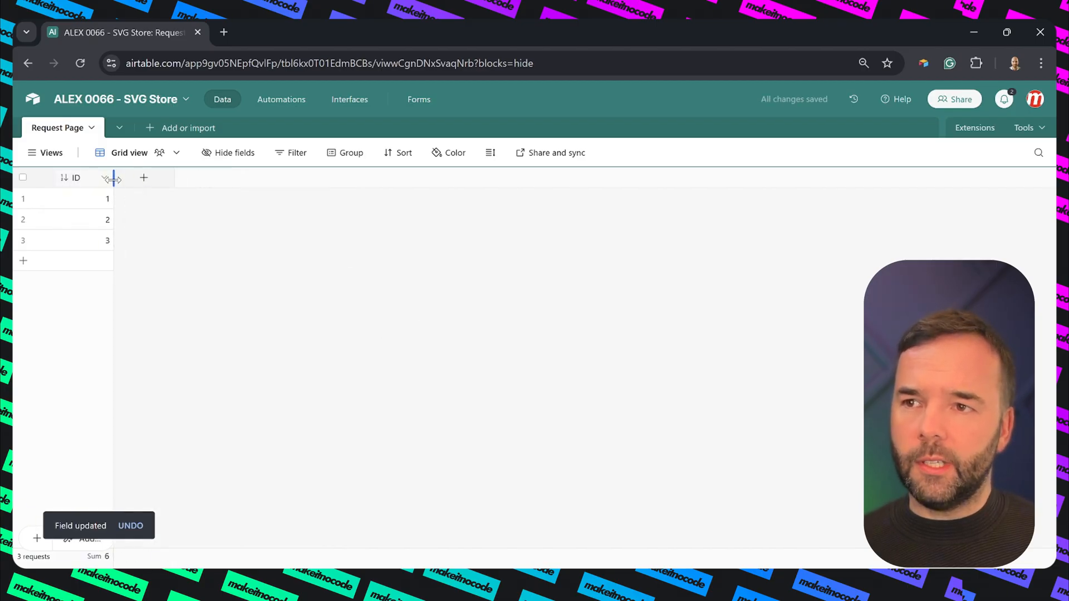
Add a long text field named "Waht would you like to create" to the Request Page table
{"action": "left_click", "coordinate": [144, 178]}
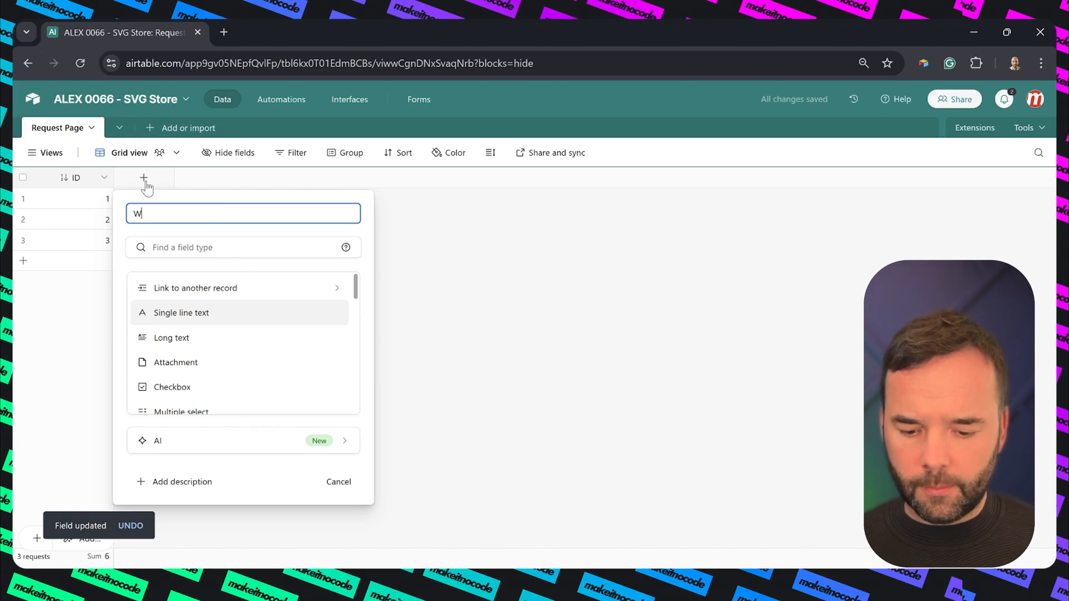
{"action": "type", "text": "Waht wouil"}
{"action": "key", "text": "BackSpace"}
{"action": "key", "text": "BackSpace"}
{"action": "type", "text": "ld you like to create"}
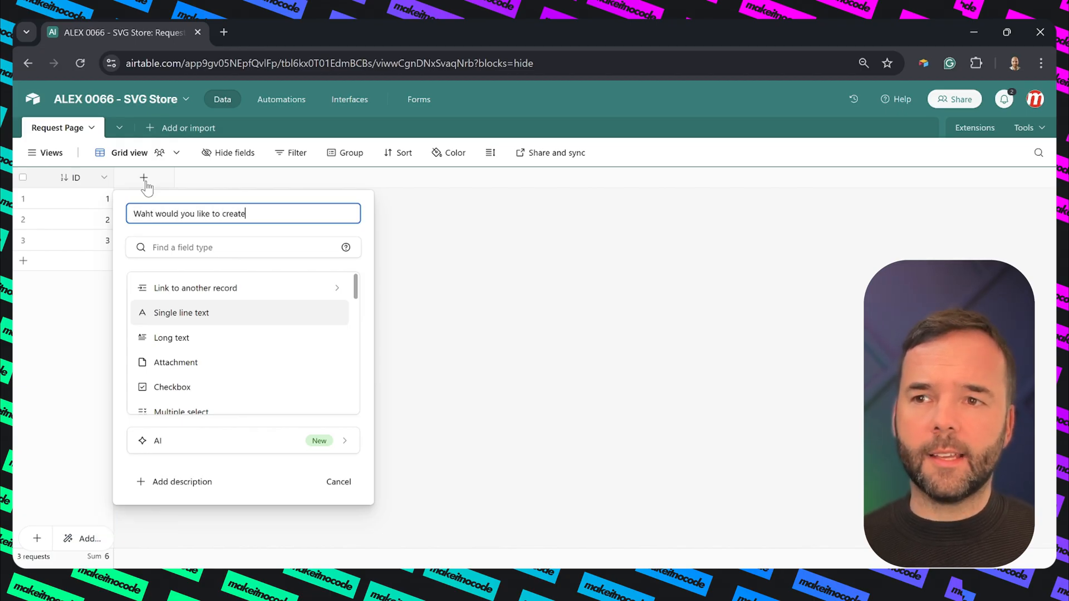
{"action": "left_click", "coordinate": [165, 340]}
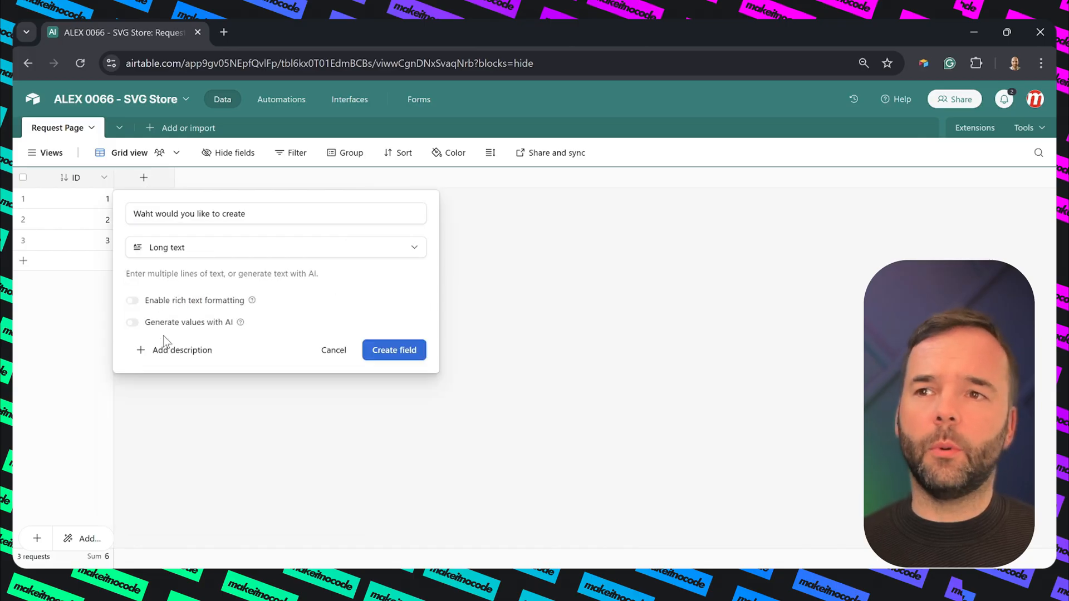
{"action": "left_click", "coordinate": [379, 357]}
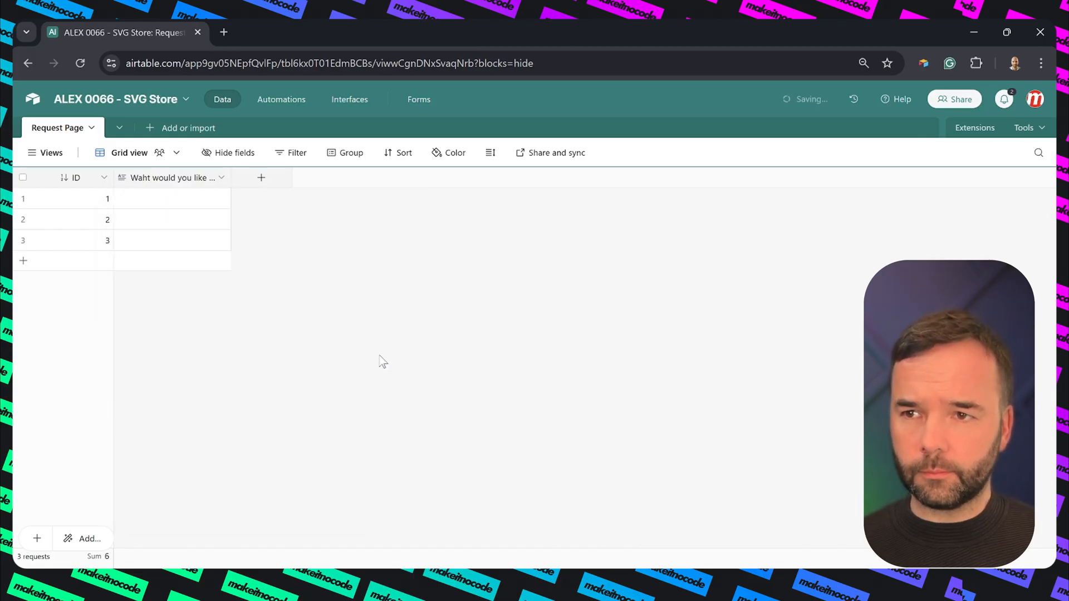
Set up a new single select field named Number of Proofs in the Request Page table
{"action": "left_click", "coordinate": [261, 181]}
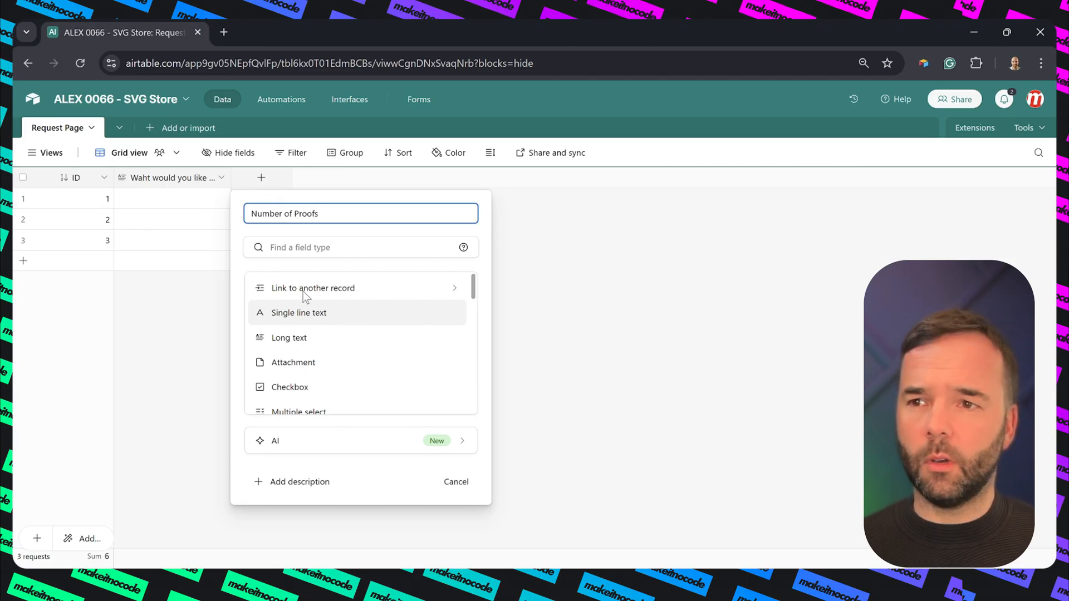
{"action": "scroll", "coordinate": [273, 357], "scroll_direction": "down", "scroll_amount": 2}
{"action": "left_click", "coordinate": [297, 375]}
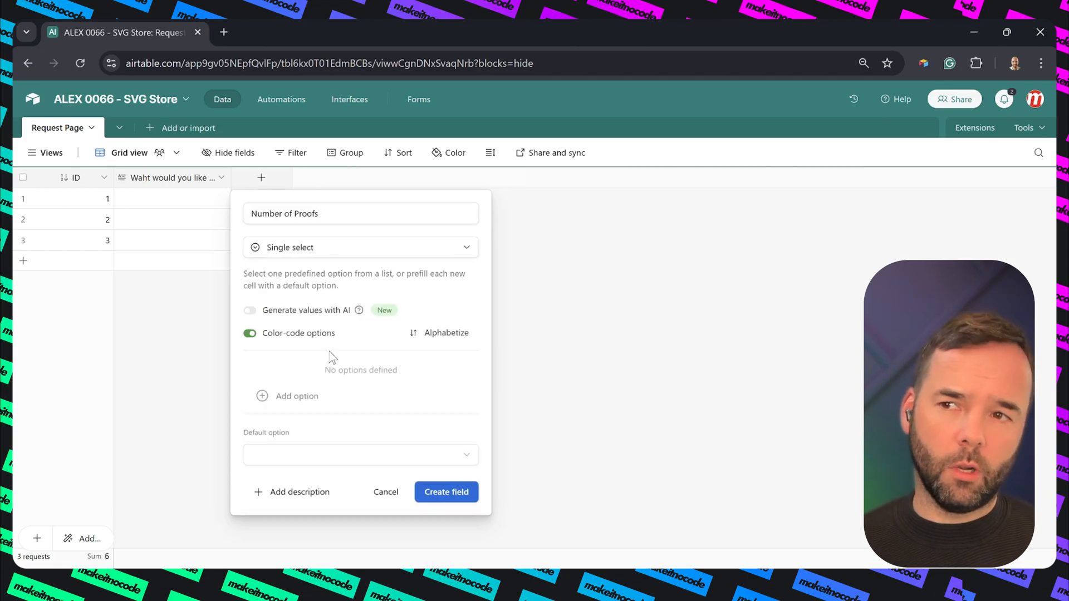
Give the Number of Proofs field the options 1, 2, 3, 4, 5 and 6, remove the spare blank option and create the field
{"action": "left_click", "coordinate": [283, 397]}
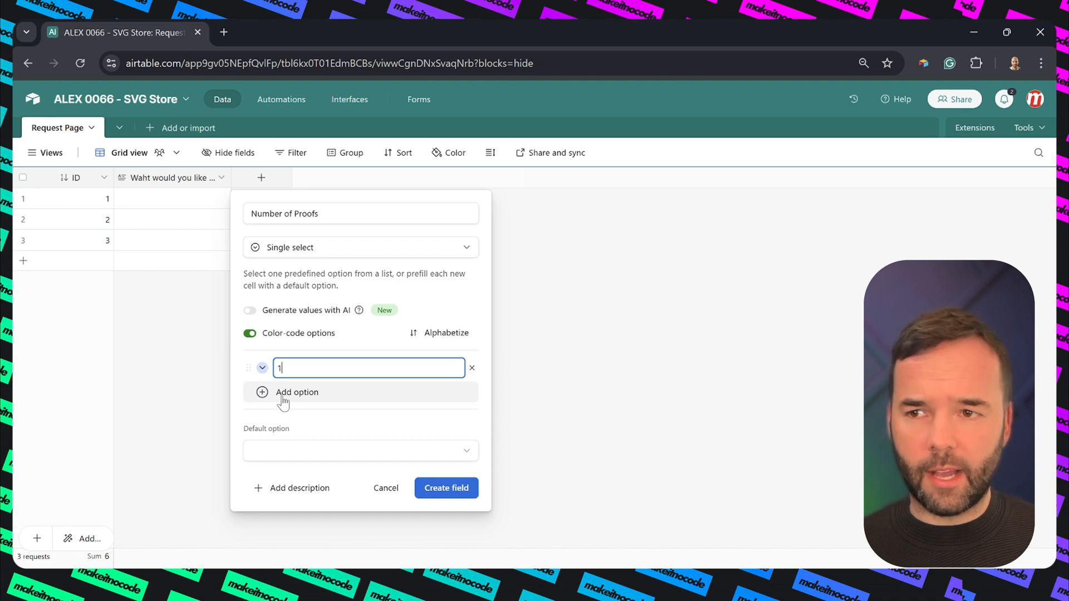
{"action": "key", "text": "Return"}
{"action": "type", "text": "2"}
{"action": "key", "text": "Return"}
{"action": "type", "text": "3"}
{"action": "key", "text": "Return"}
{"action": "type", "text": "4"}
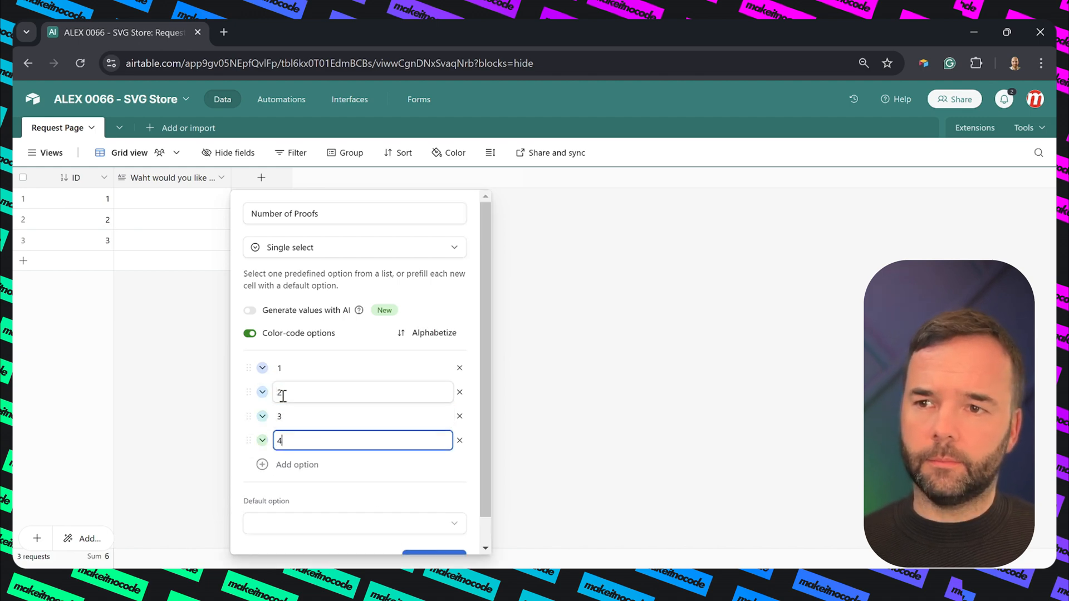
{"action": "key", "text": "Return"}
{"action": "type", "text": "5"}
{"action": "key", "text": "Return"}
{"action": "type", "text": "6"}
{"action": "key", "text": "Return"}
{"action": "left_click", "coordinate": [450, 449]}
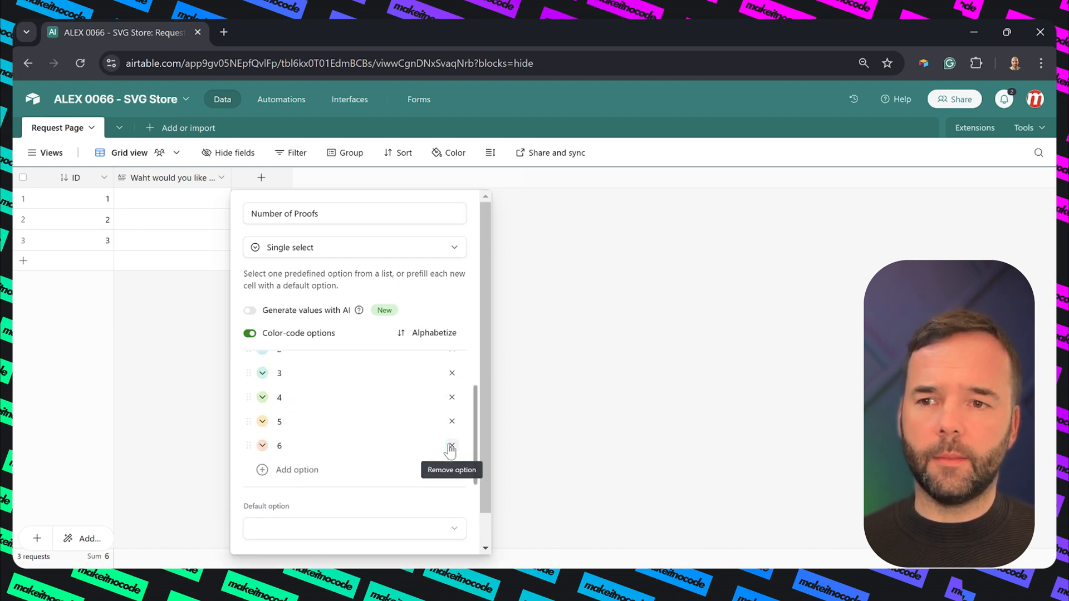
{"action": "scroll", "coordinate": [393, 456], "scroll_direction": "down", "scroll_amount": 1}
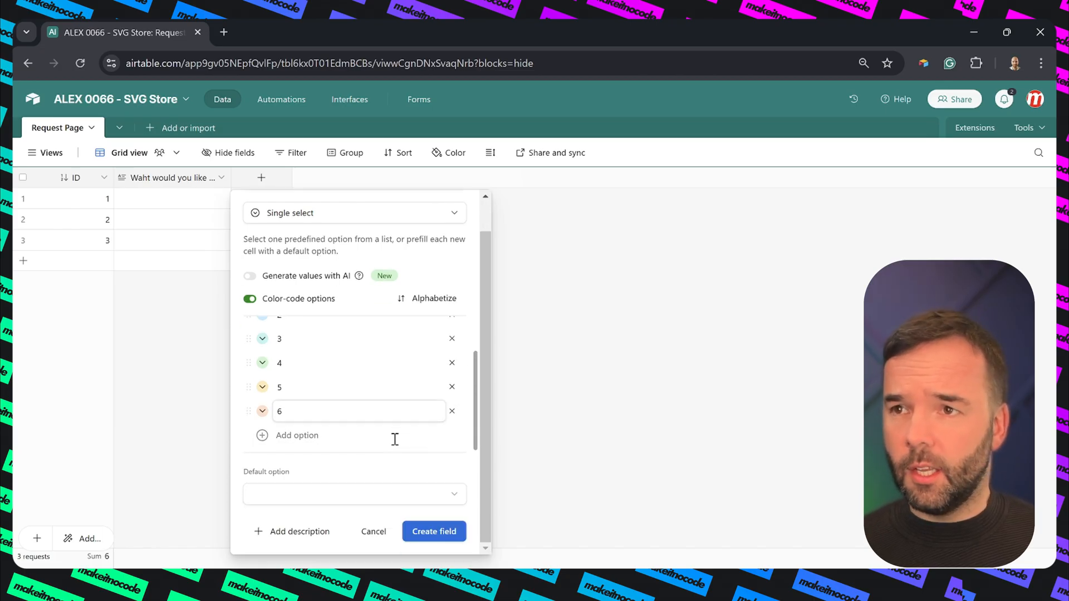
{"action": "left_click", "coordinate": [434, 531]}
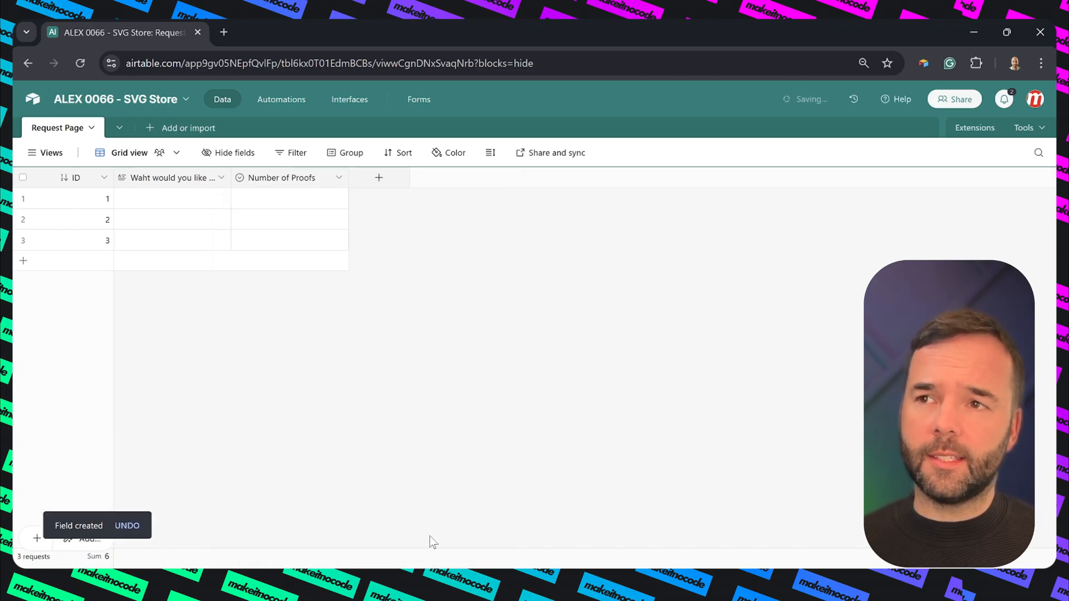
Add a blank table from scratch and name it SVG Library
{"action": "left_click", "coordinate": [154, 131]}
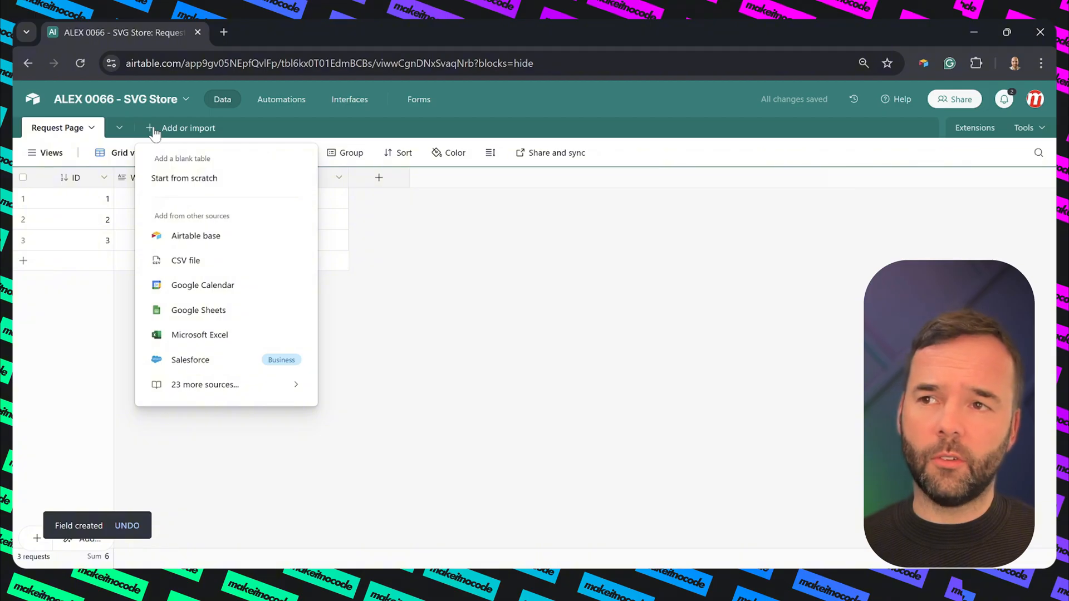
{"action": "left_click", "coordinate": [166, 179]}
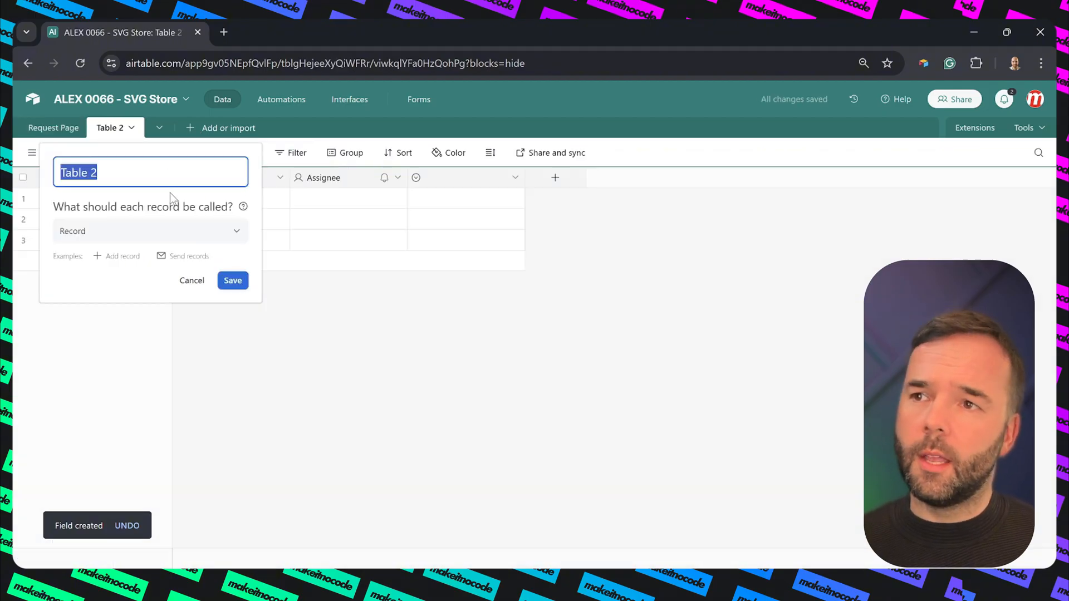
{"action": "type", "text": "SB"}
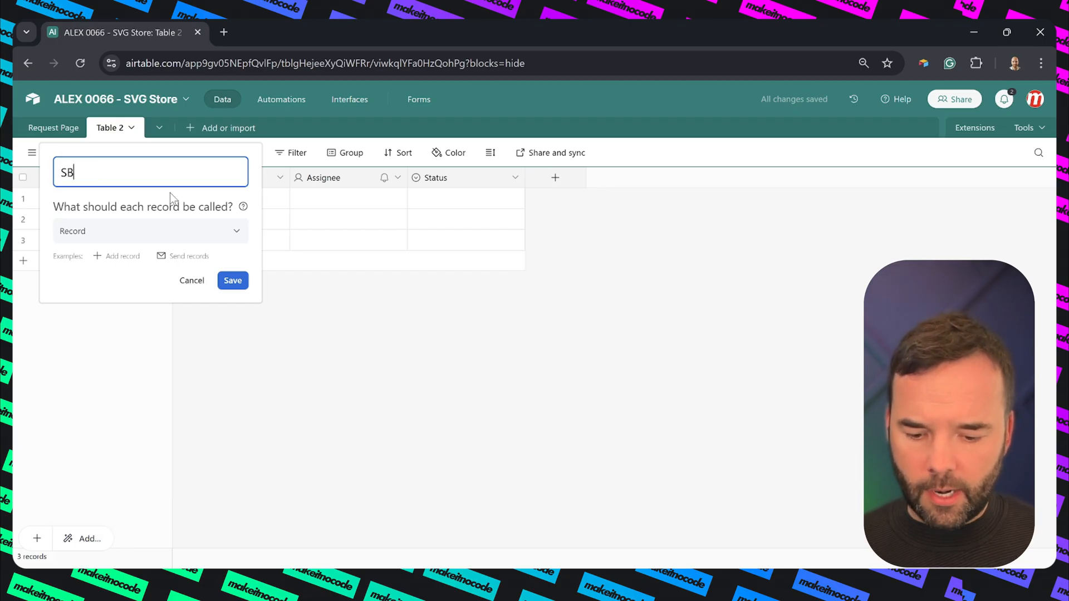
{"action": "key", "text": "BackSpace"}
{"action": "type", "text": "VG Libraray"}
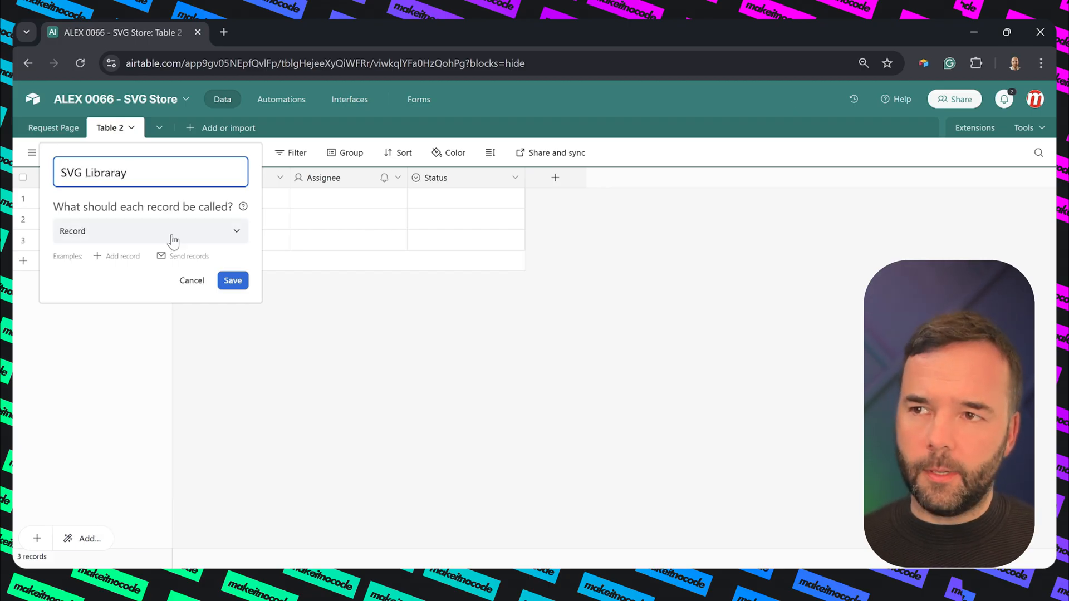
{"action": "left_click", "coordinate": [111, 177]}
{"action": "key", "text": "BackSpace"}
{"action": "key", "text": "BackSpace"}
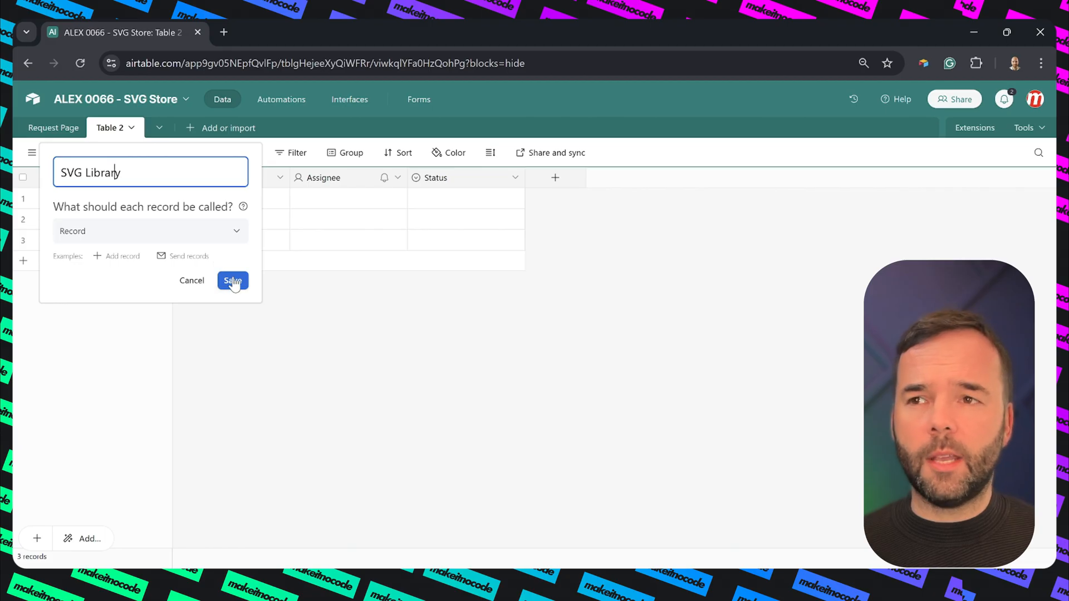
{"action": "left_click", "coordinate": [233, 280]}
Delete the Notes, Assignee and Status fields from the SVG Library table
{"action": "left_click", "coordinate": [221, 179]}
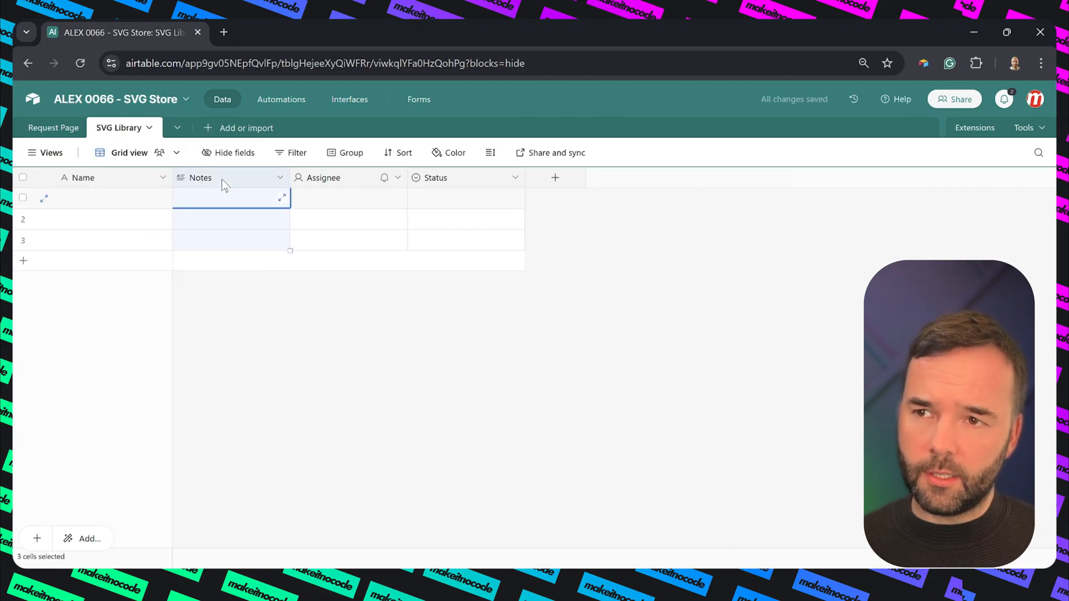
{"action": "key", "text": "shift+Right"}
{"action": "key", "text": "shift+Right"}
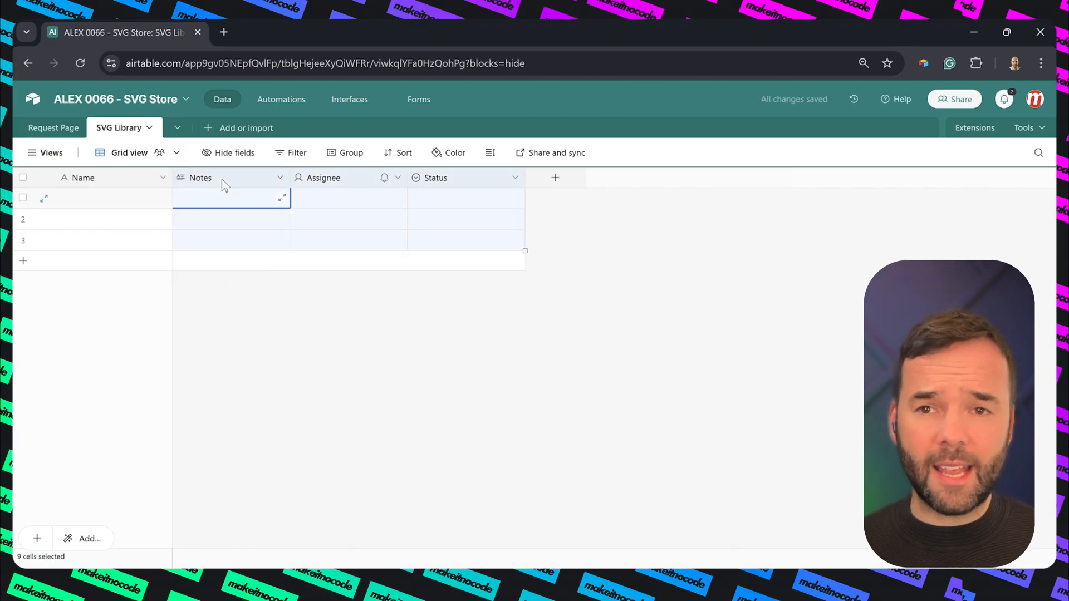
{"action": "right_click", "coordinate": [222, 180]}
{"action": "left_click", "coordinate": [224, 339]}
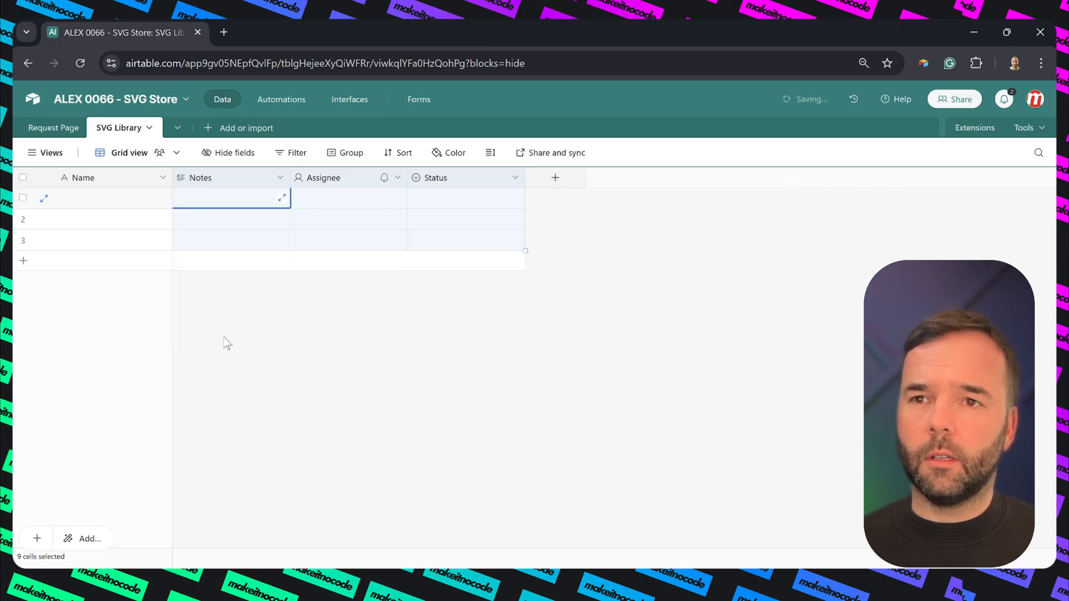
Set the SVG Library grid's row height to Extra Tall
{"action": "left_click", "coordinate": [490, 152]}
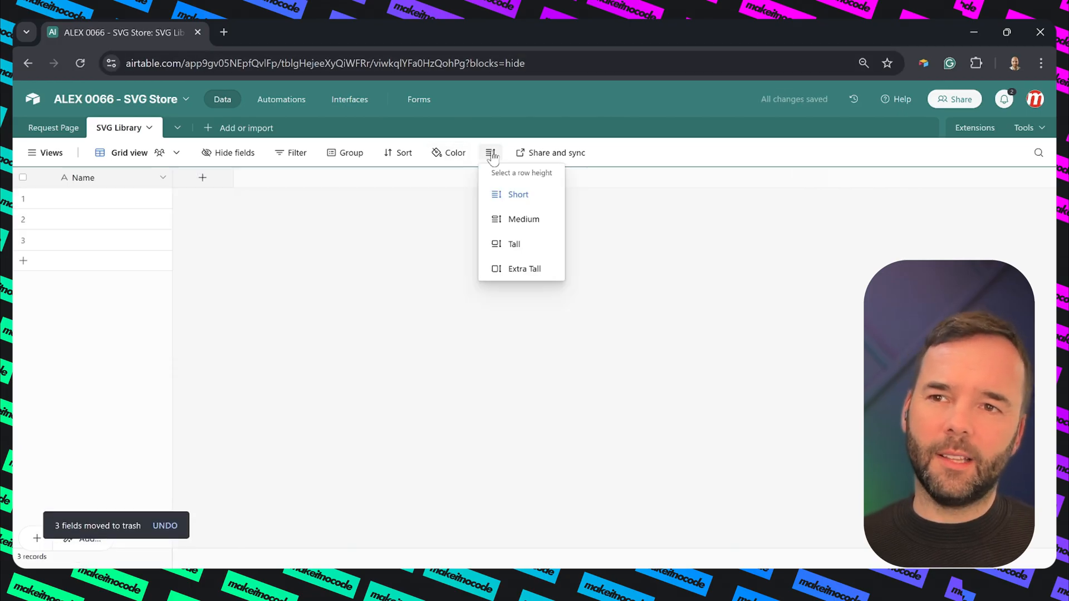
{"action": "left_click", "coordinate": [512, 273]}
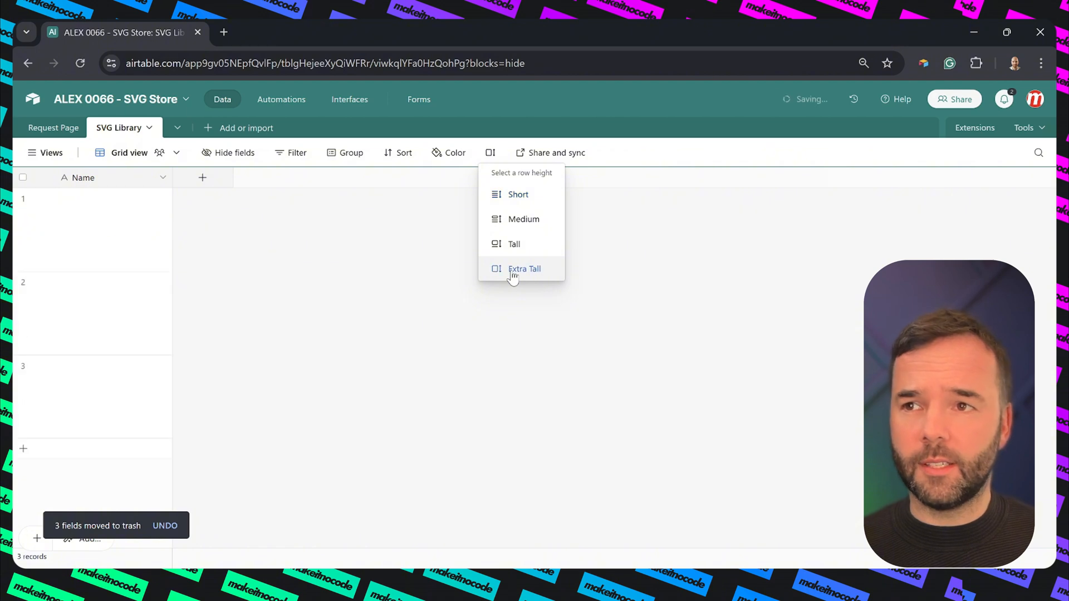
{"action": "left_click", "coordinate": [384, 267]}
Rename the SVG Library table's primary Name field to ID and change its type to Autonumber
{"action": "double_click", "coordinate": [128, 179]}
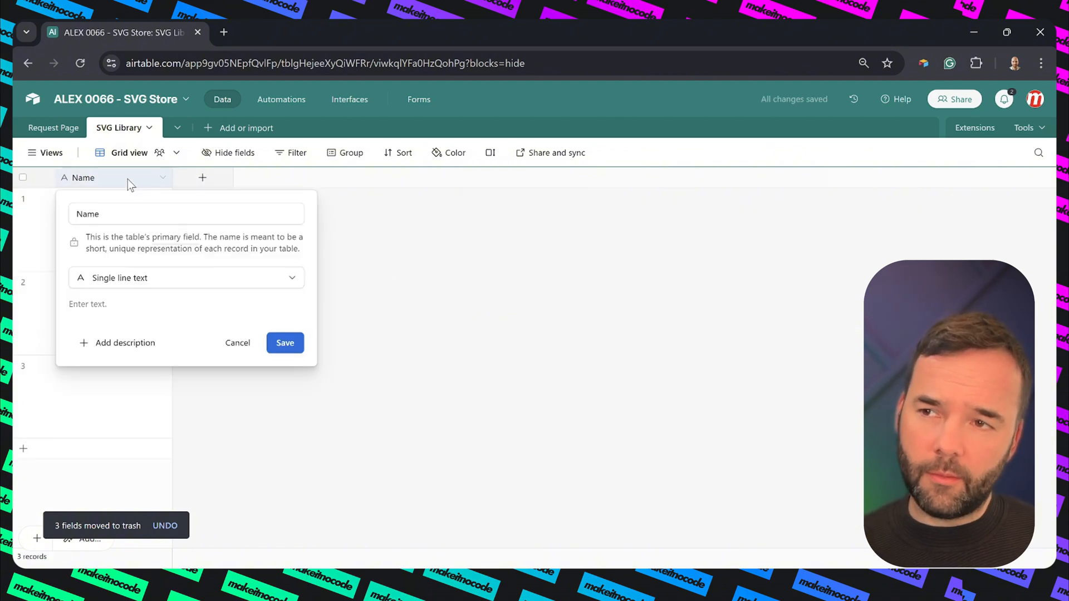
{"action": "left_click", "coordinate": [131, 219]}
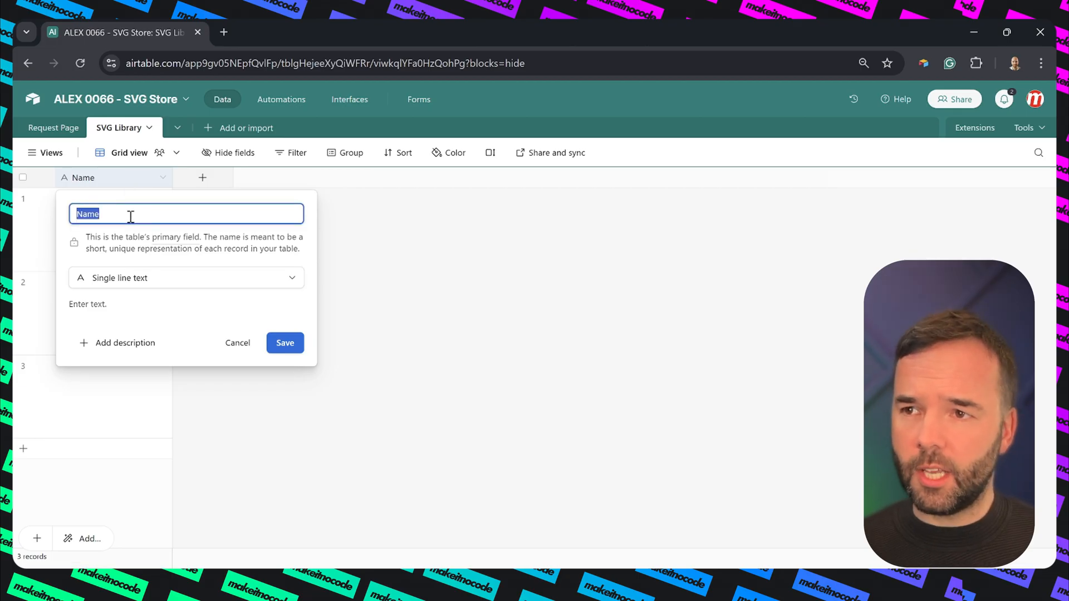
{"action": "key", "text": "BackSpace"}
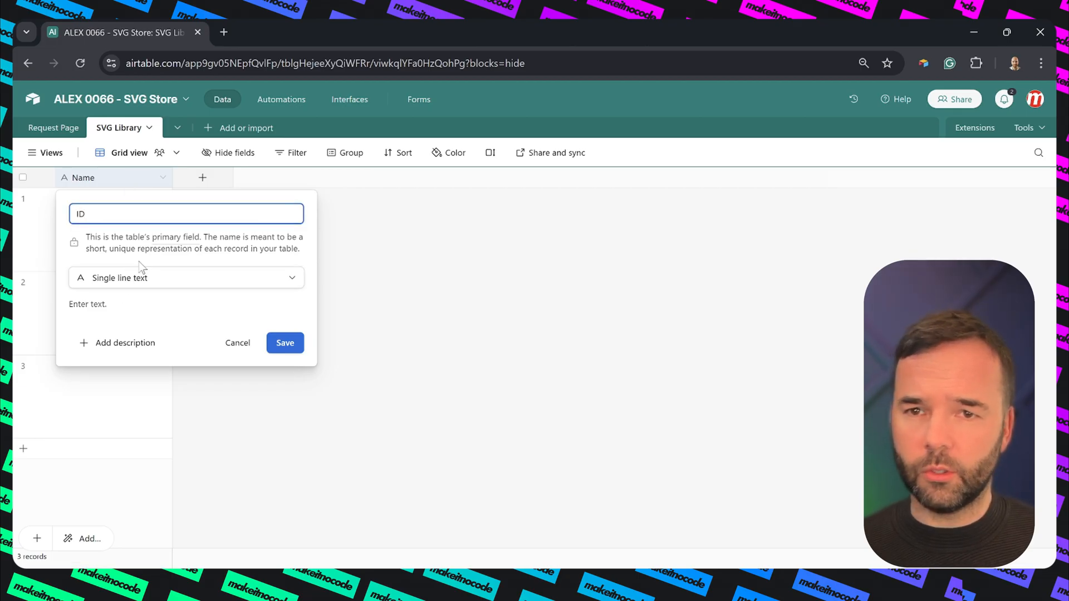
{"action": "left_click", "coordinate": [164, 244]}
{"action": "left_click", "coordinate": [125, 280]}
{"action": "type", "text": "Auto"}
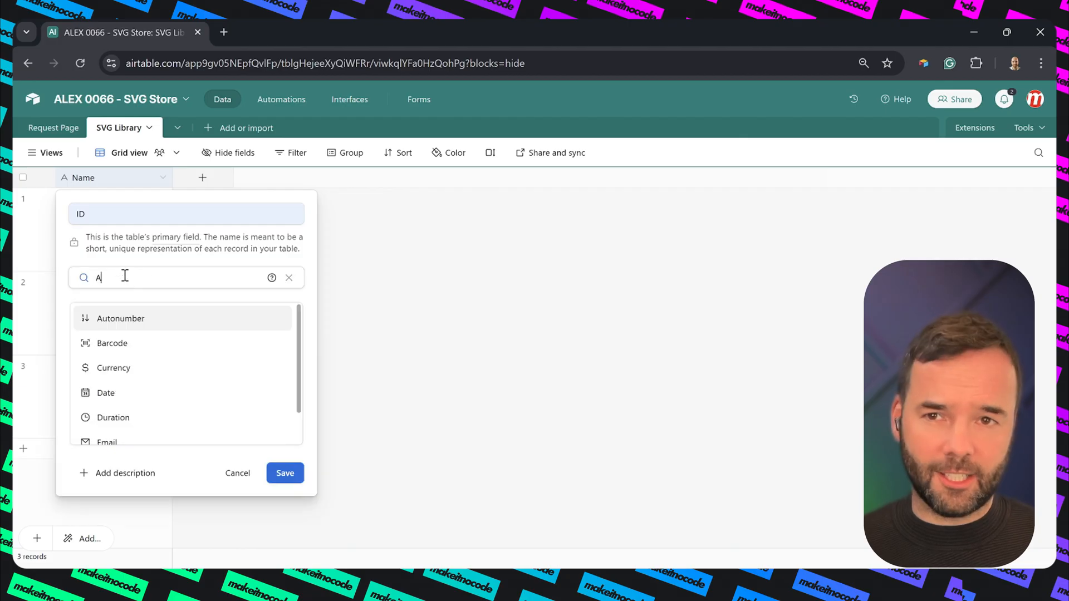
{"action": "left_click", "coordinate": [128, 326]}
{"action": "left_click", "coordinate": [291, 356]}
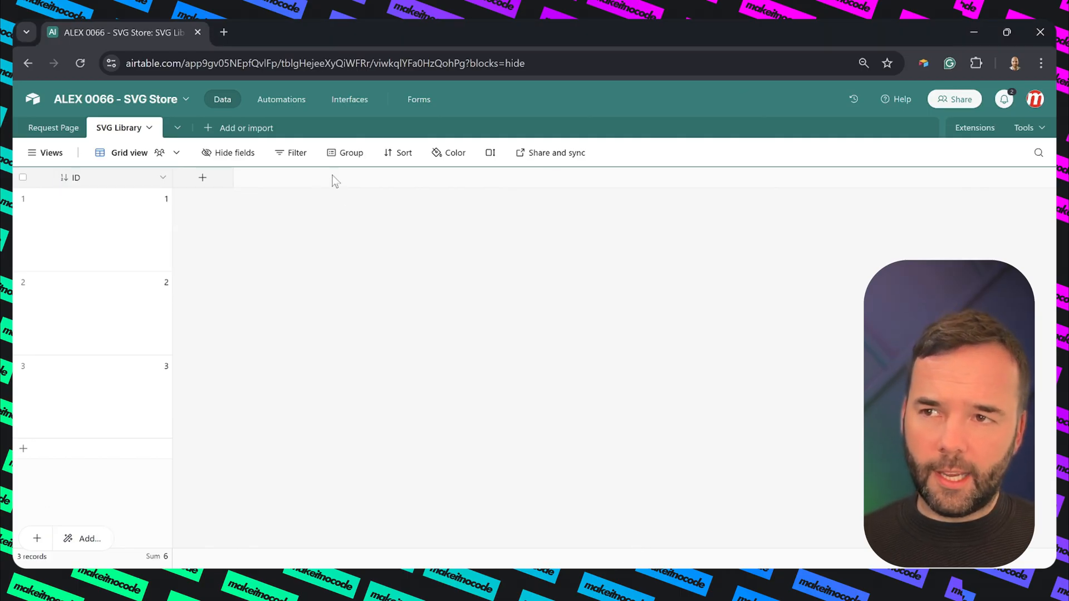
Add a long text field named "[DO NOT EDIT] Leonardo Prompt" to the SVG Library table
{"action": "left_click", "coordinate": [212, 179]}
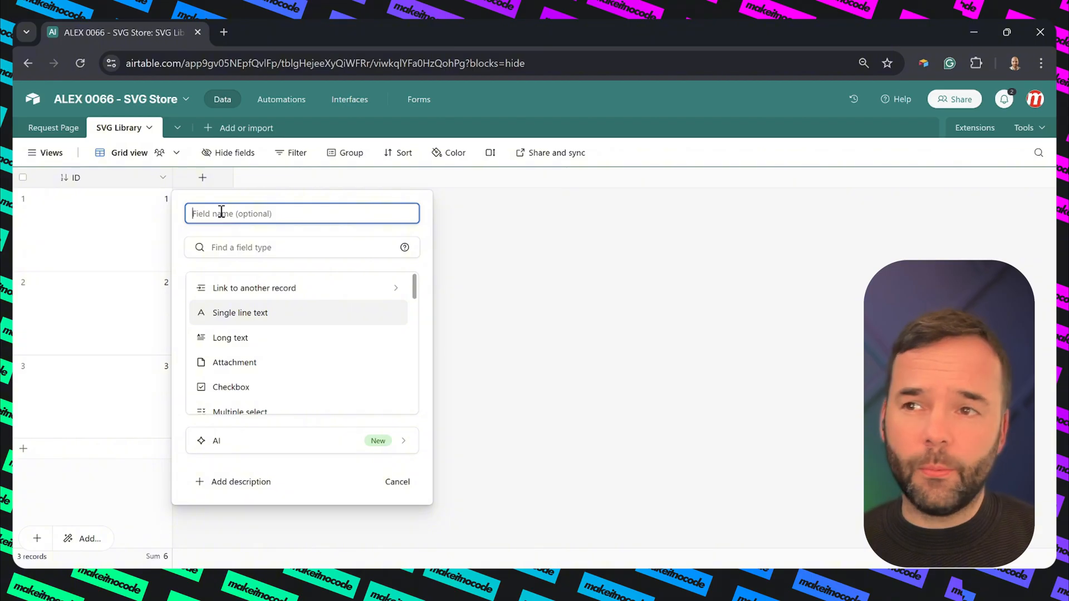
{"action": "type", "text": "[DO NOT EDIT] Leonardo Prompt"}
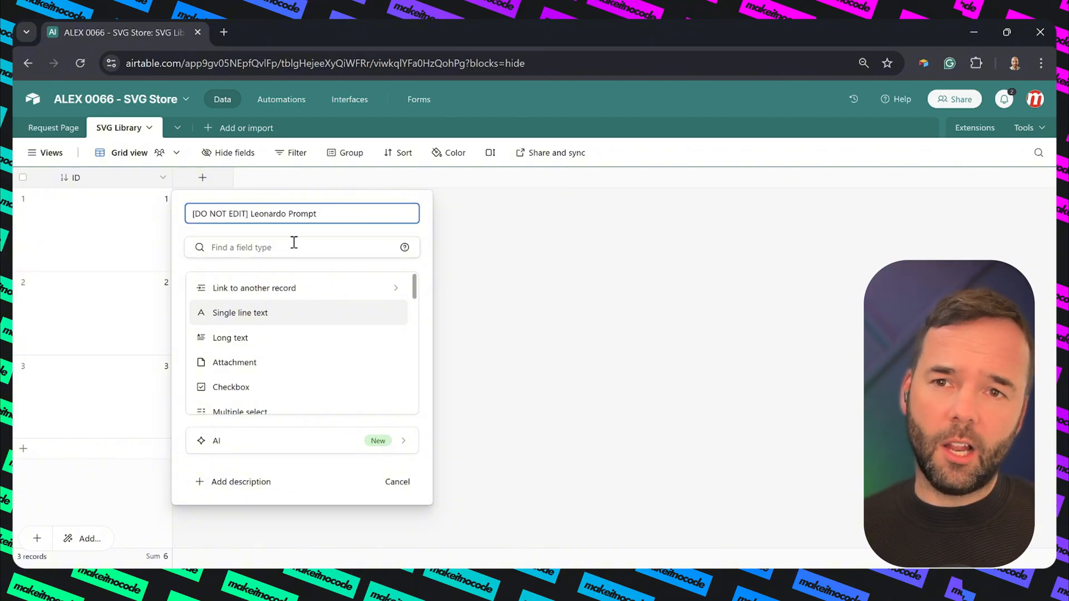
{"action": "left_click", "coordinate": [243, 339]}
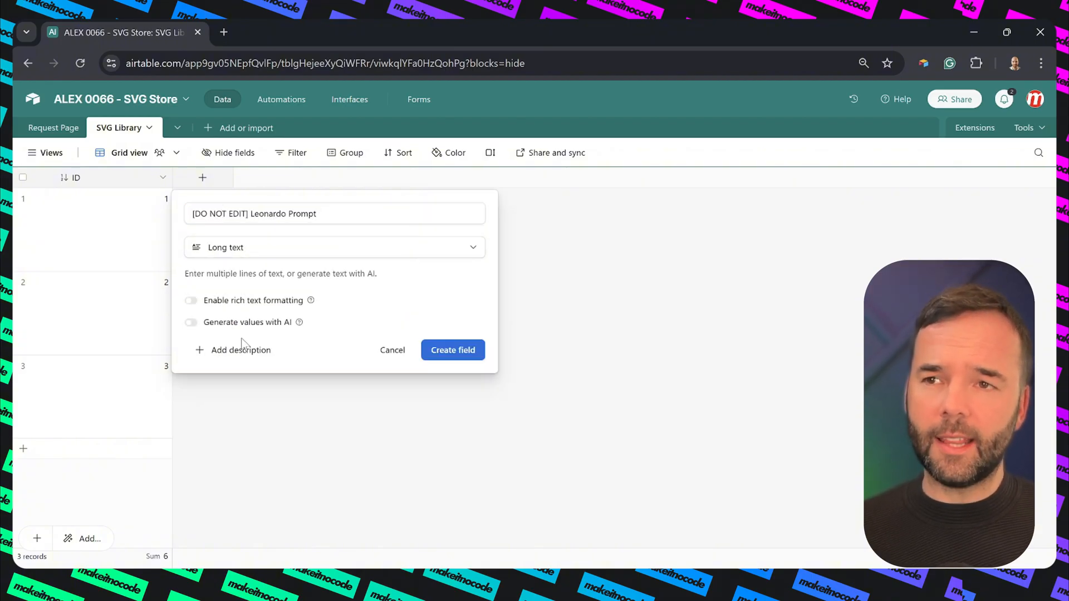
{"action": "left_click", "coordinate": [444, 358]}
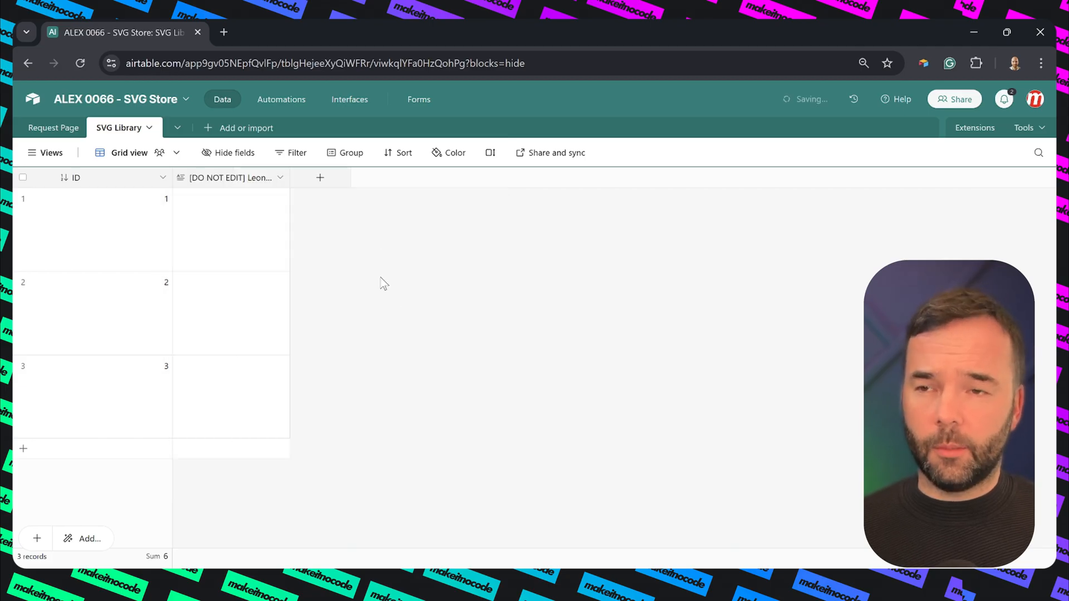
Add an attachment field named Image to the SVG Library table
{"action": "left_click", "coordinate": [334, 191]}
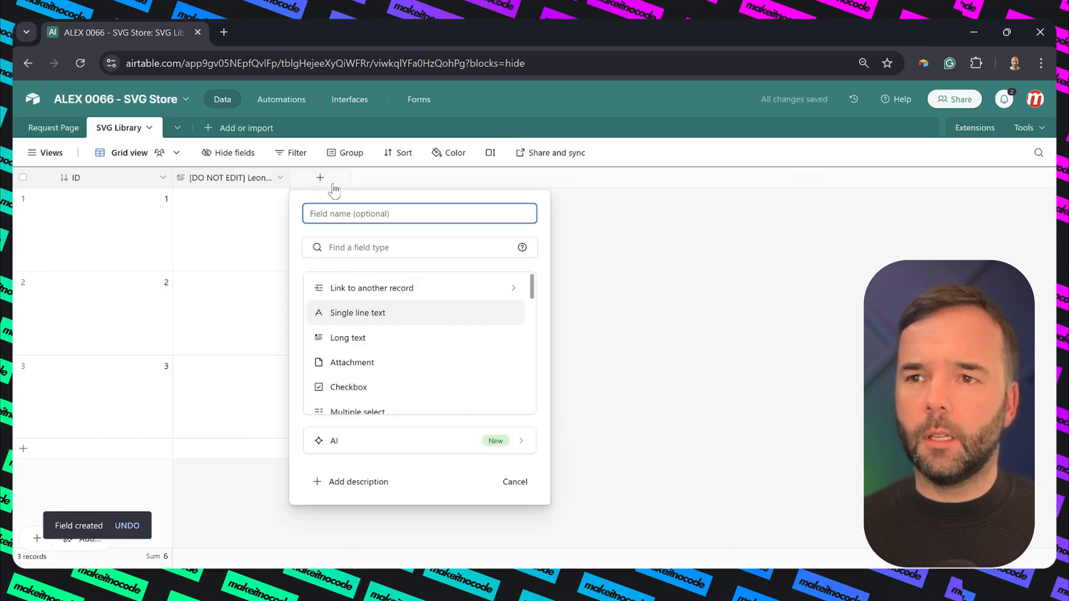
{"action": "type", "text": "Image"}
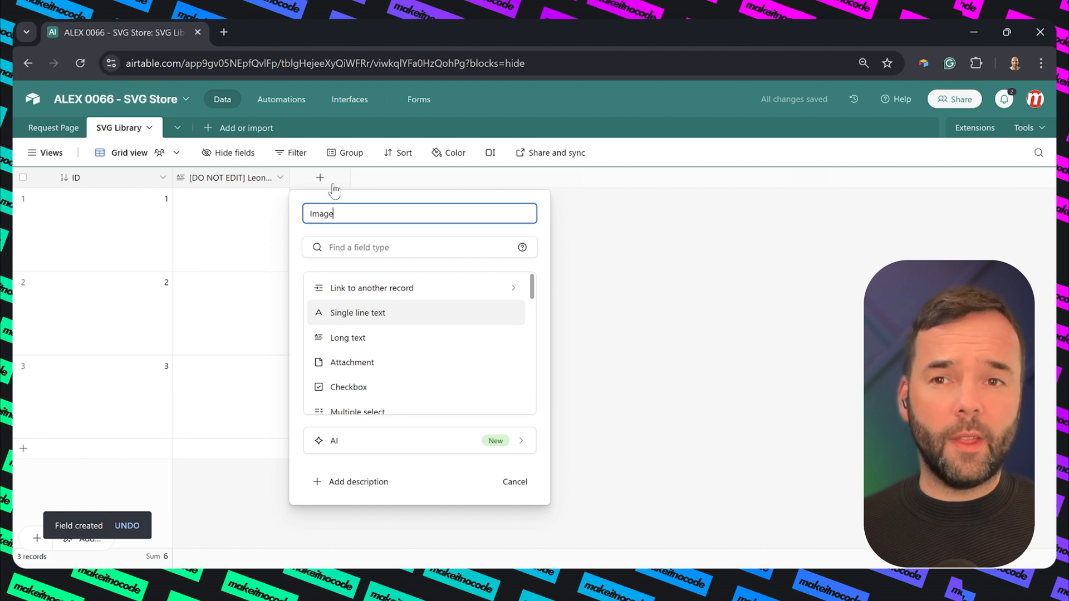
{"action": "left_click", "coordinate": [355, 248]}
{"action": "type", "text": "A"}
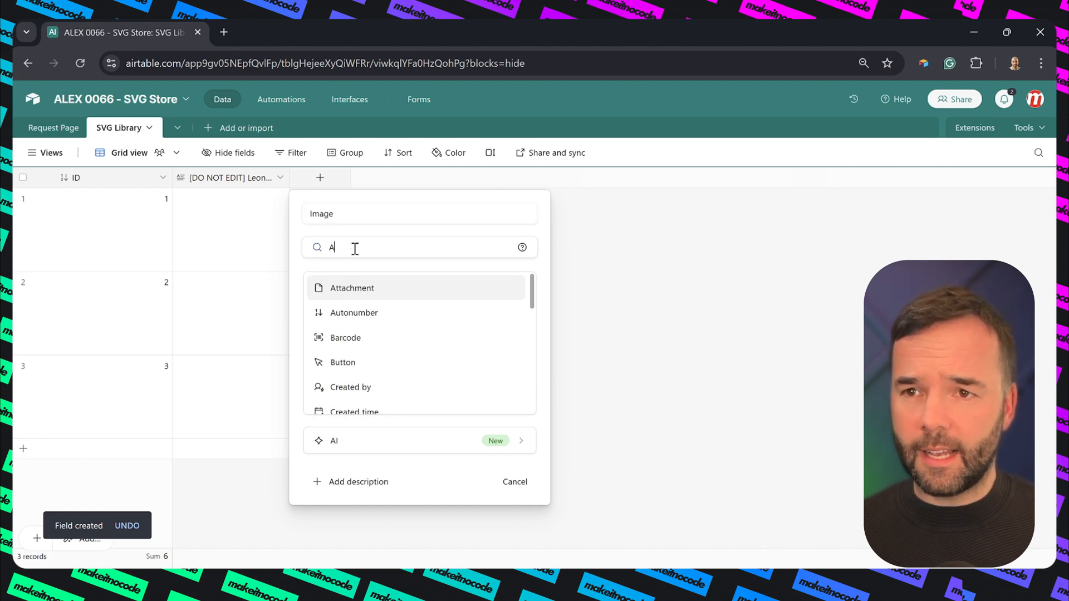
{"action": "type", "text": "tt"}
{"action": "left_click", "coordinate": [362, 287]}
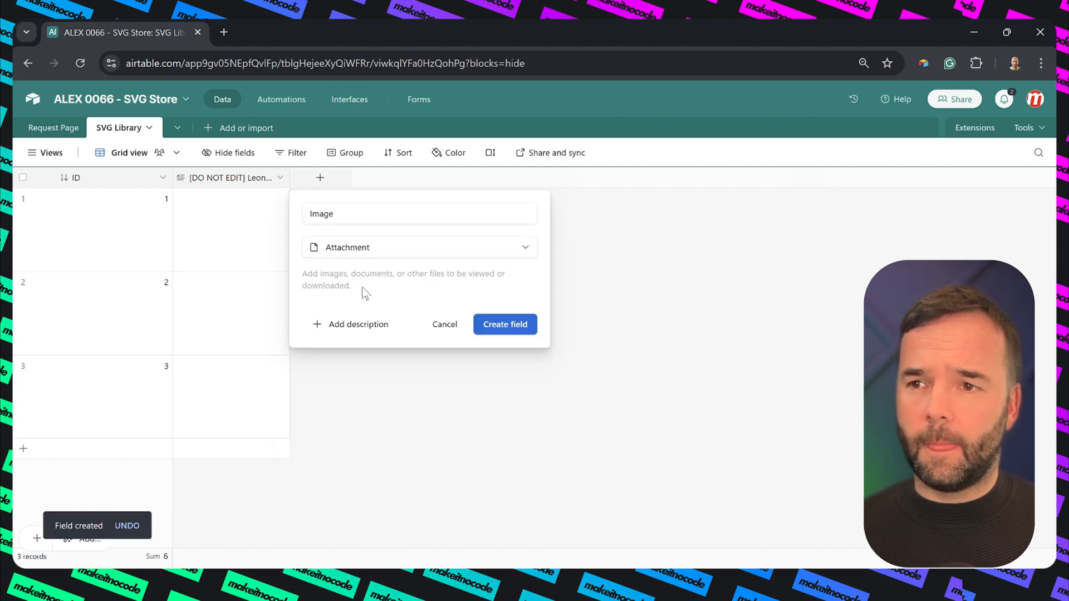
{"action": "left_click", "coordinate": [486, 329]}
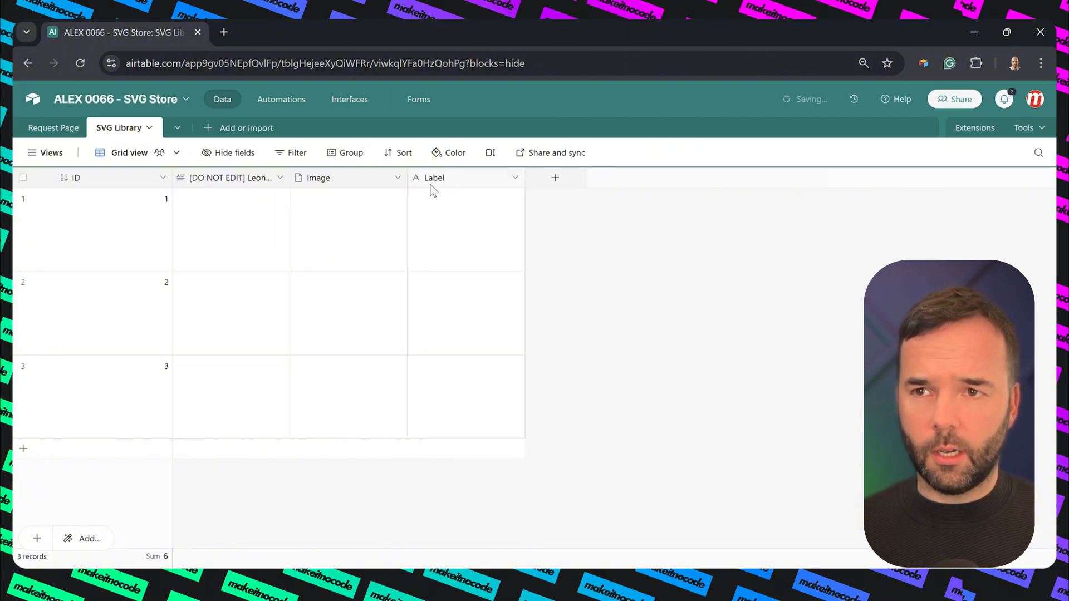
Rename the Label field to URL, change its type to URL and move it in front of the Image field
{"action": "double_click", "coordinate": [434, 191]}
{"action": "left_click", "coordinate": [454, 218]}
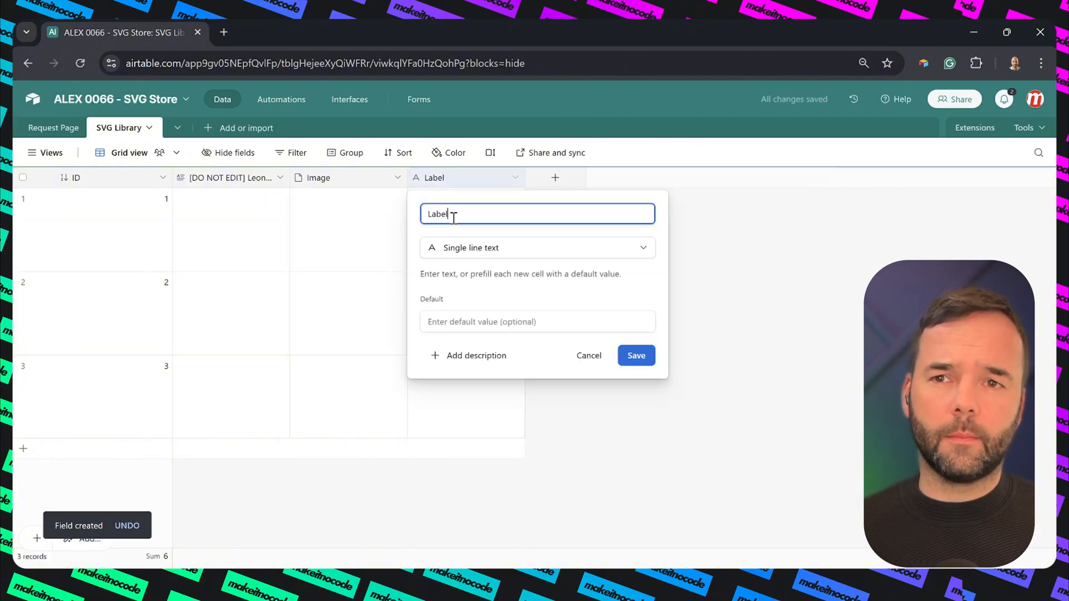
{"action": "key", "text": "ctrl+a"}
{"action": "type", "text": "URL"}
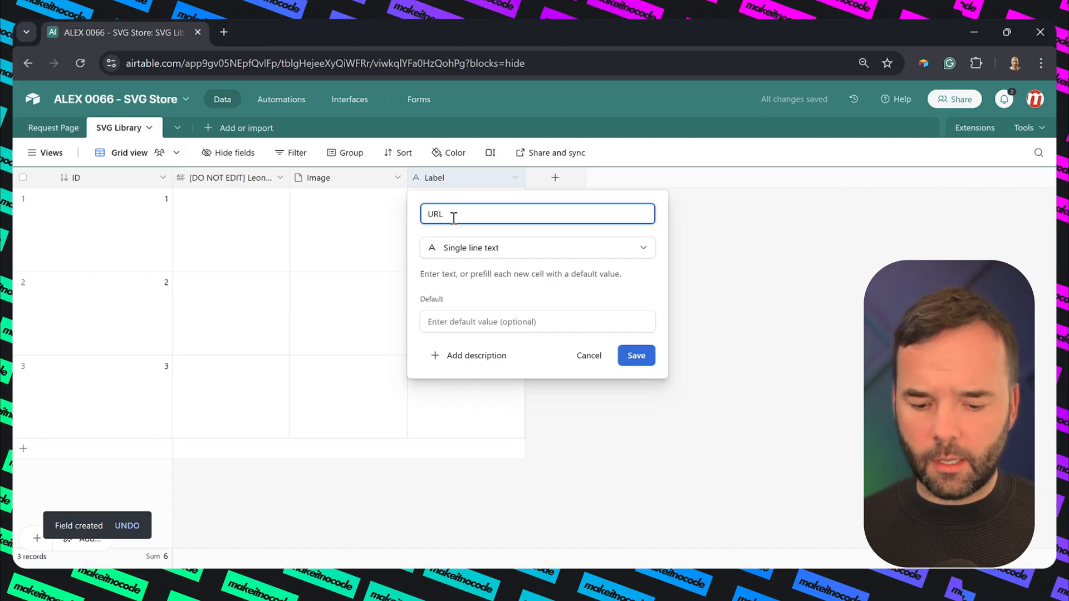
{"action": "left_click", "coordinate": [471, 248]}
{"action": "type", "text": "U"}
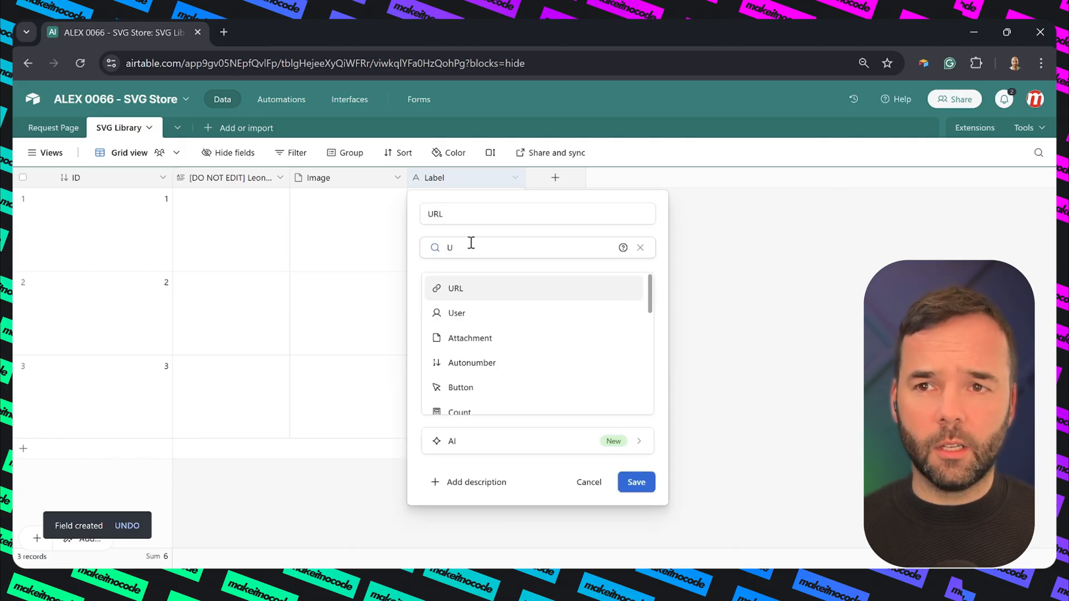
{"action": "type", "text": "RL"}
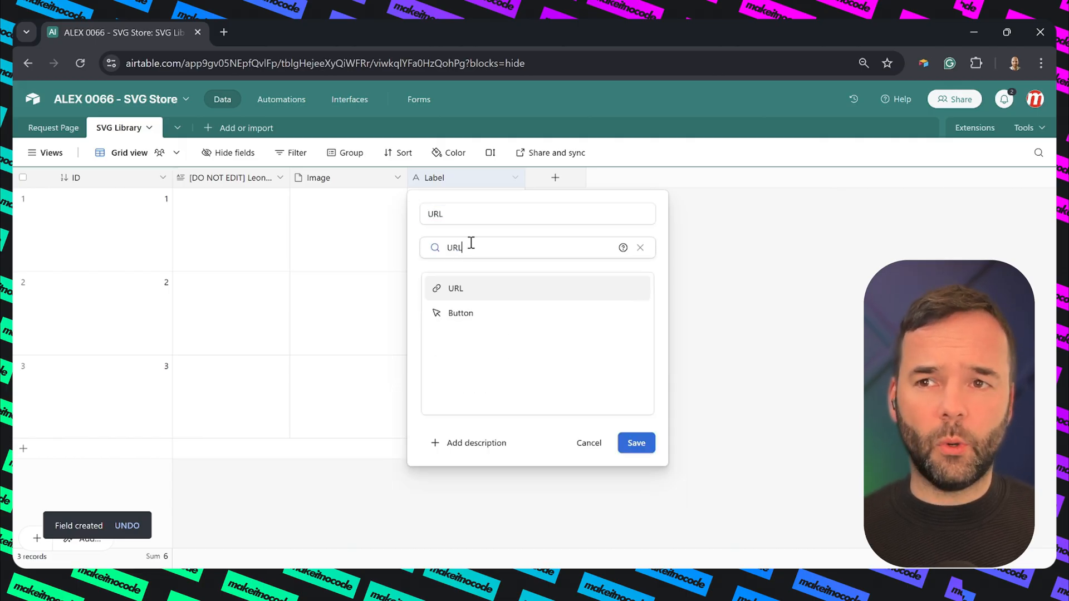
{"action": "left_click", "coordinate": [471, 287]}
{"action": "left_click", "coordinate": [635, 313]}
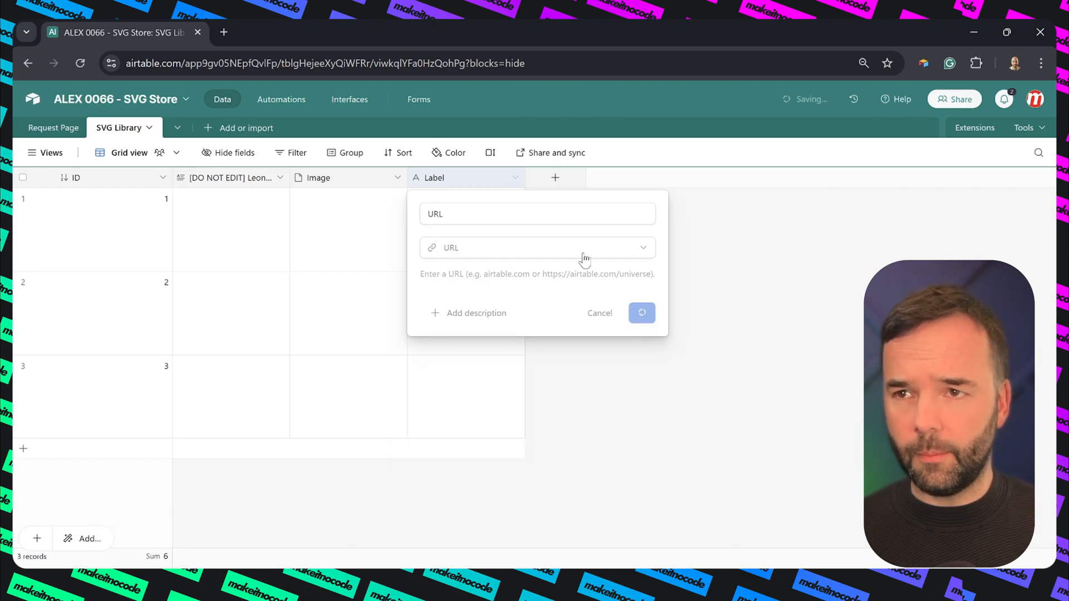
{"action": "left_click_drag", "start_coordinate": [432, 172], "coordinate": [289, 179]}
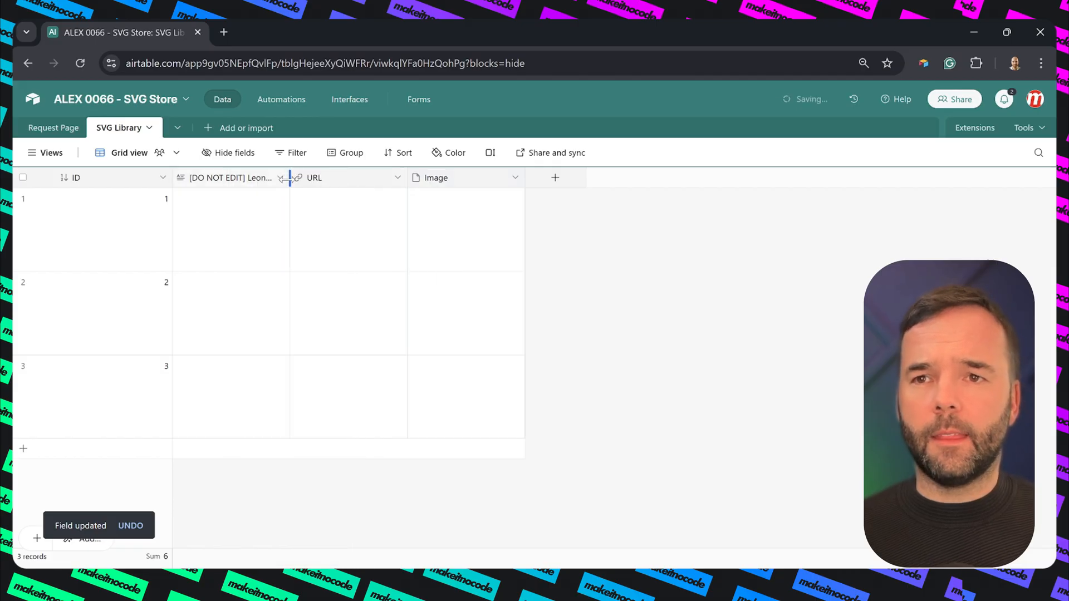
Add a currency field named "Set PRice" after the Image field, keeping the default formatting
{"action": "left_click", "coordinate": [556, 178]}
{"action": "type", "text": "Set"}
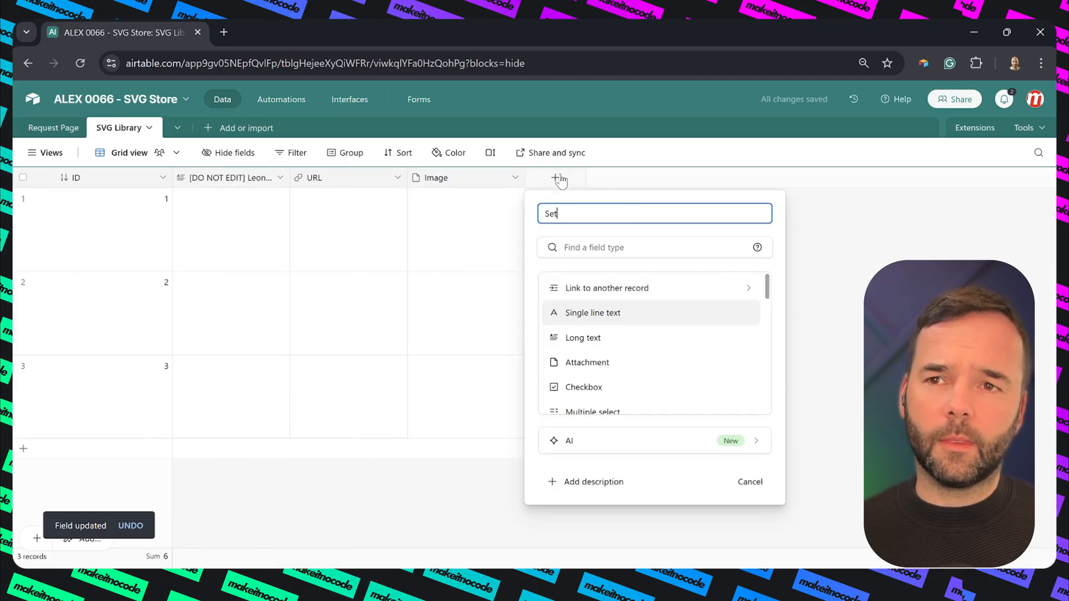
{"action": "type", "text": " PRice"}
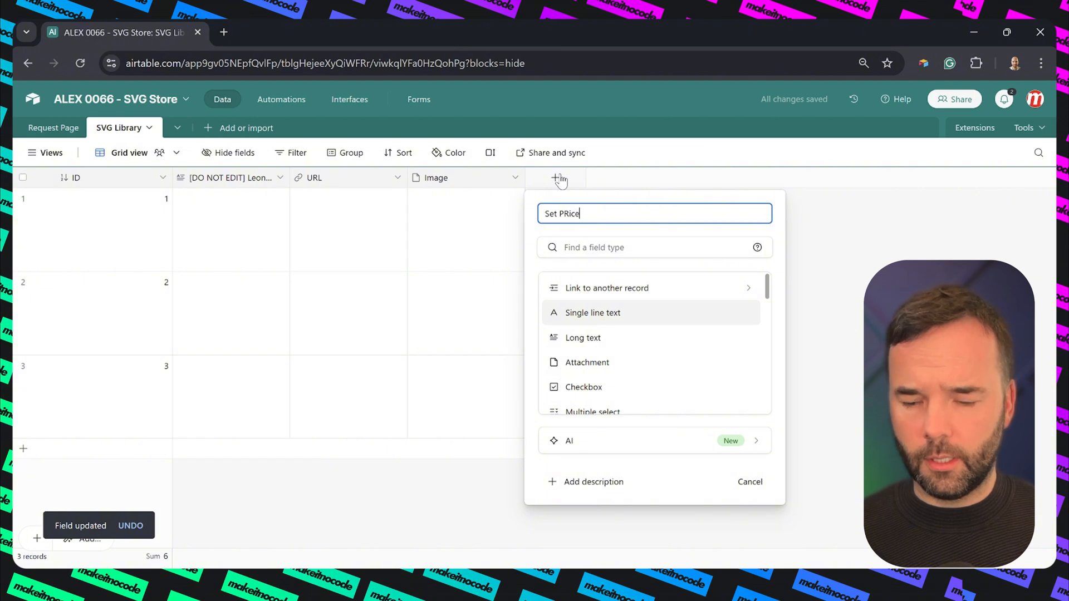
{"action": "left_click", "coordinate": [574, 247]}
{"action": "type", "text": "Curr"}
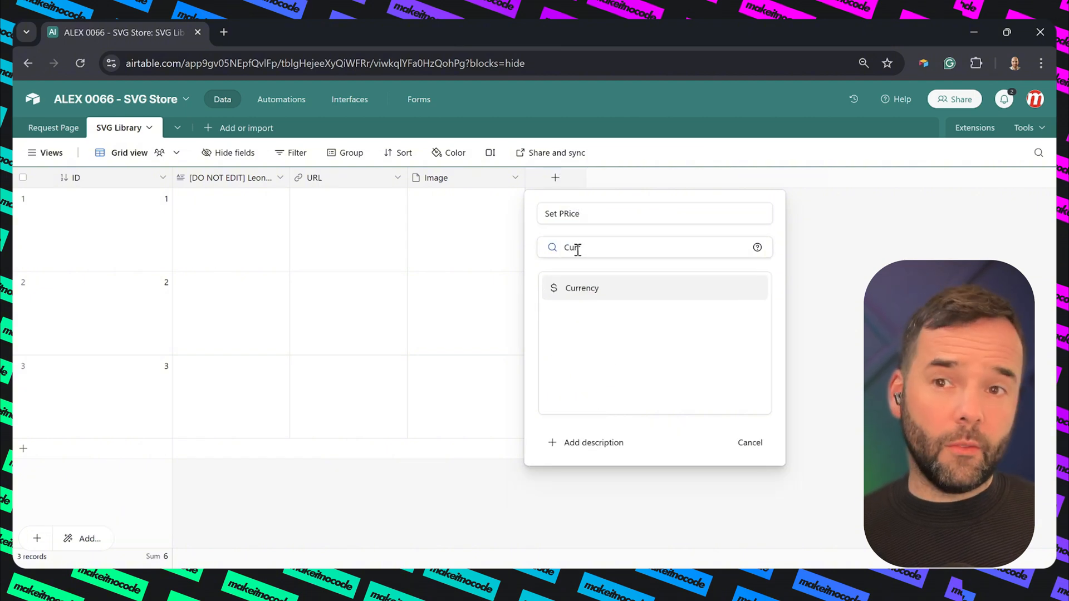
{"action": "left_click", "coordinate": [578, 290]}
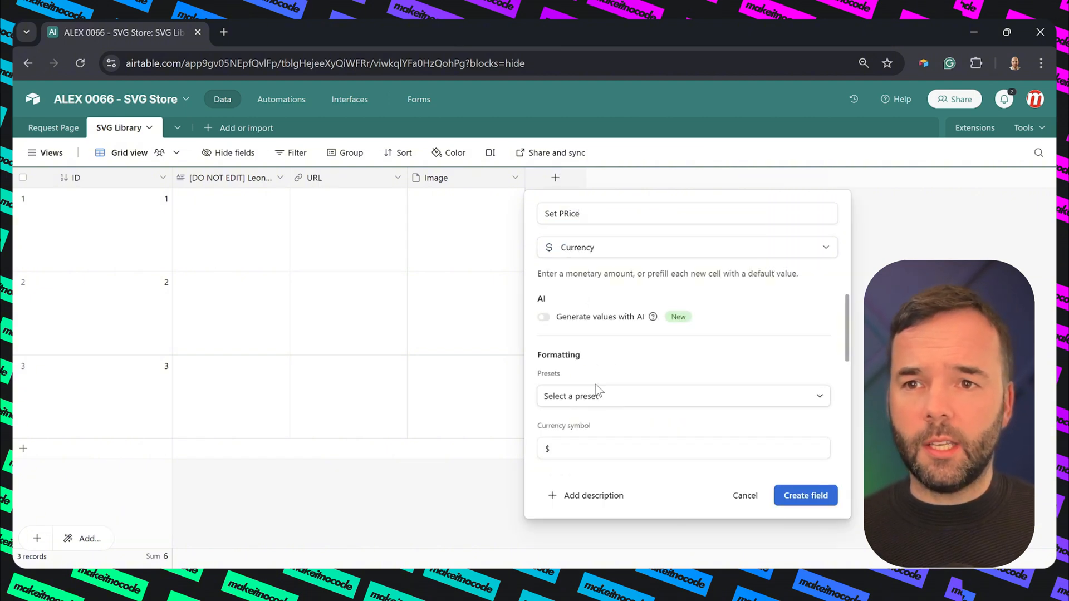
{"action": "scroll", "coordinate": [577, 398], "scroll_direction": "down", "scroll_amount": 2}
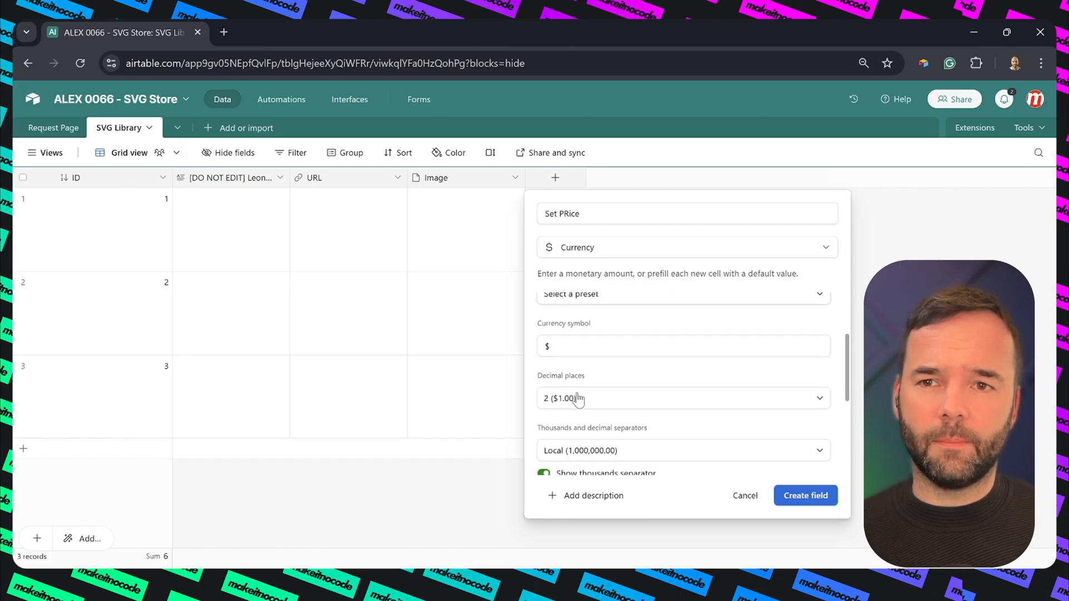
{"action": "scroll", "coordinate": [577, 399], "scroll_direction": "down", "scroll_amount": 1}
{"action": "left_click", "coordinate": [805, 495]}
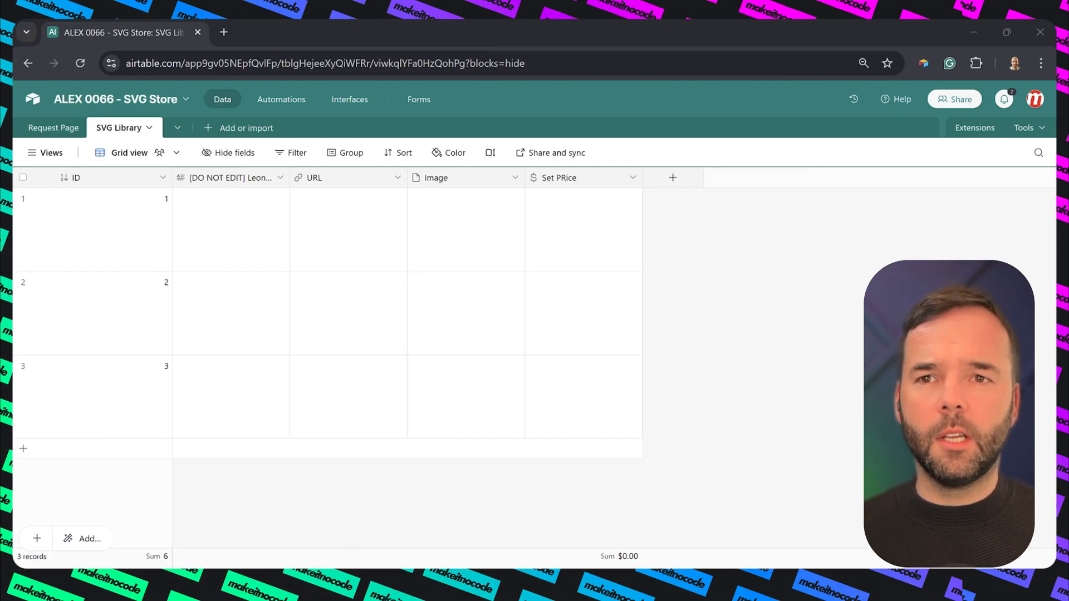
Set up a new single select field named "Status (MUST SET PRICE FIRST)" after the price field
{"action": "left_click", "coordinate": [674, 178]}
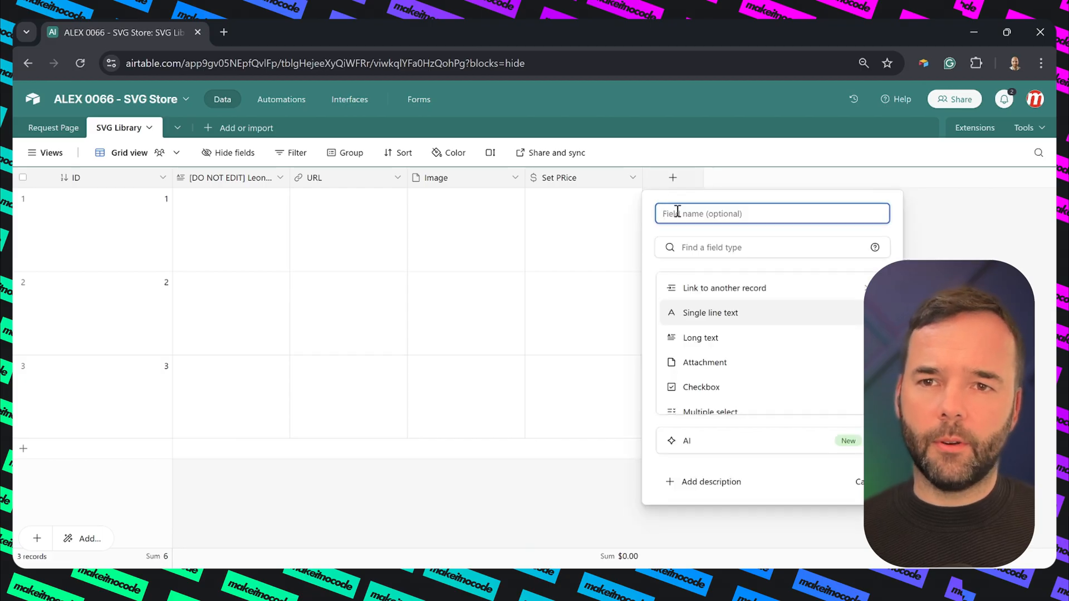
{"action": "type", "text": "Status (MUST SET PRICE FIRST)"}
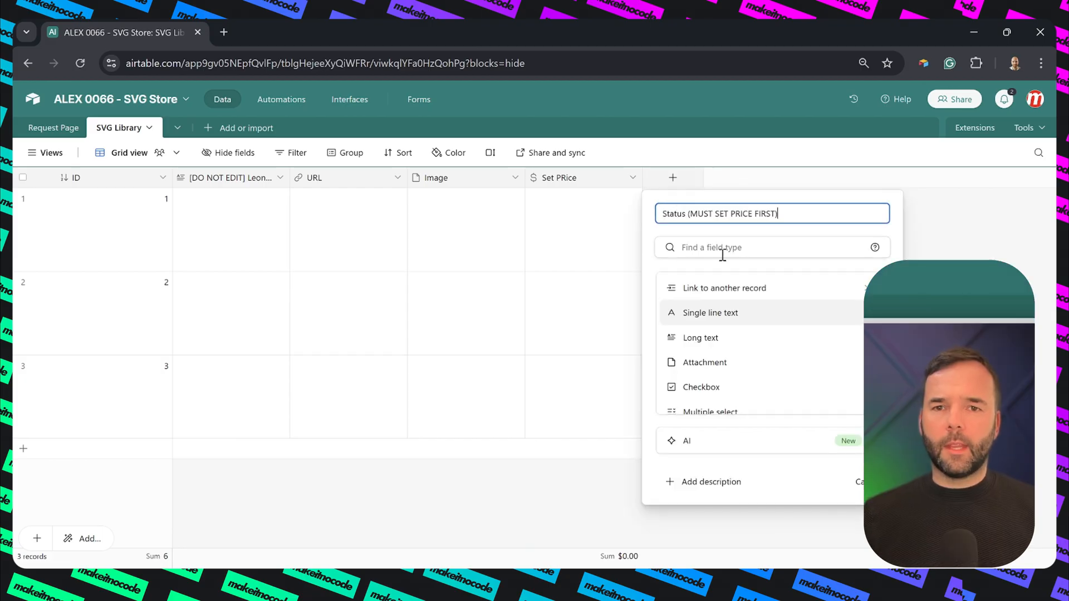
{"action": "scroll", "coordinate": [704, 370], "scroll_direction": "down", "scroll_amount": 1}
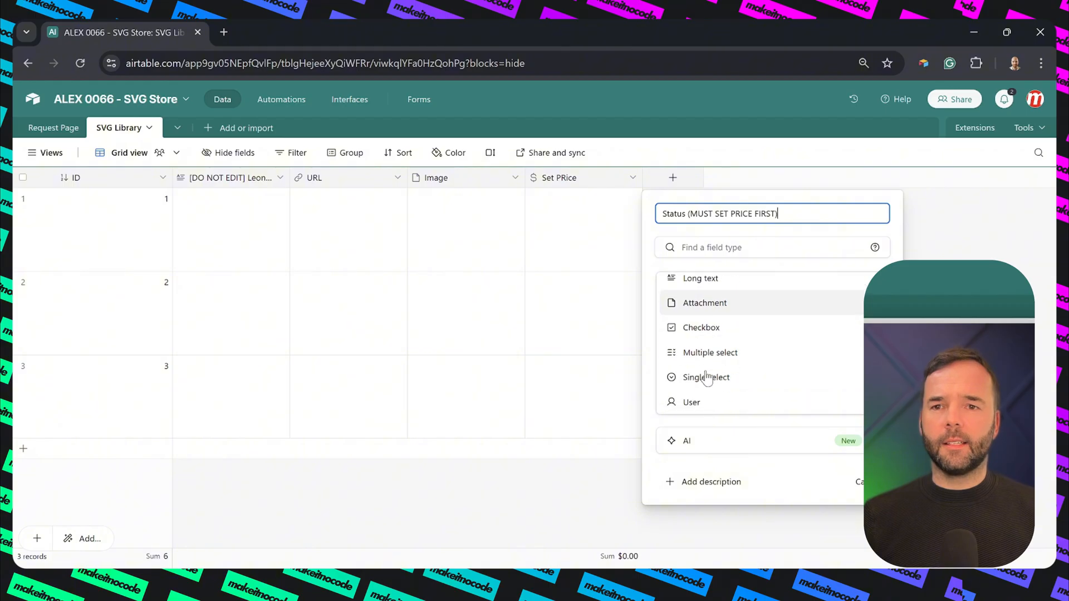
{"action": "left_click", "coordinate": [706, 375]}
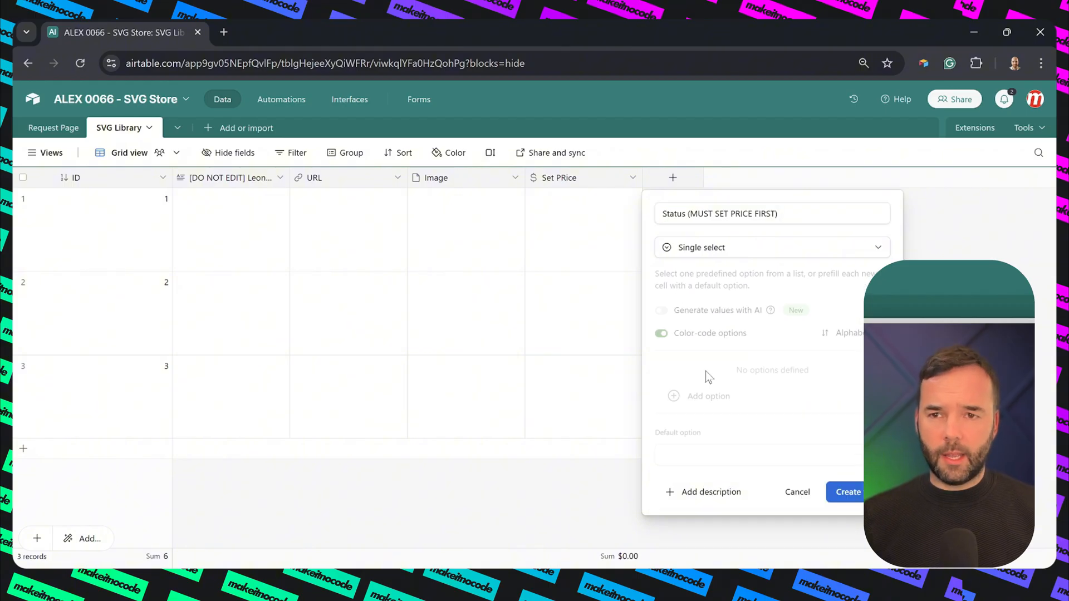
Give the status field the options New, Approved and Live, make New the default, and create the field
{"action": "left_click", "coordinate": [696, 399]}
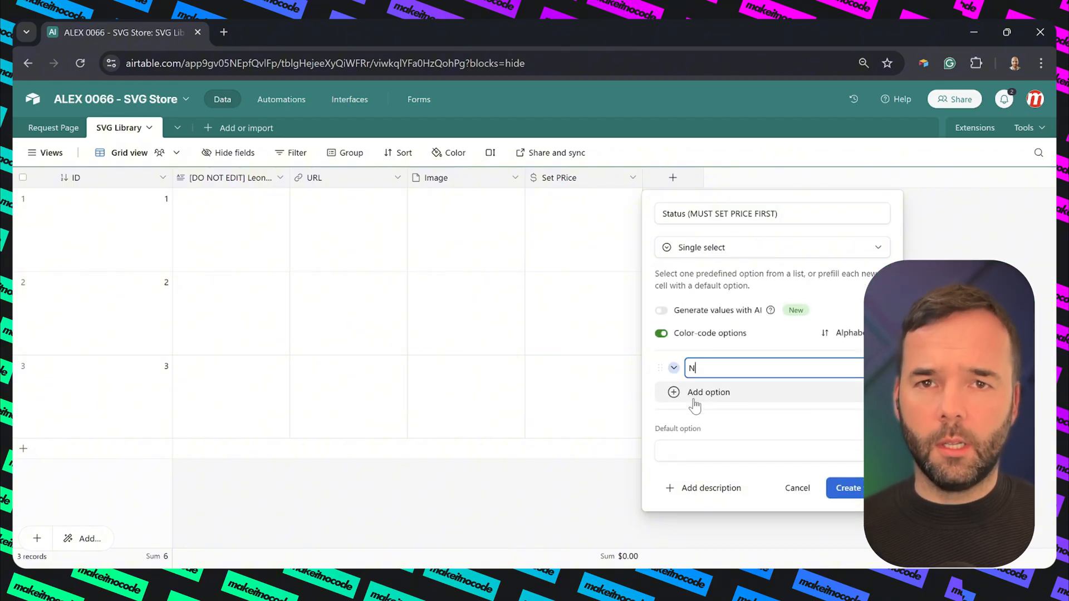
{"action": "left_click", "coordinate": [695, 393]}
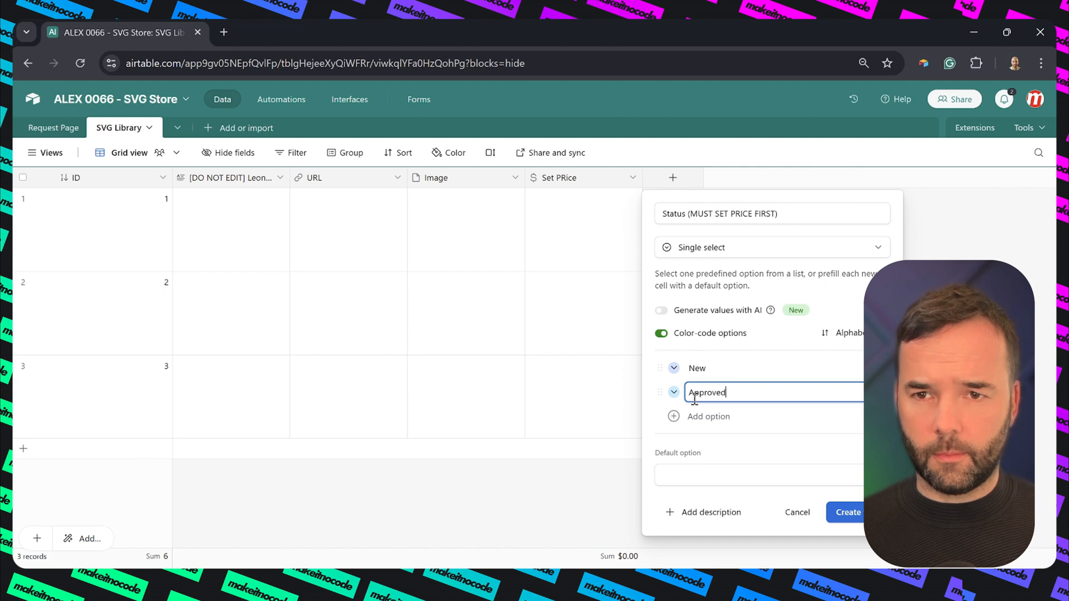
{"action": "left_click", "coordinate": [680, 416]}
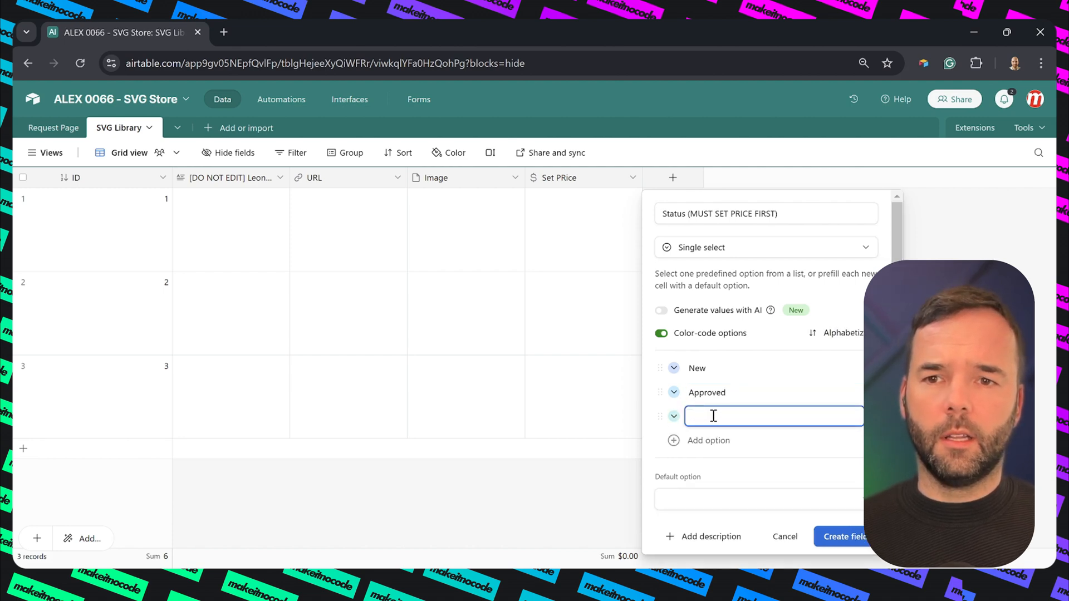
{"action": "type", "text": "Live"}
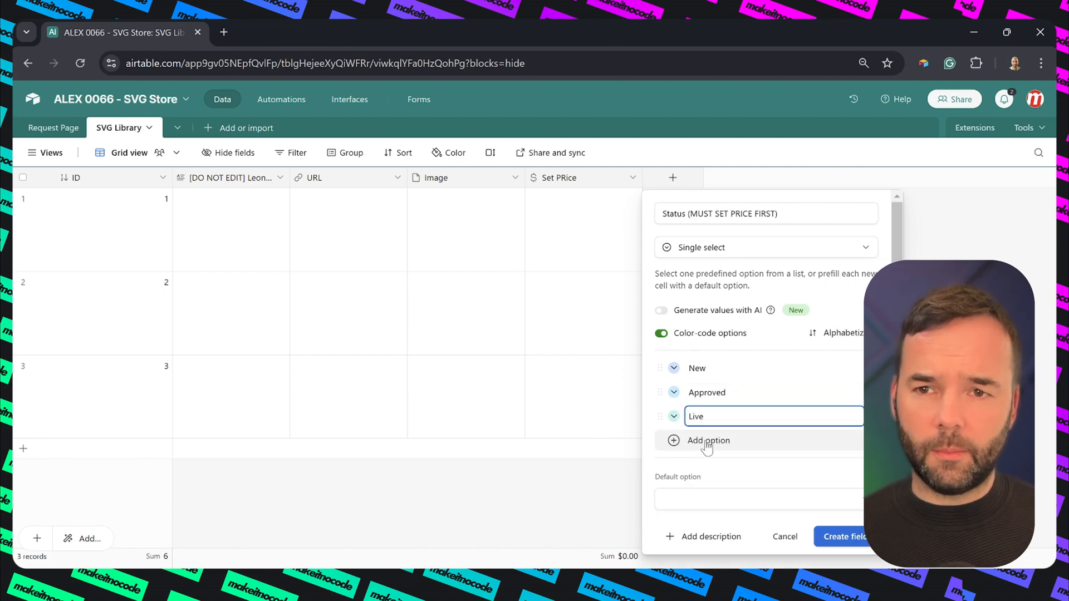
{"action": "left_click", "coordinate": [689, 504]}
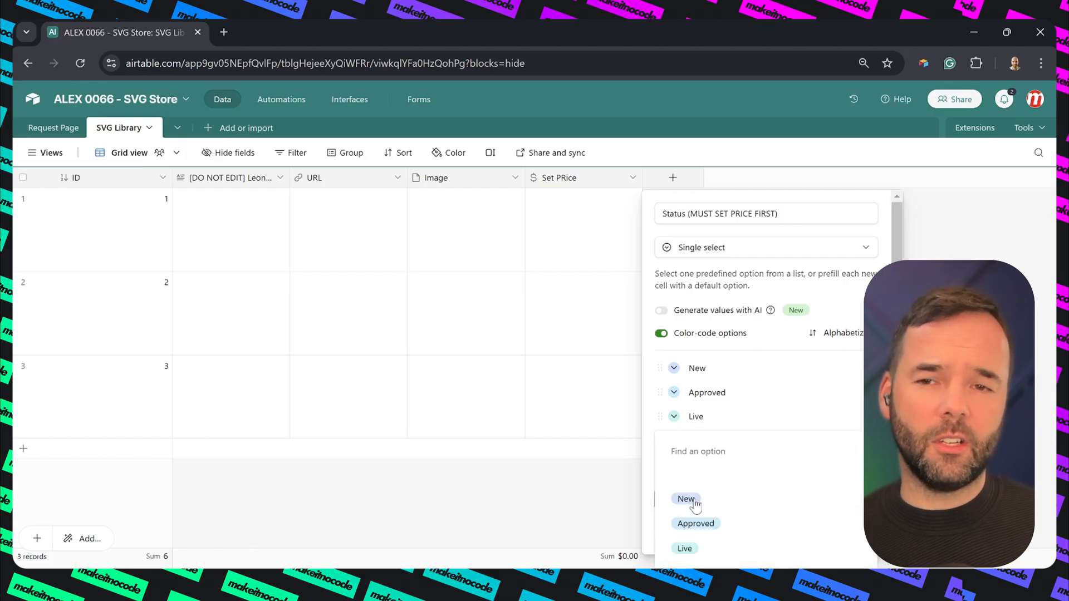
{"action": "left_click", "coordinate": [688, 500]}
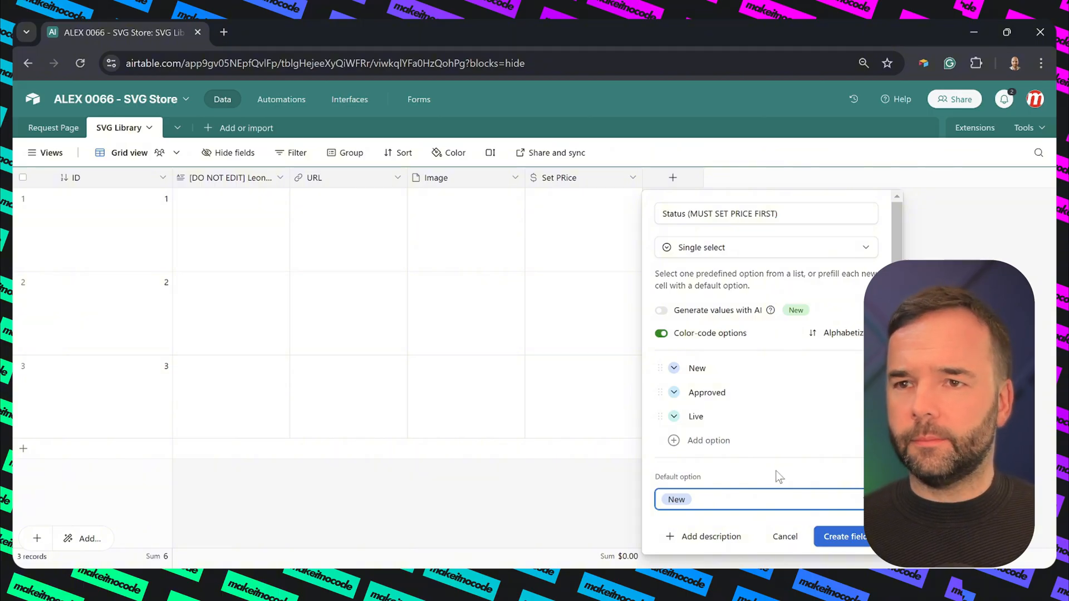
{"action": "left_click", "coordinate": [837, 537]}
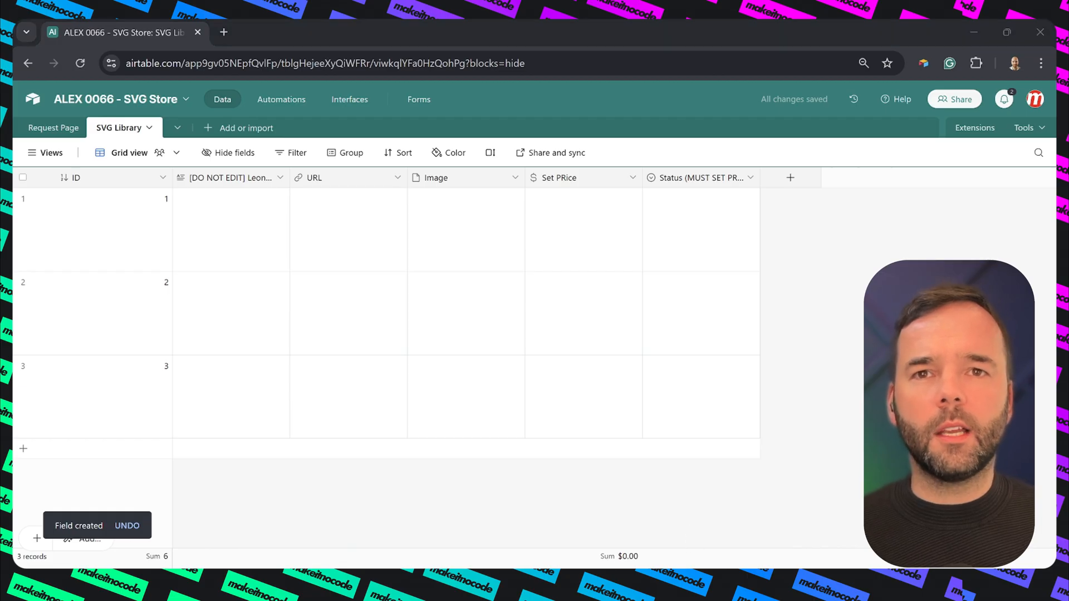
Add a single line text field named "Leonardo ID" after the status field in the SVG Library table
{"action": "left_click", "coordinate": [787, 178]}
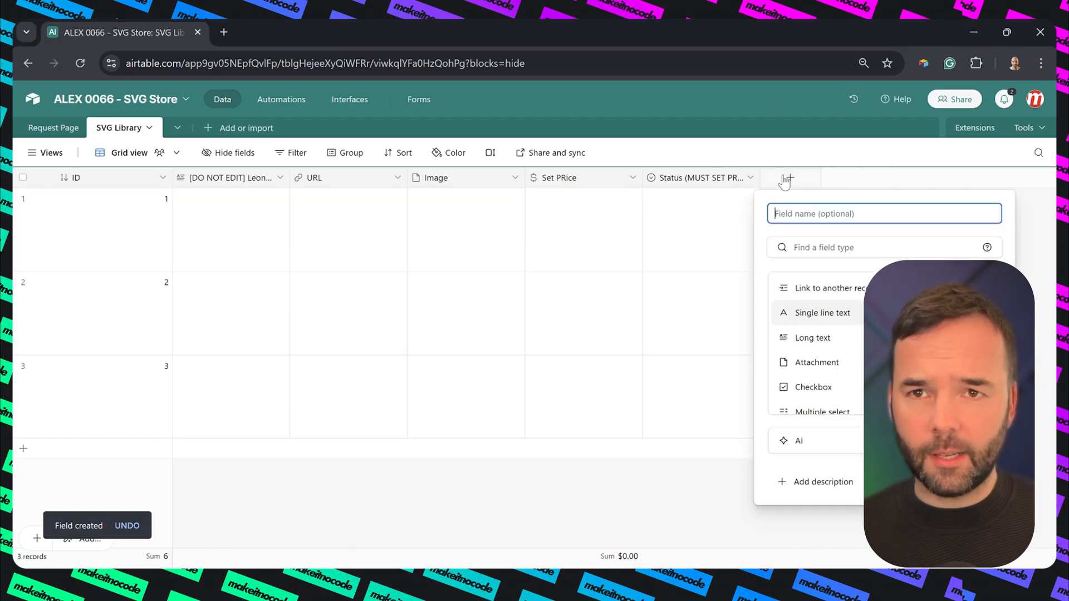
{"action": "type", "text": "Leon"}
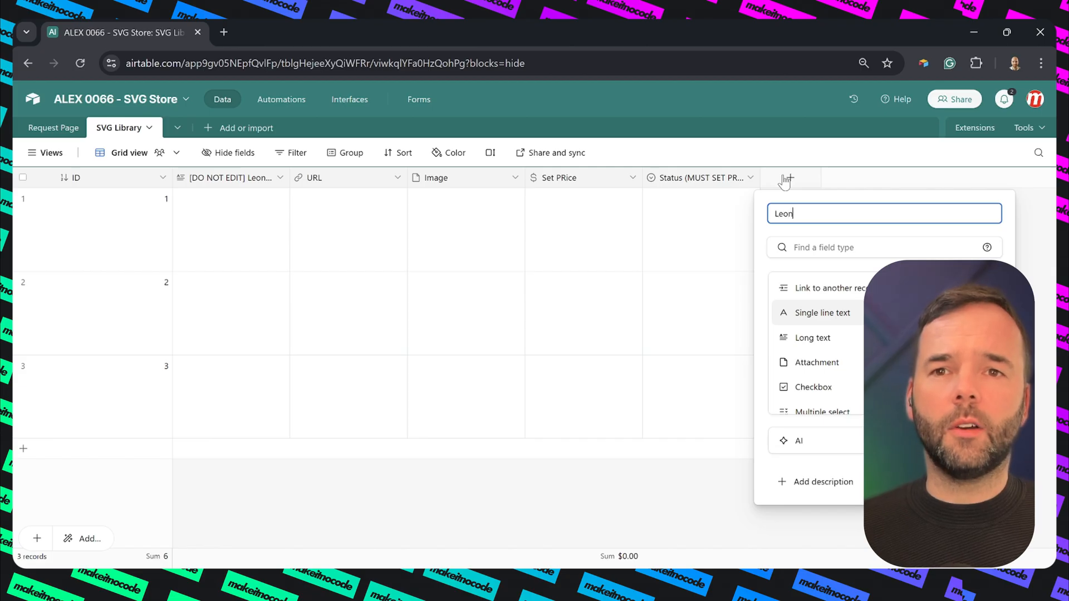
{"action": "type", "text": "ardo ID"}
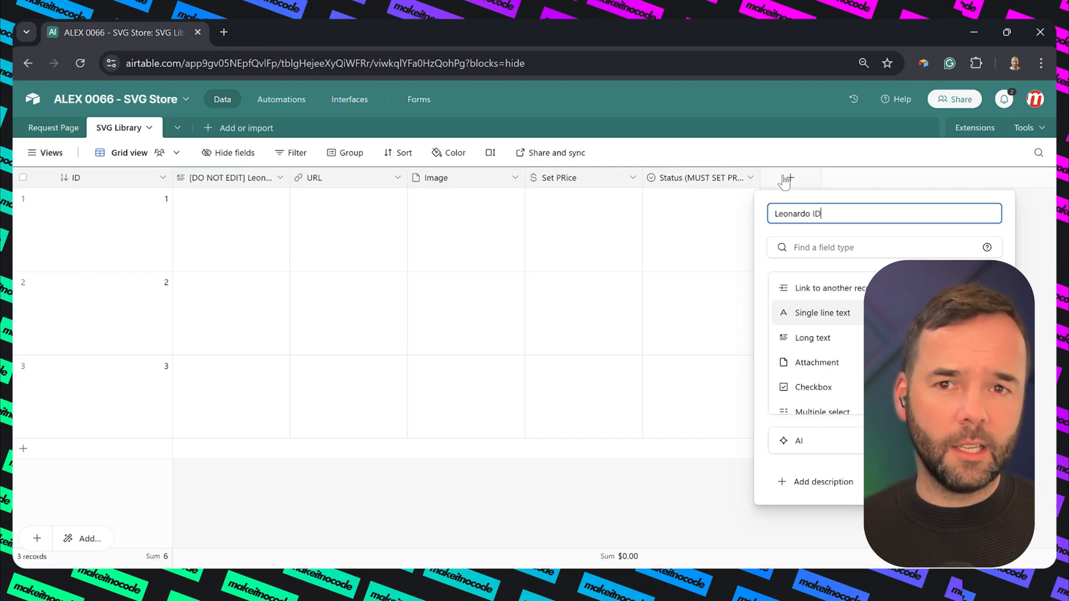
{"action": "left_click", "coordinate": [819, 313]}
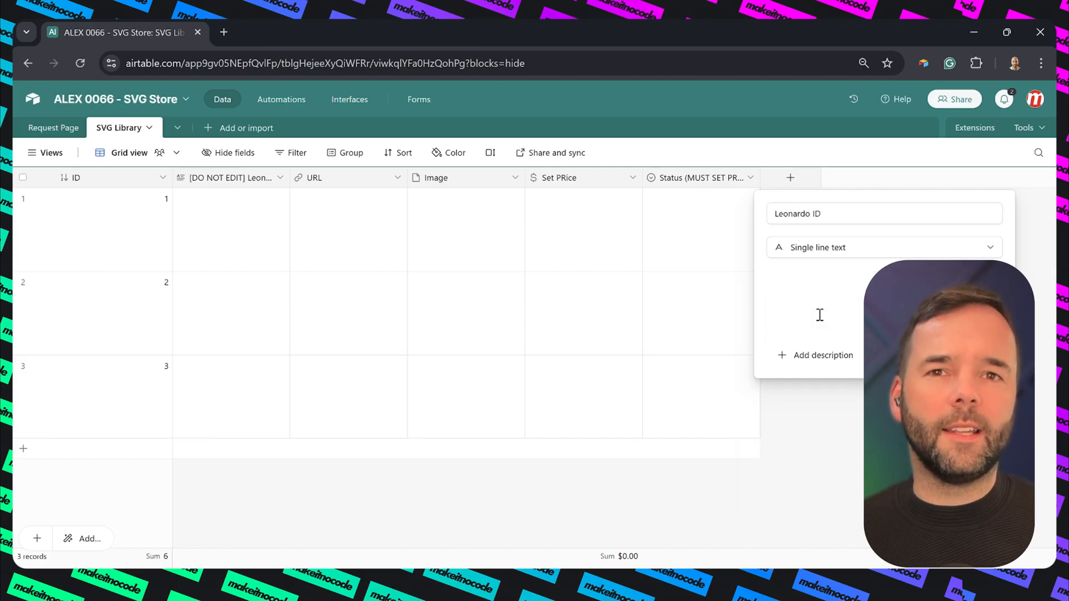
{"action": "left_click", "coordinate": [969, 355]}
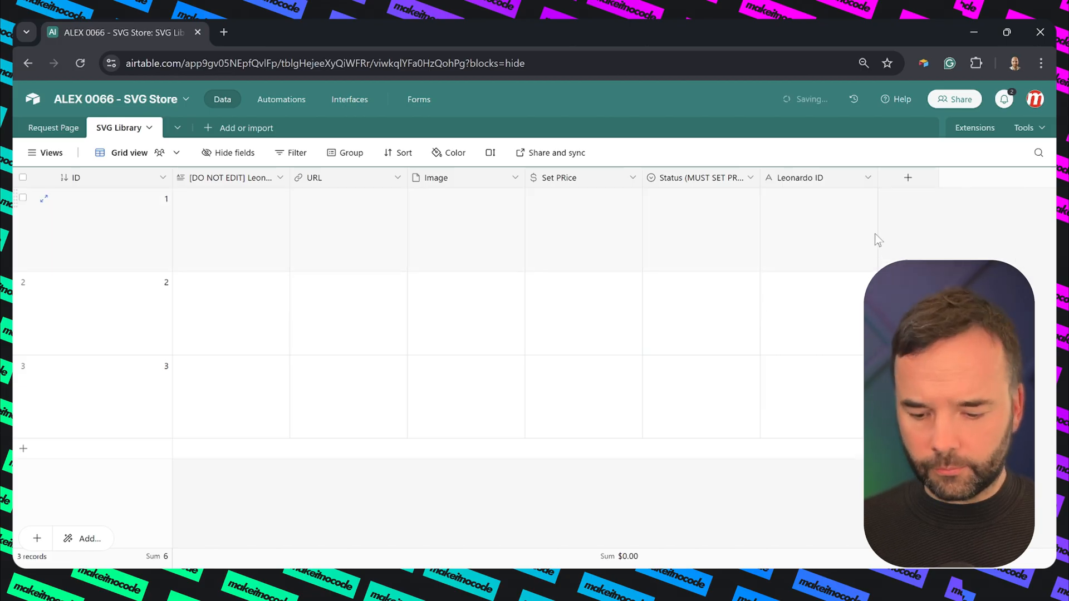
Add an attachment field named "SVG" after the Leonardo ID field
{"action": "left_click", "coordinate": [907, 178]}
{"action": "type", "text": "SVG"}
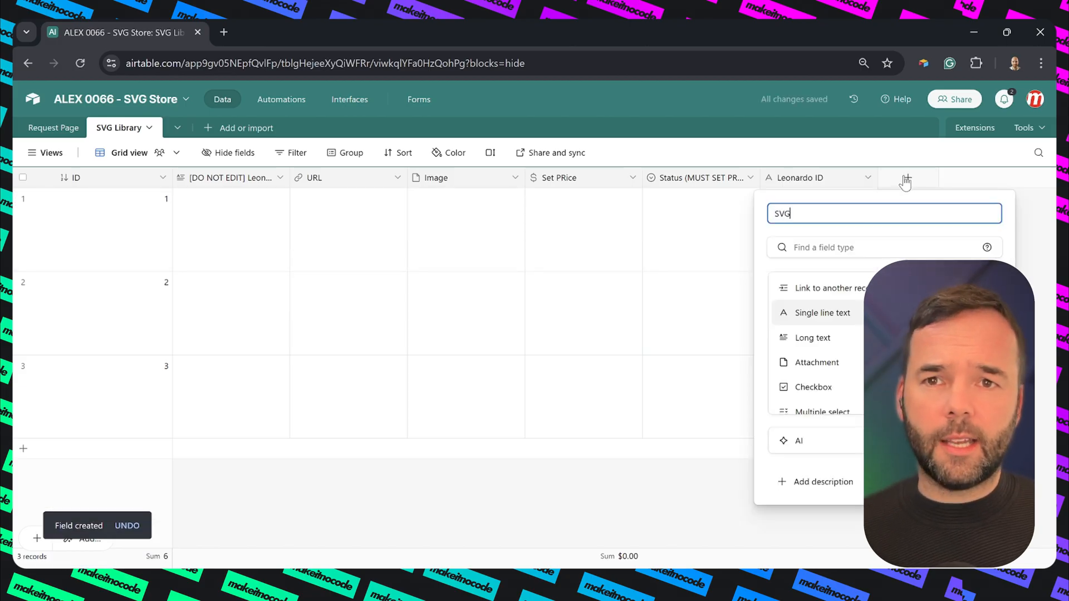
{"action": "left_click", "coordinate": [825, 249]}
{"action": "type", "text": "Attc"}
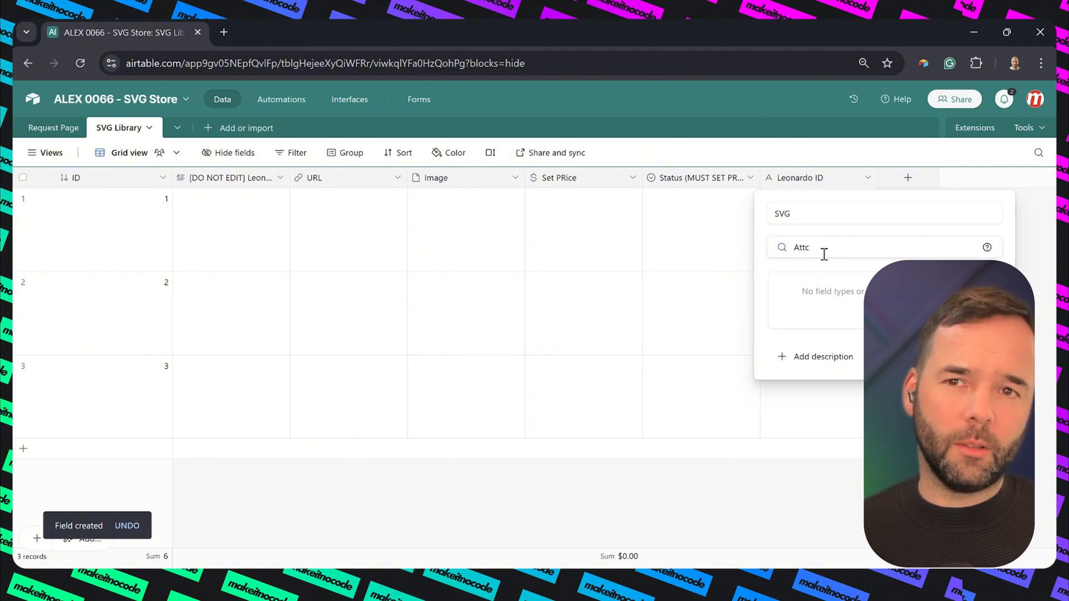
{"action": "key", "text": "BackSpace"}
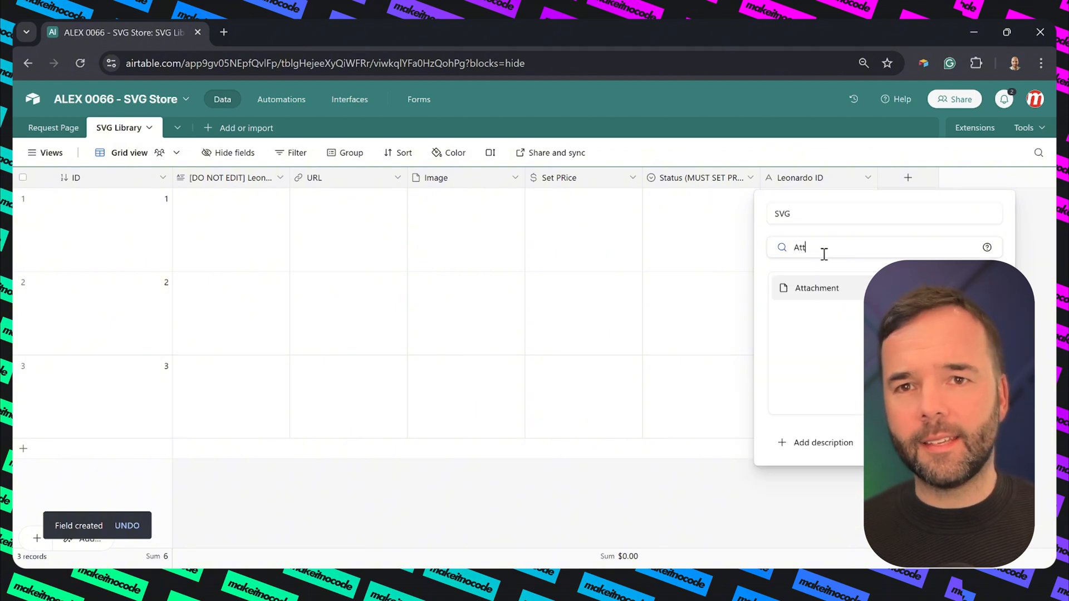
{"action": "left_click", "coordinate": [811, 292]}
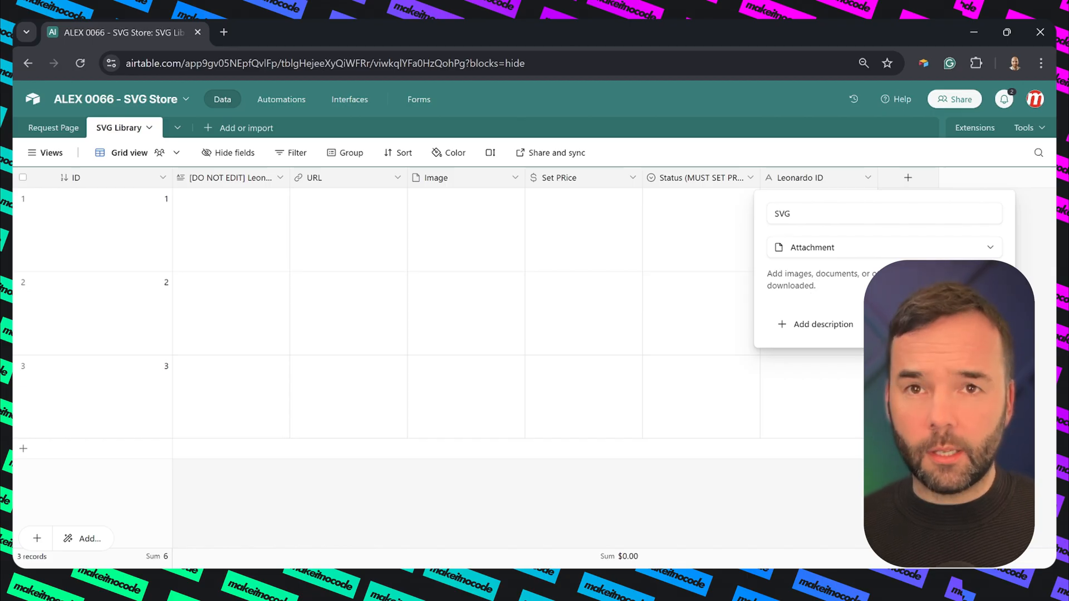
{"action": "left_click", "coordinate": [971, 324]}
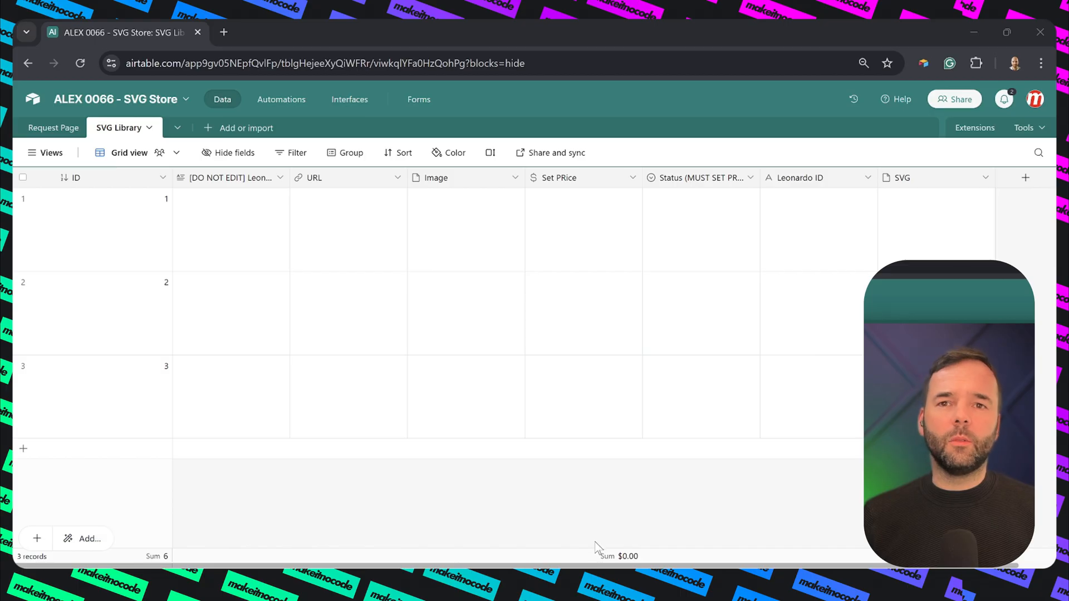
Add a field linking to records in the Request Page table, keeping the default settings and adding no lookup fields
{"action": "left_click", "coordinate": [495, 528]}
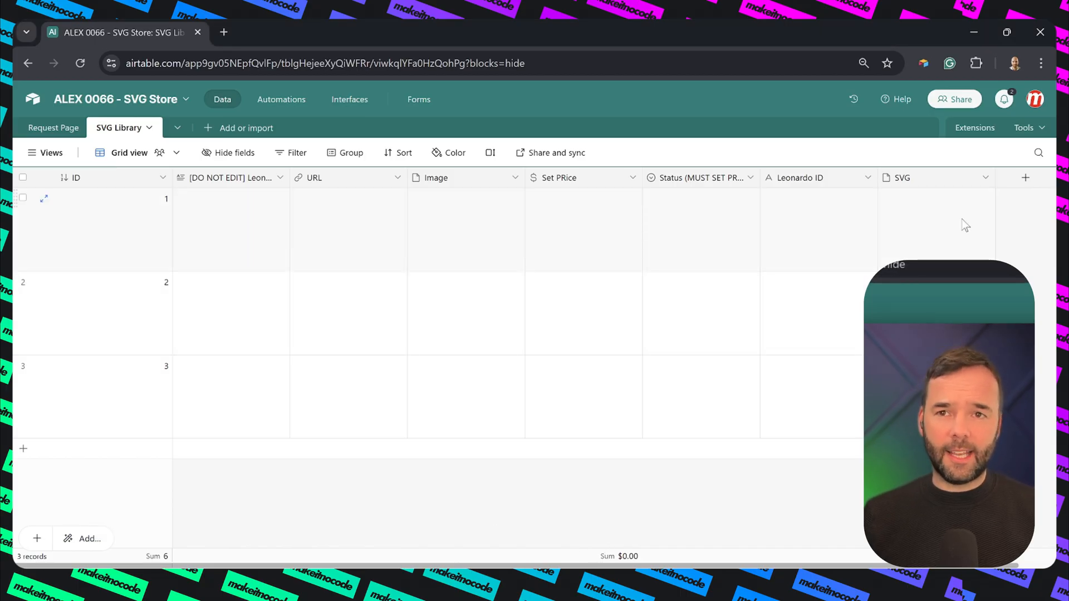
{"action": "left_click", "coordinate": [1024, 179]}
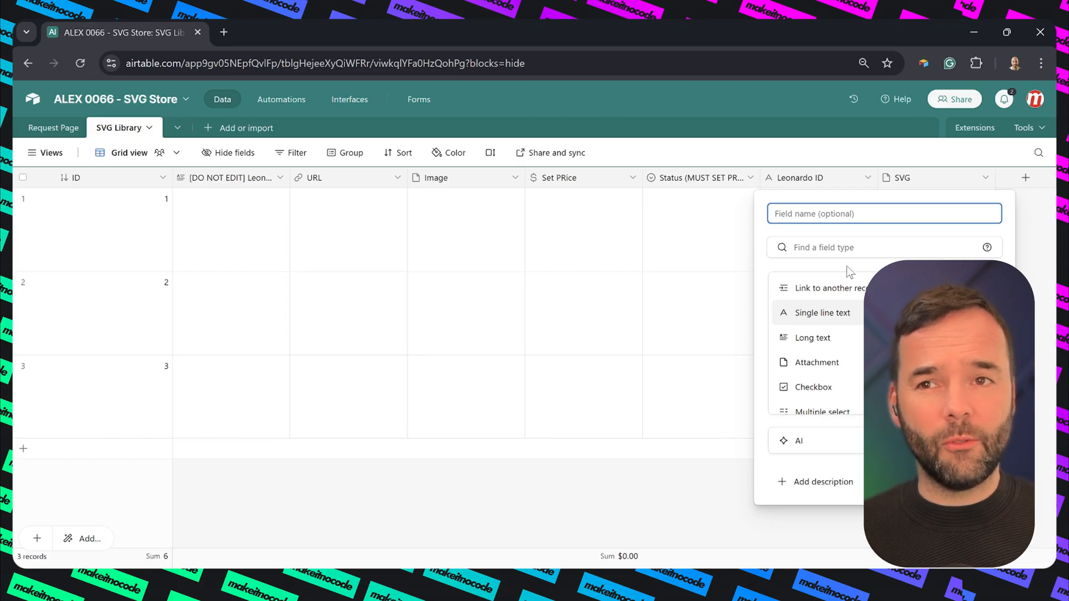
{"action": "left_click", "coordinate": [828, 290]}
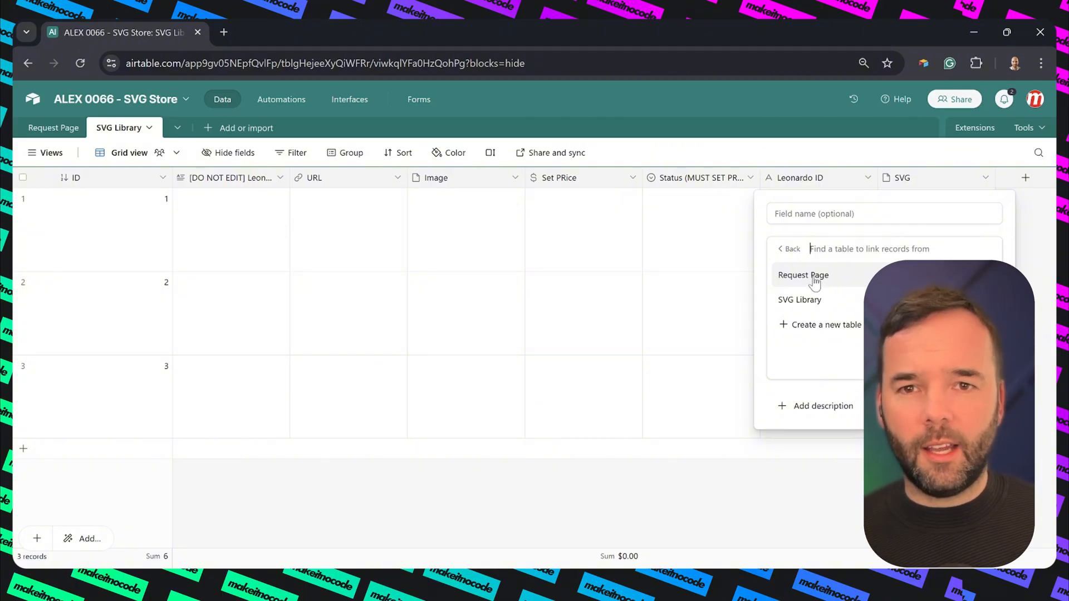
{"action": "left_click", "coordinate": [815, 277]}
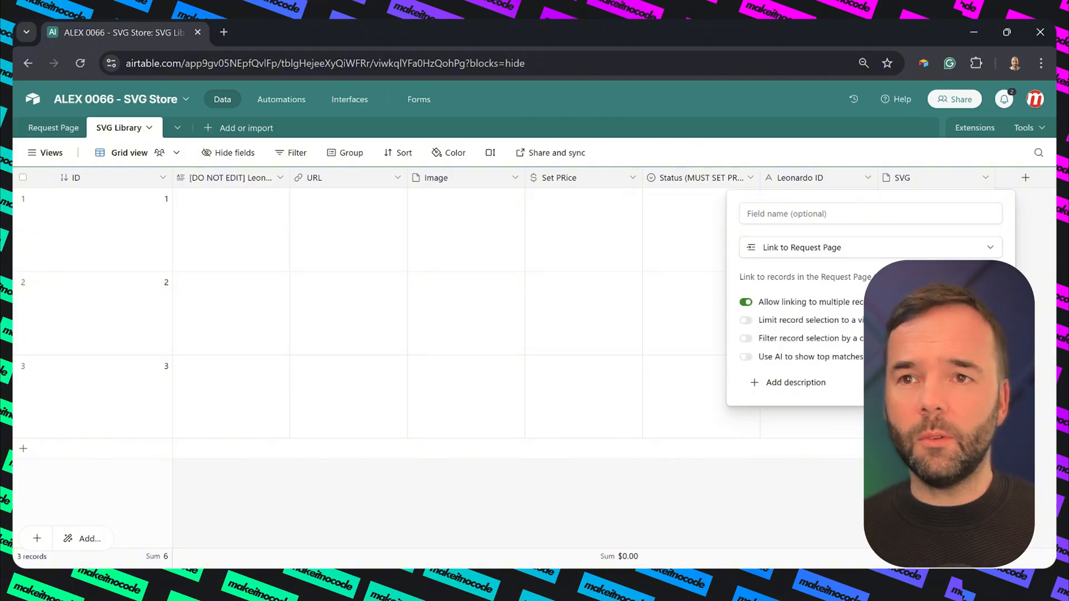
{"action": "left_click", "coordinate": [971, 383]}
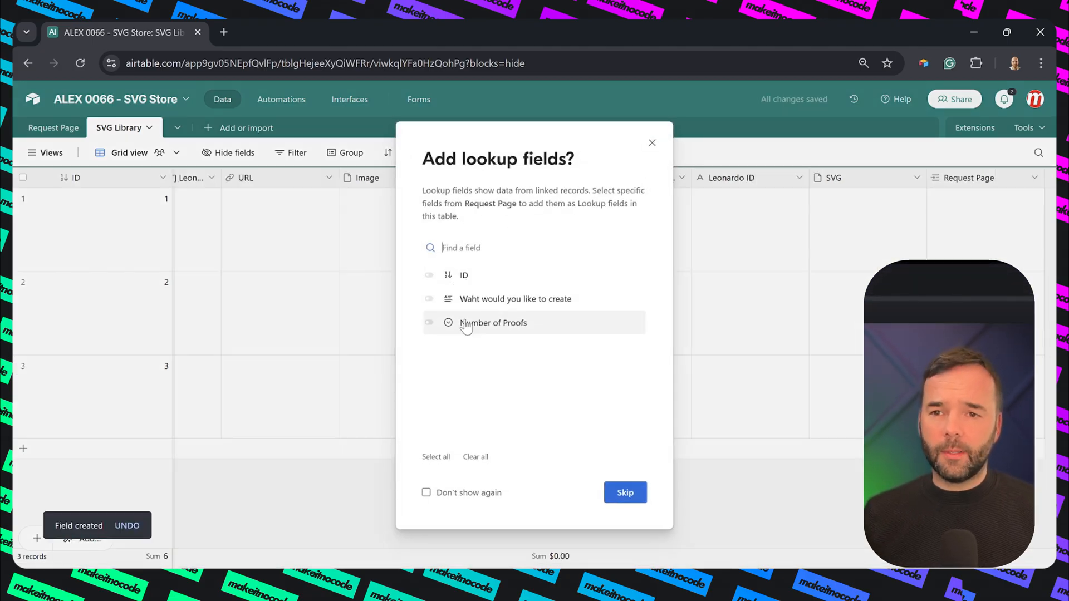
{"action": "left_click", "coordinate": [624, 493]}
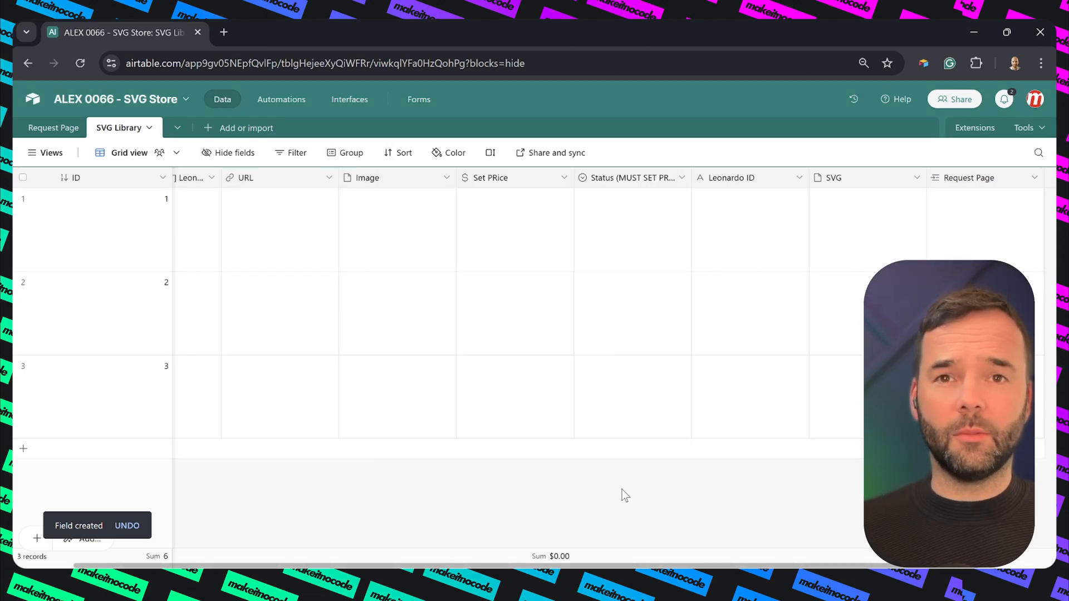
{"action": "scroll", "coordinate": [504, 430], "scroll_direction": "left", "scroll_amount": 2}
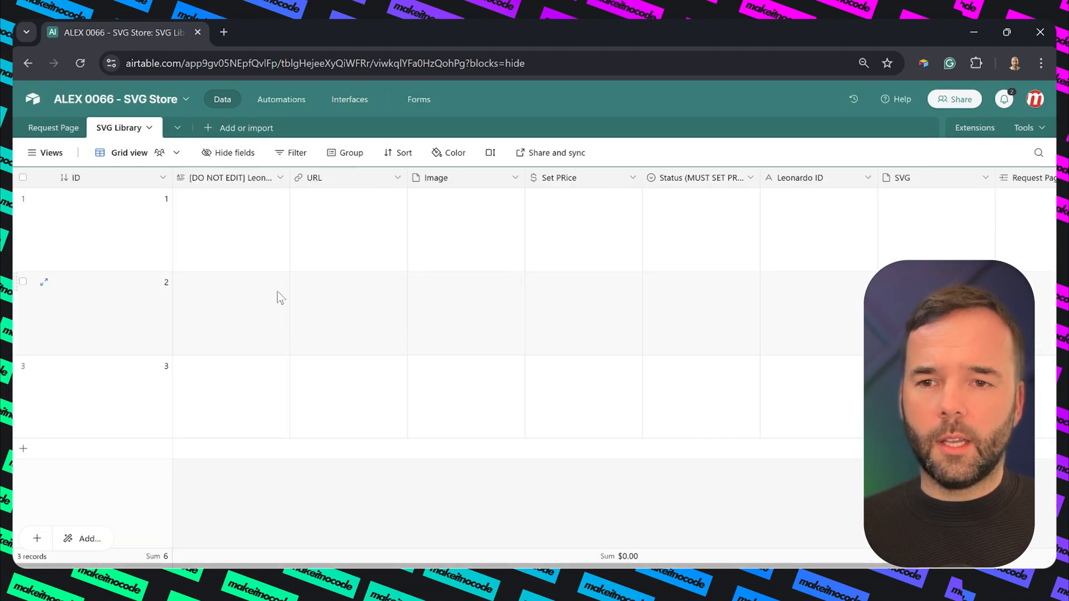
Go to the base's automations and rename the empty automation as "Generate Proofs"
{"action": "left_click", "coordinate": [276, 102]}
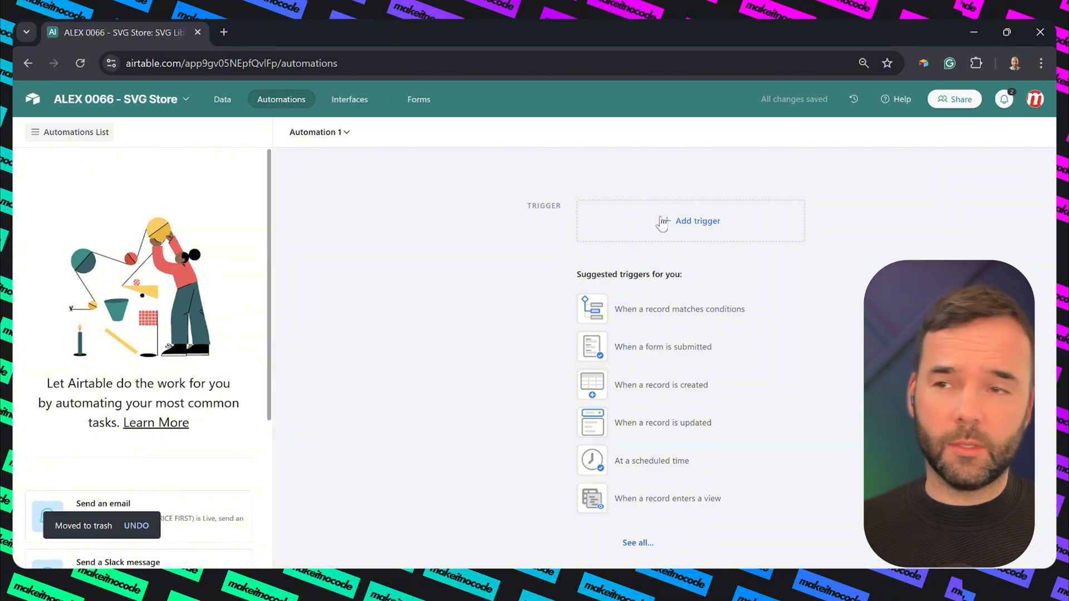
{"action": "left_click", "coordinate": [316, 135]}
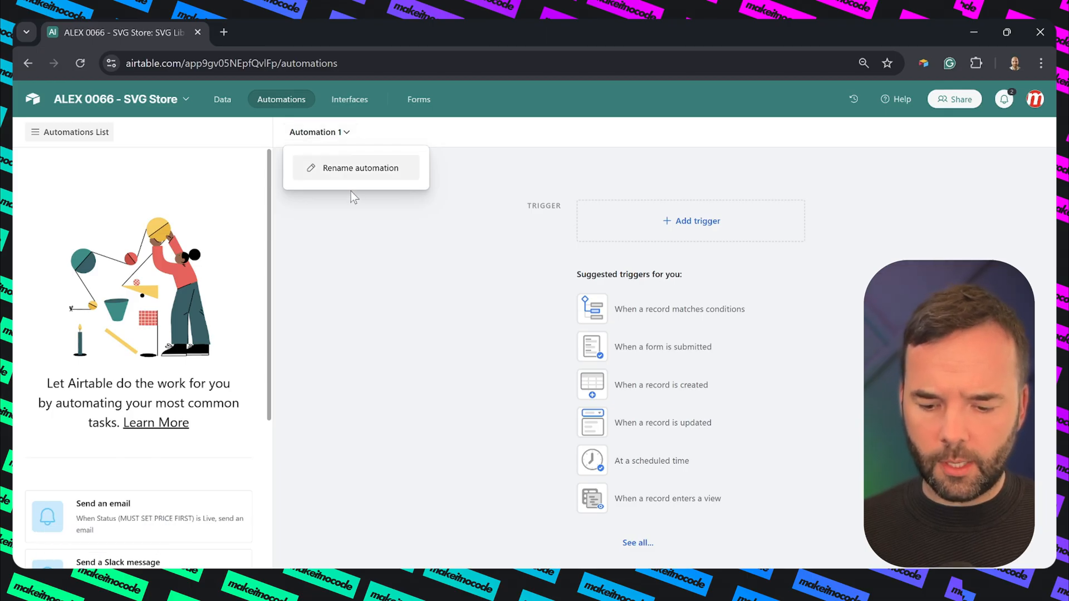
{"action": "left_click", "coordinate": [353, 172]}
{"action": "type", "text": "Gene"}
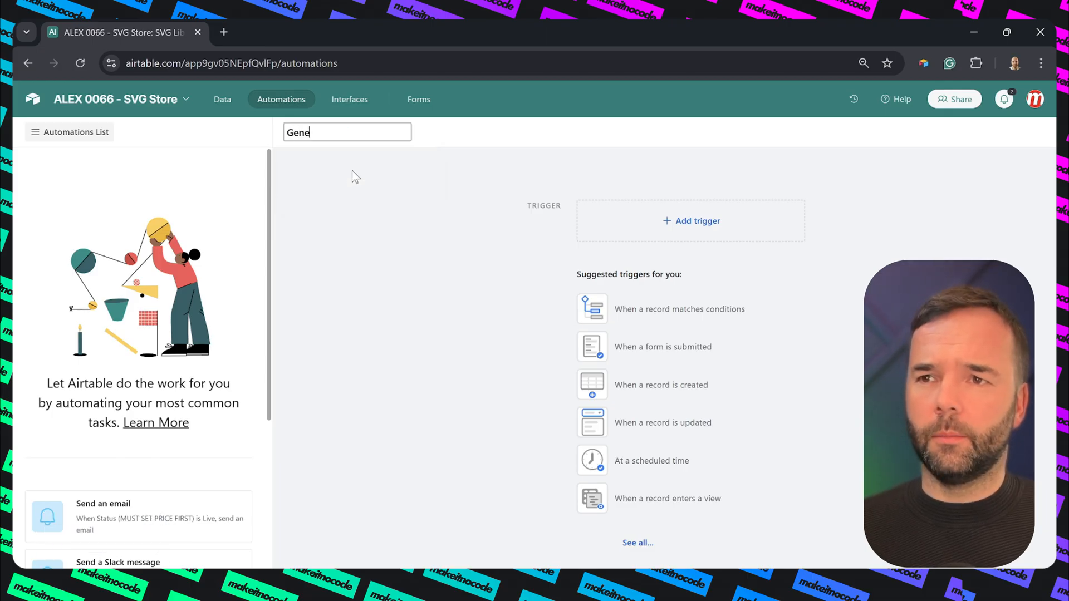
{"action": "type", "text": "rate Proofs"}
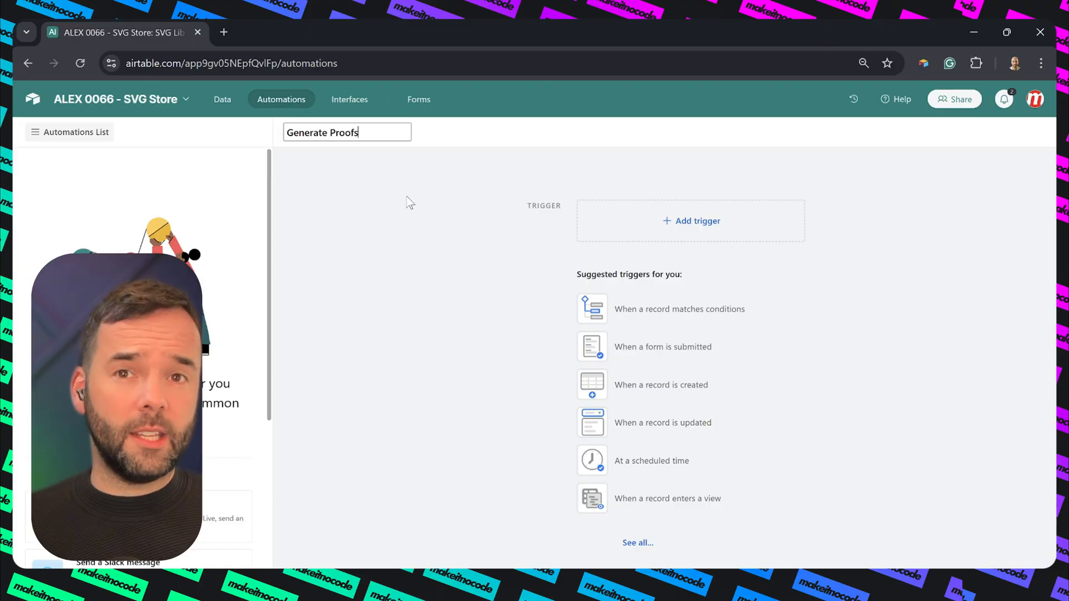
{"action": "key", "text": "Return"}
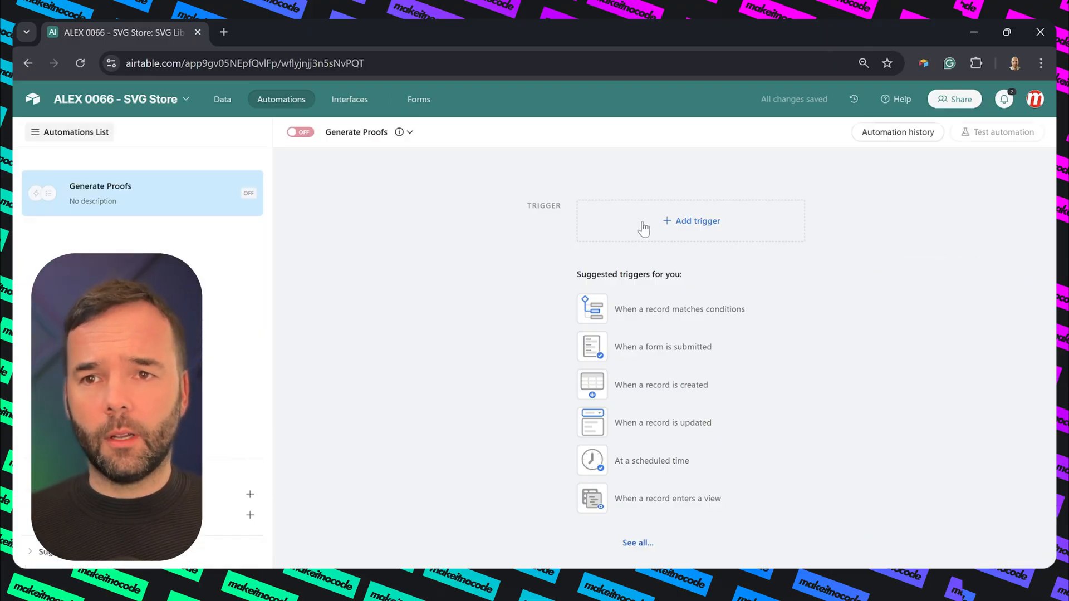
Add a "When record matches conditions" trigger to the Generate Proofs automation and point it at the Request Page table
{"action": "left_click", "coordinate": [643, 228]}
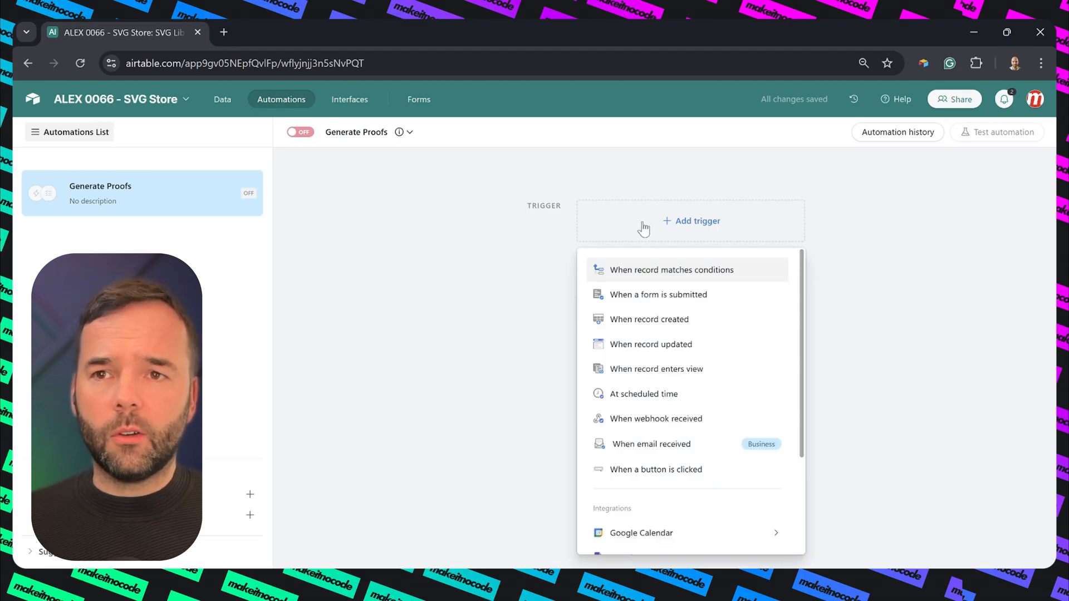
{"action": "left_click", "coordinate": [644, 275]}
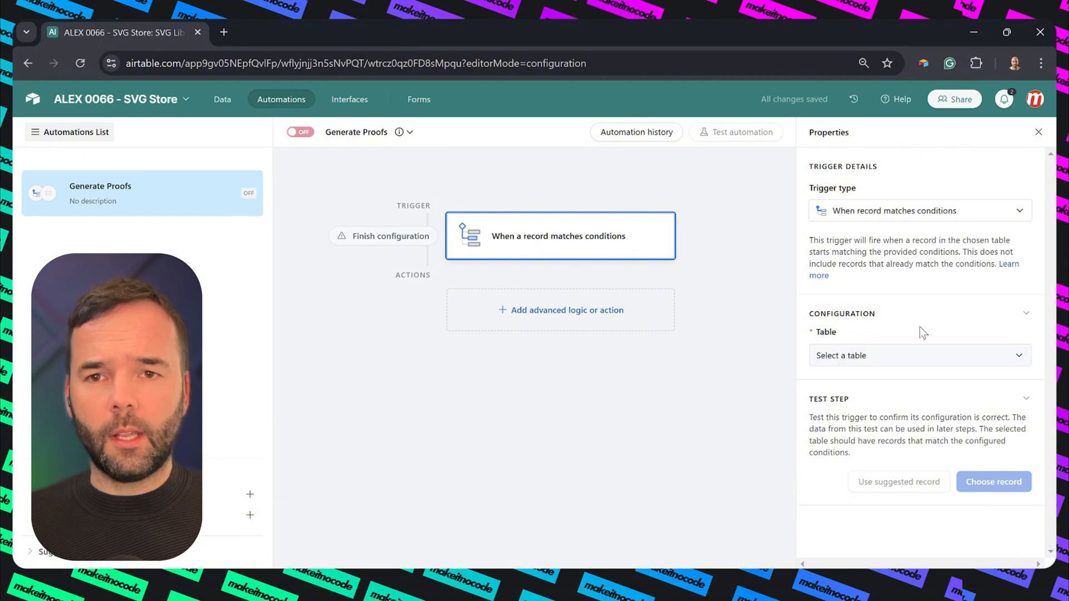
{"action": "left_click", "coordinate": [861, 366]}
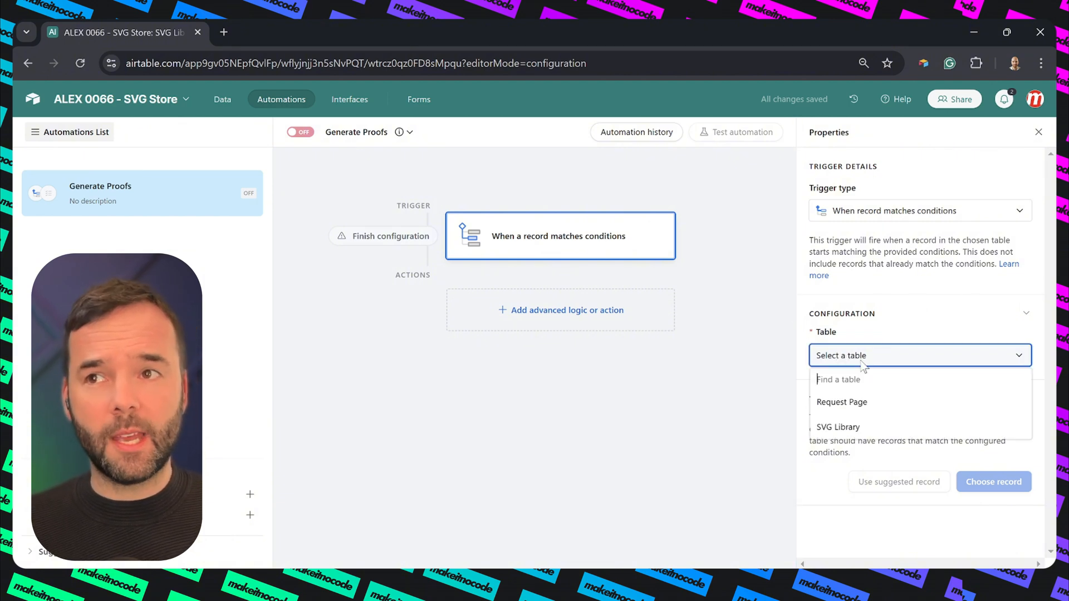
{"action": "left_click", "coordinate": [848, 402]}
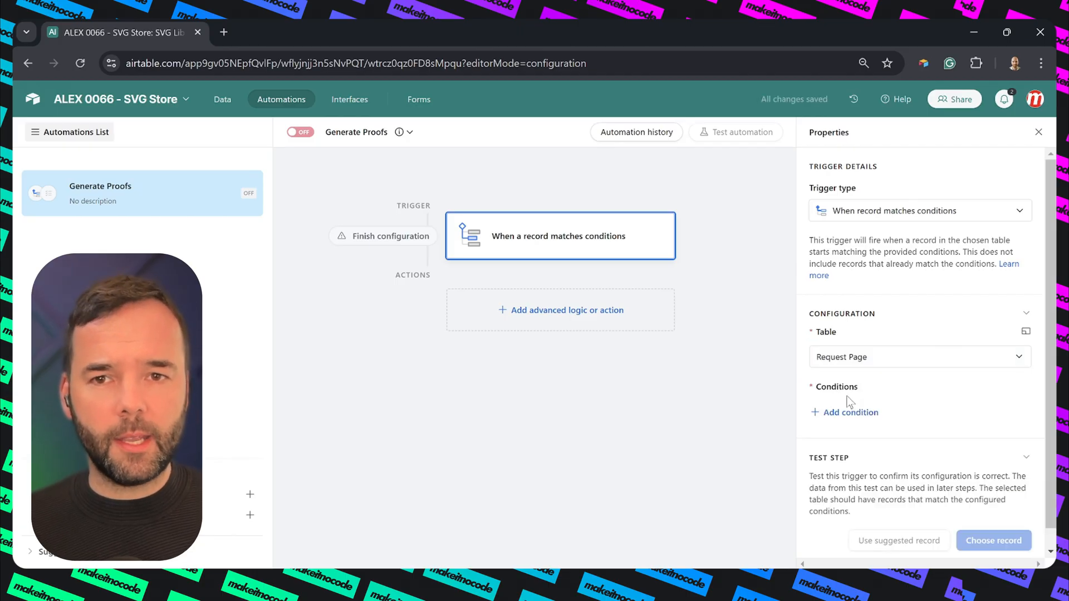
Add a trigger condition requiring the "Waht would you like to create" field to be not empty
{"action": "left_click", "coordinate": [816, 413]}
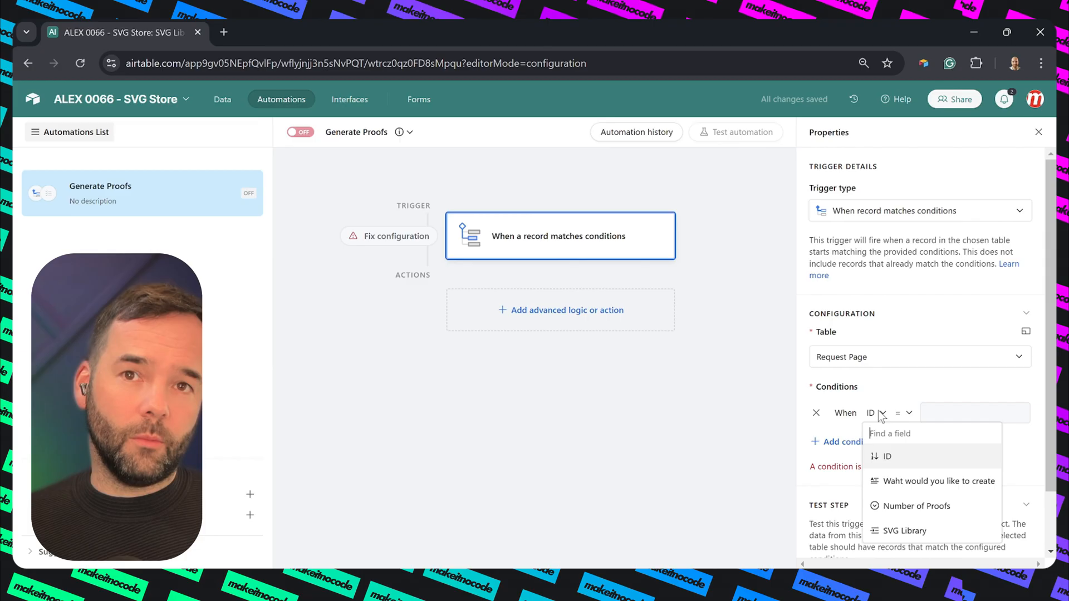
{"action": "left_click", "coordinate": [902, 483]}
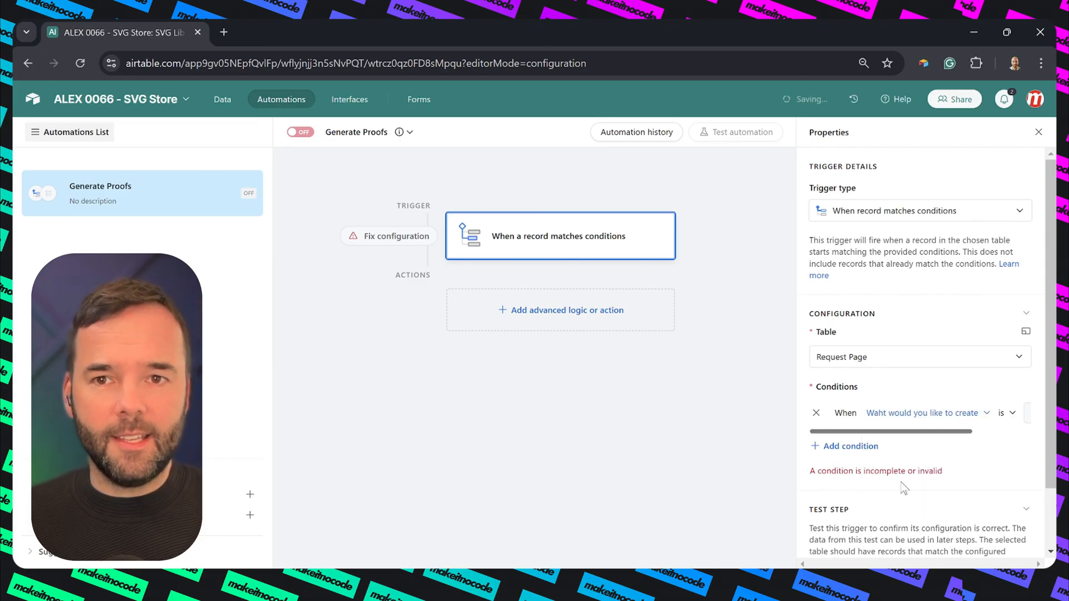
{"action": "left_click", "coordinate": [1010, 413]}
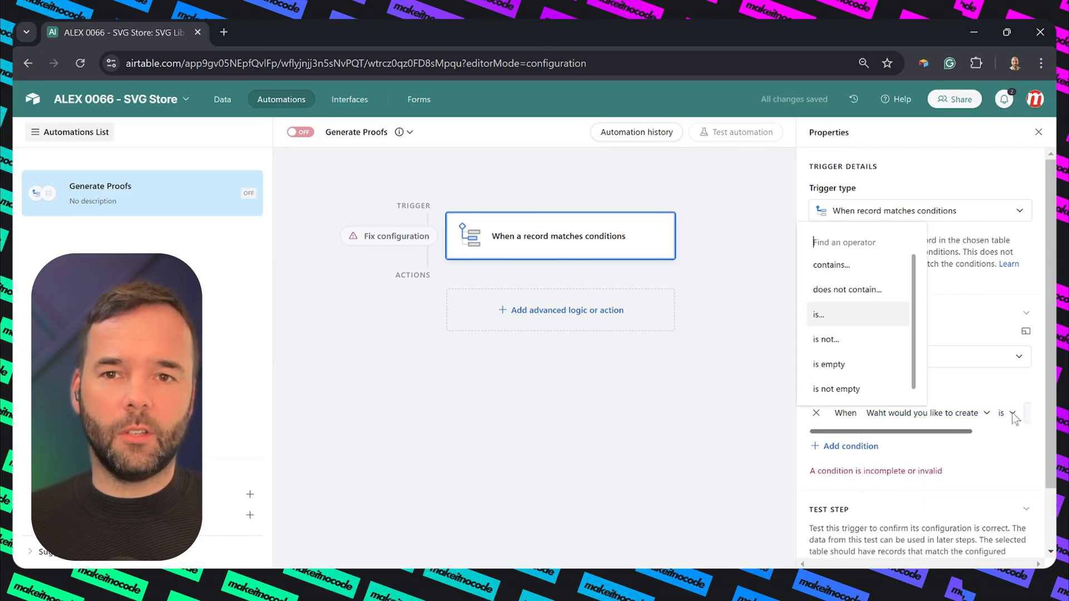
{"action": "left_click", "coordinate": [853, 390]}
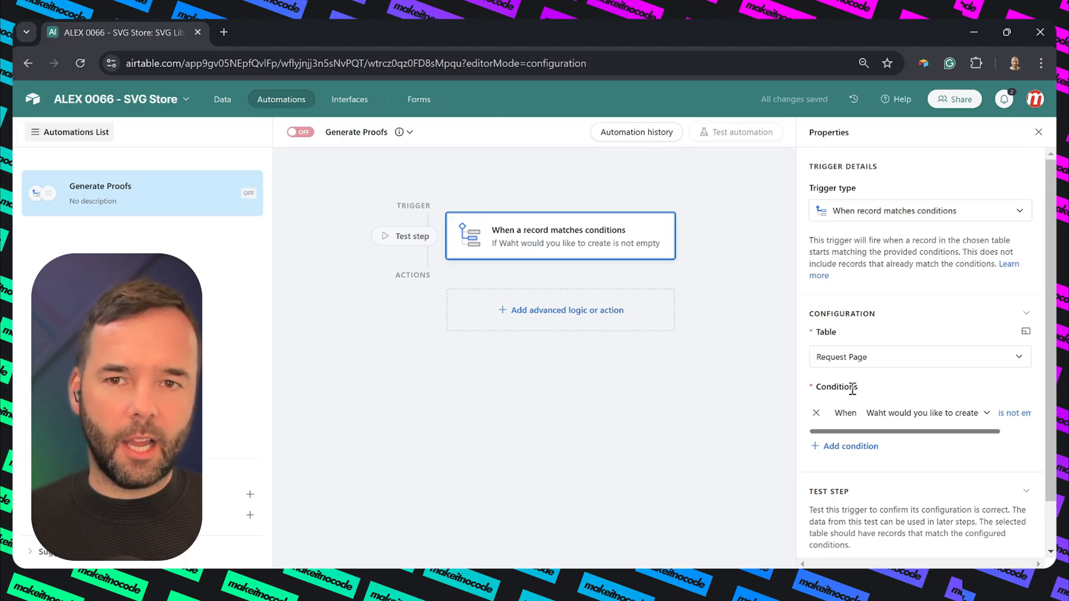
Add a second trigger condition, joined with "and", requiring Number of Proofs to be not empty
{"action": "left_click", "coordinate": [836, 447]}
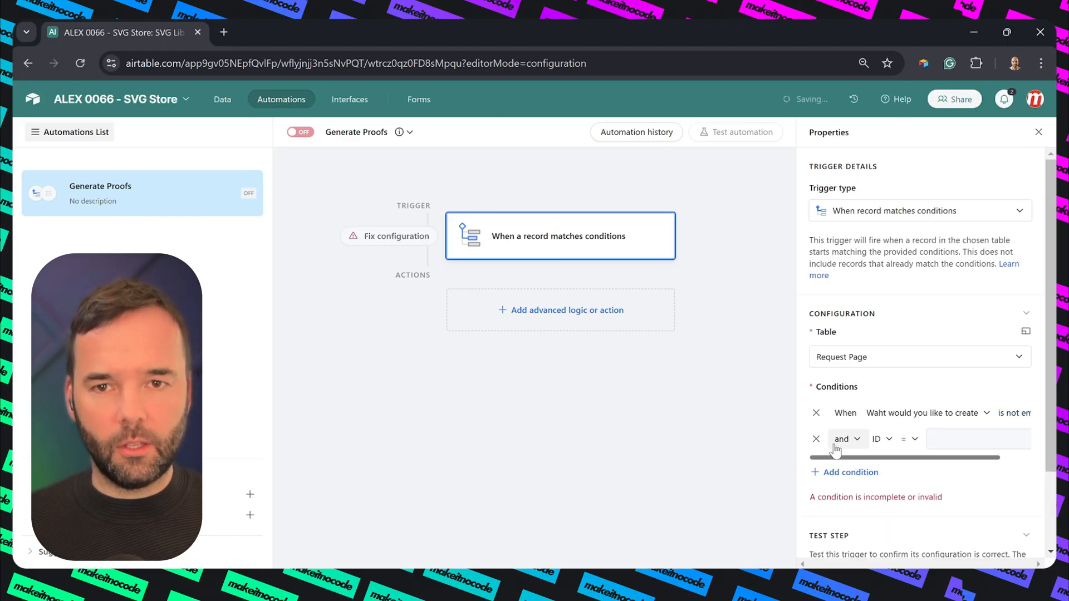
{"action": "left_click", "coordinate": [889, 440]}
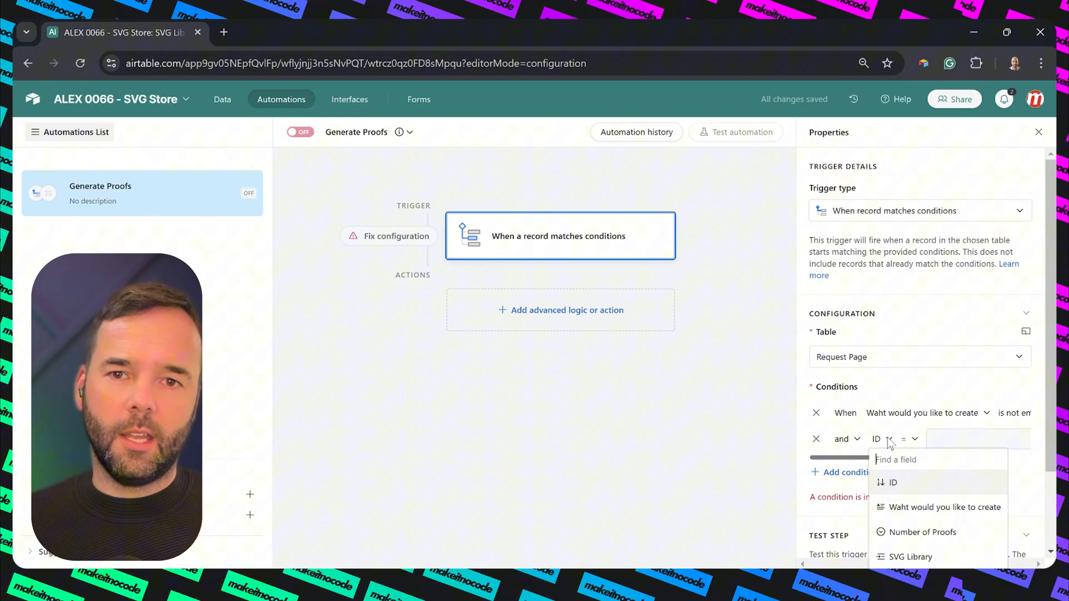
{"action": "left_click", "coordinate": [904, 535]}
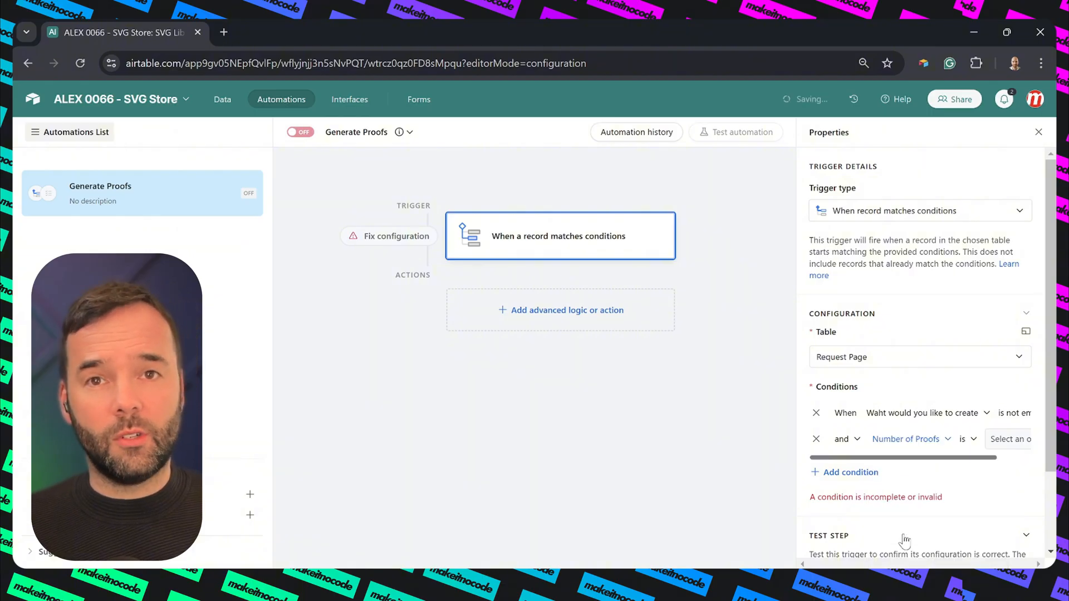
{"action": "left_click", "coordinate": [969, 440]}
{"action": "left_click", "coordinate": [855, 413]}
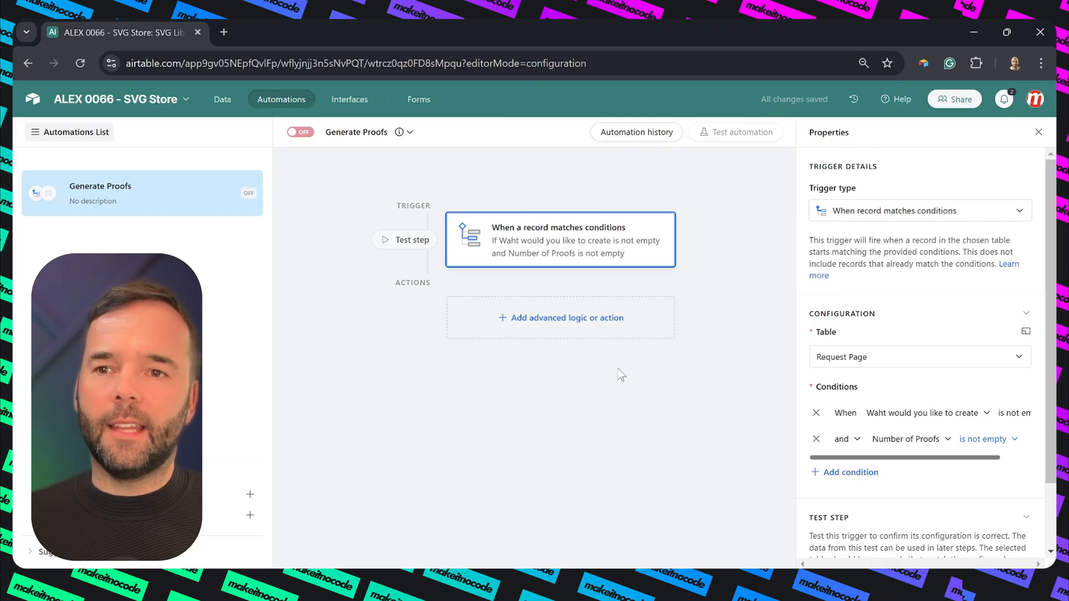
Add a Run script action and replace its sample code with: let record = input.config(); var contentWebhook = await fetch (`${record.webhook}?recordId=${record.recordId}`);
{"action": "left_click", "coordinate": [537, 322]}
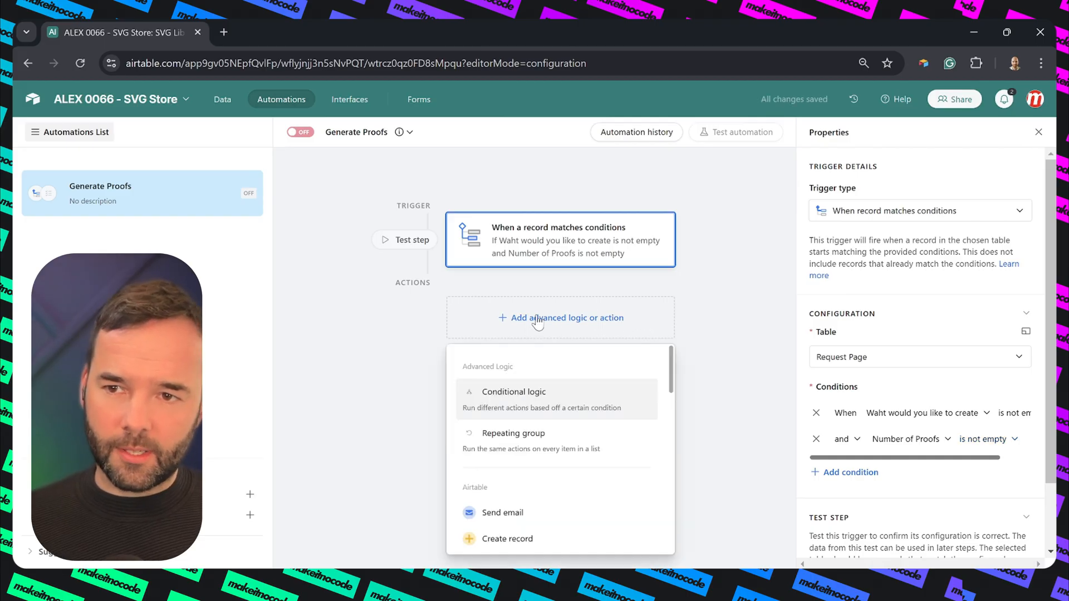
{"action": "scroll", "coordinate": [534, 462], "scroll_direction": "down", "scroll_amount": 3}
{"action": "left_click", "coordinate": [501, 511]}
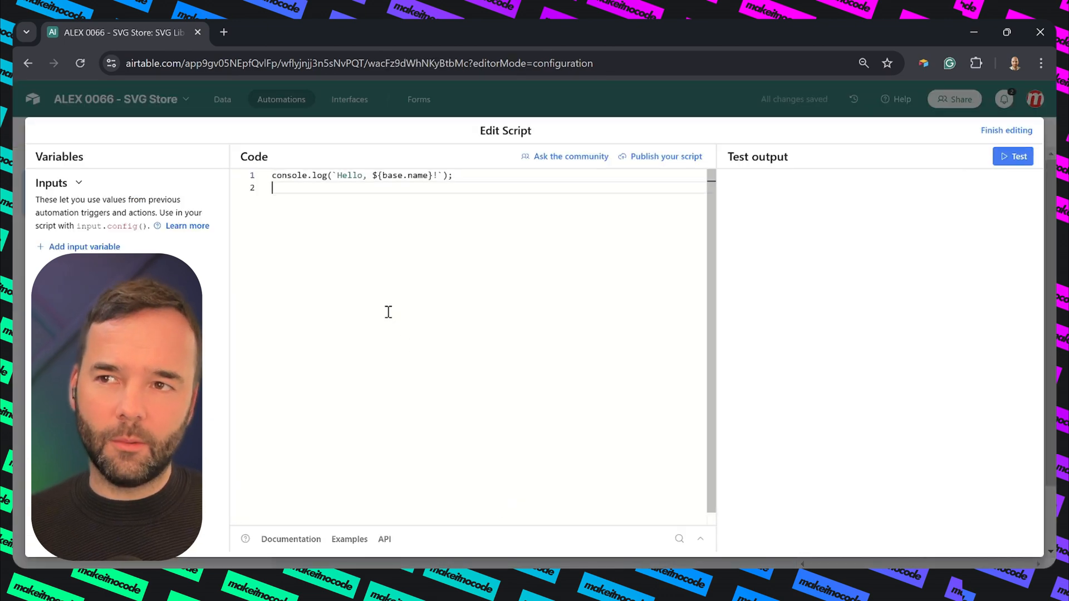
{"action": "key", "text": "ctrl+a"}
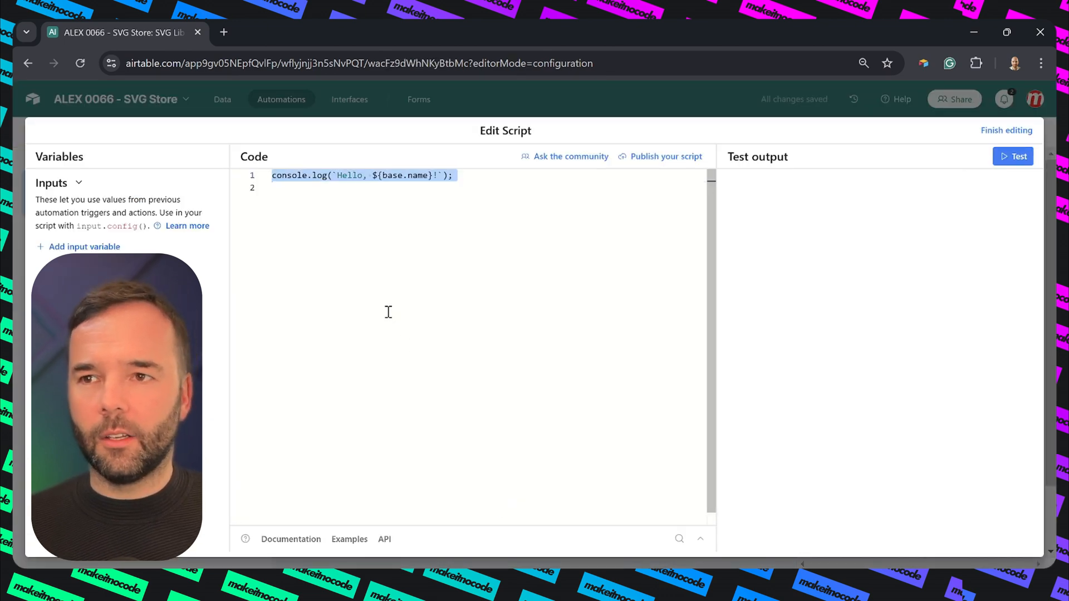
{"action": "key", "text": "BackSpace"}
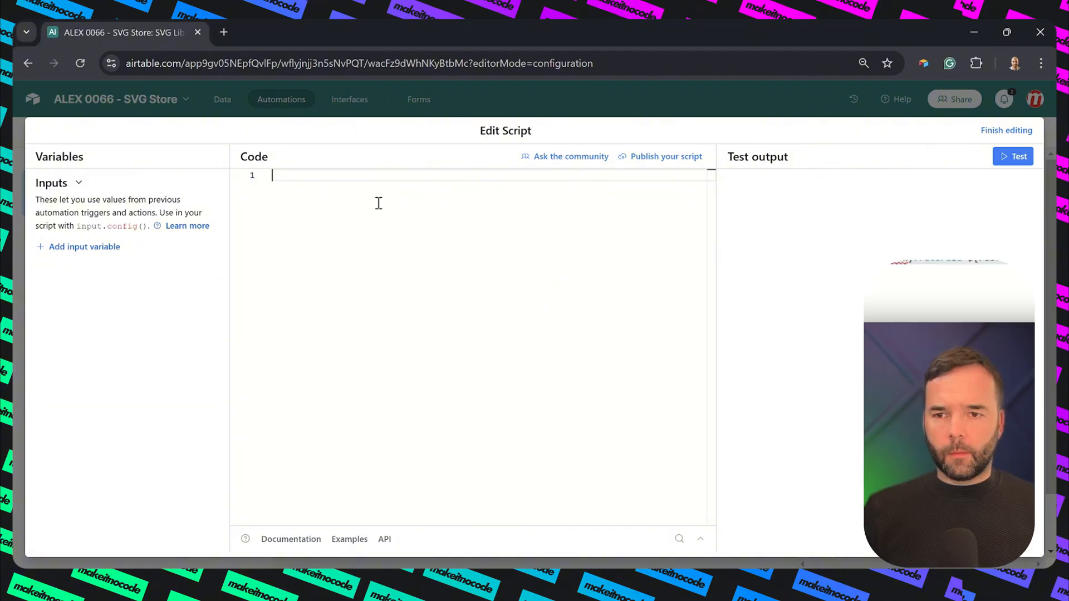
{"action": "type", "text": "let record = input.config(); var contentWebhook = await fetch (`${record.webhook}?recordId=${record.recordId}`);"}
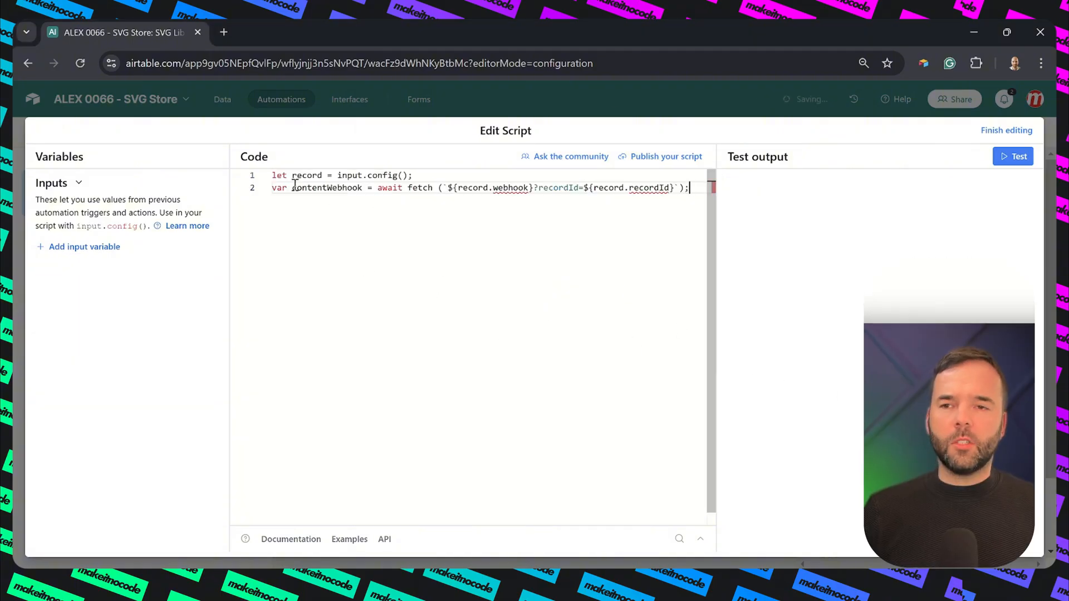
Add a script input variable named "webhook" and leave its value empty
{"action": "left_click", "coordinate": [70, 247]}
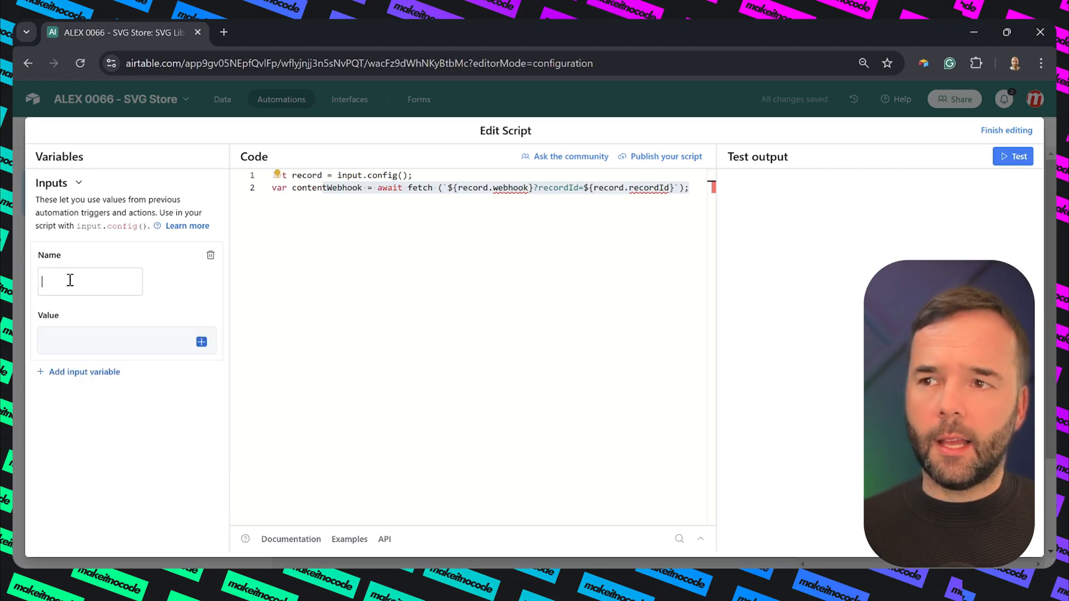
{"action": "type", "text": "webhook"}
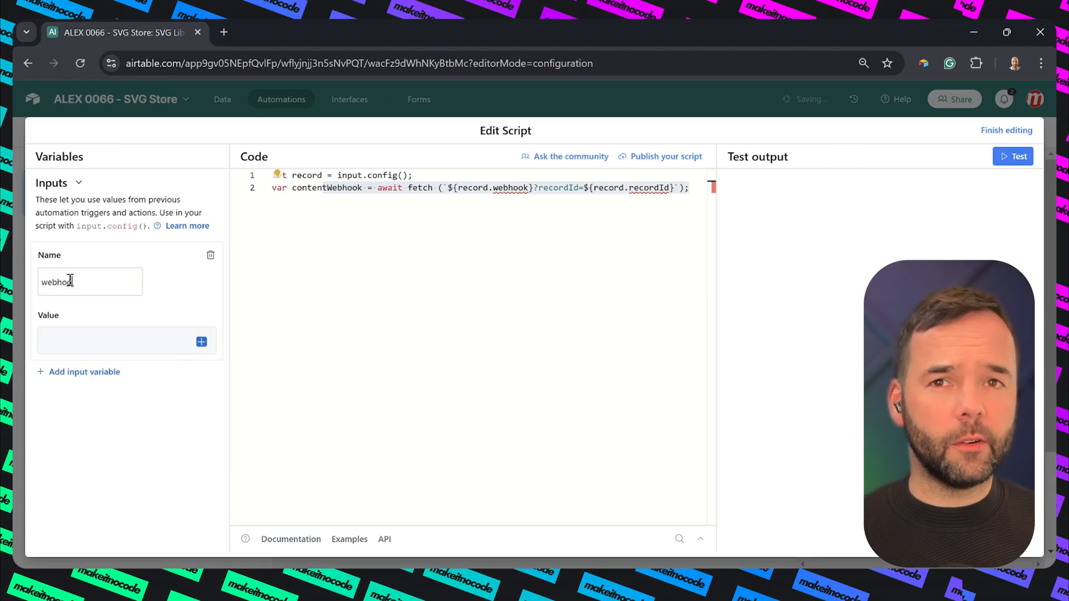
{"action": "left_click", "coordinate": [74, 341]}
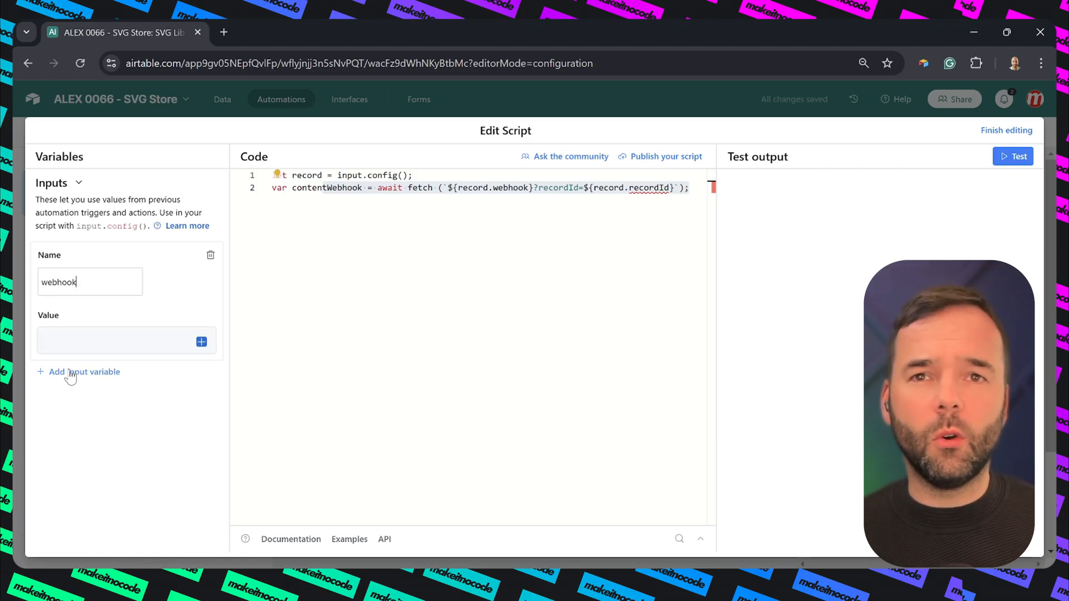
Add a second script input variable named "recordId" with the trigger's Airtable record ID as its value, and finish editing the script
{"action": "left_click", "coordinate": [513, 188]}
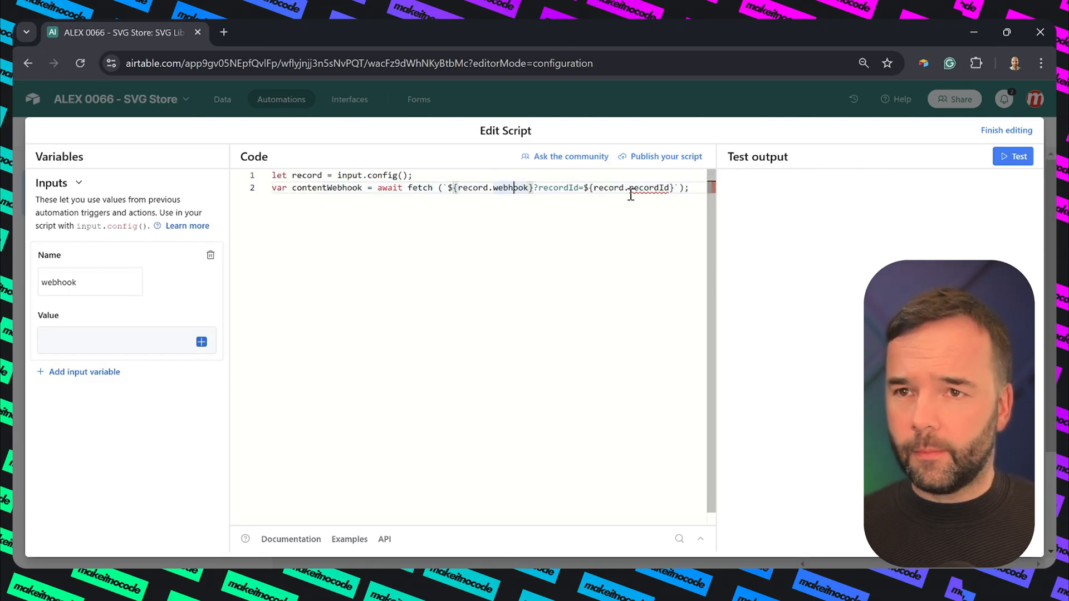
{"action": "mouse_move", "coordinate": [647, 190]}
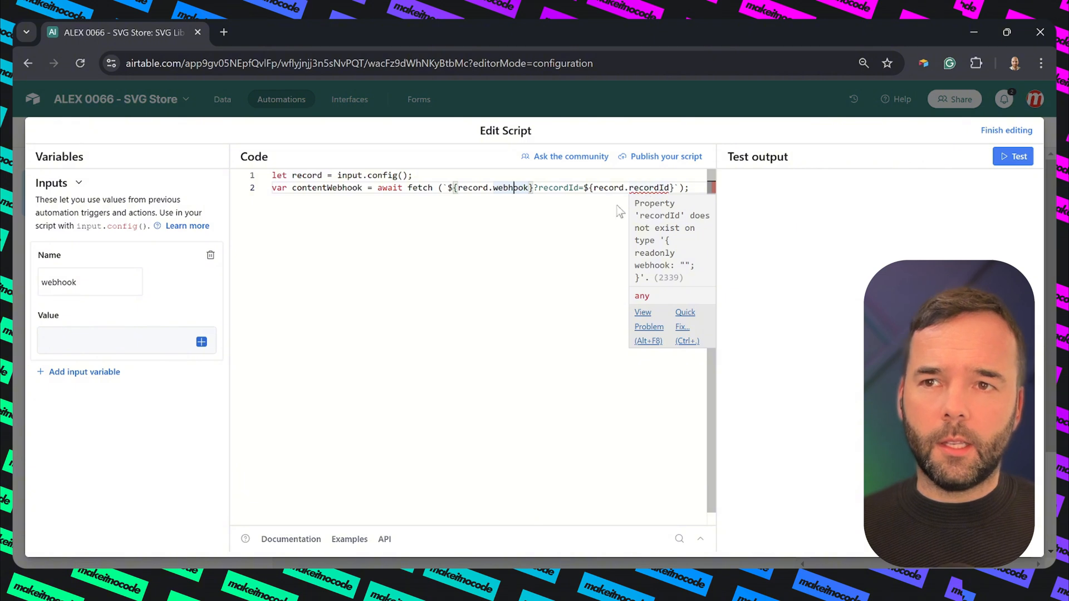
{"action": "left_click", "coordinate": [95, 372]}
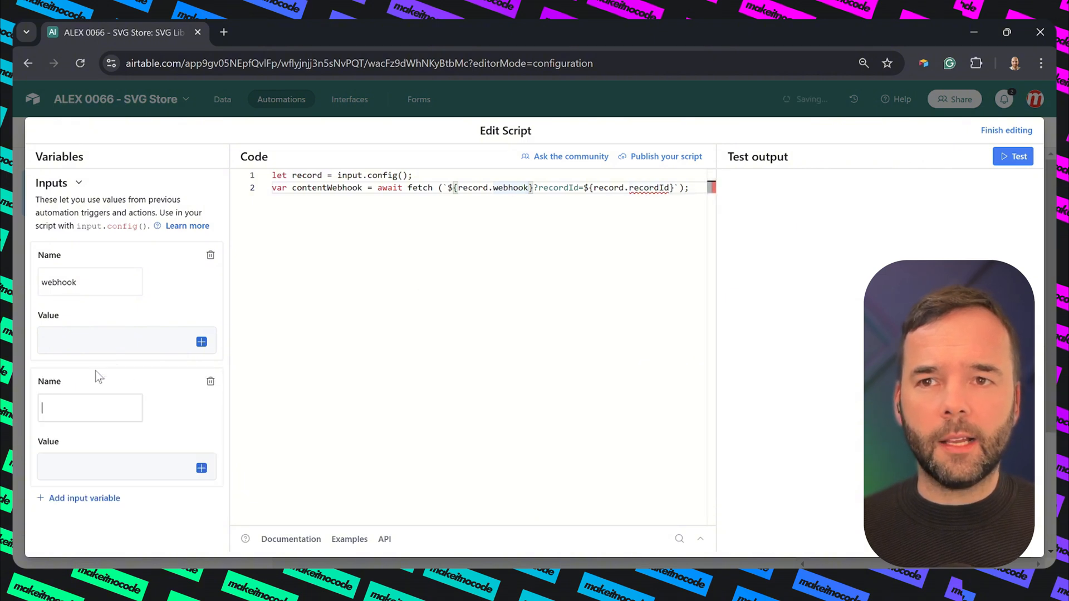
{"action": "left_click", "coordinate": [58, 415]}
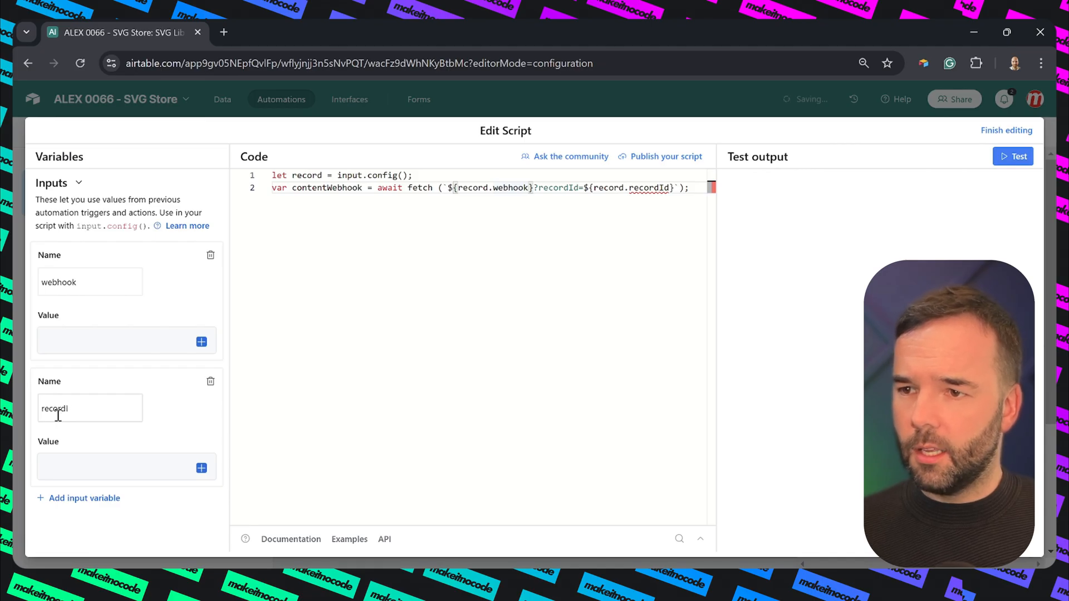
{"action": "left_click", "coordinate": [201, 469]}
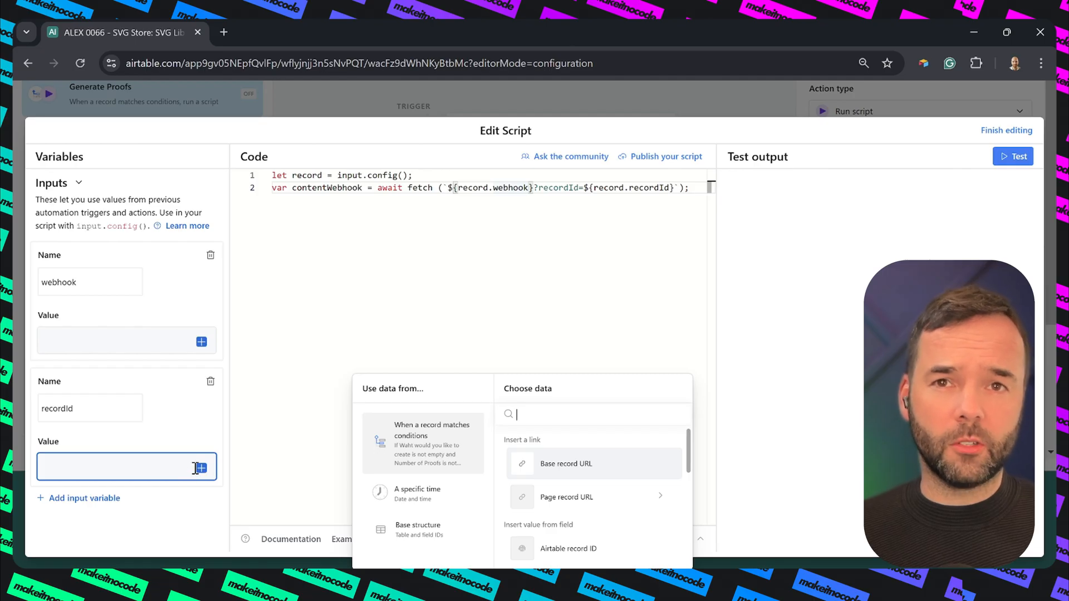
{"action": "scroll", "coordinate": [558, 482], "scroll_direction": "down", "scroll_amount": 1}
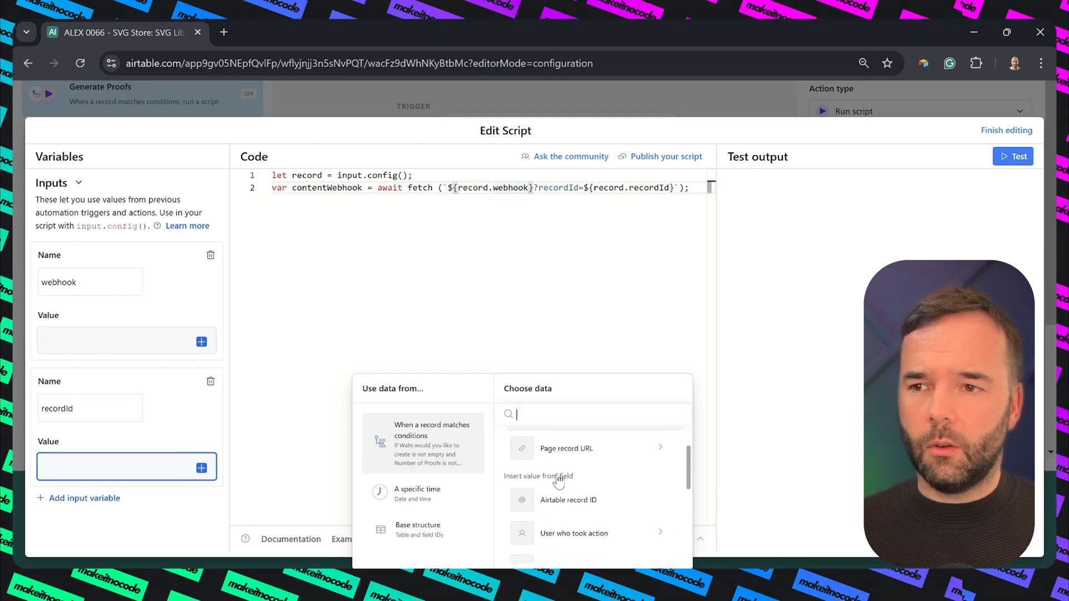
{"action": "left_click", "coordinate": [574, 501]}
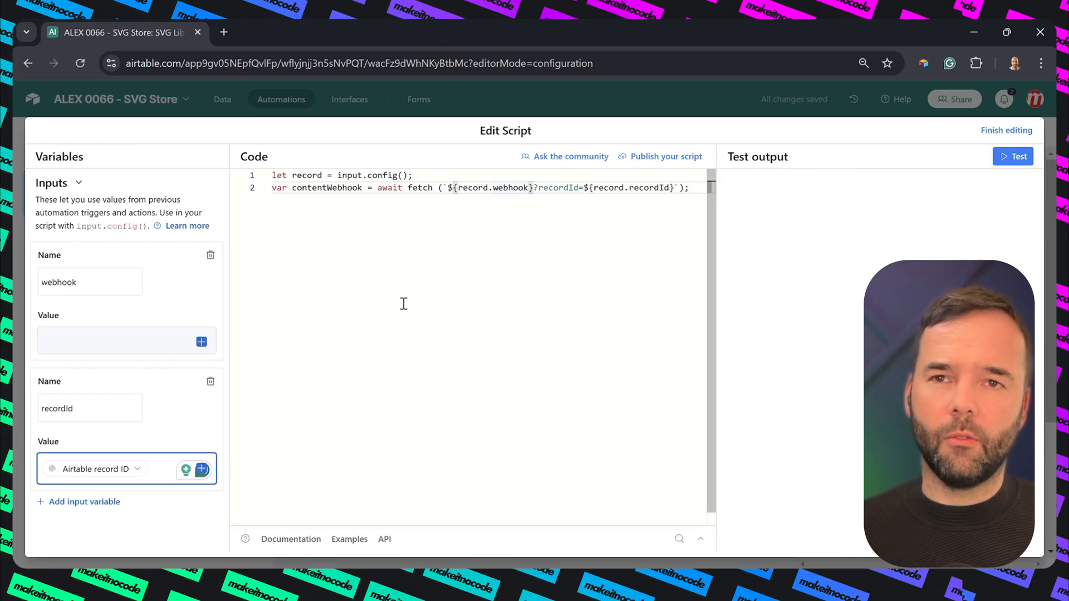
{"action": "left_click", "coordinate": [996, 131]}
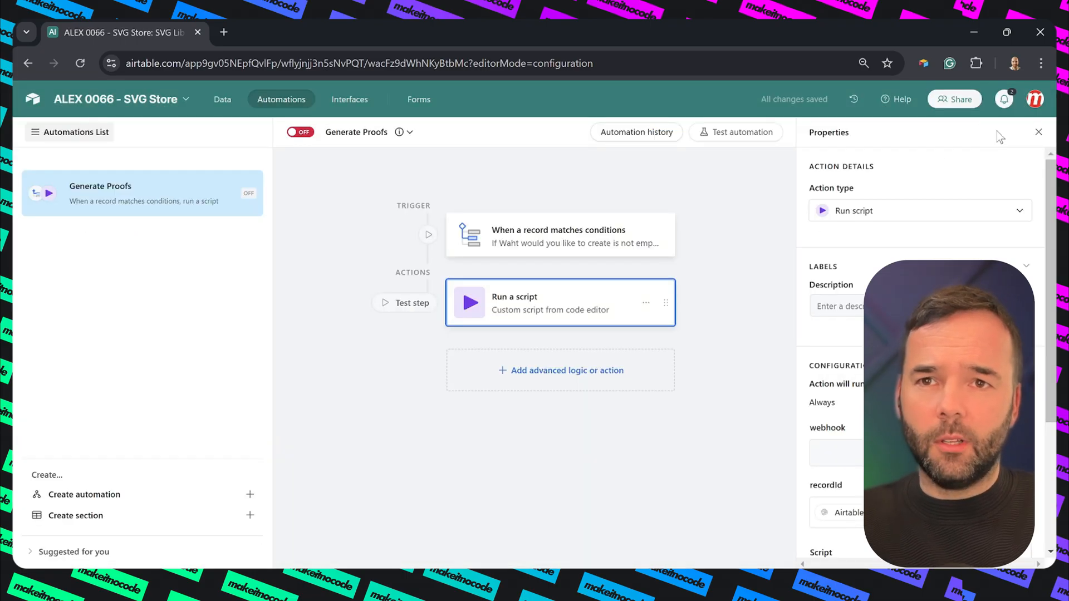
Duplicate the Generate Proofs automation and rename the copy as "Create SVG"
{"action": "left_click", "coordinate": [398, 136]}
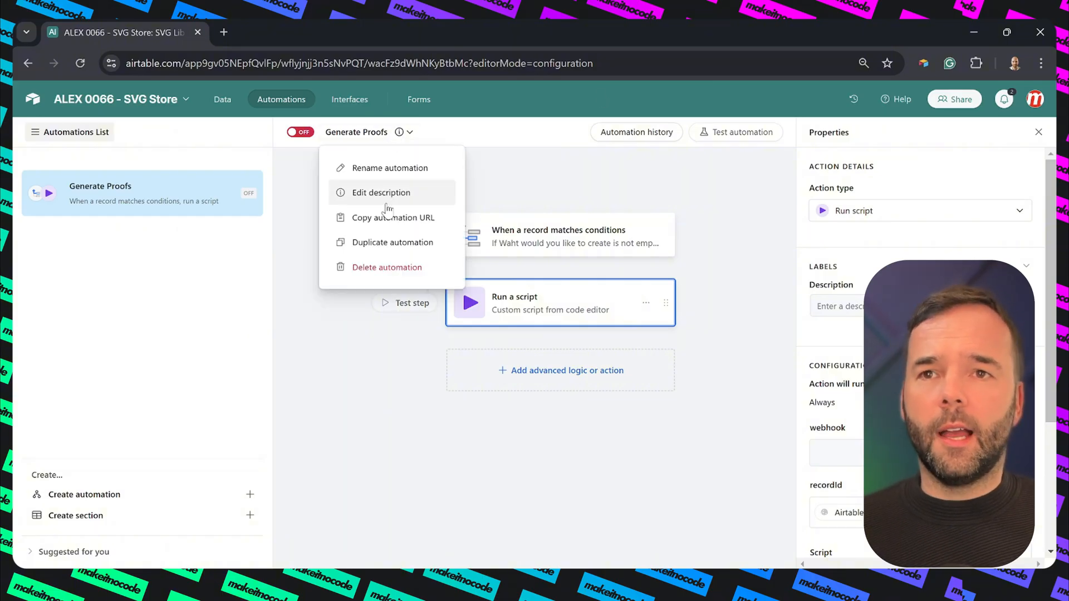
{"action": "left_click", "coordinate": [387, 243]}
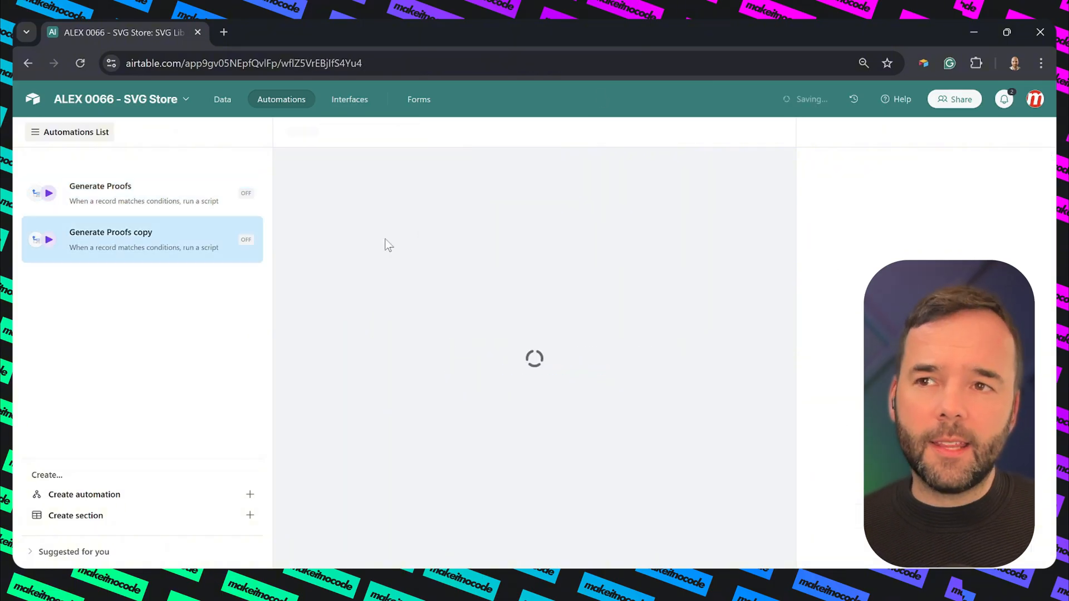
{"action": "left_click", "coordinate": [397, 134]}
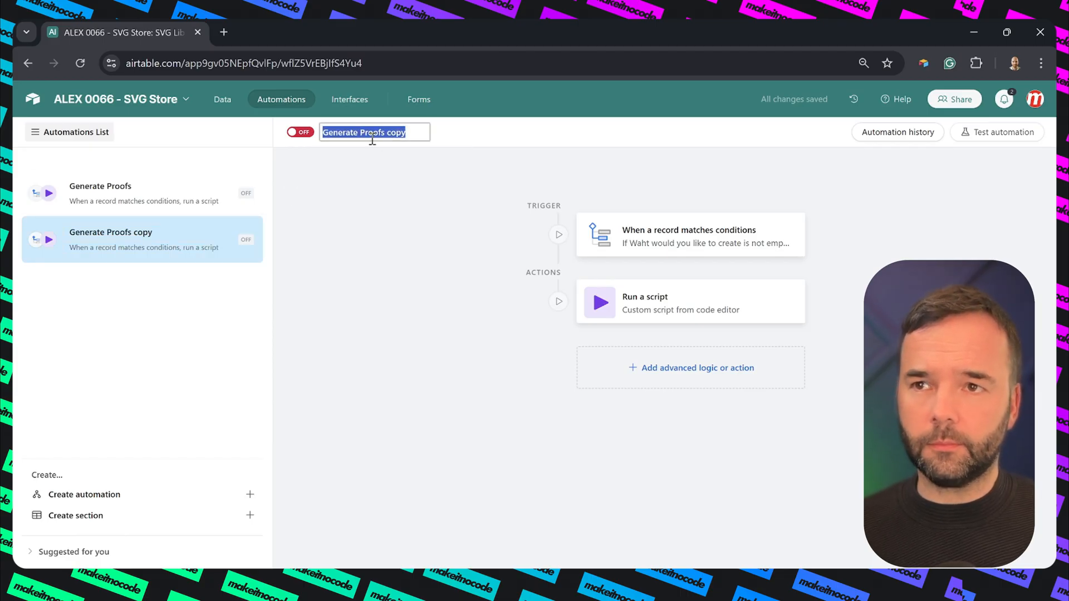
{"action": "key", "text": "BackSpace"}
{"action": "type", "text": "Cre"}
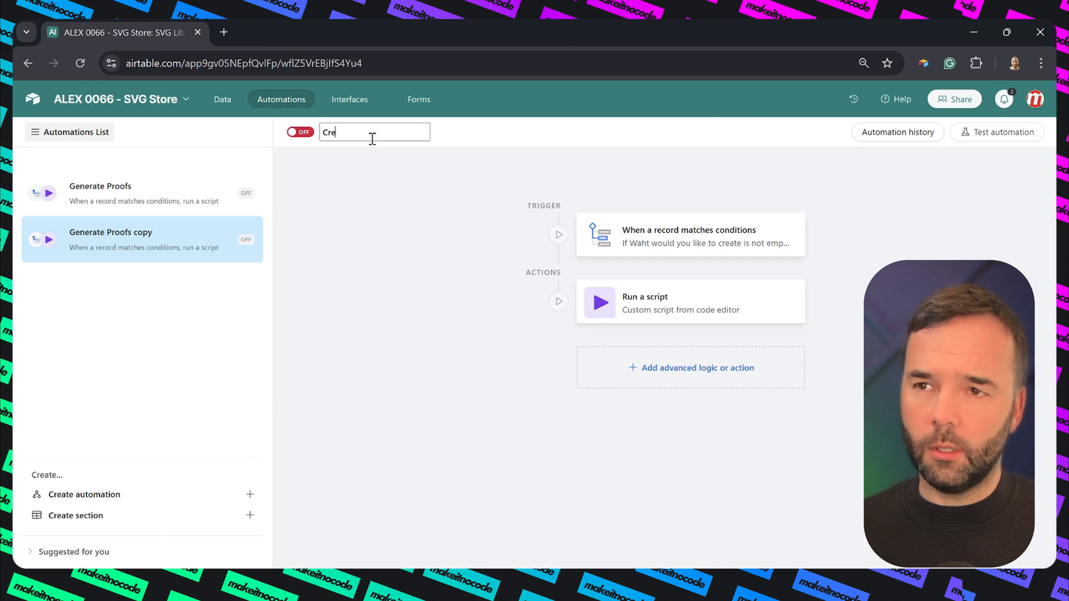
{"action": "type", "text": "ate SVG"}
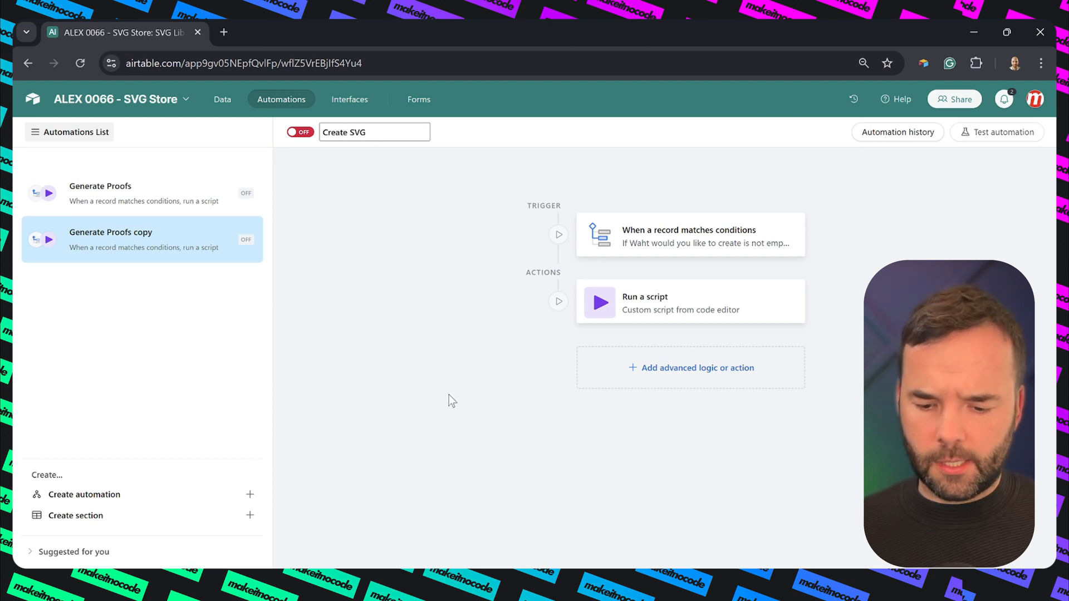
{"action": "key", "text": "Return"}
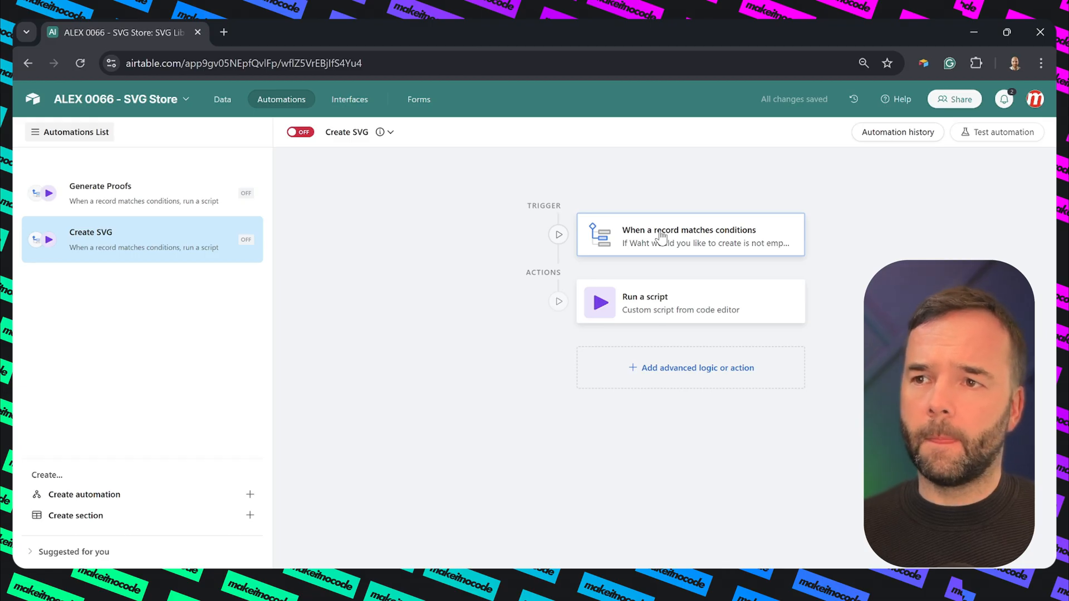
Remove both conditions from the Create SVG automation's trigger and change its table to SVG Library
{"action": "left_click", "coordinate": [661, 238]}
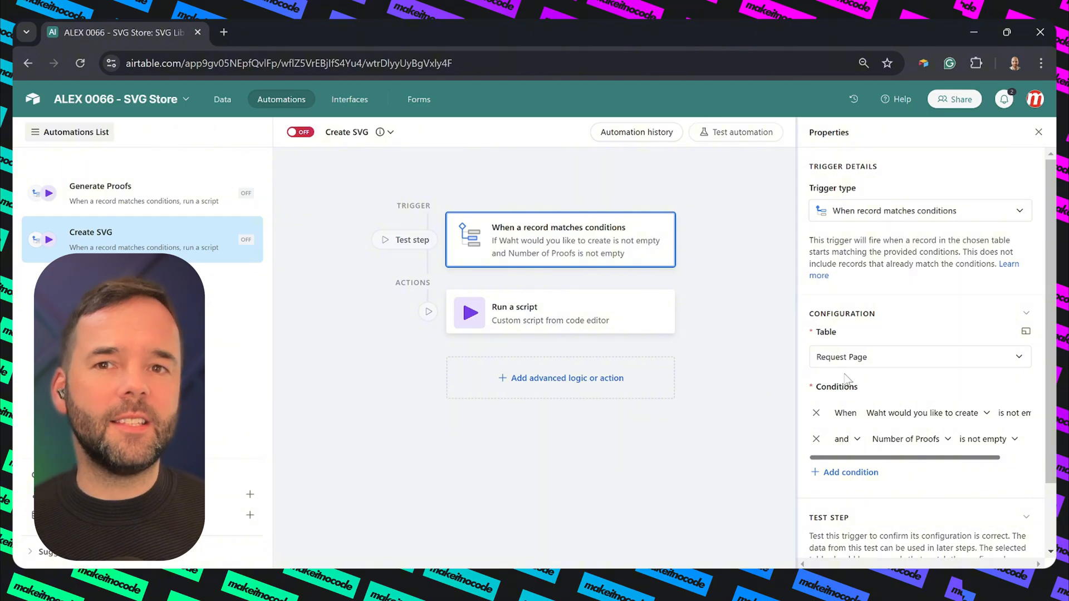
{"action": "left_click", "coordinate": [816, 412]}
{"action": "left_click", "coordinate": [817, 413]}
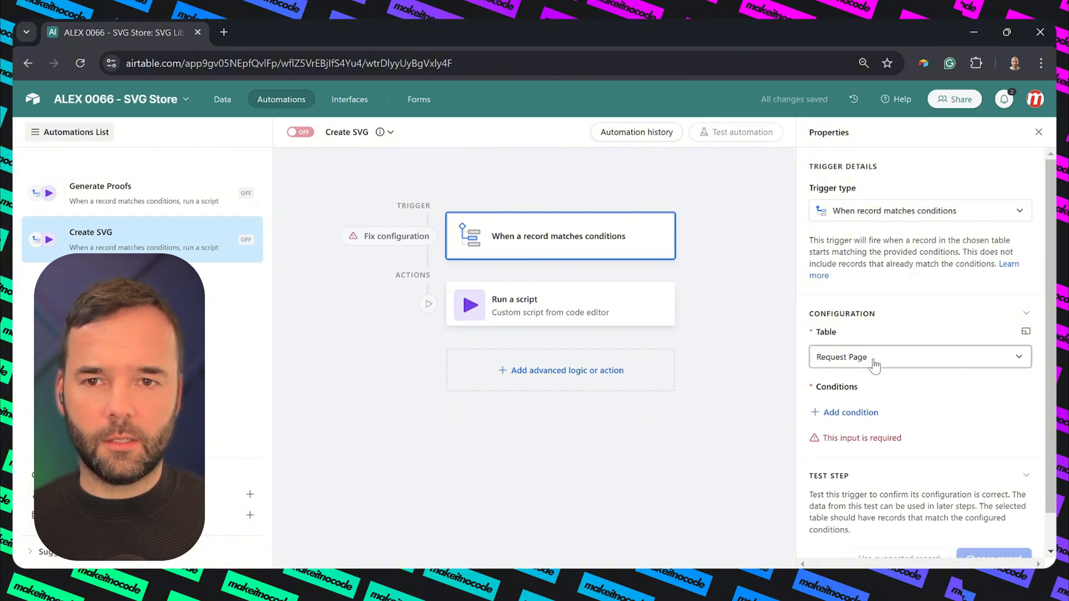
{"action": "left_click", "coordinate": [874, 365]}
{"action": "left_click", "coordinate": [841, 430]}
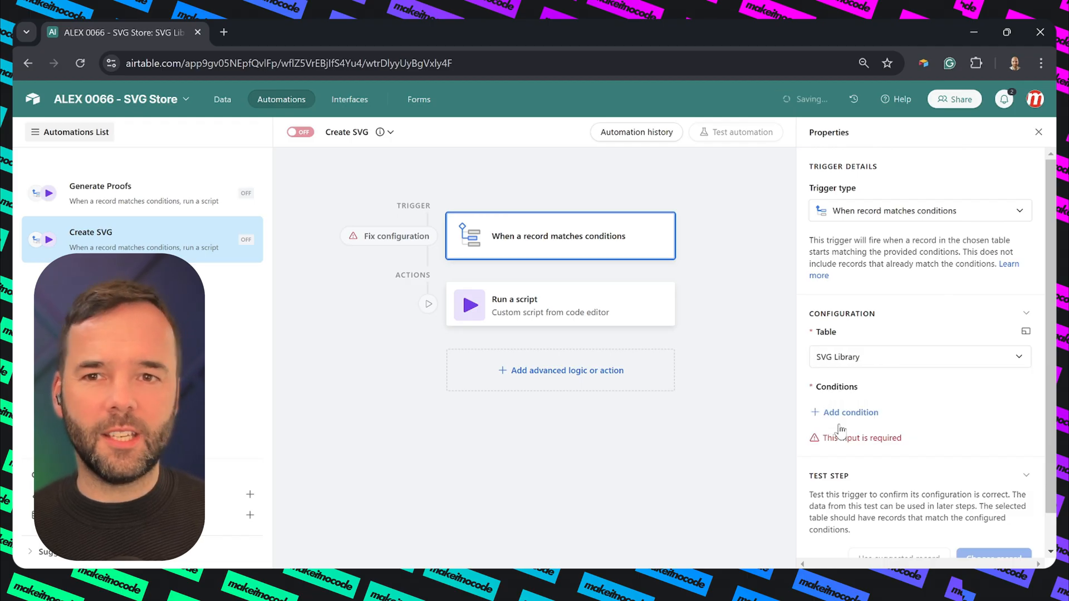
Add a trigger condition to the Create SVG automation requiring the Set PRice field to be not empty
{"action": "left_click", "coordinate": [838, 415]}
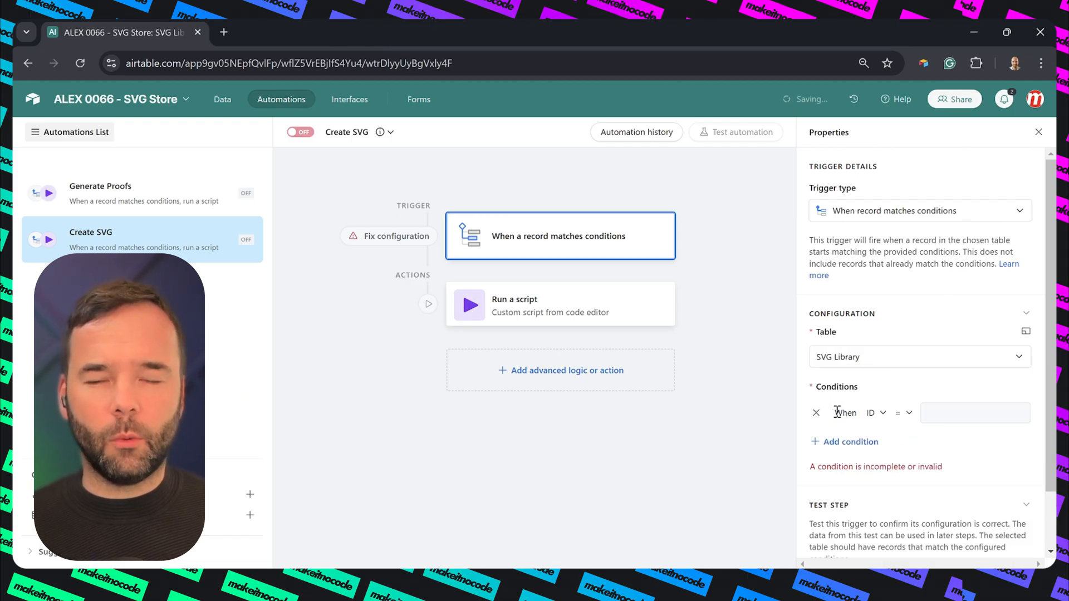
{"action": "left_click", "coordinate": [878, 413]}
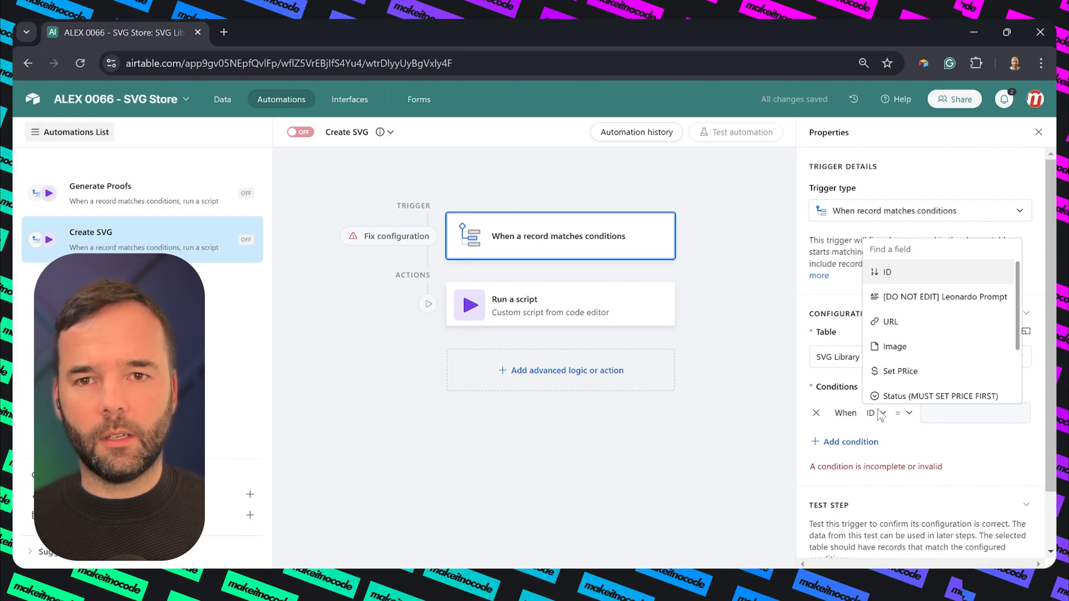
{"action": "left_click", "coordinate": [890, 372]}
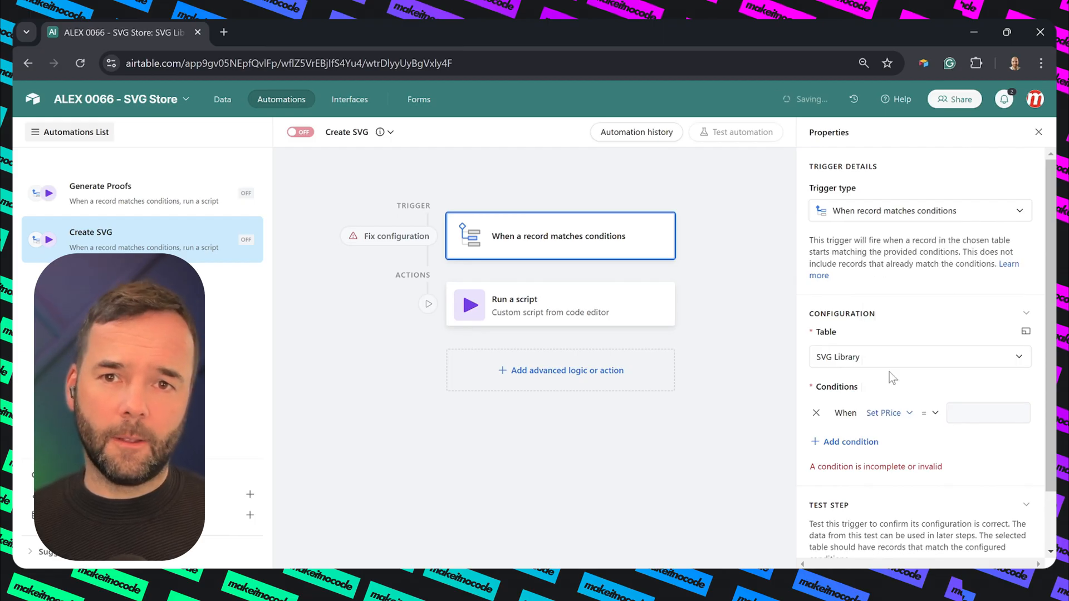
{"action": "left_click", "coordinate": [936, 414]}
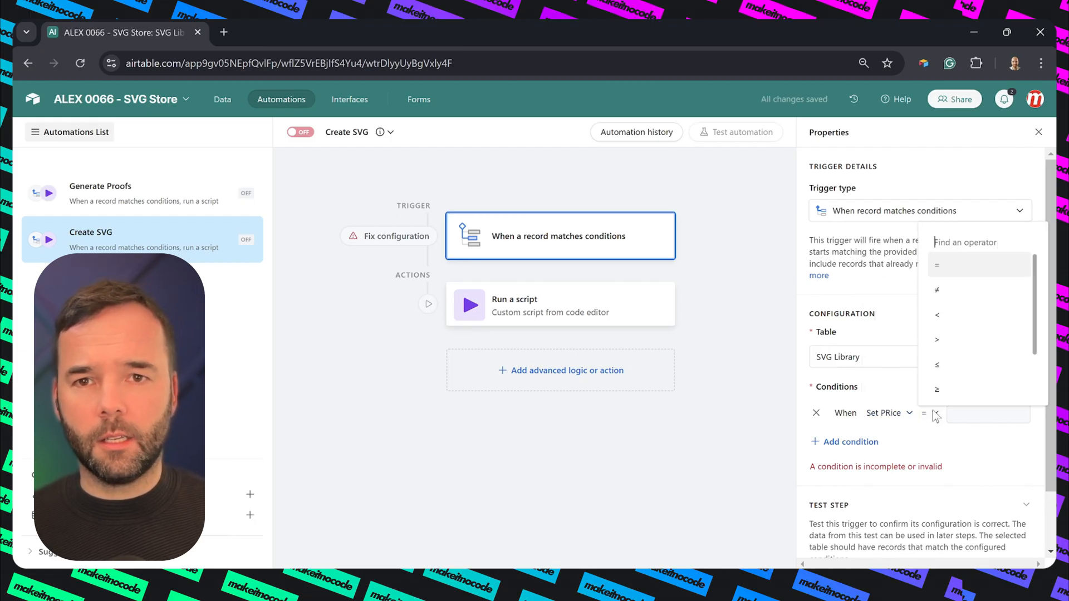
{"action": "scroll", "coordinate": [943, 393], "scroll_direction": "down", "scroll_amount": 2}
{"action": "left_click", "coordinate": [957, 386]}
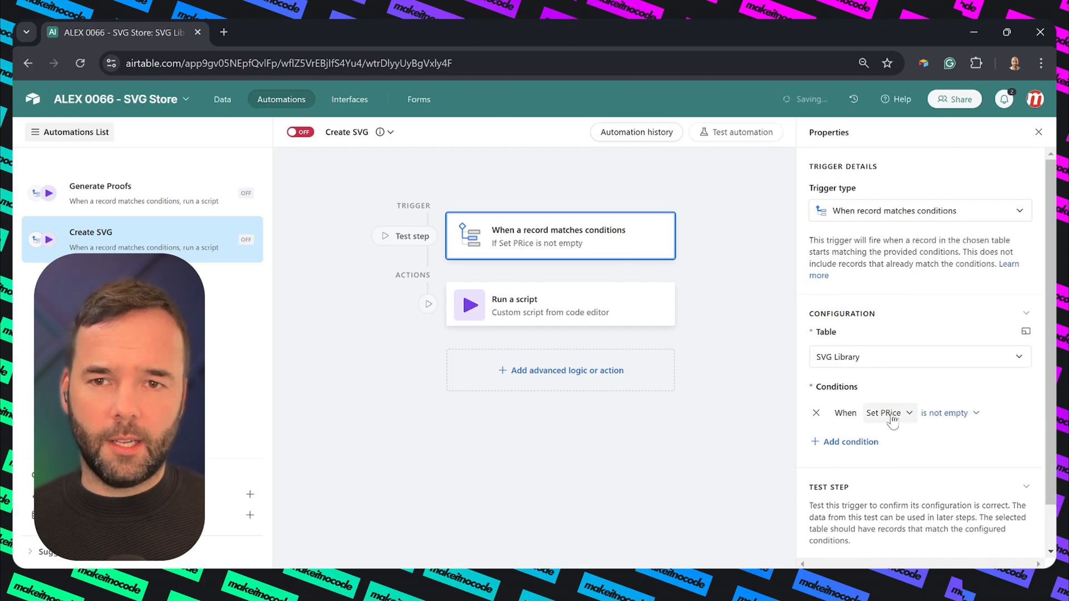
Add a second trigger condition, joined with "and", requiring Status (MUST SET PRICE FIRST) to be Approved
{"action": "left_click", "coordinate": [830, 443]}
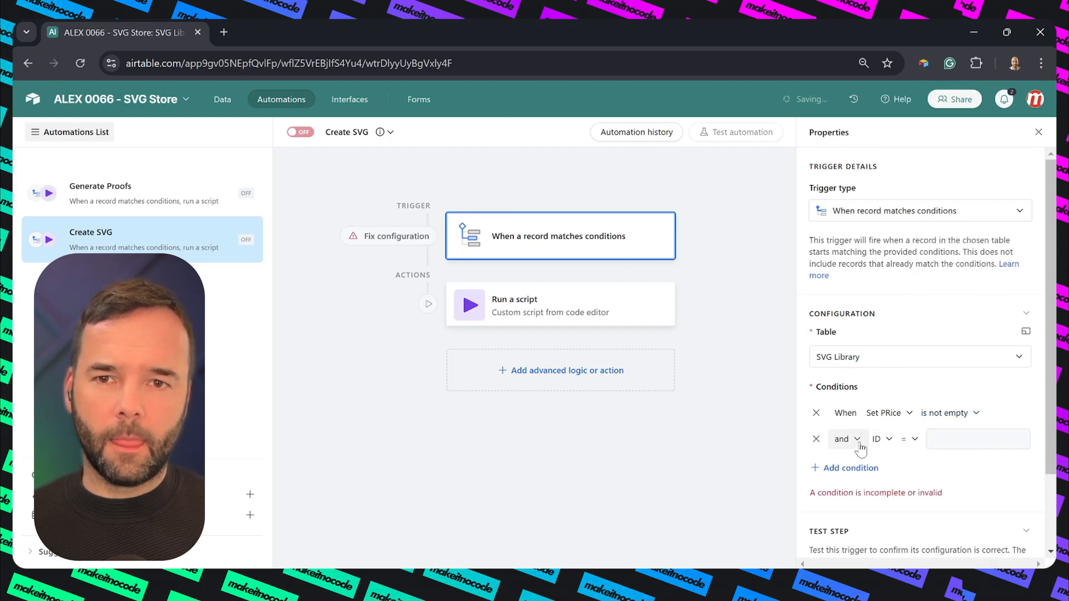
{"action": "left_click", "coordinate": [882, 441]}
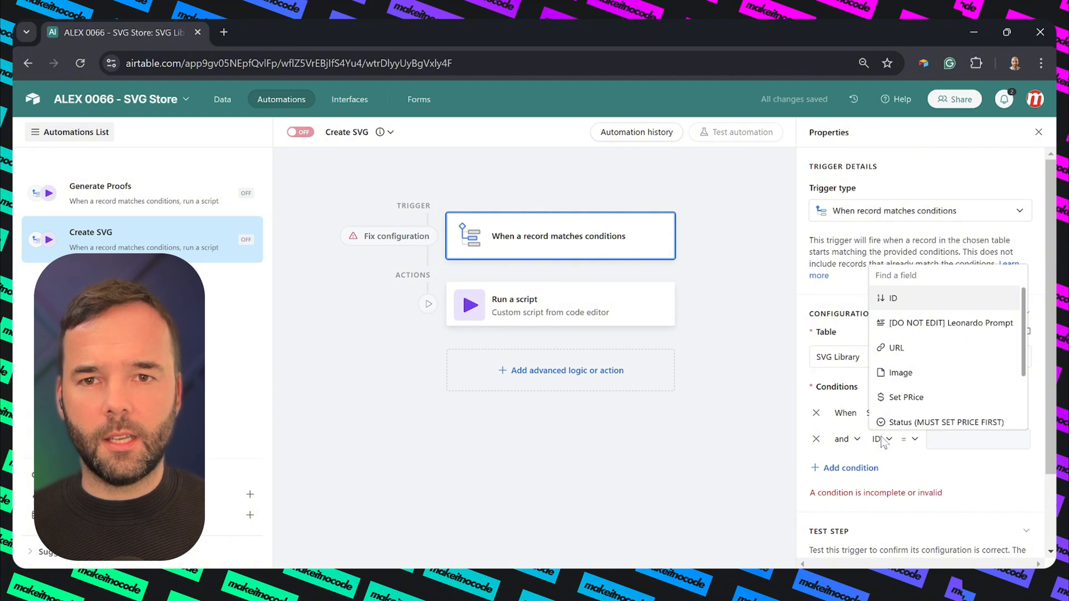
{"action": "left_click", "coordinate": [908, 423]}
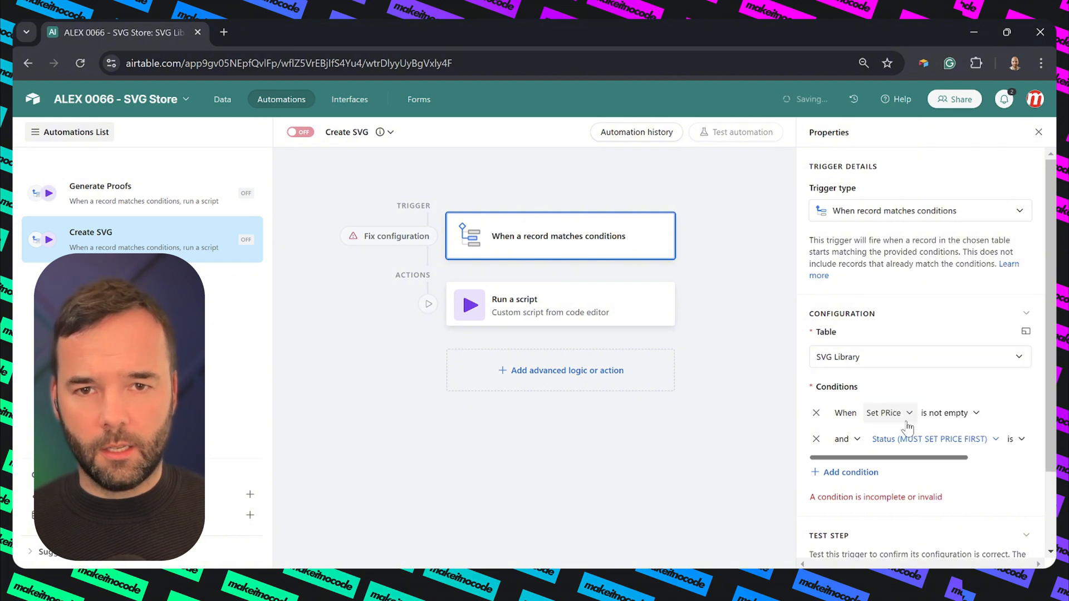
{"action": "left_click", "coordinate": [1011, 439]}
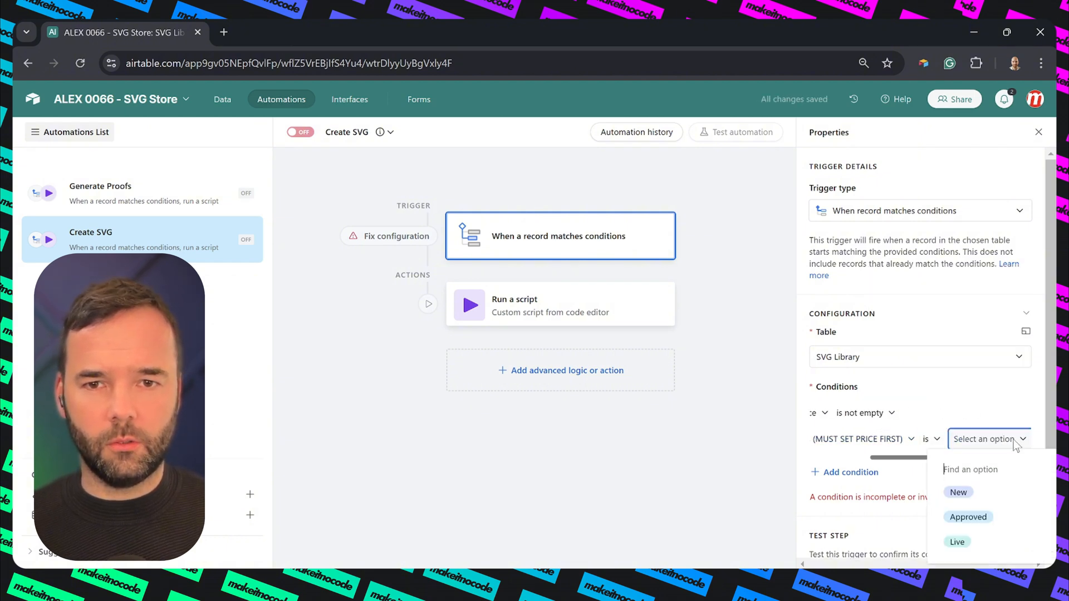
{"action": "left_click", "coordinate": [969, 517]}
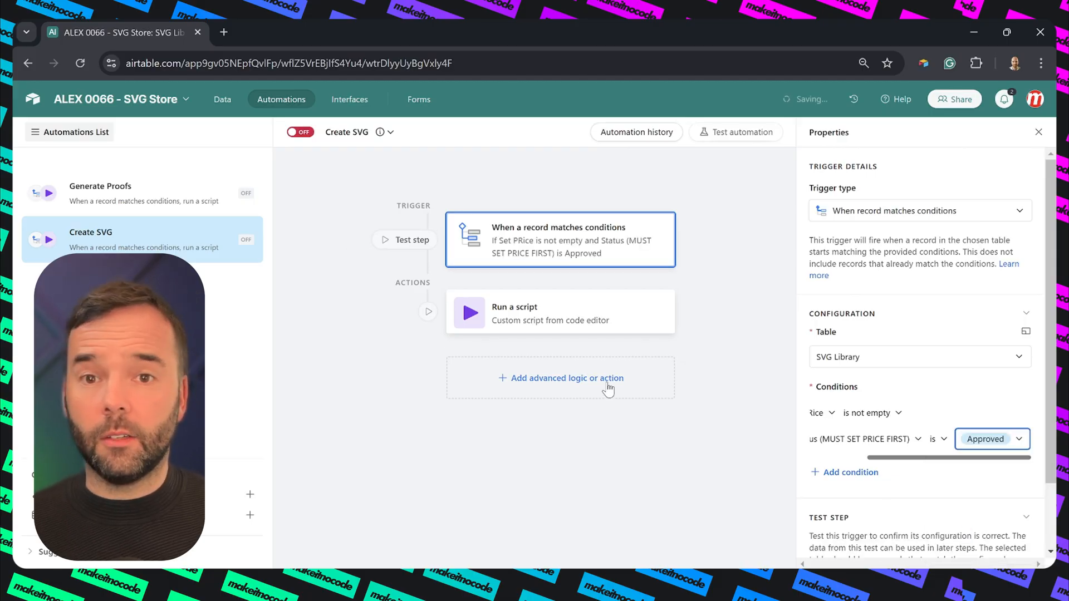
{"action": "left_click", "coordinate": [504, 454]}
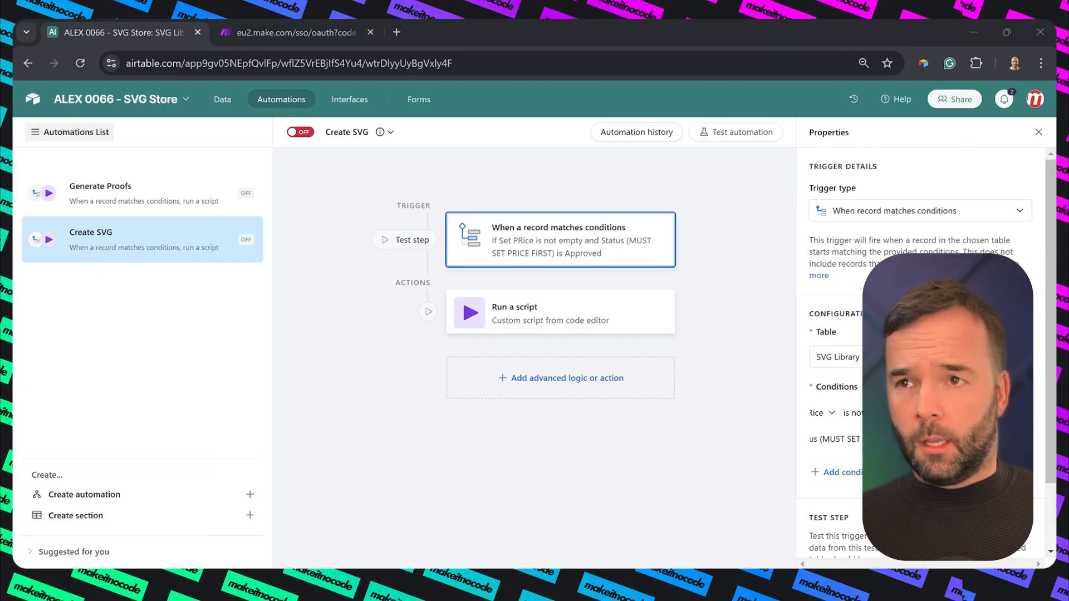
Create a blank table in the base from scratch and name it "Leonardo Models"
{"action": "left_click", "coordinate": [220, 100]}
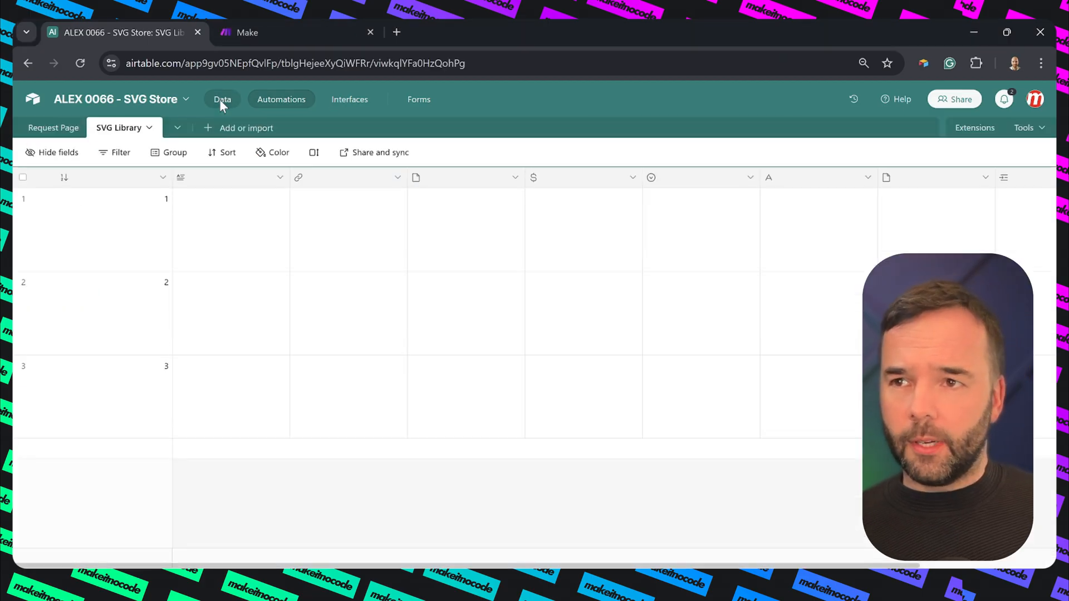
{"action": "left_click", "coordinate": [227, 129]}
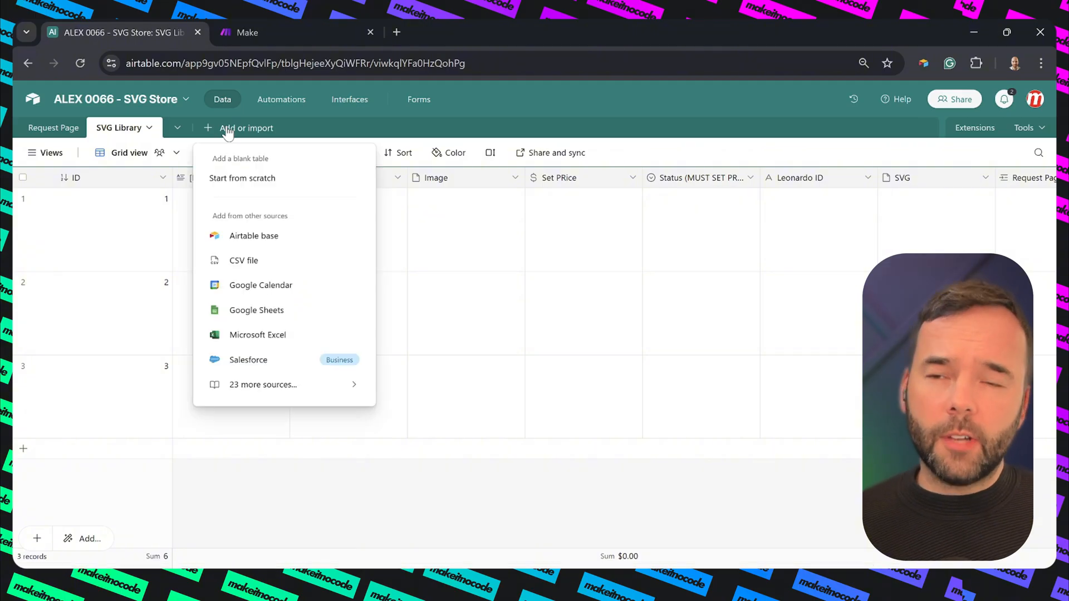
{"action": "left_click", "coordinate": [241, 179]}
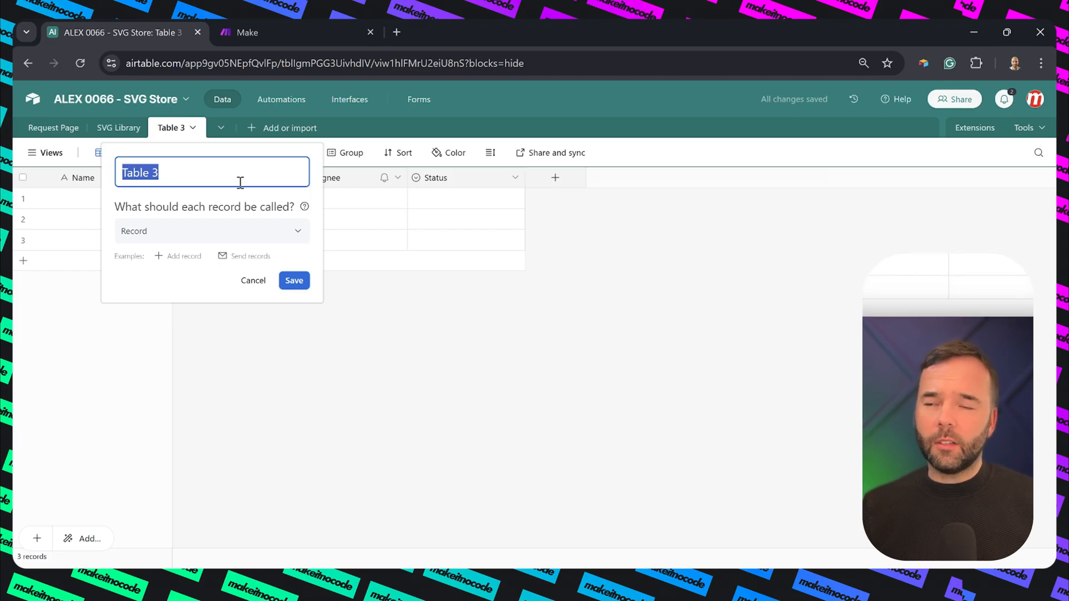
{"action": "type", "text": "Leo"}
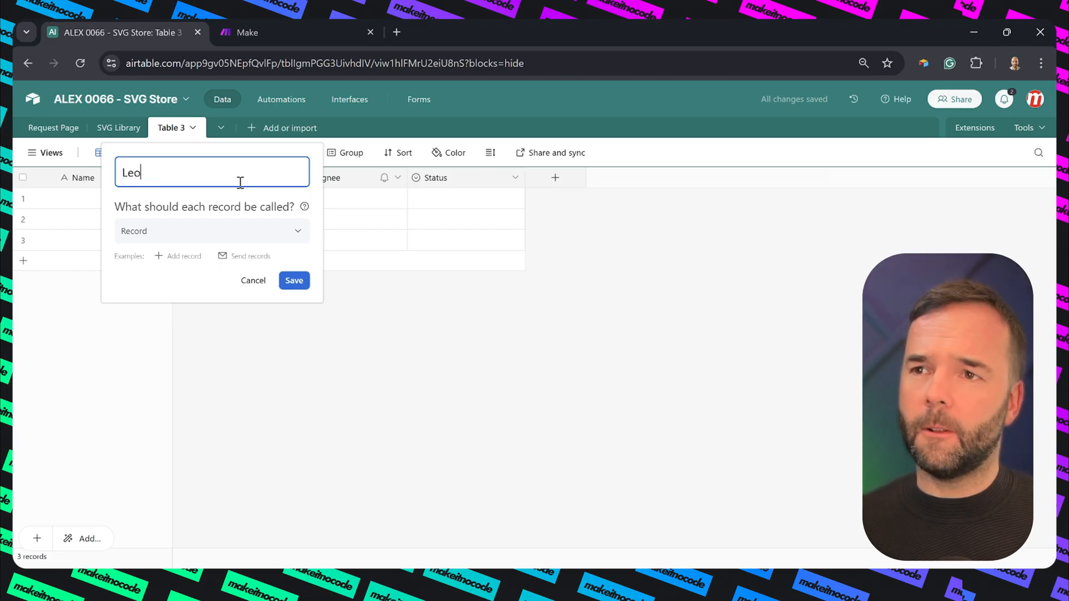
{"action": "type", "text": "nardo Mod"}
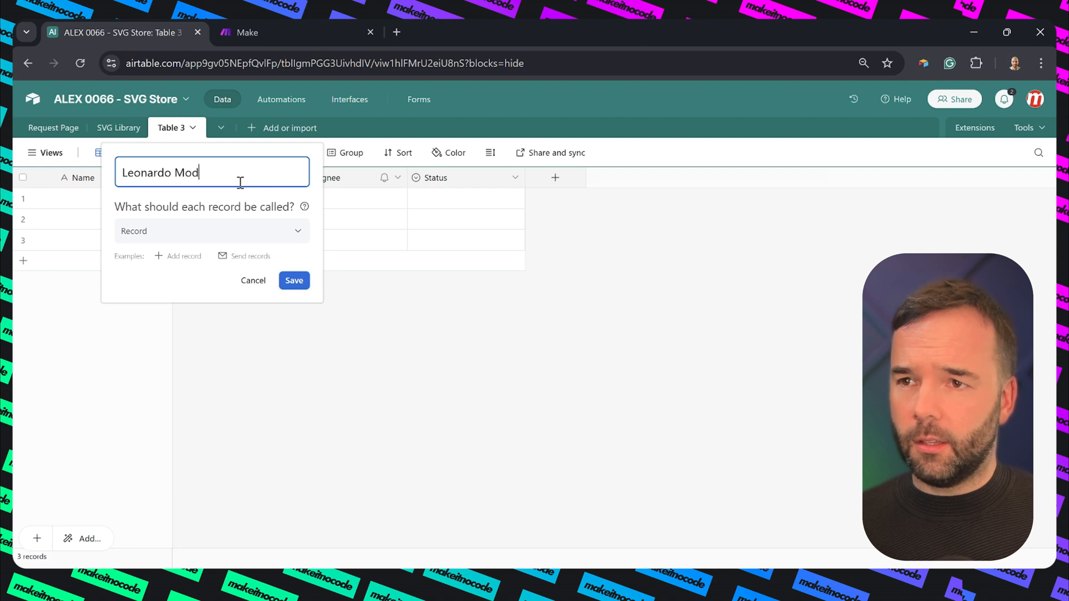
{"action": "type", "text": "els"}
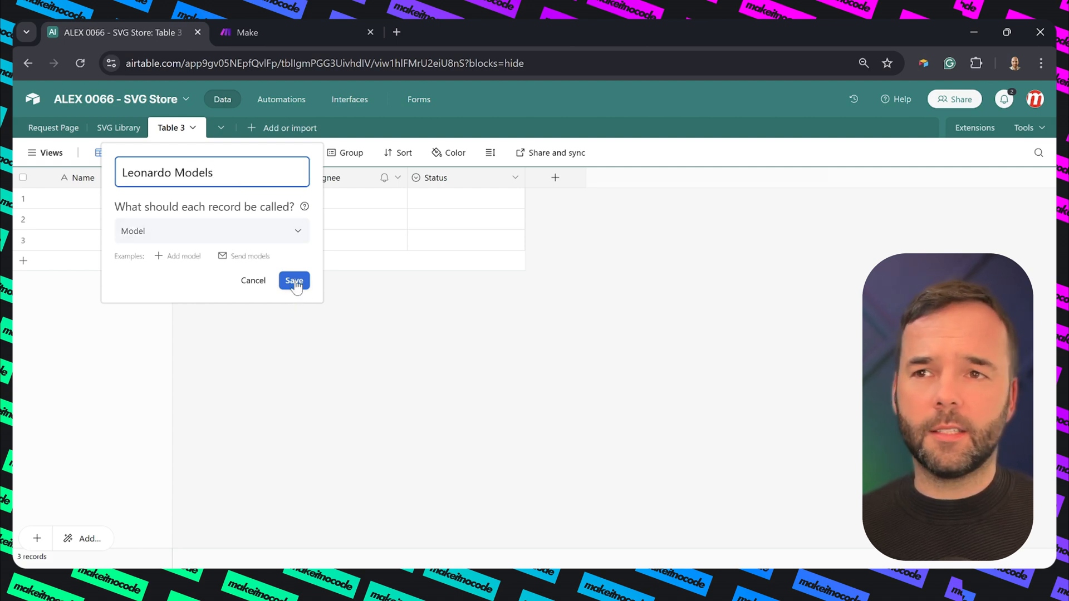
{"action": "left_click", "coordinate": [294, 281]}
Delete the default Notes, Assignee and Status fields from the Leonardo Models table
{"action": "left_click", "coordinate": [231, 178]}
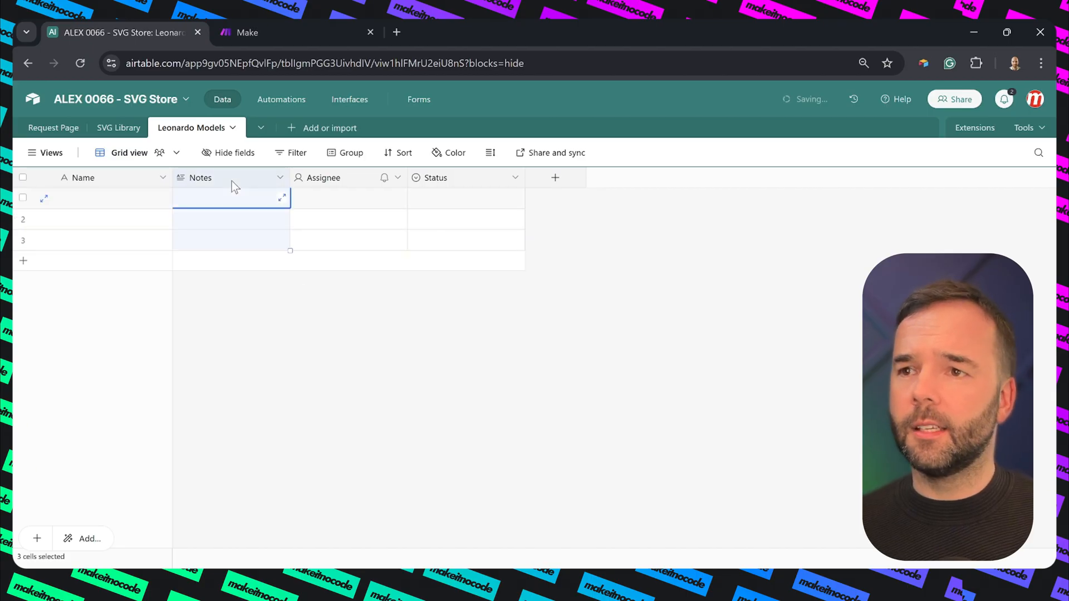
{"action": "key", "text": "shift+Right"}
{"action": "key", "text": "shift+Right"}
{"action": "right_click", "coordinate": [232, 182]}
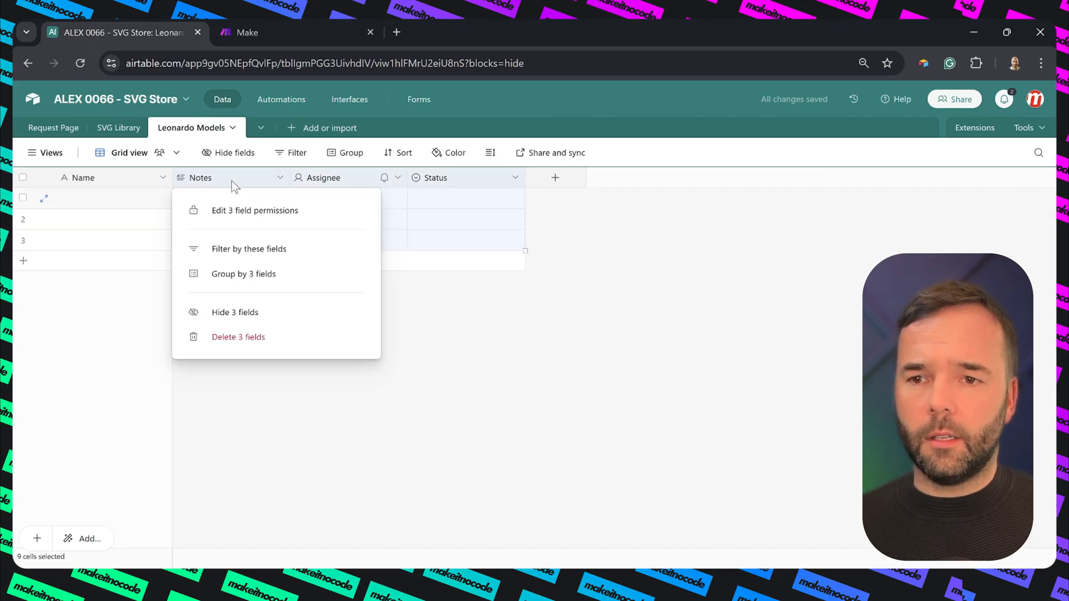
{"action": "left_click", "coordinate": [244, 337]}
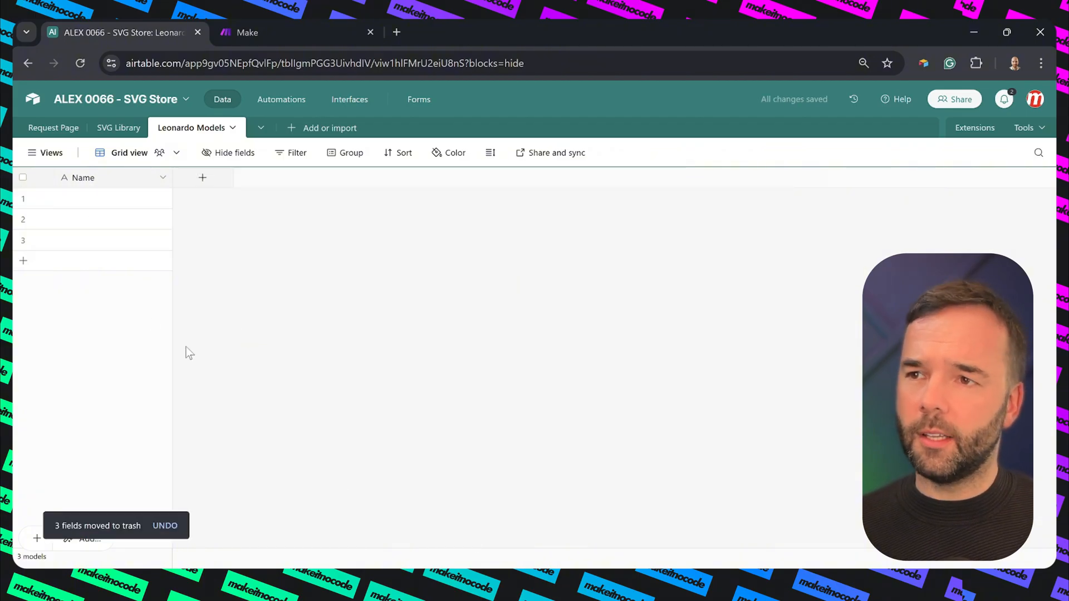
Delete all the empty default records from the Leonardo Models table
{"action": "left_click", "coordinate": [94, 245]}
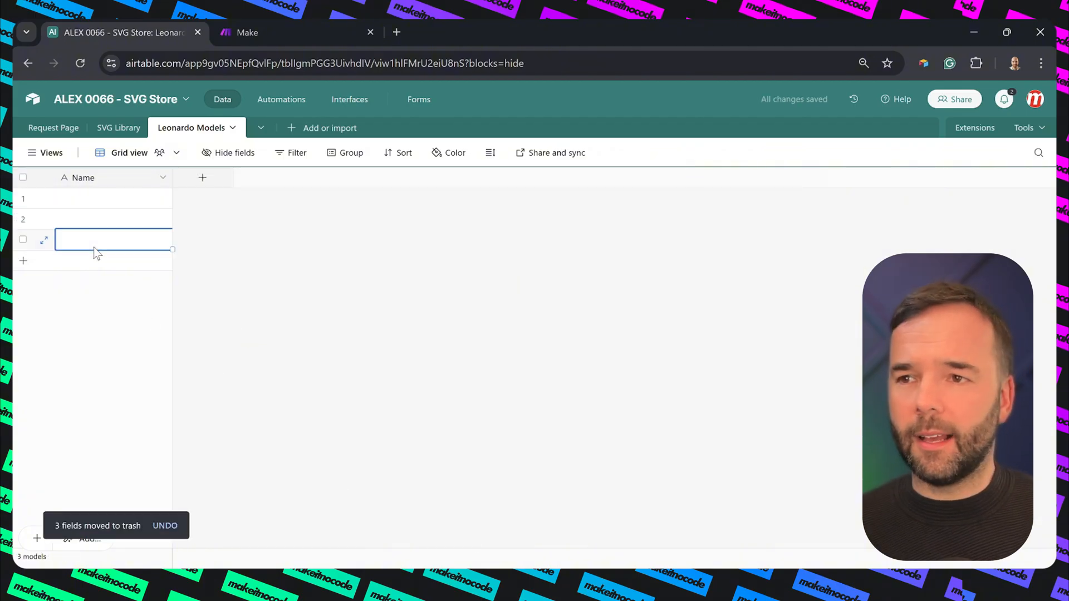
{"action": "left_click", "coordinate": [22, 178]}
{"action": "right_click", "coordinate": [83, 218]}
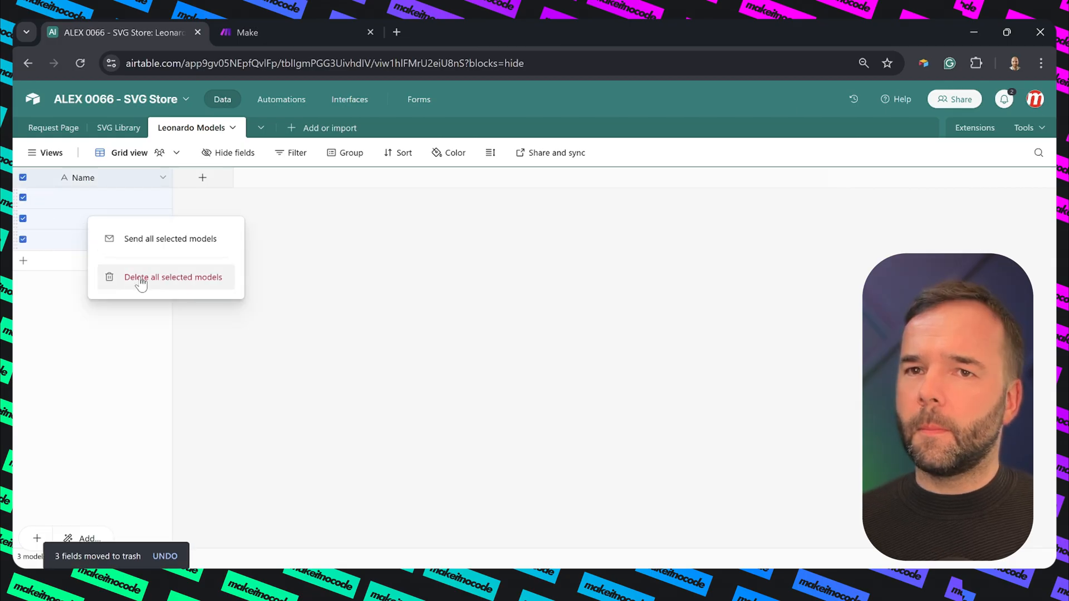
{"action": "left_click", "coordinate": [142, 278]}
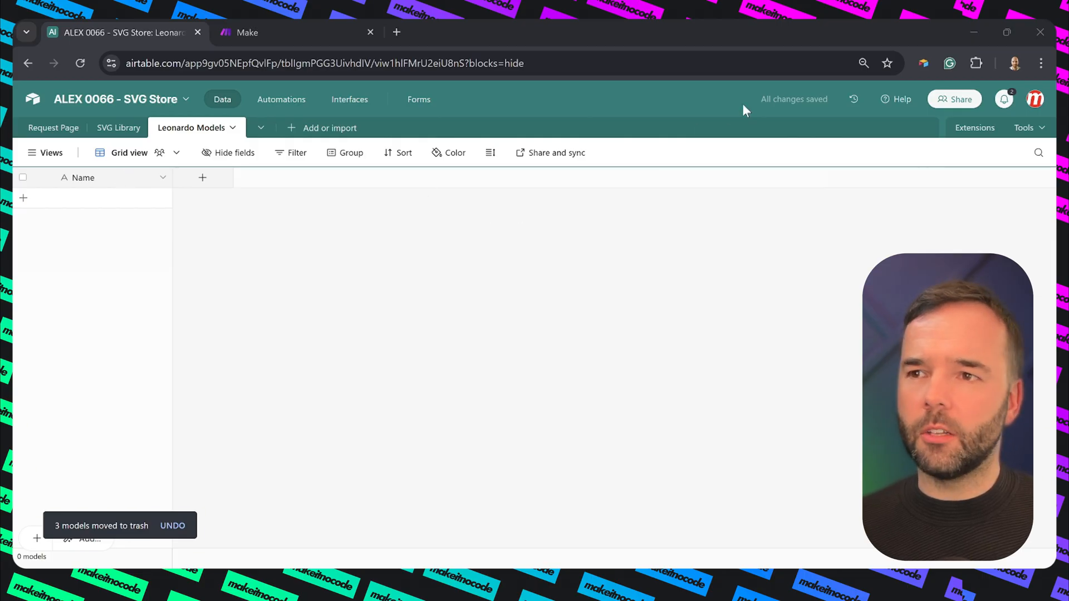
Rename the Leonardo Models table's primary field to "Model", keeping it as single line text
{"action": "left_click", "coordinate": [974, 25]}
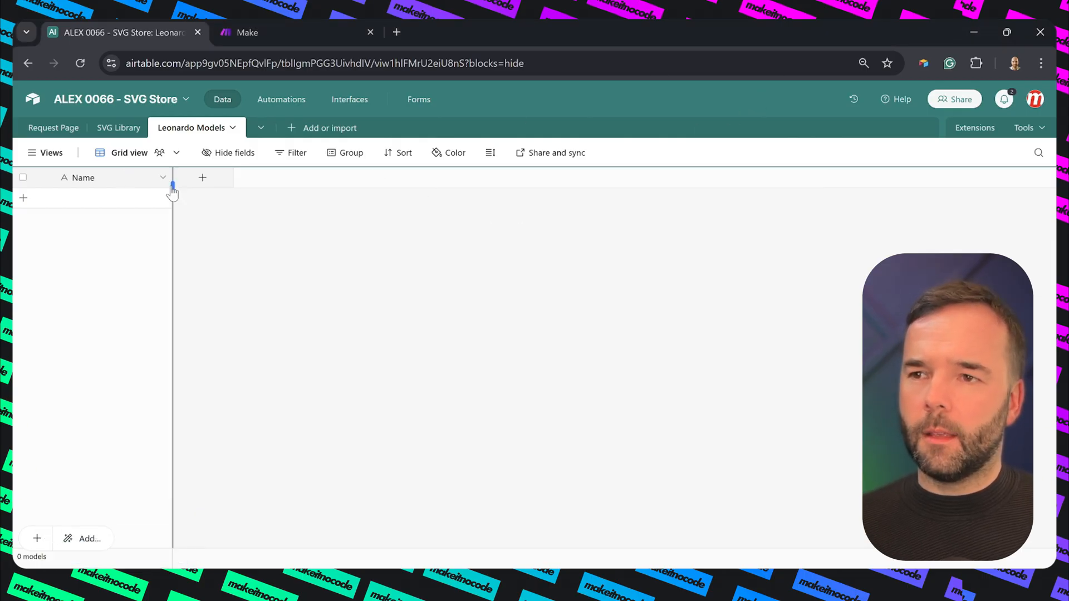
{"action": "double_click", "coordinate": [125, 185]}
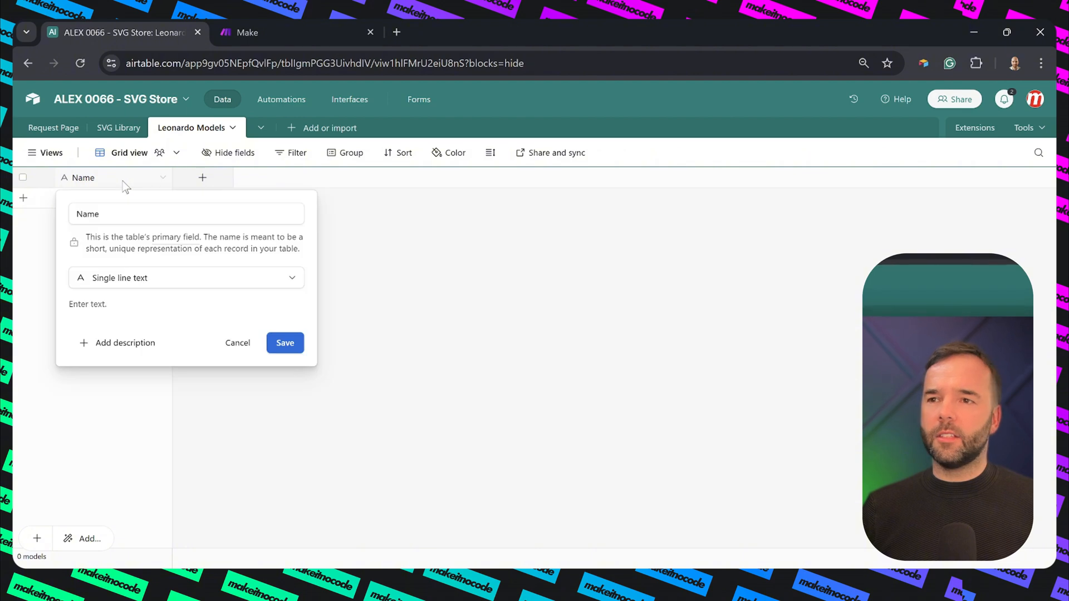
{"action": "double_click", "coordinate": [126, 216]}
{"action": "type", "text": "Model"}
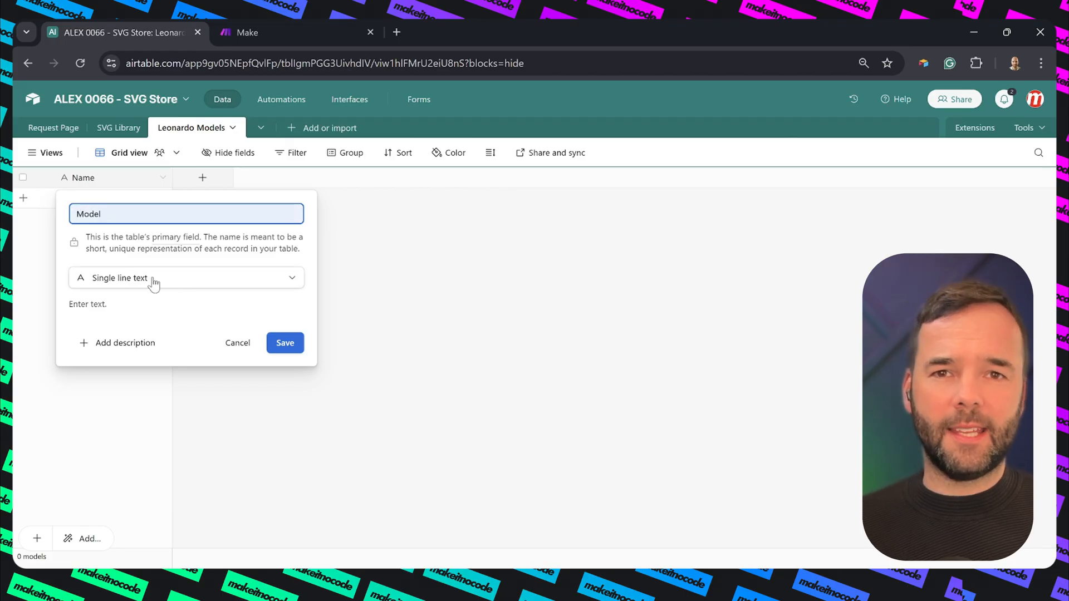
{"action": "left_click", "coordinate": [285, 342]}
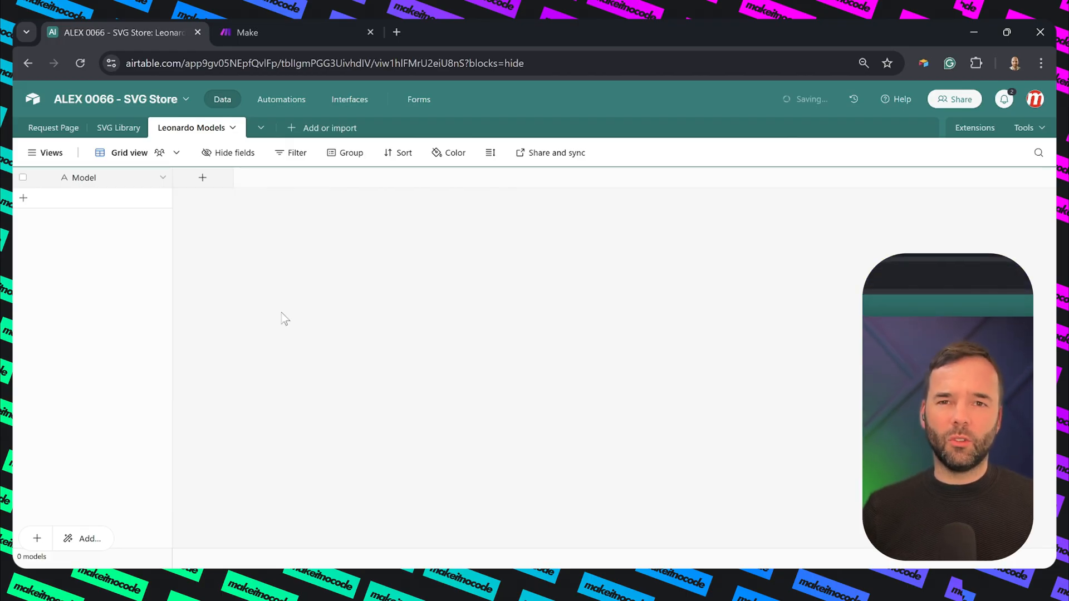
Add an attachment field named "Image" to the Leonardo Models table
{"action": "left_click", "coordinate": [204, 178]}
{"action": "type", "text": "Im"}
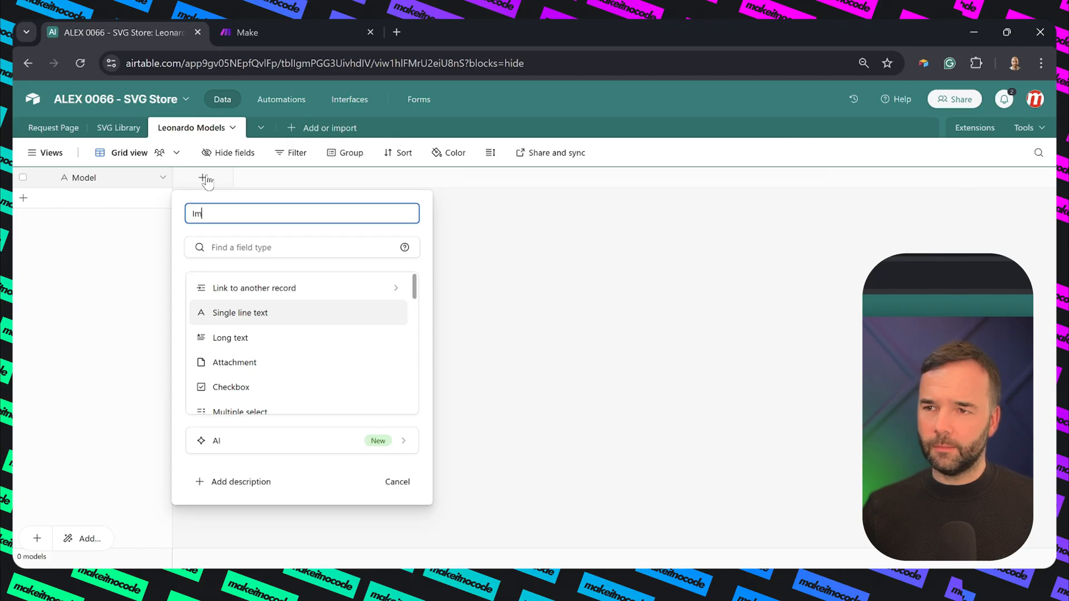
{"action": "type", "text": "G"}
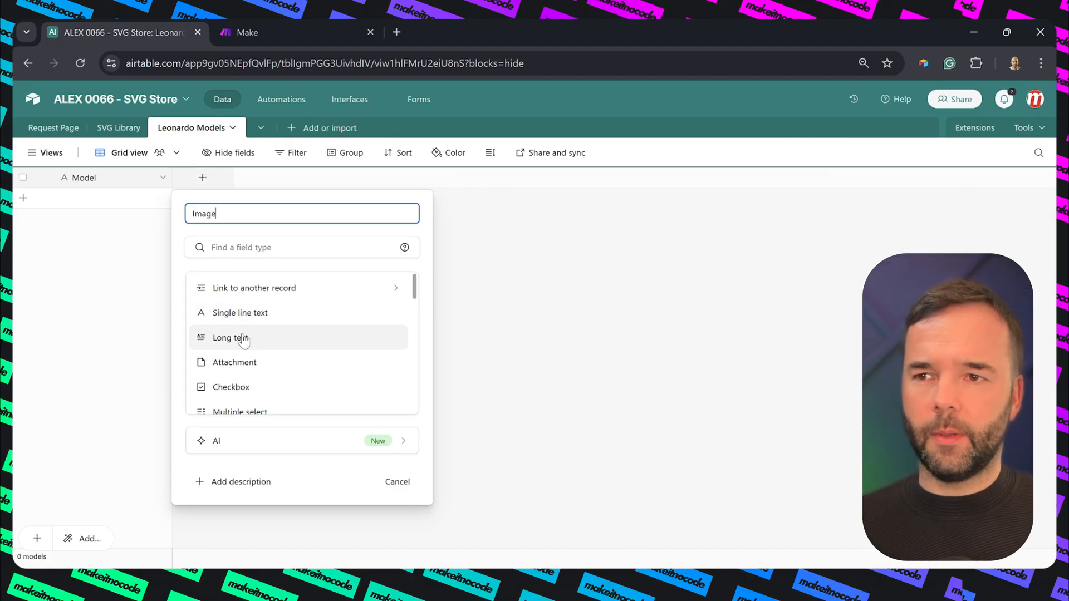
{"action": "left_click", "coordinate": [243, 363]}
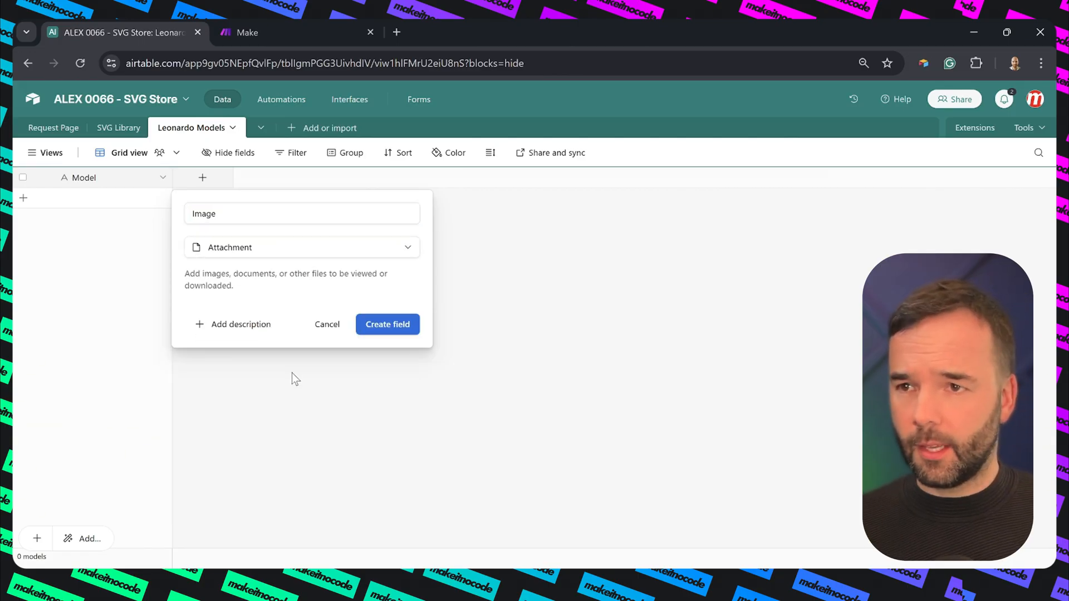
{"action": "left_click", "coordinate": [383, 329]}
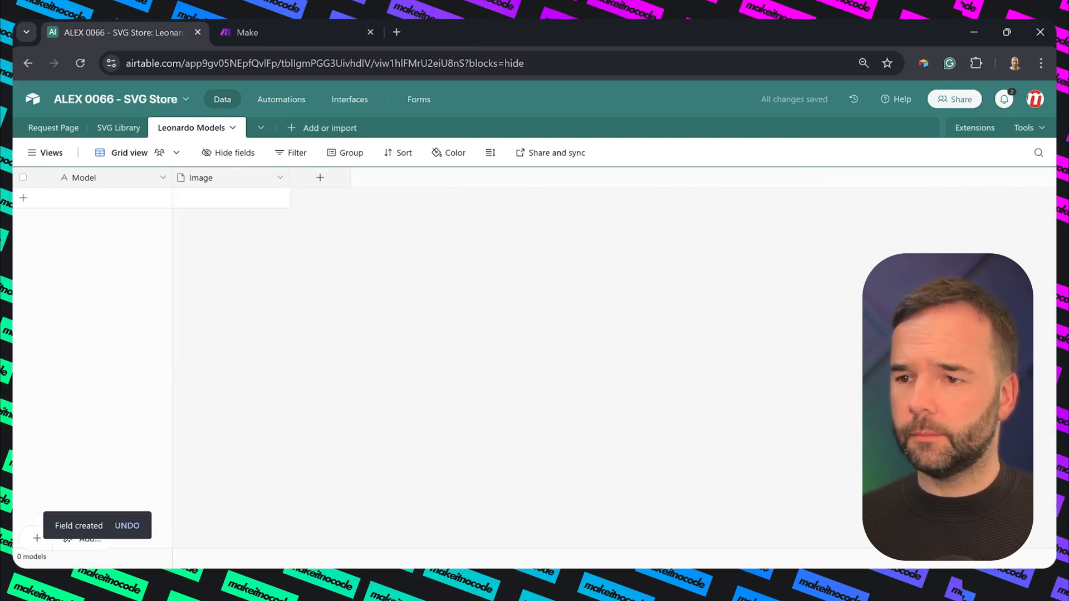
Add a single line text field named "Description" to the Leonardo Models table
{"action": "left_click", "coordinate": [591, 546]}
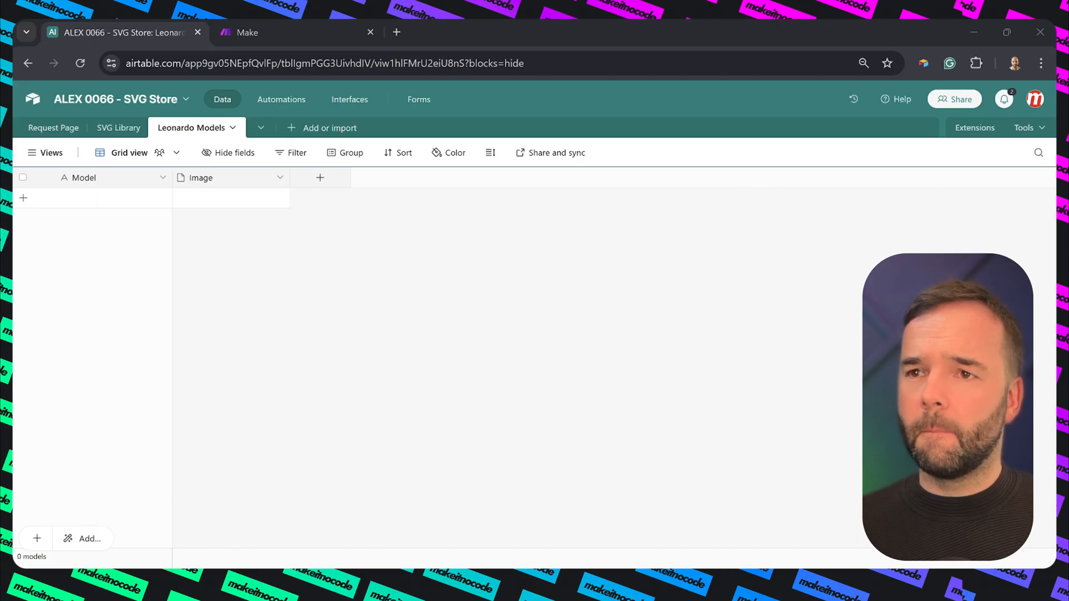
{"action": "left_click", "coordinate": [320, 256]}
{"action": "left_click", "coordinate": [321, 179]}
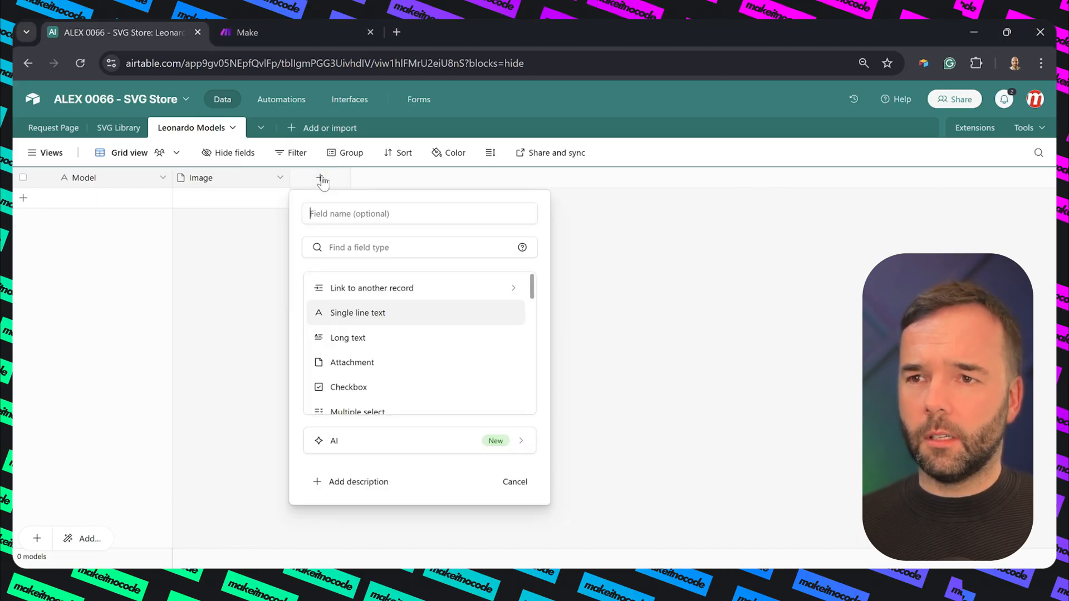
{"action": "type", "text": "Description"}
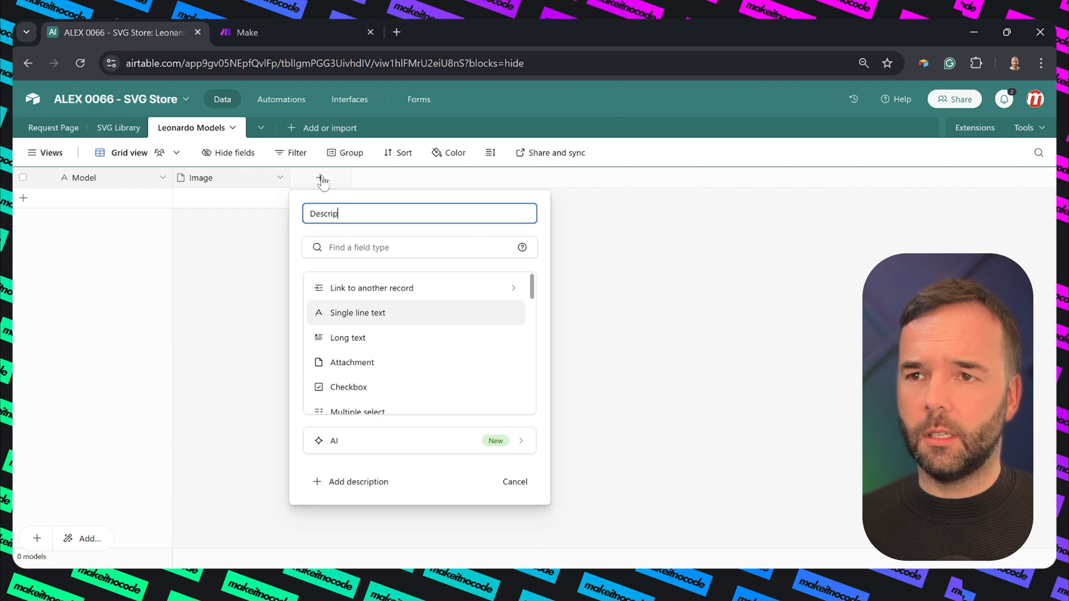
{"action": "left_click", "coordinate": [353, 315]}
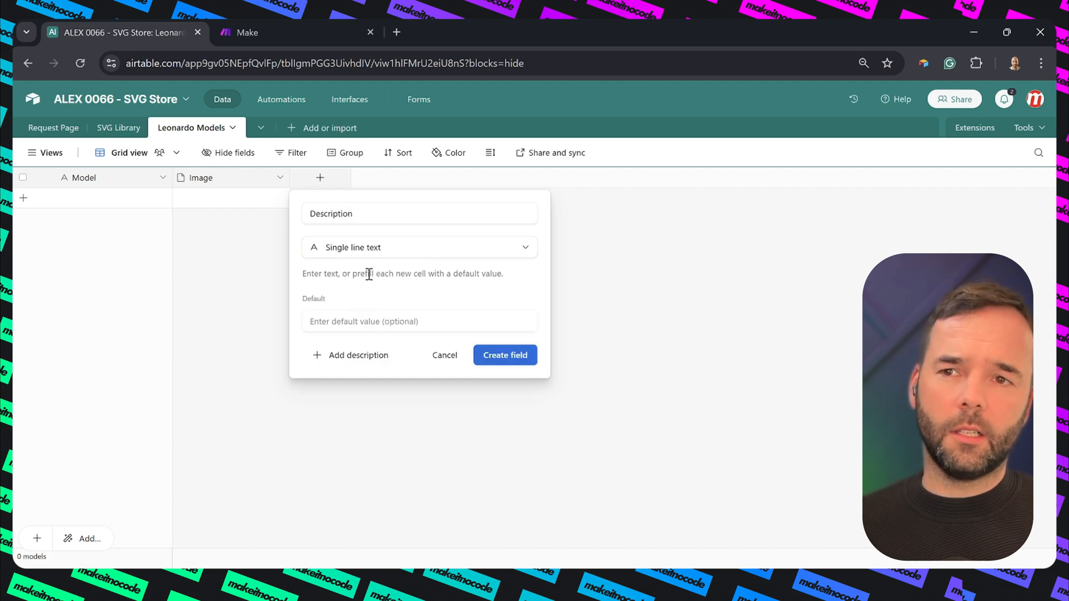
{"action": "left_click", "coordinate": [513, 361]}
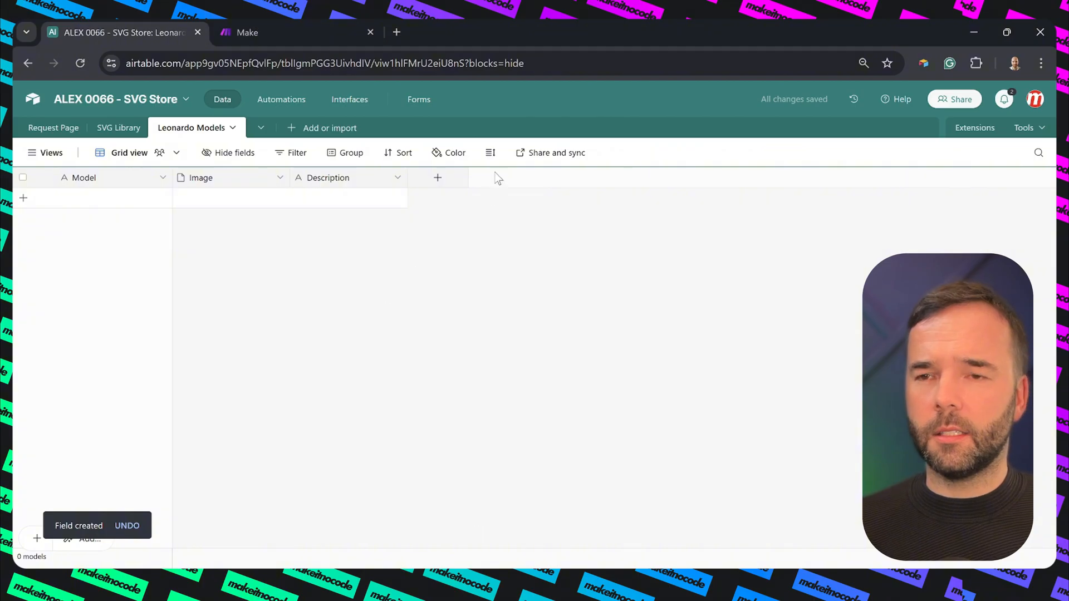
Add a single line text field named "ID" to the Leonardo Models table
{"action": "left_click", "coordinate": [441, 181]}
{"action": "type", "text": "ID"}
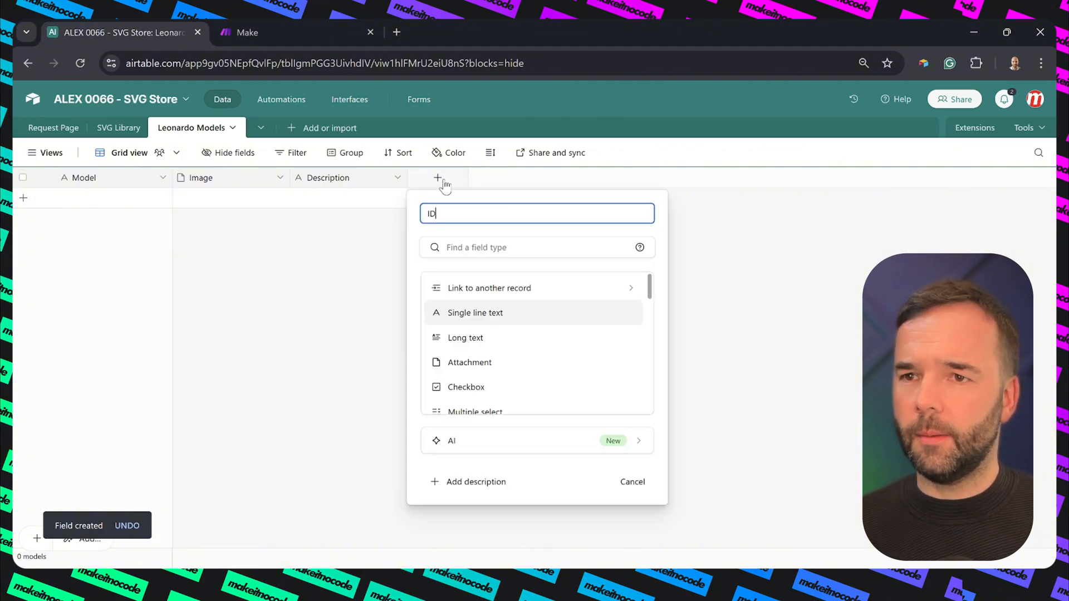
{"action": "left_click", "coordinate": [468, 315]}
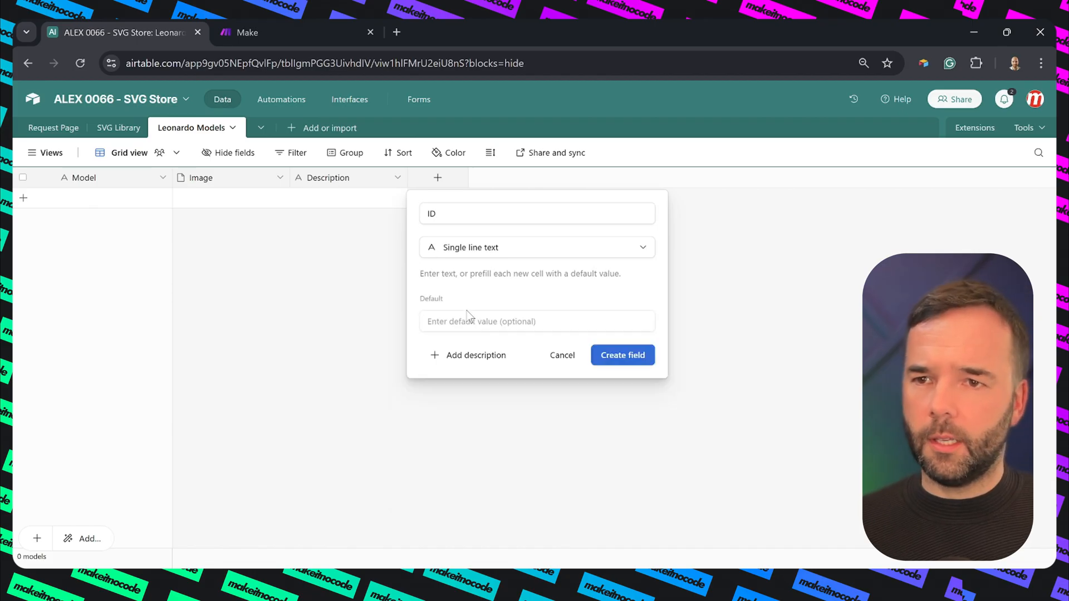
{"action": "left_click", "coordinate": [622, 356]}
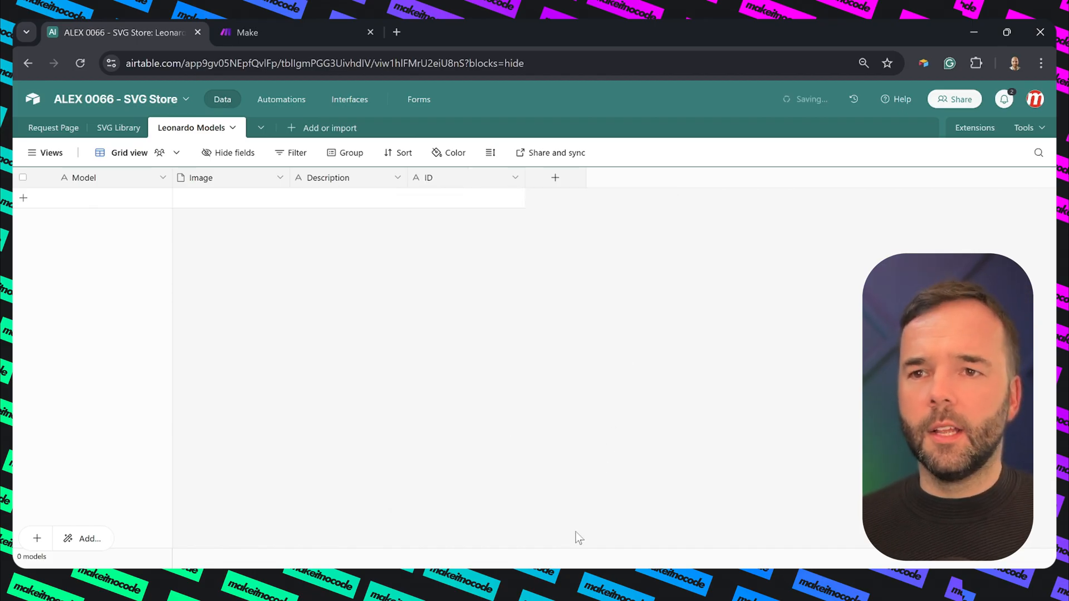
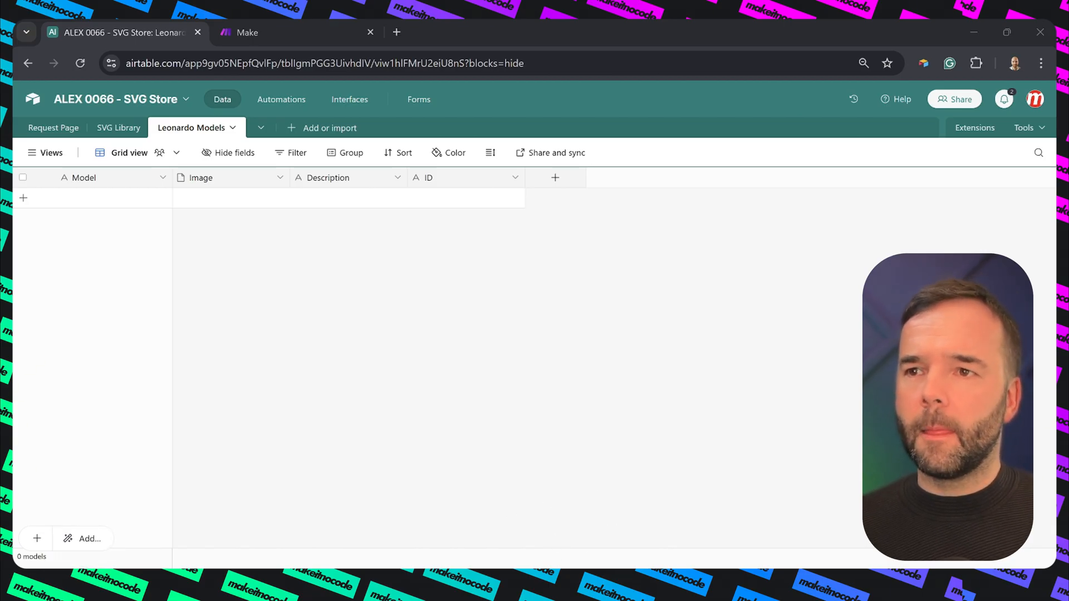
Switch to Make and create a new scenario with a Leonardo.Ai "Make an API Call" module using the MakeItNoCode connection
{"action": "left_click", "coordinate": [290, 31]}
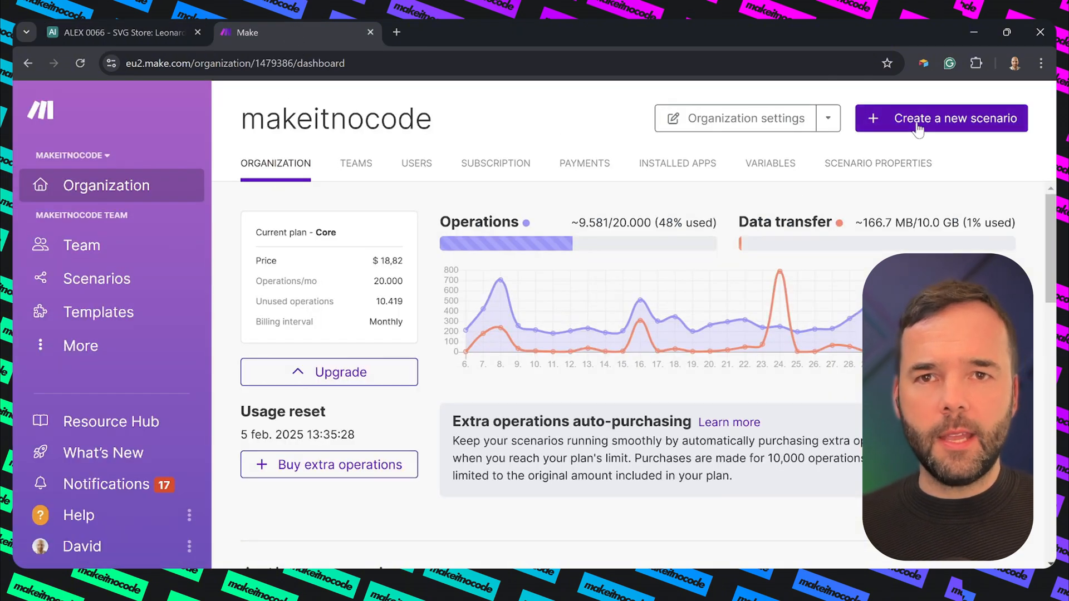
{"action": "left_click", "coordinate": [917, 128]}
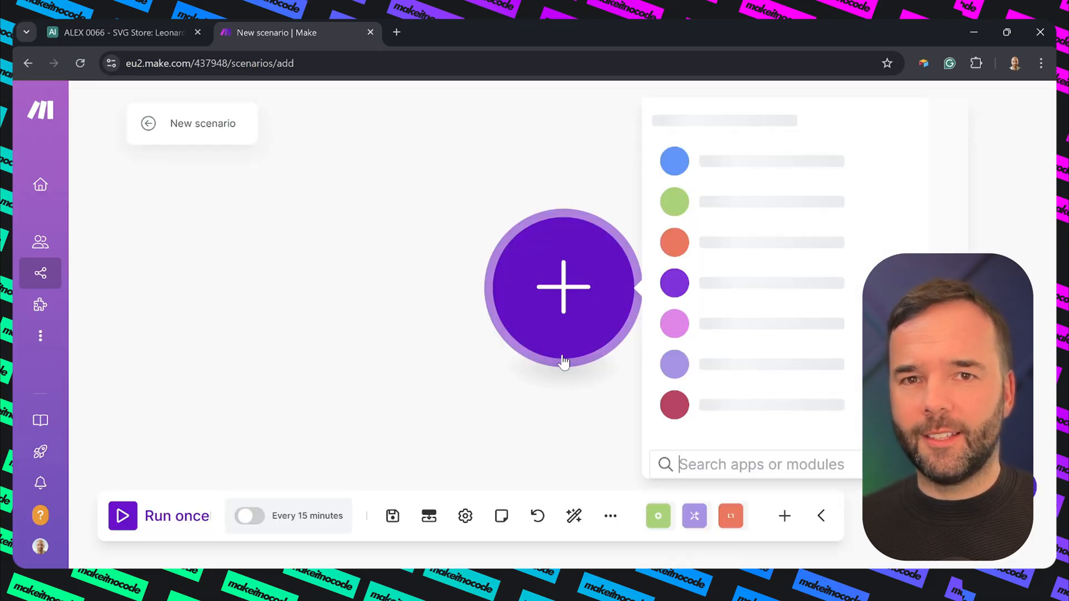
{"action": "type", "text": "Leonardo"}
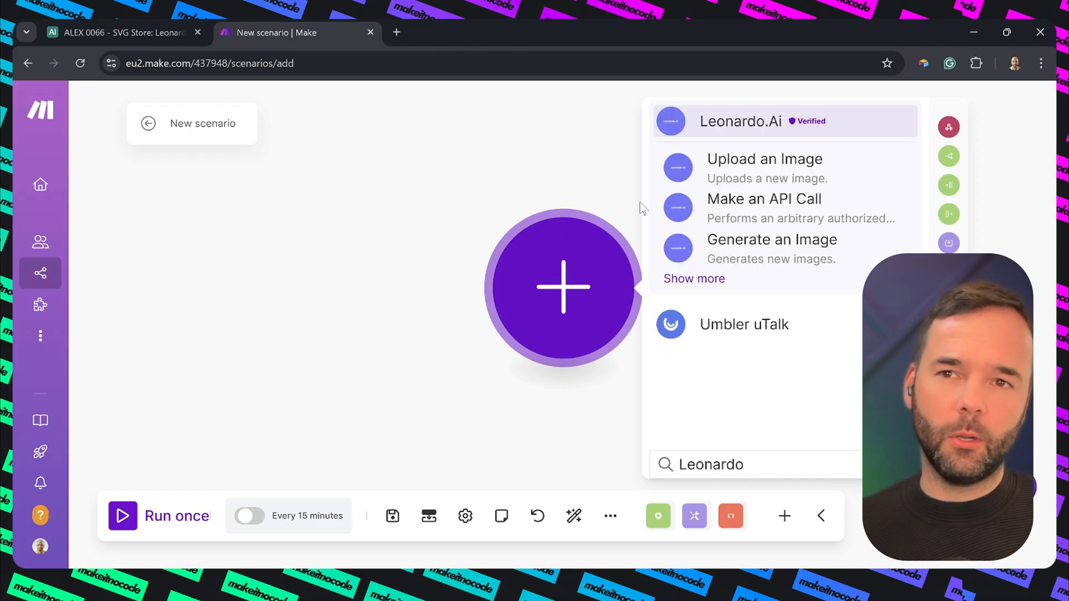
{"action": "left_click", "coordinate": [733, 207]}
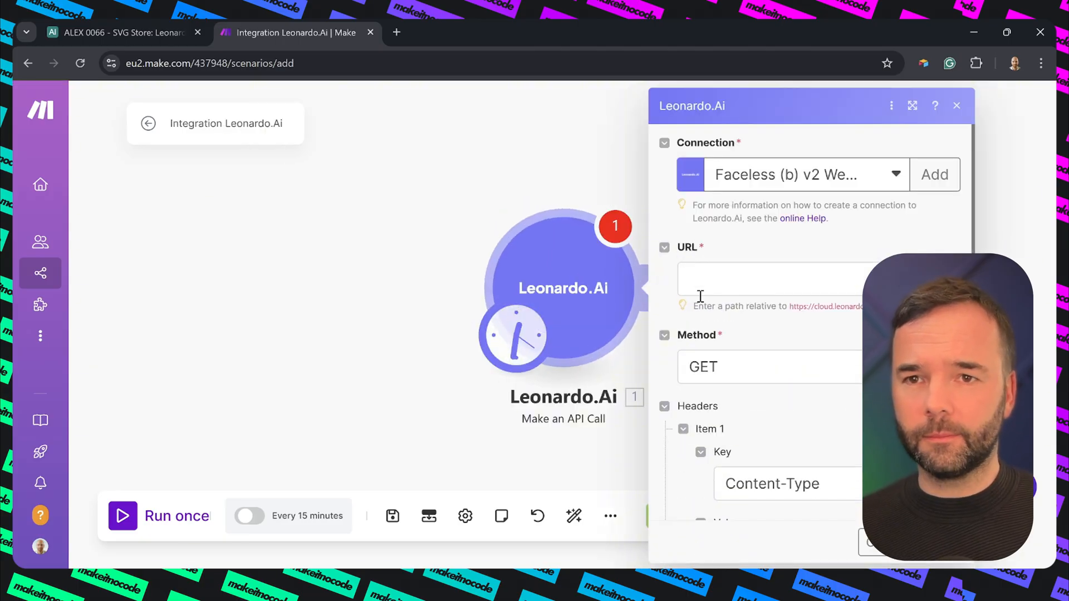
{"action": "left_click", "coordinate": [858, 177]}
{"action": "left_click", "coordinate": [774, 257]}
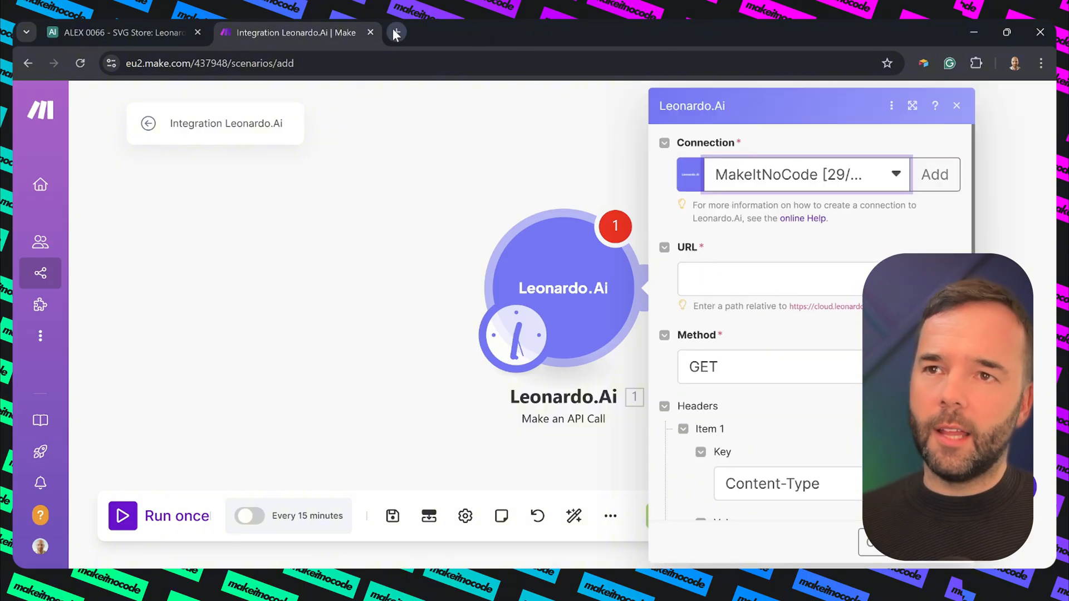
Search the web for "leonardo.ai api" in a new browser tab and open Leonardo's API documentation from its API page
{"action": "left_click", "coordinate": [395, 33]}
{"action": "type", "text": "loen"}
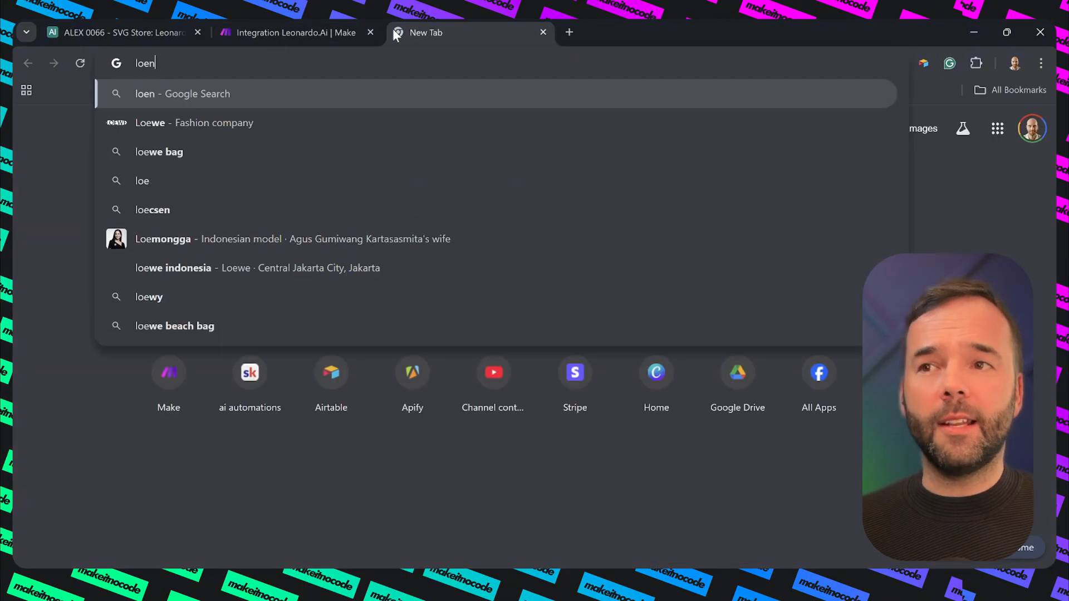
{"action": "key", "text": "BackSpace"}
{"action": "key", "text": "BackSpace"}
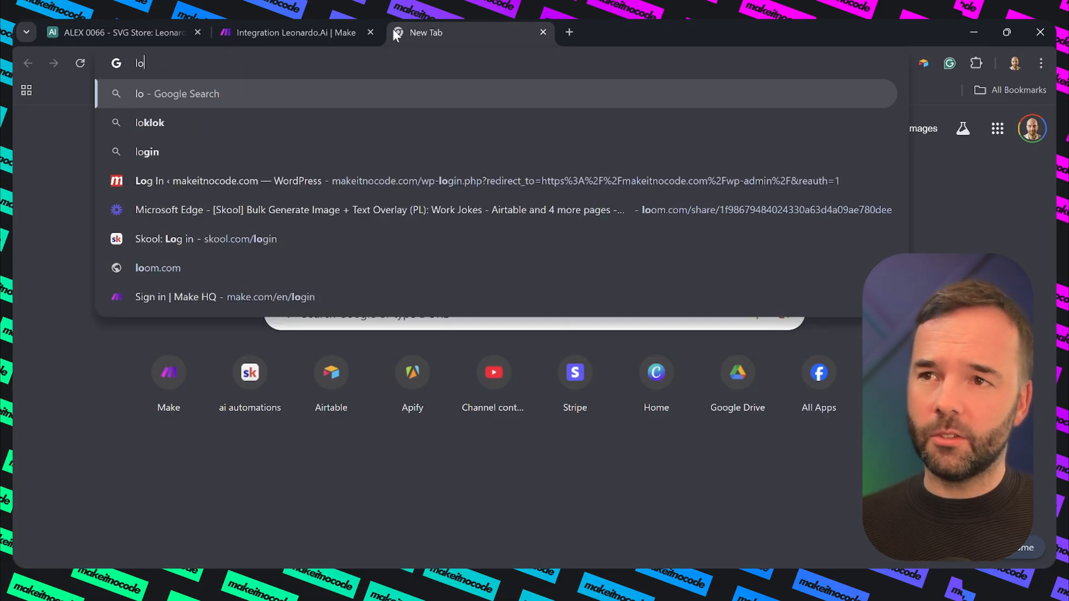
{"action": "key", "text": "BackSpace"}
{"action": "type", "text": "eon"}
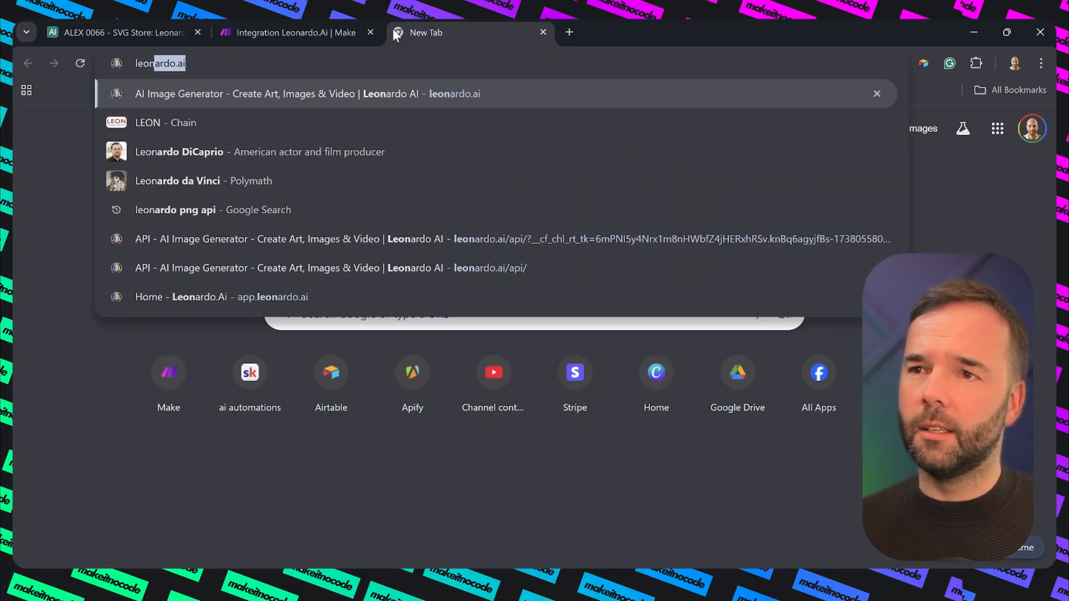
{"action": "key", "text": "Right"}
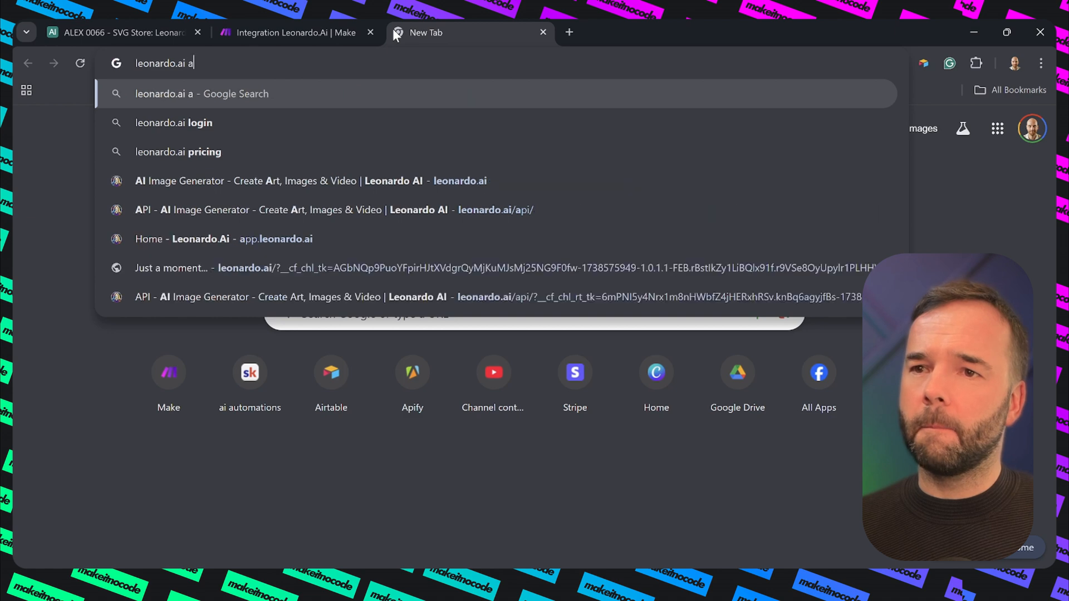
{"action": "type", "text": "api"}
{"action": "key", "text": "Return"}
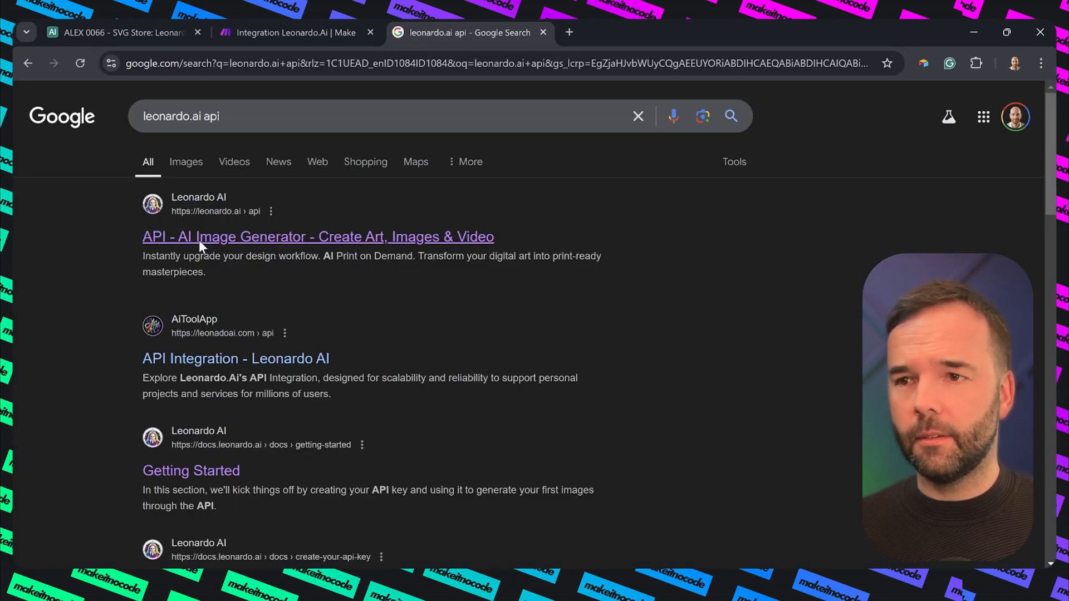
{"action": "left_click", "coordinate": [199, 240]}
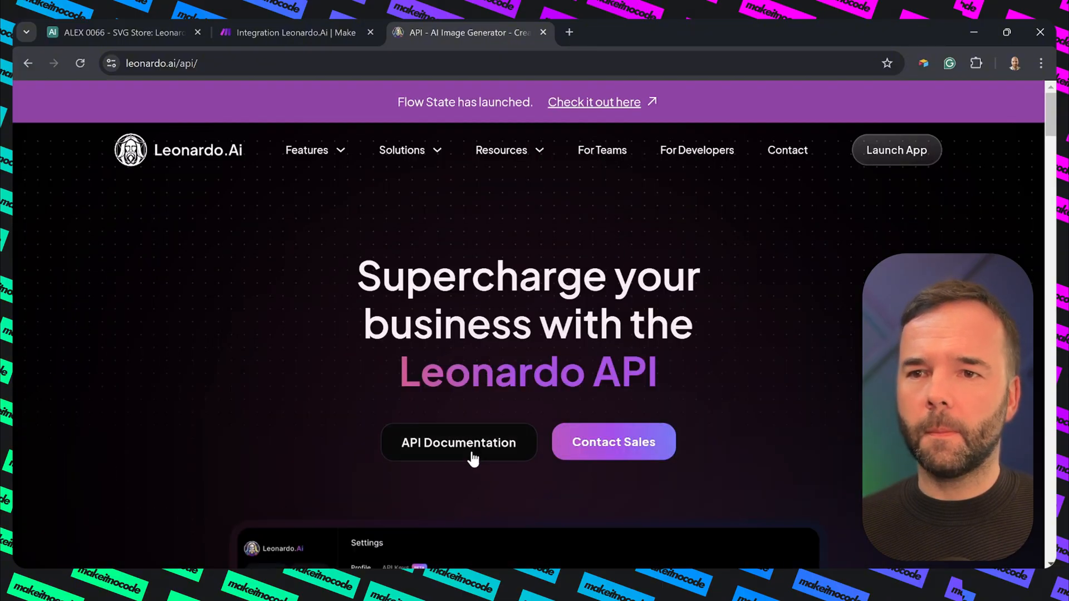
{"action": "left_click", "coordinate": [474, 452]}
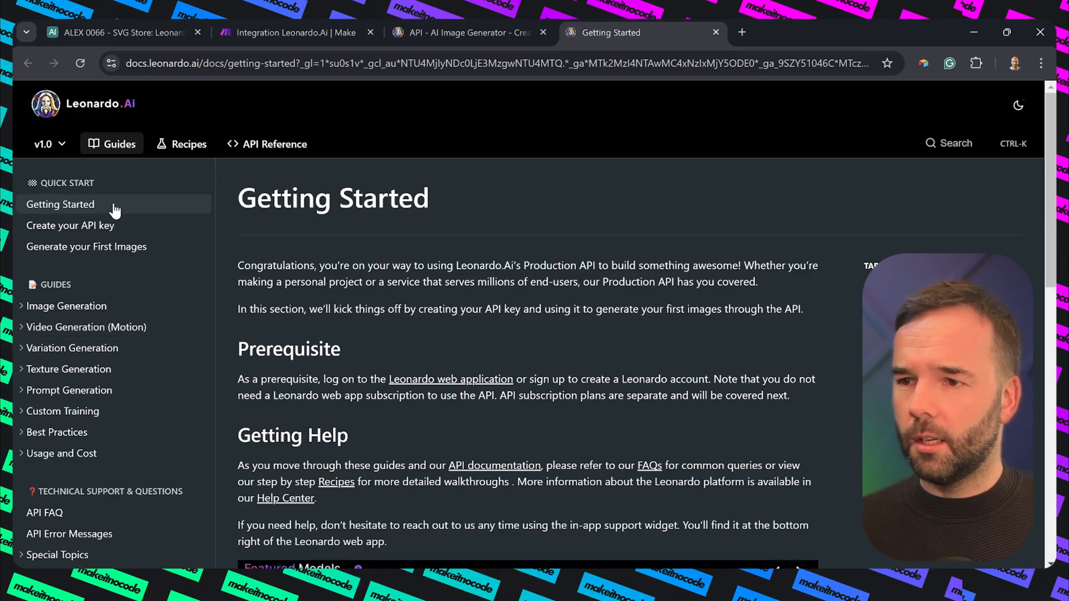
Open the List Platform Models endpoint in the API reference and copy the path "/v1/platformModels" from its URL
{"action": "left_click", "coordinate": [267, 149]}
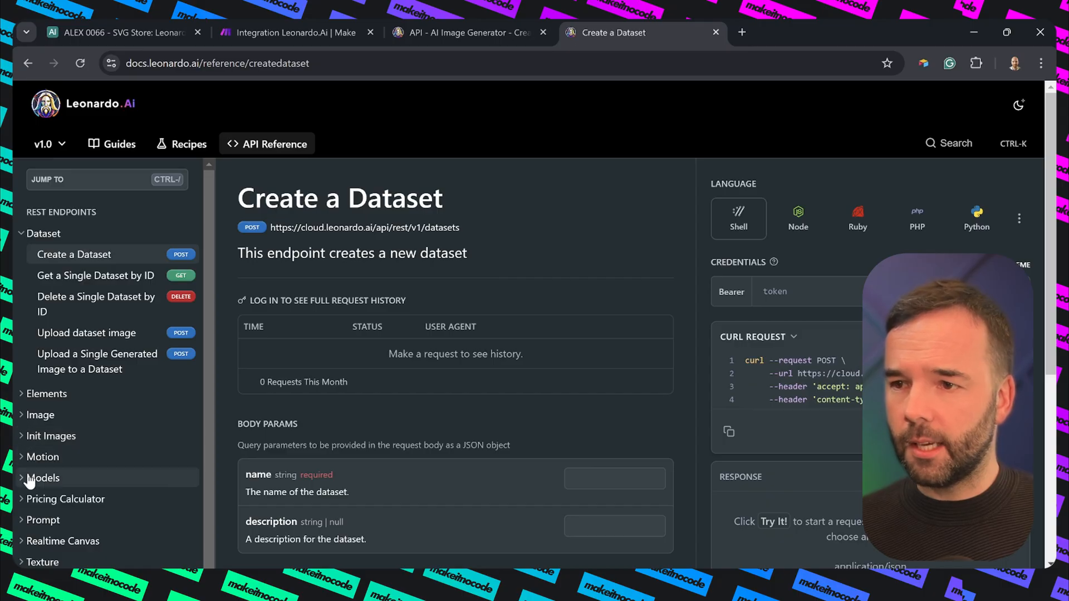
{"action": "left_click", "coordinate": [23, 479]}
{"action": "scroll", "coordinate": [106, 501], "scroll_direction": "down", "scroll_amount": 2}
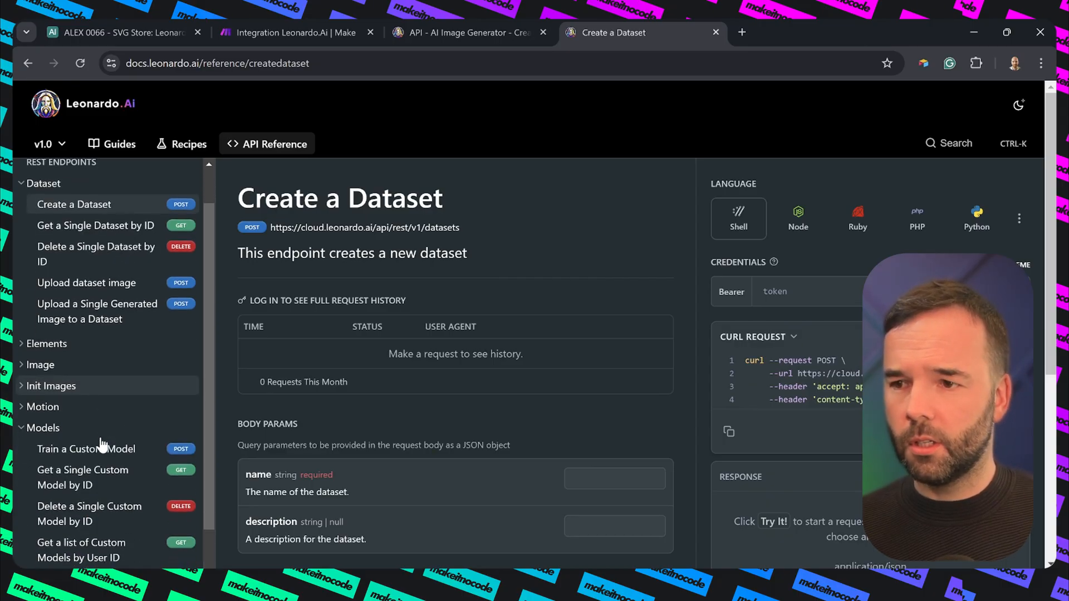
{"action": "scroll", "coordinate": [101, 444], "scroll_direction": "down", "scroll_amount": 1}
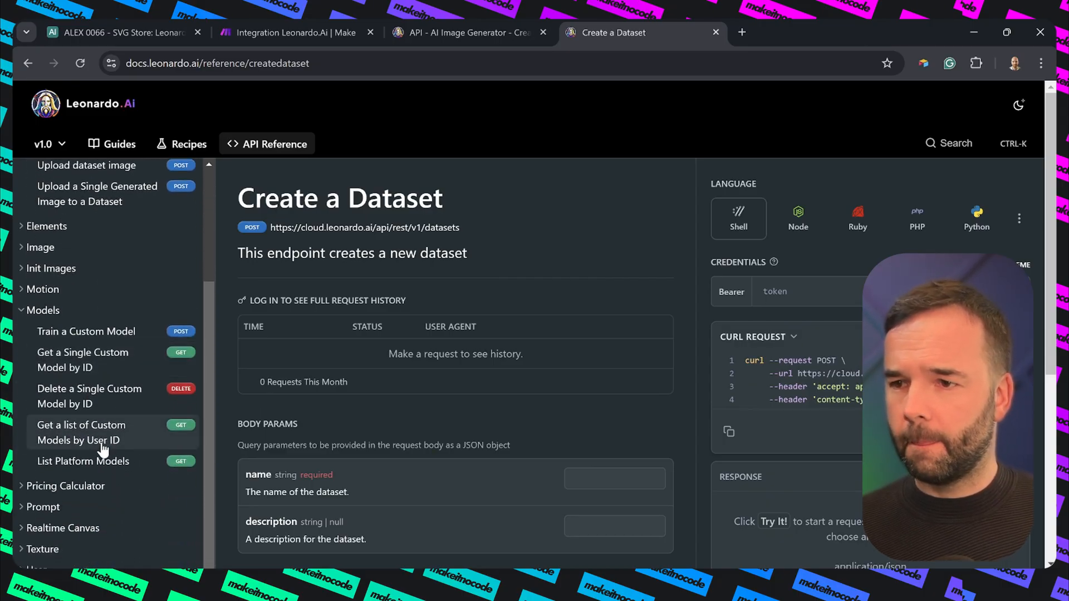
{"action": "left_click", "coordinate": [102, 462]}
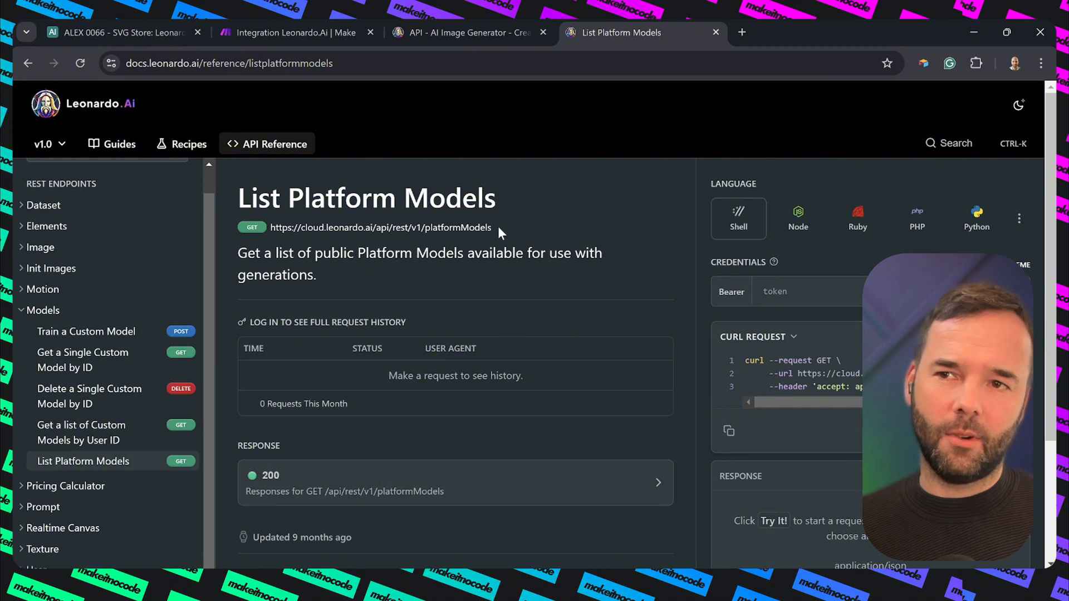
{"action": "left_click_drag", "start_coordinate": [496, 228], "coordinate": [423, 229]}
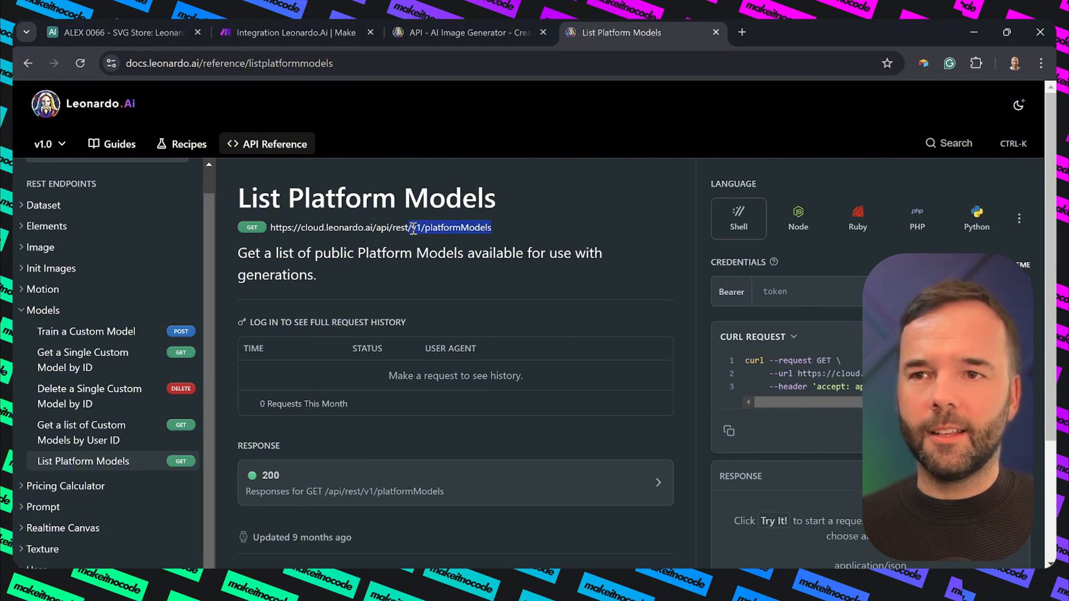
Return to the Make scenario, set the API call's URL to "/v1/platformModels" and save the module
{"action": "left_click", "coordinate": [298, 29]}
{"action": "left_click", "coordinate": [742, 282]}
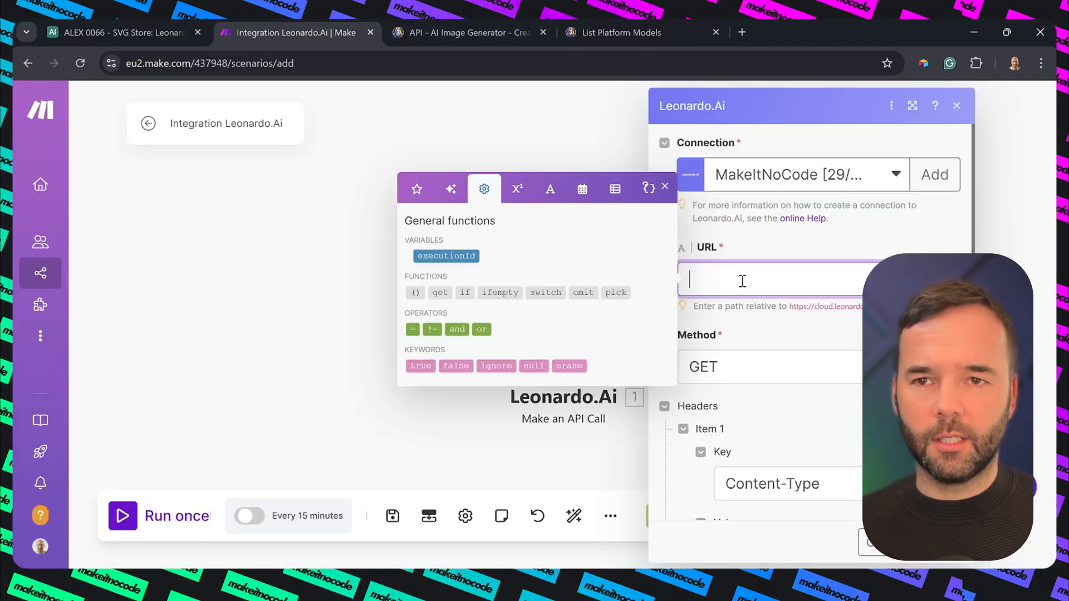
{"action": "type", "text": "/v1/platformModels"}
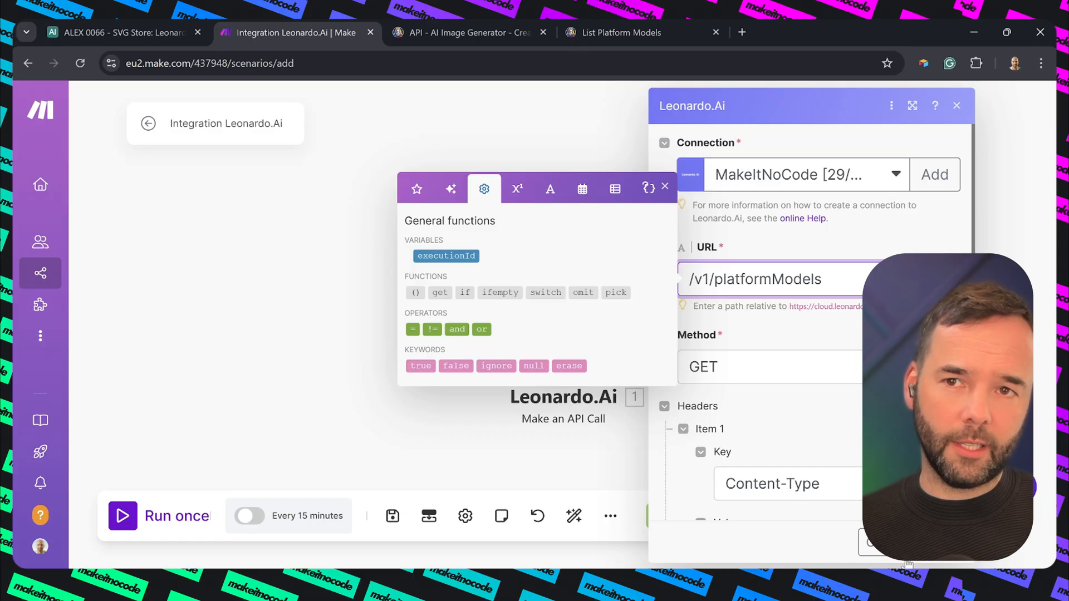
{"action": "left_click", "coordinate": [947, 543]}
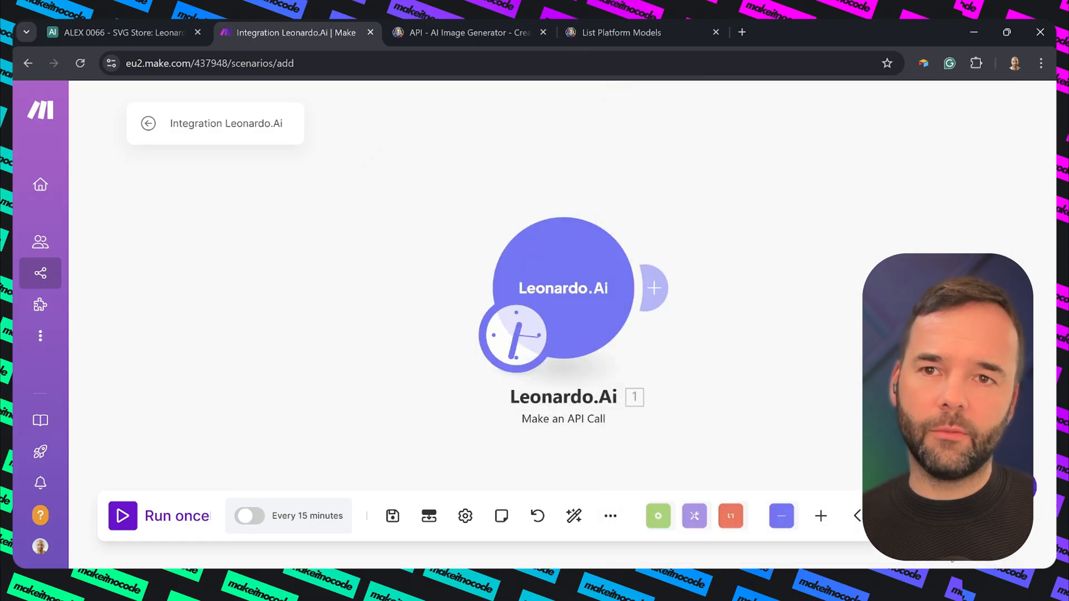
Run only the Leonardo.Ai module and examine the custom_models array in the body of its output
{"action": "right_click", "coordinate": [564, 303]}
{"action": "left_click", "coordinate": [594, 341]}
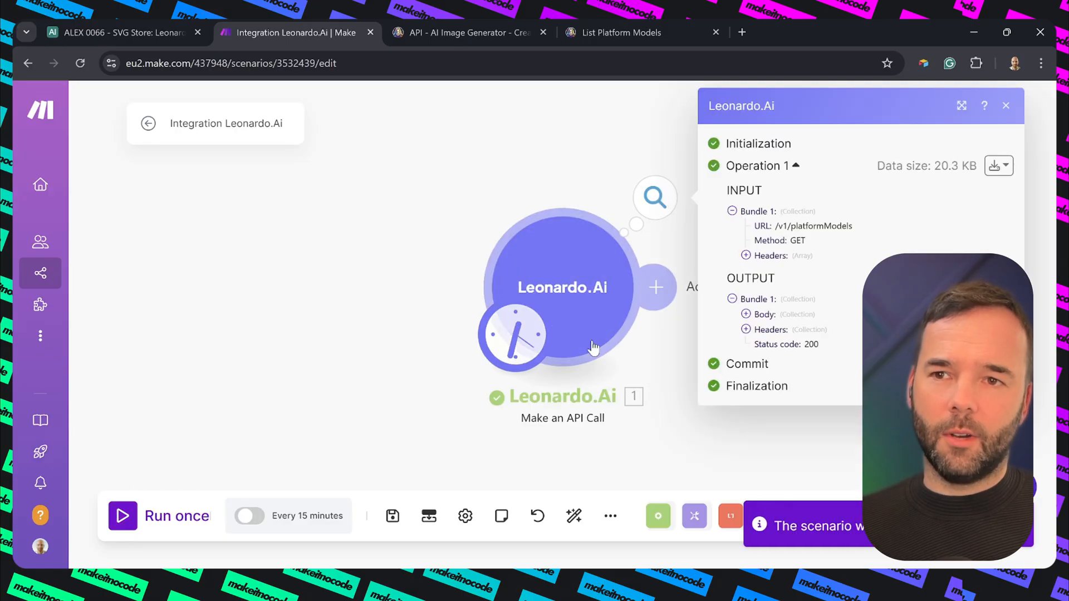
{"action": "left_click", "coordinate": [746, 314]}
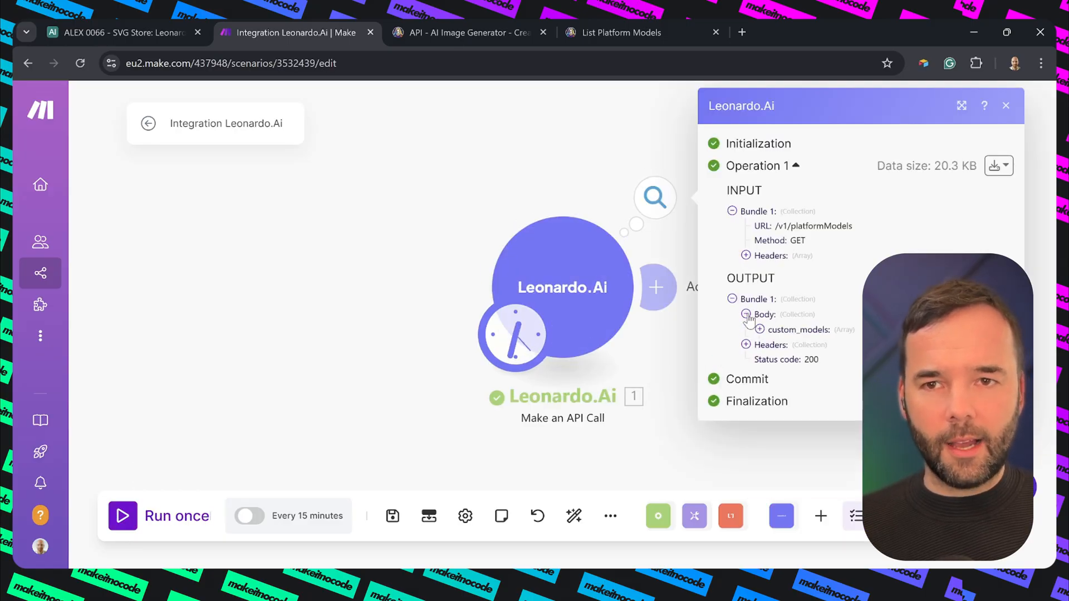
{"action": "left_click", "coordinate": [760, 330]}
{"action": "scroll", "coordinate": [767, 374], "scroll_direction": "down", "scroll_amount": 8}
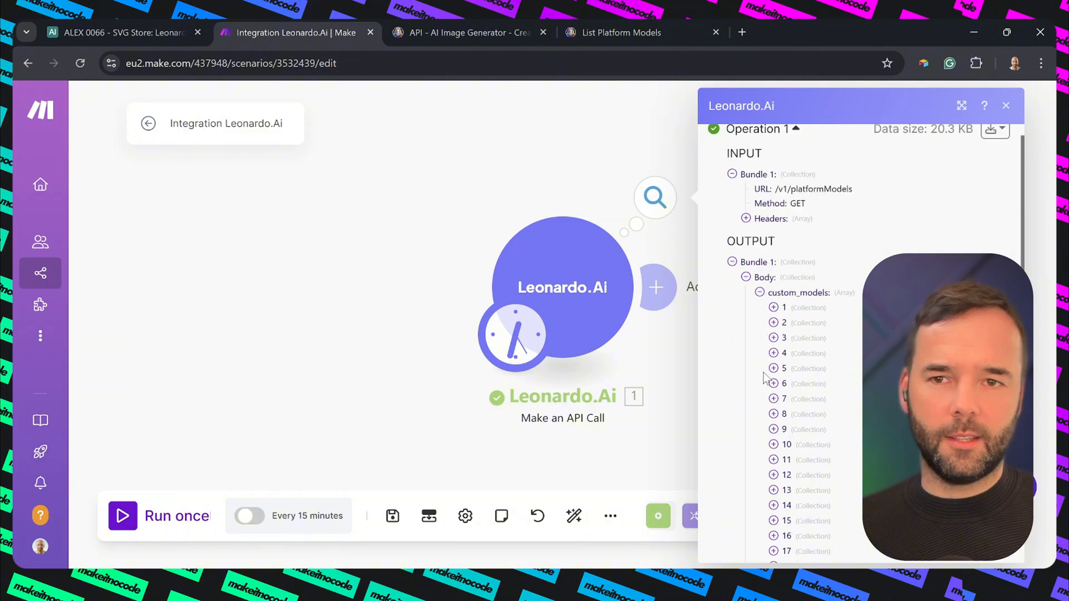
{"action": "scroll", "coordinate": [766, 376], "scroll_direction": "down", "scroll_amount": 2}
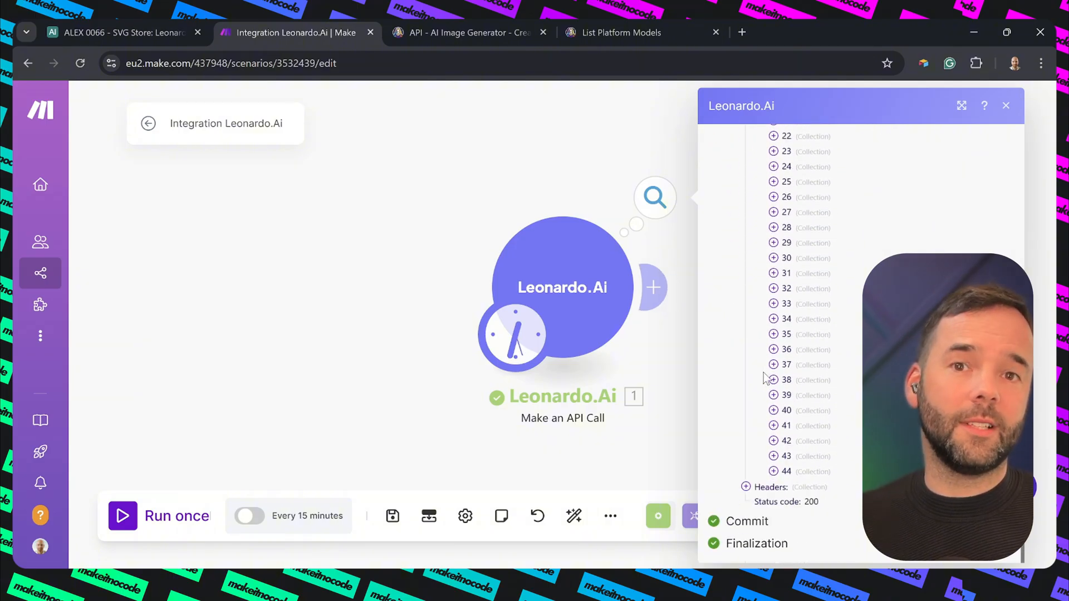
{"action": "left_click", "coordinate": [664, 344]}
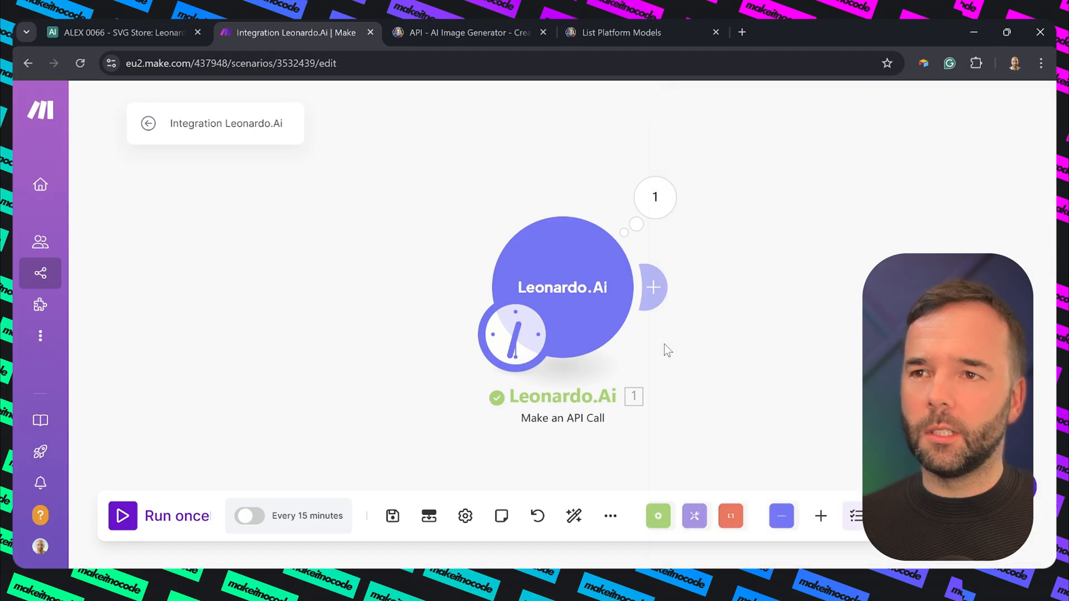
{"action": "left_click", "coordinate": [564, 286]}
{"action": "scroll", "coordinate": [724, 436], "scroll_direction": "down", "scroll_amount": 4}
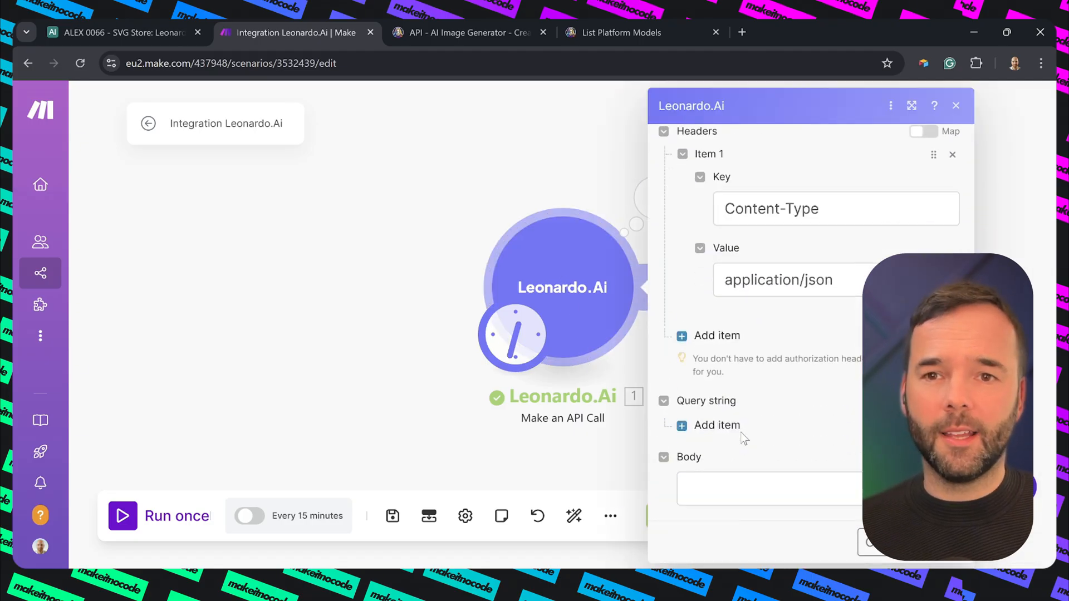
{"action": "left_click", "coordinate": [941, 543]}
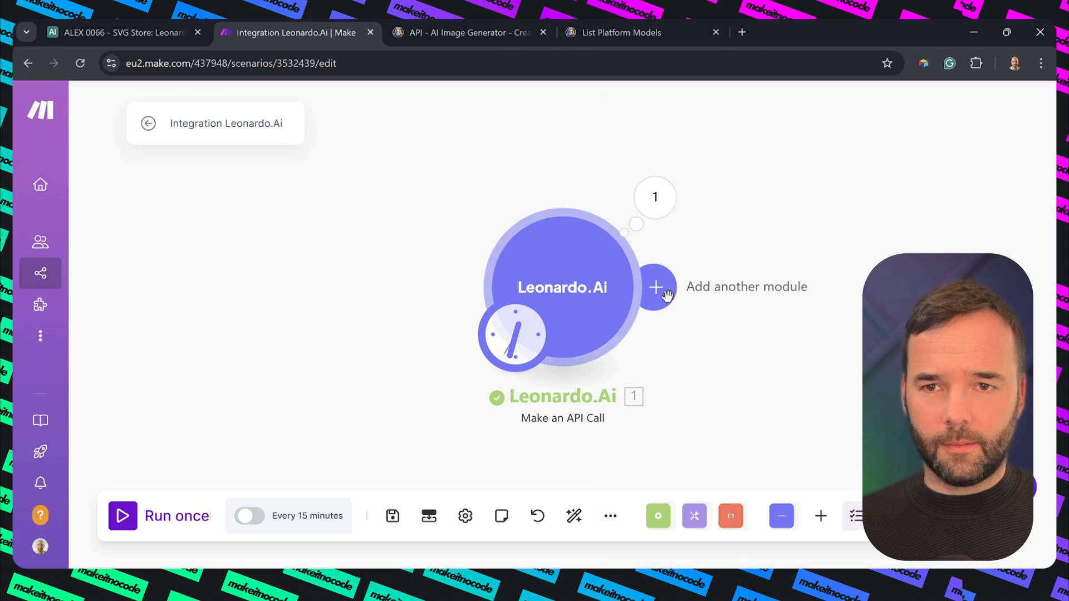
Add a Flow Control Iterator after the Leonardo.Ai module, map its array to custom_models[] from the API response body, and save it
{"action": "left_click", "coordinate": [657, 288]}
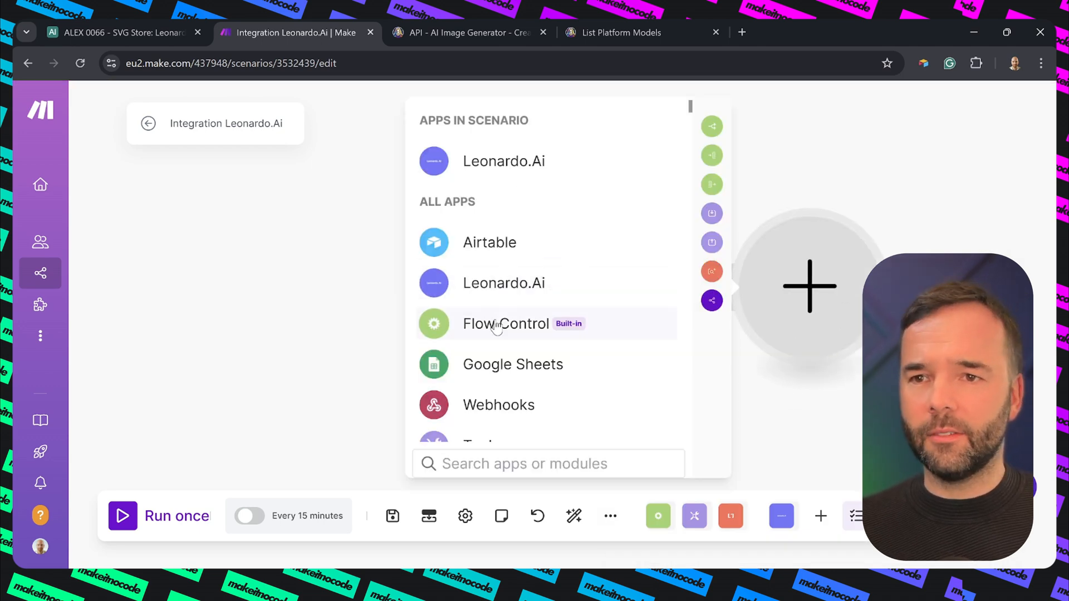
{"action": "left_click", "coordinate": [497, 326]}
{"action": "left_click", "coordinate": [497, 327]}
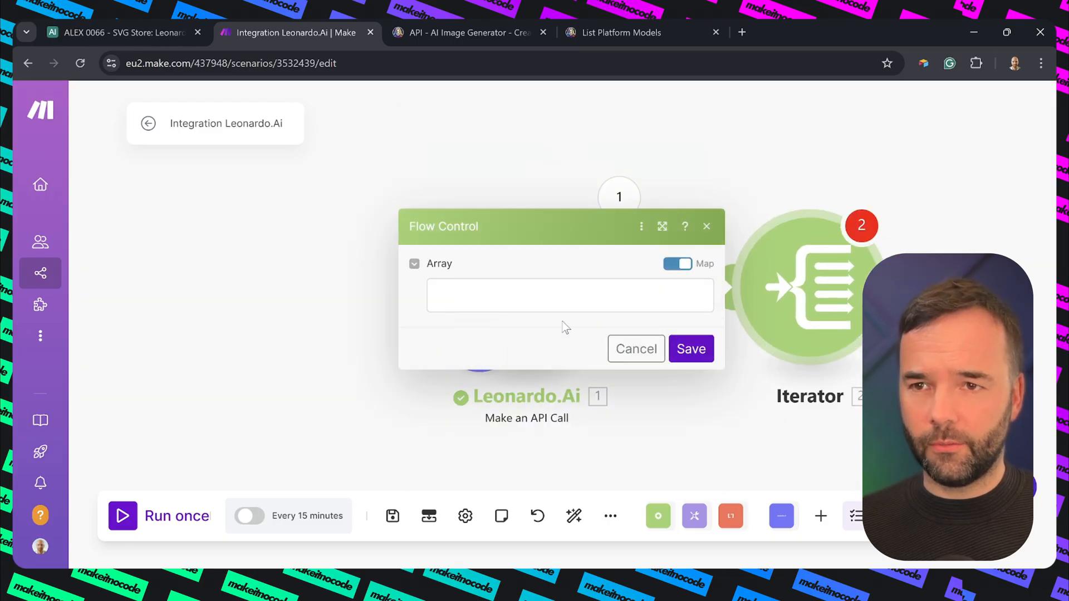
{"action": "left_click", "coordinate": [542, 294]}
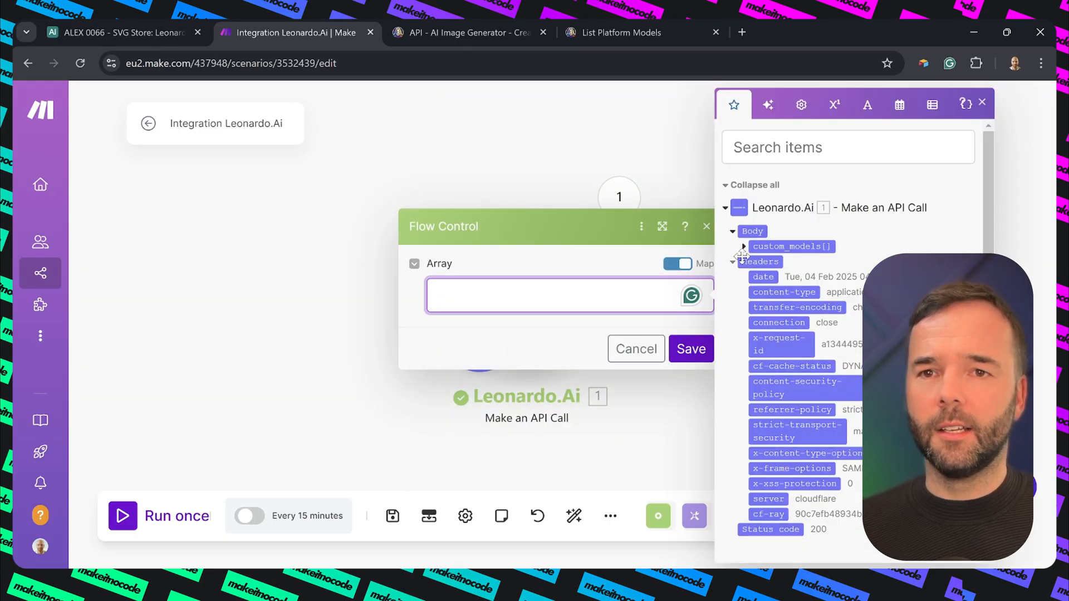
{"action": "left_click", "coordinate": [776, 246]}
{"action": "left_click", "coordinate": [691, 349]}
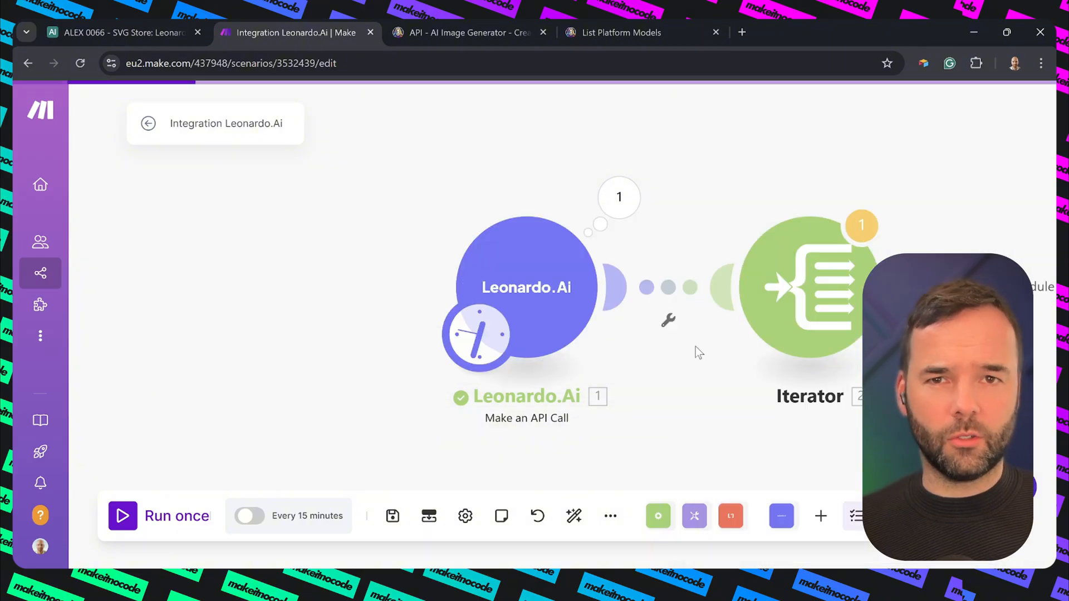
Add an Airtable Create a Record module after the Iterator, with base "ALEX 0066 - SVG Store" and table "Leonardo Models"
{"action": "left_click_drag", "start_coordinate": [671, 398], "coordinate": [446, 389]}
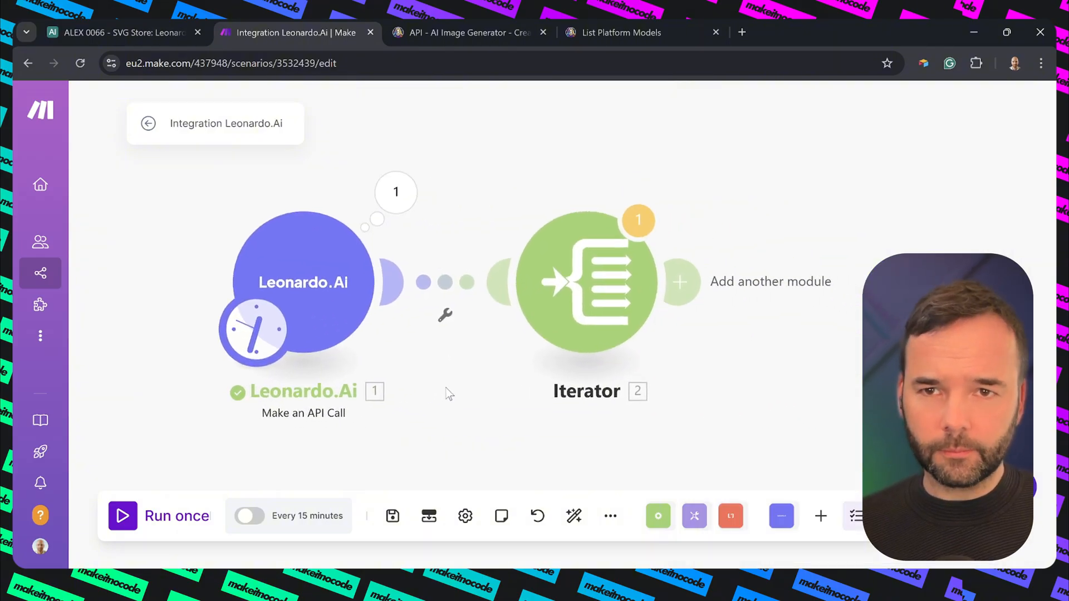
{"action": "left_click", "coordinate": [679, 283]}
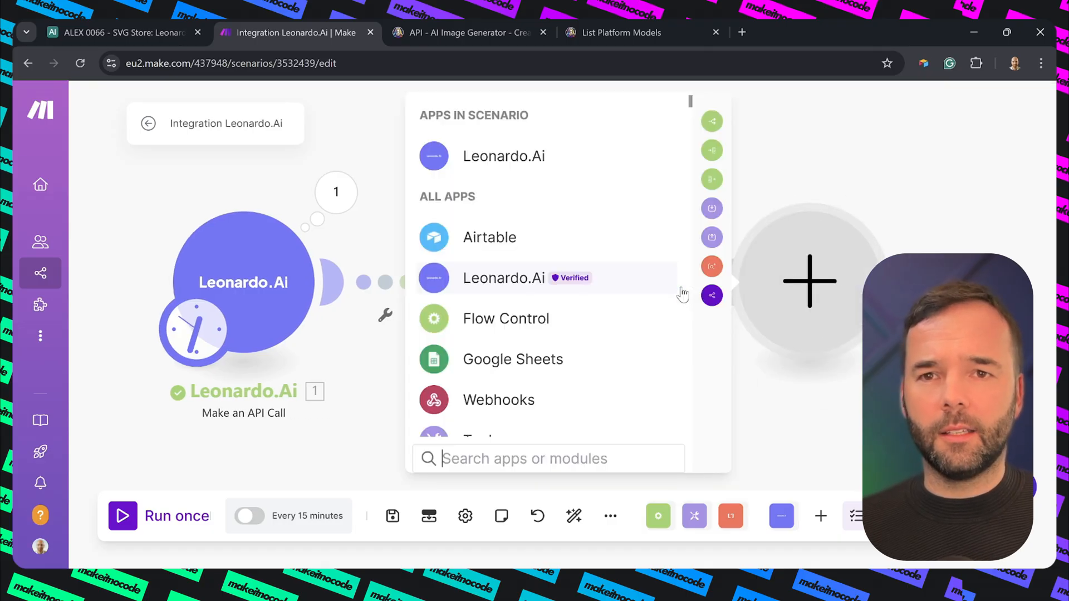
{"action": "left_click", "coordinate": [495, 240]}
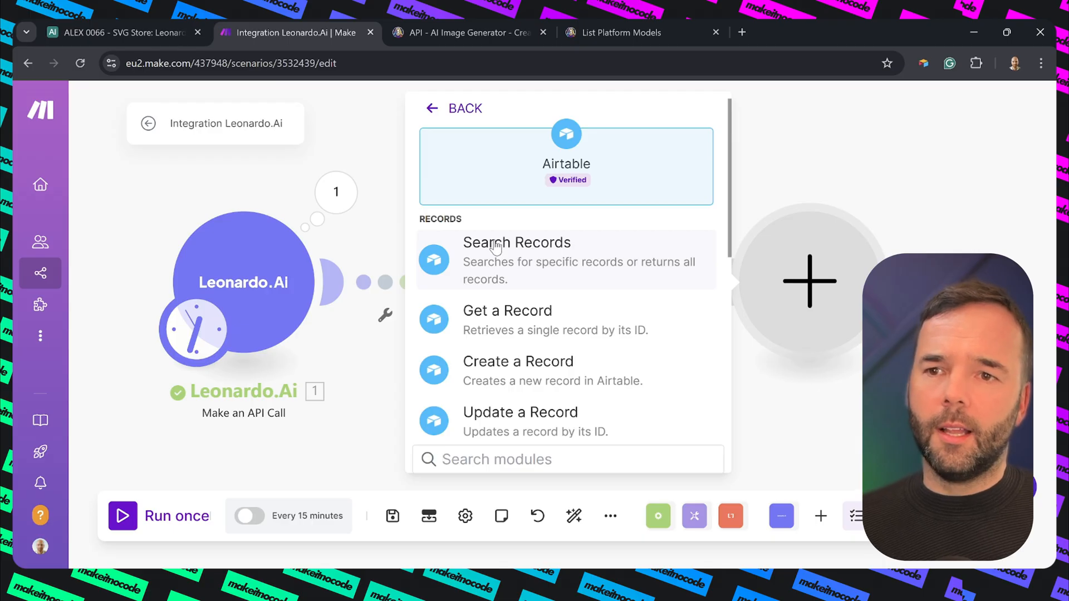
{"action": "left_click", "coordinate": [487, 374]}
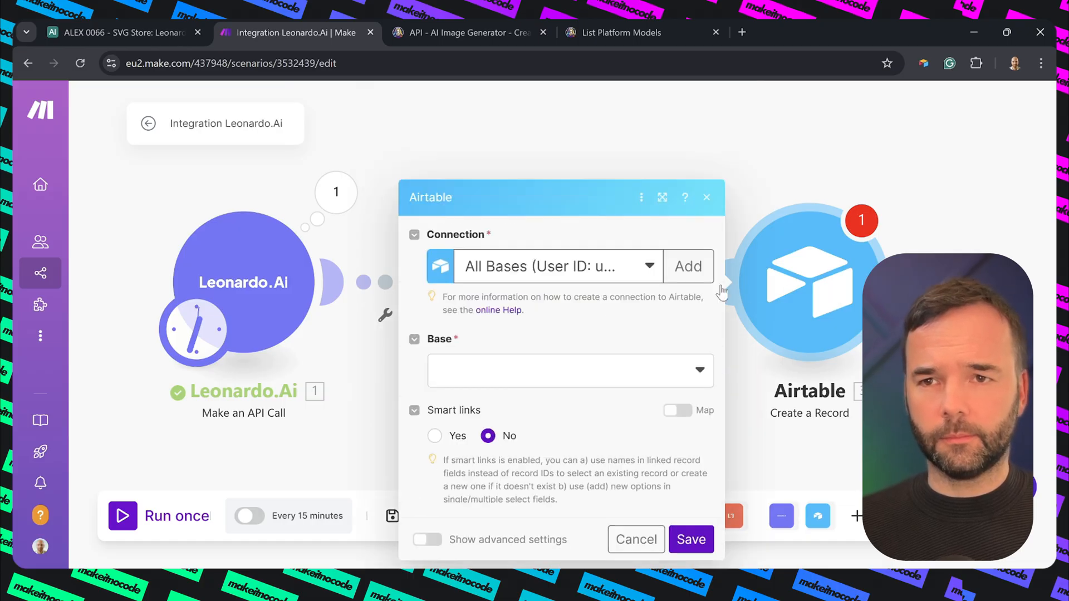
{"action": "left_click", "coordinate": [489, 285]}
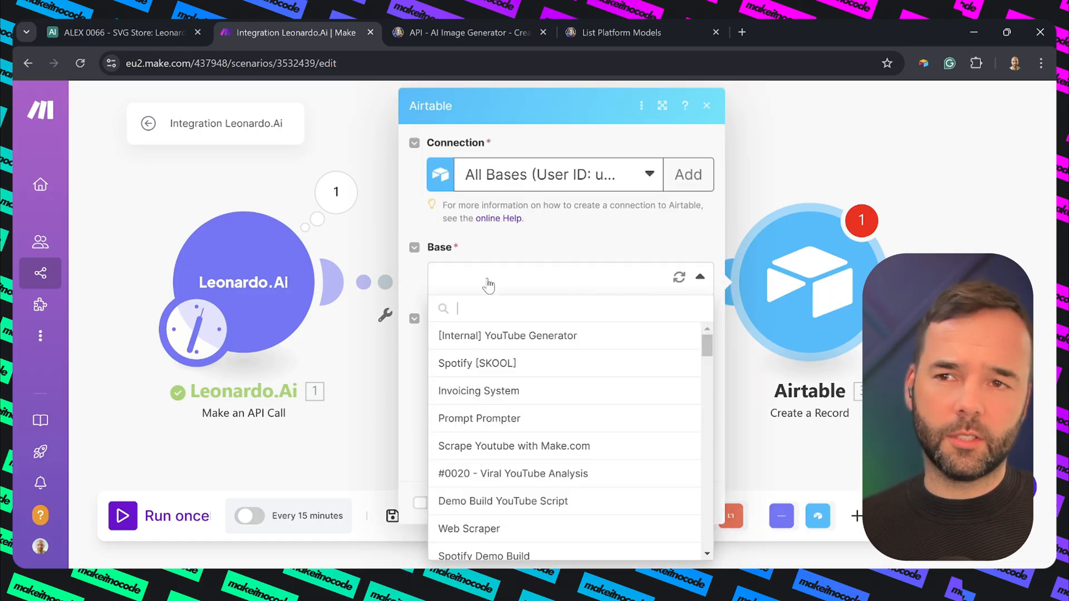
{"action": "type", "text": "alex"}
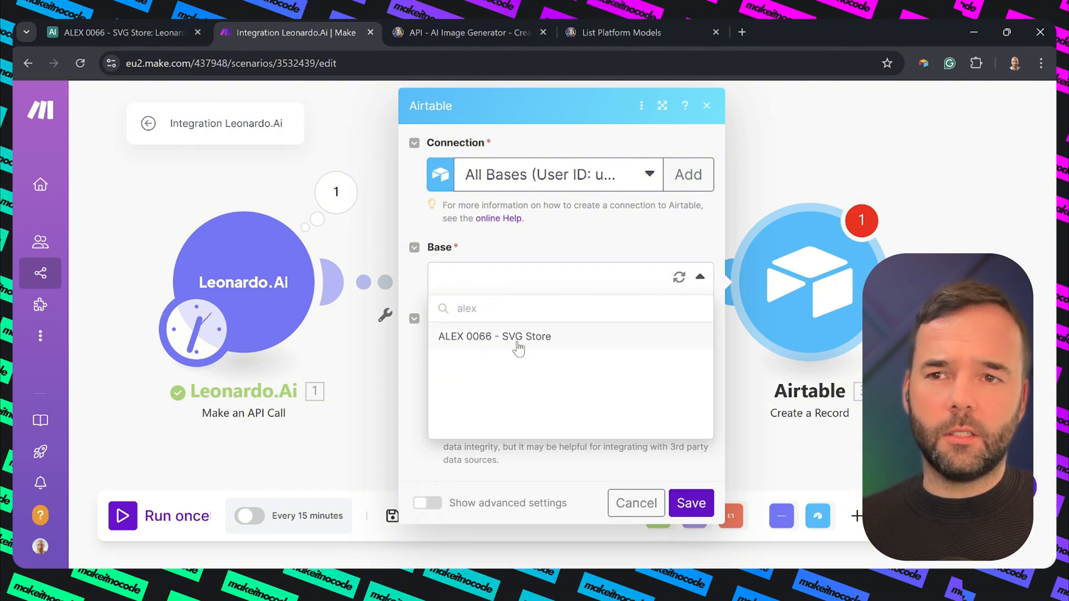
{"action": "left_click", "coordinate": [514, 337]}
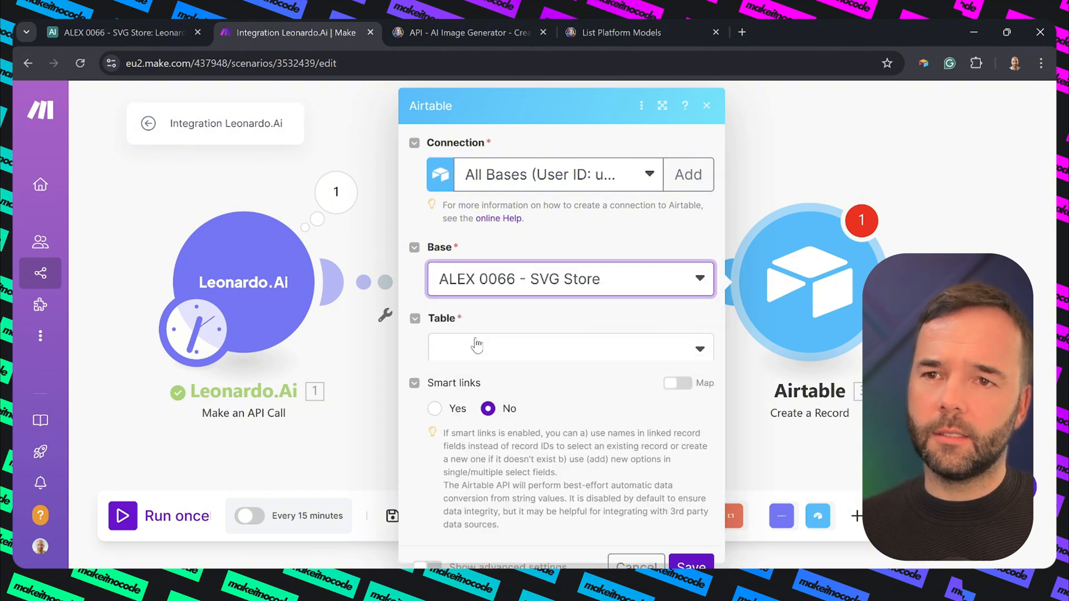
{"action": "left_click", "coordinate": [469, 350]}
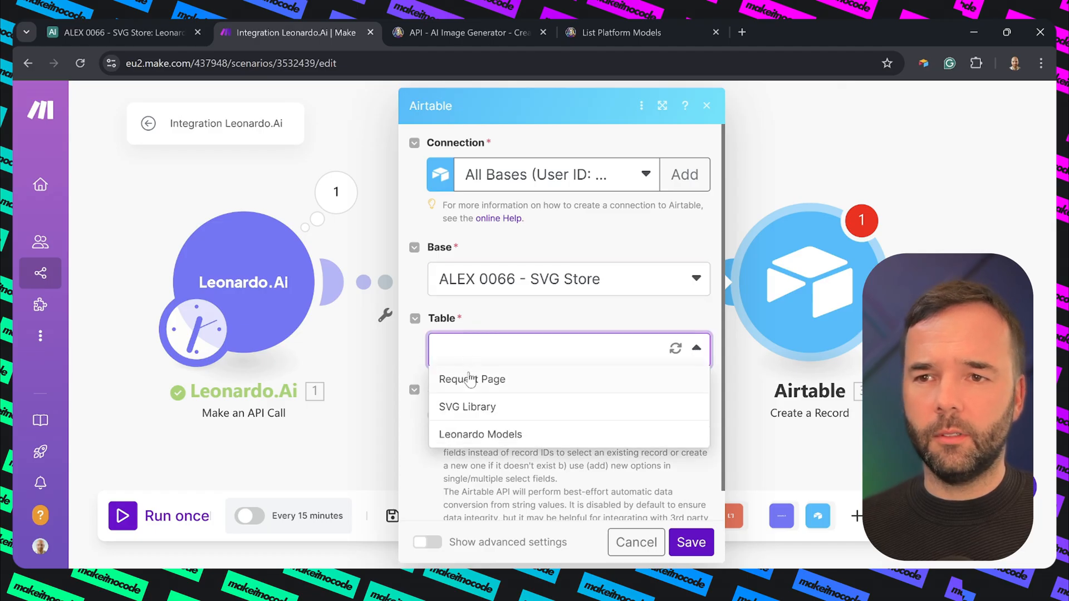
{"action": "left_click", "coordinate": [470, 434]}
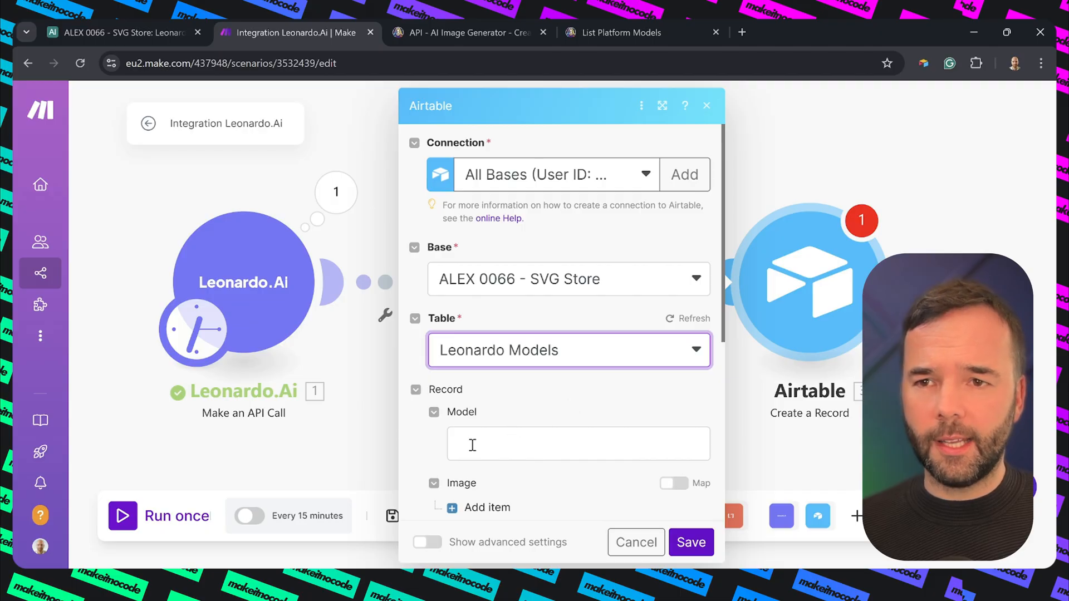
Map the record's Model field to the Iterator's name and add an Image item whose File URL is the generated_image url
{"action": "left_click", "coordinate": [472, 440]}
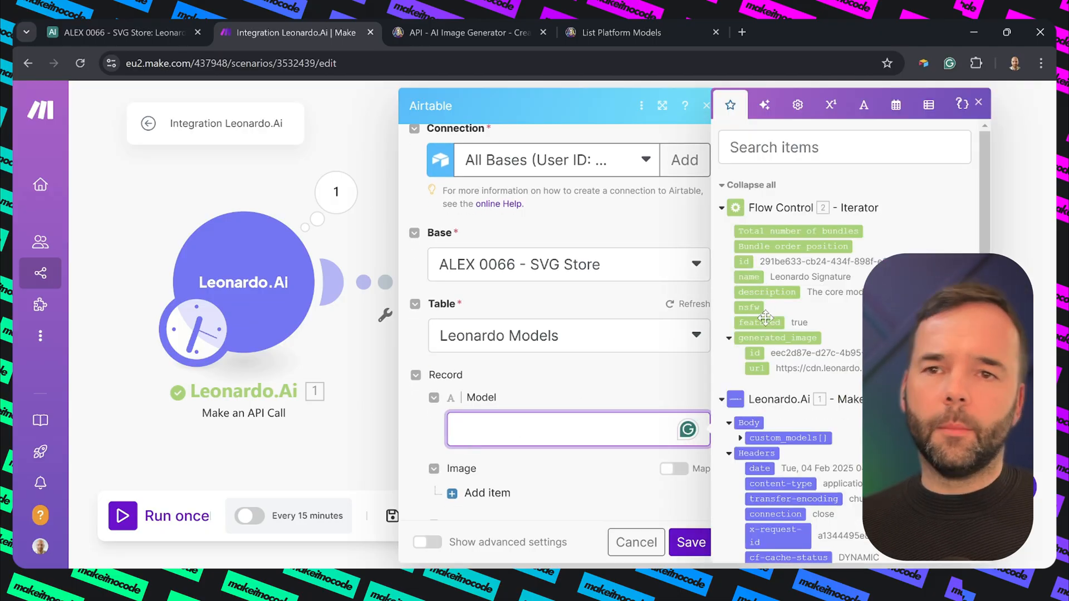
{"action": "left_click", "coordinate": [749, 277]}
{"action": "left_click", "coordinate": [486, 493]}
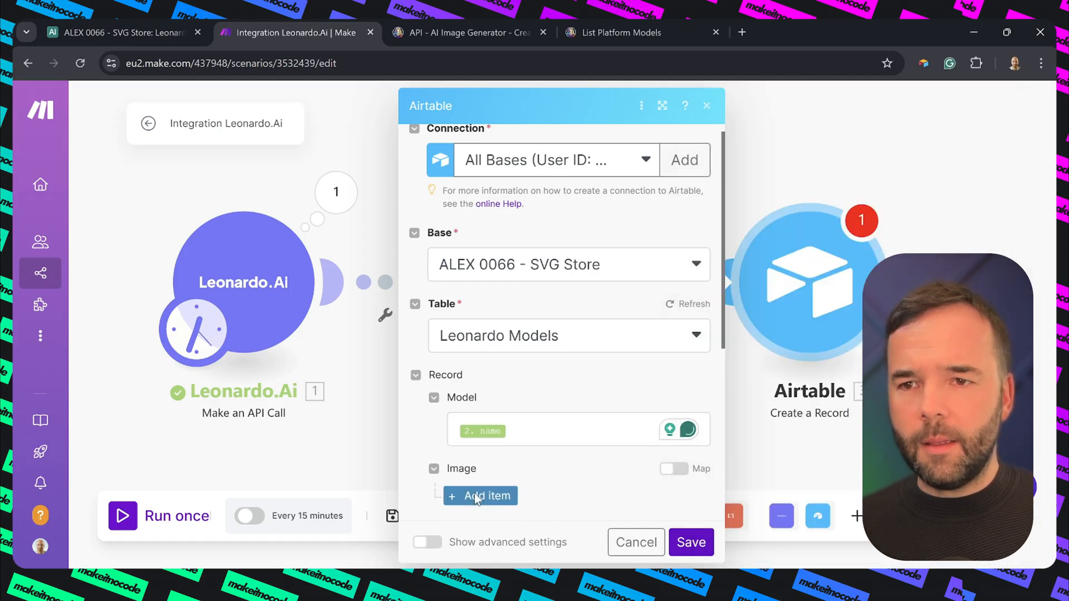
{"action": "scroll", "coordinate": [526, 469], "scroll_direction": "down", "scroll_amount": 2}
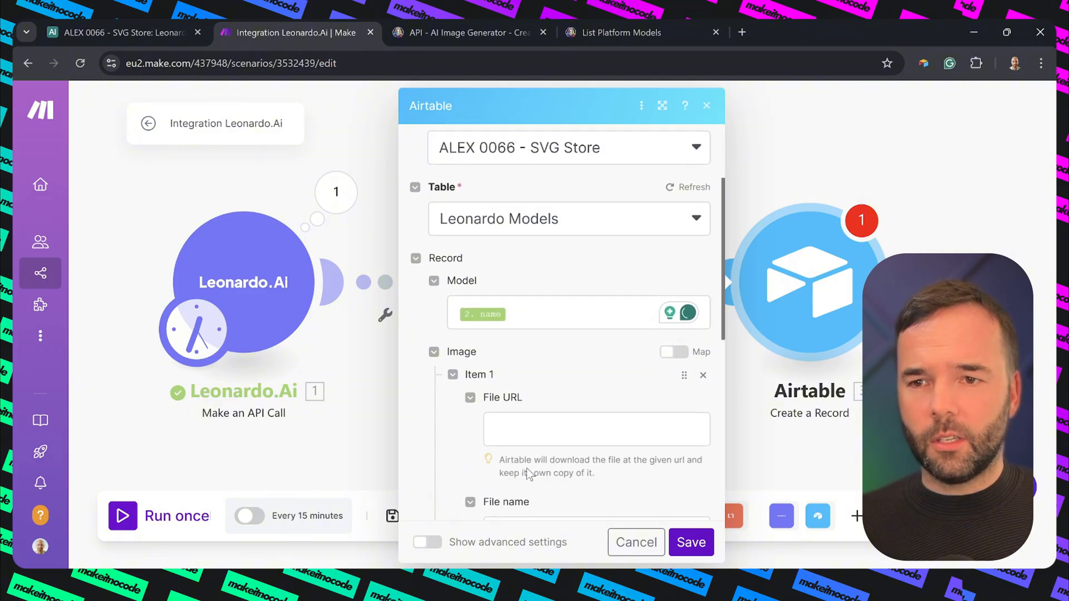
{"action": "left_click", "coordinate": [507, 426]}
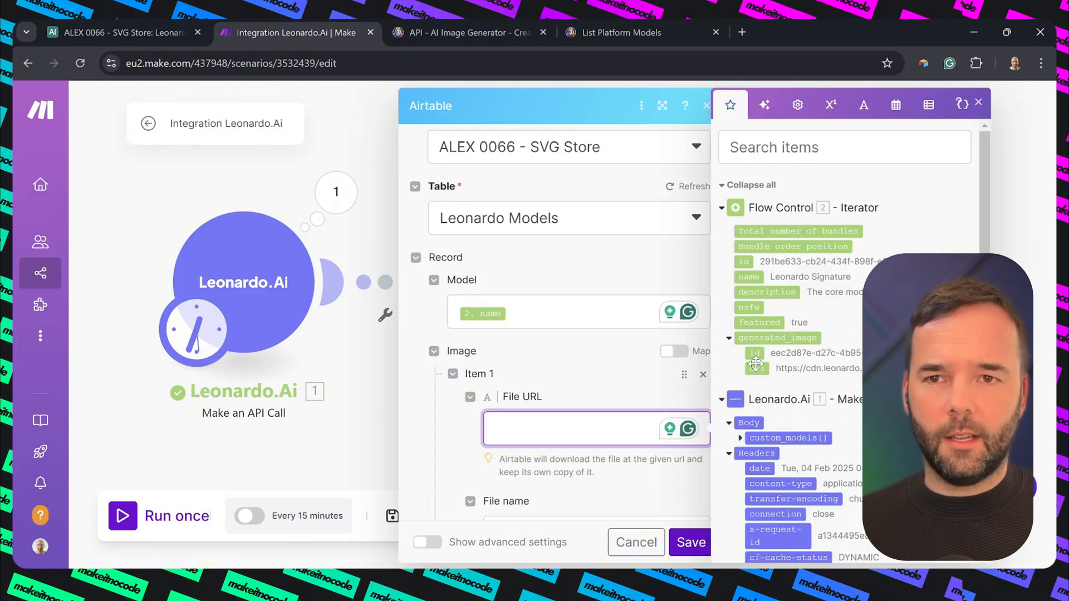
{"action": "left_click_drag", "start_coordinate": [757, 369], "coordinate": [559, 429]}
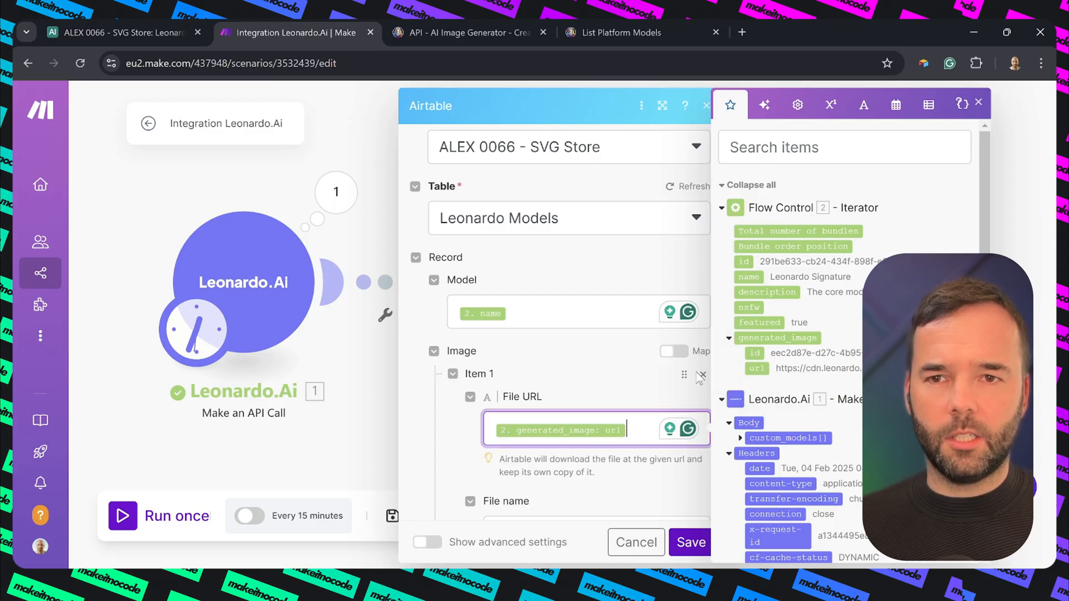
Map Description to the Iterator's description and ID to the generated_image id, and save the Airtable module
{"action": "scroll", "coordinate": [595, 378], "scroll_direction": "down", "scroll_amount": 5}
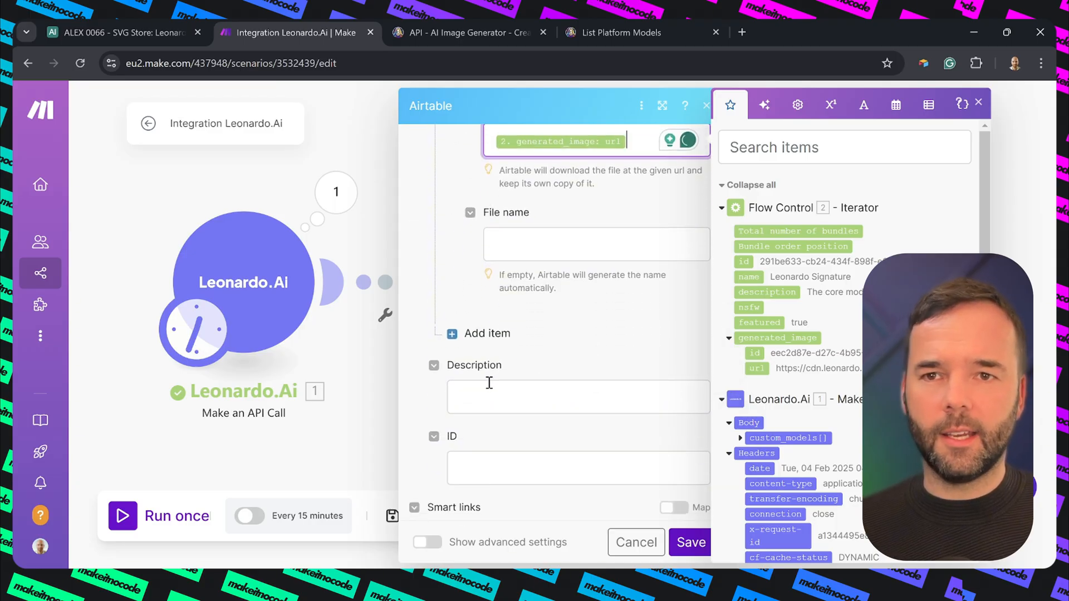
{"action": "left_click", "coordinate": [483, 400]}
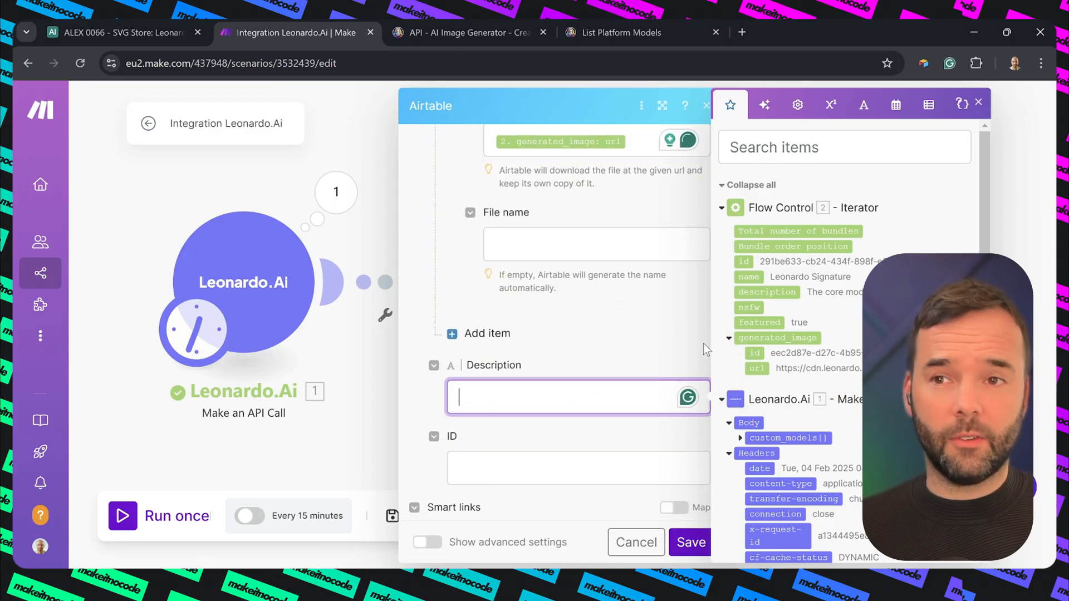
{"action": "left_click", "coordinate": [768, 292]}
{"action": "left_click", "coordinate": [501, 463]}
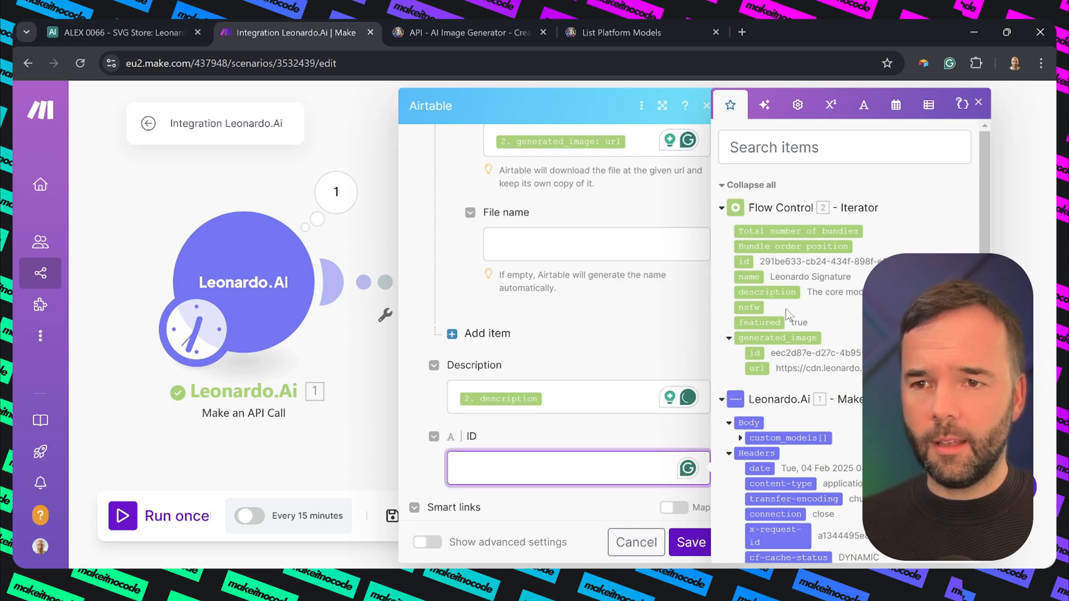
{"action": "left_click", "coordinate": [755, 353]}
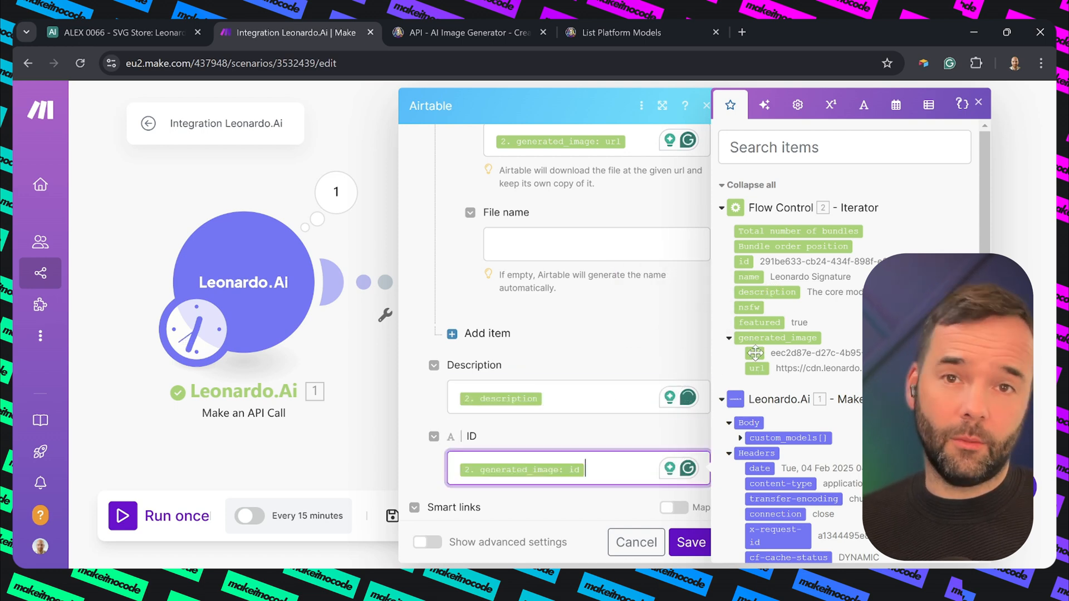
{"action": "left_click", "coordinate": [686, 548]}
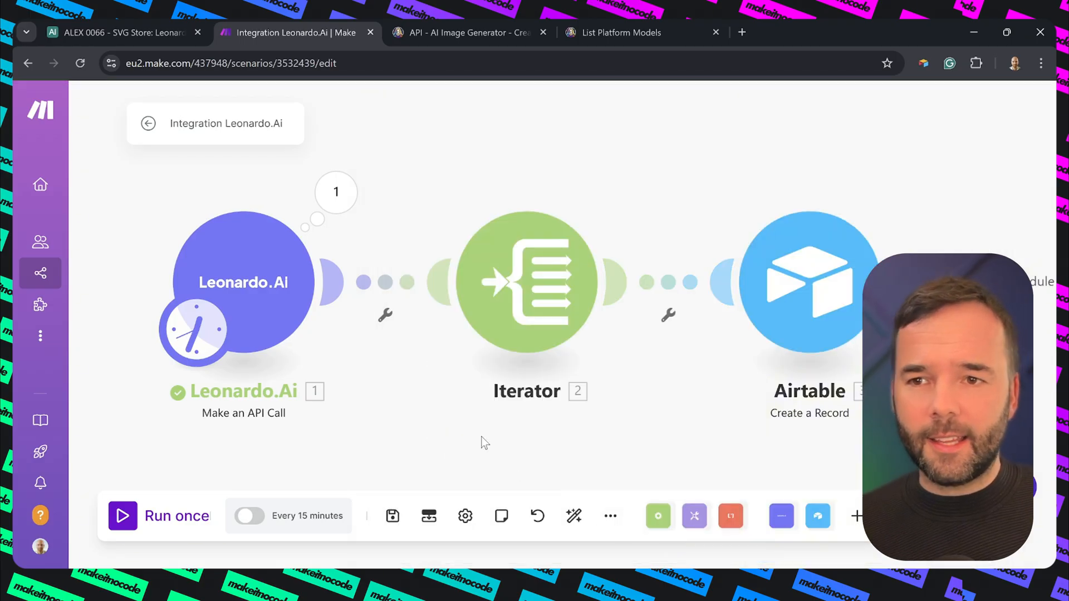
Check the Leonardo Models table in Airtable, run the whole Make scenario once and inspect the Iterator's output bundles
{"action": "left_click", "coordinate": [142, 32]}
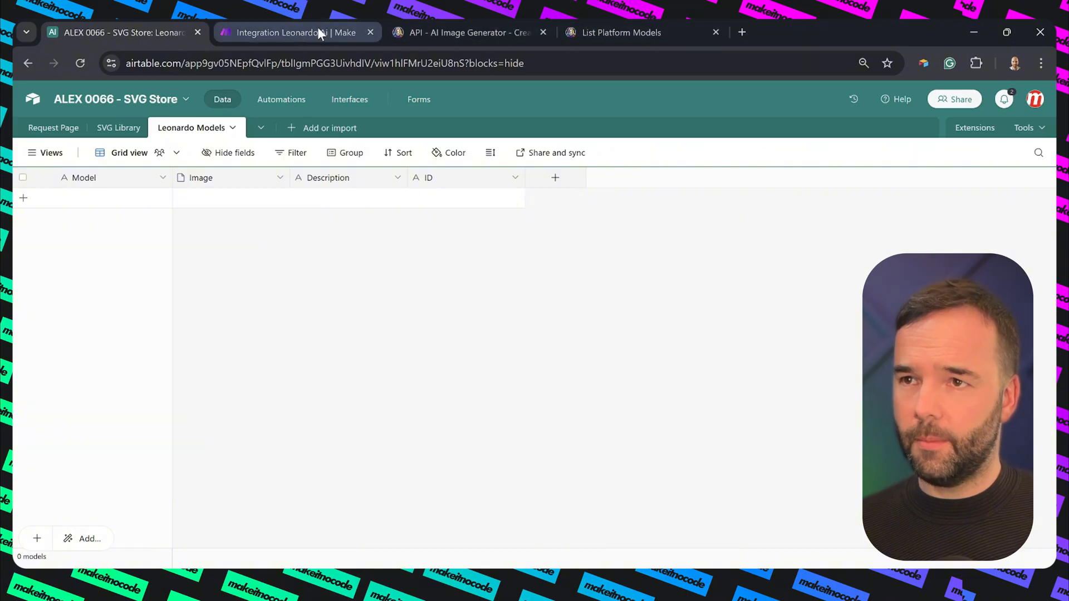
{"action": "left_click", "coordinate": [291, 33]}
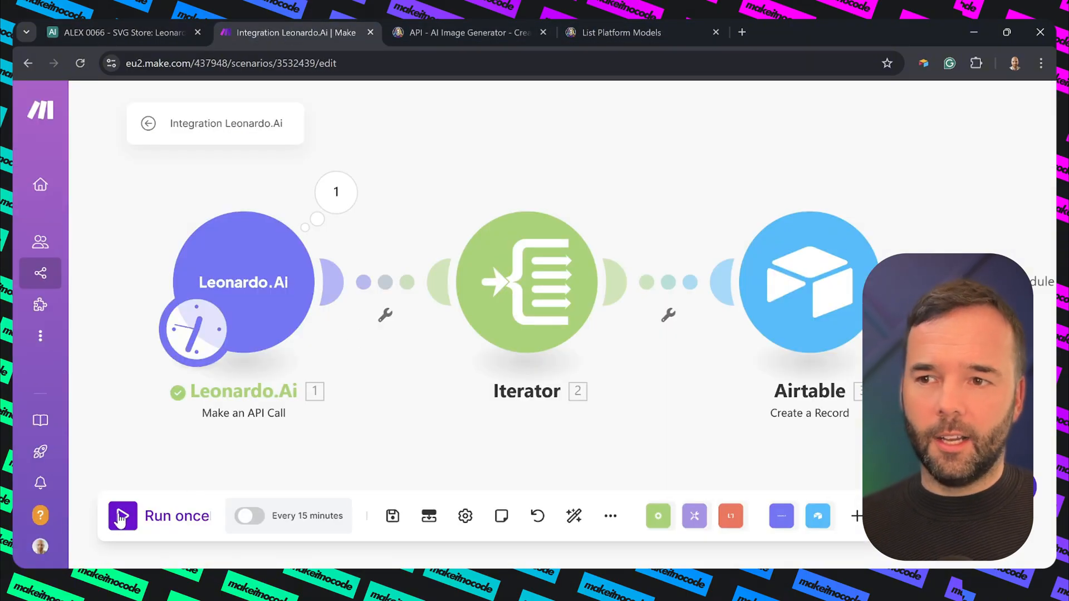
{"action": "left_click", "coordinate": [121, 517]}
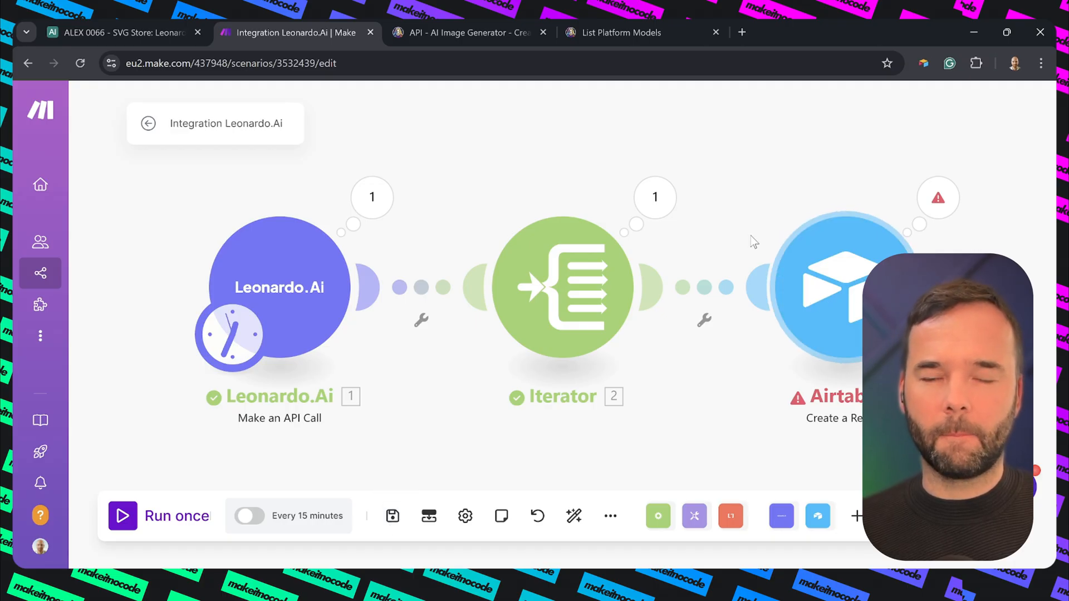
{"action": "left_click", "coordinate": [662, 215]}
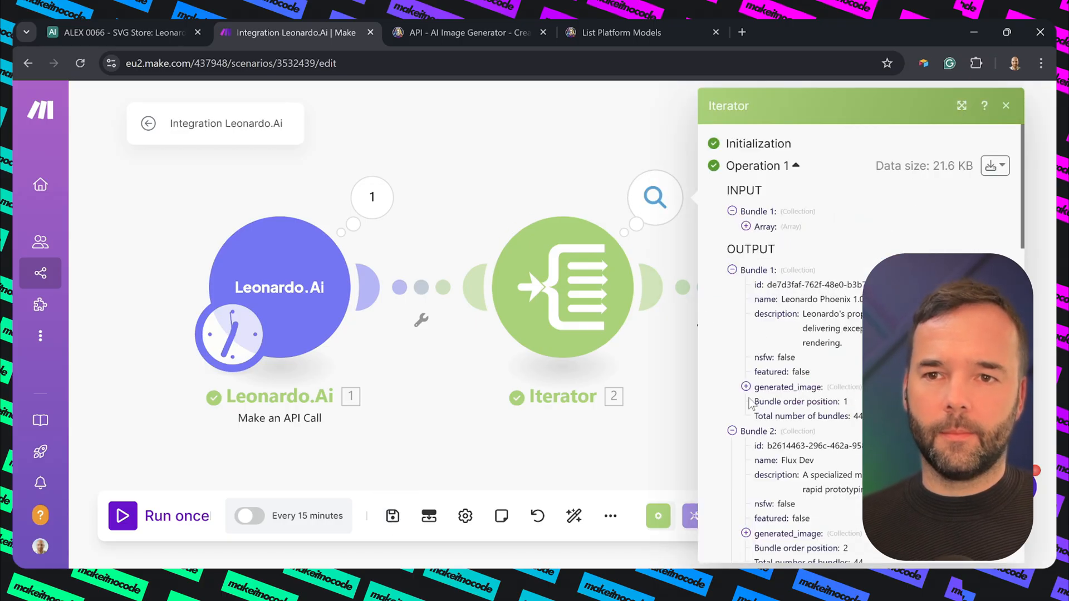
{"action": "scroll", "coordinate": [749, 477], "scroll_direction": "down", "scroll_amount": 5}
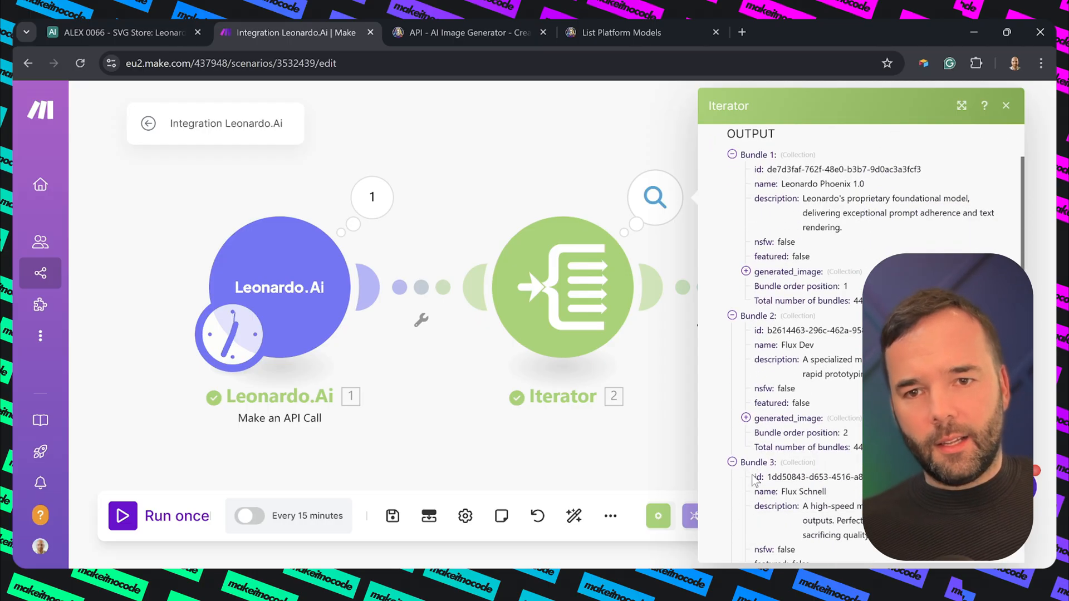
Remove the generated_image url mapping from the Image item's File URL in the Airtable module and save the module
{"action": "scroll", "coordinate": [755, 480], "scroll_direction": "down", "scroll_amount": 1}
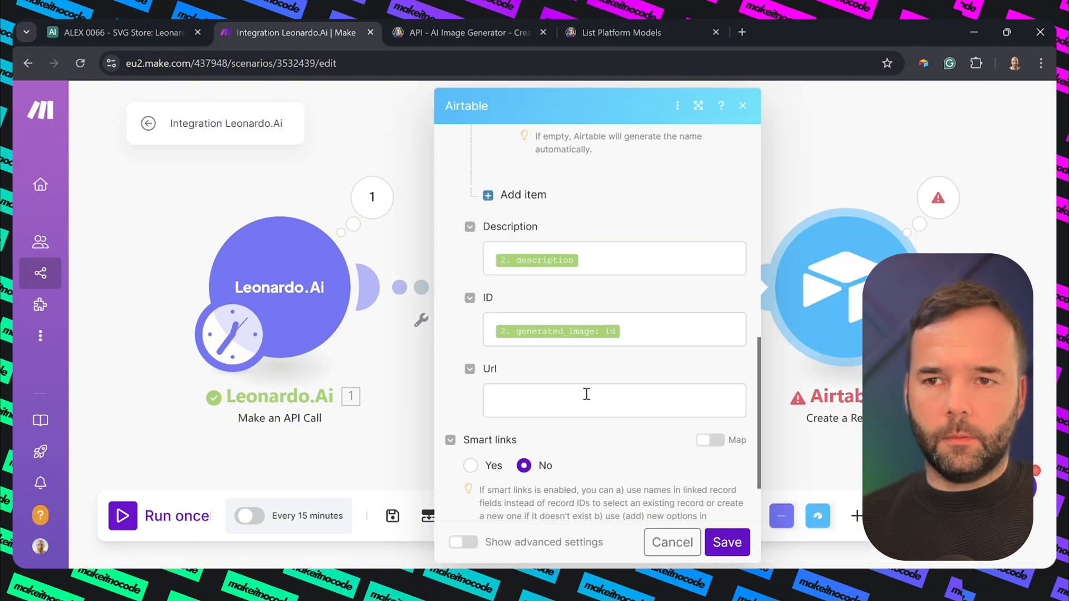
{"action": "left_click", "coordinate": [583, 405]}
{"action": "scroll", "coordinate": [601, 398], "scroll_direction": "up", "scroll_amount": 5}
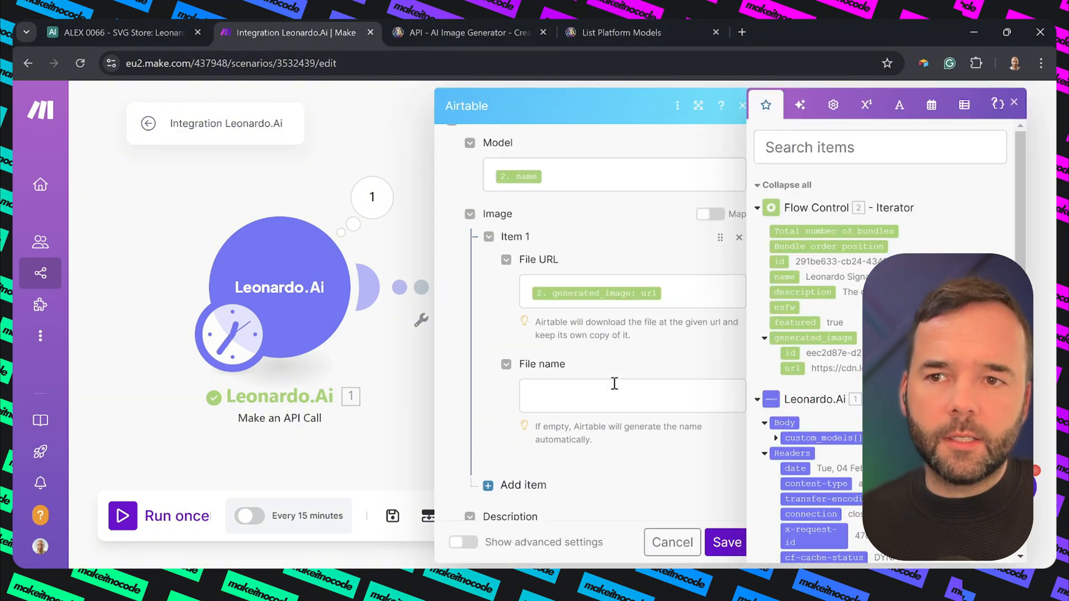
{"action": "left_click", "coordinate": [687, 284]}
{"action": "key", "text": "BackSpace"}
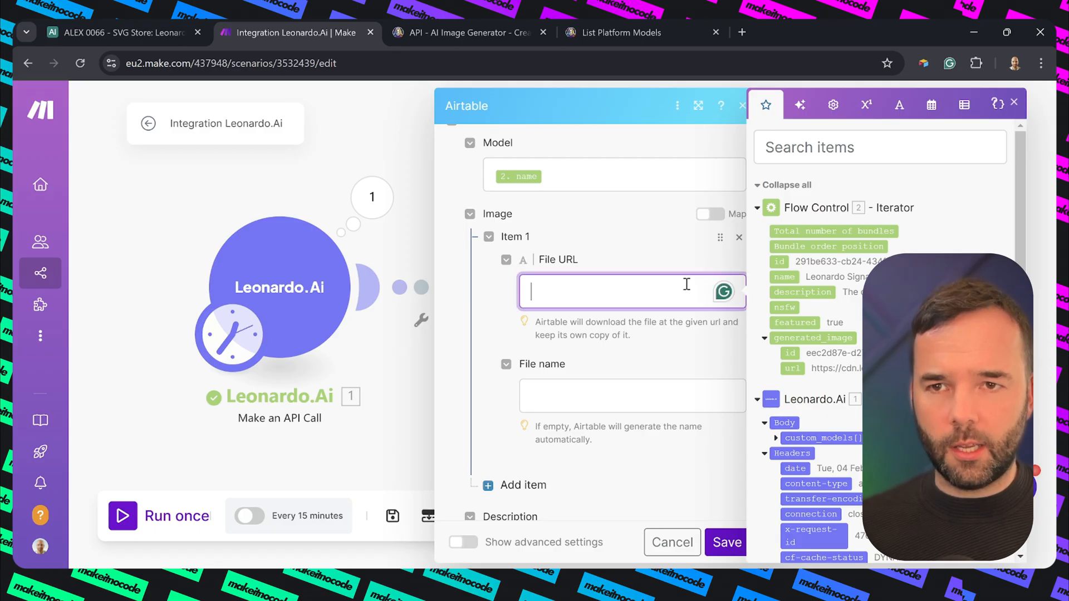
{"action": "left_click", "coordinate": [727, 543]}
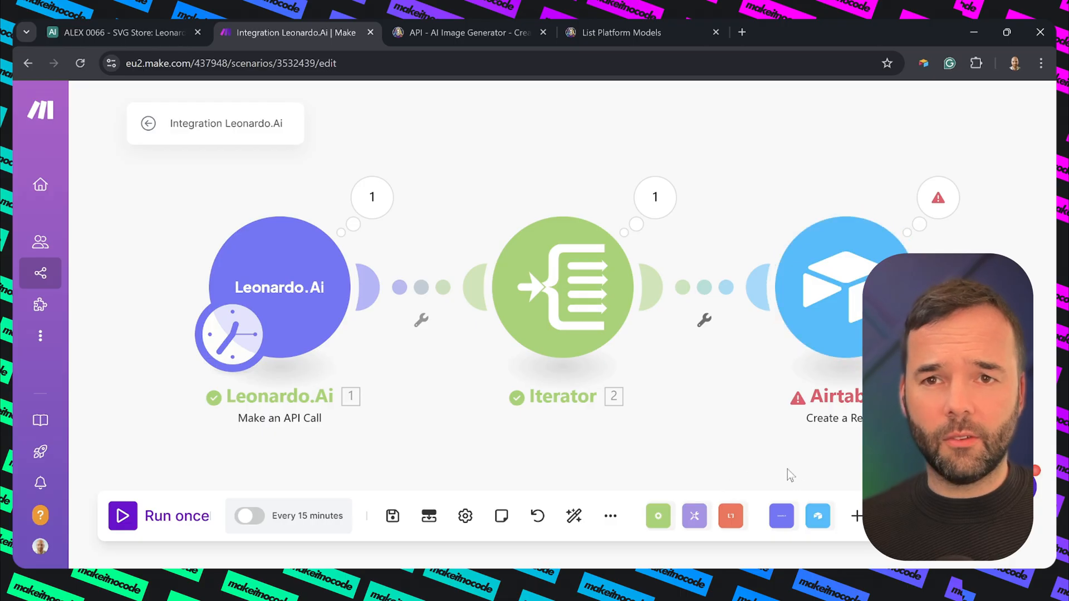
Add an Airtable Update a Record module after Create a Record, using the ALEX 0066 - SVG Store base and Leonardo Models table
{"action": "left_click", "coordinate": [936, 287]}
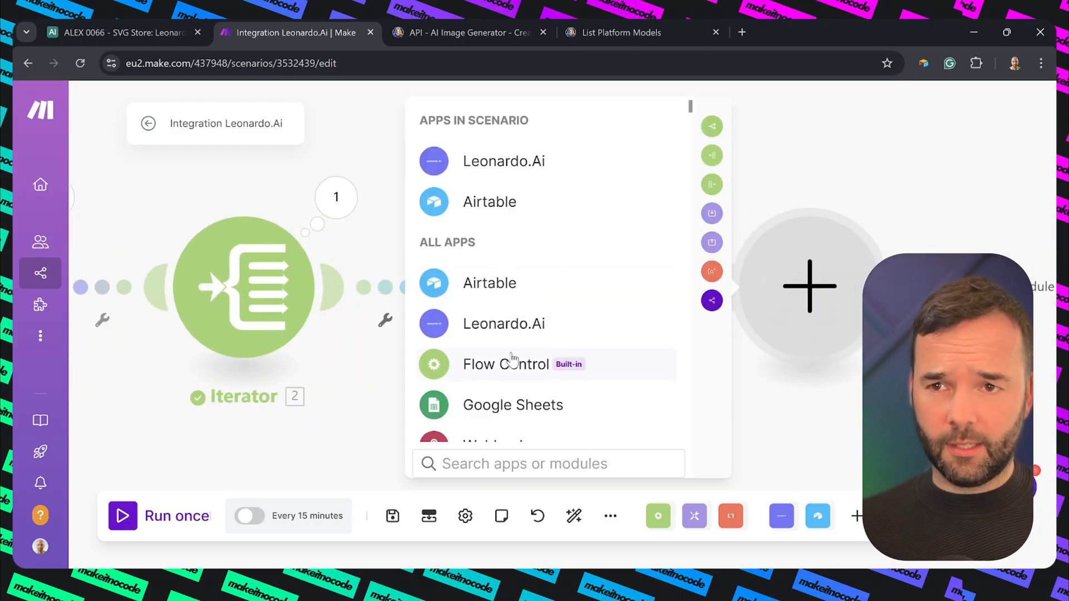
{"action": "left_click", "coordinate": [489, 207]}
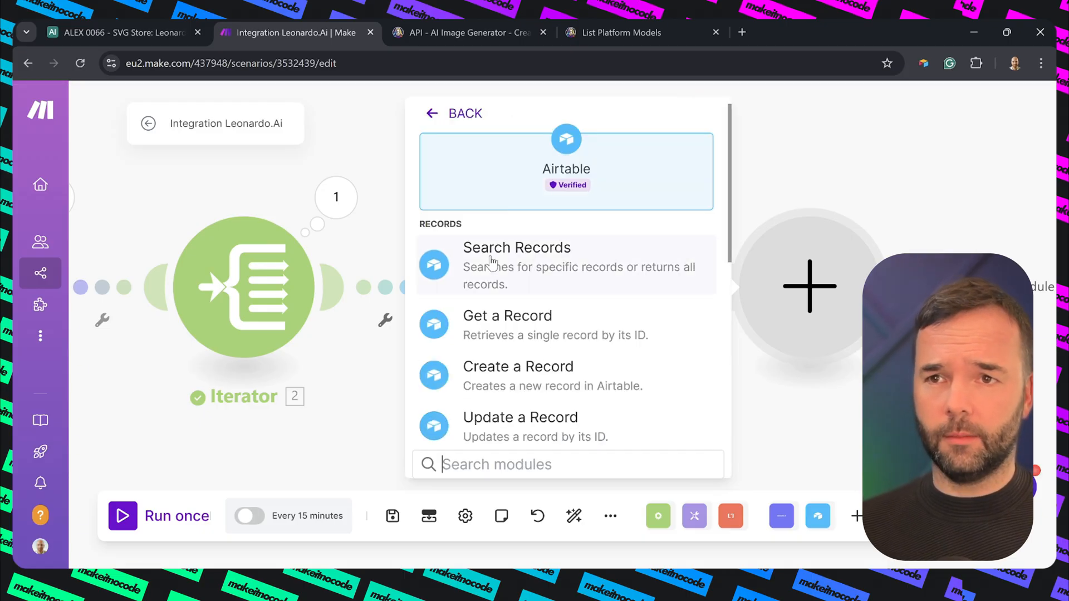
{"action": "left_click", "coordinate": [514, 423]}
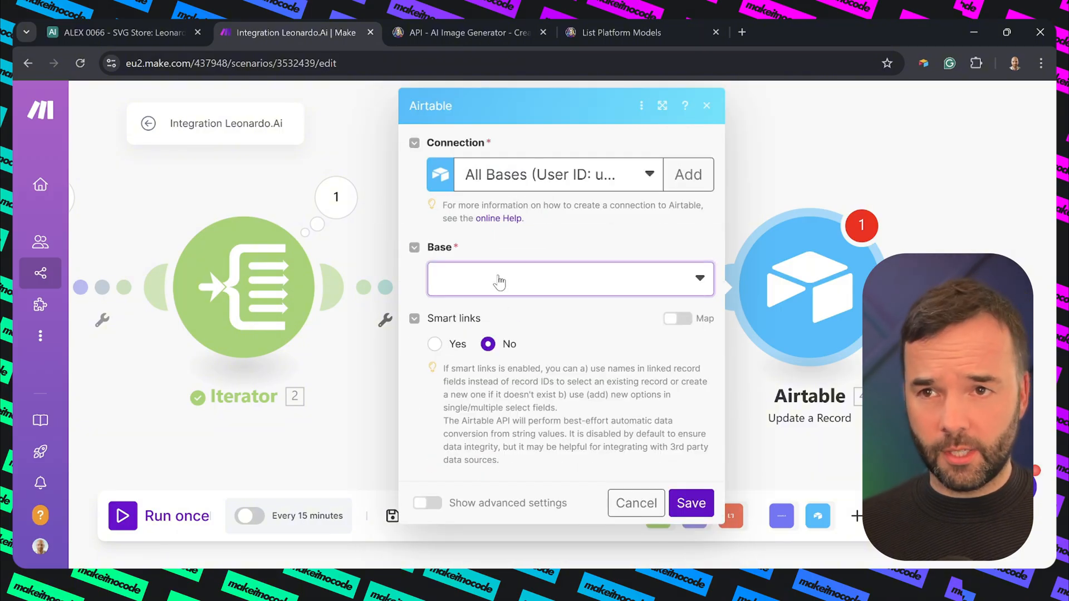
{"action": "left_click", "coordinate": [499, 277]}
{"action": "type", "text": "alex"}
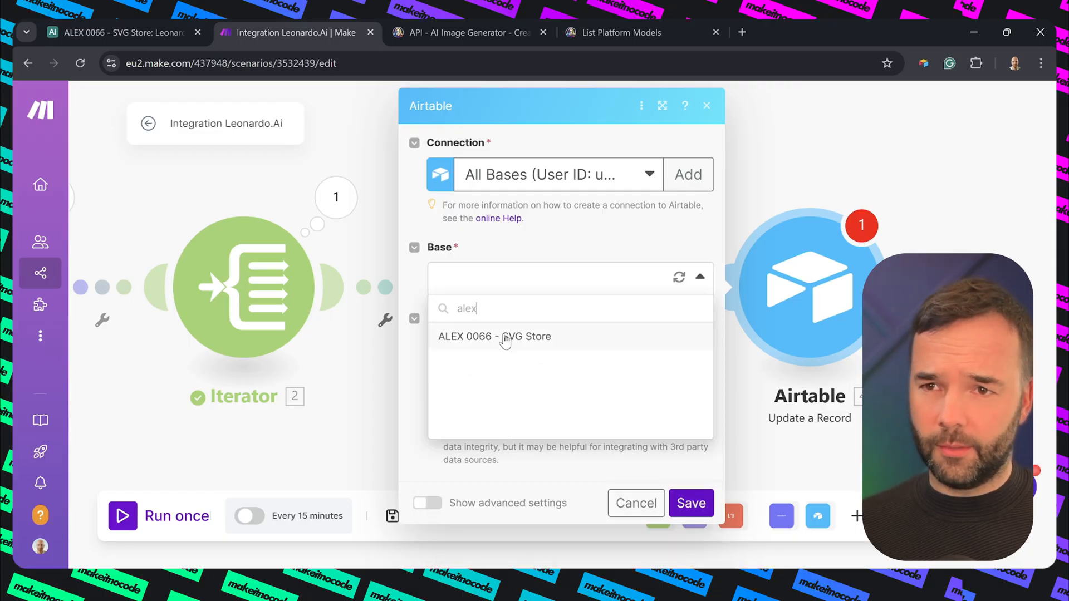
{"action": "left_click", "coordinate": [505, 339]}
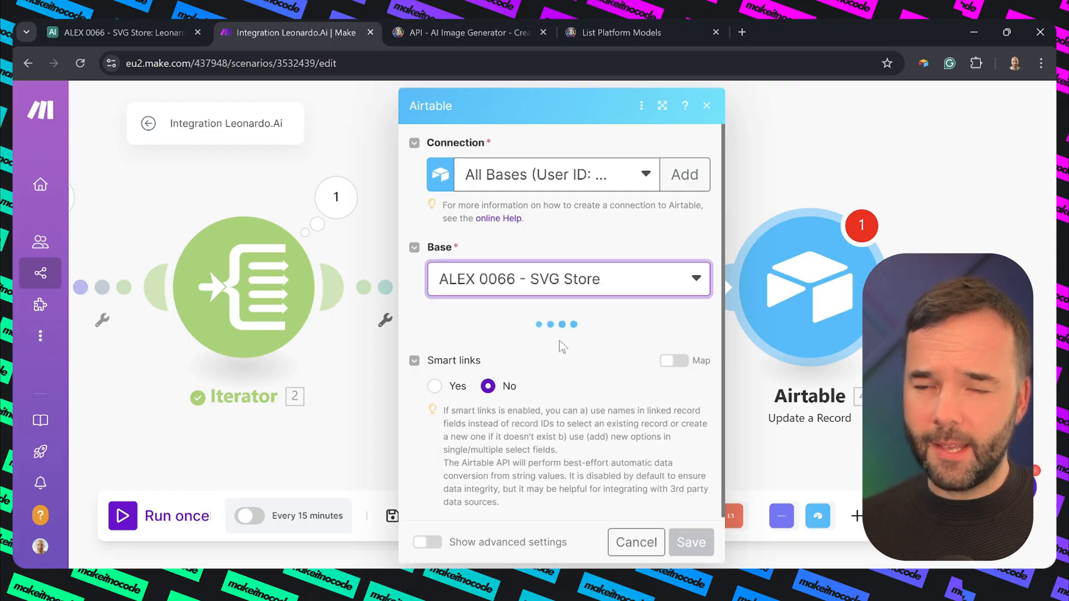
{"action": "left_click", "coordinate": [525, 353]}
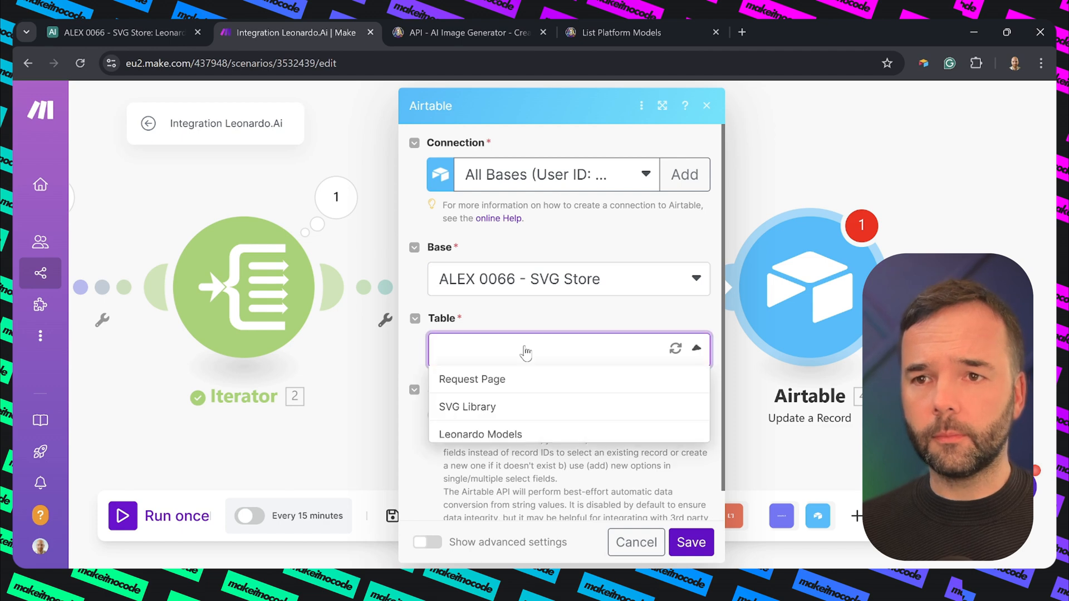
{"action": "left_click", "coordinate": [481, 435]}
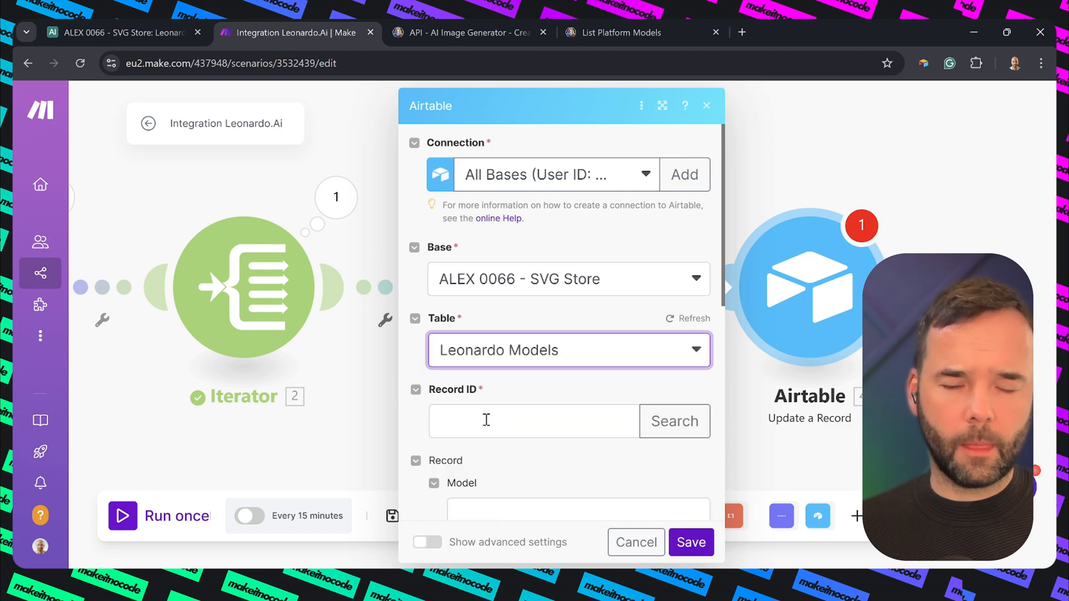
Map Record ID to the created record's ID, add an Image item with the Iterator's generated_image url as File URL, and save the module
{"action": "left_click", "coordinate": [486, 420]}
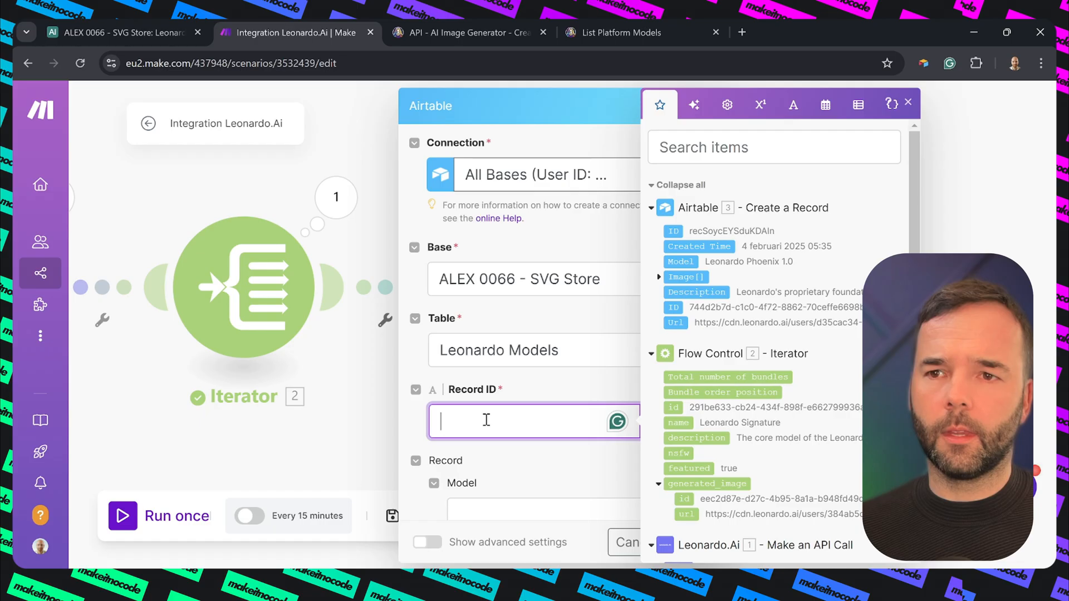
{"action": "left_click", "coordinate": [673, 231]}
{"action": "scroll", "coordinate": [546, 464], "scroll_direction": "down", "scroll_amount": 5}
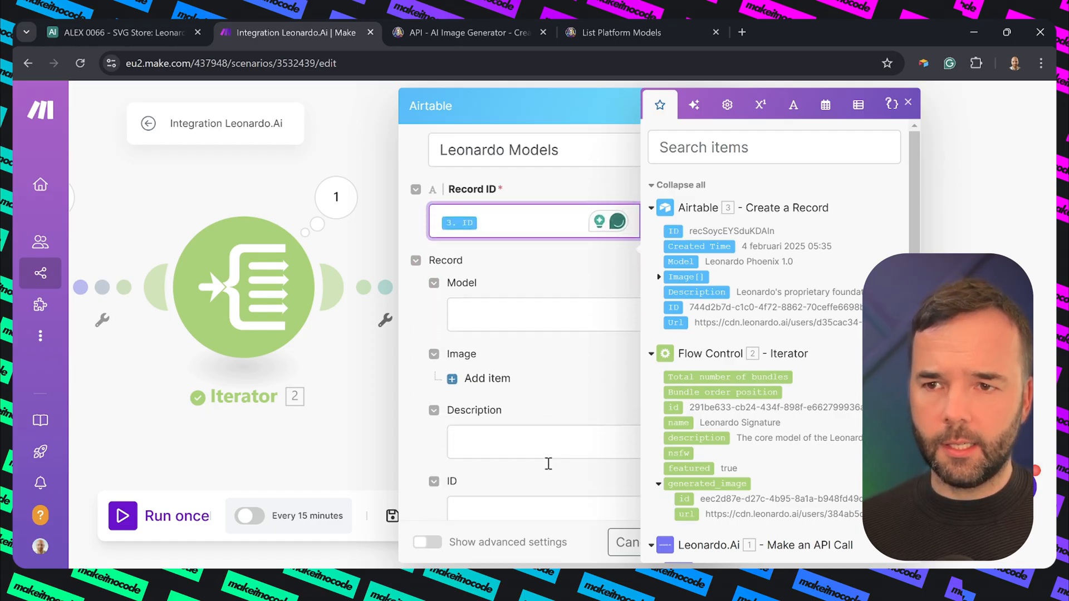
{"action": "left_click", "coordinate": [473, 285]}
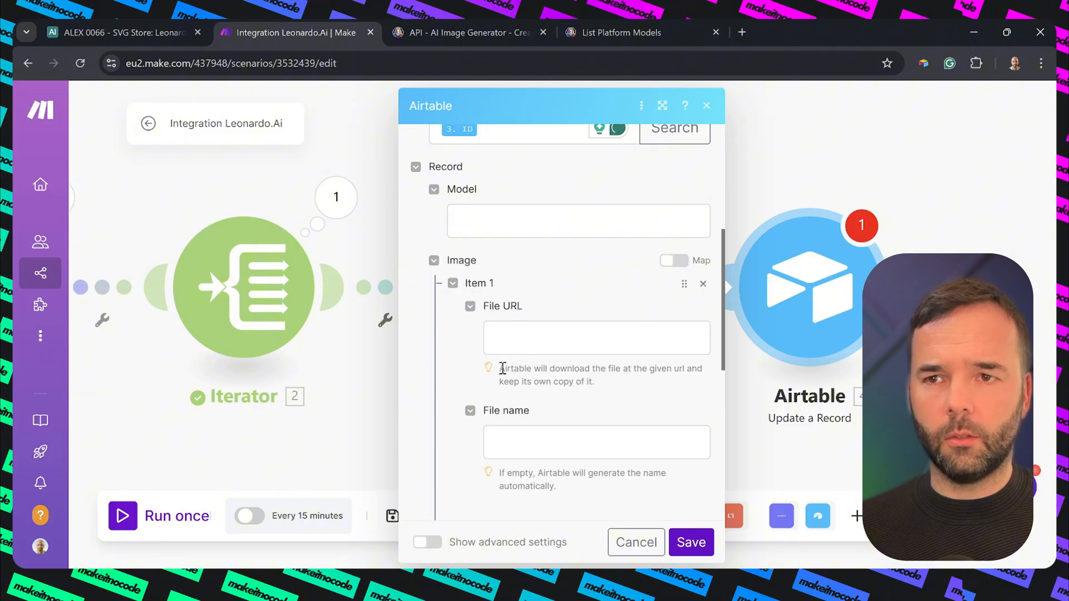
{"action": "left_click", "coordinate": [518, 340]}
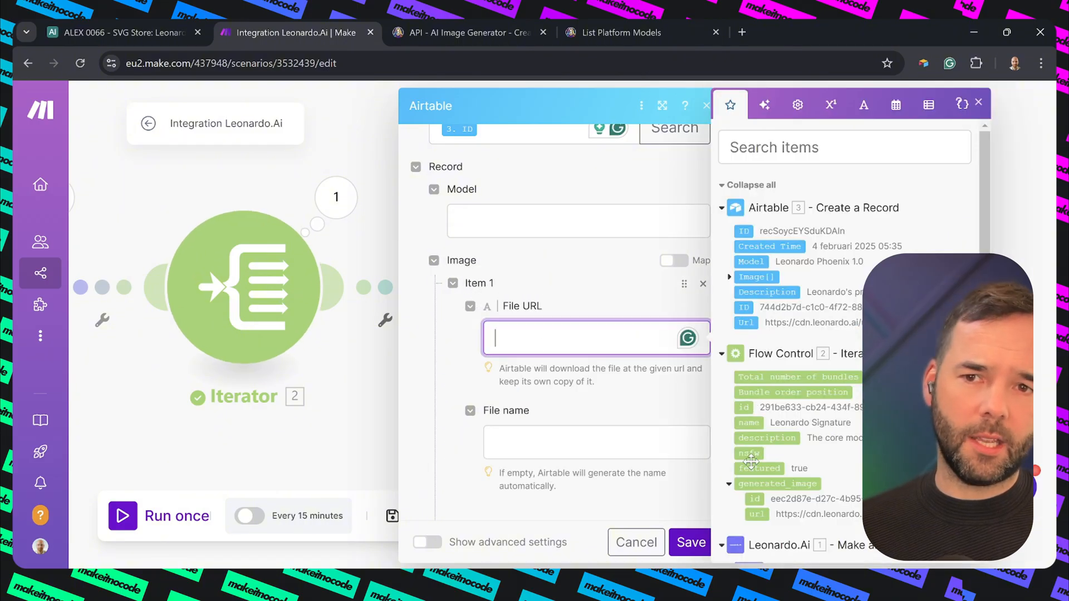
{"action": "left_click", "coordinate": [755, 516]}
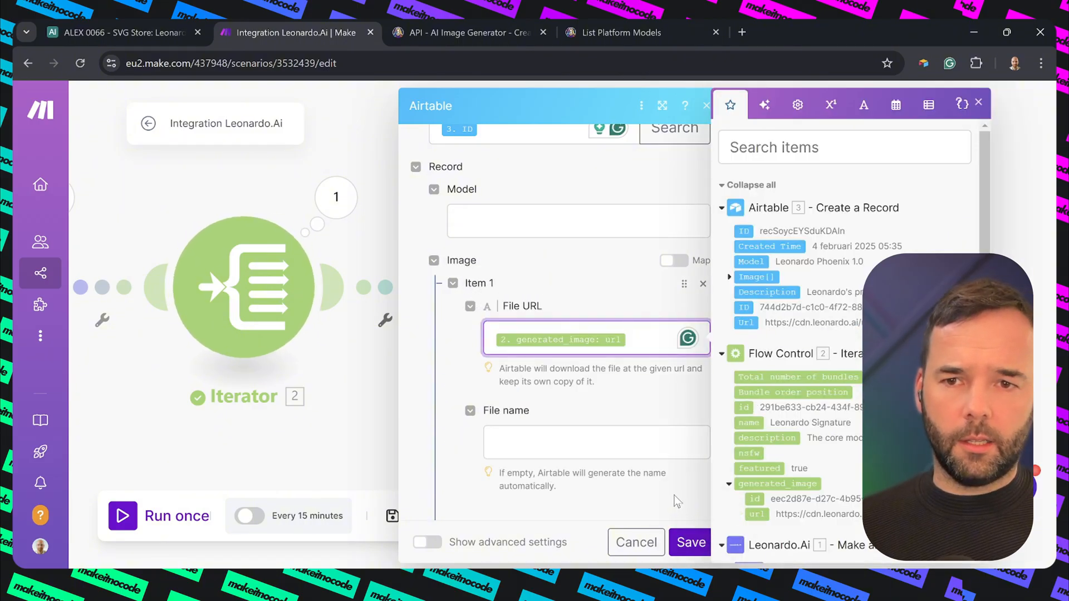
{"action": "left_click", "coordinate": [674, 495]}
{"action": "left_click", "coordinate": [693, 541]}
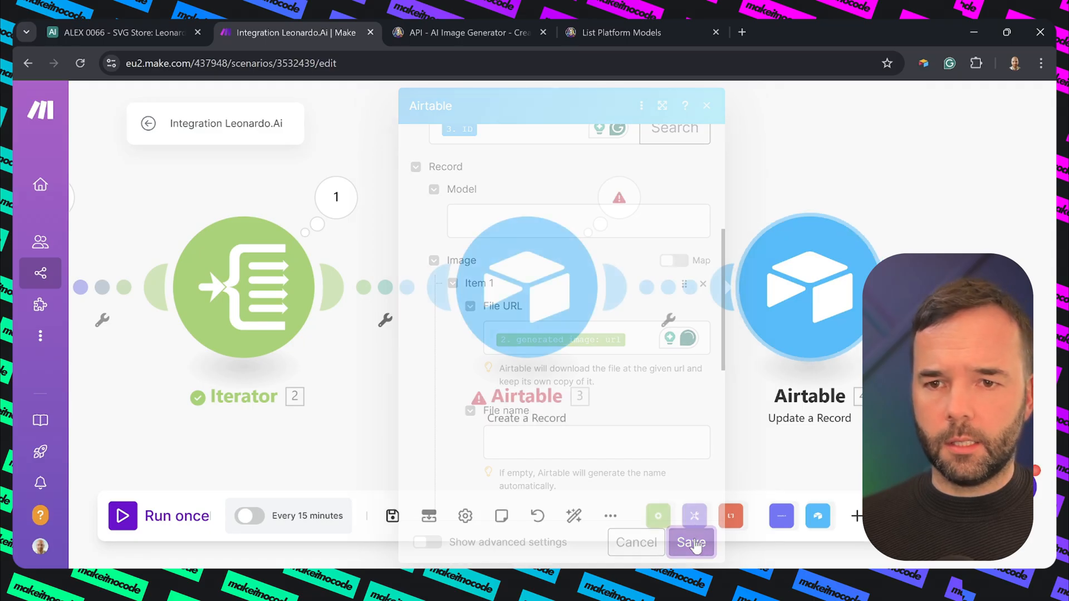
Set up a filter between the two Airtable modules requiring that the Iterator's generated_image url exists, and save it
{"action": "left_click", "coordinate": [669, 321]}
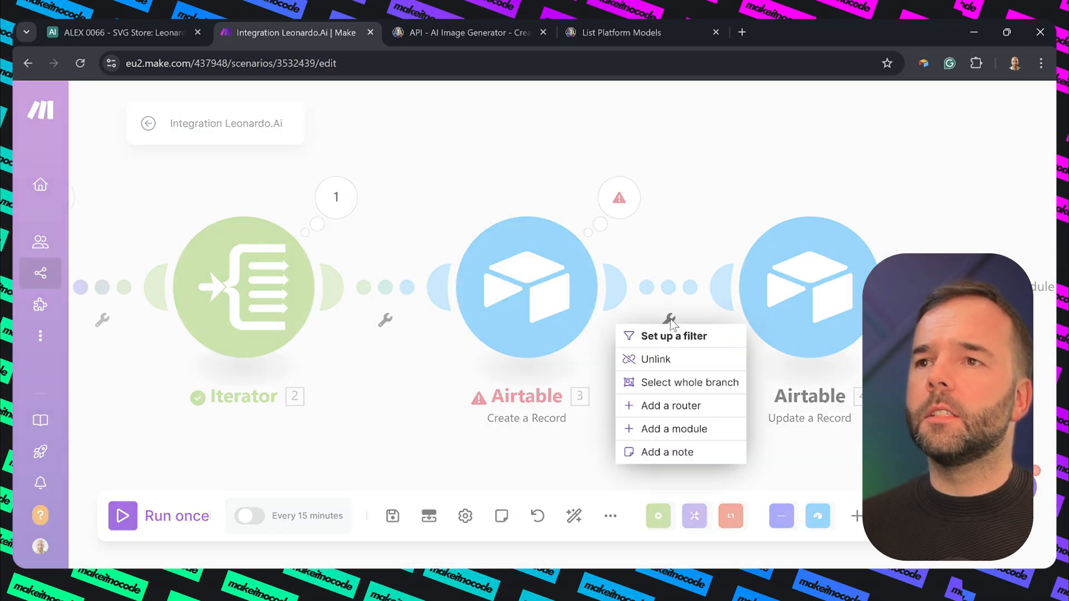
{"action": "left_click", "coordinate": [665, 337]}
{"action": "left_click", "coordinate": [766, 281]}
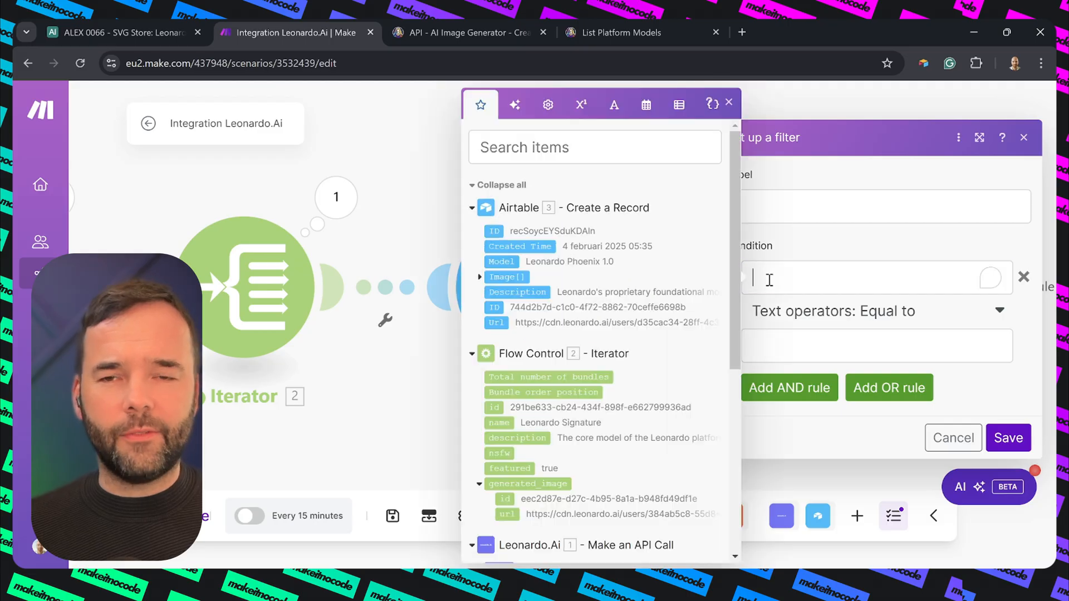
{"action": "left_click_drag", "start_coordinate": [508, 514], "coordinate": [509, 515]}
{"action": "left_click", "coordinate": [509, 515]}
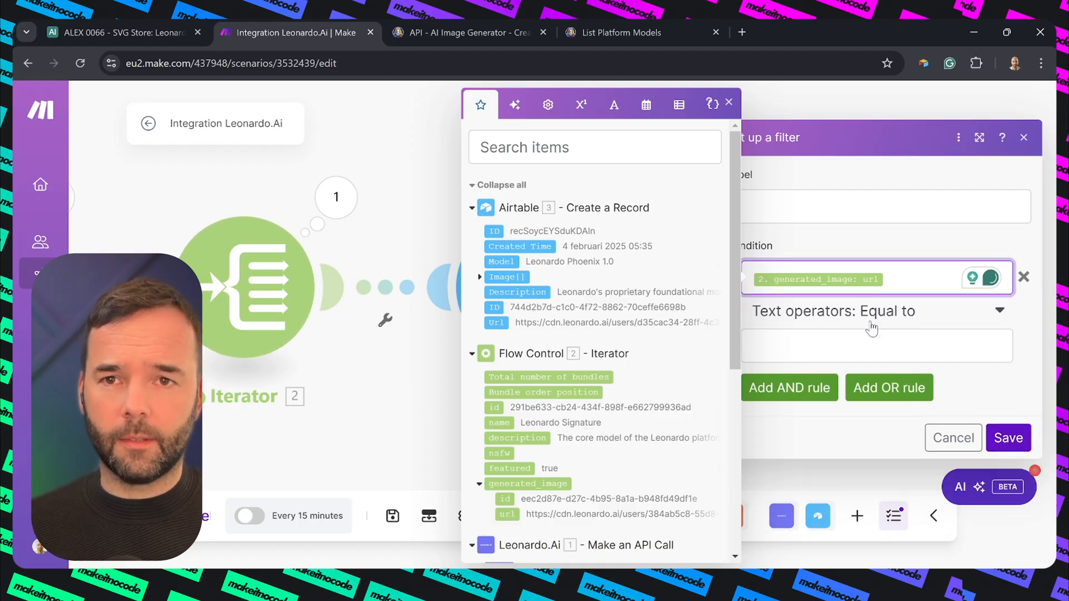
{"action": "left_click", "coordinate": [884, 316]}
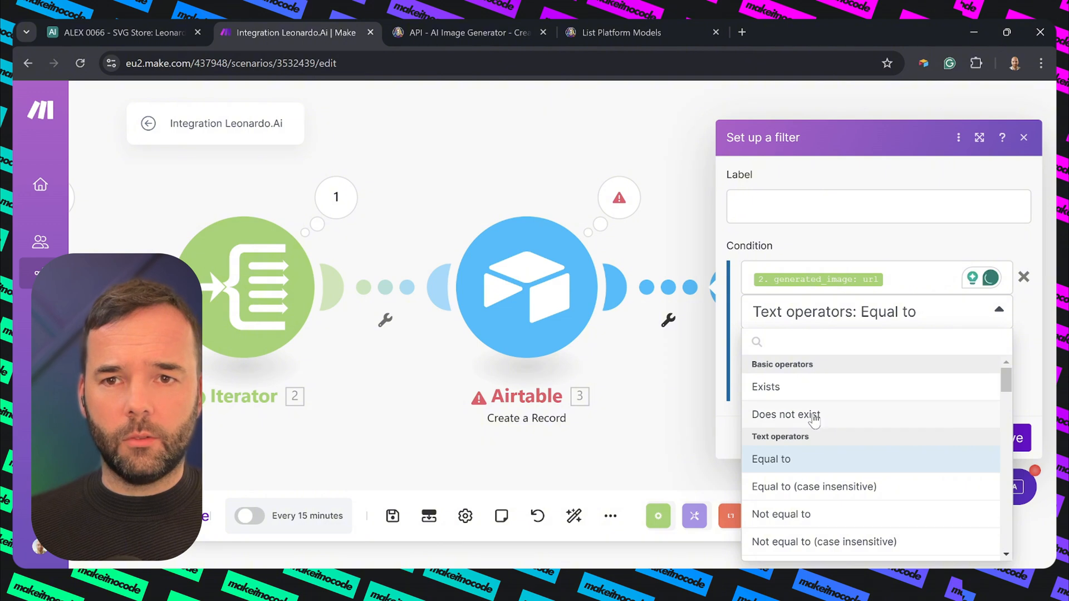
{"action": "left_click", "coordinate": [776, 388]}
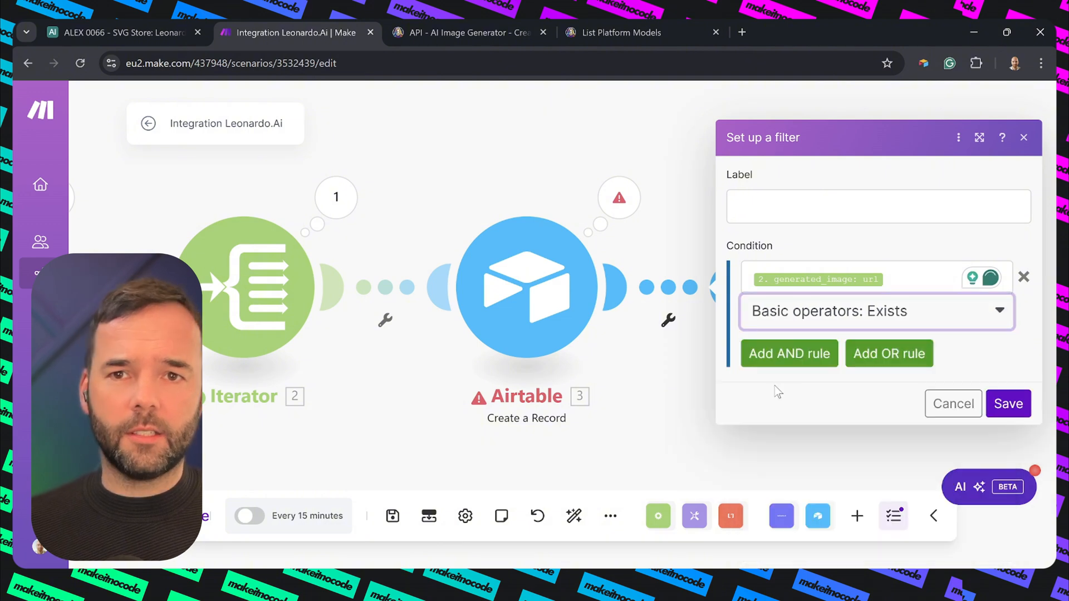
{"action": "left_click", "coordinate": [1009, 406]}
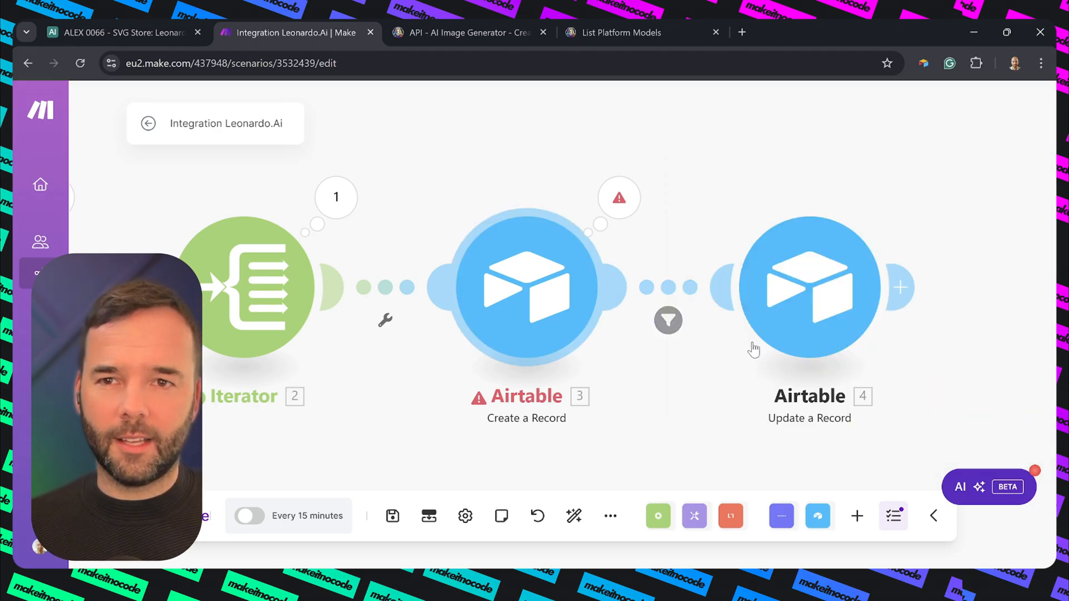
Save the scenario, run it once and switch to the Leonardo Models table in Airtable
{"action": "left_click", "coordinate": [392, 518]}
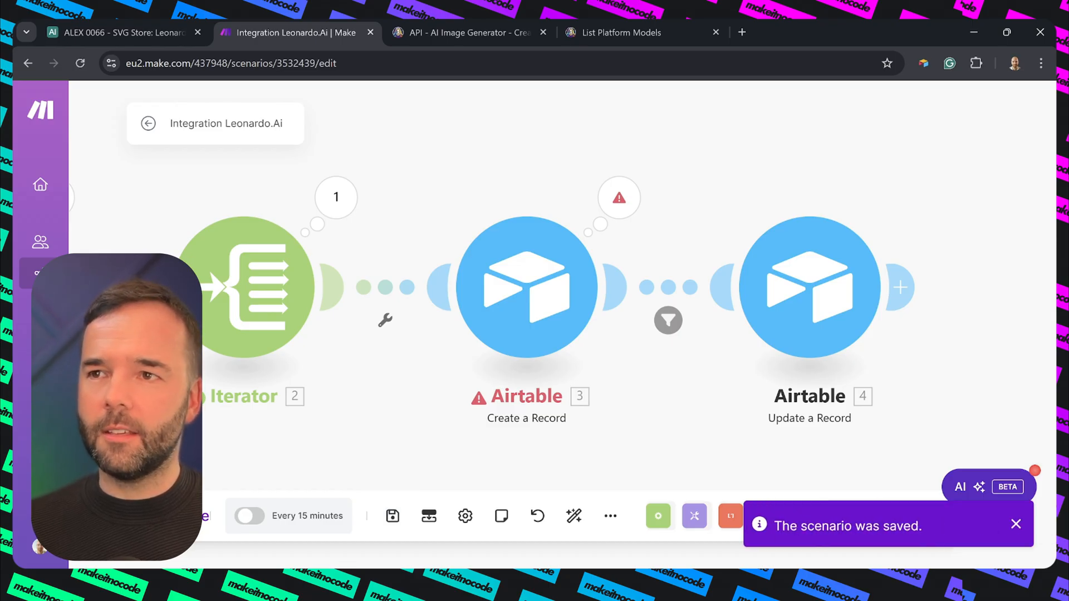
{"action": "left_click", "coordinate": [173, 517]}
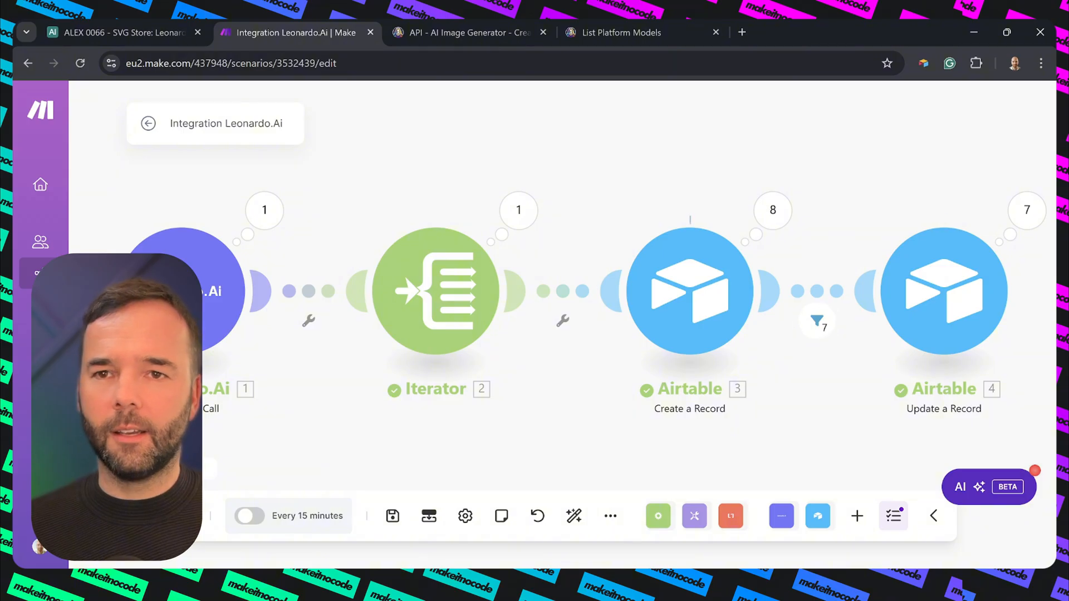
{"action": "left_click", "coordinate": [128, 33]}
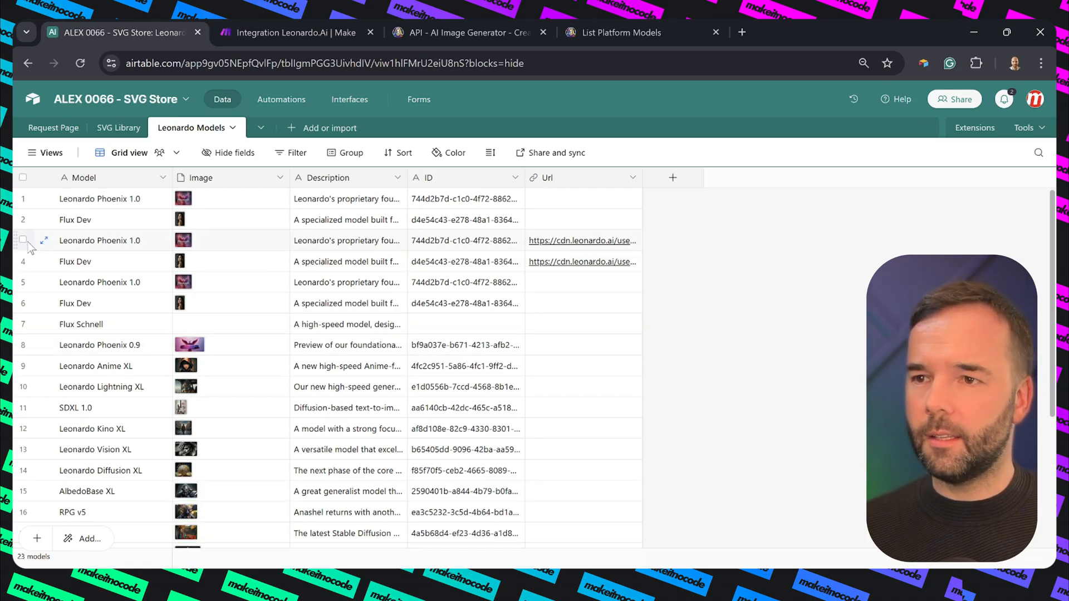
Delete the first four records, the duplicate Leonardo Phoenix 1.0 and Flux Dev entries, from the Leonardo Models table
{"action": "left_click", "coordinate": [23, 261]}
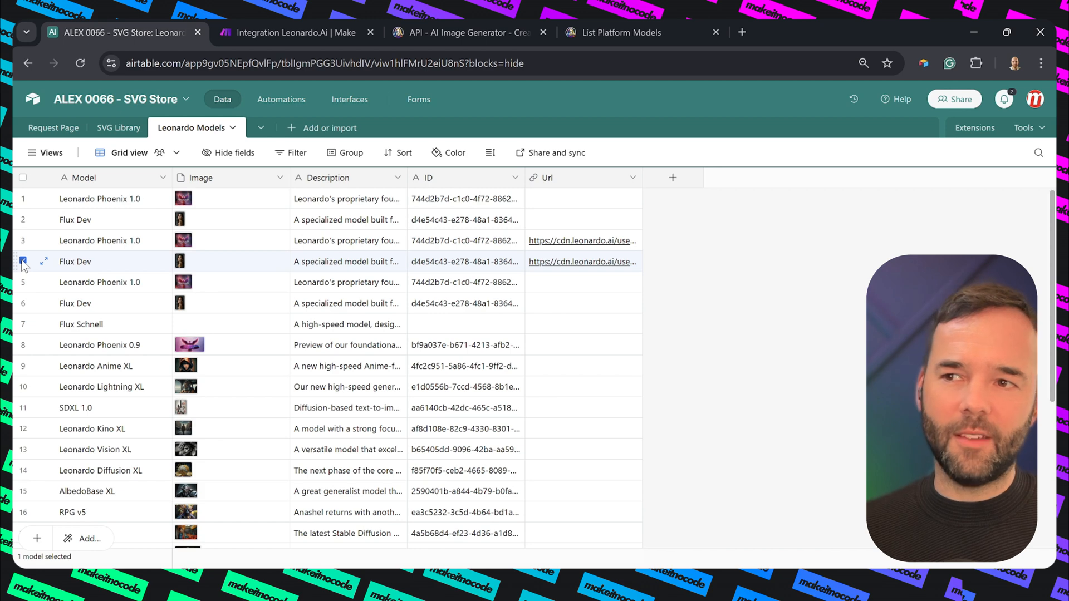
{"action": "left_click", "coordinate": [23, 199], "text": "shift"}
{"action": "right_click", "coordinate": [96, 202]}
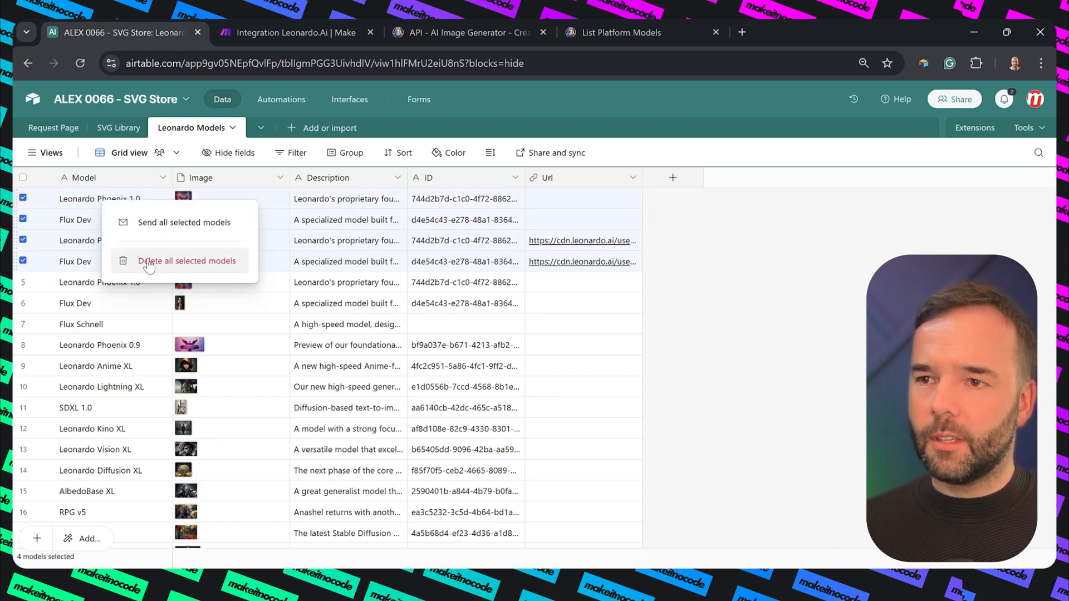
{"action": "left_click", "coordinate": [148, 262]}
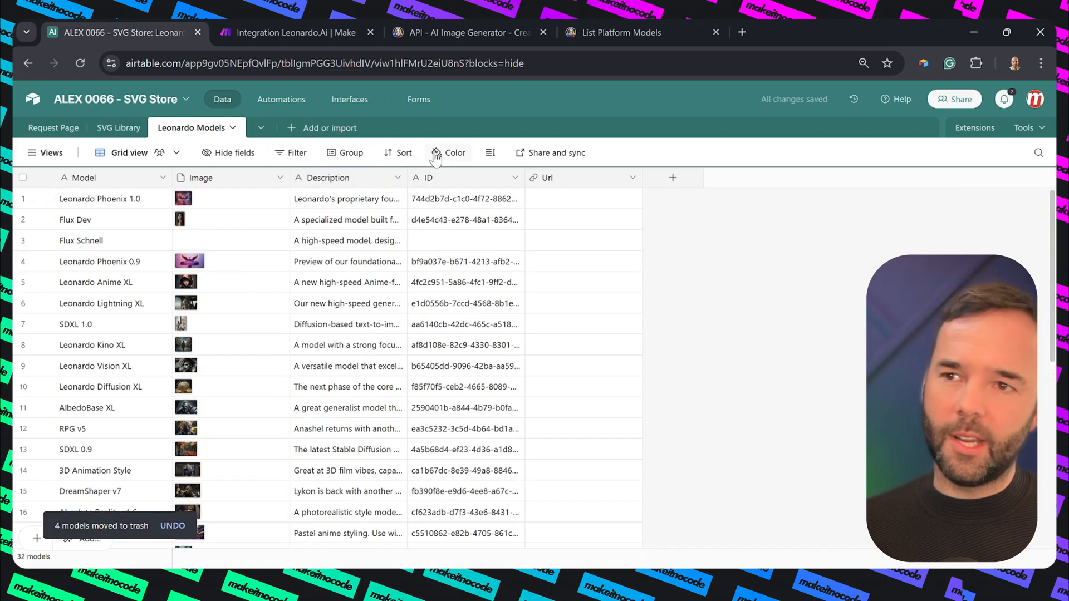
Set the Leonardo Models grid's row height to Extra Tall and open the Request Page table
{"action": "left_click", "coordinate": [492, 153]}
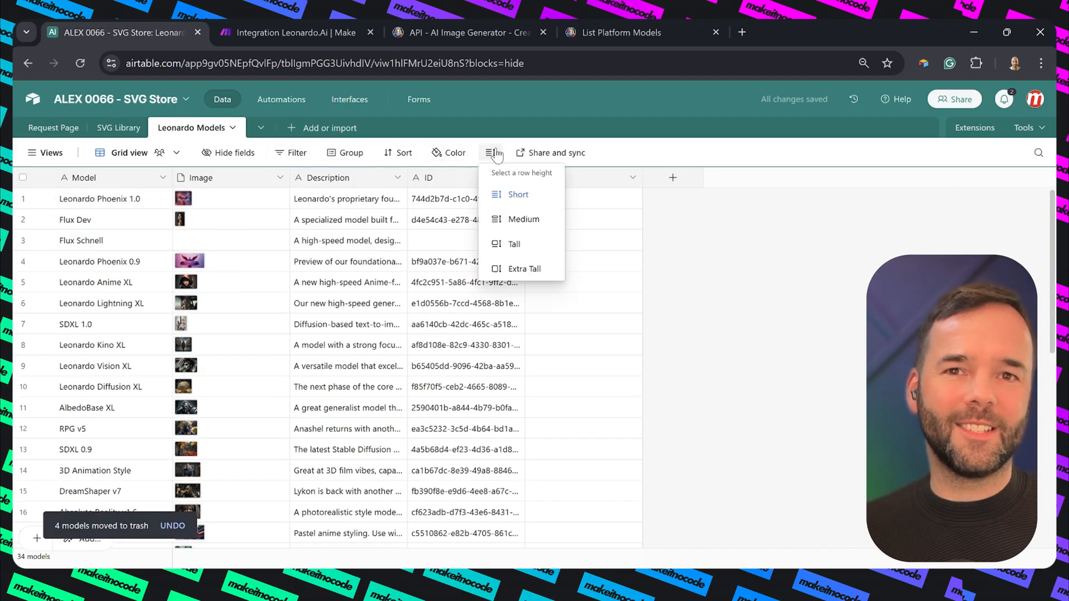
{"action": "left_click", "coordinate": [513, 271]}
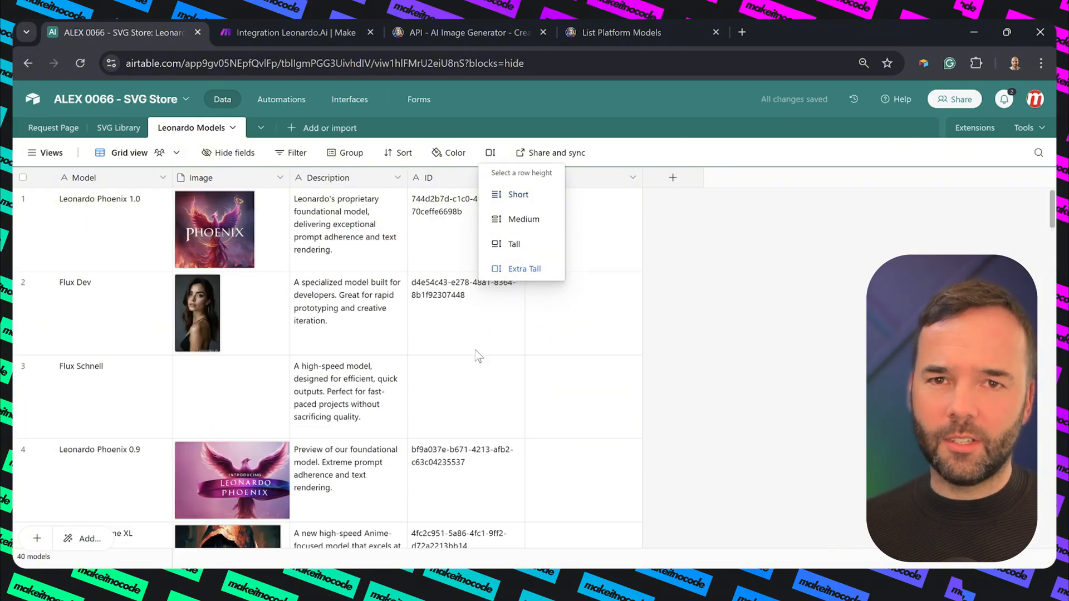
{"action": "left_click", "coordinate": [54, 128]}
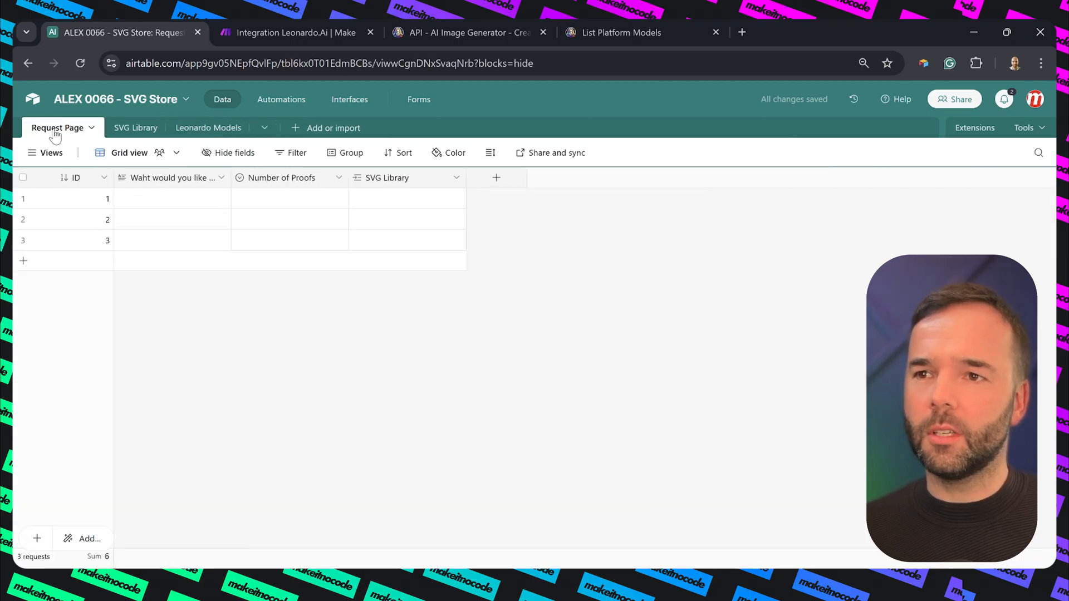
Add a field linking Request Page to Leonardo Models with an ID lookup field, and place the link field before SVG Library
{"action": "left_click", "coordinate": [496, 178]}
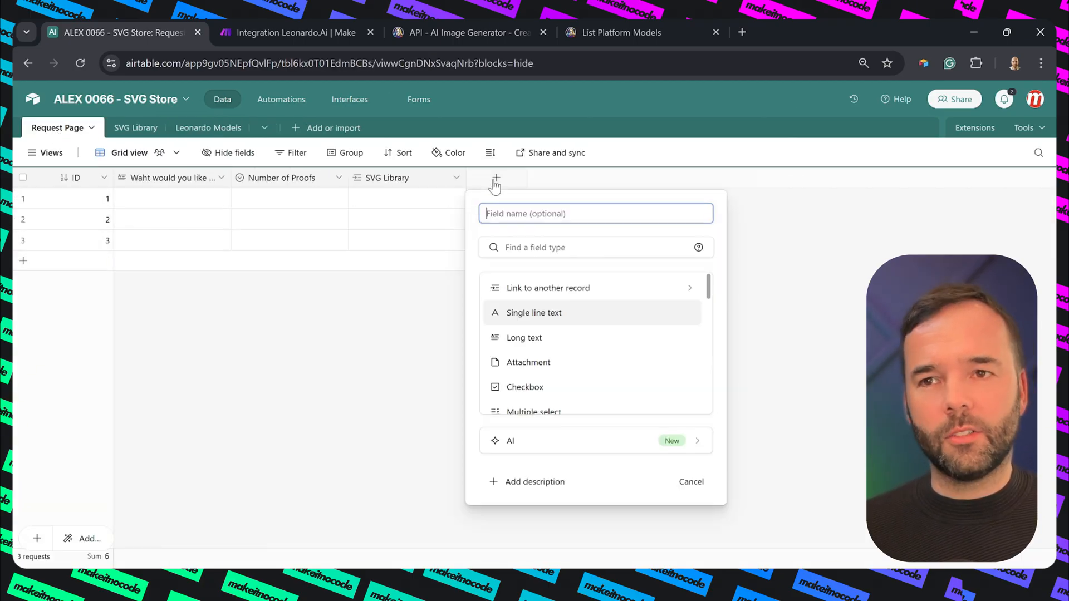
{"action": "left_click", "coordinate": [524, 292]}
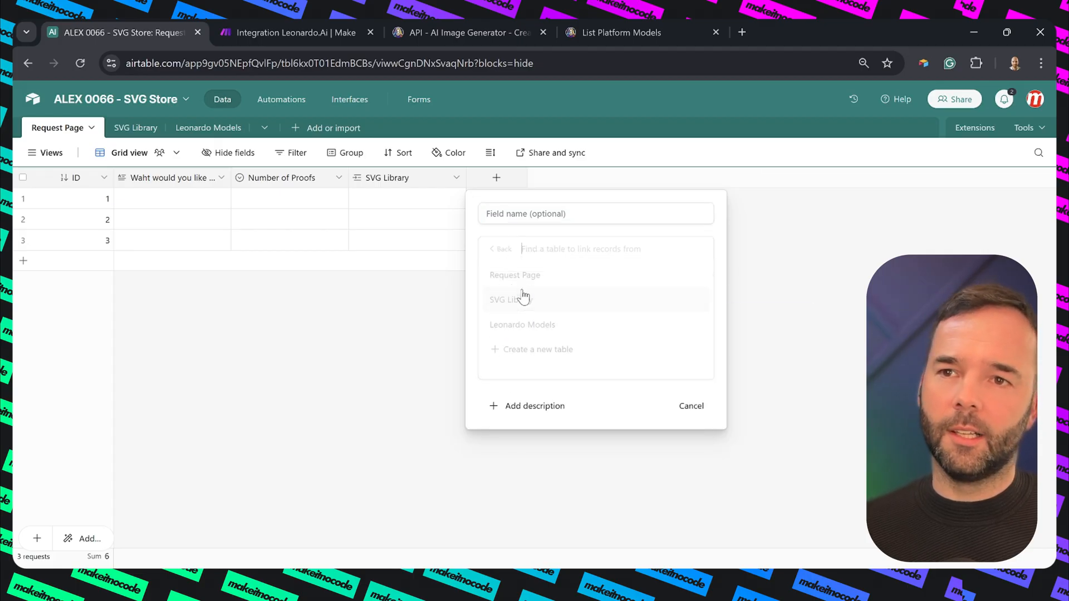
{"action": "left_click", "coordinate": [523, 328]}
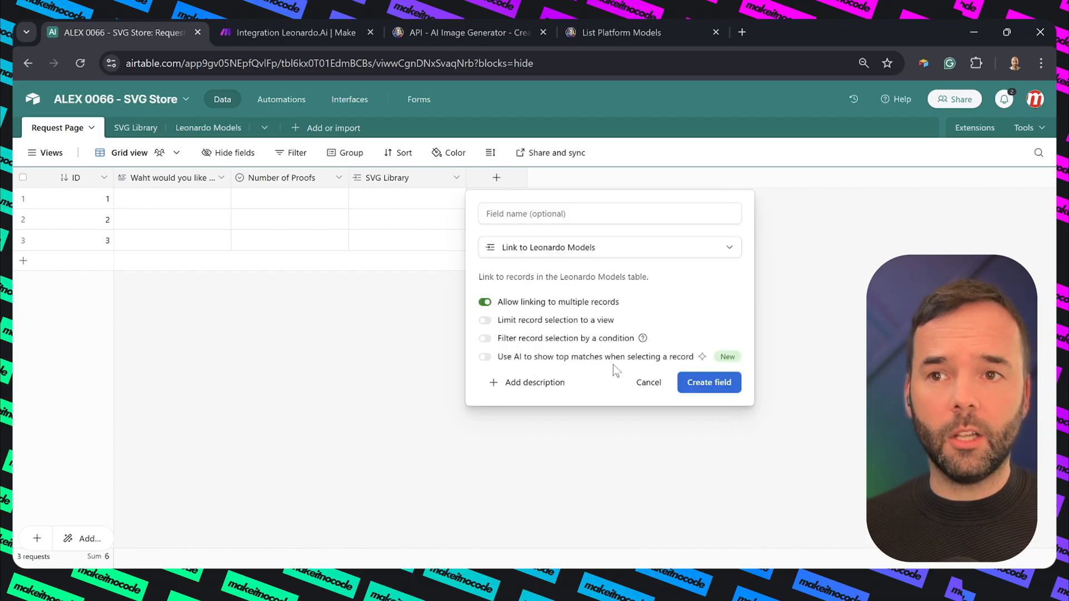
{"action": "left_click", "coordinate": [701, 384]}
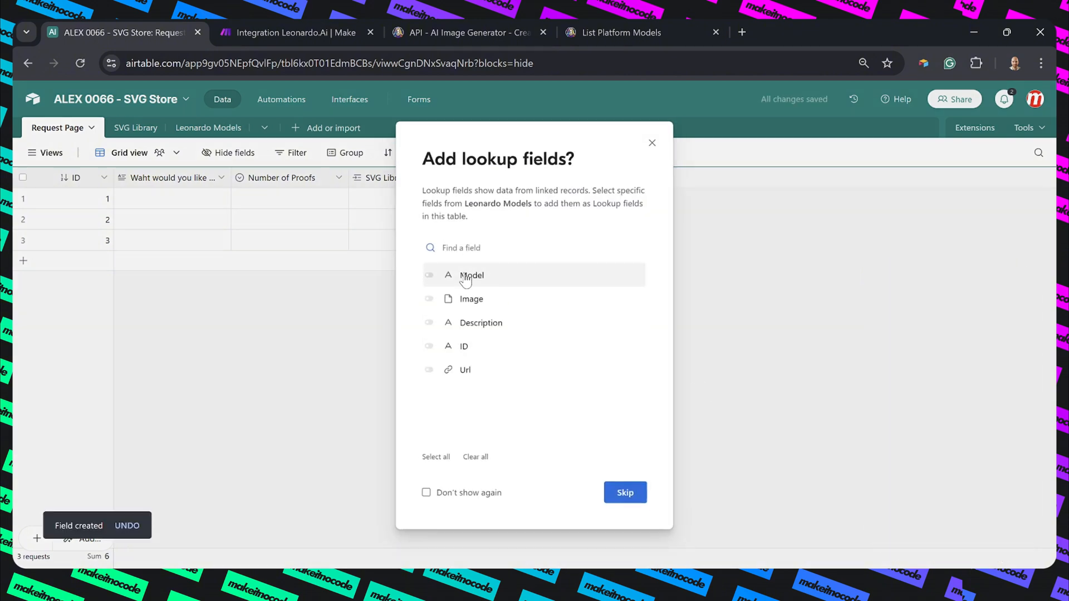
{"action": "left_click", "coordinate": [429, 348]}
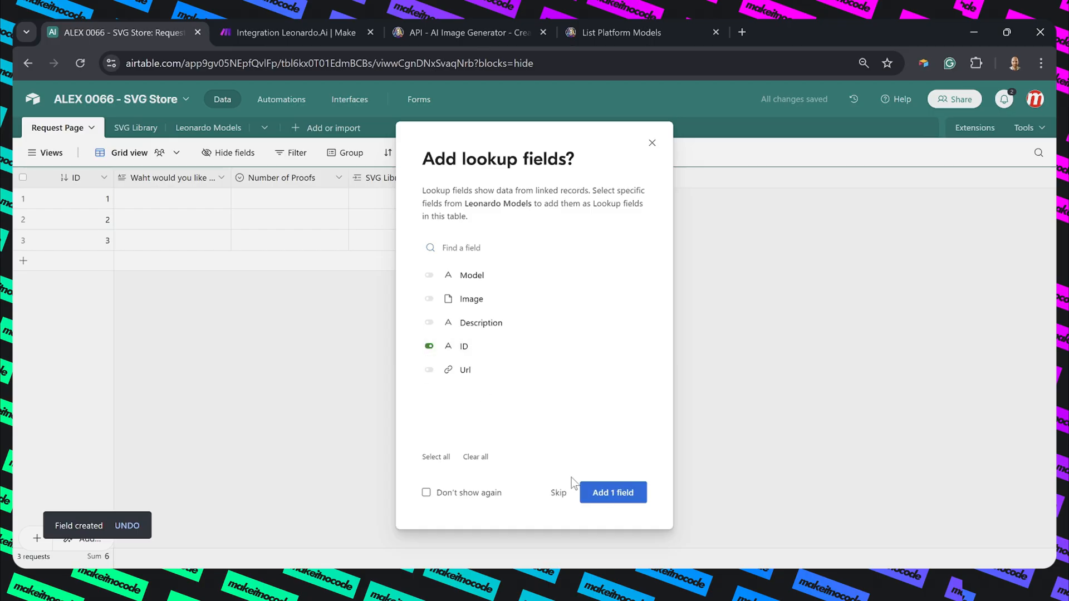
{"action": "left_click", "coordinate": [616, 495]}
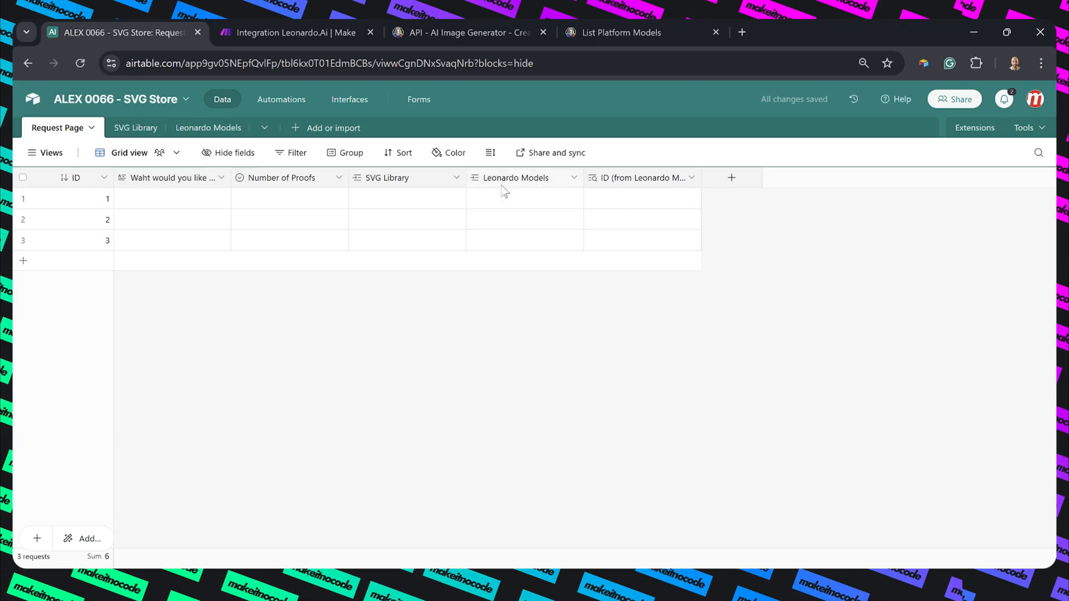
{"action": "left_click_drag", "start_coordinate": [508, 186], "coordinate": [348, 178]}
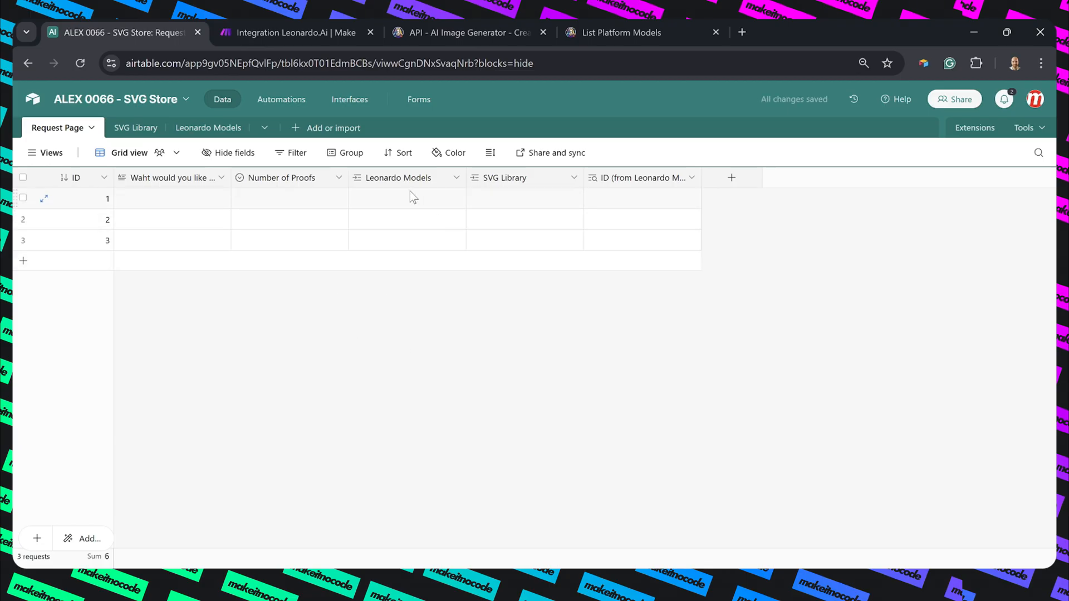
Add a condition to the Generate Proofs automation's trigger requiring that Leonardo Models is not empty
{"action": "left_click", "coordinate": [281, 103]}
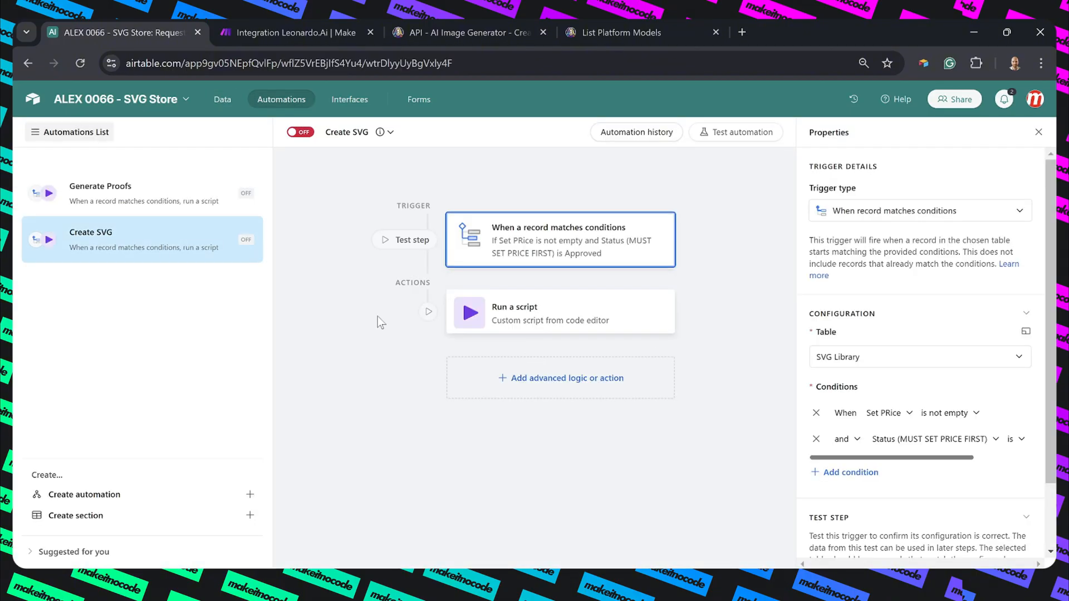
{"action": "left_click", "coordinate": [162, 210]}
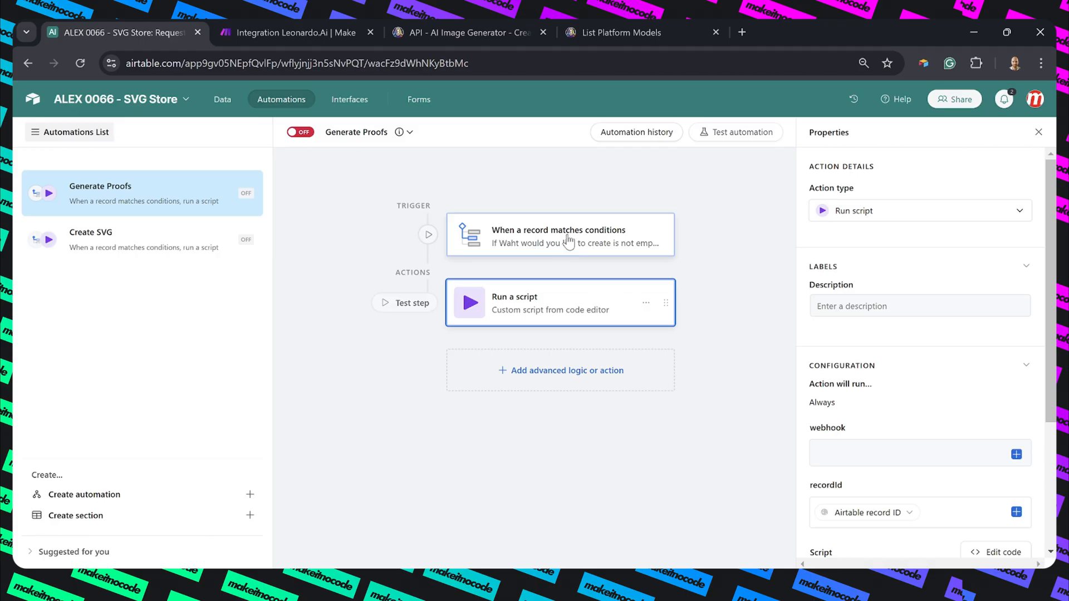
{"action": "left_click", "coordinate": [568, 241]}
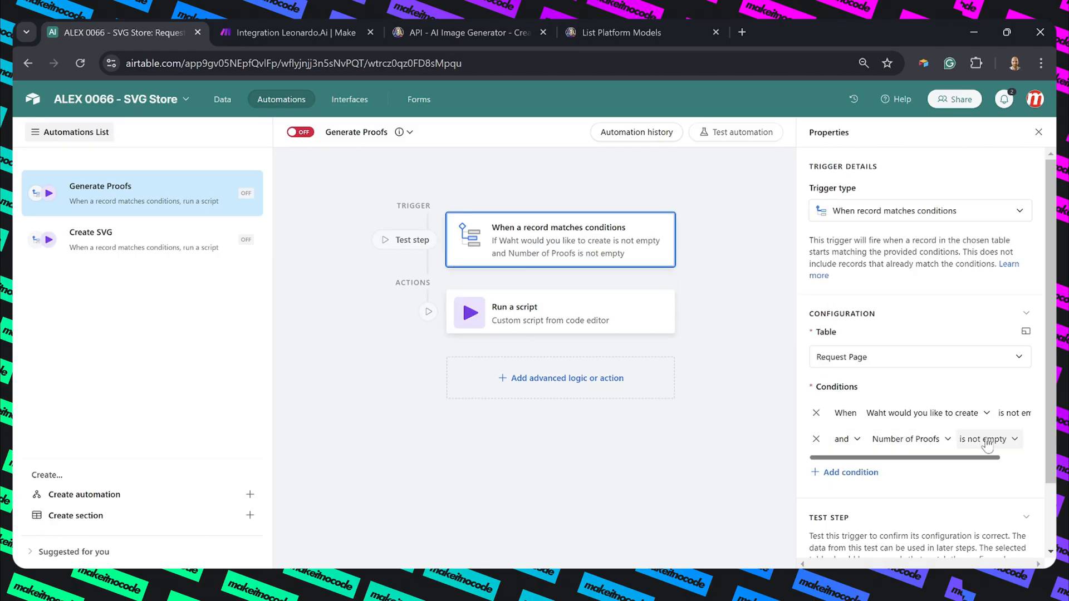
{"action": "left_click", "coordinate": [850, 472]}
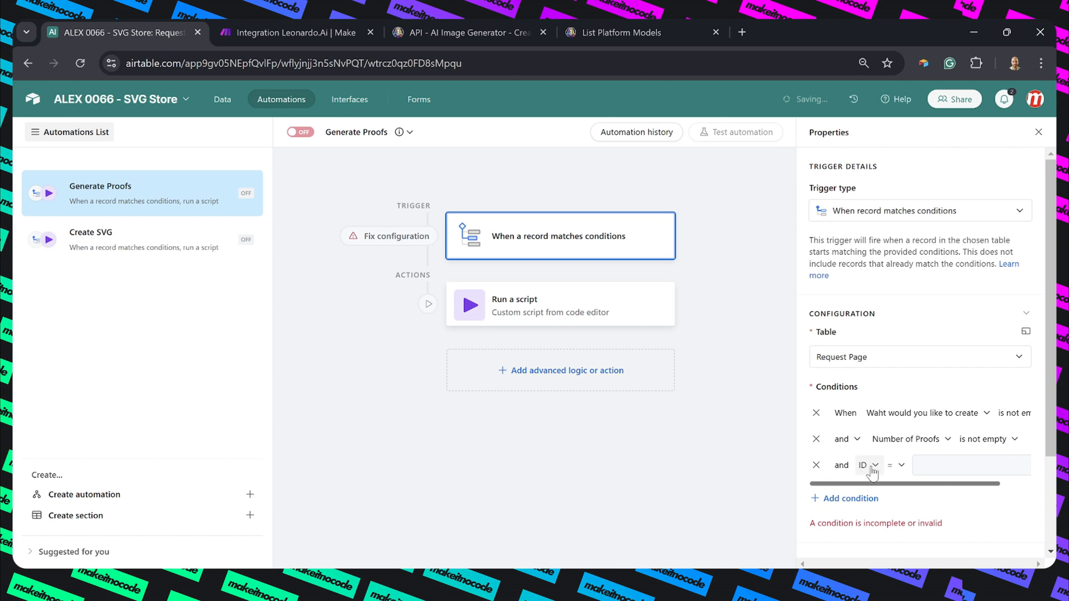
{"action": "left_click", "coordinate": [874, 466]}
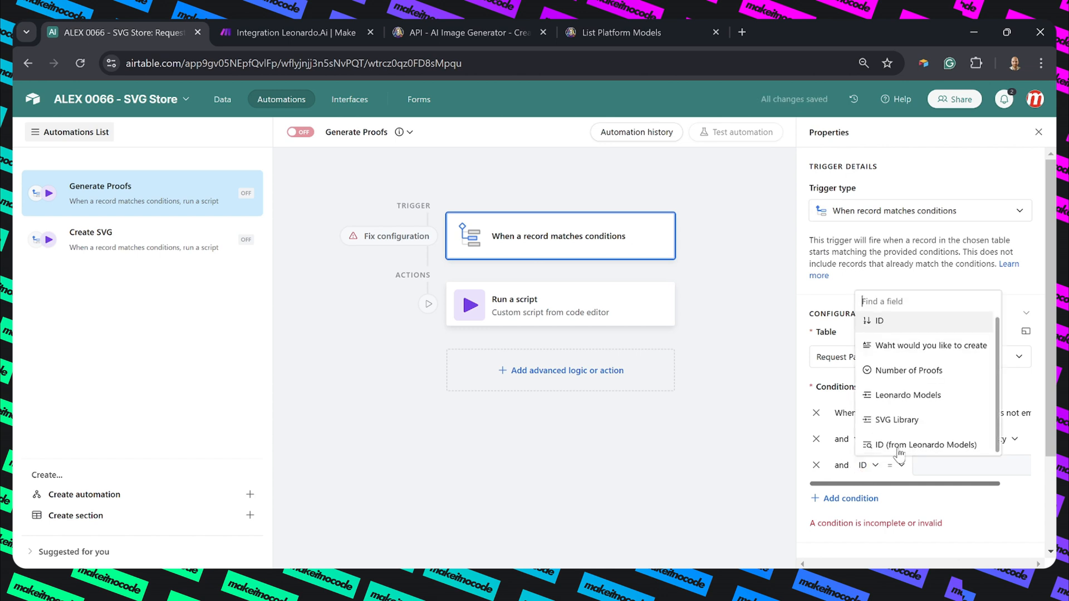
{"action": "left_click", "coordinate": [909, 397]}
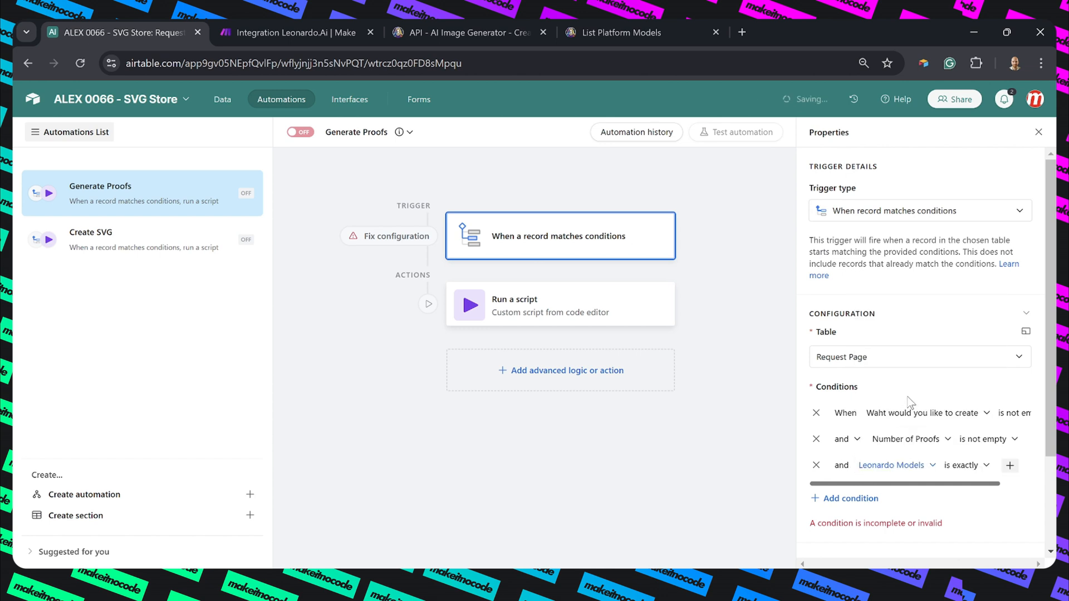
{"action": "left_click", "coordinate": [981, 469]}
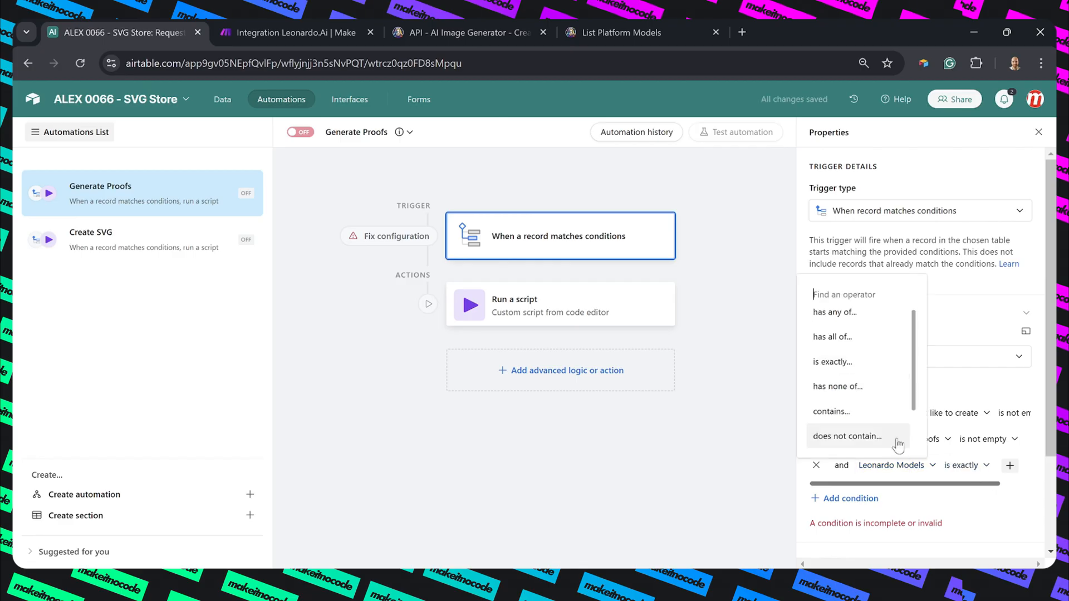
{"action": "scroll", "coordinate": [856, 439], "scroll_direction": "down", "scroll_amount": 1}
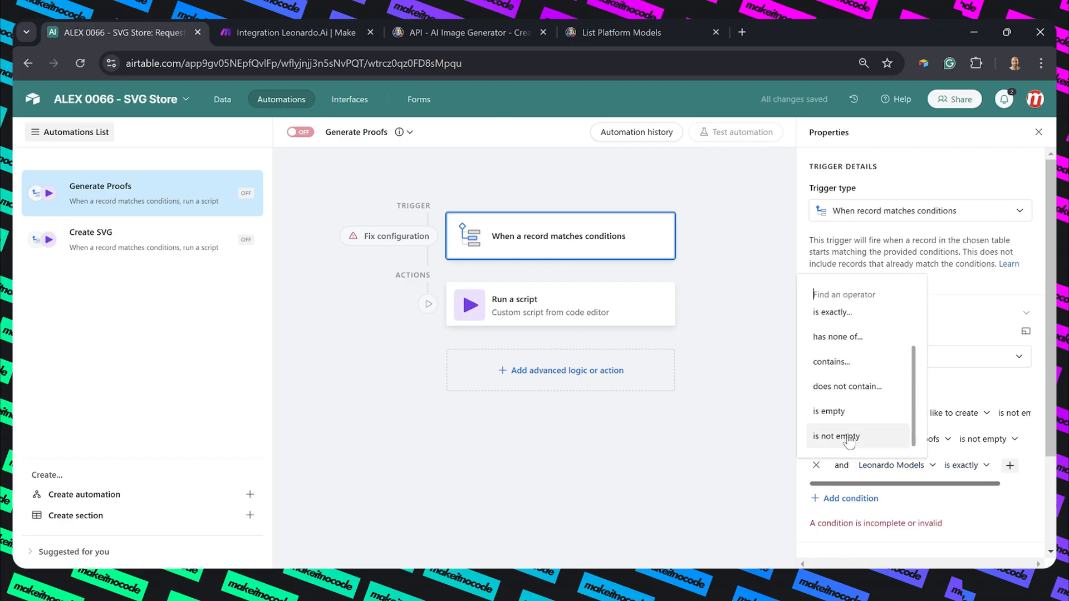
{"action": "left_click", "coordinate": [856, 437]}
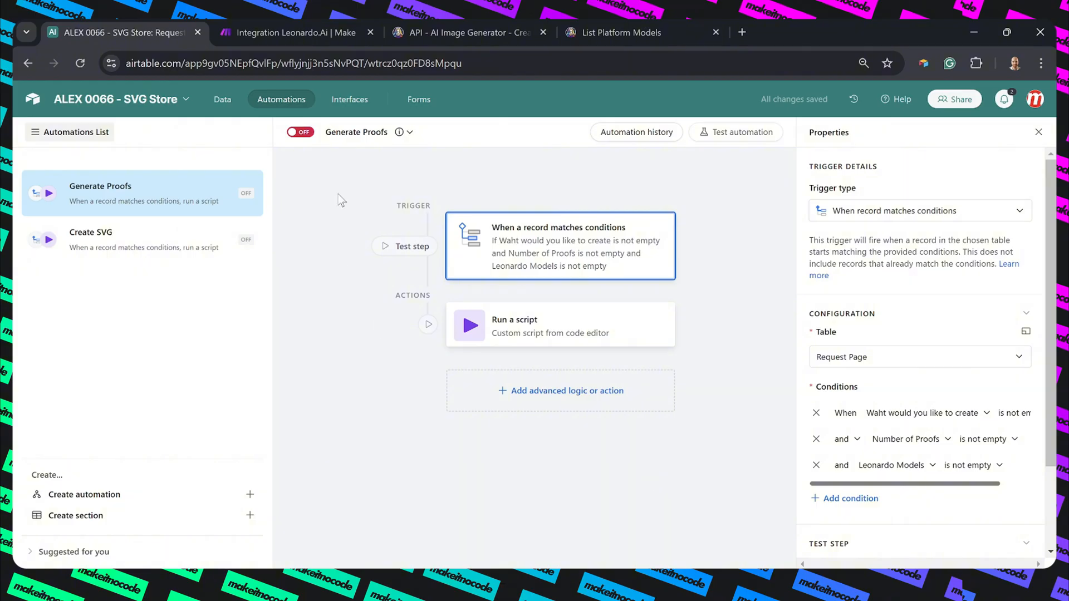
In the first Request Page record, enter "A Spotty Puppy" as what to create and set Number of Proofs to 1
{"action": "left_click", "coordinate": [224, 101]}
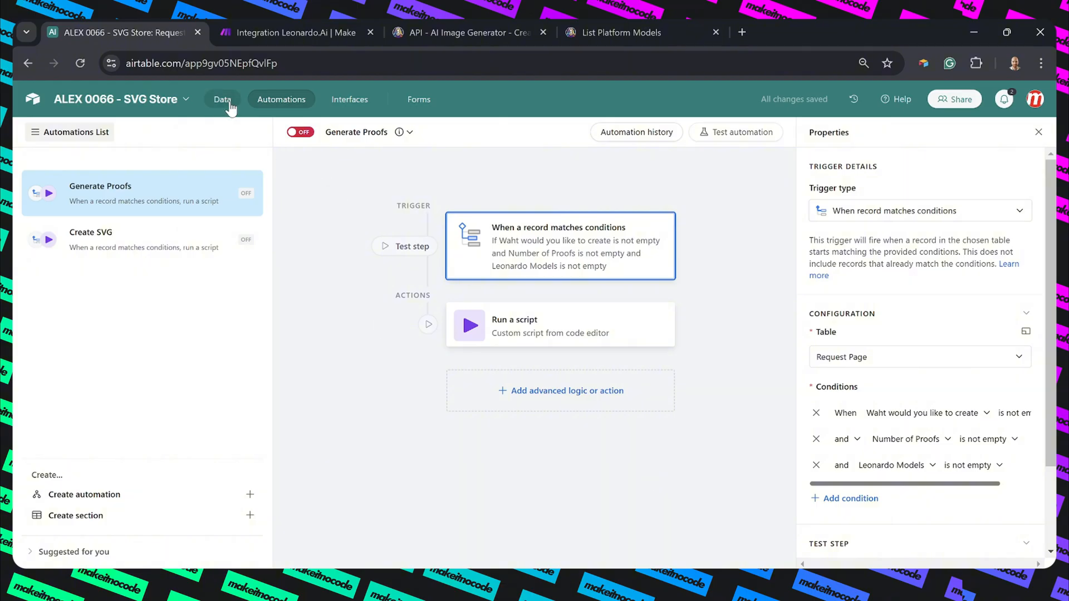
{"action": "left_click", "coordinate": [132, 199]}
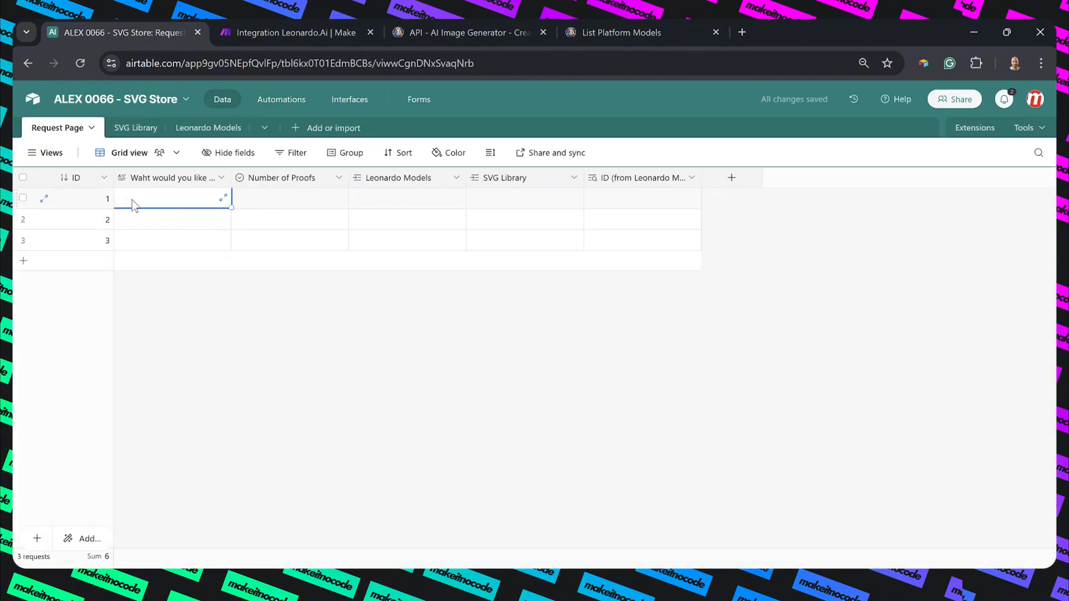
{"action": "type", "text": "A Spotty Puu"}
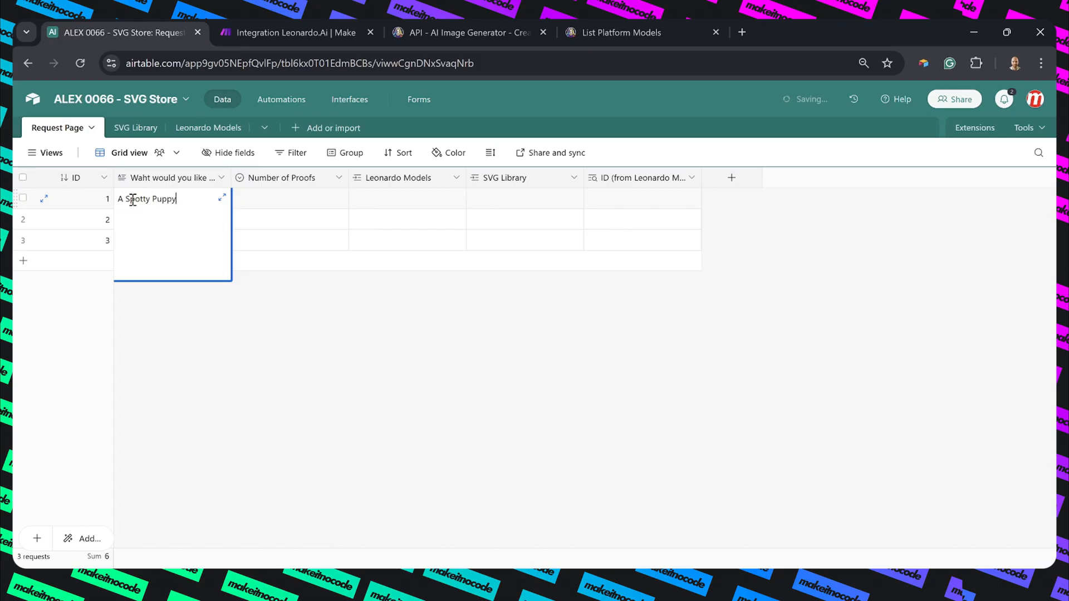
{"action": "left_click", "coordinate": [257, 202]}
{"action": "left_click", "coordinate": [258, 201]}
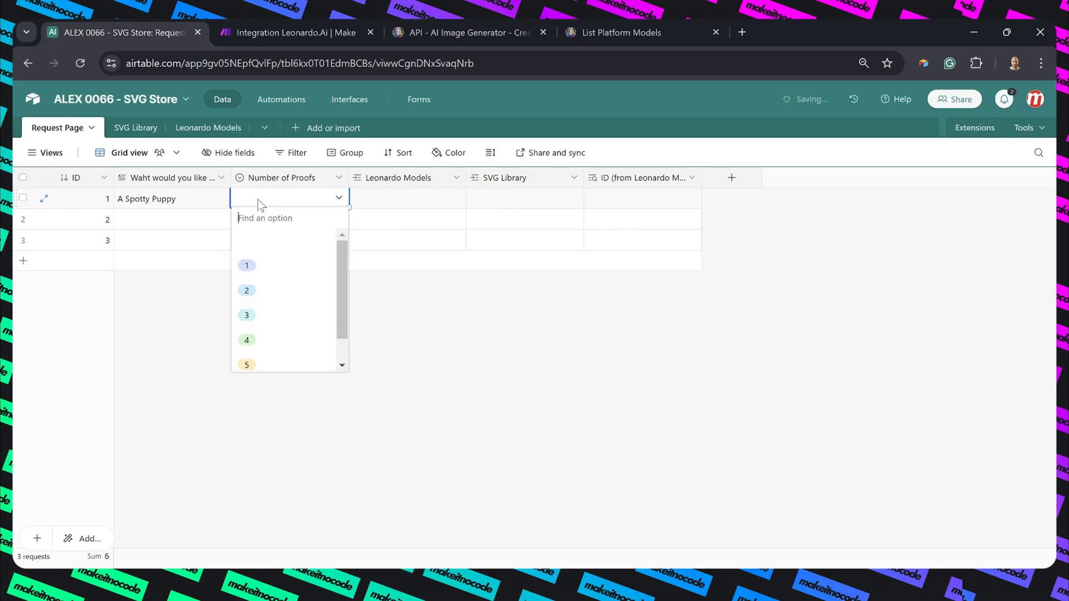
{"action": "left_click", "coordinate": [262, 270]}
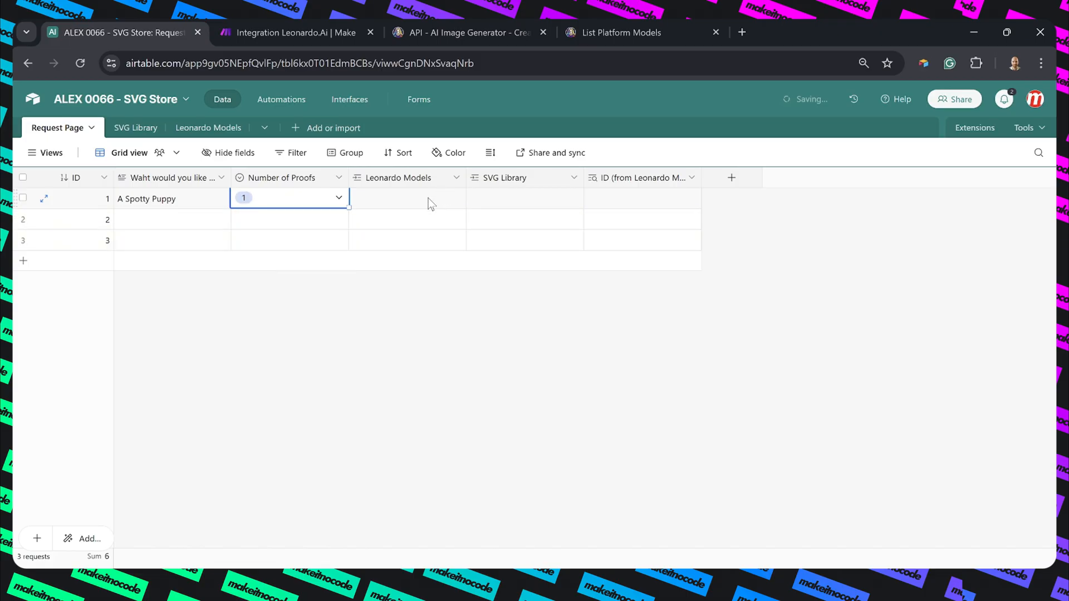
Link the Flux Dev model to the first Request Page record in the Leonardo Models field
{"action": "left_click", "coordinate": [284, 100]}
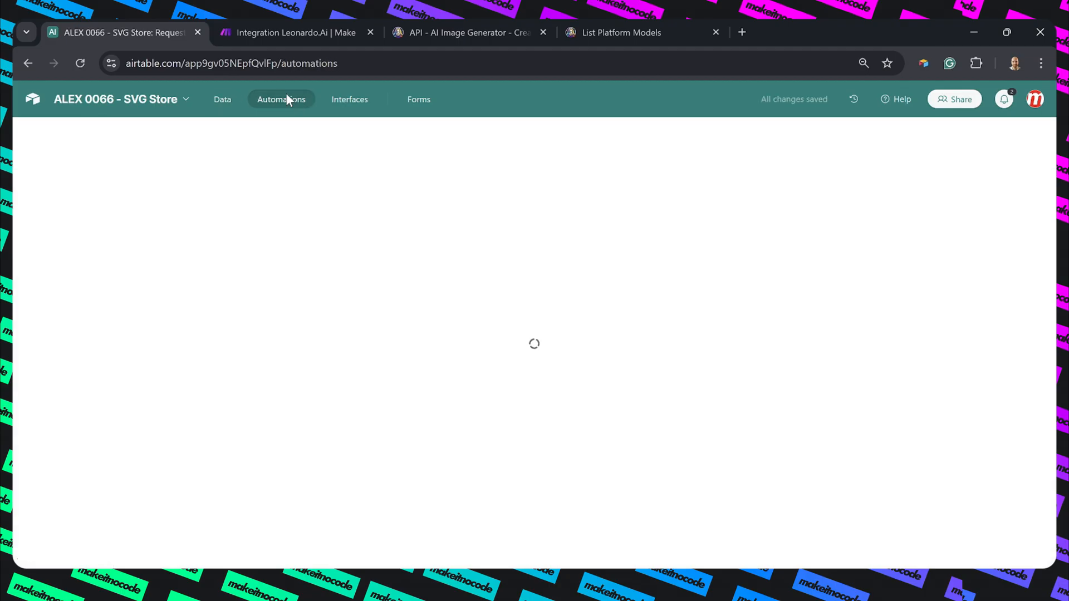
{"action": "left_click", "coordinate": [223, 100]}
{"action": "left_click", "coordinate": [403, 202]}
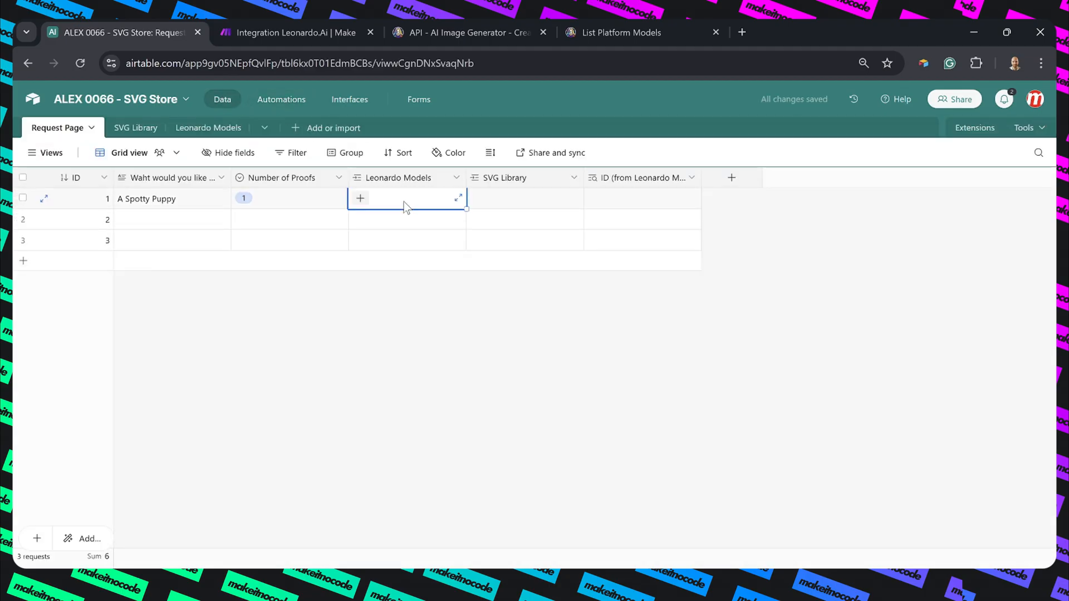
{"action": "left_click", "coordinate": [360, 198]}
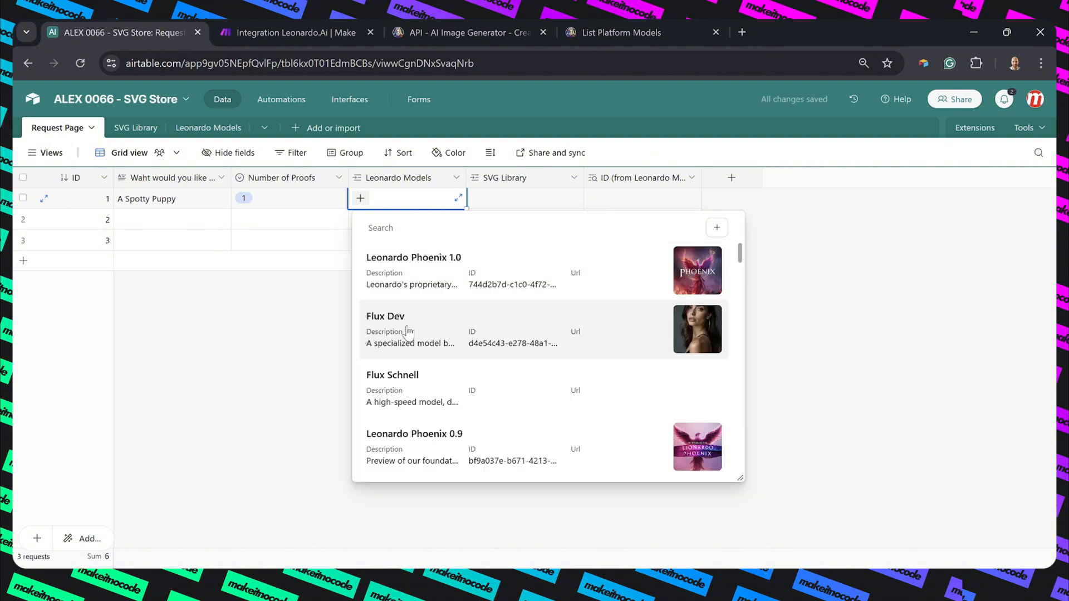
{"action": "left_click", "coordinate": [408, 333]}
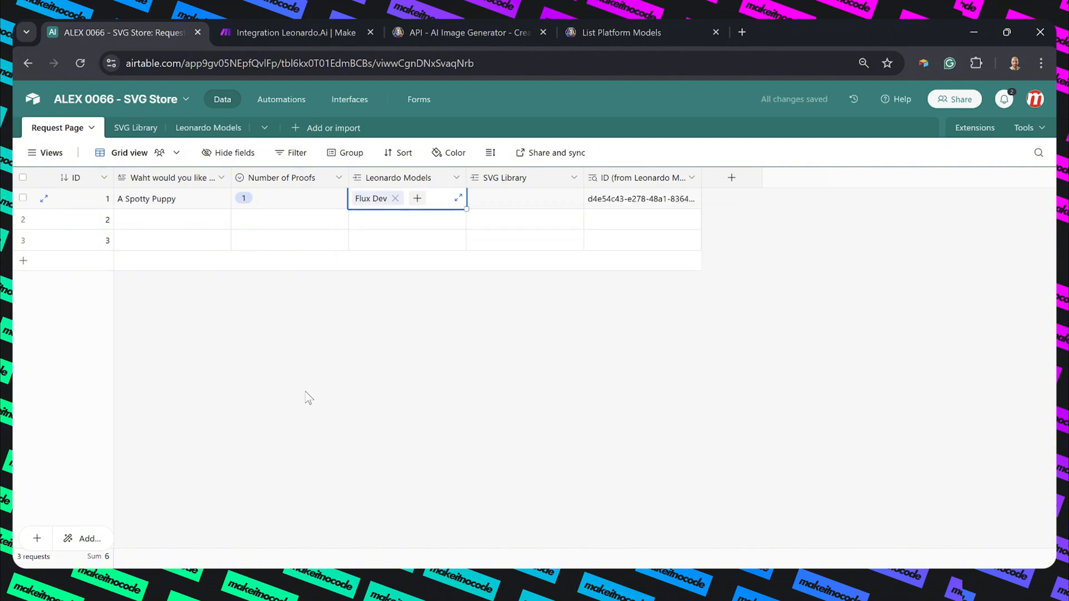
Start a test of the Generate Proofs automation and open the selection of a test record
{"action": "left_click", "coordinate": [259, 101]}
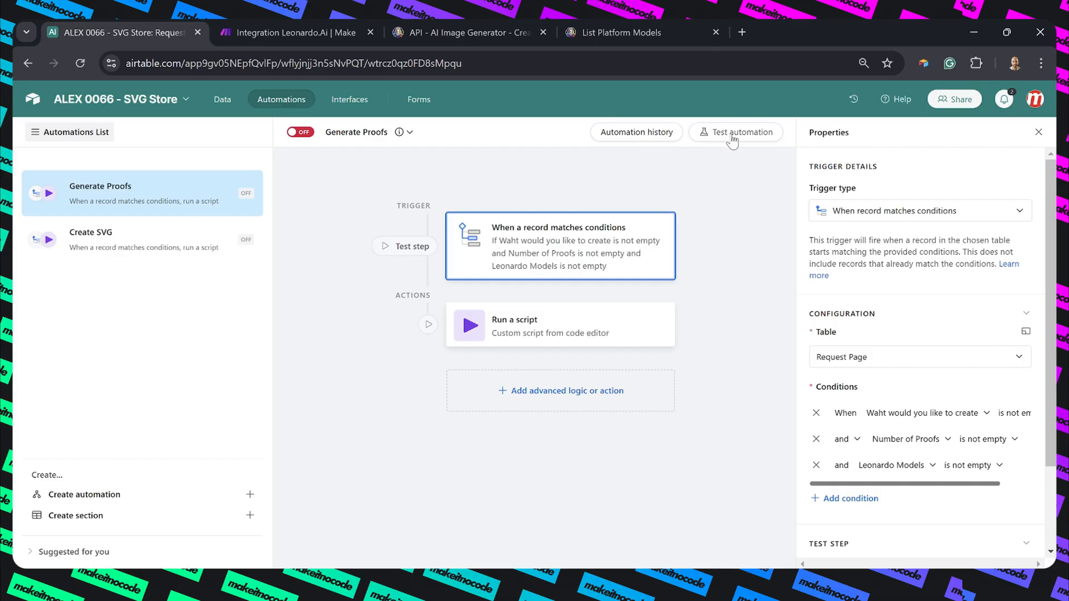
{"action": "left_click", "coordinate": [732, 134]}
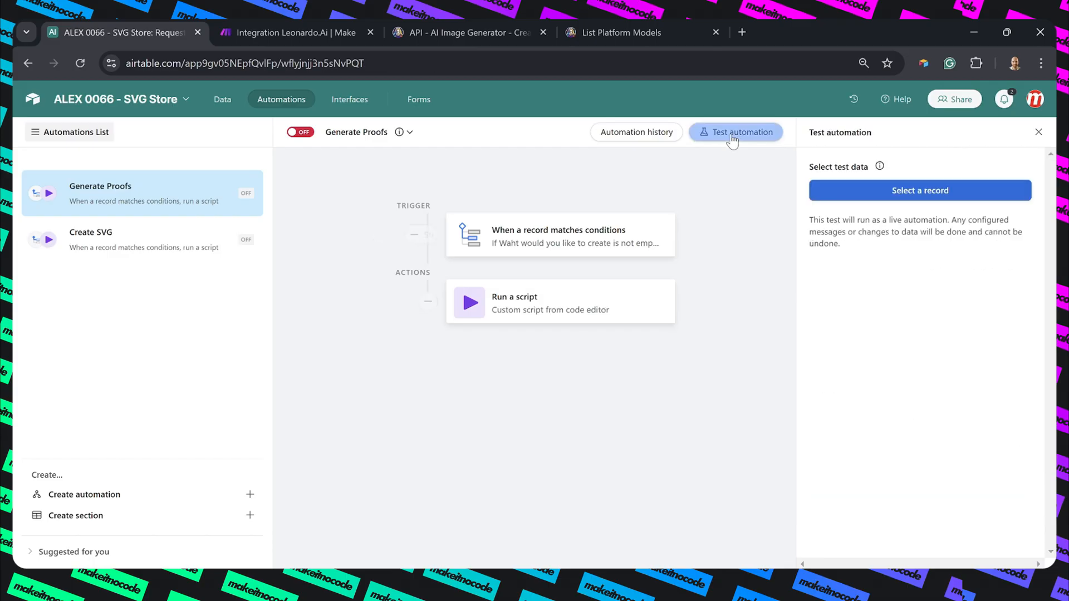
{"action": "left_click", "coordinate": [866, 192]}
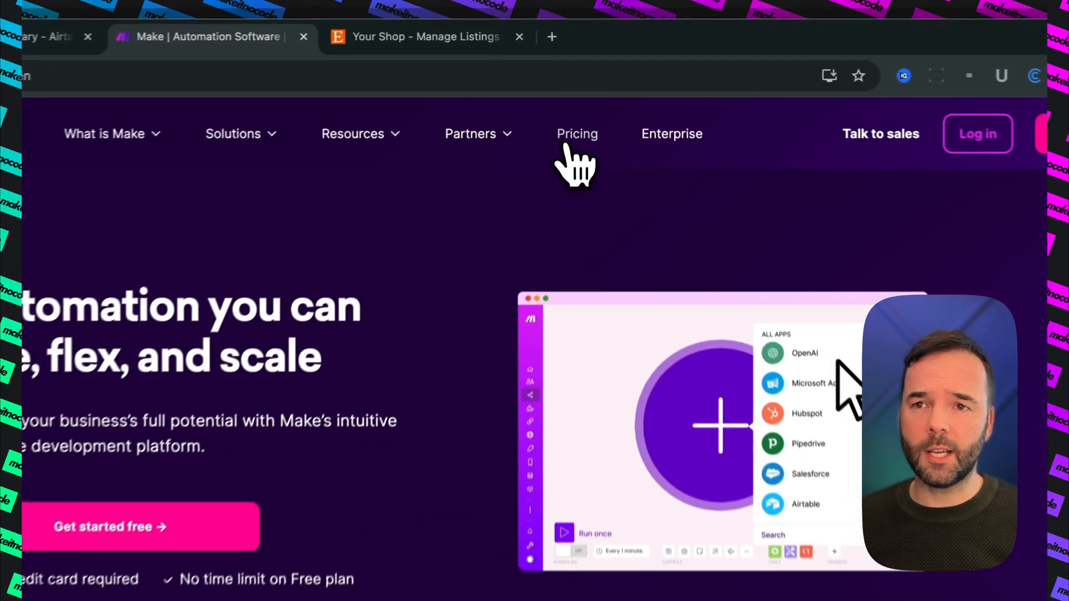
Open Make's pricing page and compare the Free, Core and Pro plans' monthly prices and operation allowances
{"action": "left_click", "coordinate": [586, 97]}
{"action": "scroll", "coordinate": [345, 445], "scroll_direction": "down", "scroll_amount": 5}
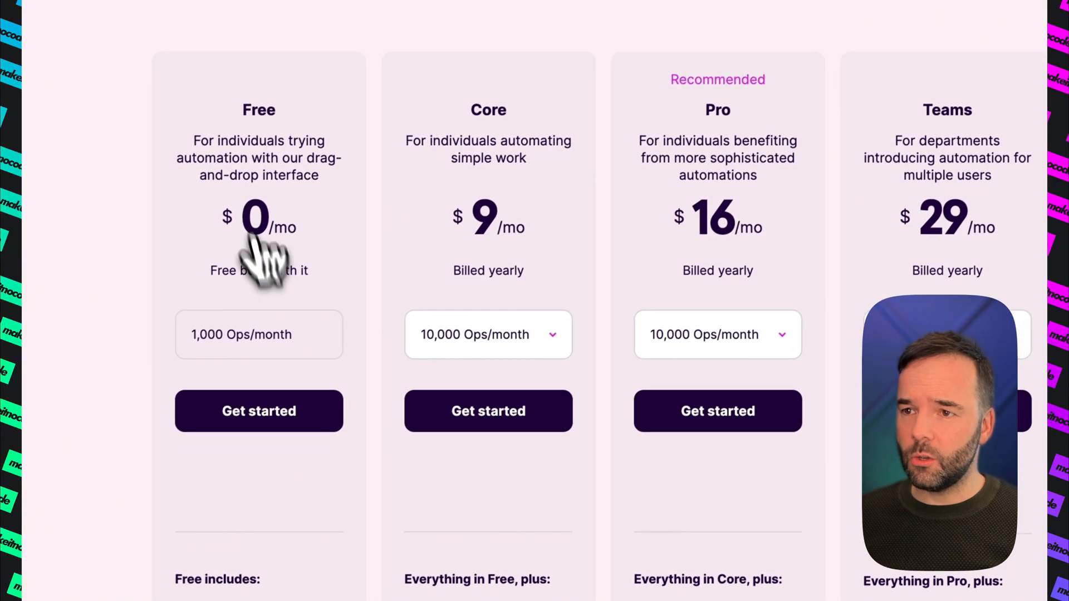
{"action": "left_click_drag", "start_coordinate": [207, 230], "coordinate": [258, 511]}
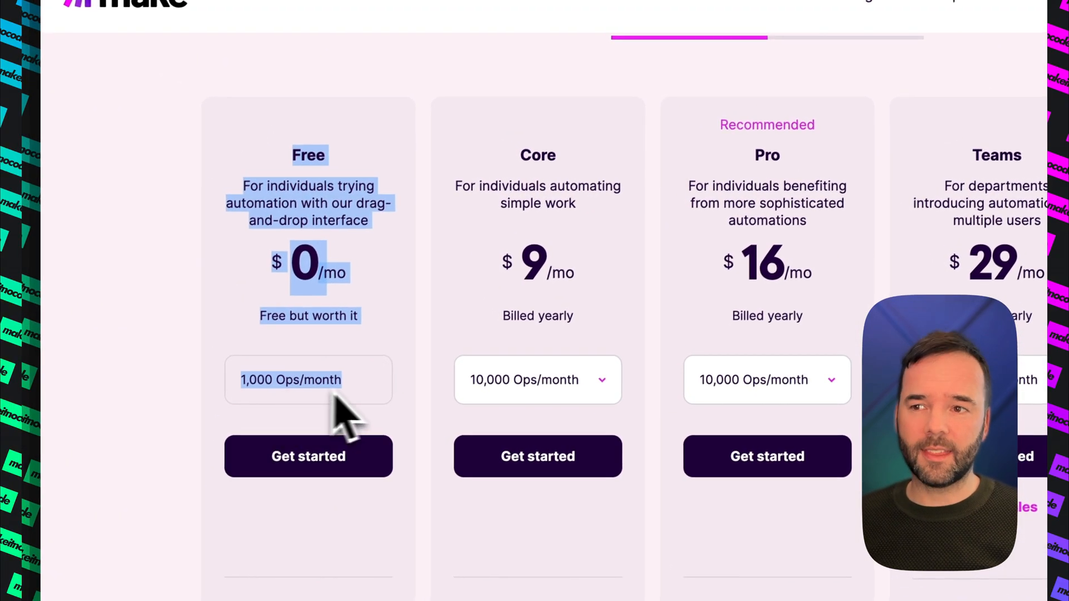
{"action": "left_click", "coordinate": [359, 398]}
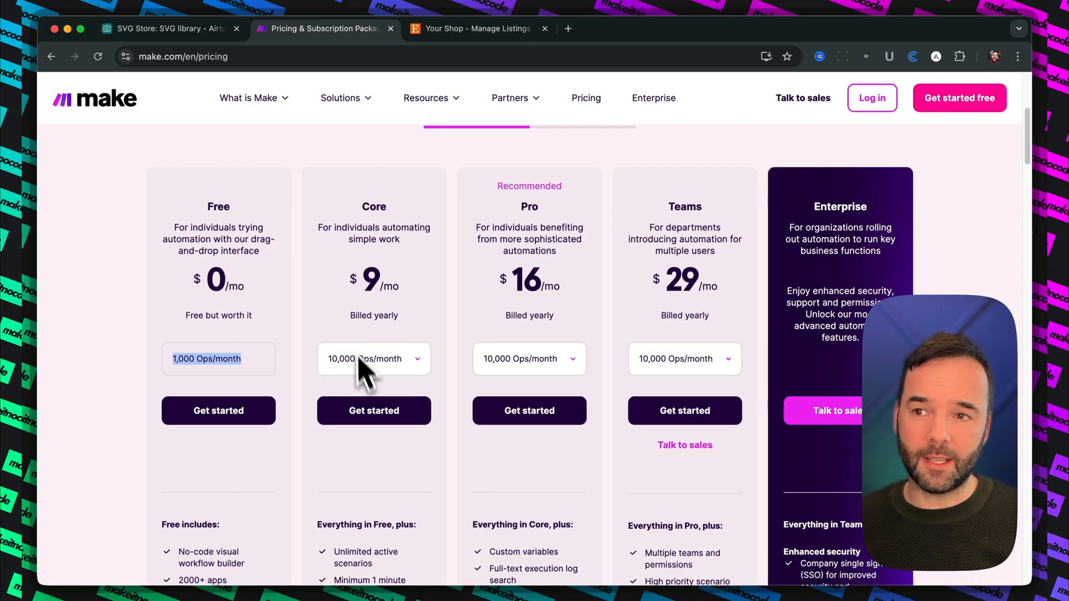
{"action": "left_click_drag", "start_coordinate": [350, 281], "coordinate": [410, 290]}
{"action": "left_click_drag", "start_coordinate": [541, 292], "coordinate": [510, 273]}
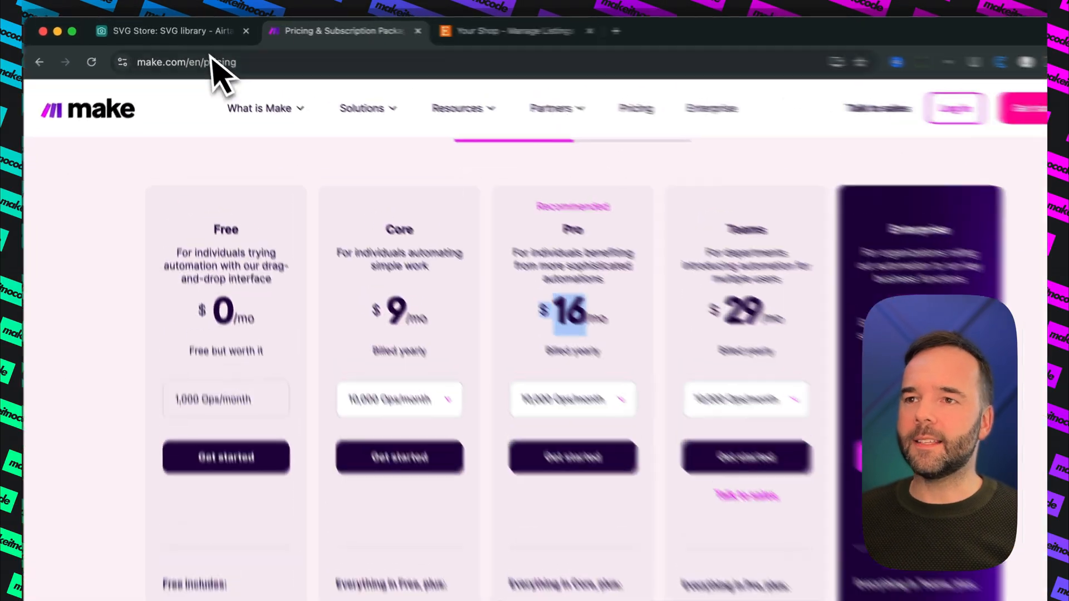
Switch to the SVG Store base in Airtable, view its automations and return to its data tables
{"action": "left_click", "coordinate": [173, 28]}
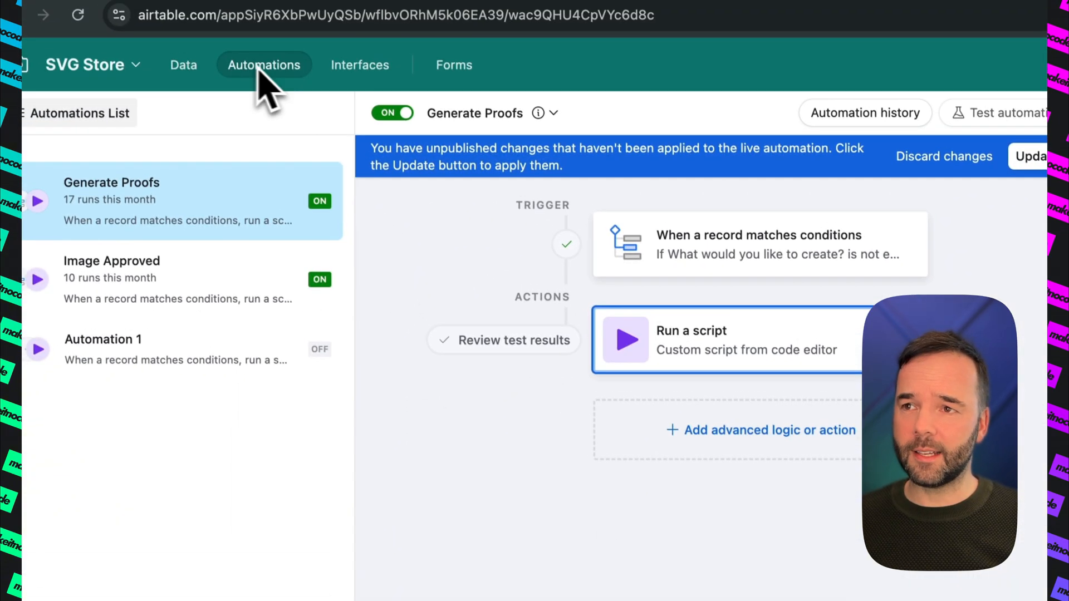
{"action": "left_click", "coordinate": [259, 68]}
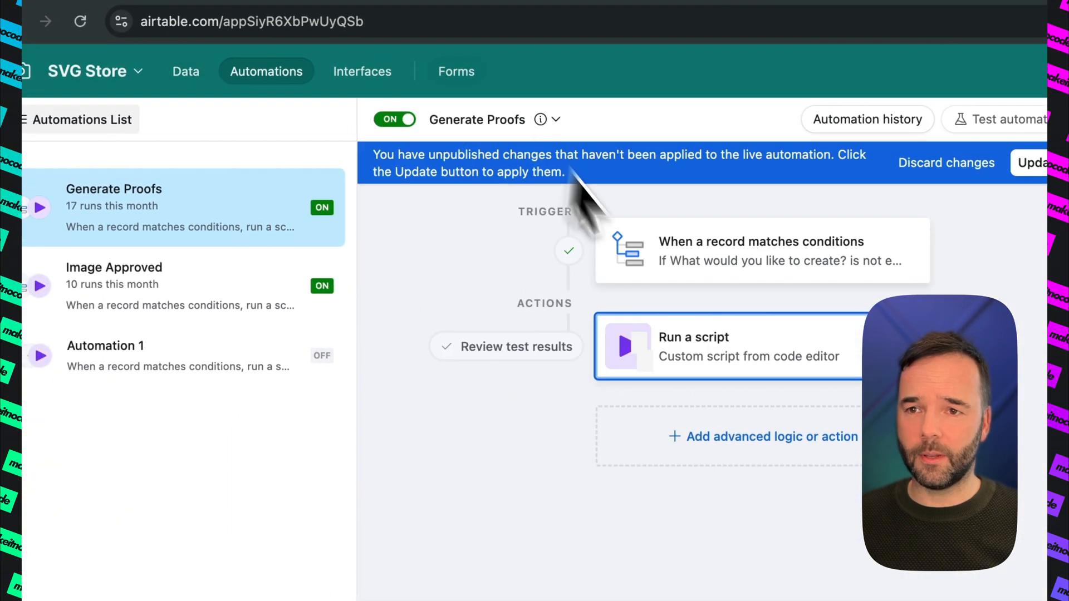
{"action": "left_click", "coordinate": [185, 71]}
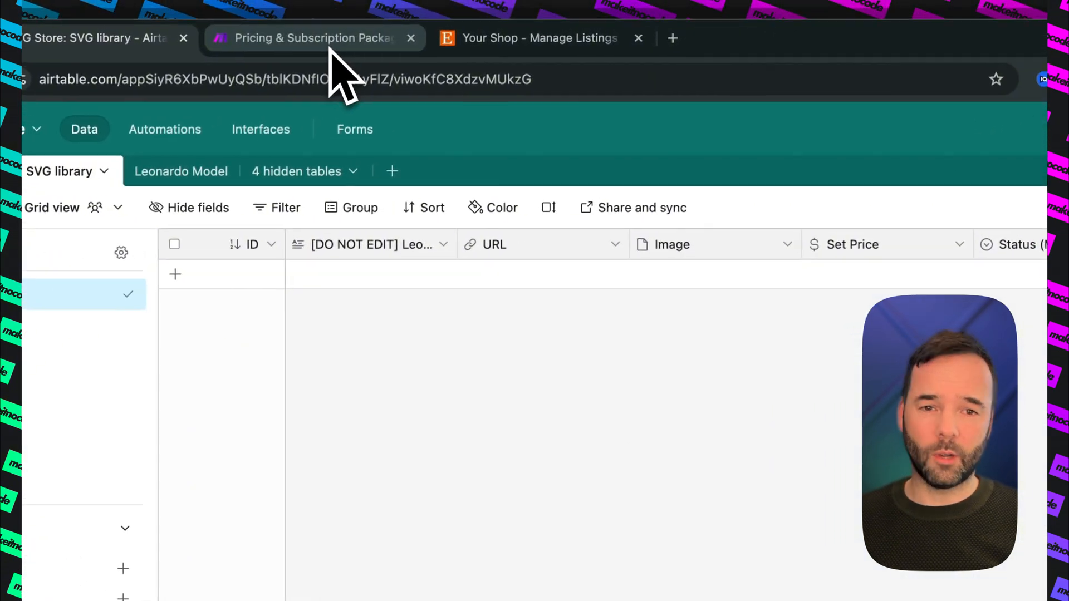
{"action": "left_click", "coordinate": [328, 48]}
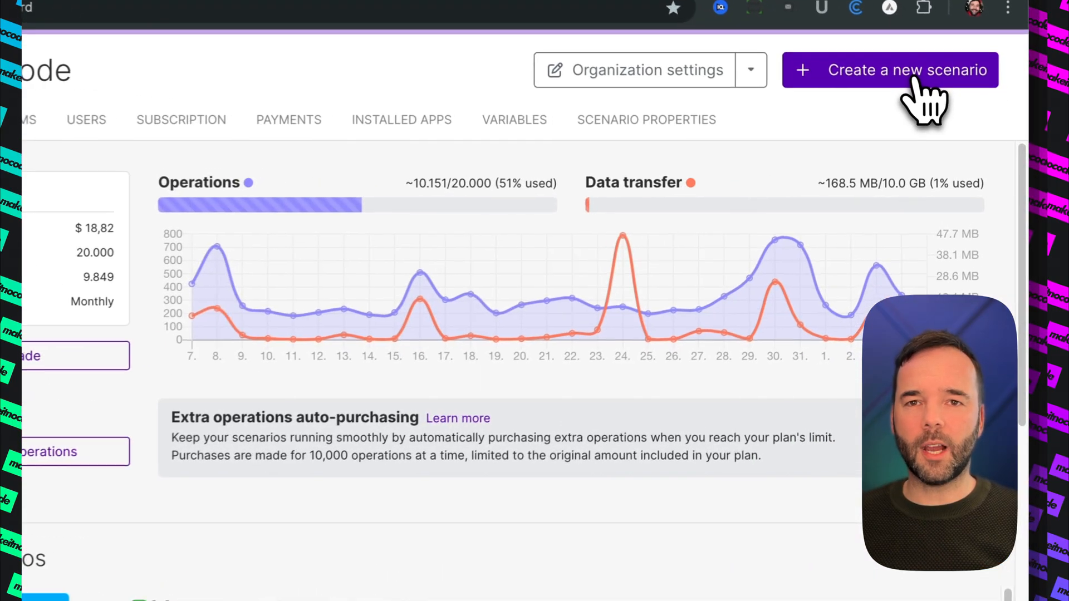
{"action": "left_click", "coordinate": [957, 109]}
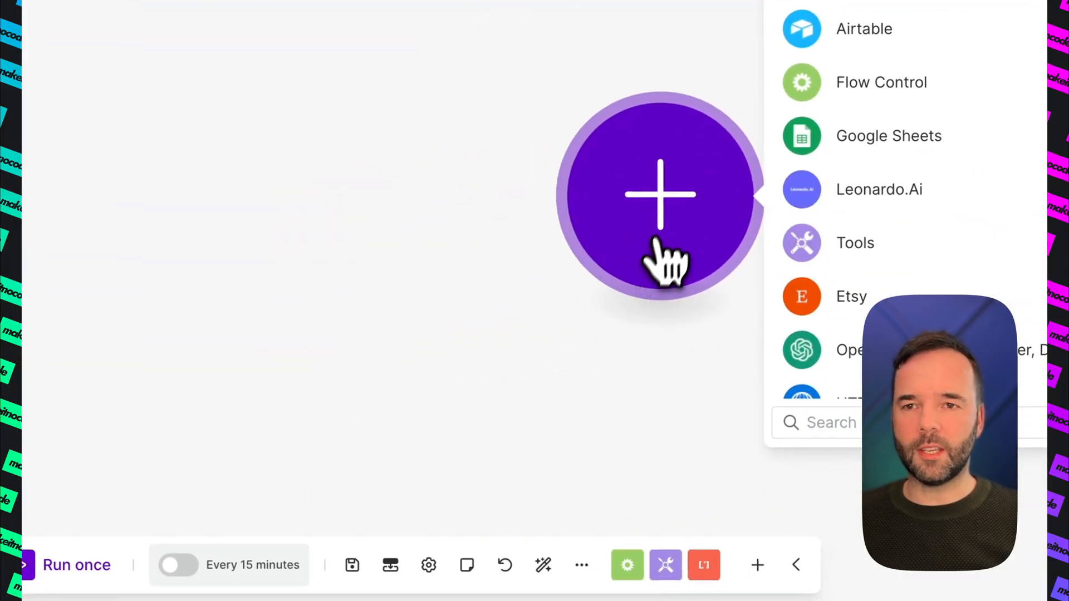
{"action": "left_click_drag", "start_coordinate": [655, 240], "coordinate": [249, 254]}
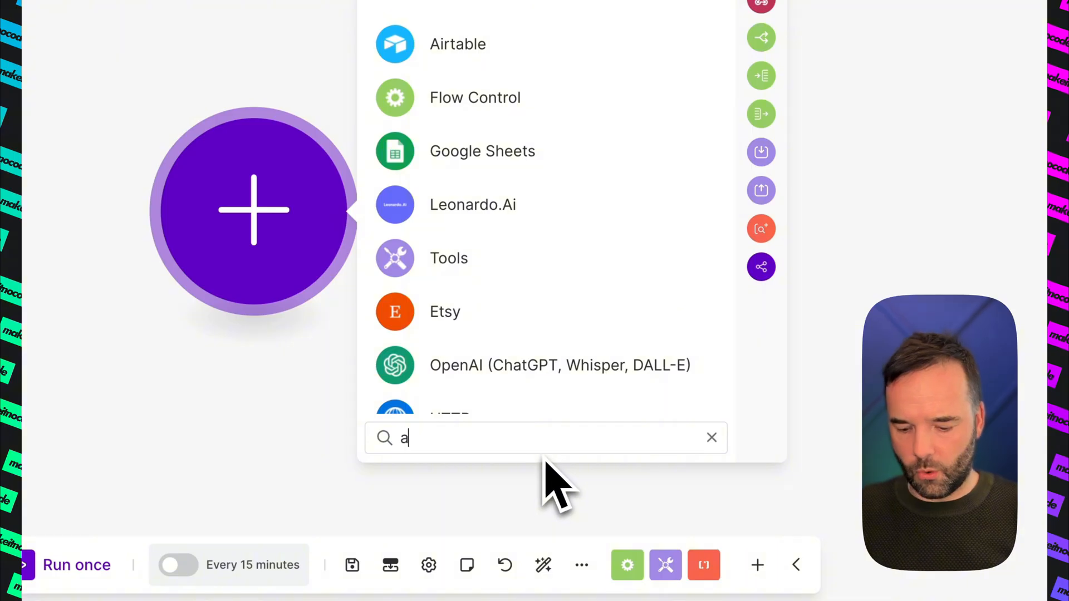
{"action": "type", "text": "irtab"}
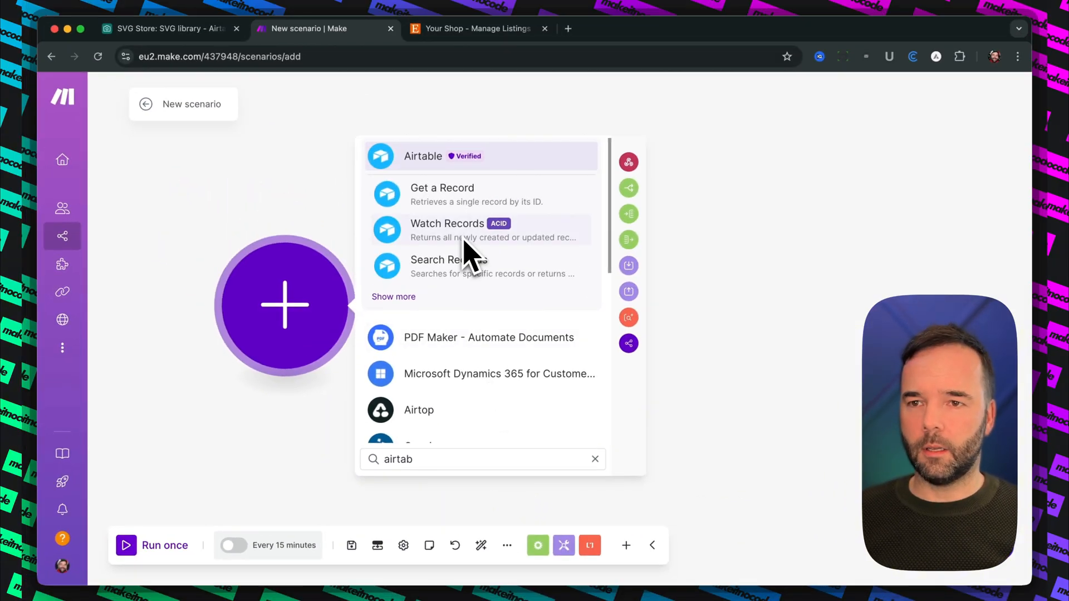
{"action": "left_click", "coordinate": [439, 162]}
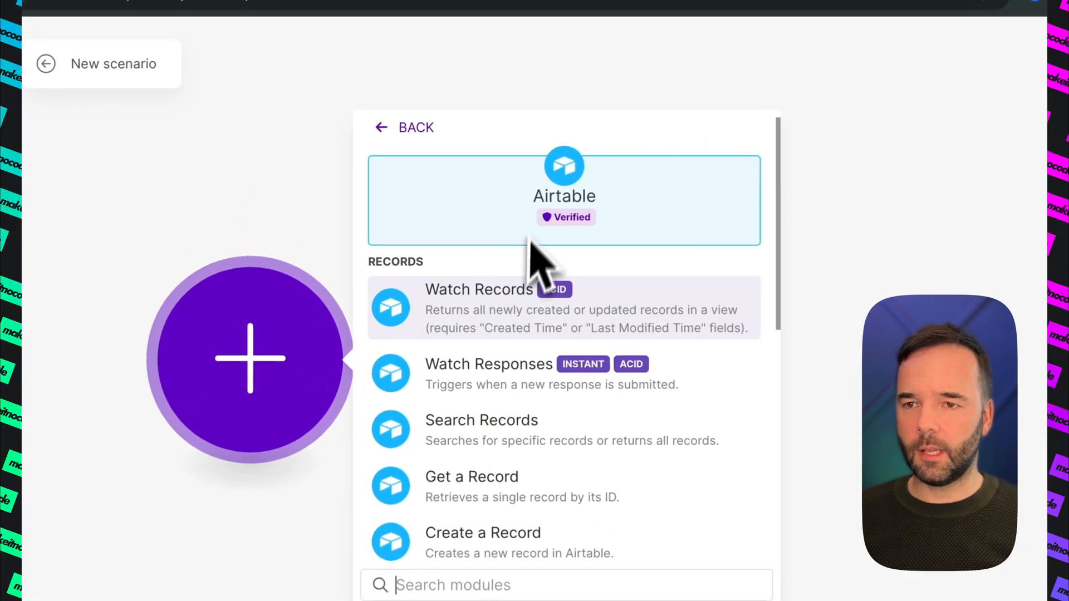
{"action": "left_click", "coordinate": [439, 383]}
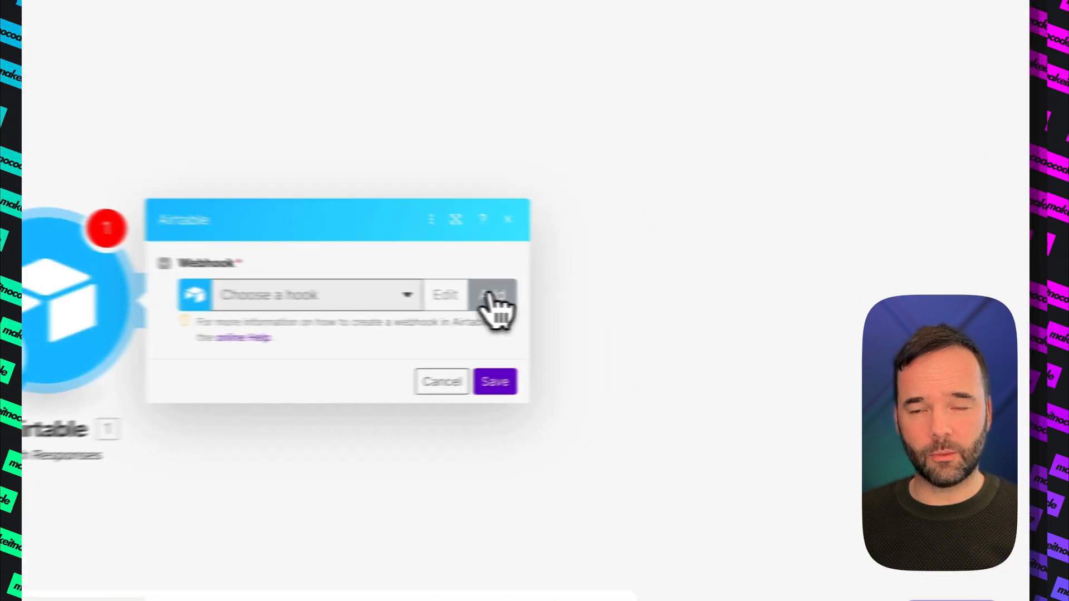
Create a webhook for the Watch Responses trigger, named DEMO plus the owner's first name, and copy its address
{"action": "left_click", "coordinate": [624, 302]}
{"action": "left_click", "coordinate": [754, 295]}
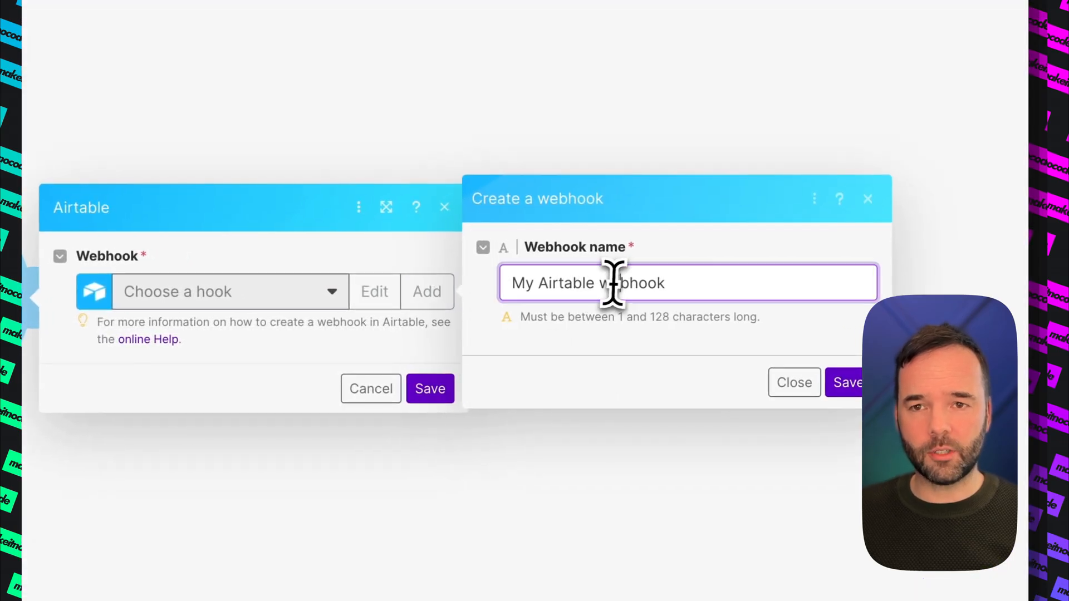
{"action": "key", "text": "super+a"}
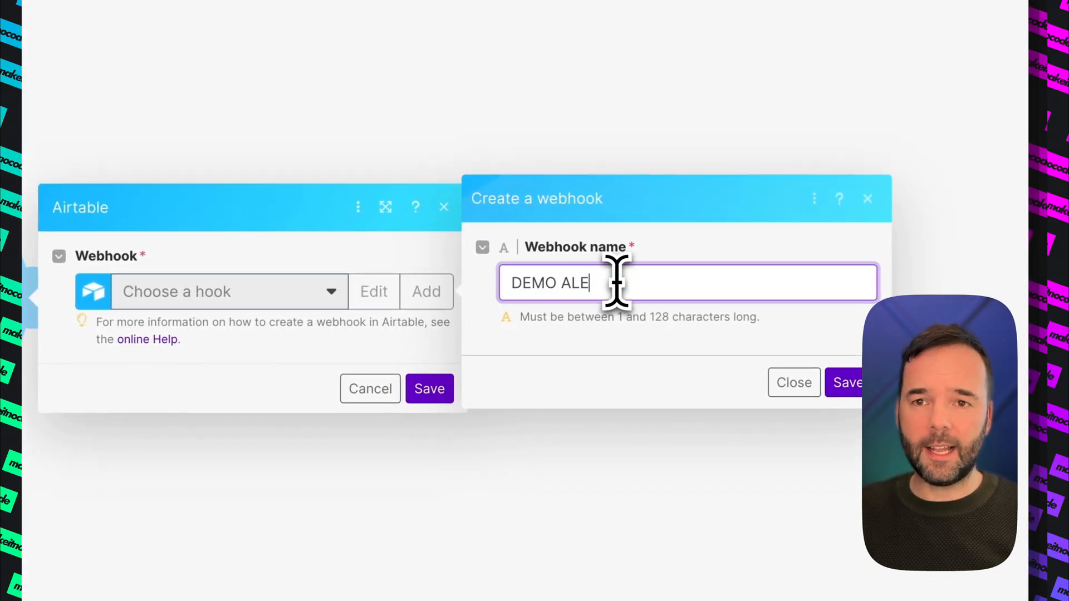
{"action": "left_click", "coordinate": [856, 398]}
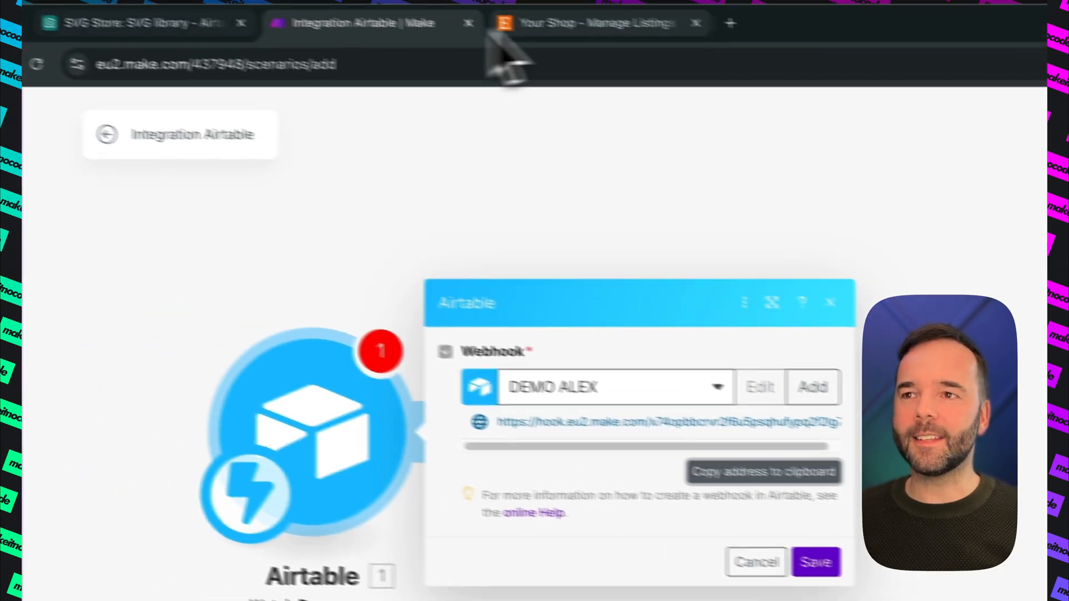
Switch to the SVG Store base in Airtable and open the Generate Proofs automation from the Request Page table
{"action": "left_click", "coordinate": [201, 25]}
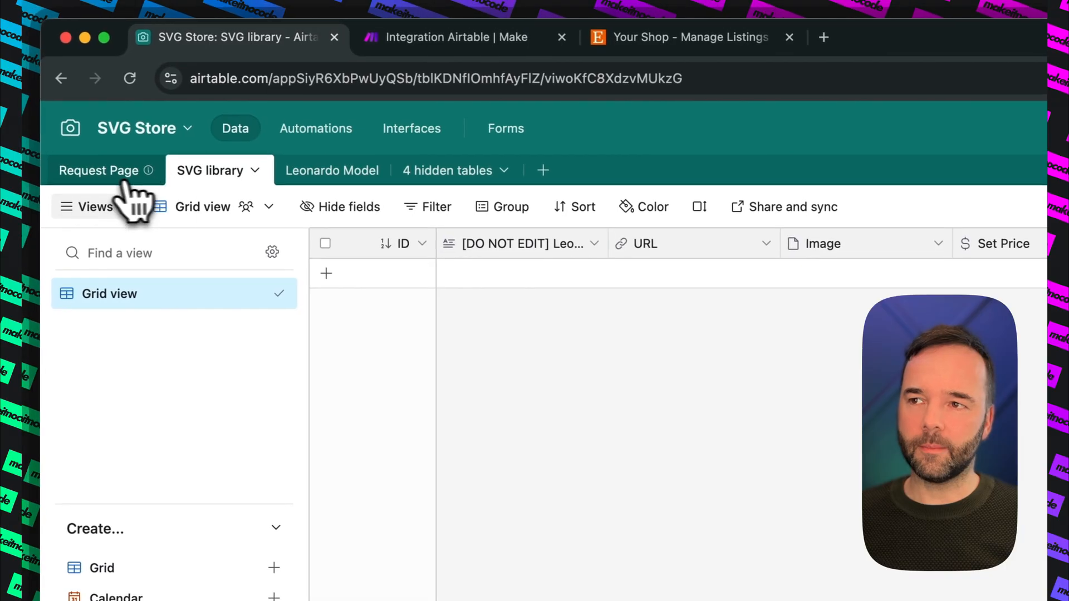
{"action": "left_click", "coordinate": [126, 179]}
{"action": "left_click", "coordinate": [309, 134]}
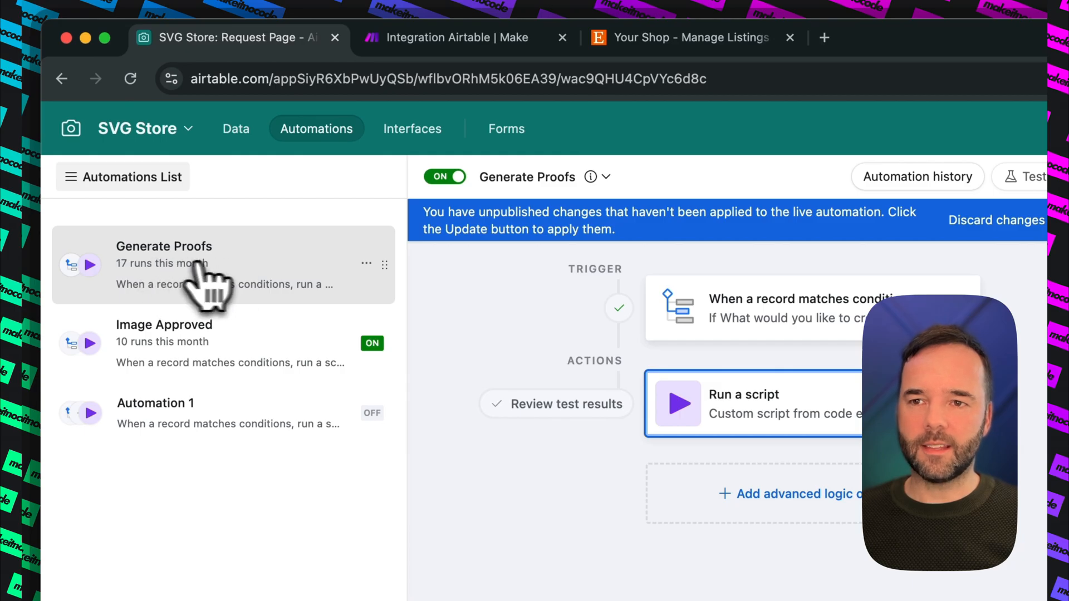
{"action": "left_click", "coordinate": [181, 273]}
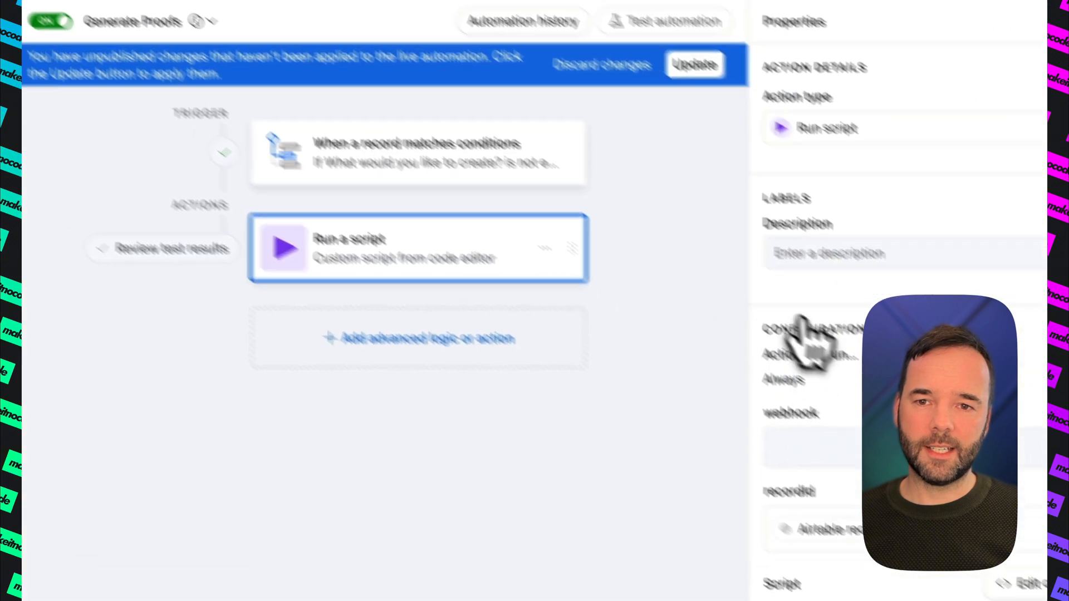
Paste the copied Make webhook address into the script action's webhook input and update the live Generate Proofs automation
{"action": "left_click", "coordinate": [944, 525]}
{"action": "right_click", "coordinate": [759, 396]}
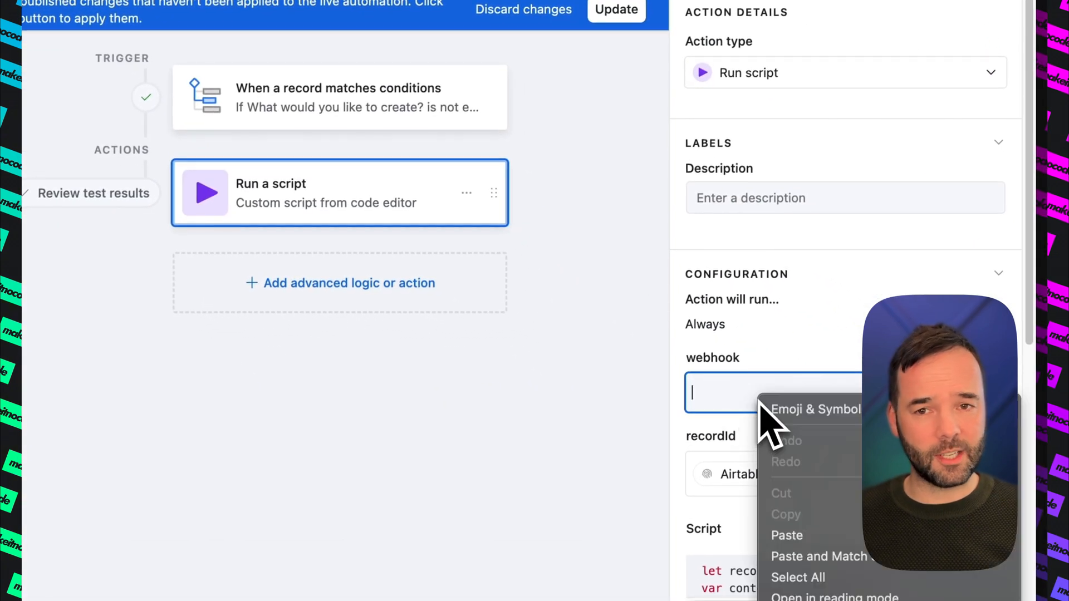
{"action": "left_click", "coordinate": [812, 536]}
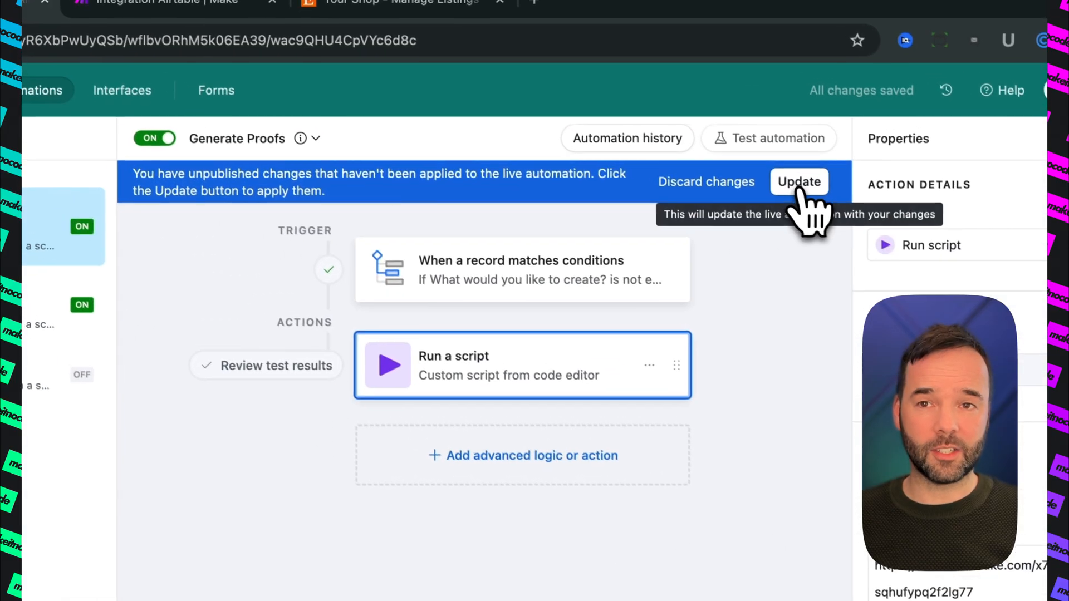
{"action": "left_click", "coordinate": [616, 9]}
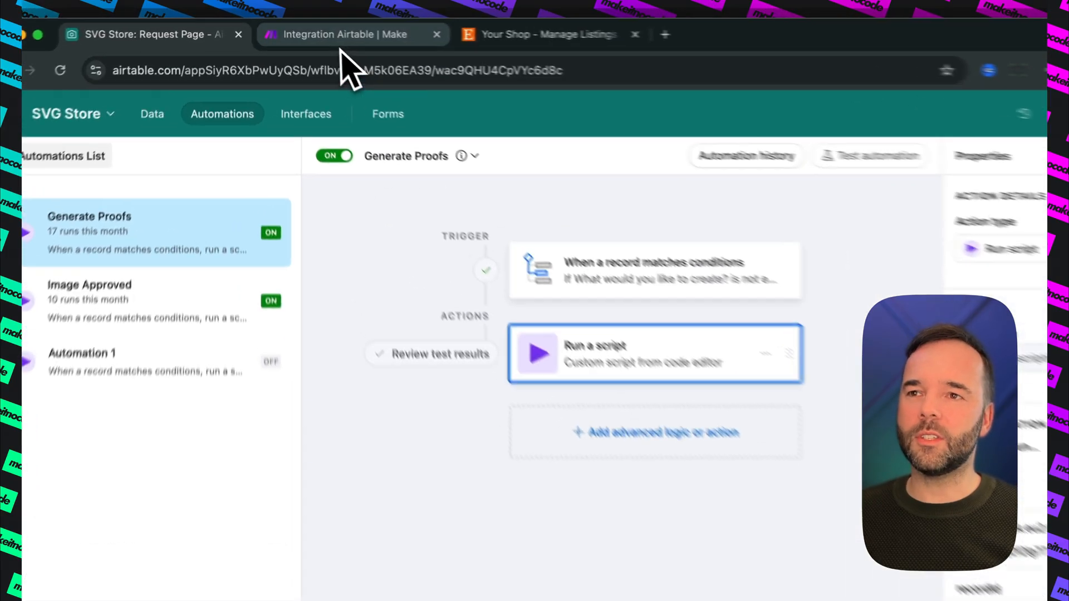
Return to Make, save the trigger's webhook settings and rename the Airtable module Watch Request Page
{"action": "left_click", "coordinate": [306, 29]}
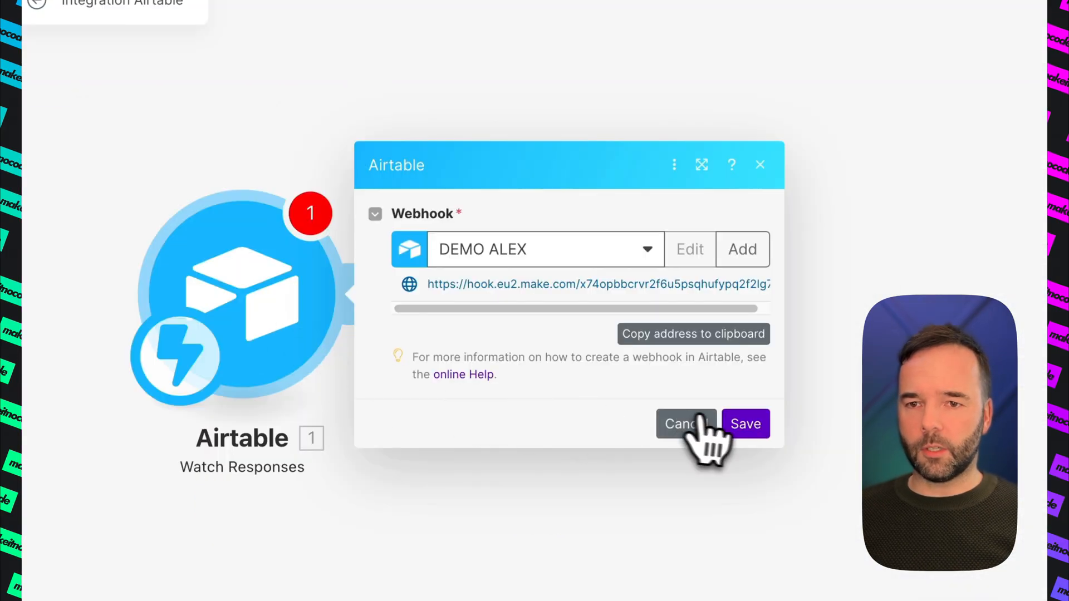
{"action": "left_click", "coordinate": [686, 424]}
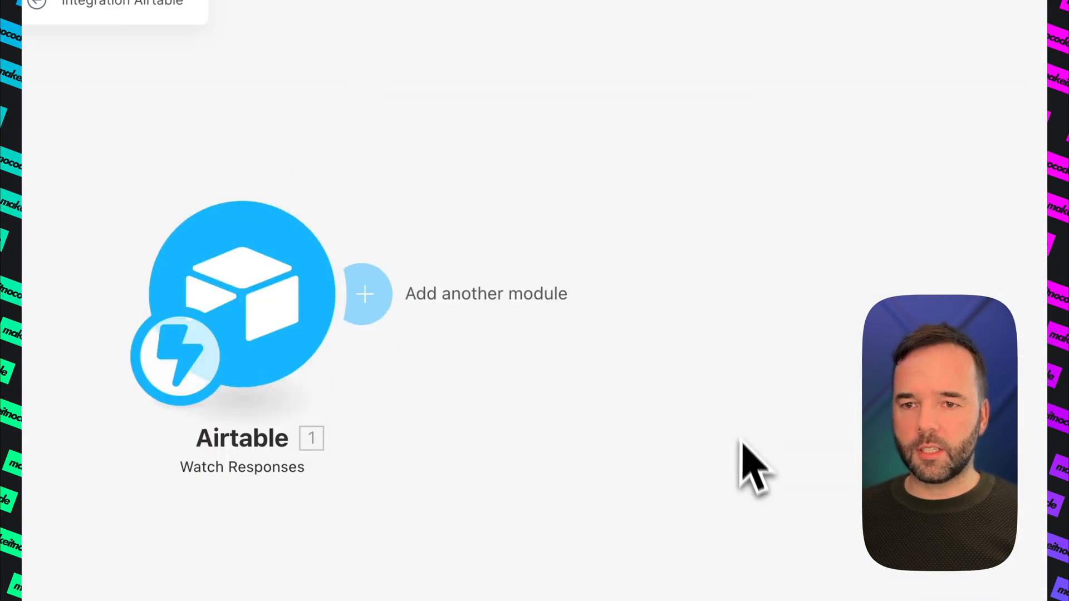
{"action": "right_click", "coordinate": [238, 451]}
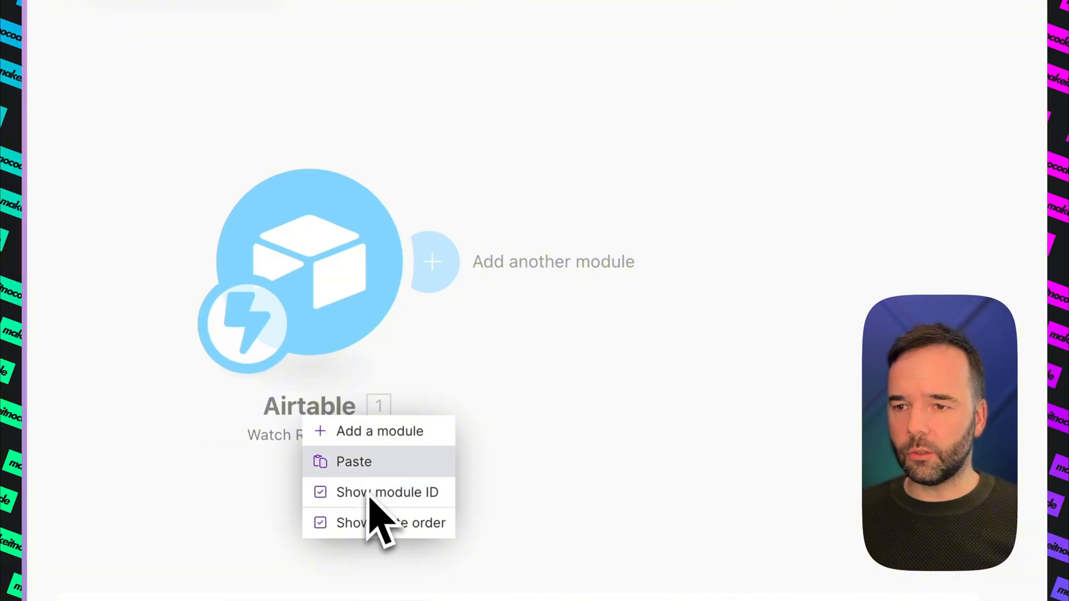
{"action": "left_click", "coordinate": [622, 361]}
{"action": "right_click", "coordinate": [327, 295]}
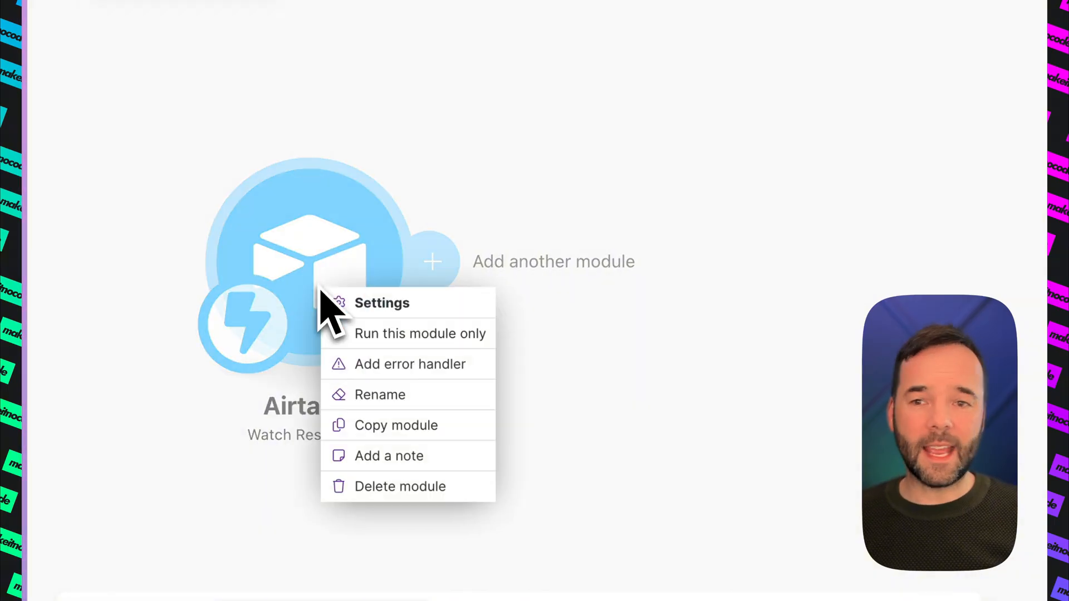
{"action": "left_click", "coordinate": [399, 396]}
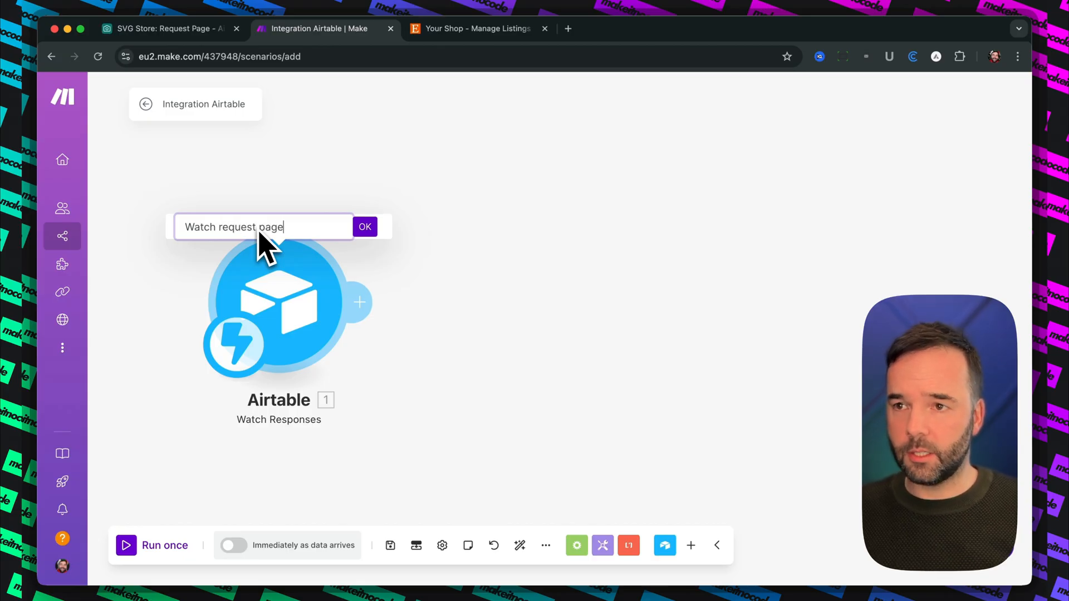
{"action": "key", "text": "Return"}
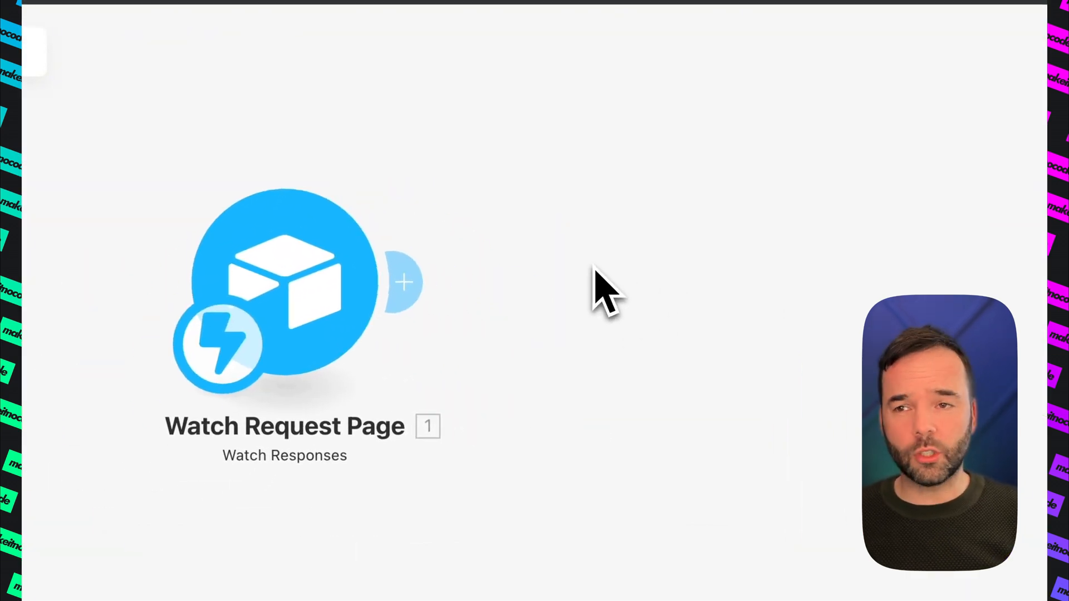
Add an Airtable Get a Record module after the Watch Request Page trigger, checking the Request Page table in Airtable along the way
{"action": "left_click_drag", "start_coordinate": [634, 318], "coordinate": [399, 319]}
{"action": "left_click", "coordinate": [169, 283]}
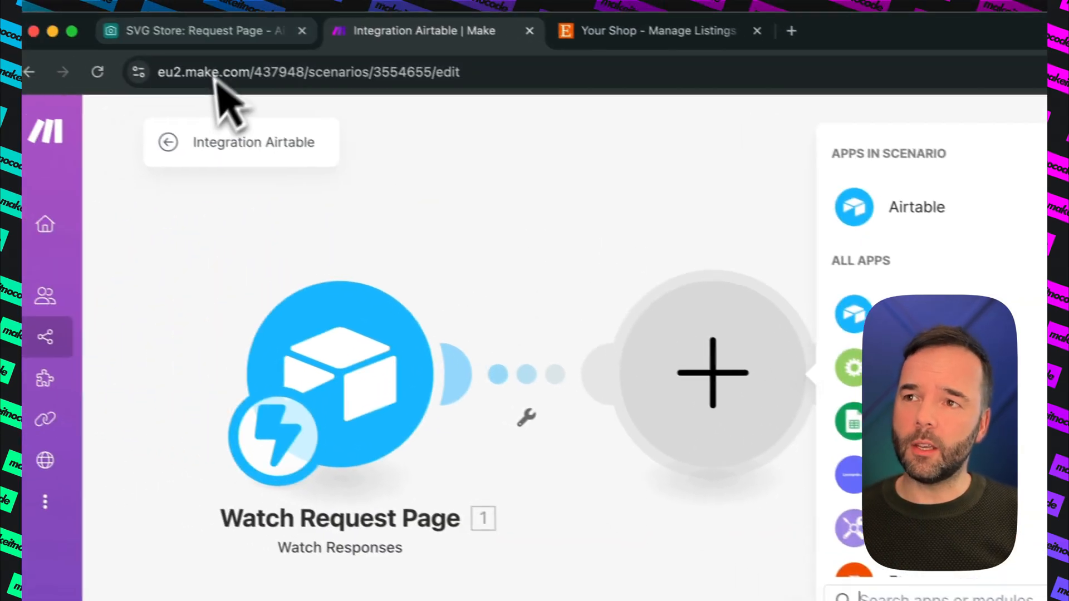
{"action": "left_click", "coordinate": [95, 3]}
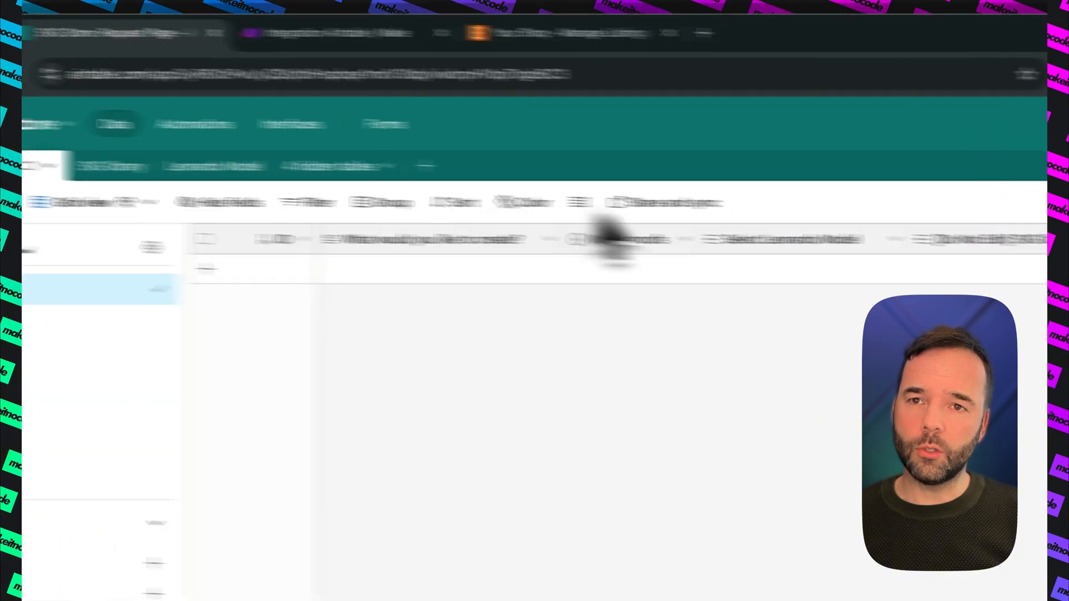
{"action": "left_click", "coordinate": [56, 16]}
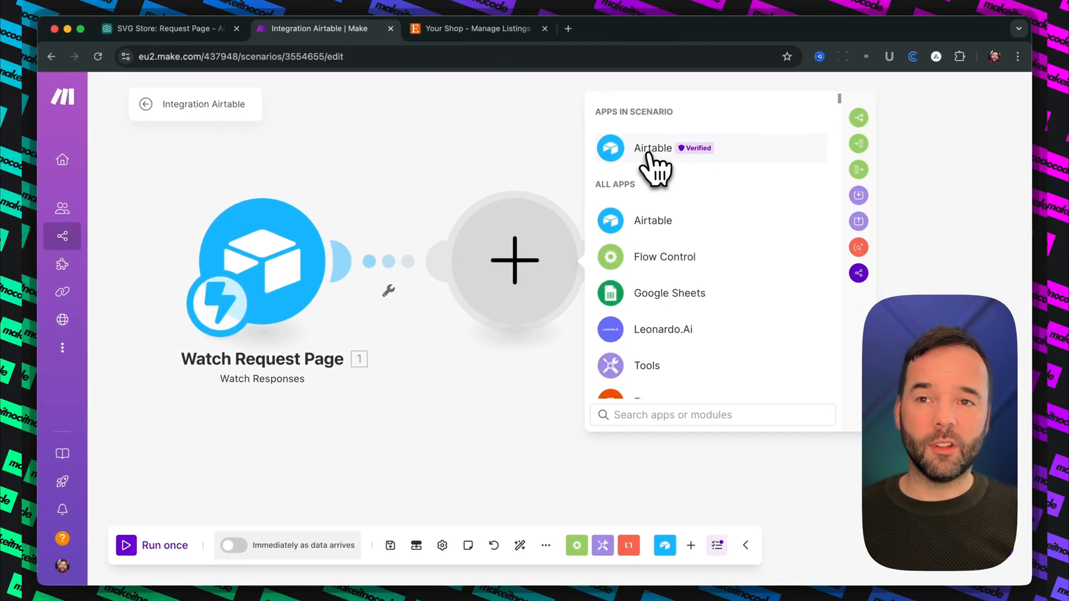
{"action": "left_click", "coordinate": [648, 156]}
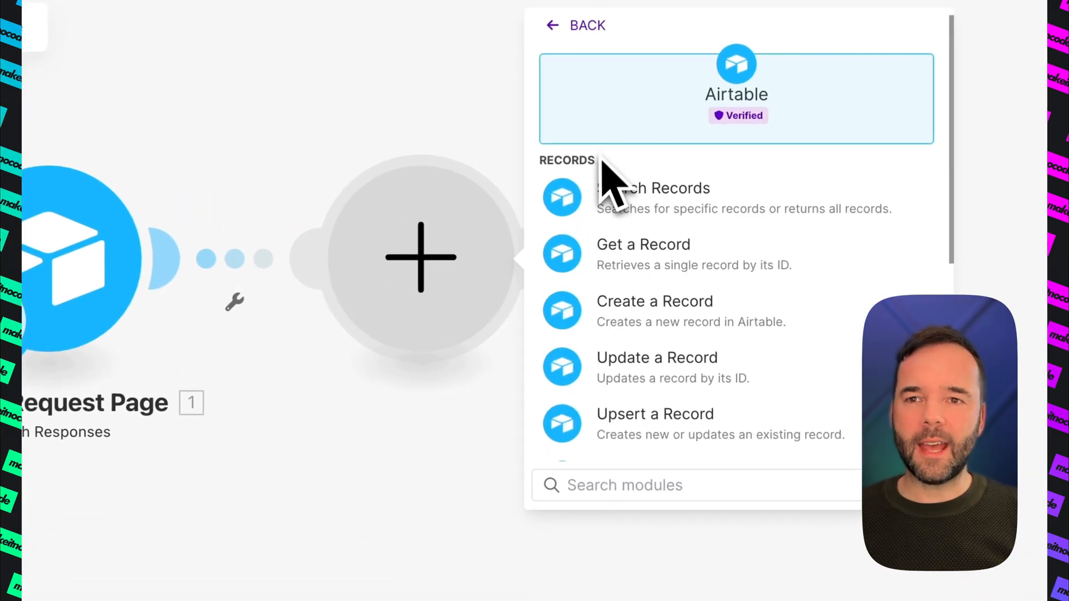
{"action": "left_click", "coordinate": [639, 229]}
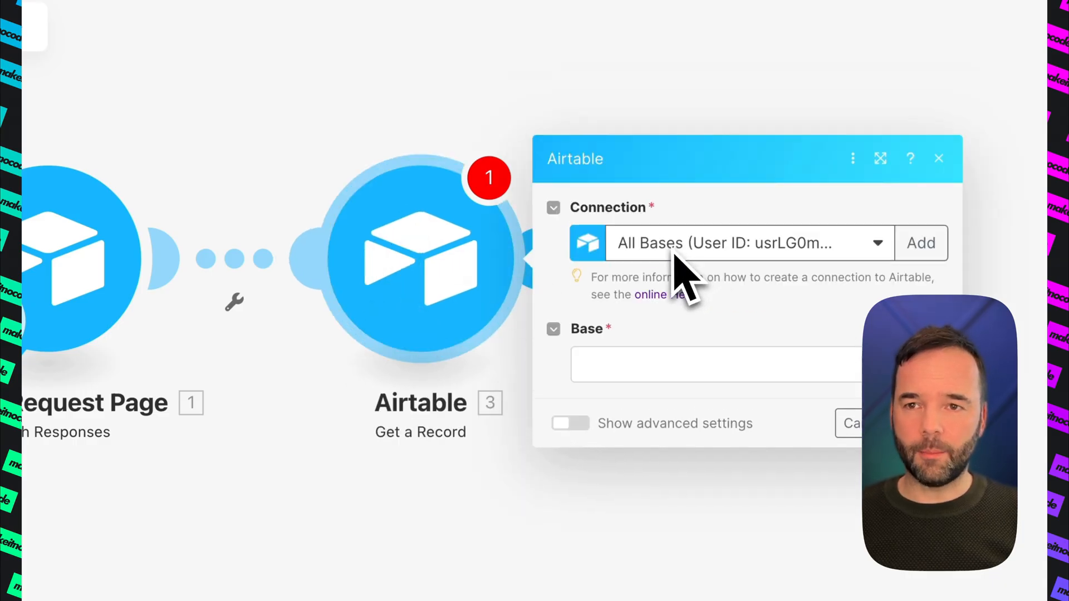
Set the Get a Record module's base to SVG Store, checking the base's name in Airtable
{"action": "left_click", "coordinate": [732, 337]}
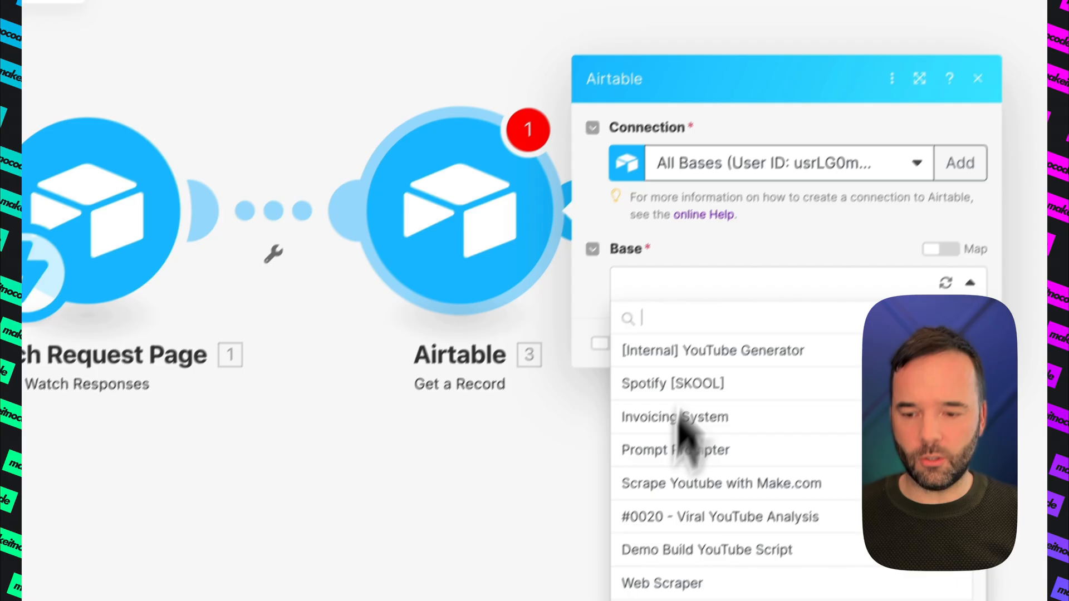
{"action": "type", "text": "svg"}
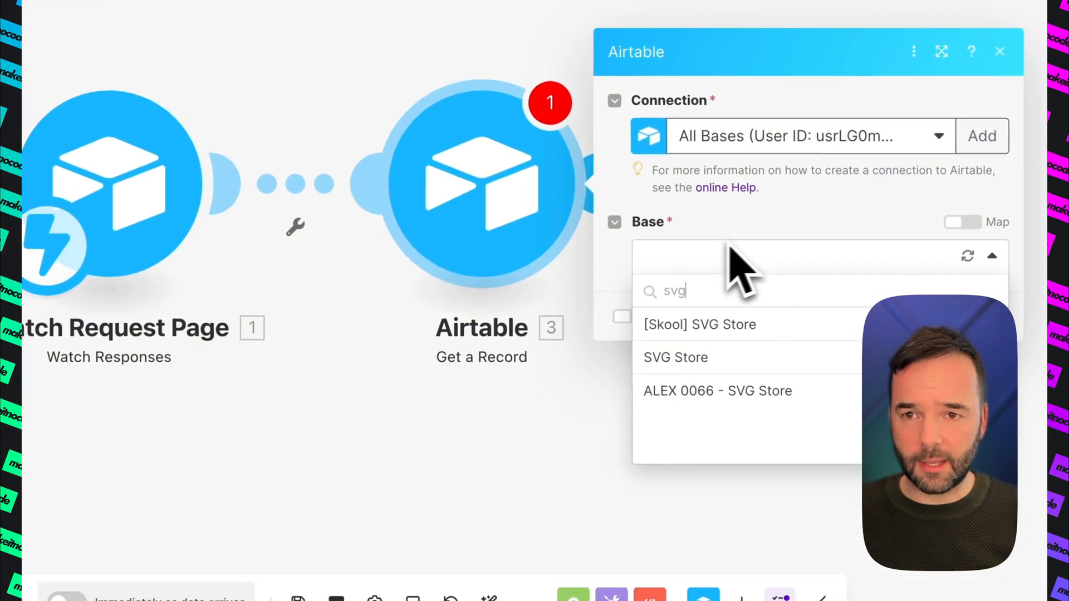
{"action": "left_click", "coordinate": [694, 358]}
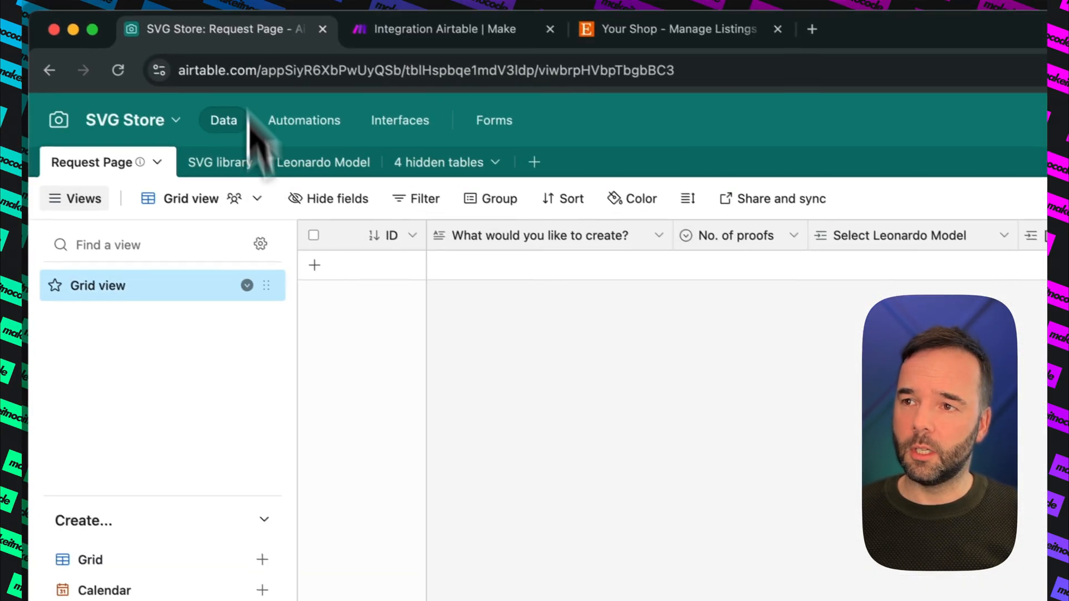
{"action": "left_click", "coordinate": [377, 45]}
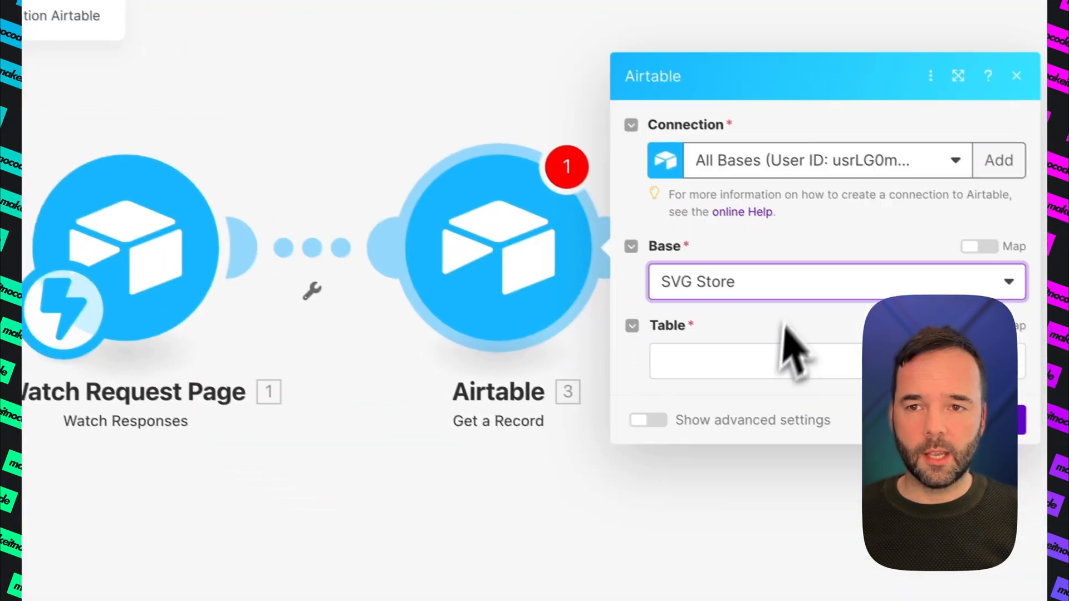
Set the module's table to Request Page, map its Record ID to the trigger's recordId and save the module
{"action": "left_click", "coordinate": [783, 366]}
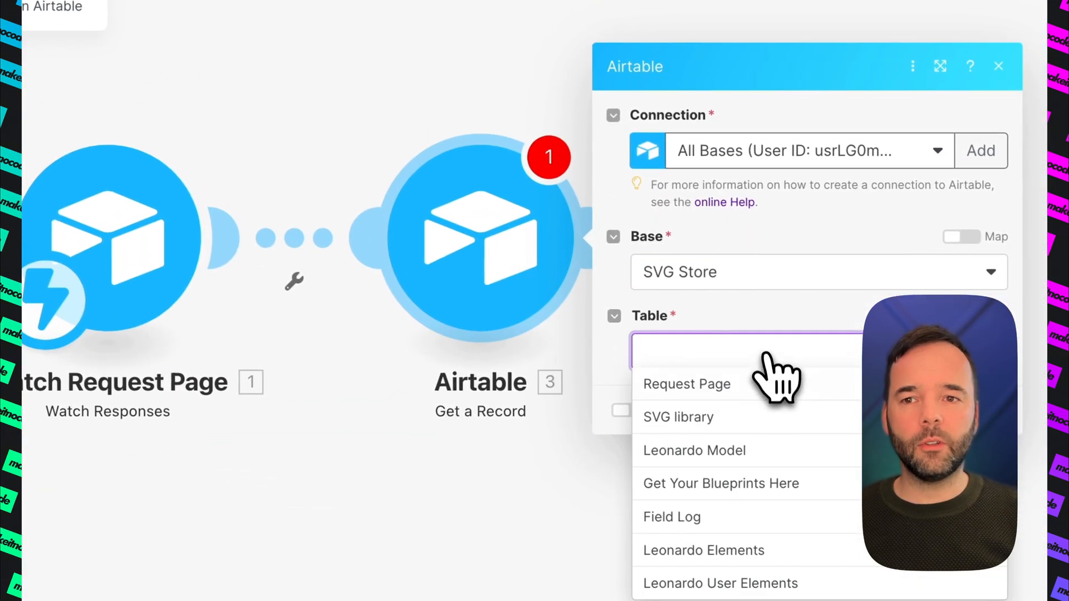
{"action": "left_click", "coordinate": [727, 388]}
{"action": "left_click", "coordinate": [731, 390]}
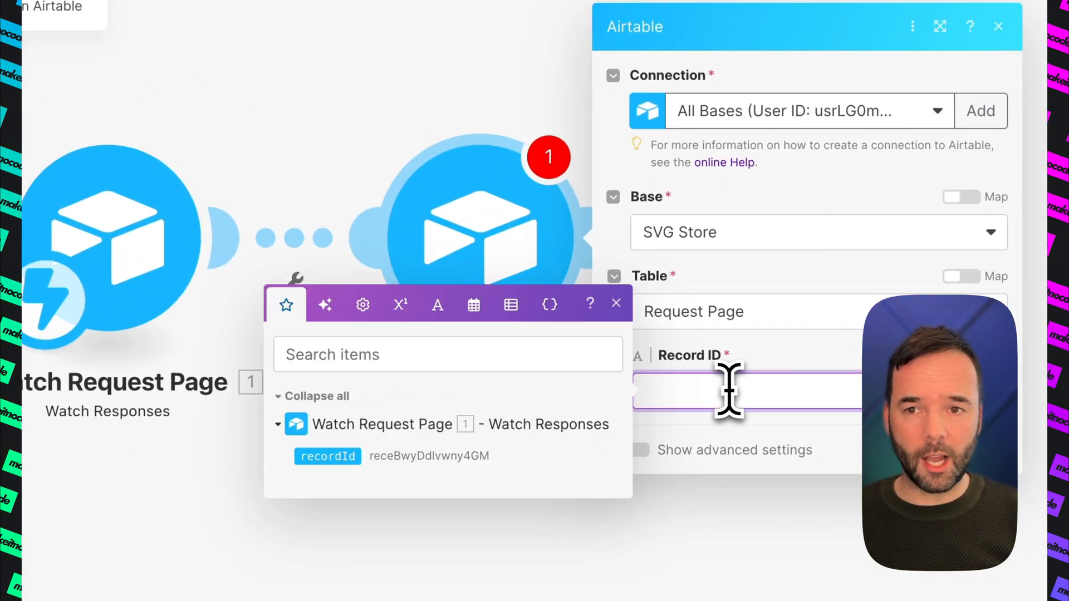
{"action": "left_click", "coordinate": [327, 457]}
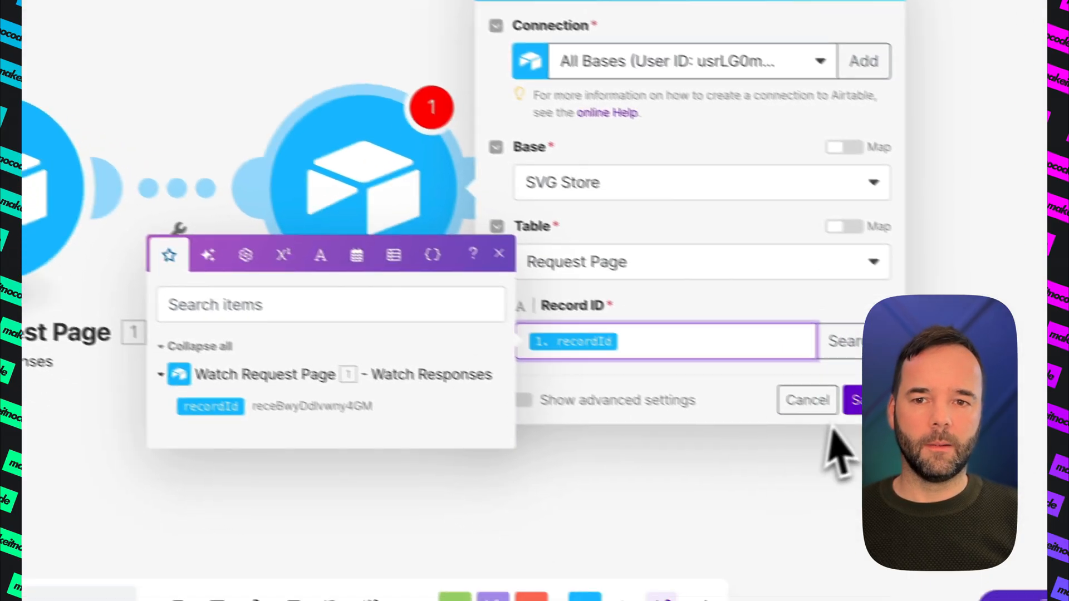
{"action": "left_click", "coordinate": [858, 401]}
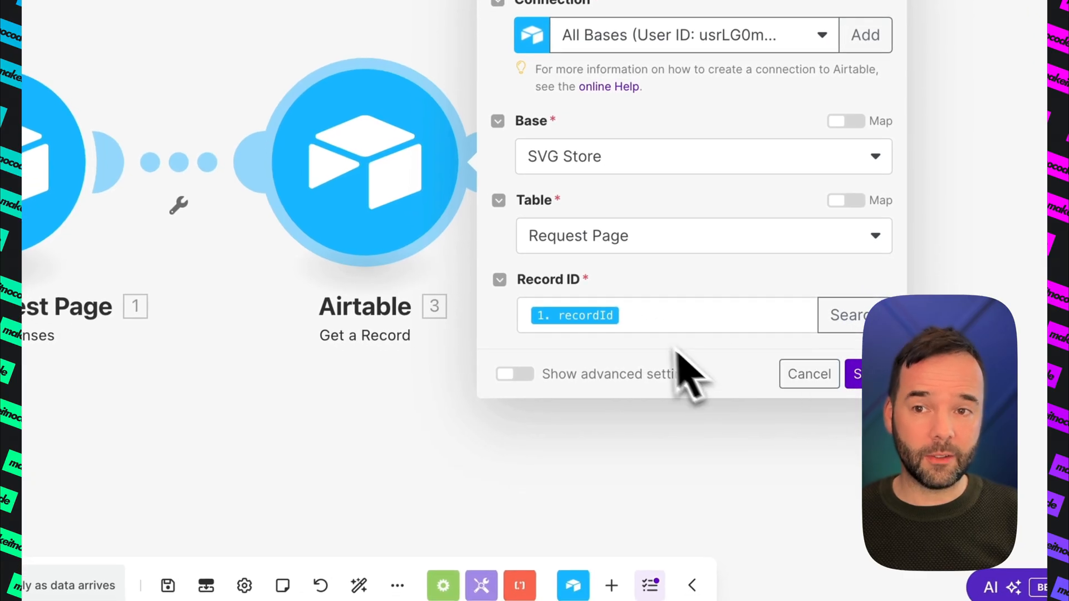
{"action": "left_click", "coordinate": [689, 312]}
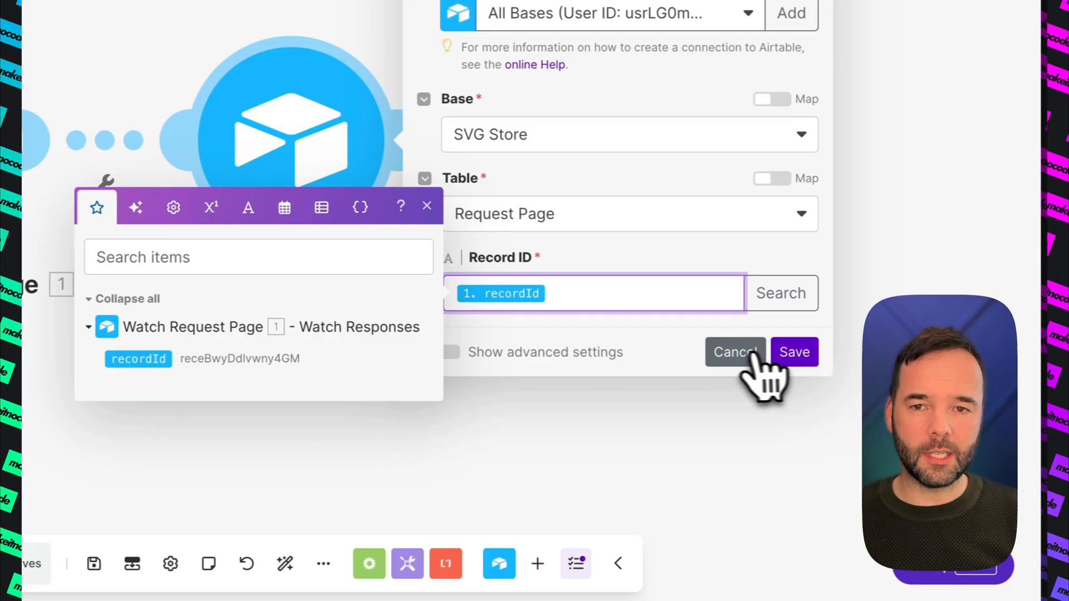
Switch to Airtable and add a Request Page record with "dfsadsa" under What would you like to create?
{"action": "left_click", "coordinate": [751, 354]}
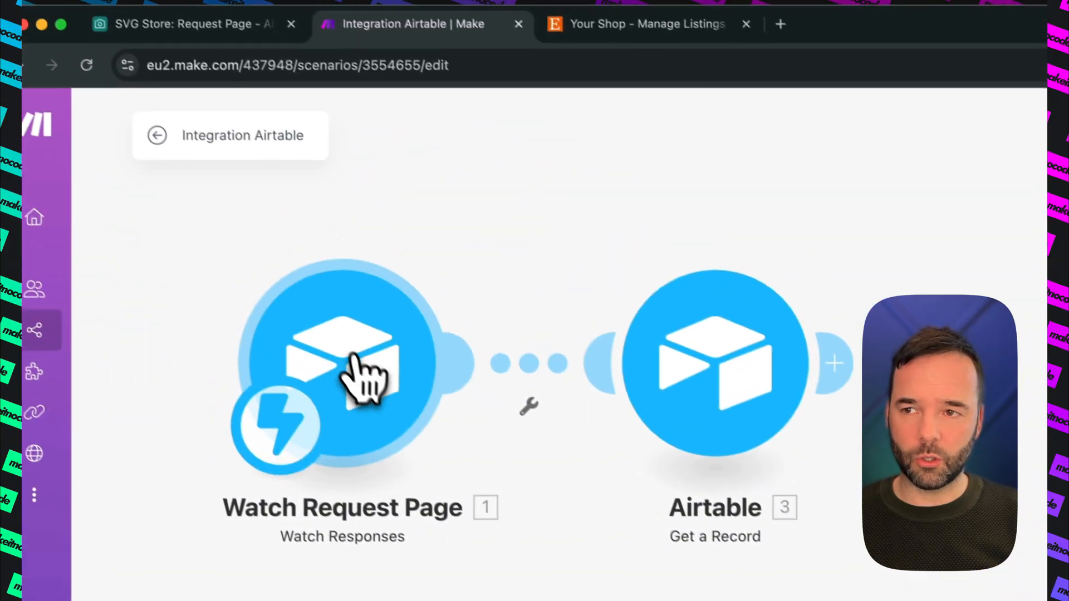
{"action": "left_click", "coordinate": [223, 37]}
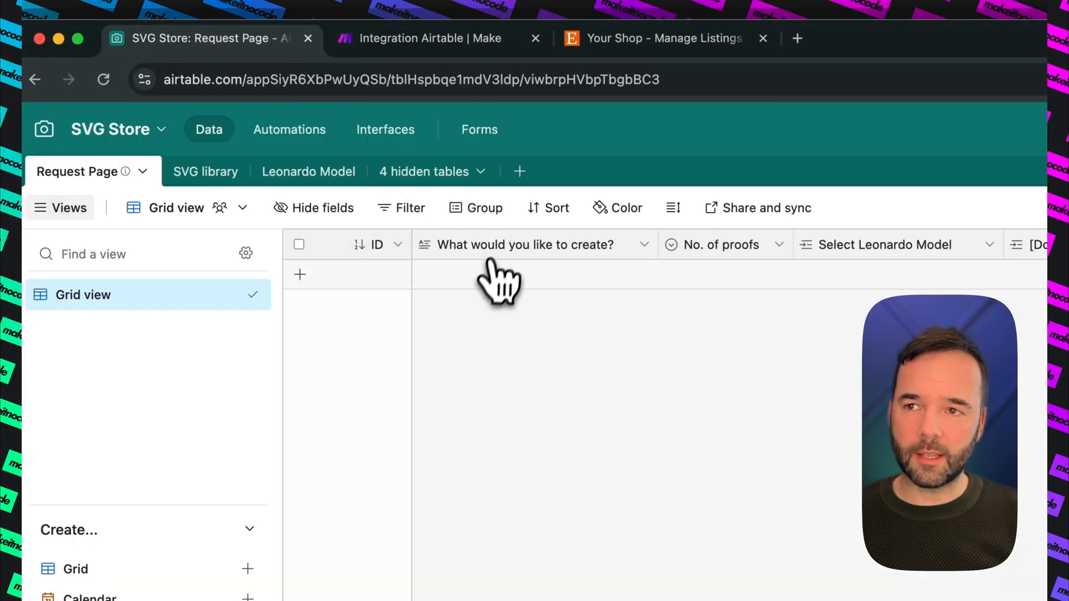
{"action": "left_click", "coordinate": [489, 276]}
{"action": "type", "text": "dfsadsa"}
Set the new record's No. of proofs to 1 and link it to the Leonardo Phoenix 1.0 model
{"action": "left_click", "coordinate": [763, 278]}
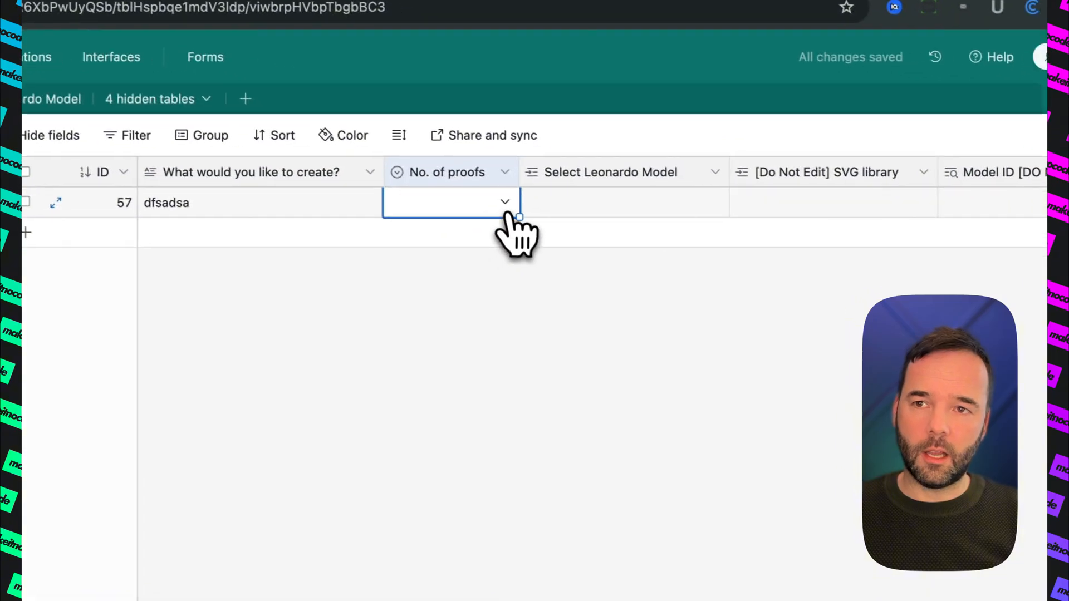
{"action": "left_click", "coordinate": [778, 275]}
{"action": "left_click", "coordinate": [424, 299]}
{"action": "left_click", "coordinate": [652, 207]}
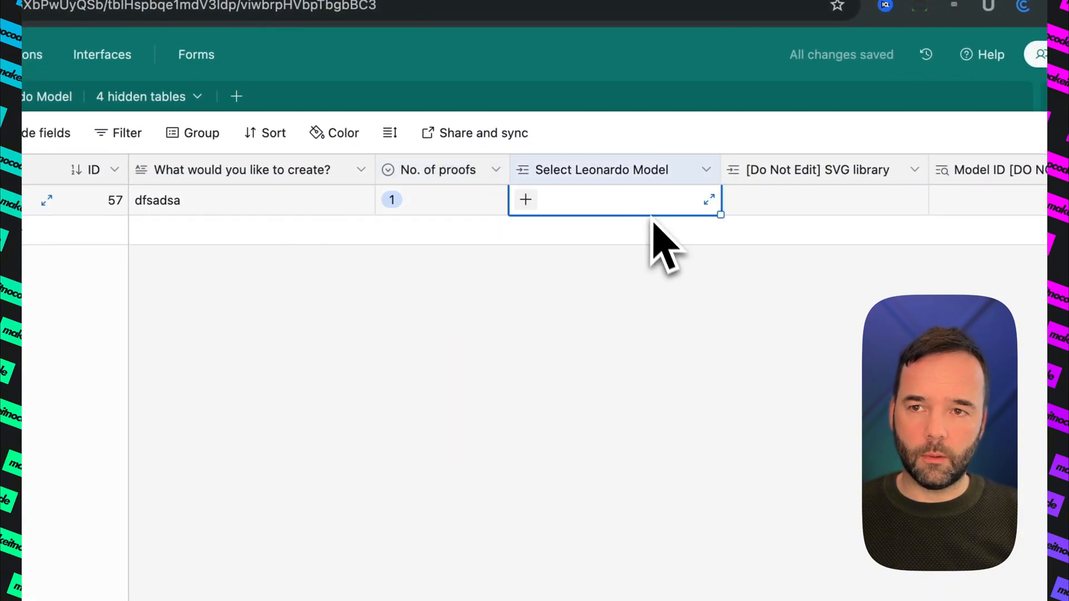
{"action": "left_click", "coordinate": [534, 200]}
{"action": "left_click", "coordinate": [573, 312]}
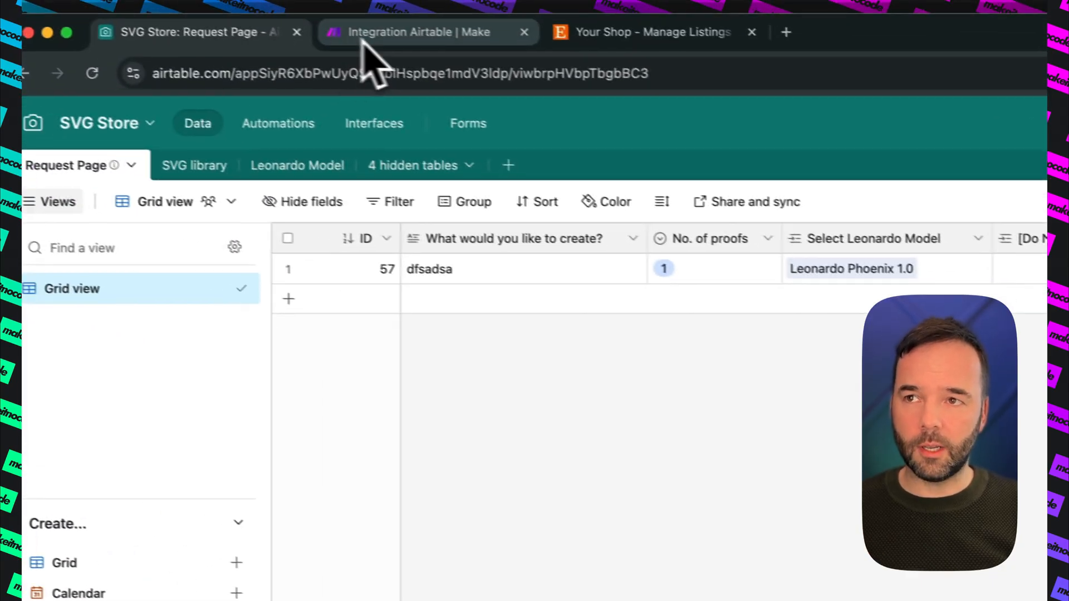
Return to Make, run the scenario once and review the Get a Record module's Record ID mapping
{"action": "left_click", "coordinate": [365, 39]}
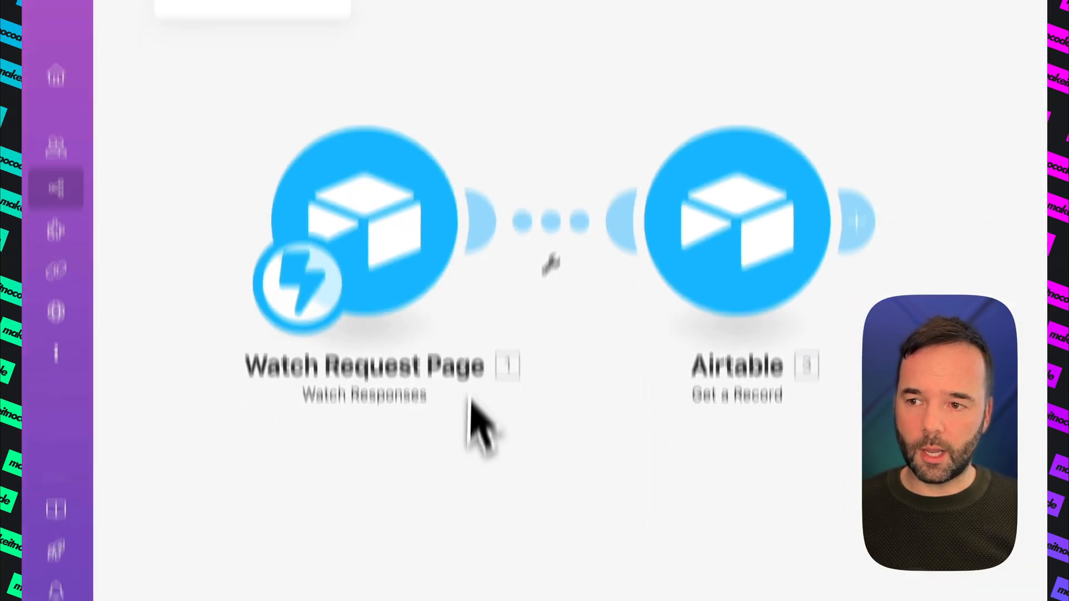
{"action": "left_click", "coordinate": [192, 533]}
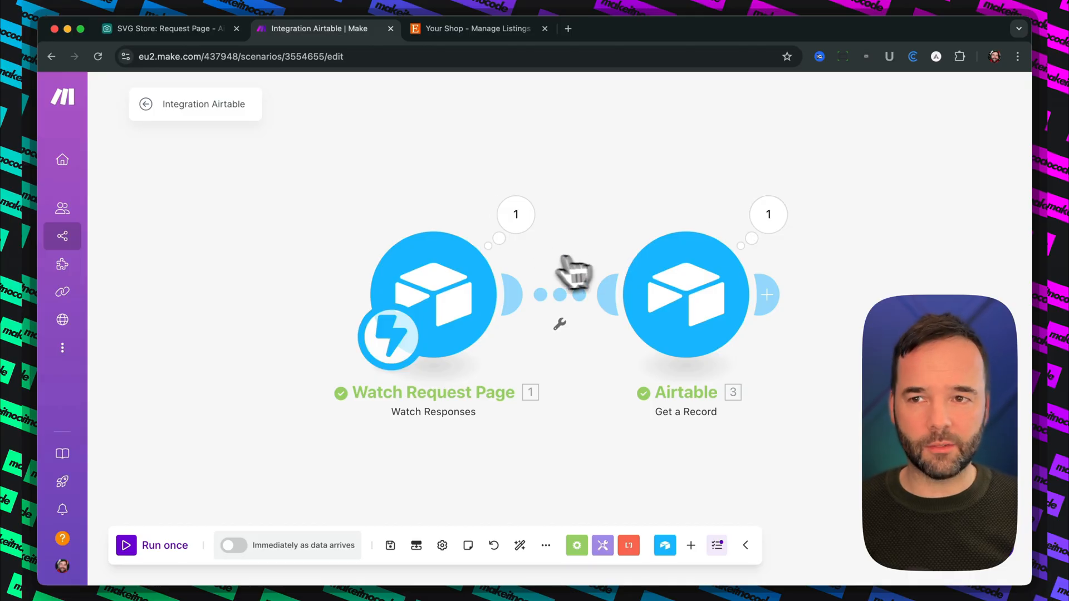
{"action": "left_click", "coordinate": [699, 302]}
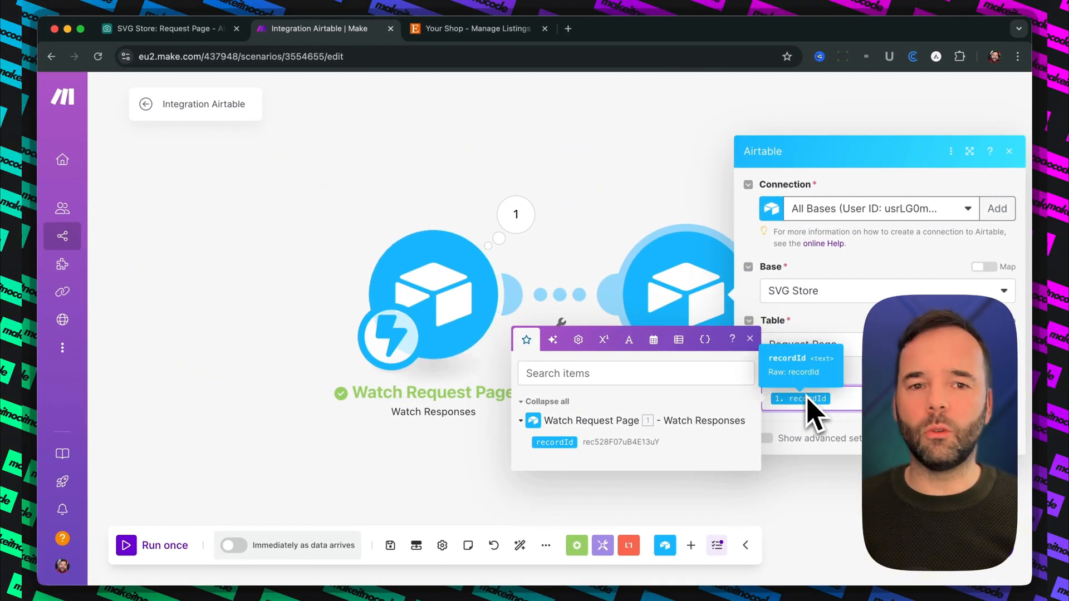
{"action": "left_click", "coordinate": [650, 480]}
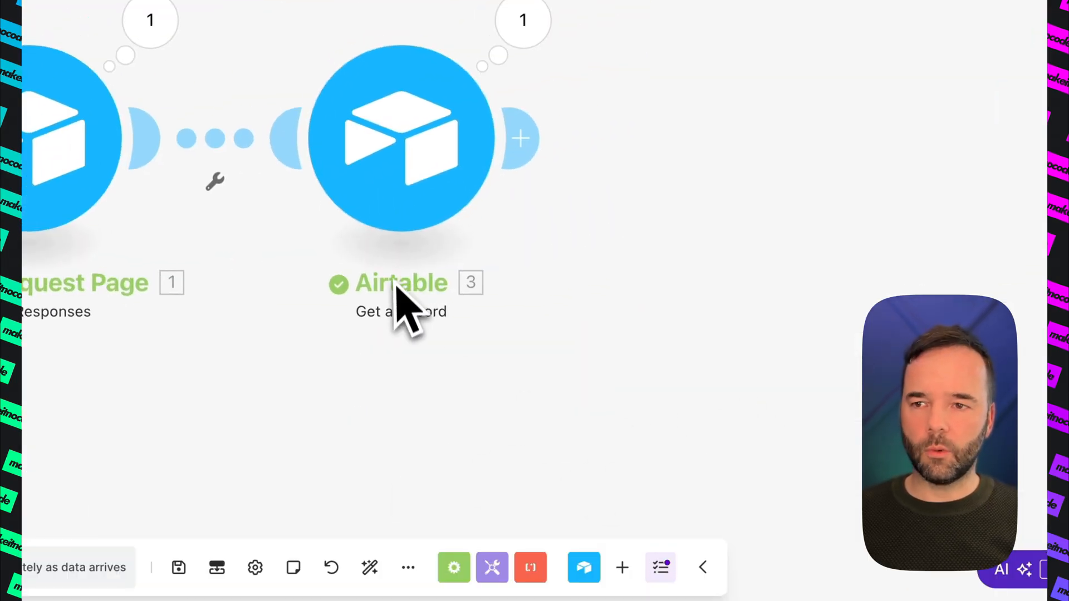
Rename the Airtable Get a Record module Get Request Info
{"action": "right_click", "coordinate": [384, 174]}
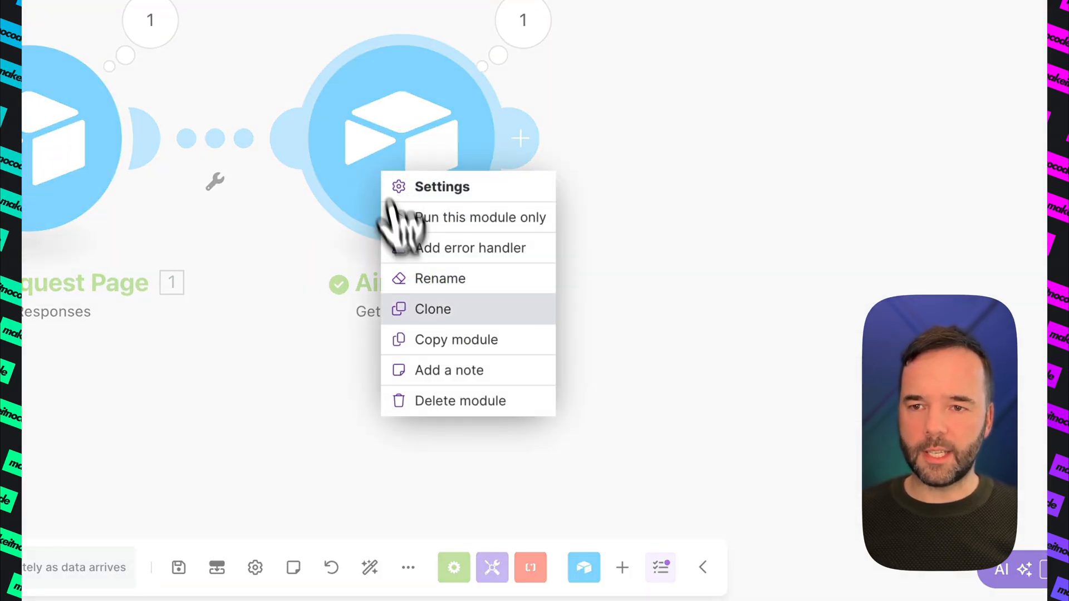
{"action": "left_click", "coordinate": [473, 277]}
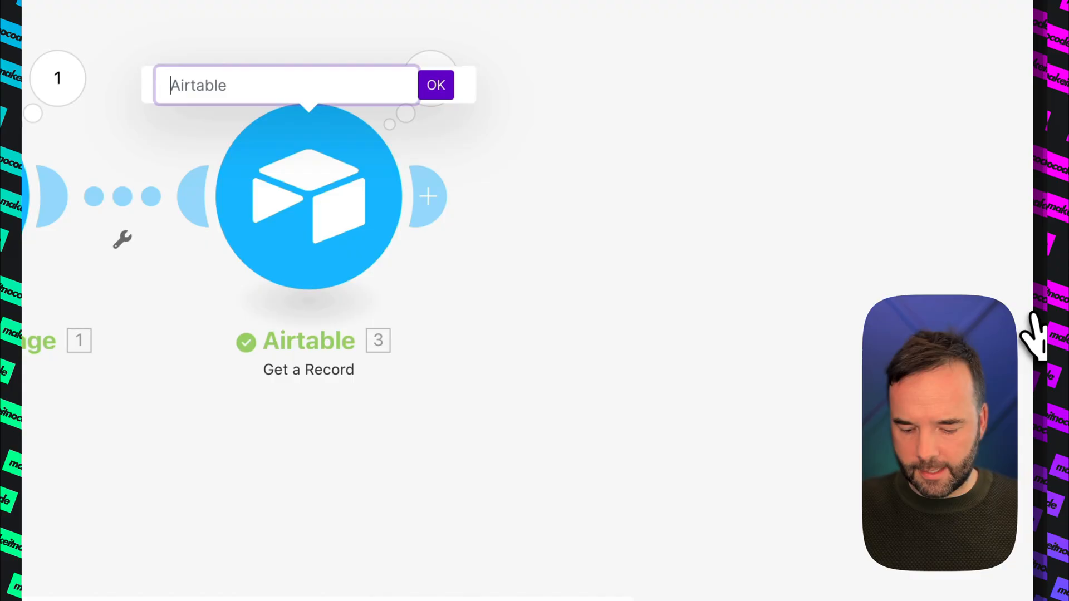
{"action": "type", "text": "Get"}
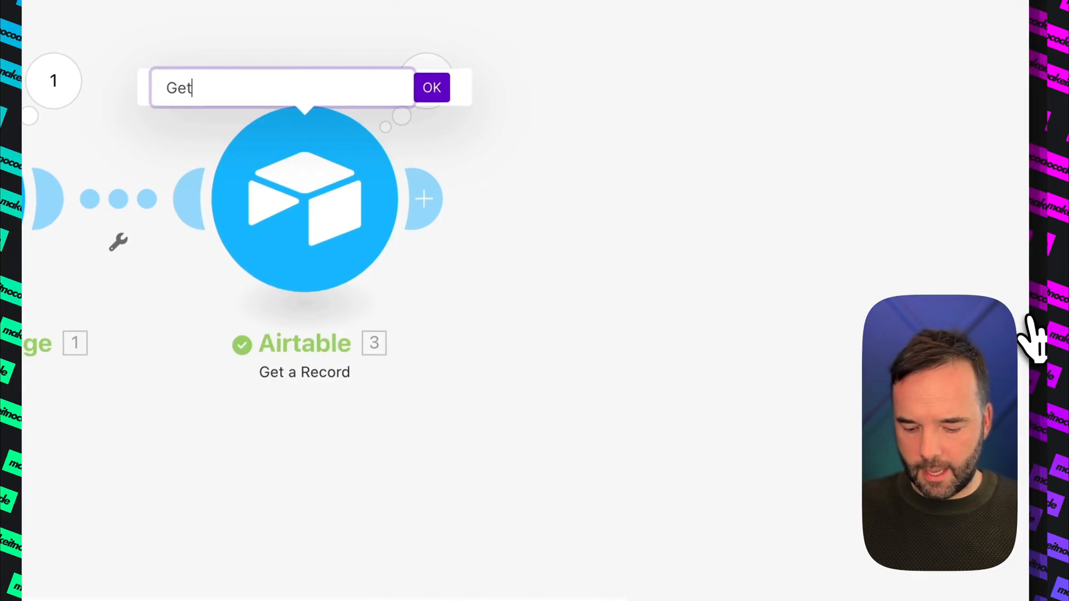
{"action": "type", "text": " Request Info"}
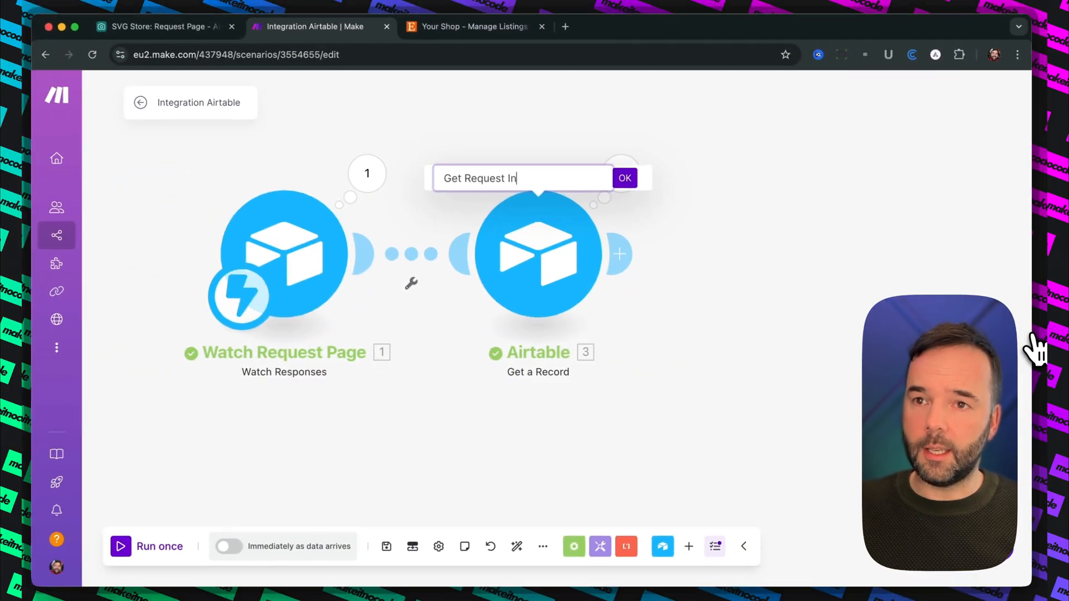
{"action": "key", "text": "Return"}
Add a Leonardo.Ai Generate an Image module after the Get Request Info module
{"action": "left_click_drag", "start_coordinate": [666, 378], "coordinate": [507, 348]}
{"action": "left_click_drag", "start_coordinate": [721, 436], "coordinate": [520, 436]}
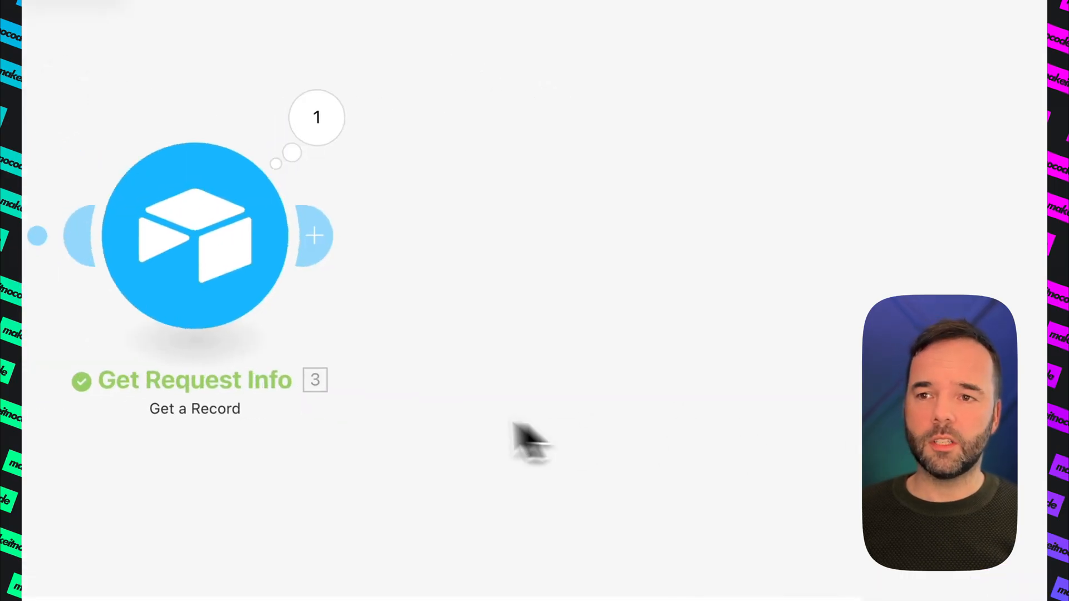
{"action": "left_click", "coordinate": [309, 231]}
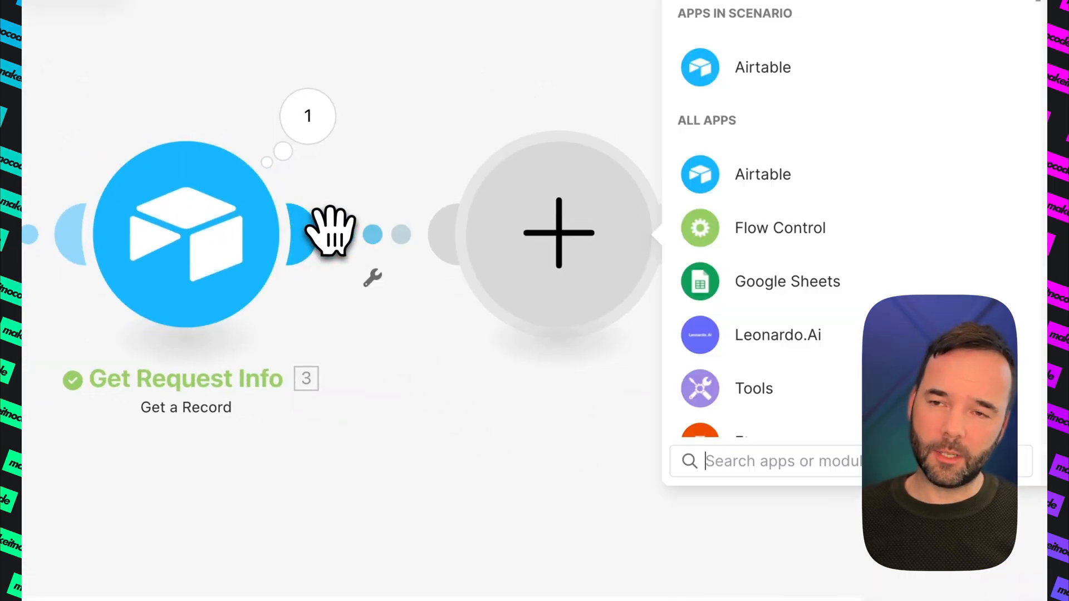
{"action": "type", "text": "leond"}
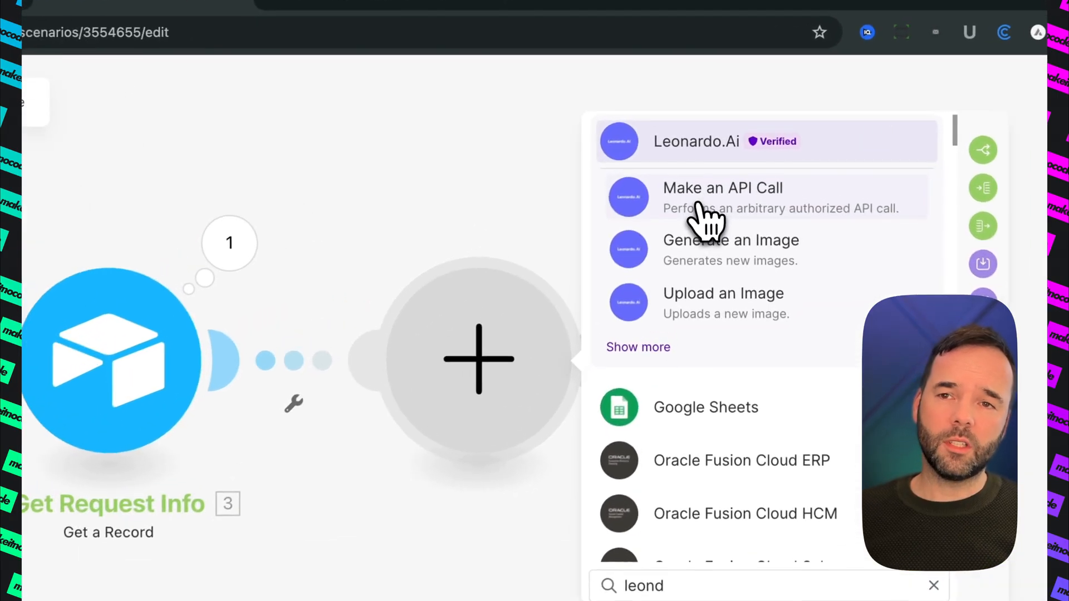
{"action": "left_click_drag", "start_coordinate": [702, 177], "coordinate": [704, 135]}
{"action": "left_click", "coordinate": [700, 147]}
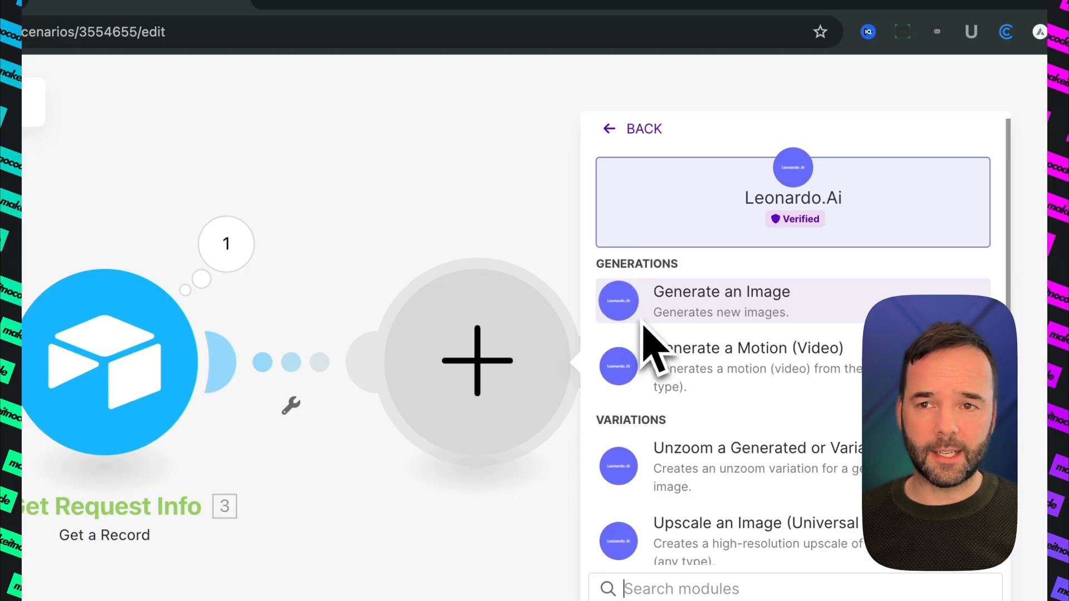
{"action": "left_click", "coordinate": [722, 301]}
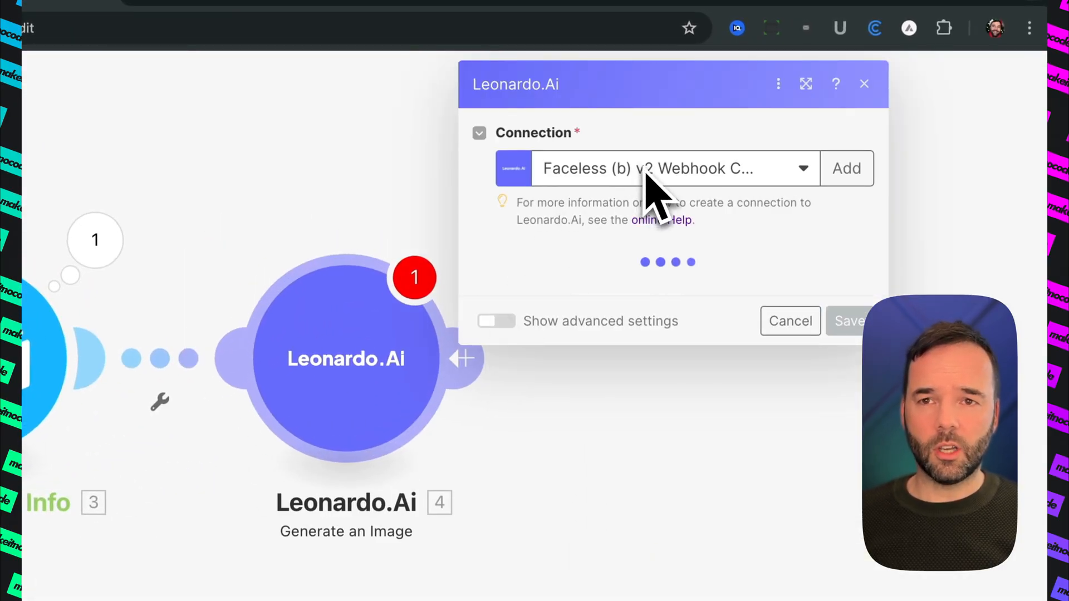
Set the Leonardo.Ai connection to MakeItNoCode [29/06/2024] and enter the prompt "a free standing image, easy to cut out, vector graphics style"
{"action": "left_click", "coordinate": [653, 169]}
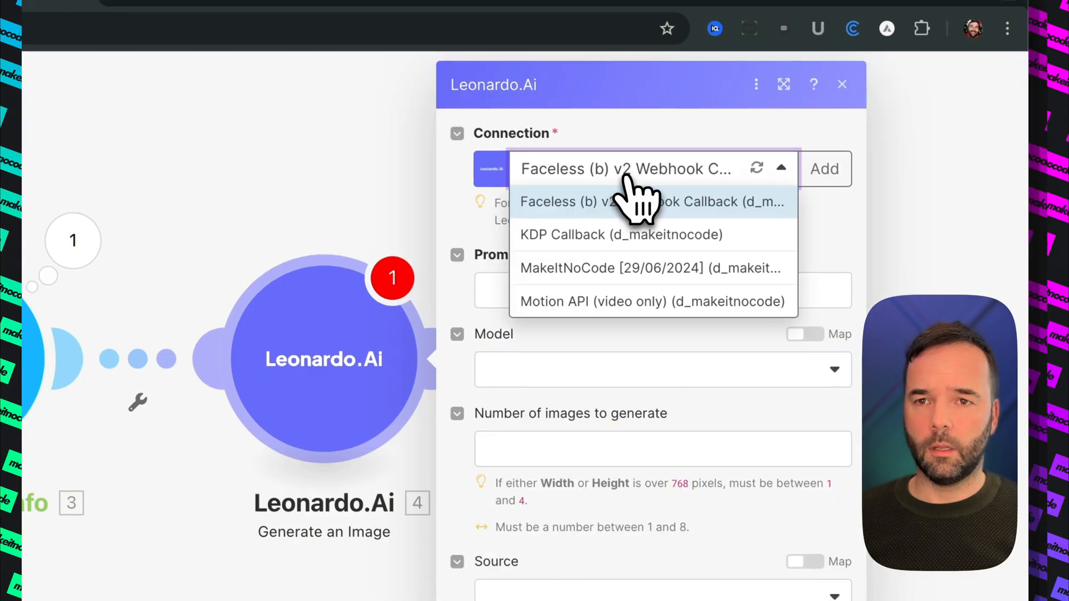
{"action": "left_click", "coordinate": [591, 266]}
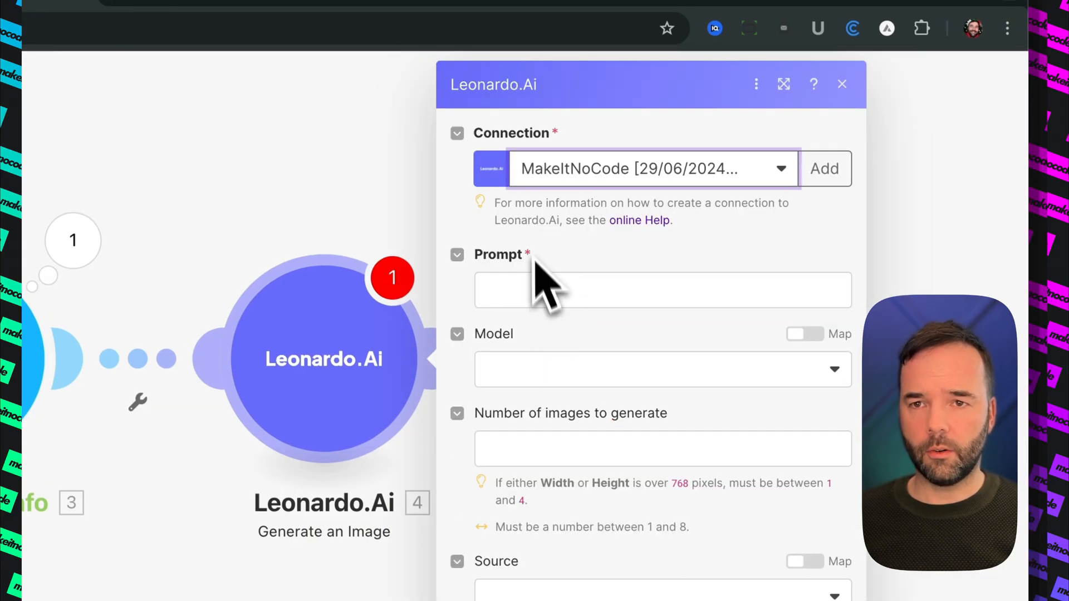
{"action": "left_click", "coordinate": [535, 287]}
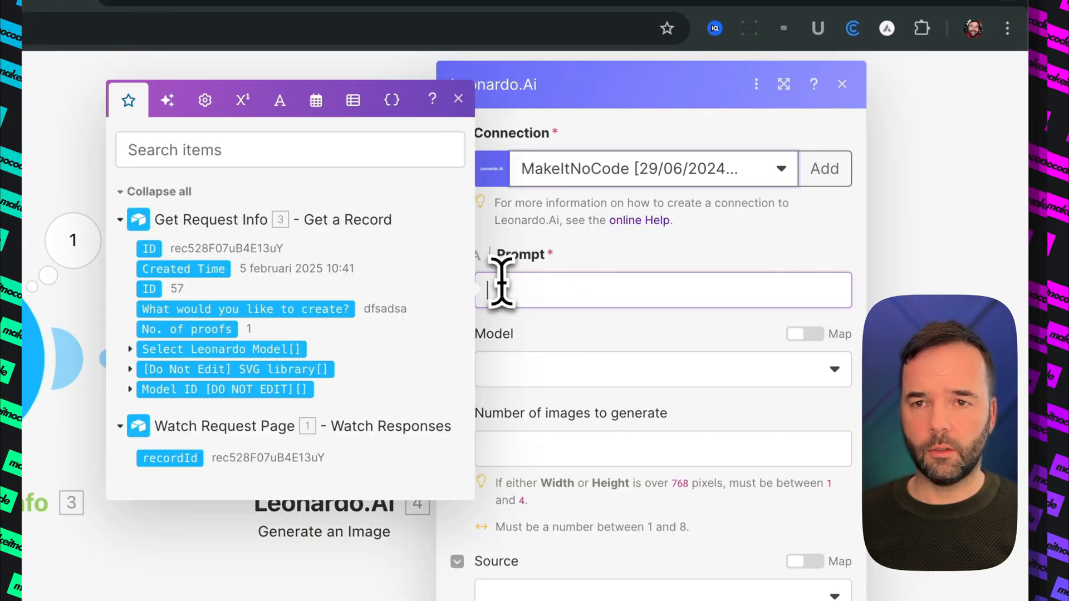
{"action": "left_click", "coordinate": [636, 245]}
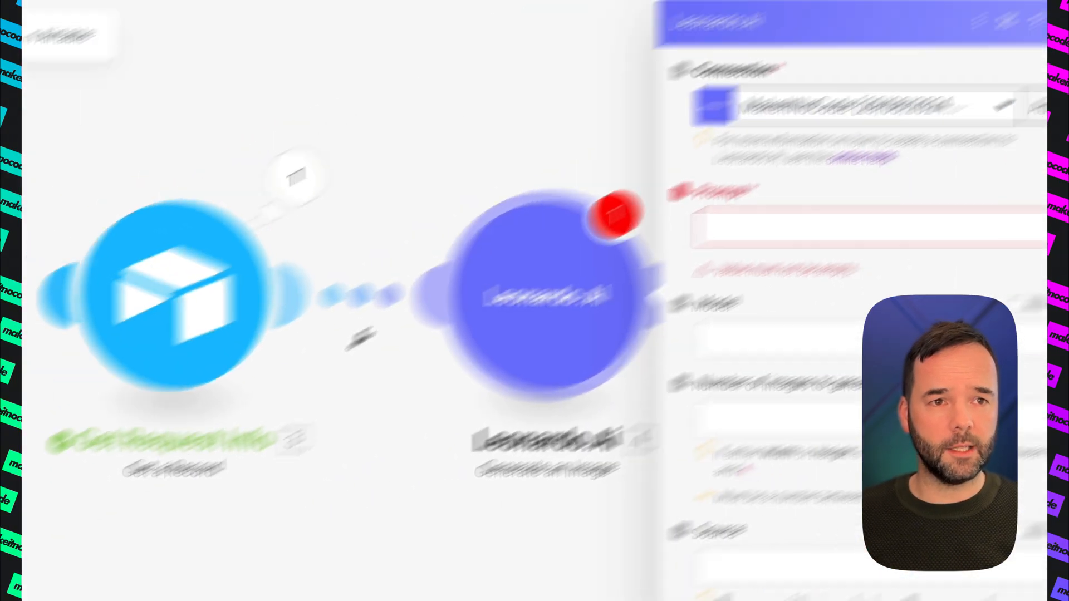
{"action": "left_click", "coordinate": [1000, 64]}
{"action": "type", "text": "a free standing image, easy to cut out, vector graphics style"}
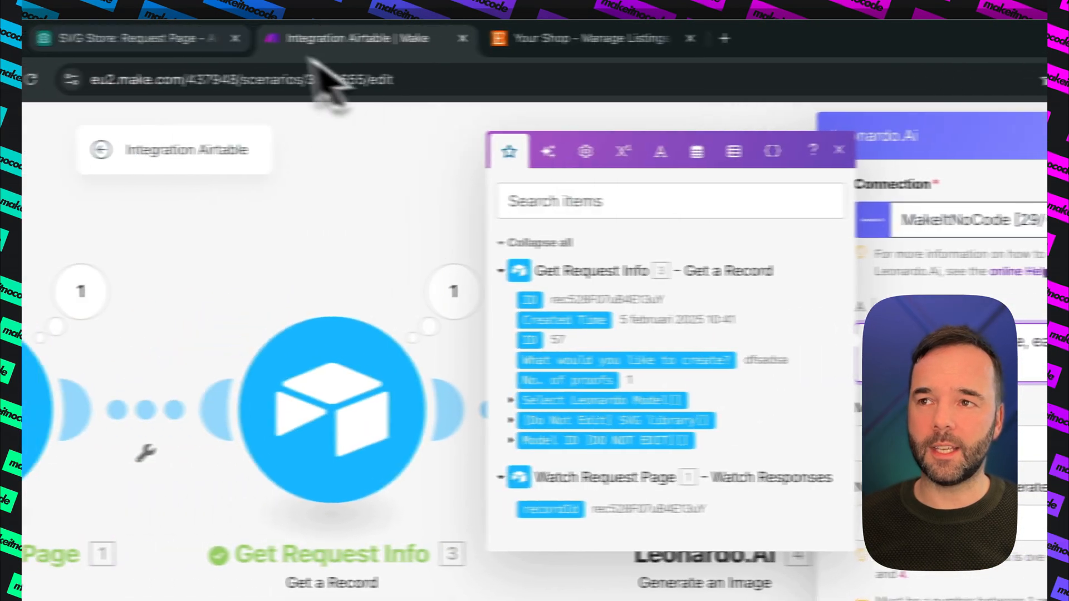
In Airtable, replace the test record's What would you like to create? text with "cute cat cartoon style"
{"action": "left_click", "coordinate": [48, 38]}
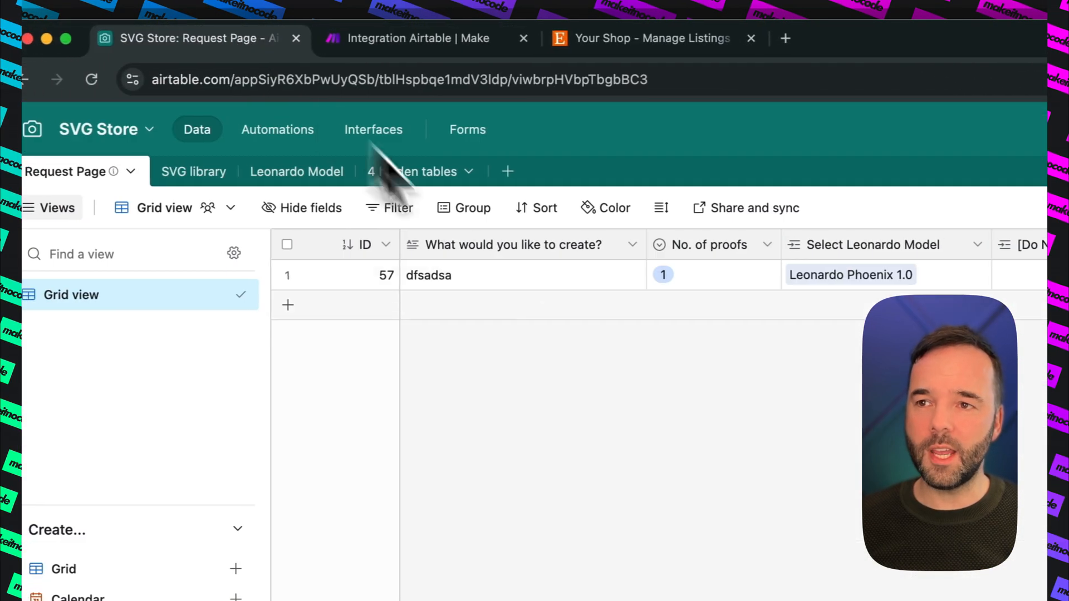
{"action": "left_click", "coordinate": [465, 285]}
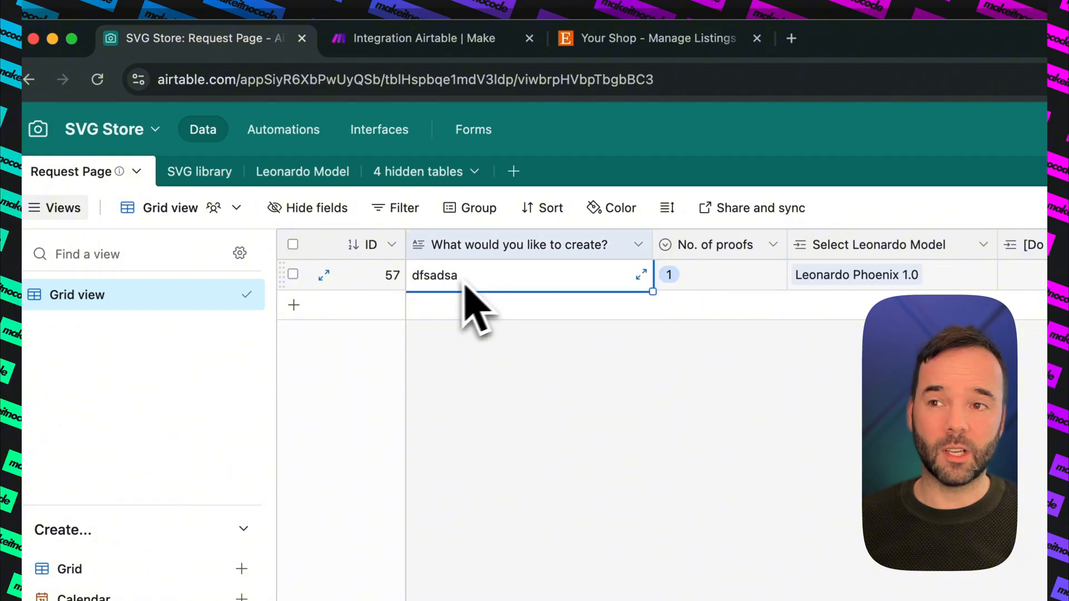
{"action": "type", "text": "cute cat cartoon style"}
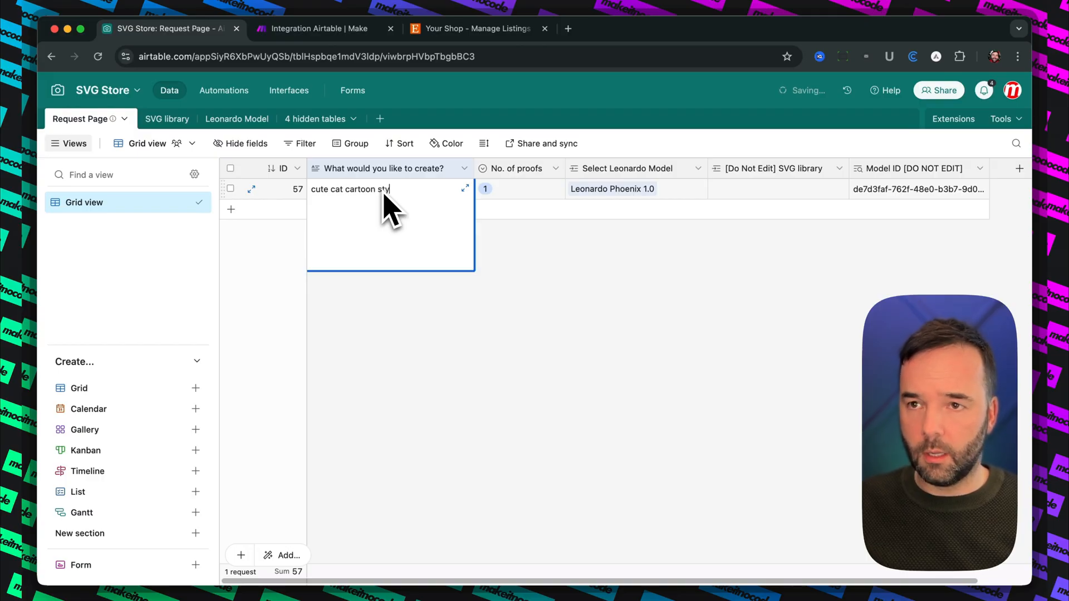
{"action": "left_click", "coordinate": [415, 329]}
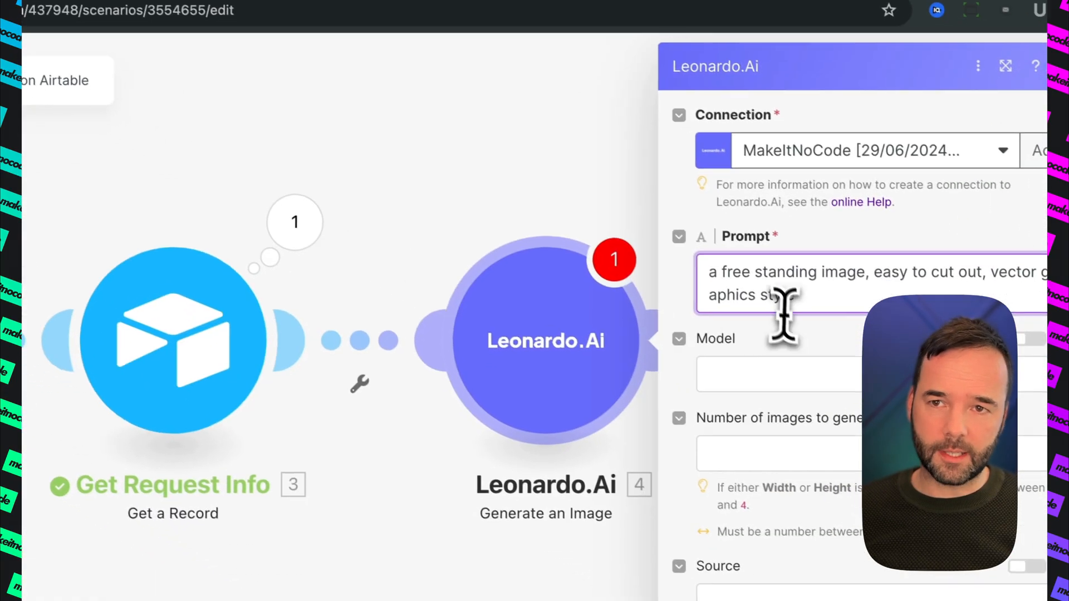
Back in Make, insert Get Request Info's What would you like to create? value at the start of the Leonardo.Ai prompt
{"action": "left_click", "coordinate": [707, 277]}
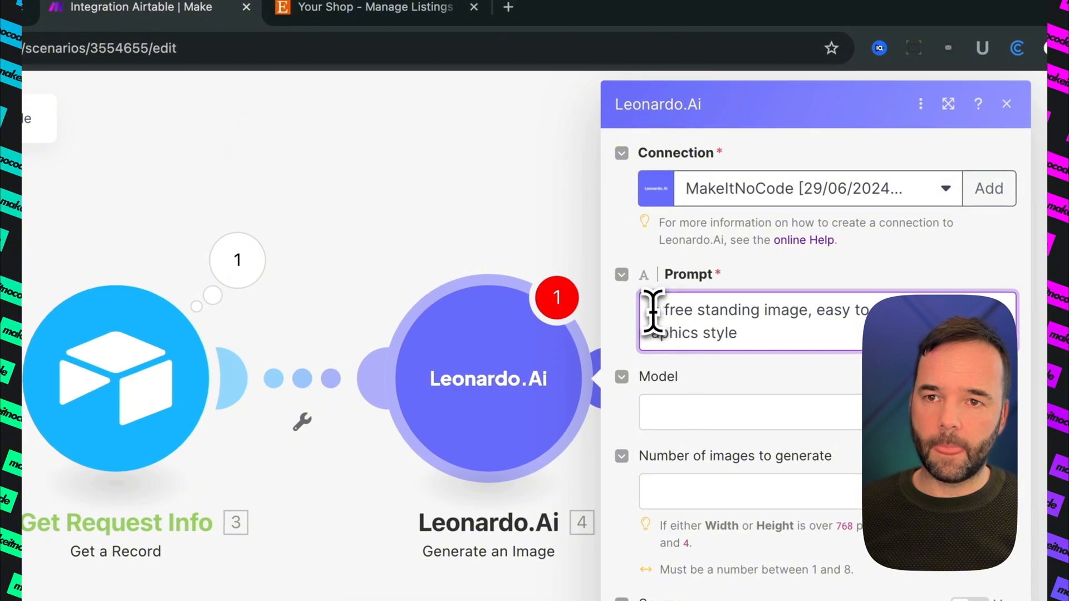
{"action": "left_click", "coordinate": [653, 315]}
{"action": "left_click", "coordinate": [351, 349]}
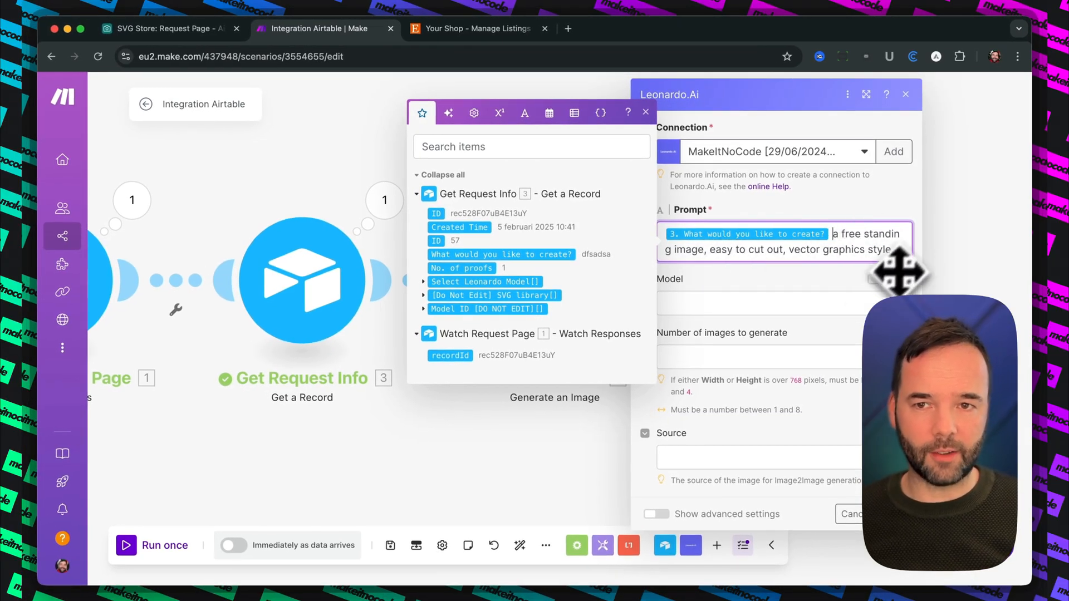
Enable mapping for the Leonardo.Ai module's Model and map it to Get Request Info's Select Leonardo Model[] value
{"action": "left_click", "coordinate": [816, 303]}
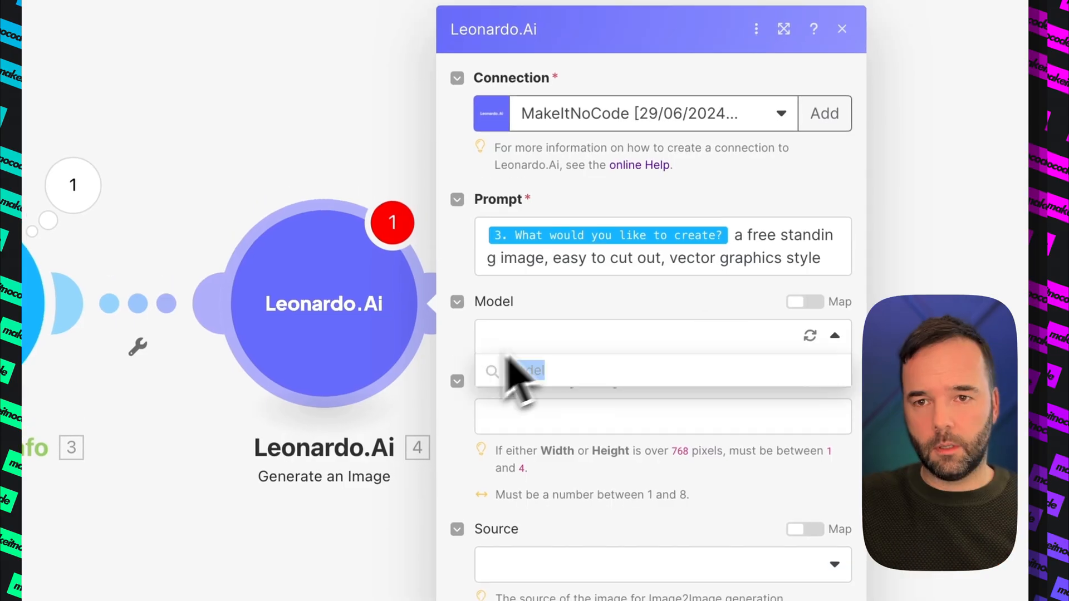
{"action": "left_click", "coordinate": [558, 297]}
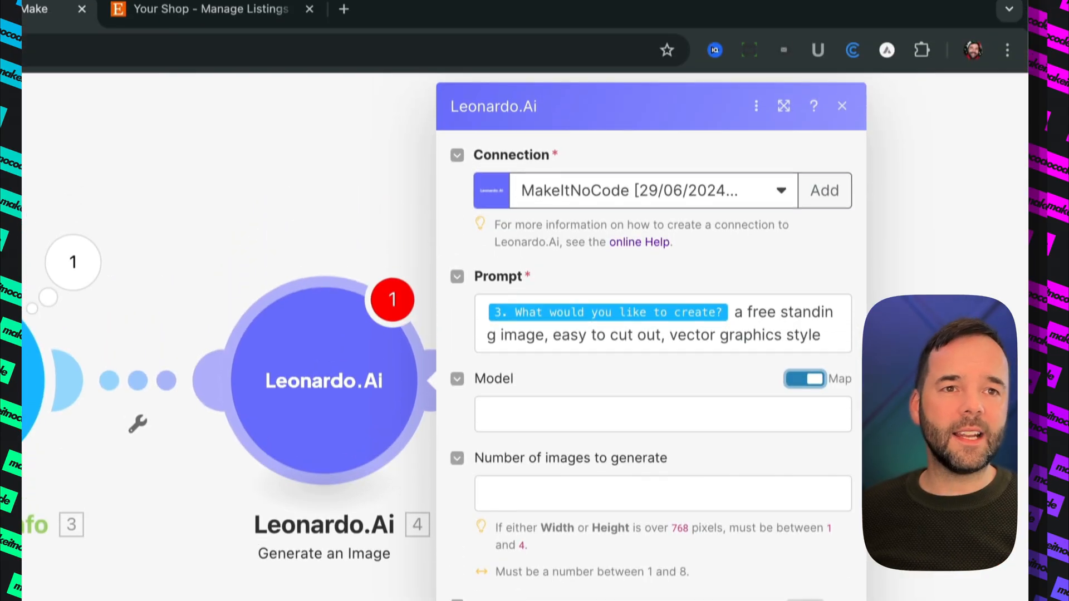
{"action": "left_click", "coordinate": [746, 338]}
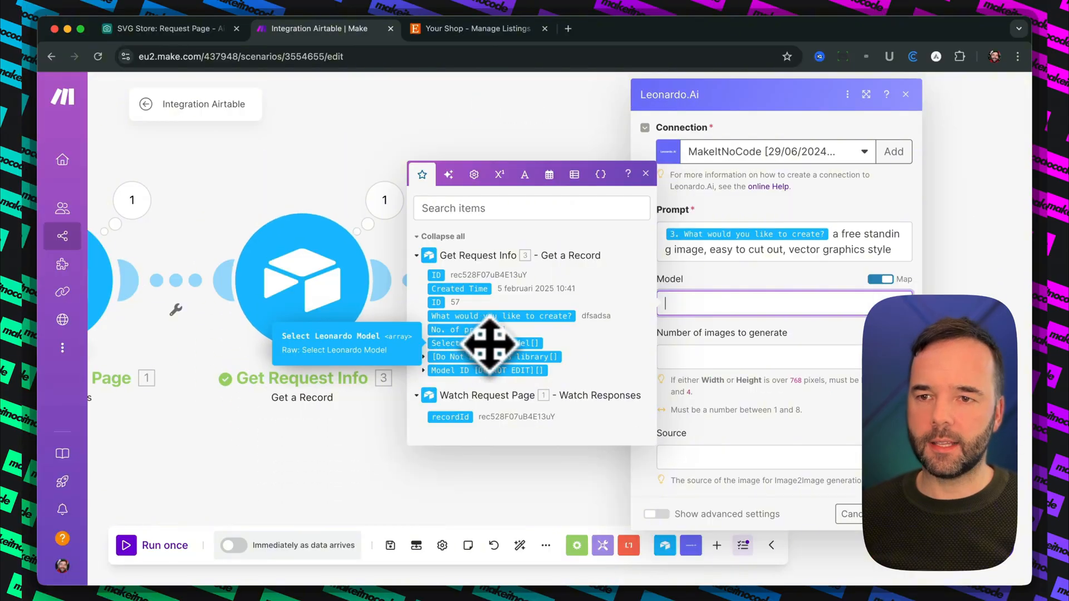
{"action": "left_click_drag", "start_coordinate": [489, 345], "coordinate": [724, 304]}
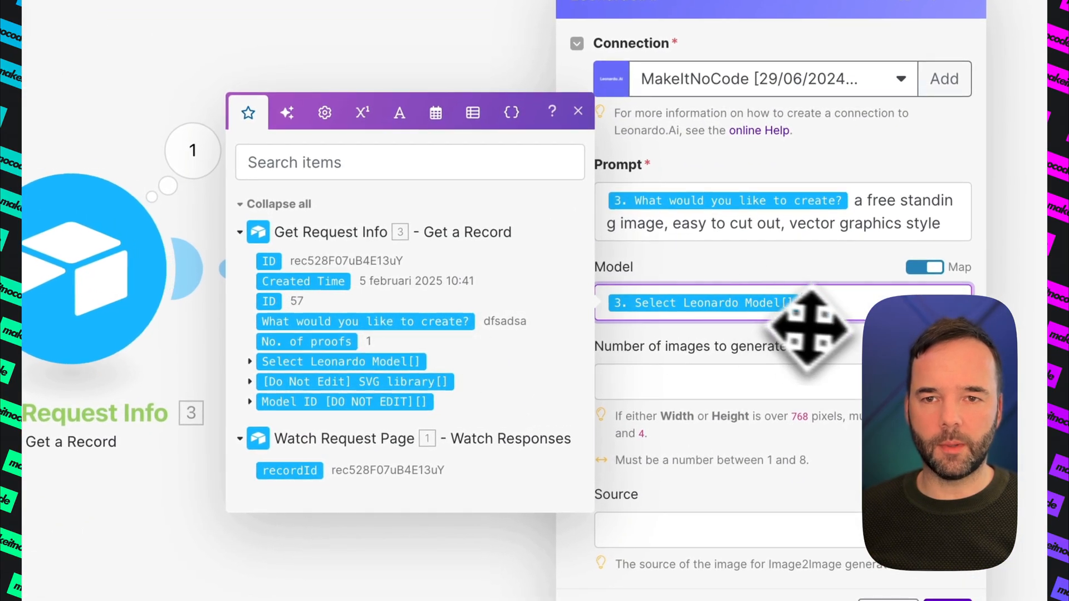
Map the Leonardo.Ai module's Number of images to generate to Get Request Info's No. of proofs value, checking that field in Airtable
{"action": "left_click", "coordinate": [839, 345]}
{"action": "left_click", "coordinate": [748, 382]}
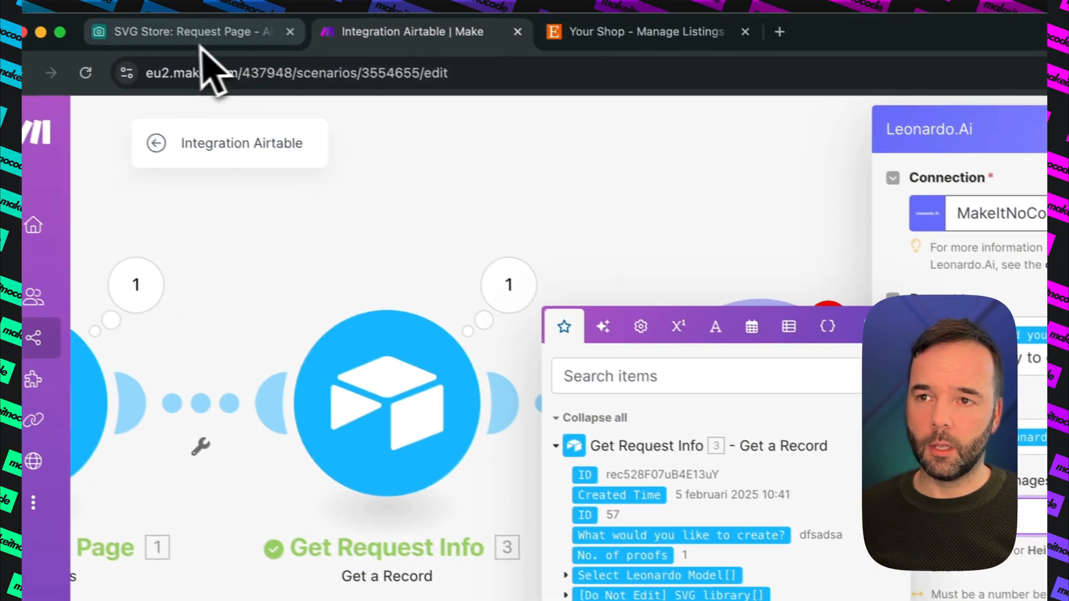
{"action": "left_click", "coordinate": [206, 64]}
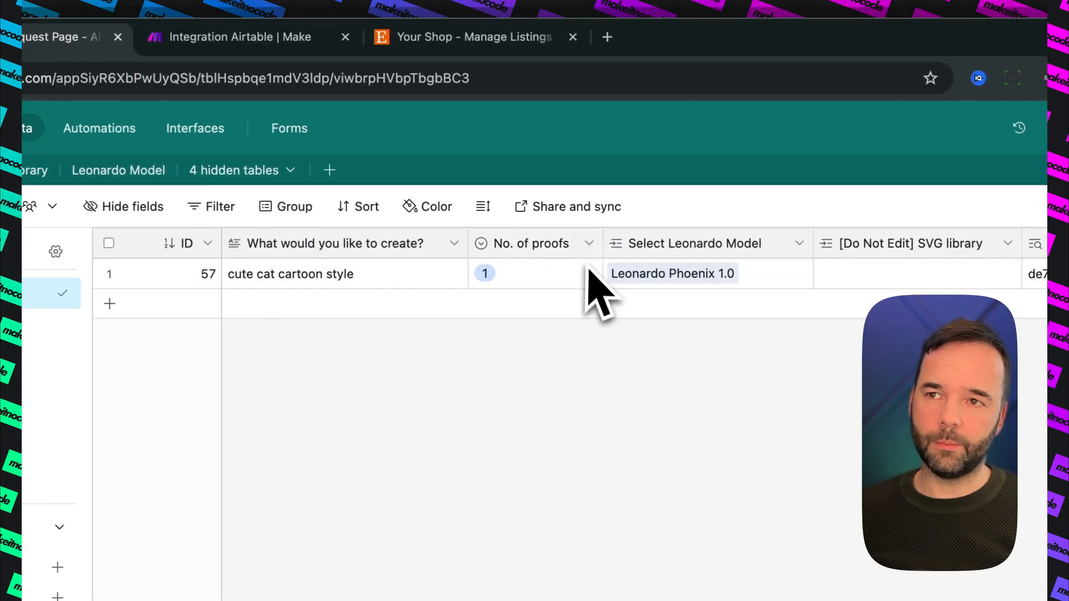
{"action": "left_click", "coordinate": [300, 36]}
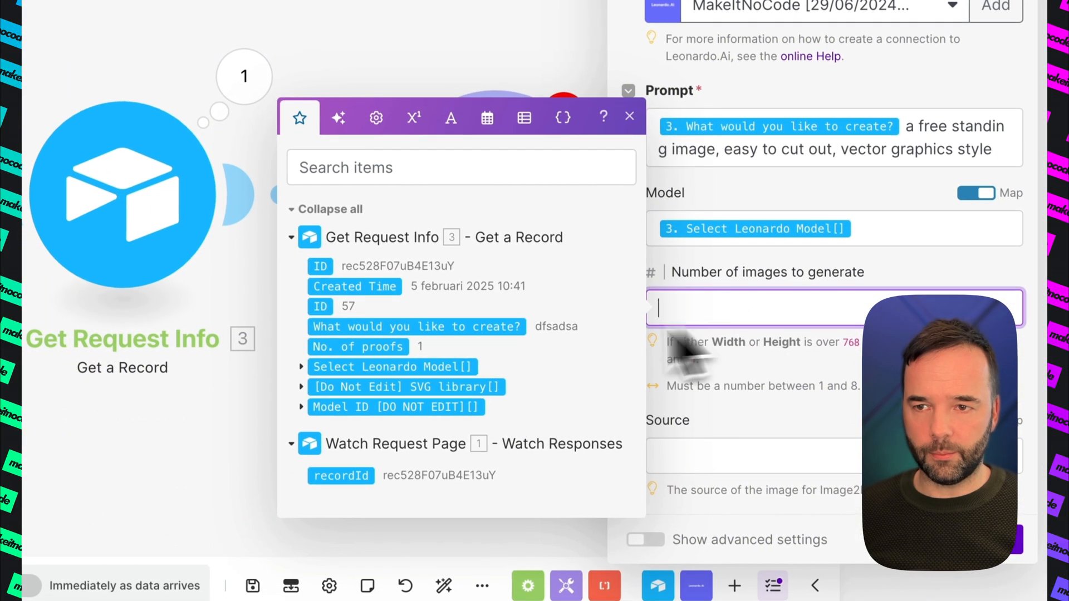
{"action": "left_click", "coordinate": [443, 555]}
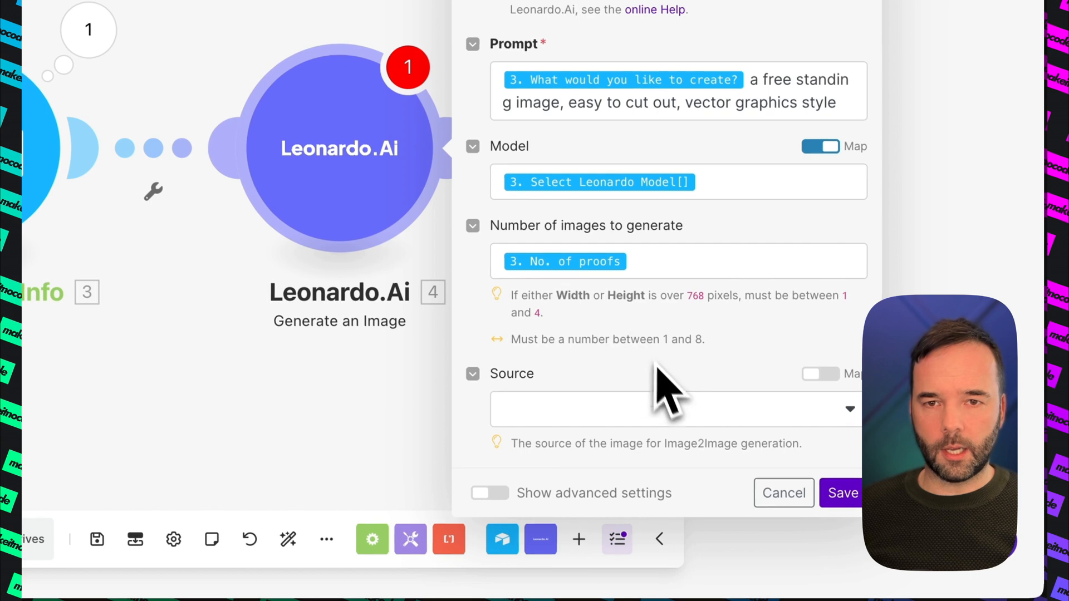
Show the Leonardo.Ai module's advanced settings and set both the image Height and Width to 1024
{"action": "left_click", "coordinate": [577, 490]}
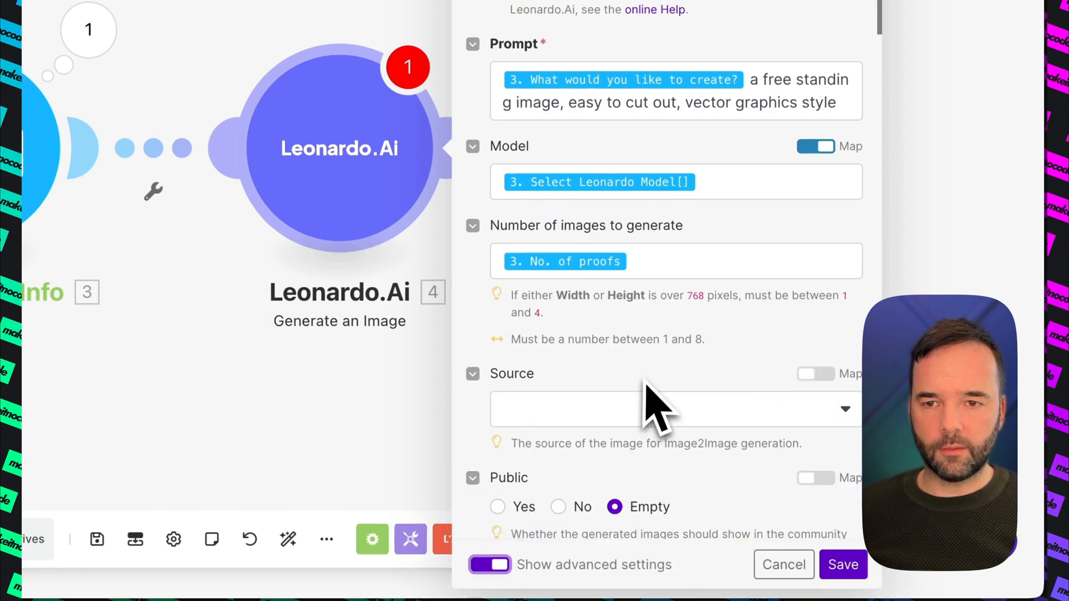
{"action": "scroll", "coordinate": [654, 409], "scroll_direction": "down", "scroll_amount": 7}
{"action": "left_click", "coordinate": [570, 237]}
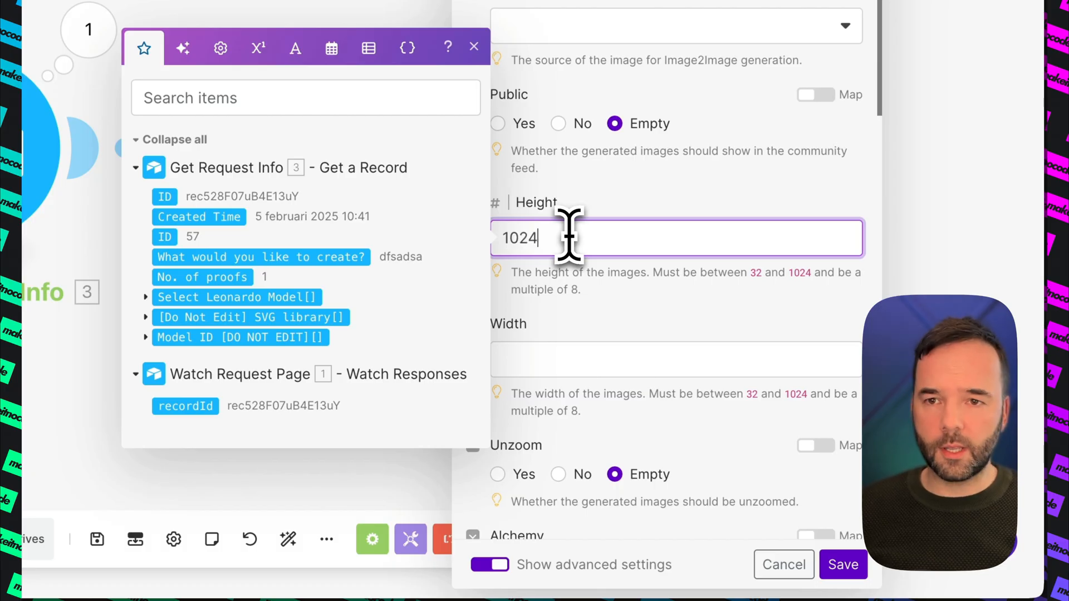
{"action": "left_click", "coordinate": [587, 358]}
{"action": "type", "text": "1024"}
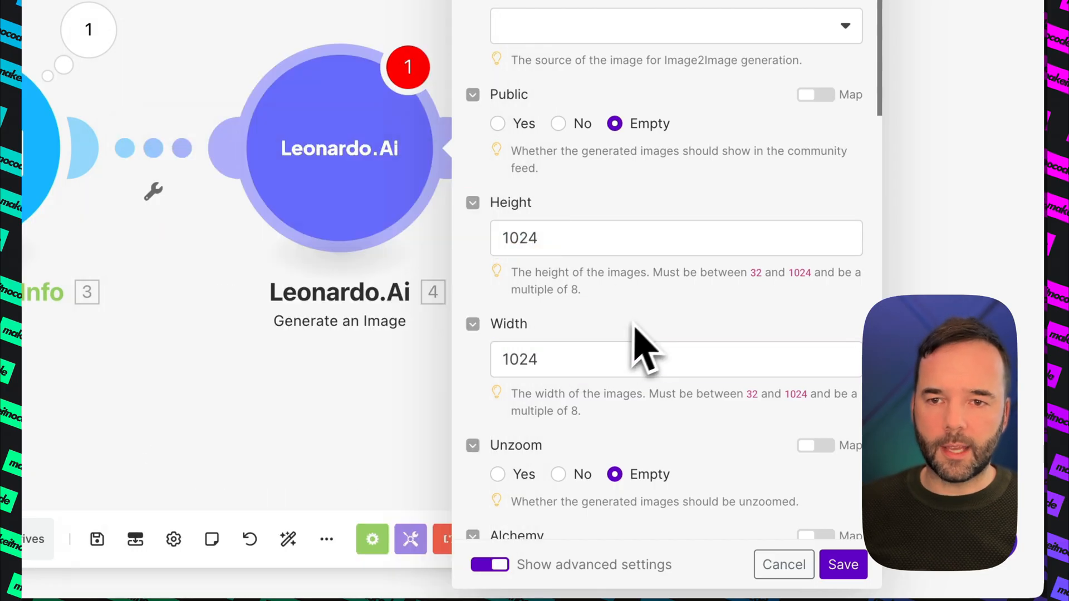
Set Unzoom and Prompt Magic to No in the Leonardo.Ai module's advanced settings
{"action": "scroll", "coordinate": [641, 343], "scroll_direction": "down", "scroll_amount": 4}
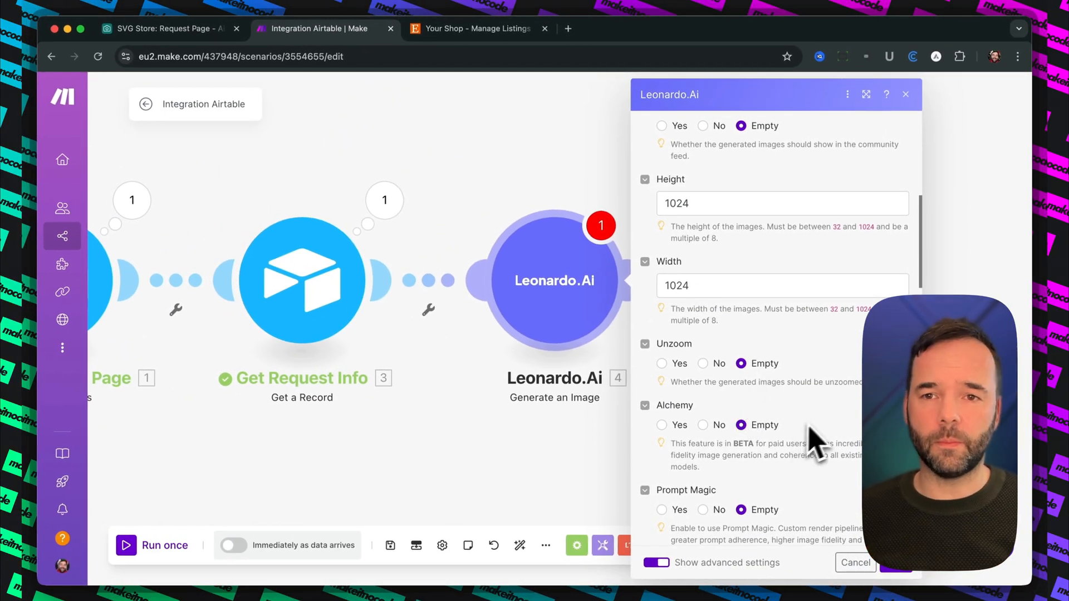
{"action": "scroll", "coordinate": [809, 427], "scroll_direction": "down", "scroll_amount": 3}
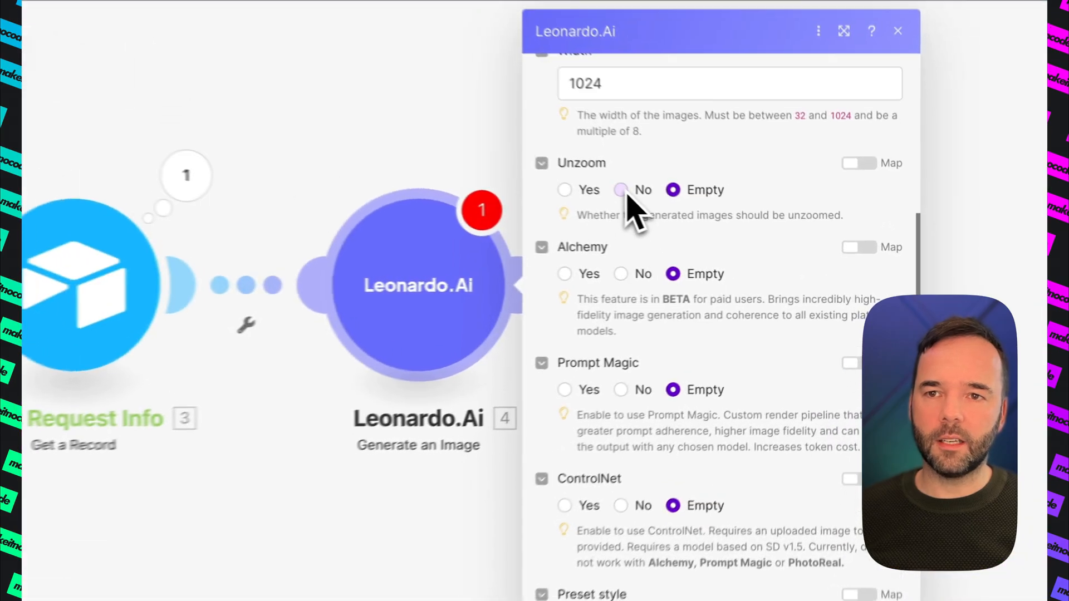
{"action": "left_click", "coordinate": [703, 211]}
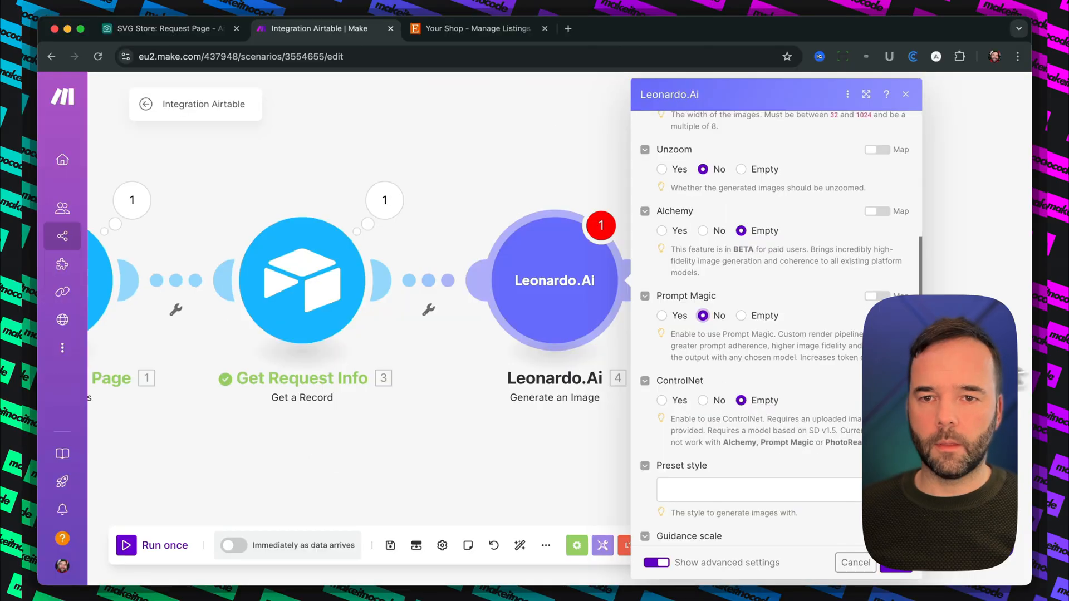
Set the Leonardo.Ai module's Transparency to "Yes, transparent background" and save the module
{"action": "scroll", "coordinate": [756, 490], "scroll_direction": "down", "scroll_amount": 10}
{"action": "scroll", "coordinate": [799, 394], "scroll_direction": "down", "scroll_amount": 8}
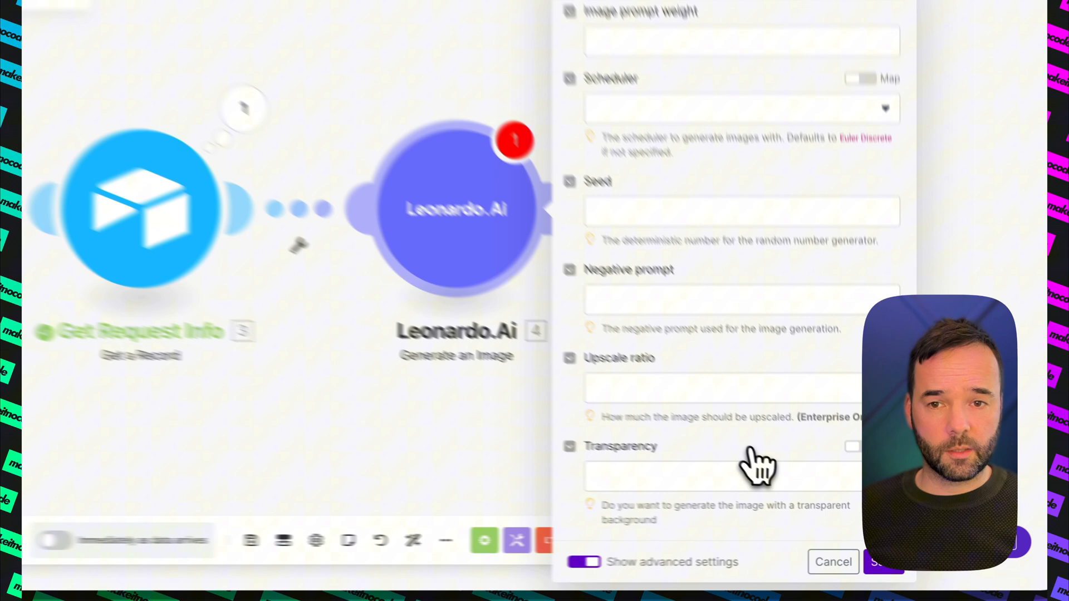
{"action": "left_click", "coordinate": [780, 493]}
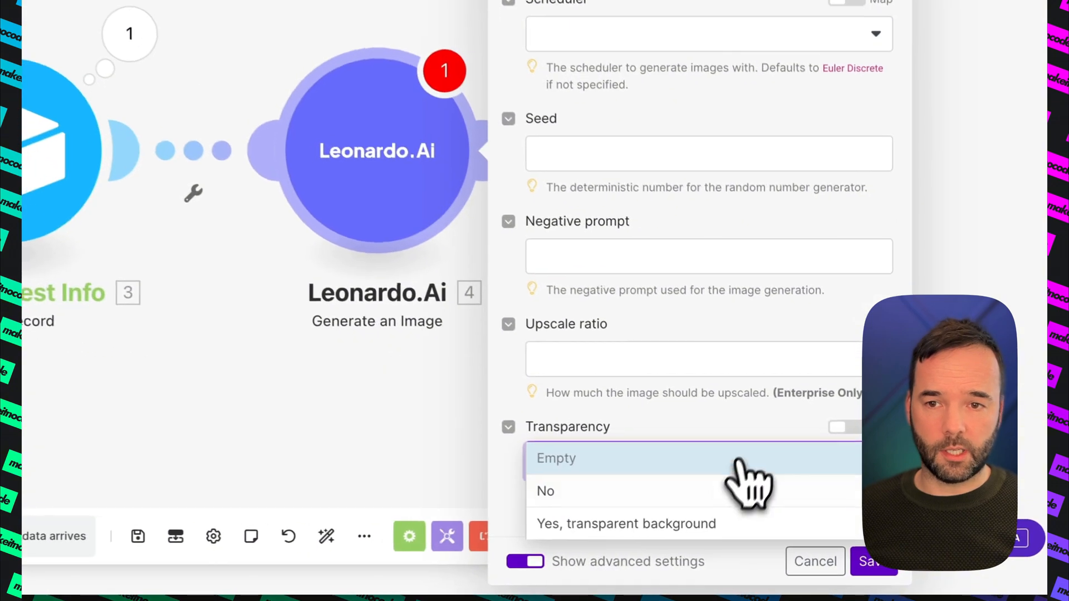
{"action": "left_click", "coordinate": [814, 514]}
{"action": "left_click", "coordinate": [876, 562]}
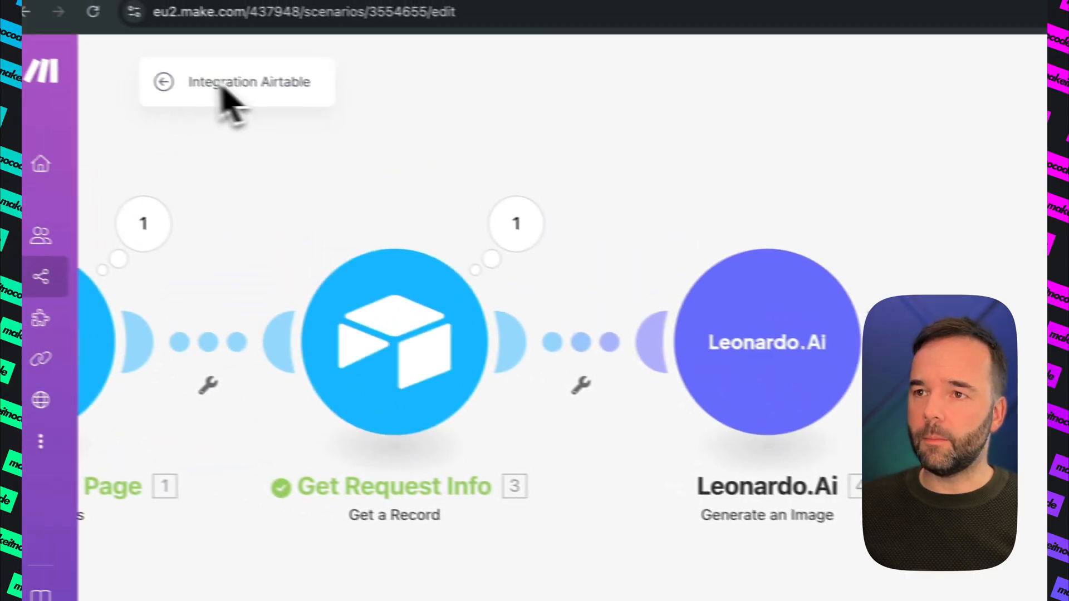
Rename the scenario "#0066 (a) SVG Store" and save it
{"action": "triple_click", "coordinate": [282, 84]}
{"action": "type", "text": "#0066 (a) SVG Store"}
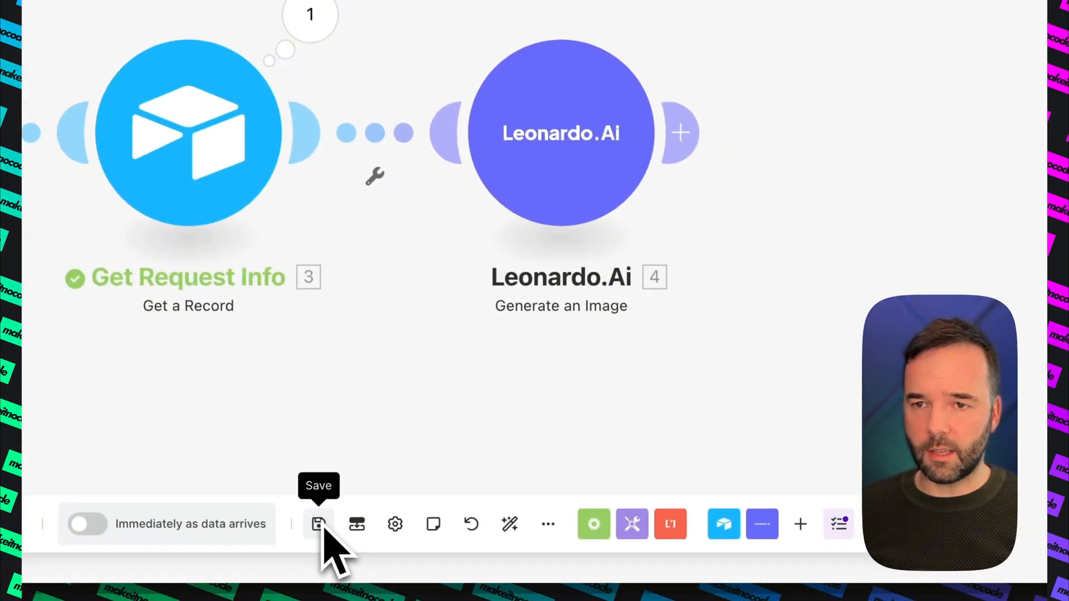
{"action": "left_click", "coordinate": [509, 523]}
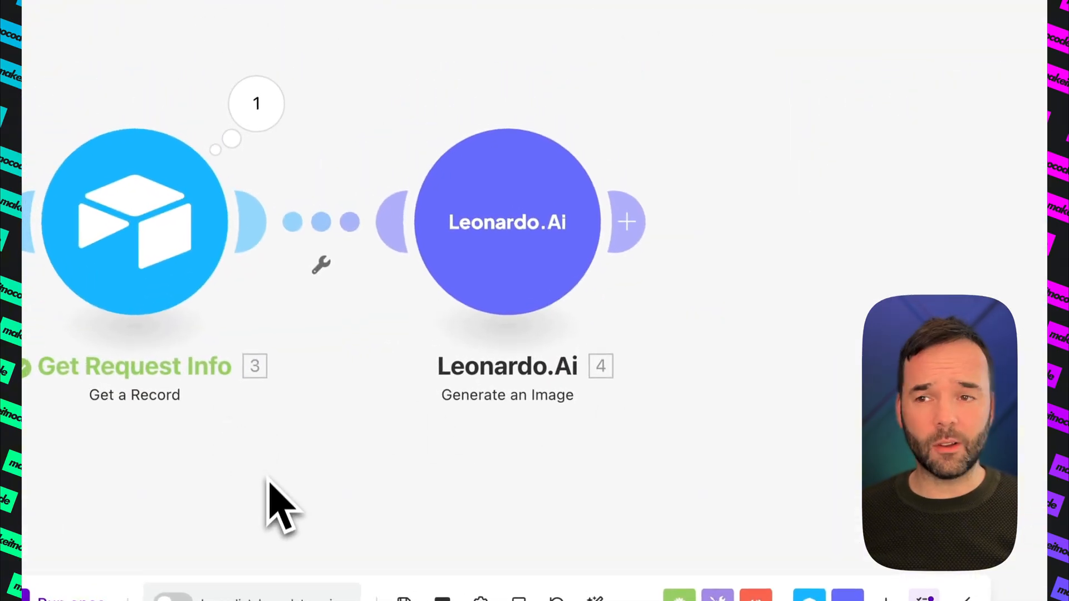
Add a Flow Control Iterator after the Leonardo.Ai module, map its Array to Generated images[], and save it
{"action": "left_click", "coordinate": [584, 230]}
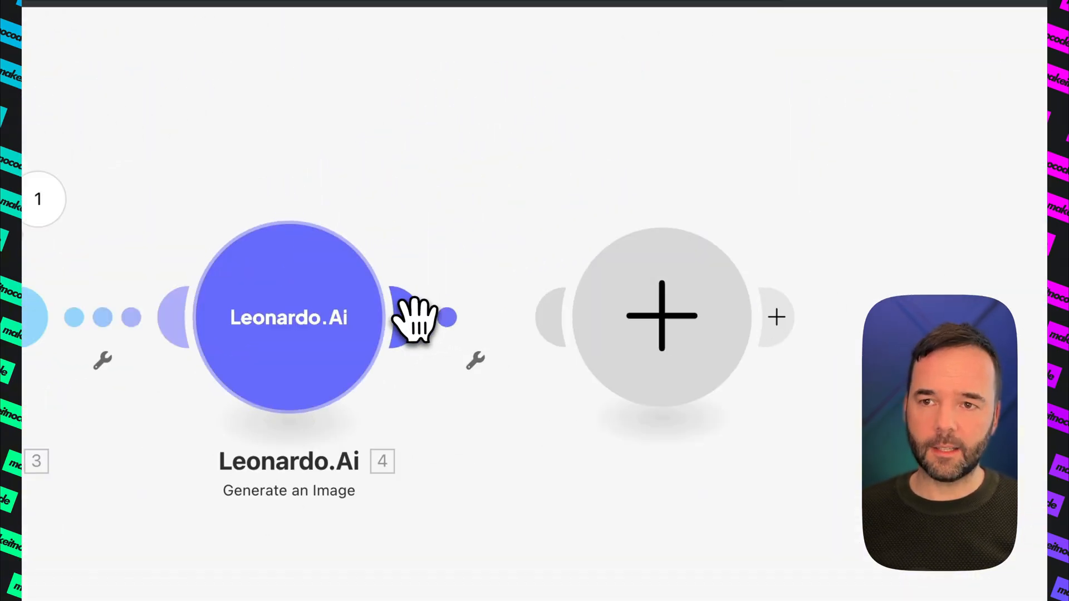
{"action": "left_click", "coordinate": [780, 368]}
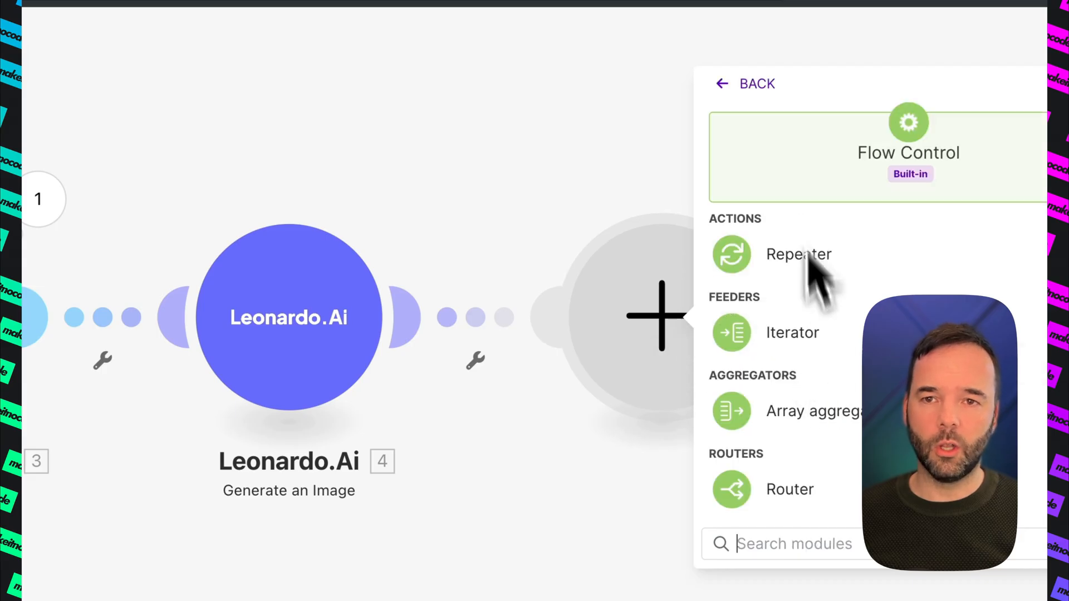
{"action": "left_click", "coordinate": [800, 334]}
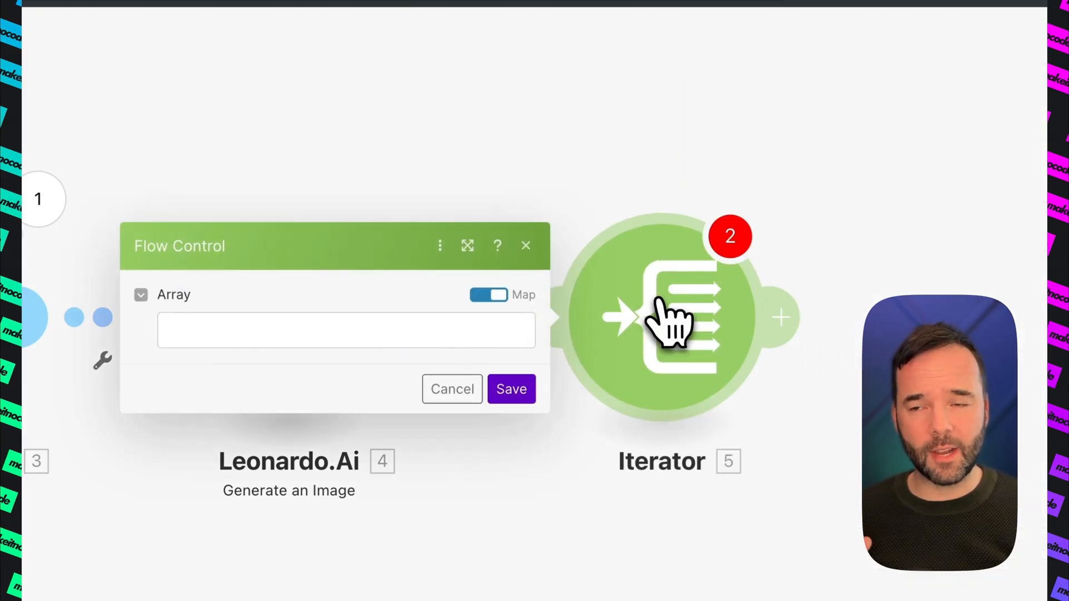
{"action": "left_click", "coordinate": [344, 340]}
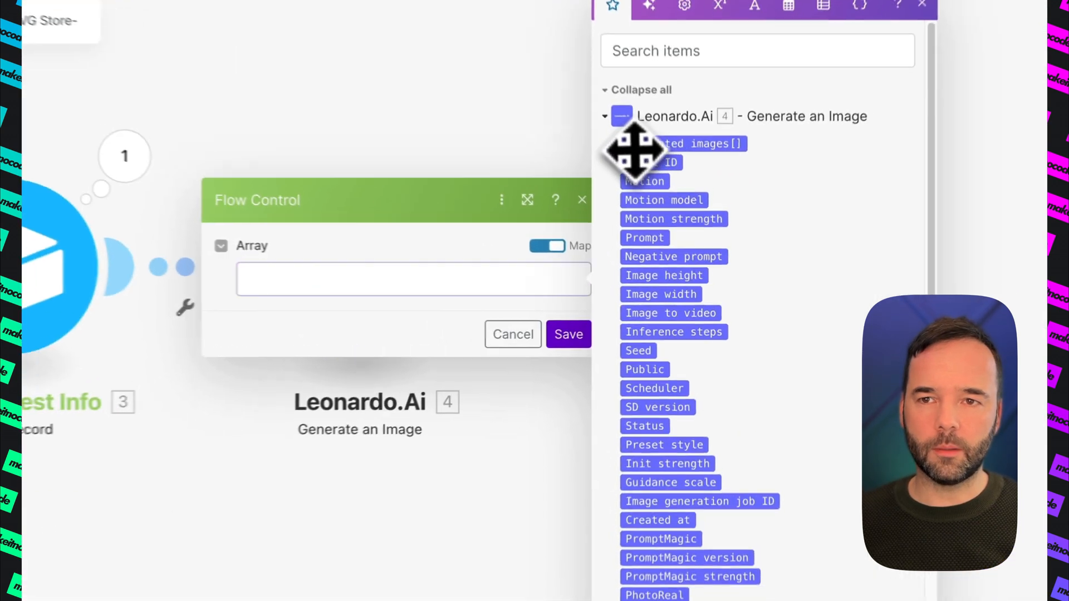
{"action": "left_click", "coordinate": [722, 199]}
{"action": "left_click", "coordinate": [610, 331]}
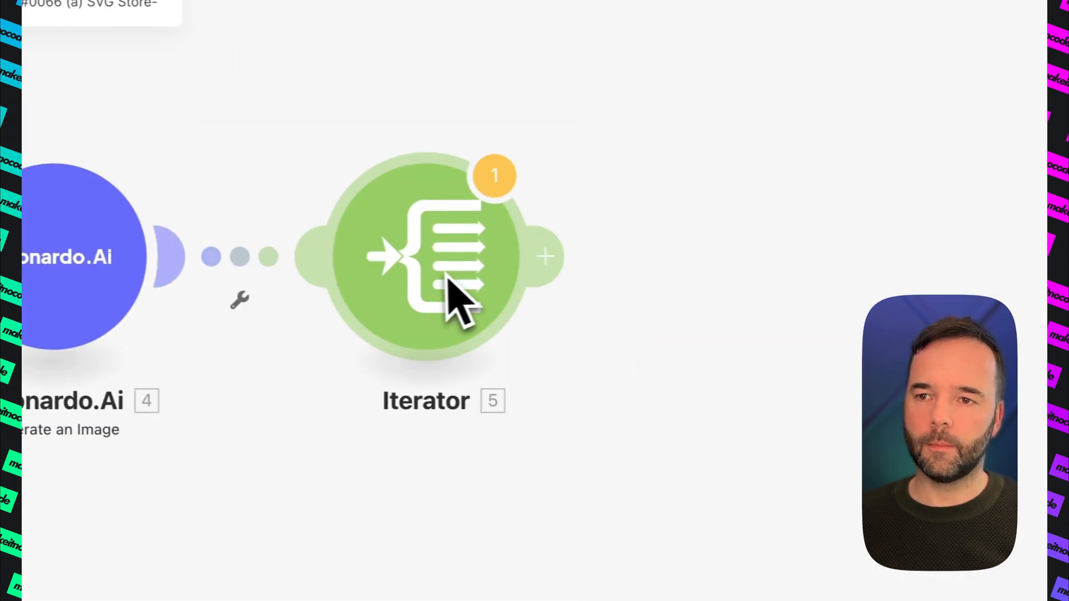
Check the SVG library table in Airtable, then add an Airtable Create a Record module after Iterate through Image Results in Make
{"action": "left_click_drag", "start_coordinate": [721, 337], "coordinate": [453, 339]}
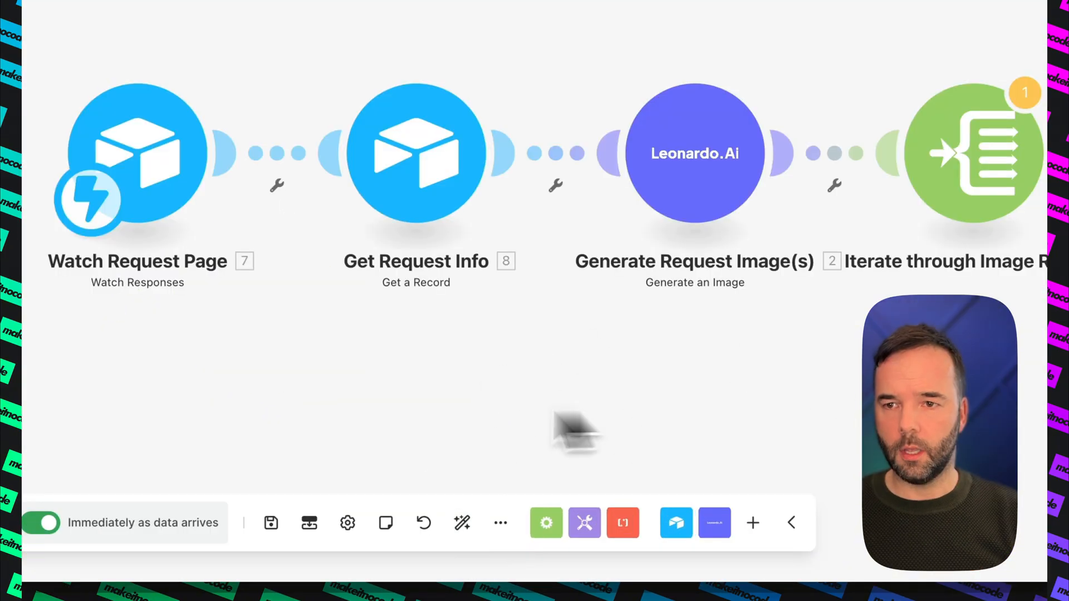
{"action": "scroll", "coordinate": [573, 430], "scroll_direction": "right", "scroll_amount": 10}
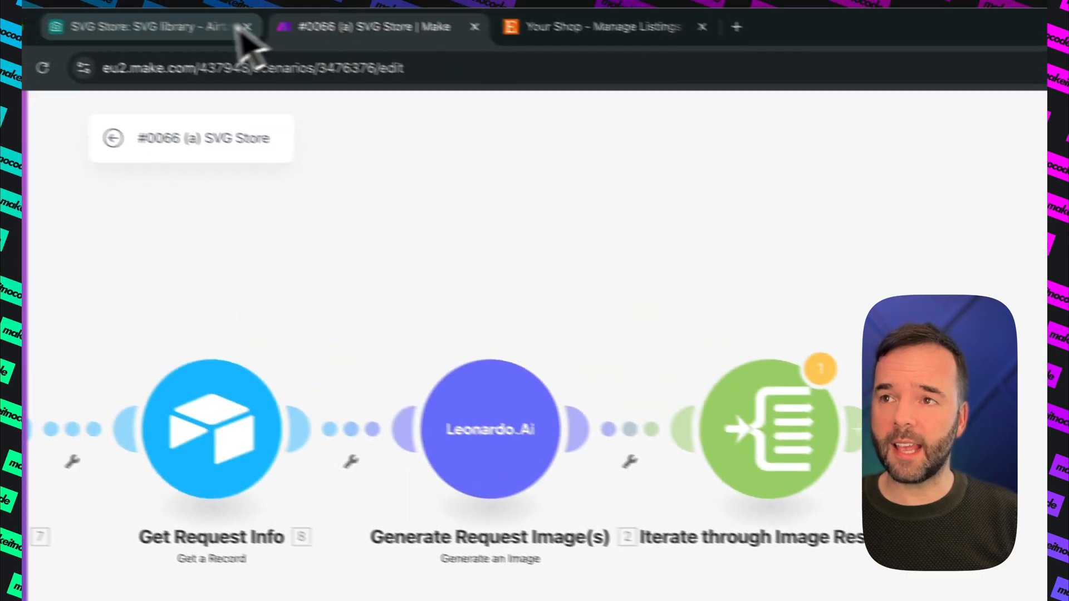
{"action": "left_click", "coordinate": [239, 35]}
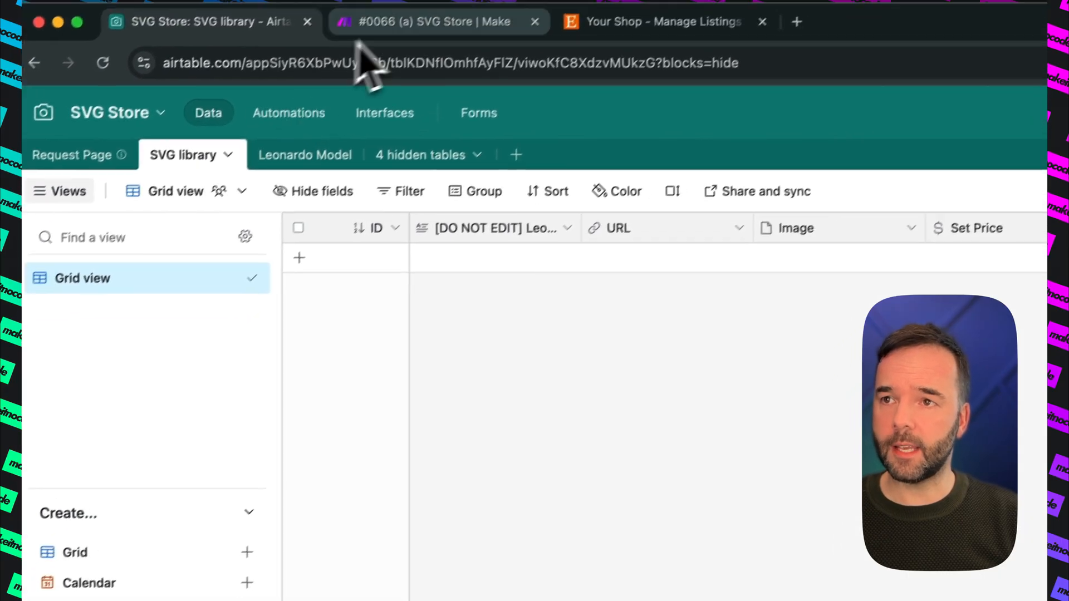
{"action": "left_click", "coordinate": [384, 23]}
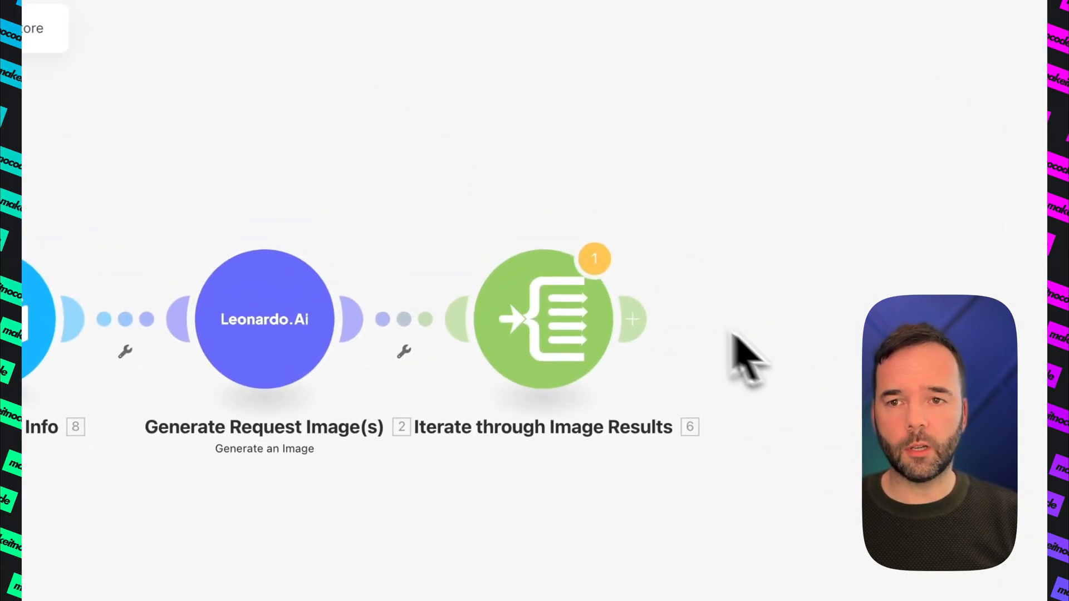
{"action": "left_click", "coordinate": [646, 320]}
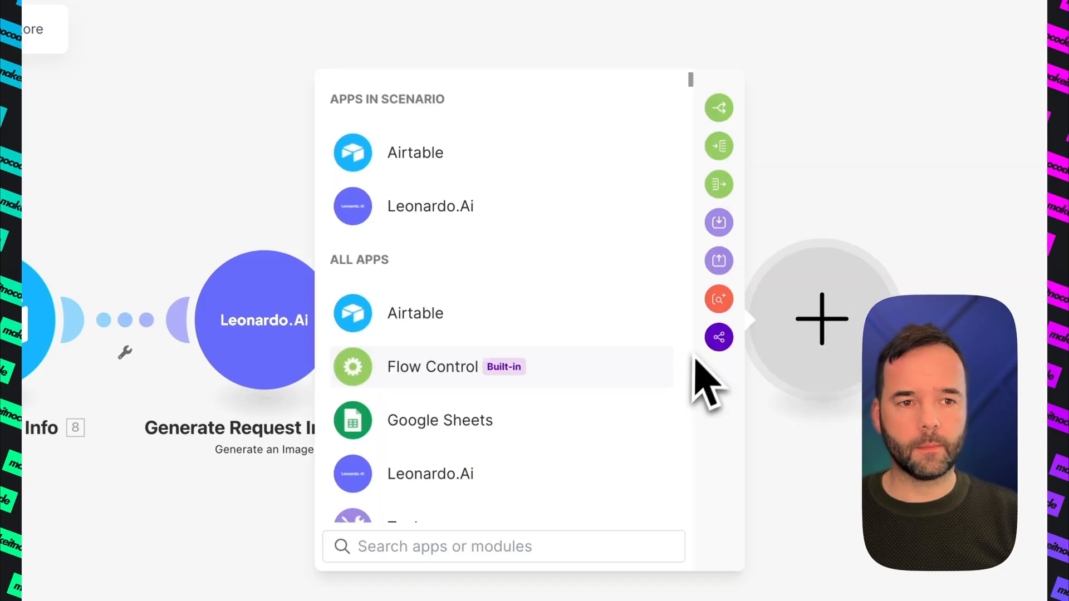
{"action": "left_click", "coordinate": [415, 154]}
{"action": "left_click", "coordinate": [438, 356]}
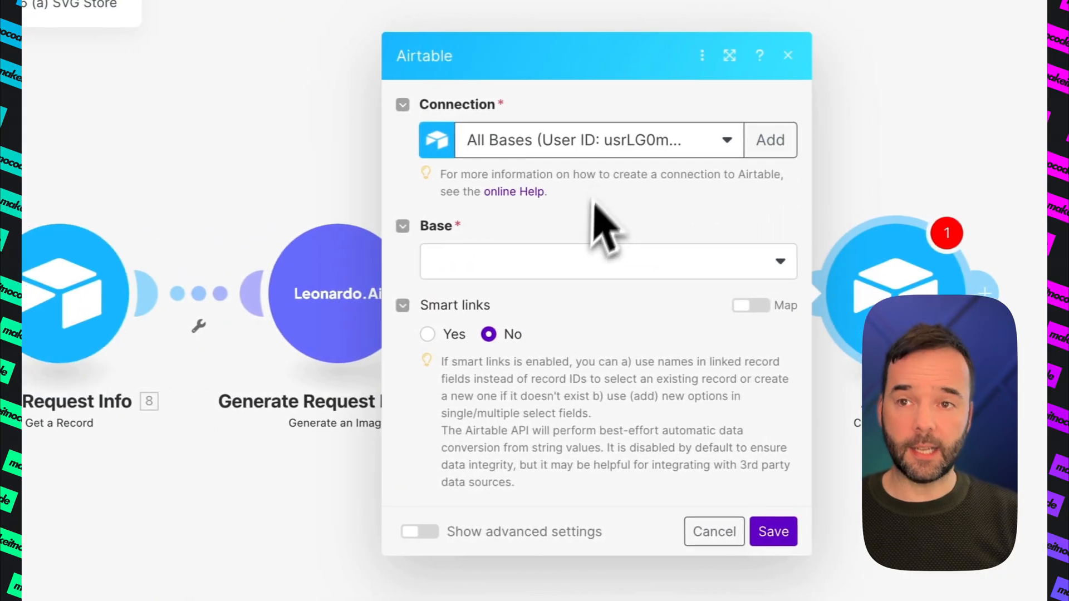
Configure the Create a Record module with the All Bases connection, the SVG Store base and the SVG library table
{"action": "left_click", "coordinate": [613, 143]}
{"action": "left_click", "coordinate": [521, 259]}
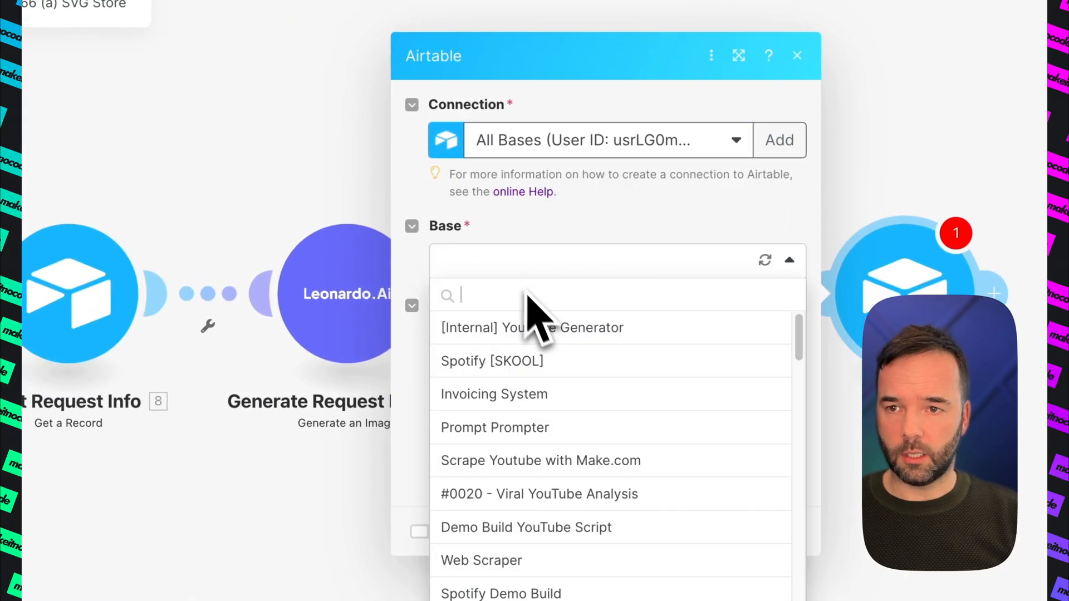
{"action": "type", "text": "svg"}
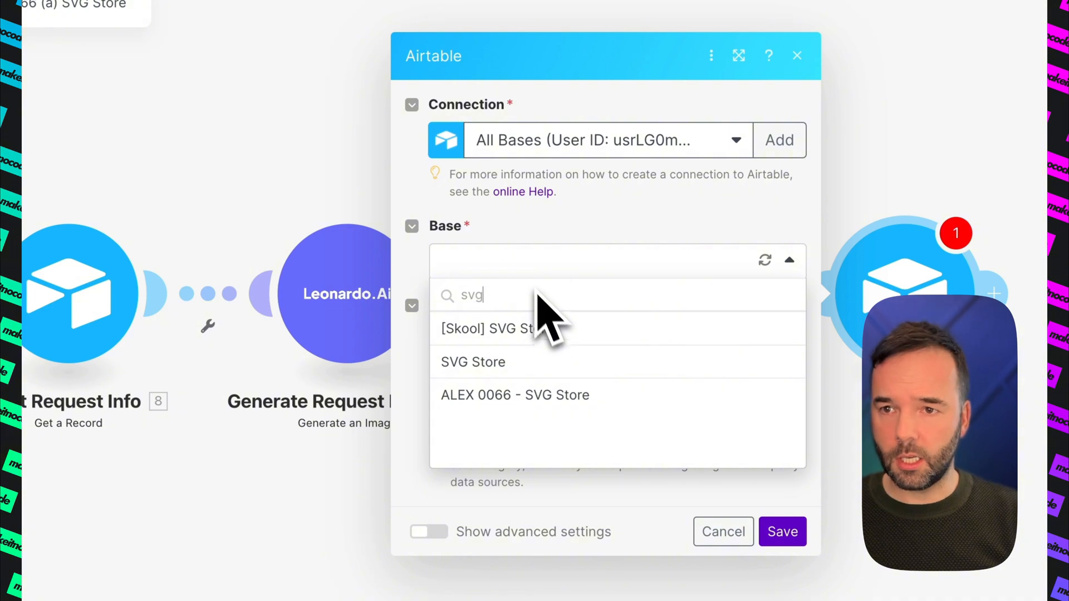
{"action": "left_click", "coordinate": [490, 361]}
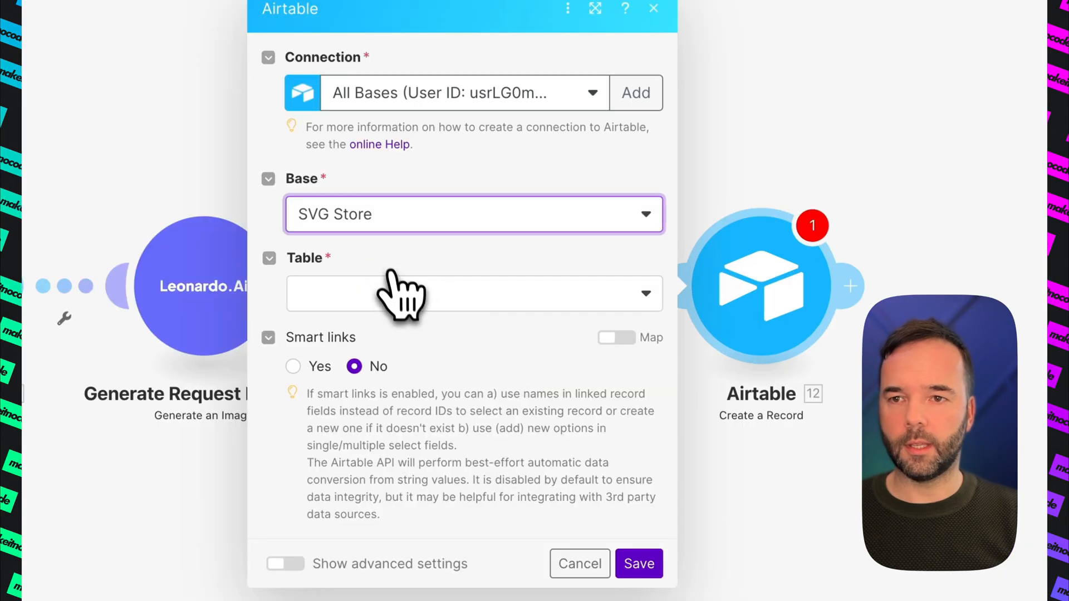
{"action": "left_click", "coordinate": [402, 294]}
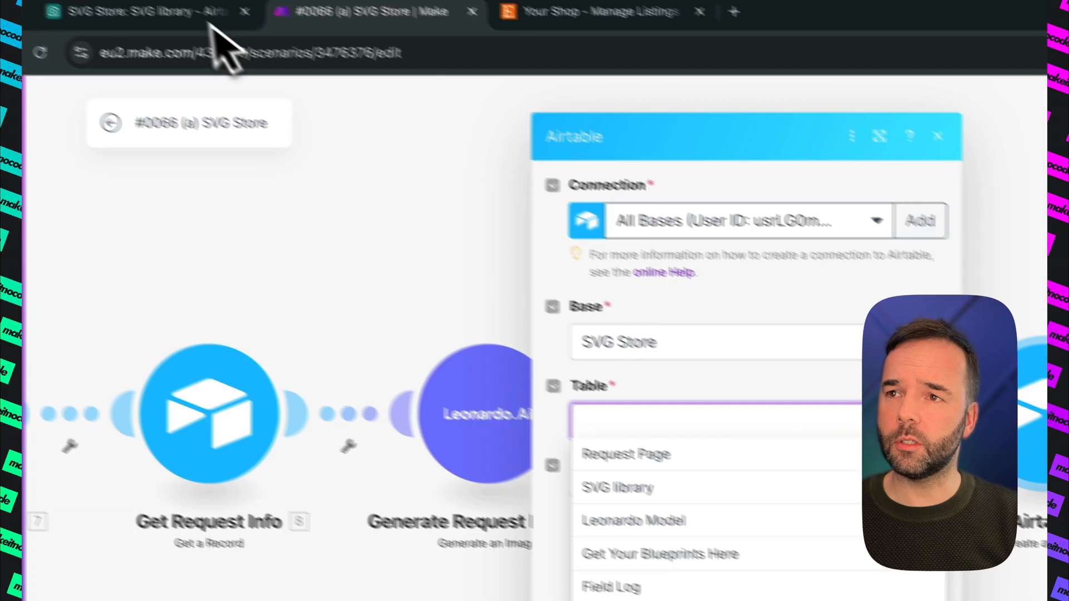
{"action": "left_click", "coordinate": [203, 16]}
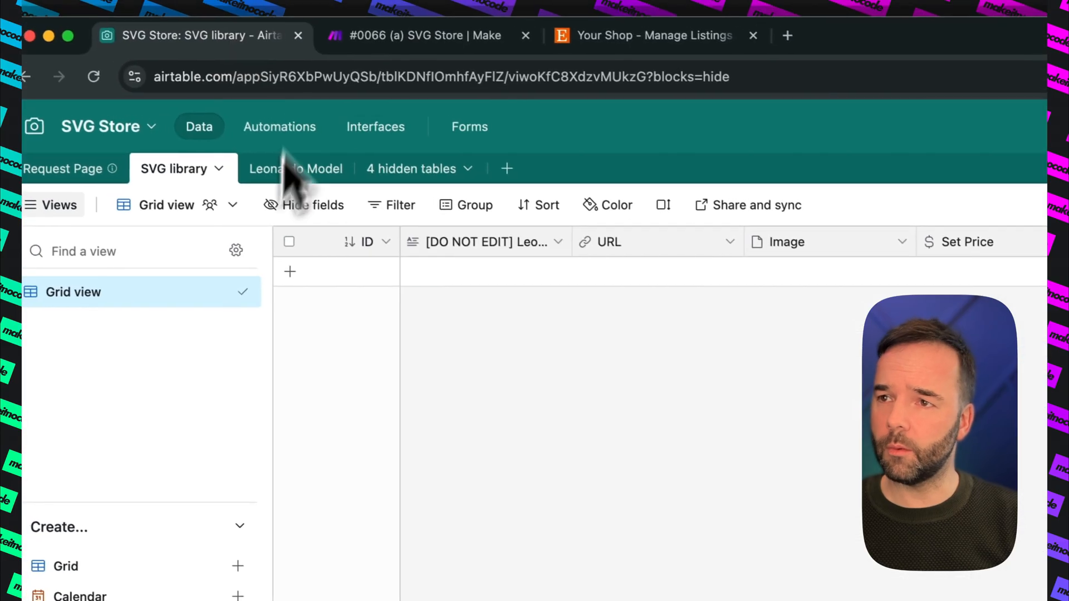
{"action": "left_click", "coordinate": [437, 38]}
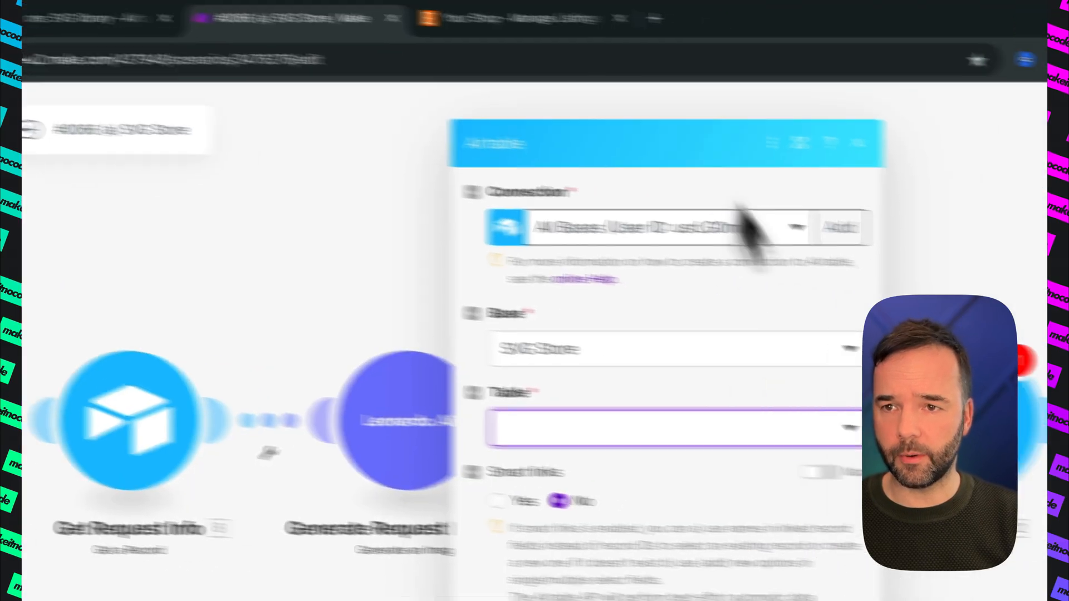
{"action": "left_click", "coordinate": [489, 422]}
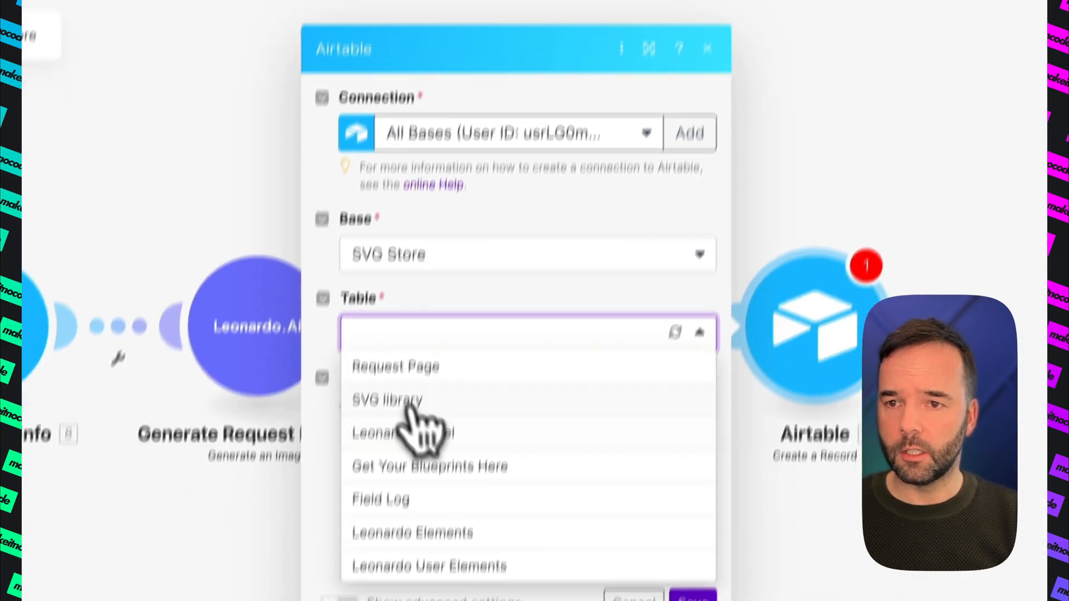
{"action": "left_click", "coordinate": [401, 401]}
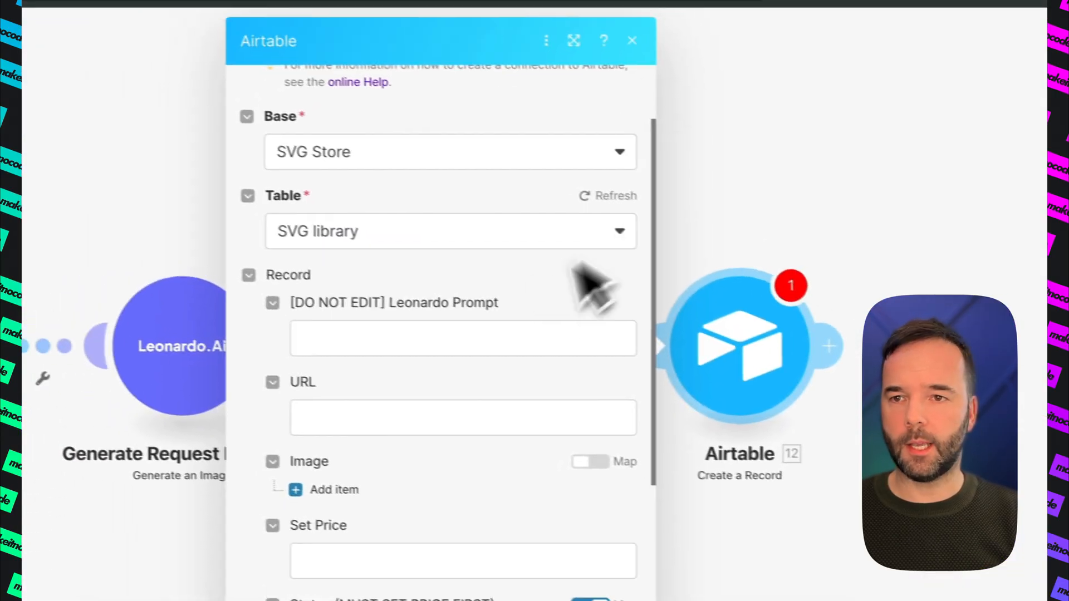
Map the Leonardo Prompt field to Generate Request Image(s) Prompt, and both URL and the Image item's File URL to the iterator's URL
{"action": "left_click", "coordinate": [424, 327]}
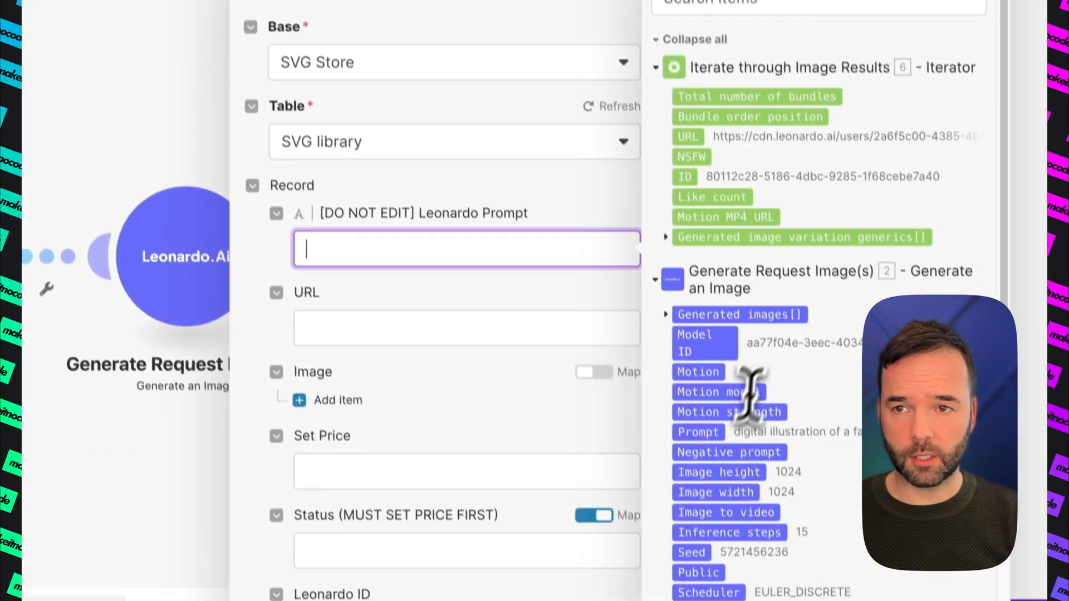
{"action": "scroll", "coordinate": [716, 226], "scroll_direction": "down", "scroll_amount": 8}
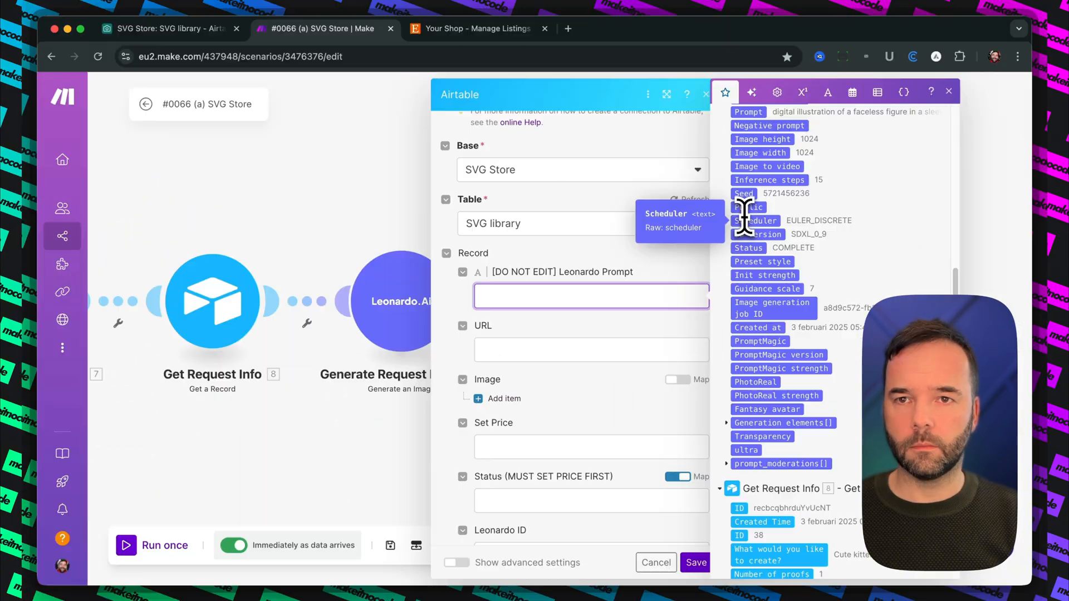
{"action": "left_click_drag", "start_coordinate": [749, 112], "coordinate": [591, 296]}
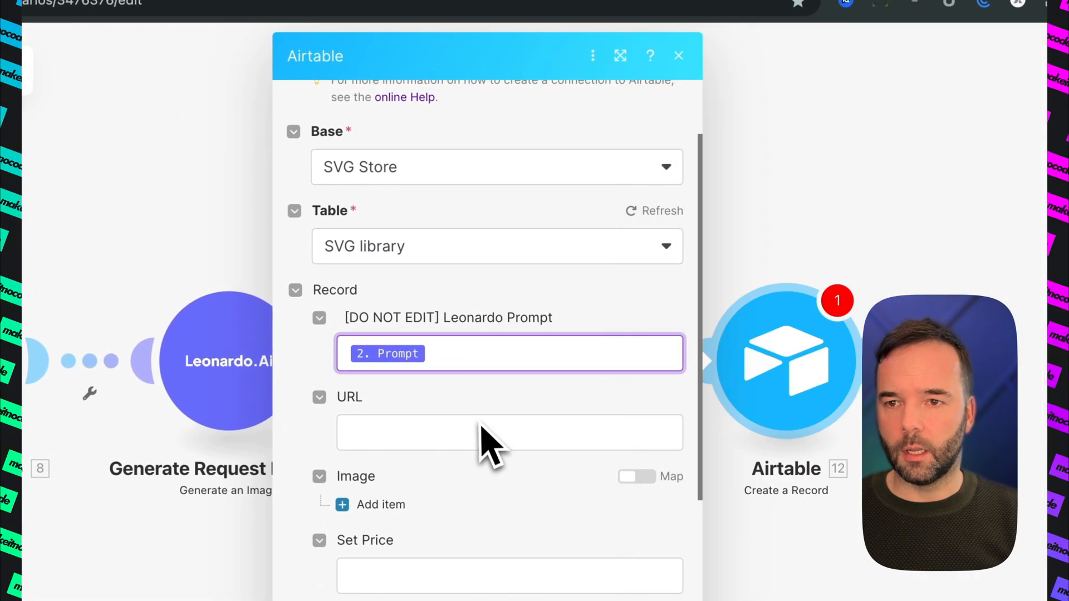
{"action": "left_click", "coordinate": [415, 429]}
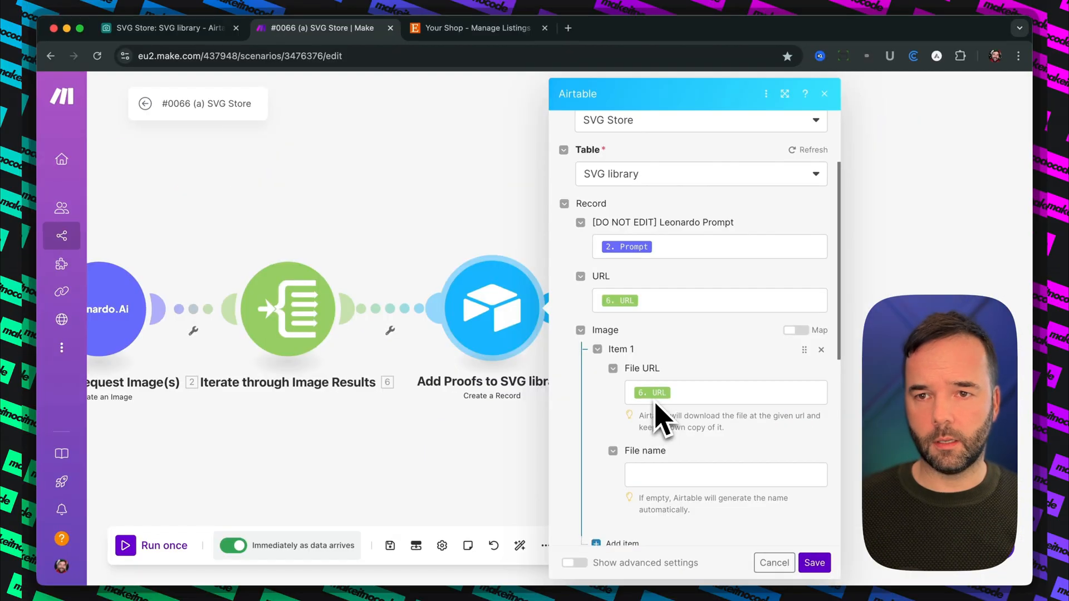
{"action": "scroll", "coordinate": [656, 397], "scroll_direction": "up", "scroll_amount": 1}
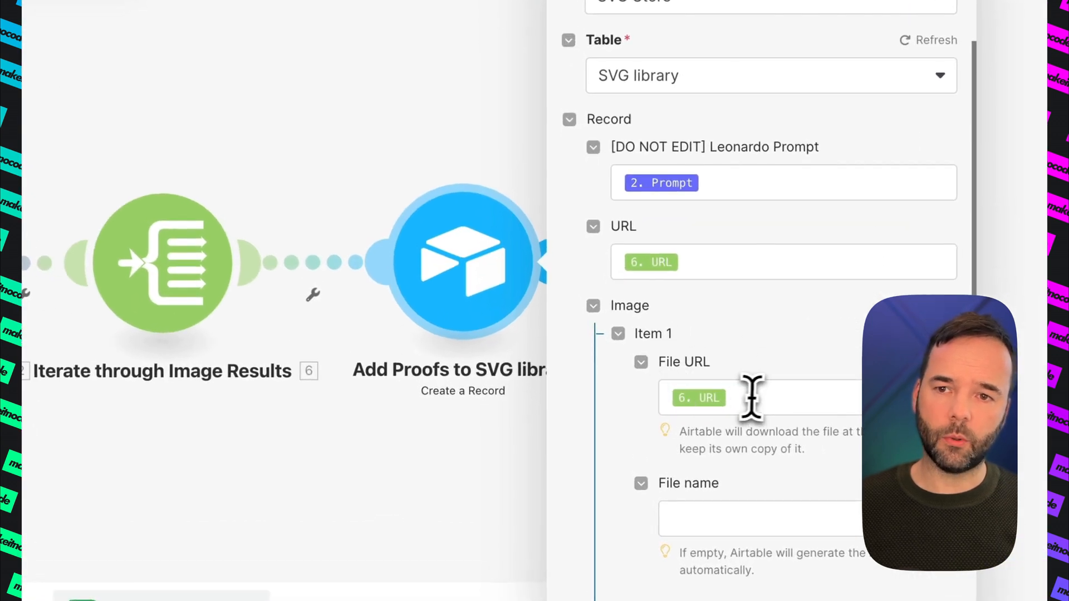
{"action": "left_click", "coordinate": [694, 402]}
{"action": "left_click", "coordinate": [770, 365]}
{"action": "scroll", "coordinate": [781, 468], "scroll_direction": "down", "scroll_amount": 5}
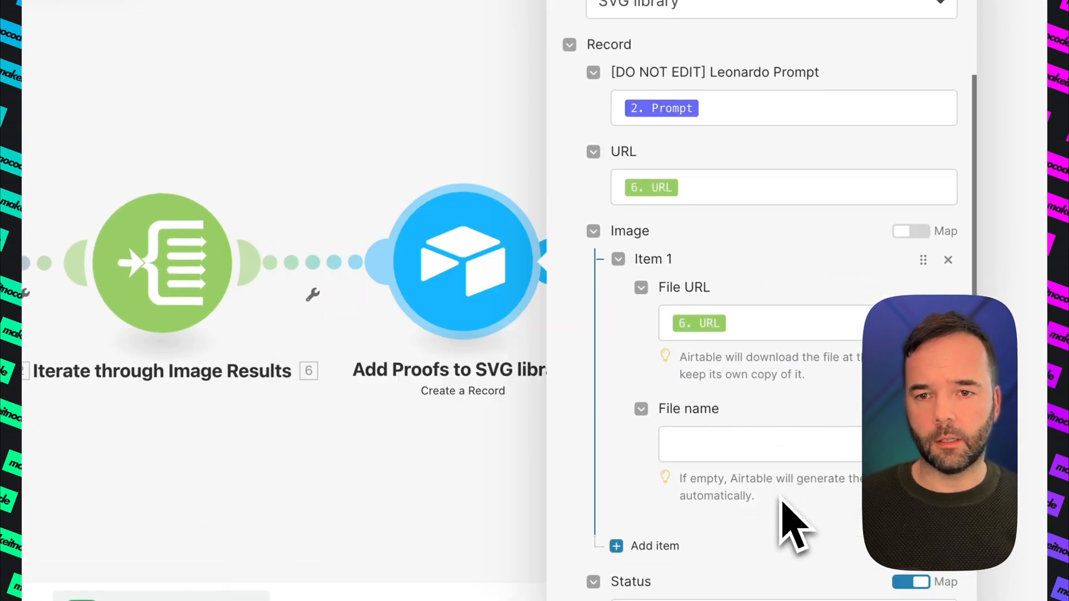
Map Leonardo ID to the iterator's ID and the Request Page Record ID 1 to recordId from Watch Request Page
{"action": "scroll", "coordinate": [781, 499], "scroll_direction": "down", "scroll_amount": 1}
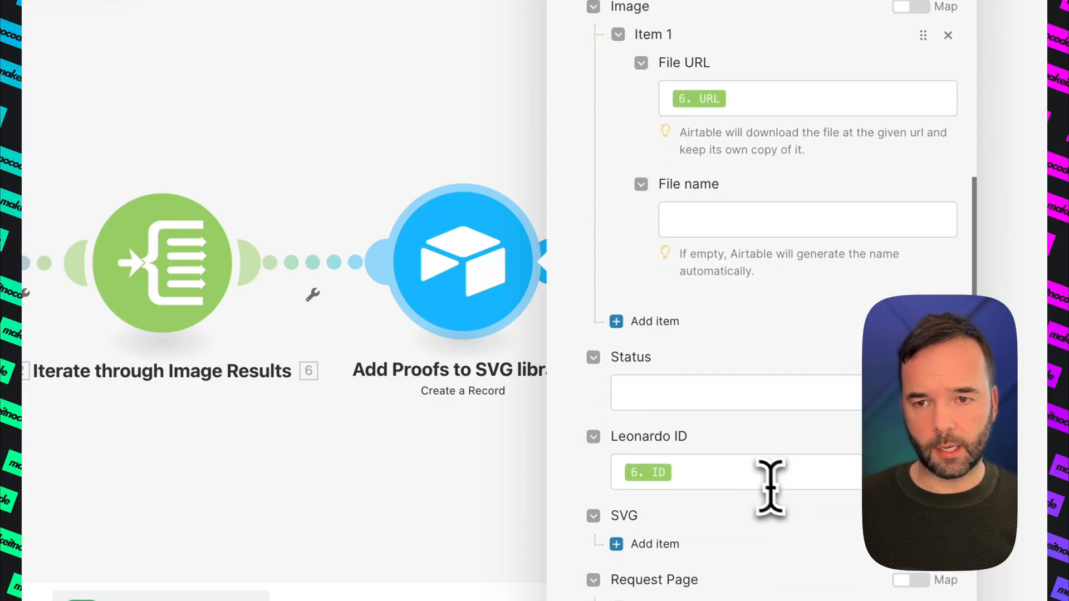
{"action": "left_click", "coordinate": [708, 482]}
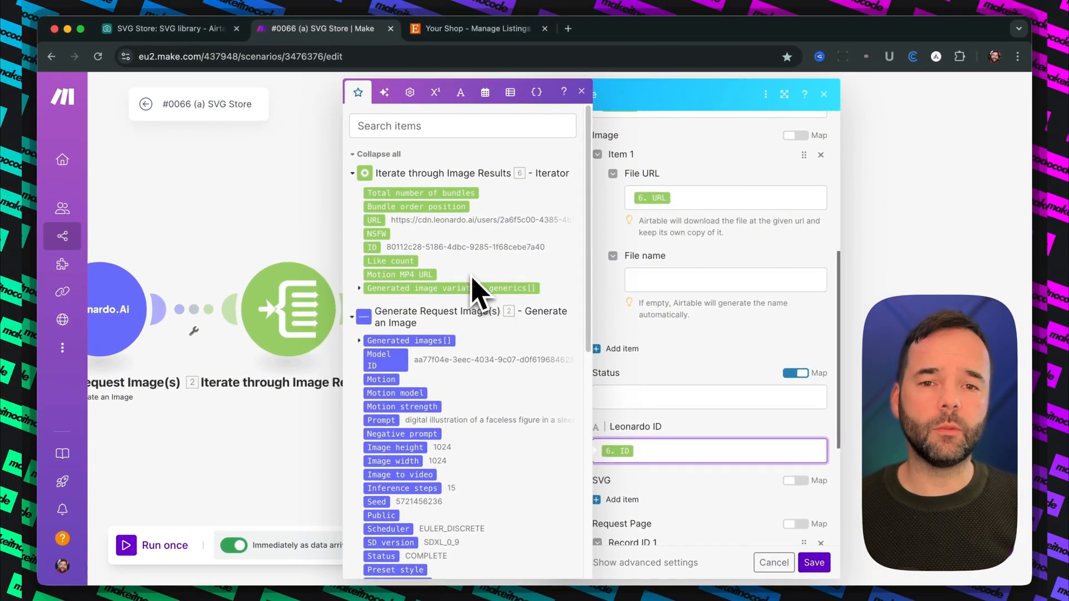
{"action": "scroll", "coordinate": [743, 449], "scroll_direction": "down", "scroll_amount": 2}
{"action": "left_click", "coordinate": [725, 444]}
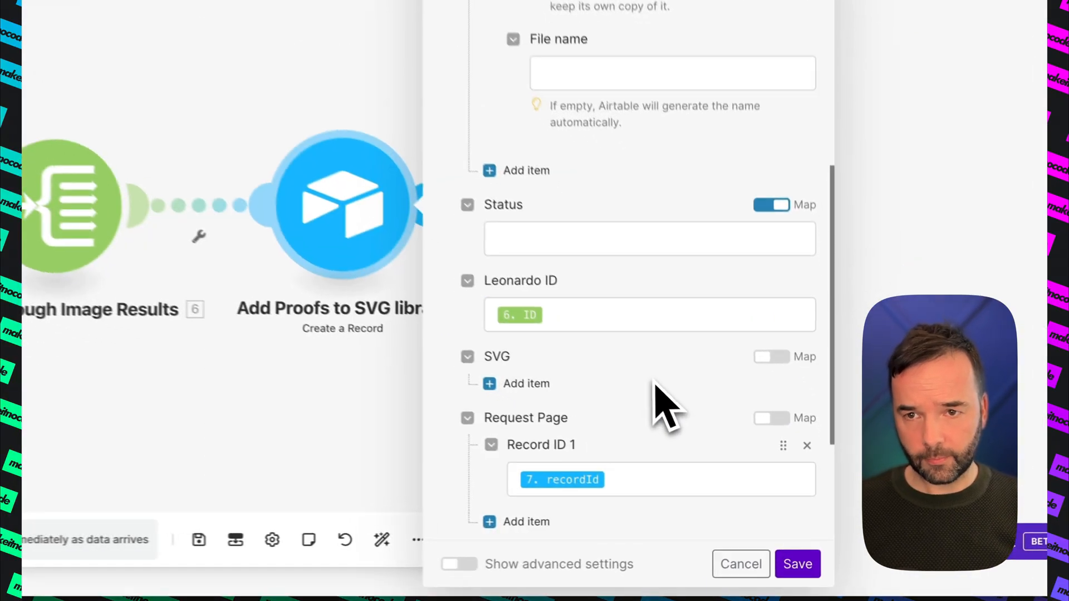
{"action": "scroll", "coordinate": [706, 424], "scroll_direction": "down", "scroll_amount": 2}
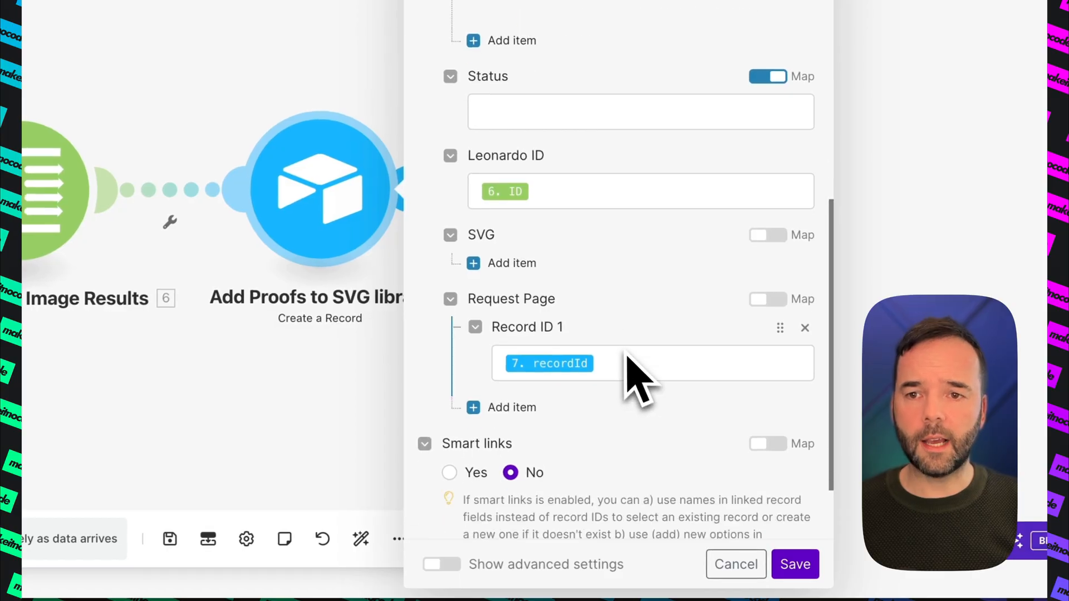
{"action": "scroll", "coordinate": [607, 354], "scroll_direction": "down", "scroll_amount": 1}
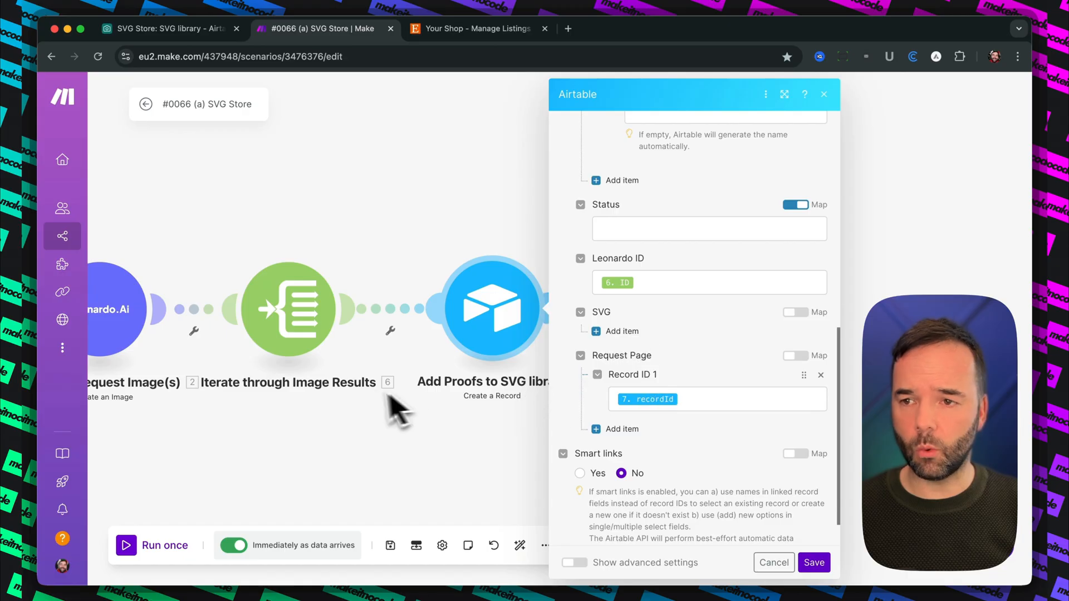
{"action": "scroll", "coordinate": [387, 398], "scroll_direction": "down", "scroll_amount": 3}
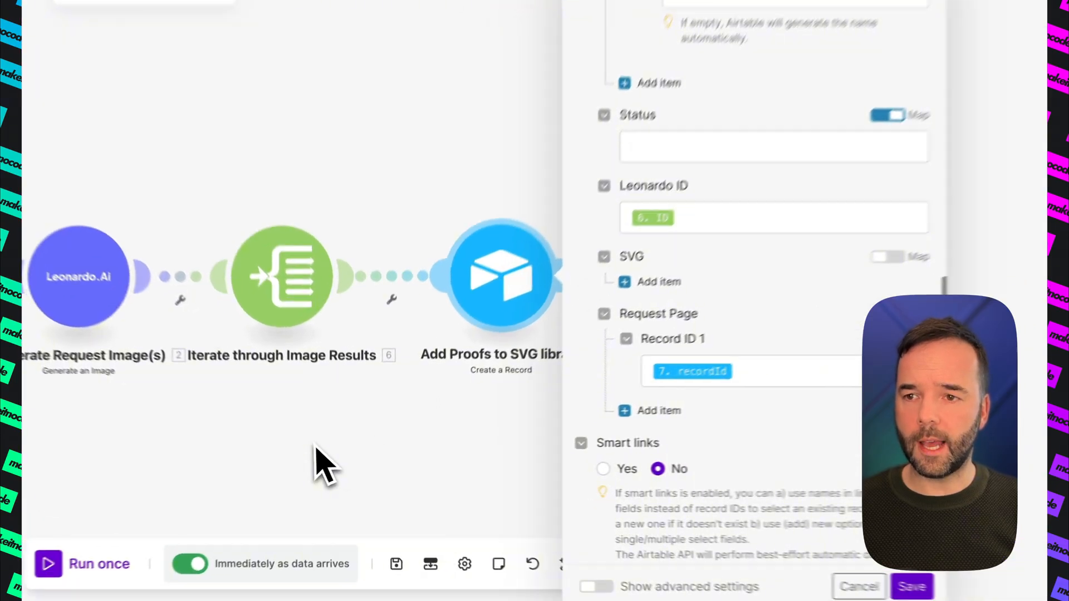
{"action": "left_click_drag", "start_coordinate": [298, 456], "coordinate": [506, 453]}
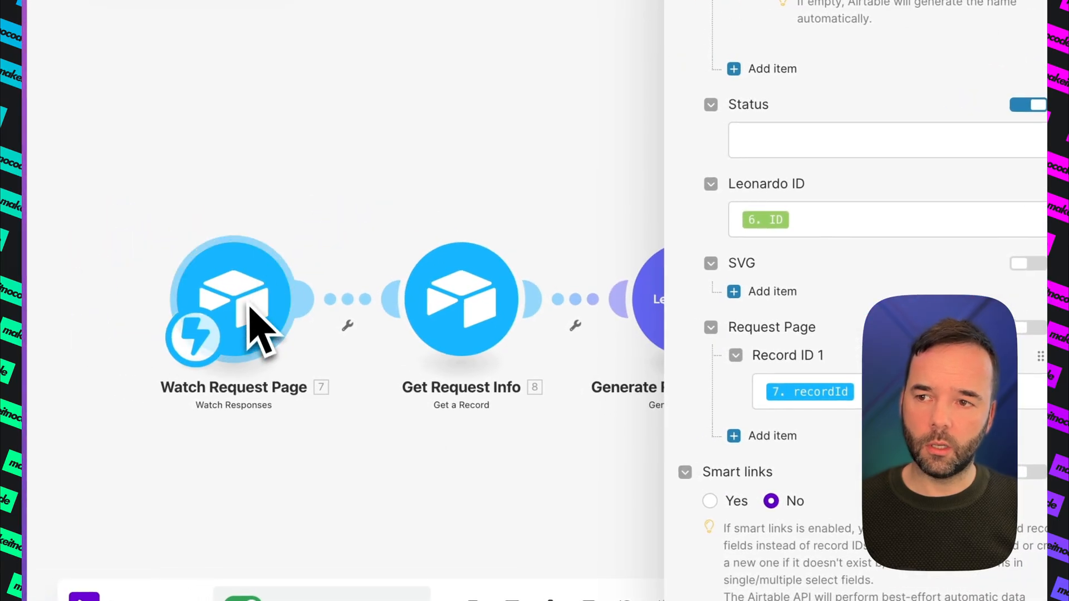
{"action": "left_click_drag", "start_coordinate": [479, 454], "coordinate": [261, 468]}
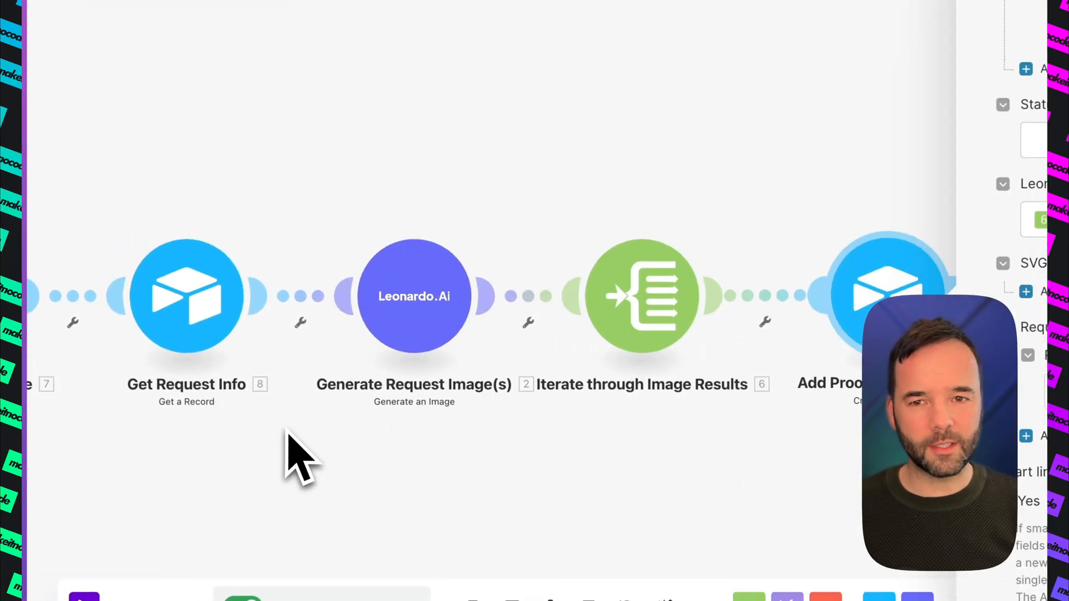
{"action": "scroll", "coordinate": [819, 369], "scroll_direction": "down", "scroll_amount": 2}
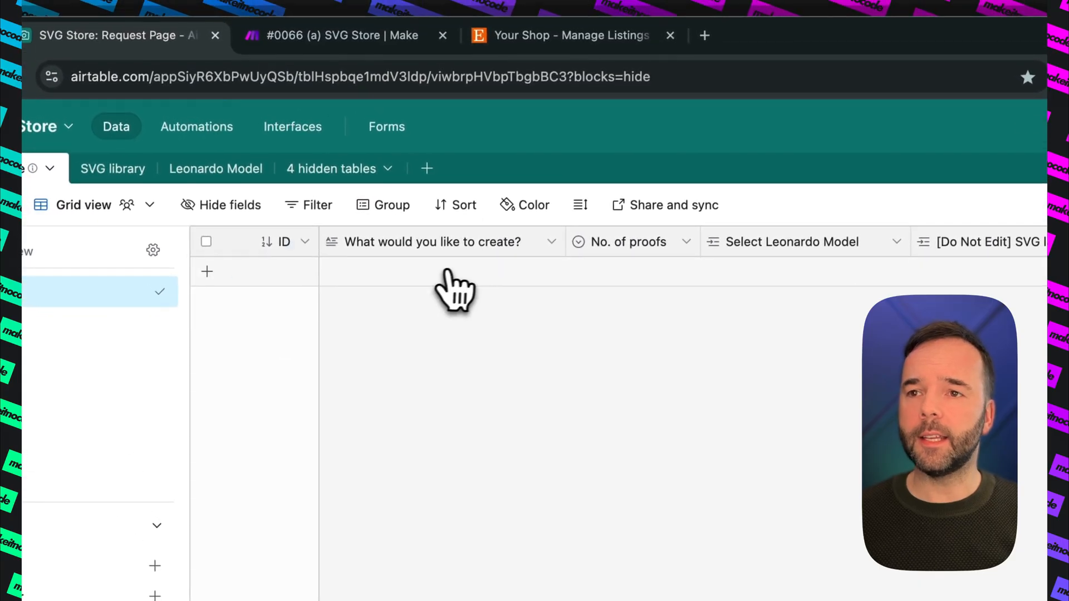
In Airtable's Request Page table, add a record requesting "Cute kitten sitting illustration black and white" with 4 proofs
{"action": "left_click", "coordinate": [394, 208]}
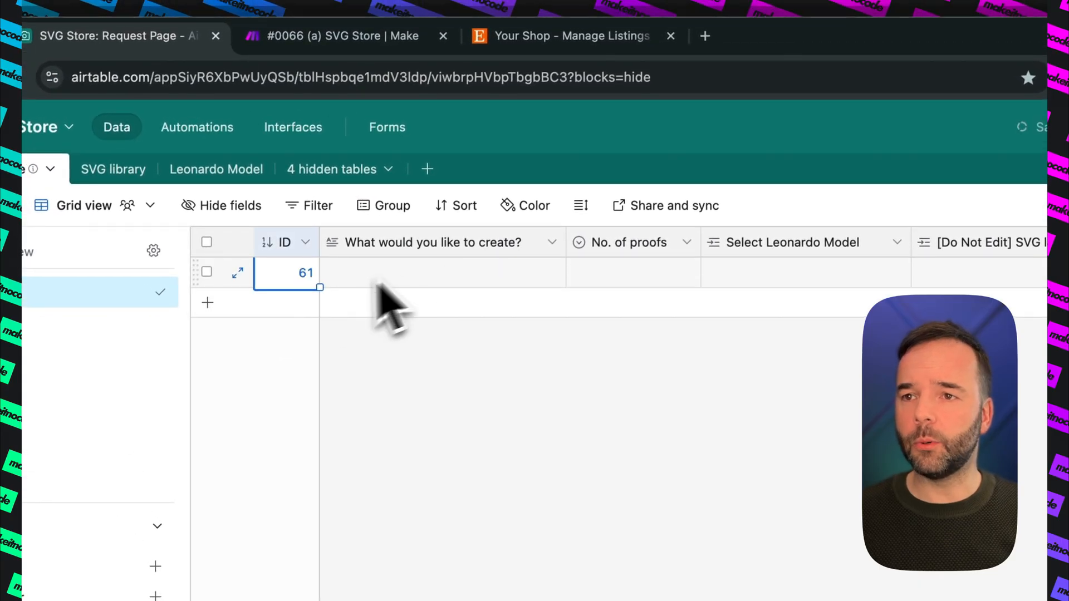
{"action": "left_click", "coordinate": [428, 280]}
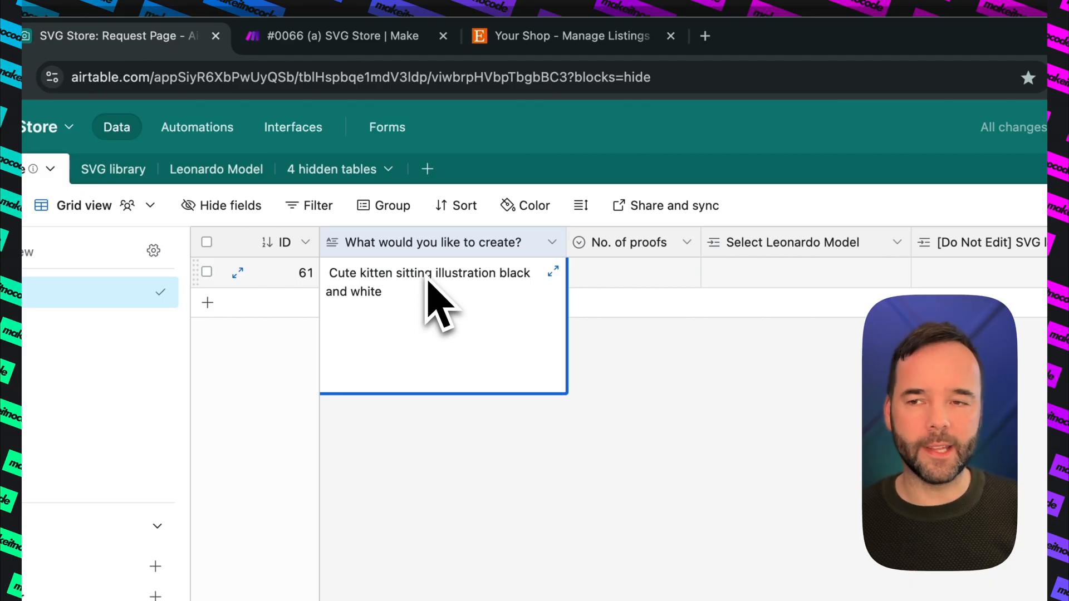
{"action": "left_click", "coordinate": [589, 385]}
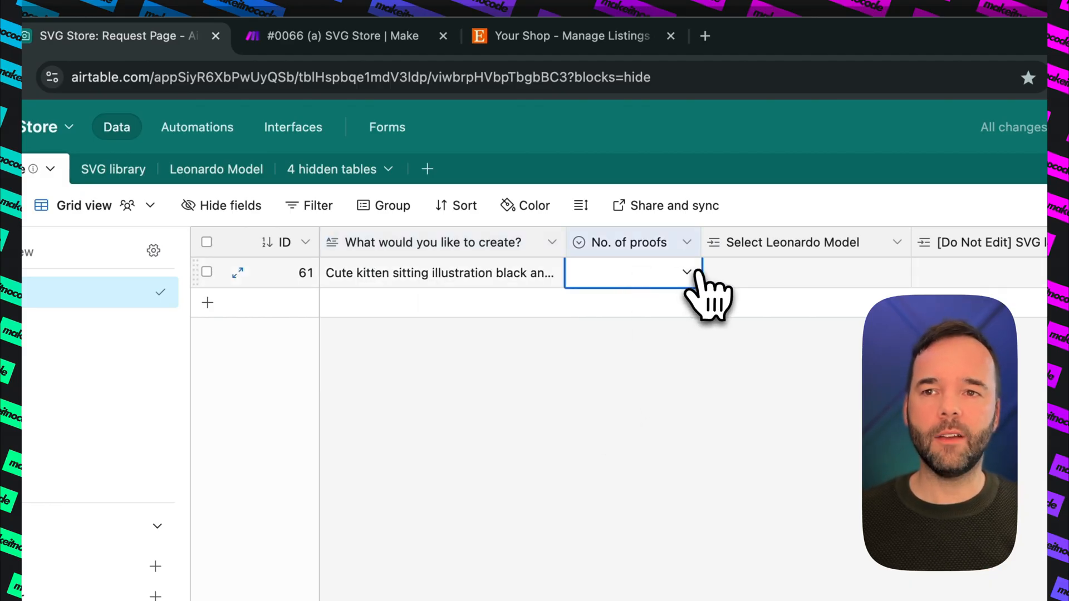
{"action": "left_click", "coordinate": [688, 272]}
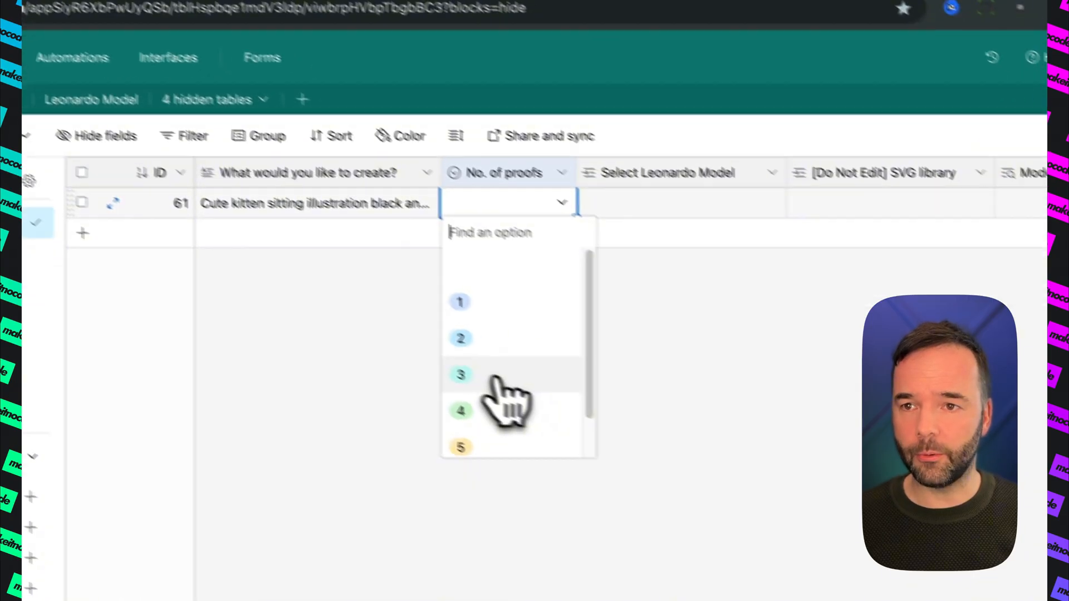
{"action": "left_click", "coordinate": [624, 481]}
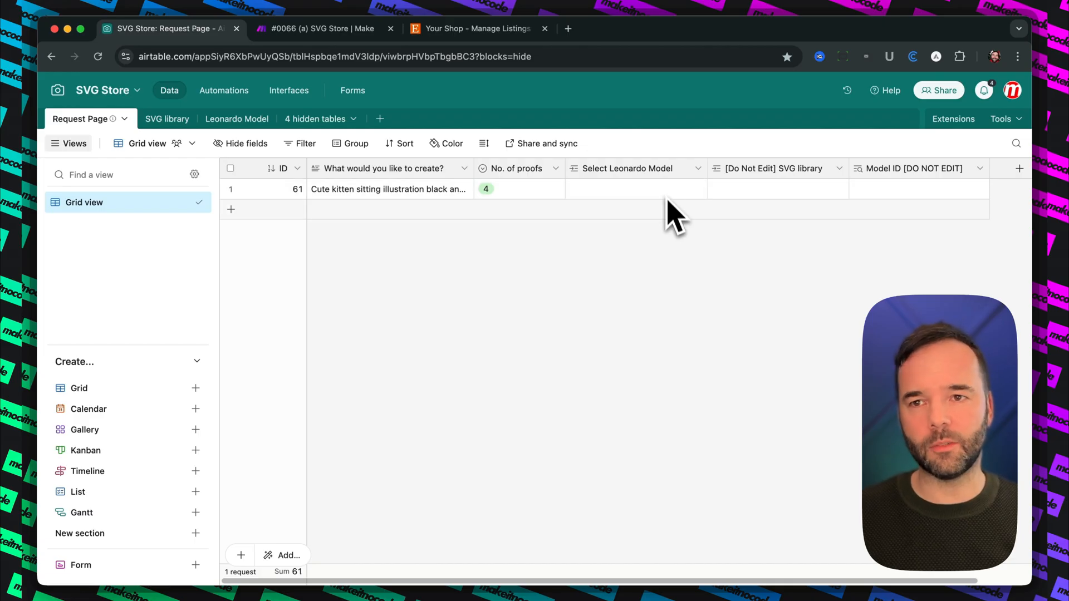
Switch to Make and activate the scenario to run immediately as data arrives
{"action": "left_click", "coordinate": [354, 34]}
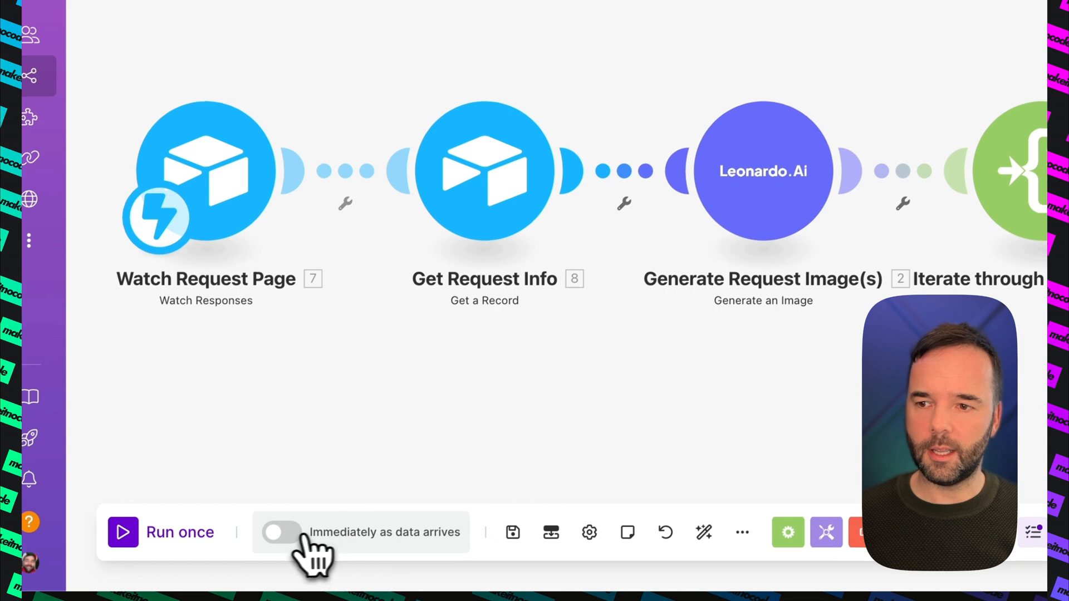
{"action": "left_click", "coordinate": [334, 536]}
{"action": "left_click", "coordinate": [595, 289]}
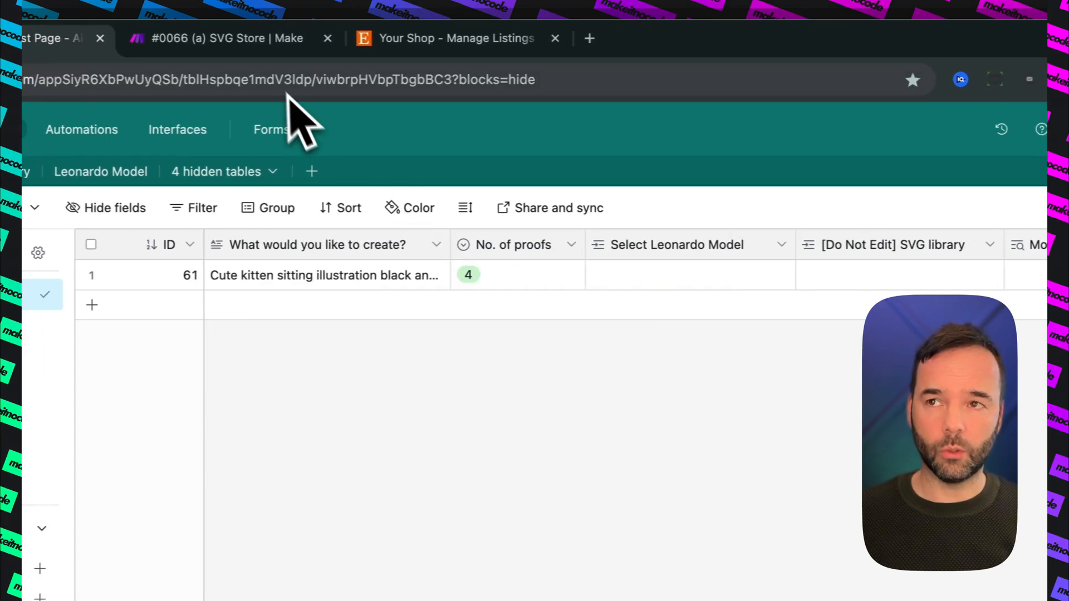
In Airtable, set the kitten request's Select Leonardo Model field to Leonardo Phoenix 1.0
{"action": "left_click", "coordinate": [641, 279]}
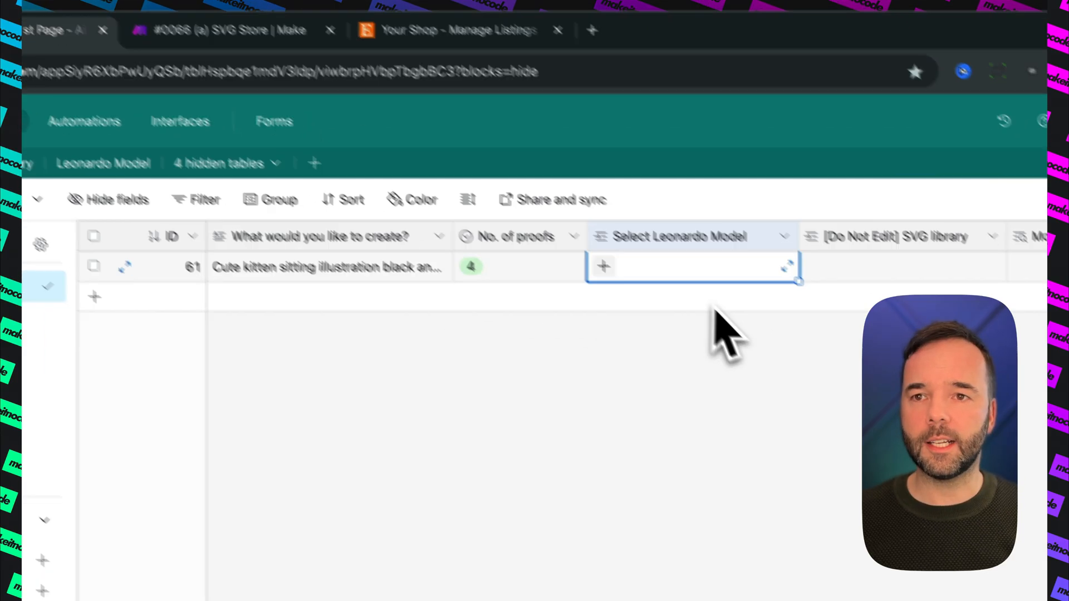
{"action": "left_click", "coordinate": [521, 206]}
{"action": "left_click", "coordinate": [609, 307]}
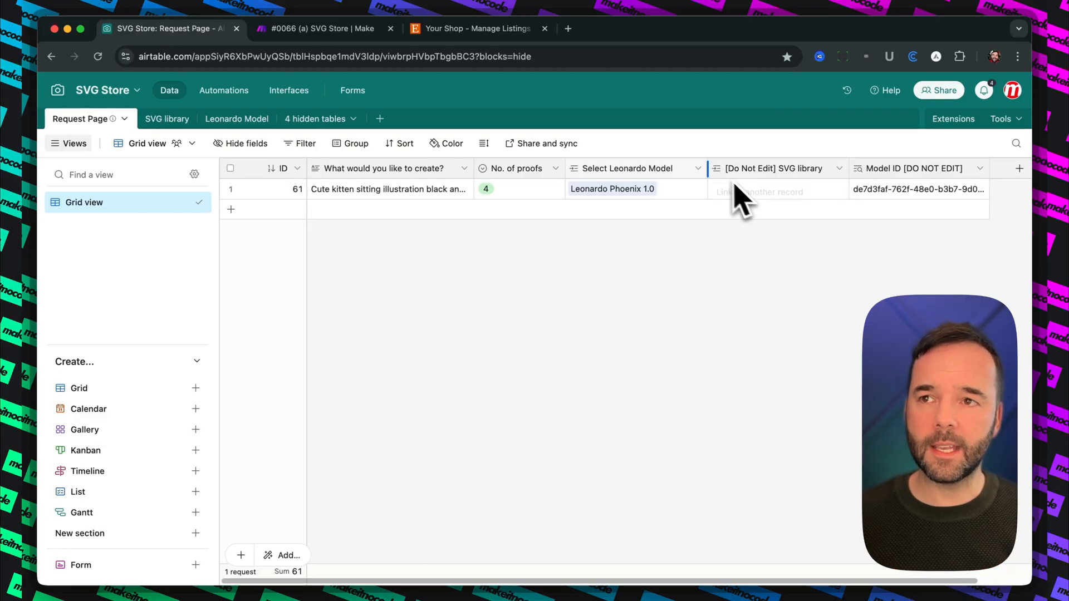
Check the scenario in Make, then inspect the first SVG library record linked to the kitten request in Airtable
{"action": "left_click", "coordinate": [370, 28]}
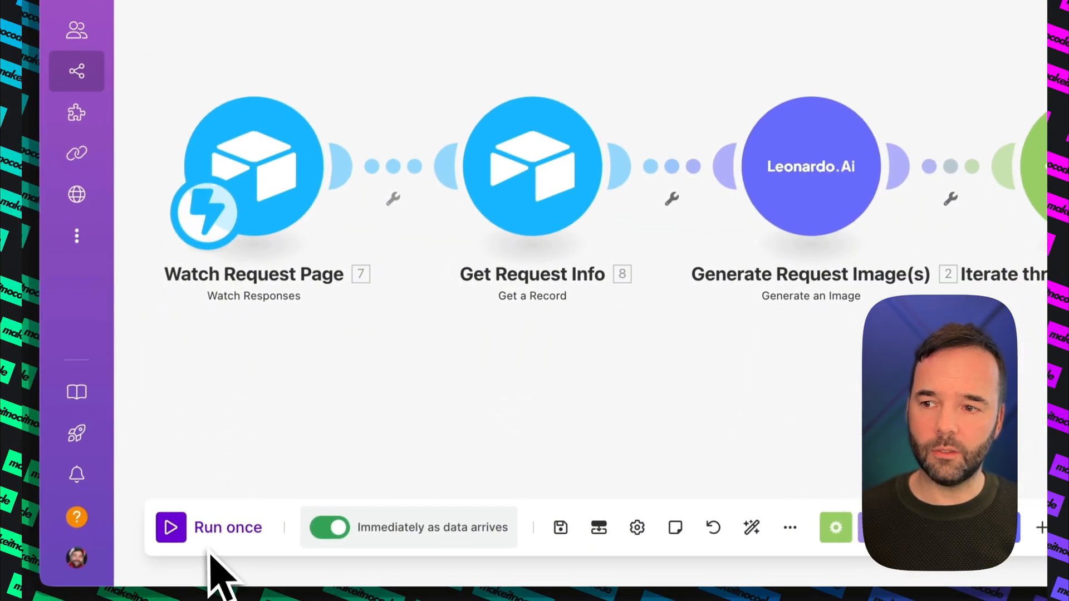
{"action": "left_click", "coordinate": [245, 26]}
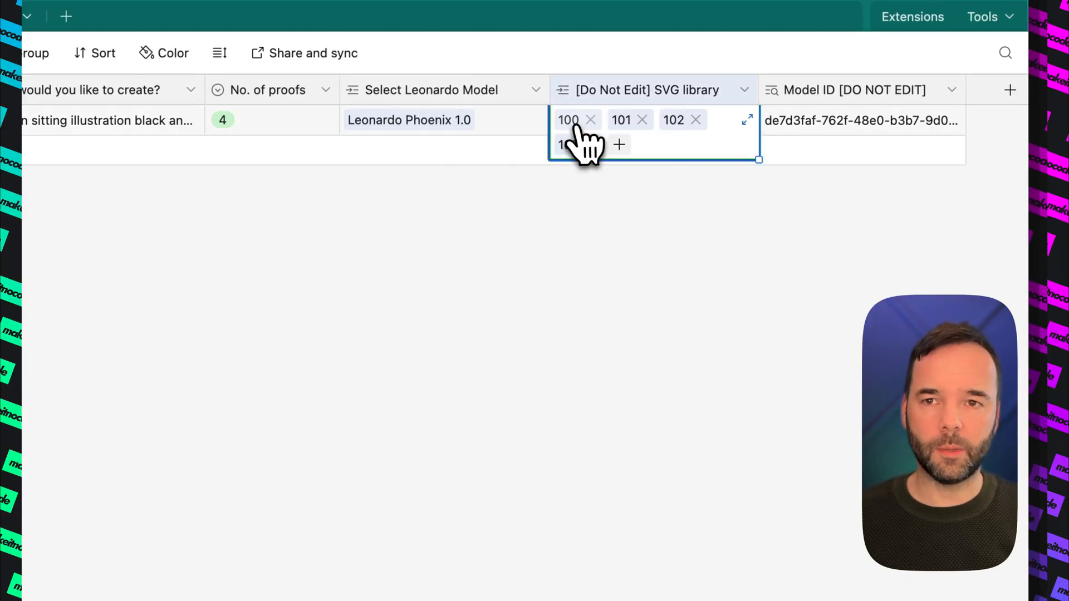
{"action": "left_click", "coordinate": [577, 128]}
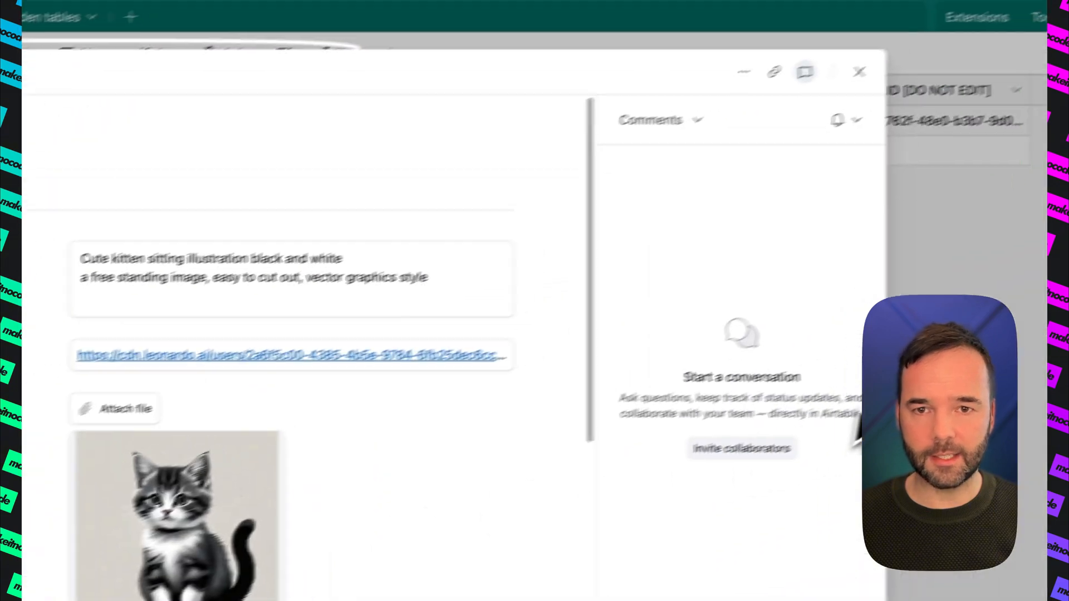
{"action": "left_click", "coordinate": [916, 278]}
{"action": "double_click", "coordinate": [633, 145]}
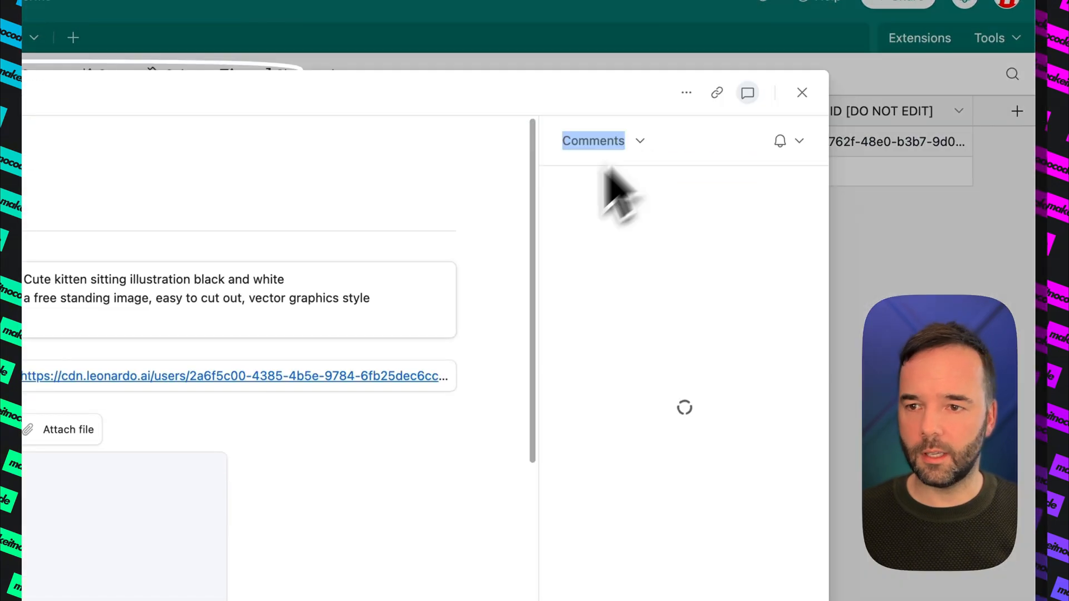
{"action": "left_click", "coordinate": [916, 334]}
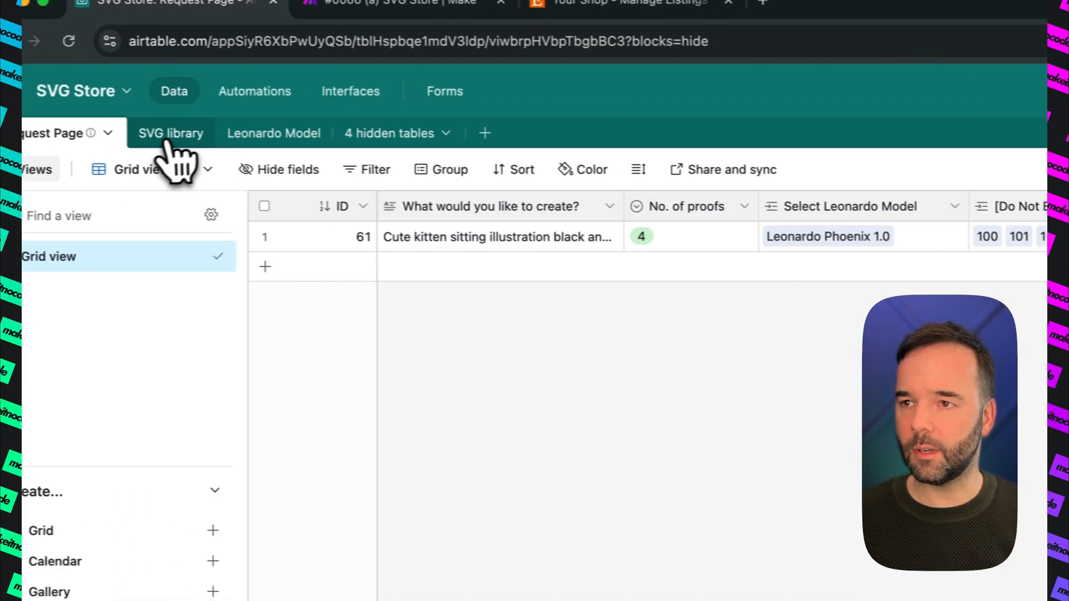
Open the SVG library table and preview the generated kitten image of record 100 at full size
{"action": "left_click", "coordinate": [12, 110]}
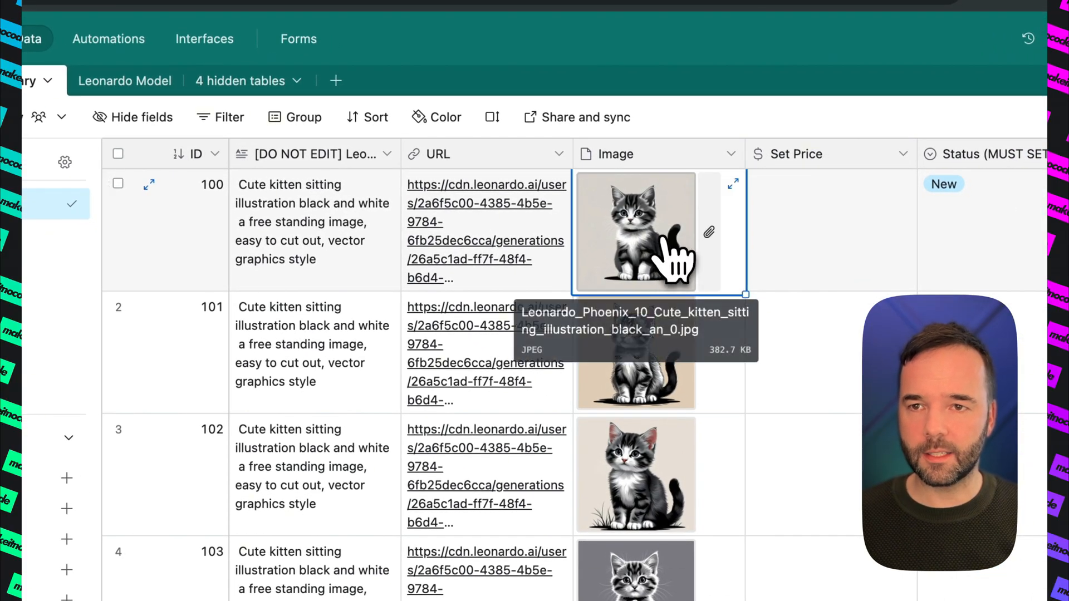
{"action": "left_click", "coordinate": [663, 253]}
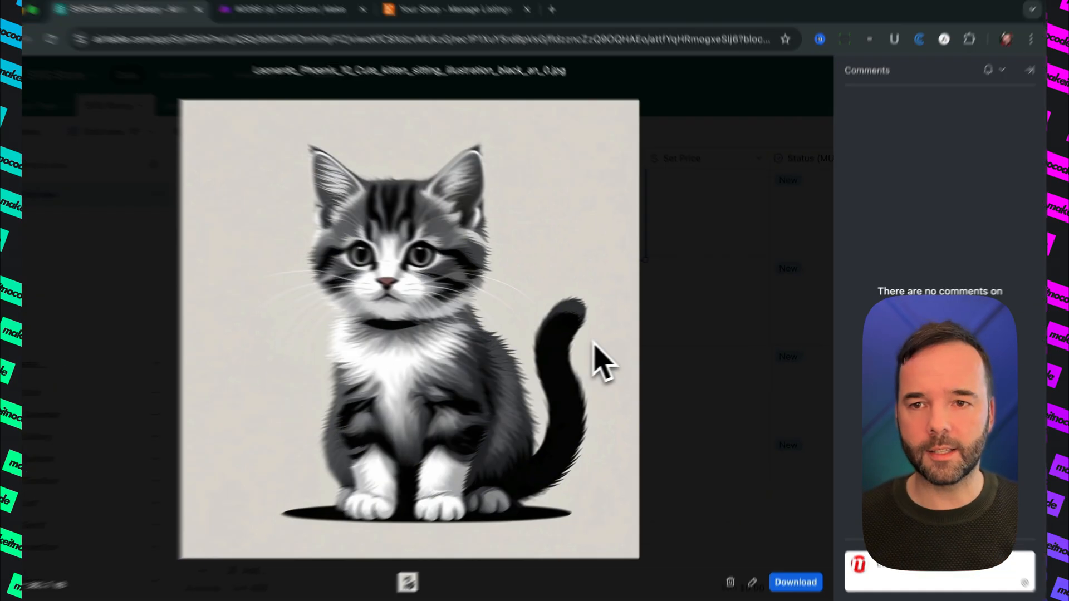
{"action": "key", "text": "Escape"}
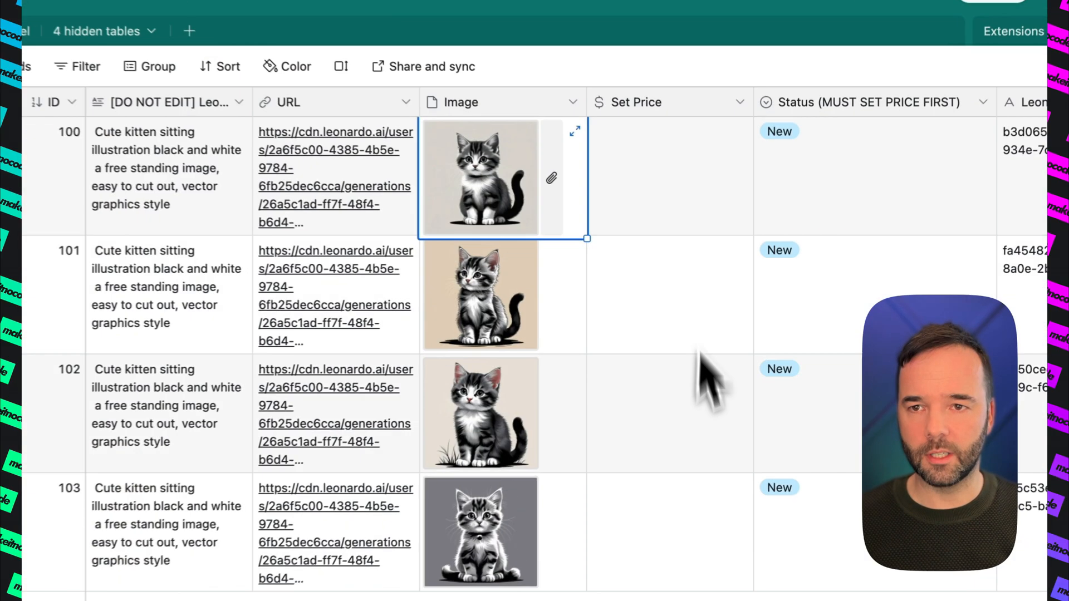
Set the price of record 100 in the SVG library to $1.99
{"action": "left_click", "coordinate": [558, 320]}
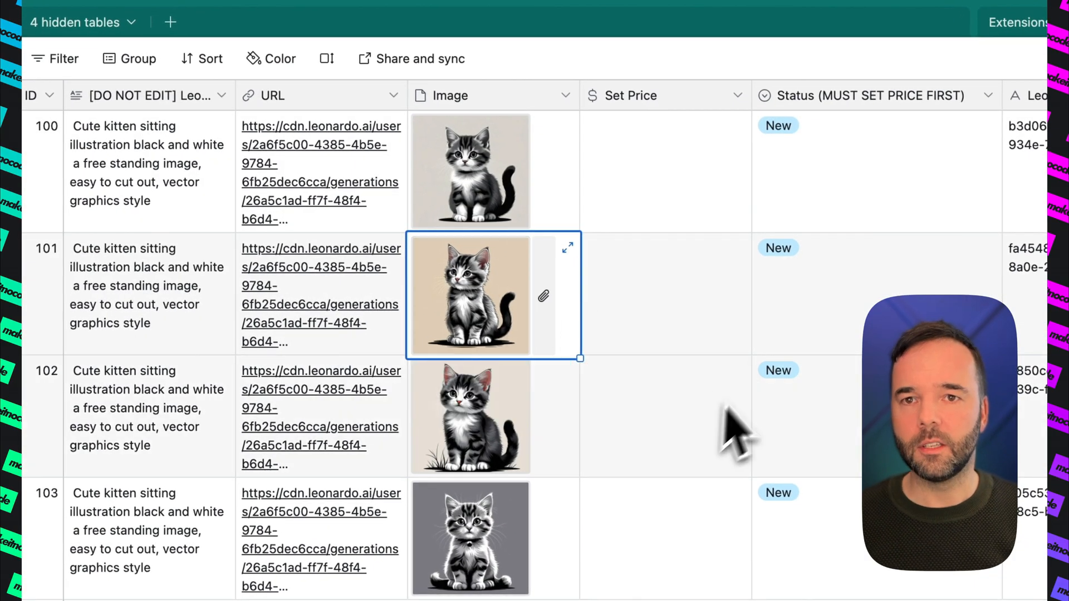
{"action": "scroll", "coordinate": [621, 287], "scroll_direction": "right", "scroll_amount": 2}
{"action": "scroll", "coordinate": [621, 286], "scroll_direction": "right", "scroll_amount": 1}
{"action": "left_click", "coordinate": [593, 177]}
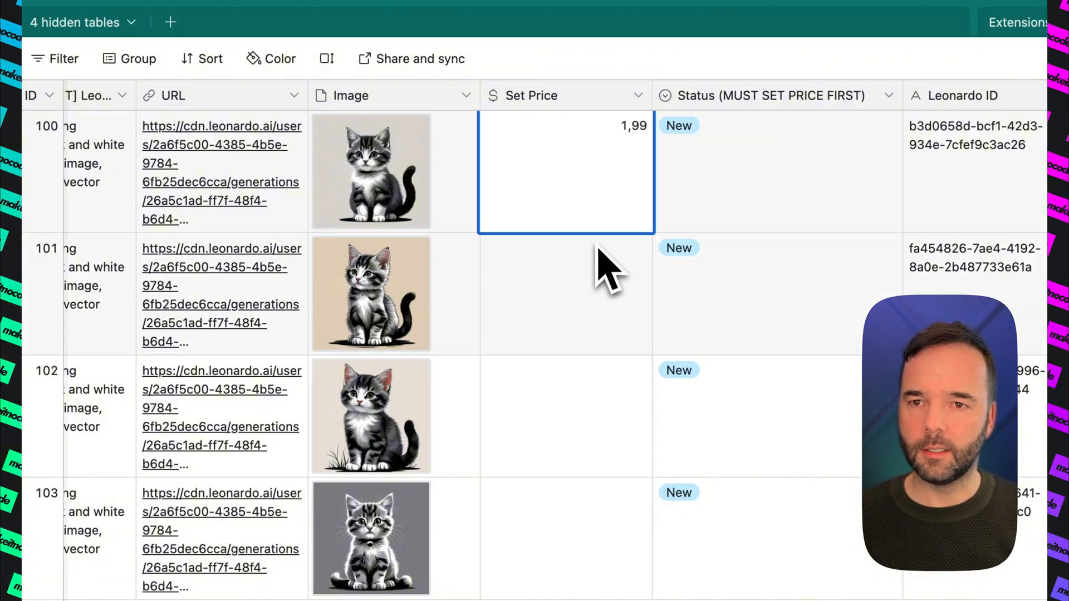
{"action": "key", "text": "Return"}
{"action": "left_click", "coordinate": [589, 191]}
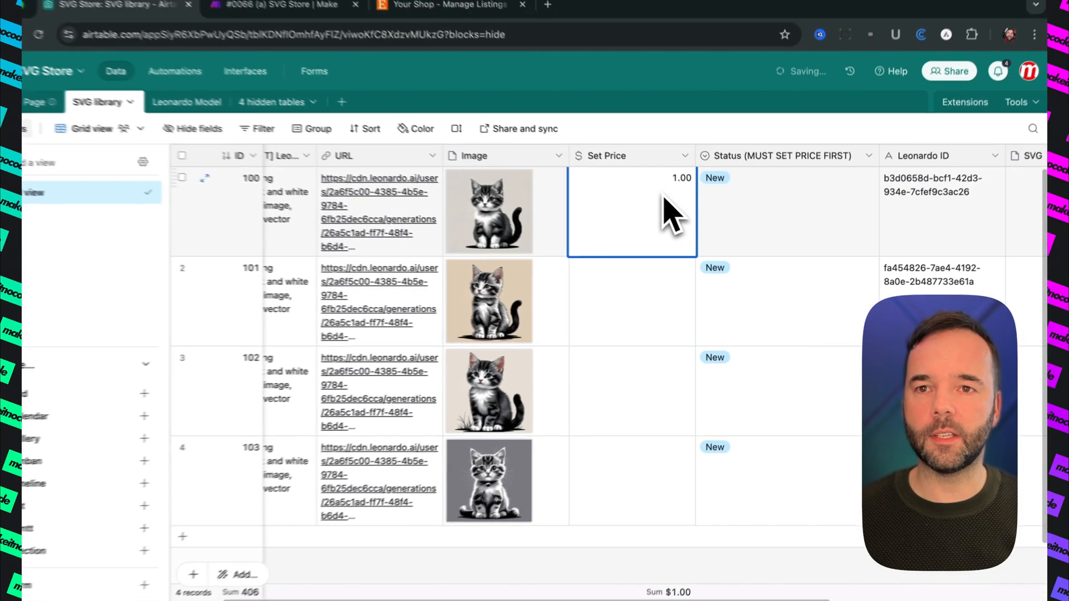
{"action": "key", "text": "BackSpace"}
{"action": "key", "text": "BackSpace"}
{"action": "type", "text": "99"}
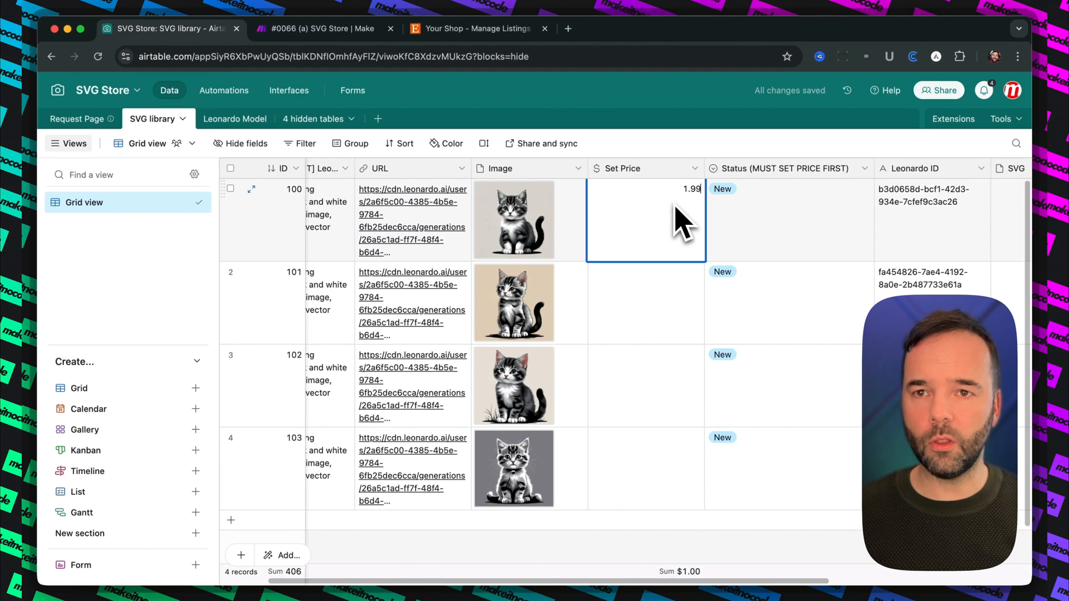
{"action": "key", "text": "Return"}
View the available status options for record 100, leave its status as is, and select its SVG field
{"action": "scroll", "coordinate": [724, 223], "scroll_direction": "left", "scroll_amount": 2}
{"action": "scroll", "coordinate": [729, 223], "scroll_direction": "right", "scroll_amount": 8}
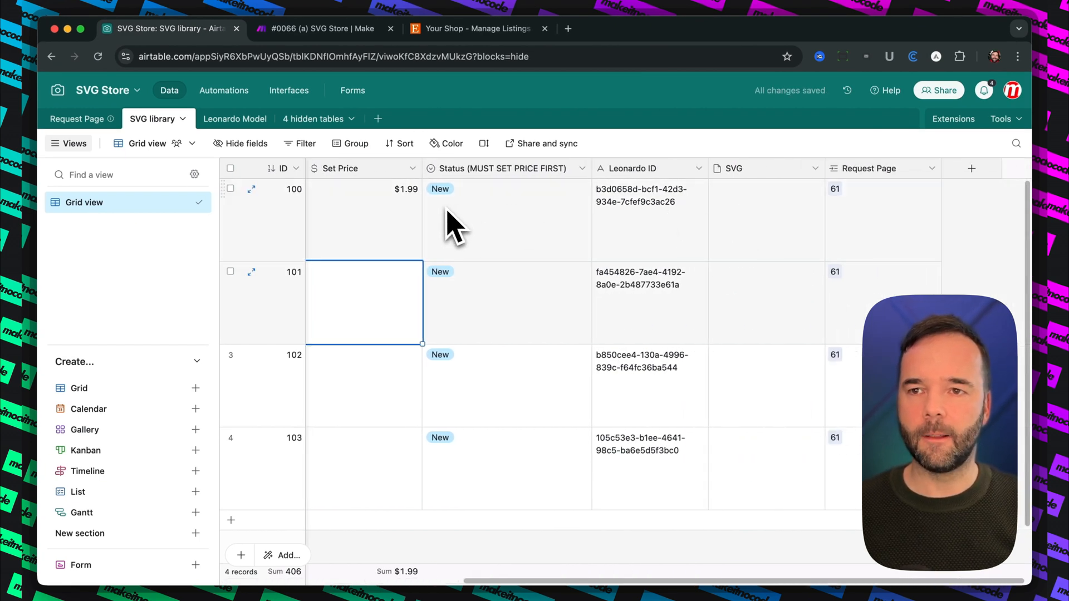
{"action": "left_click", "coordinate": [509, 206]}
{"action": "left_click", "coordinate": [582, 193]}
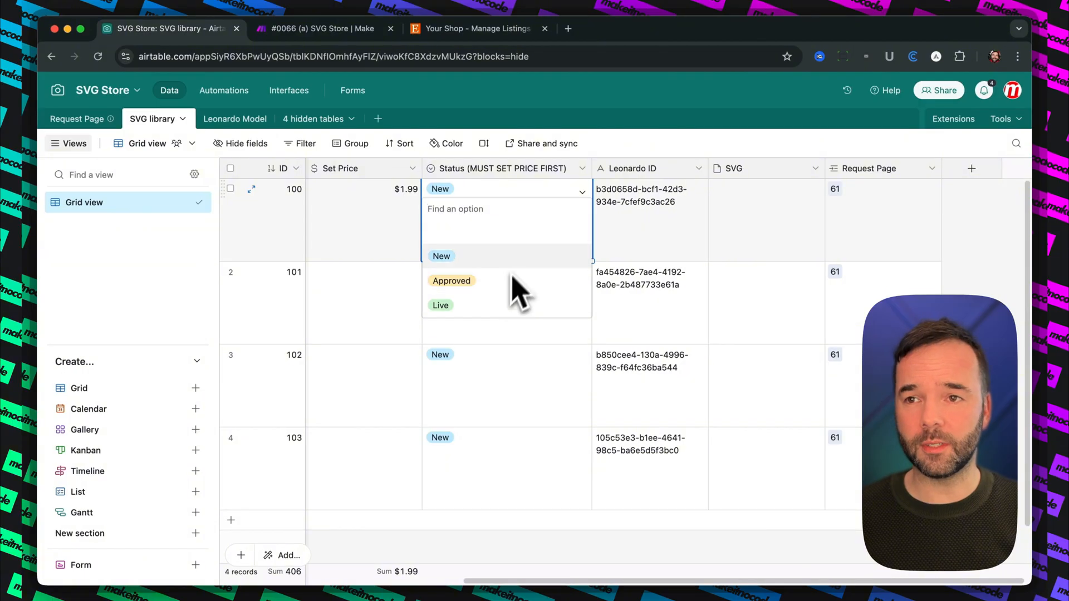
{"action": "left_click", "coordinate": [718, 217]}
Check the #0066 (a) SVG Store scenario in Make, then return to Airtable and review the SVG library's image and status fields
{"action": "left_click", "coordinate": [386, 35]}
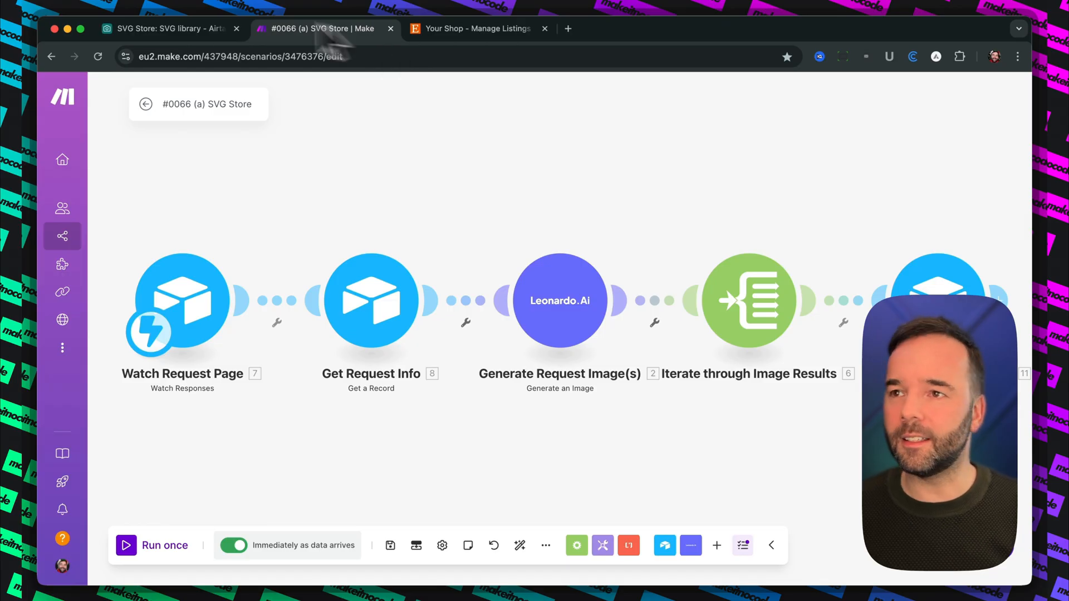
{"action": "left_click", "coordinate": [128, 29]}
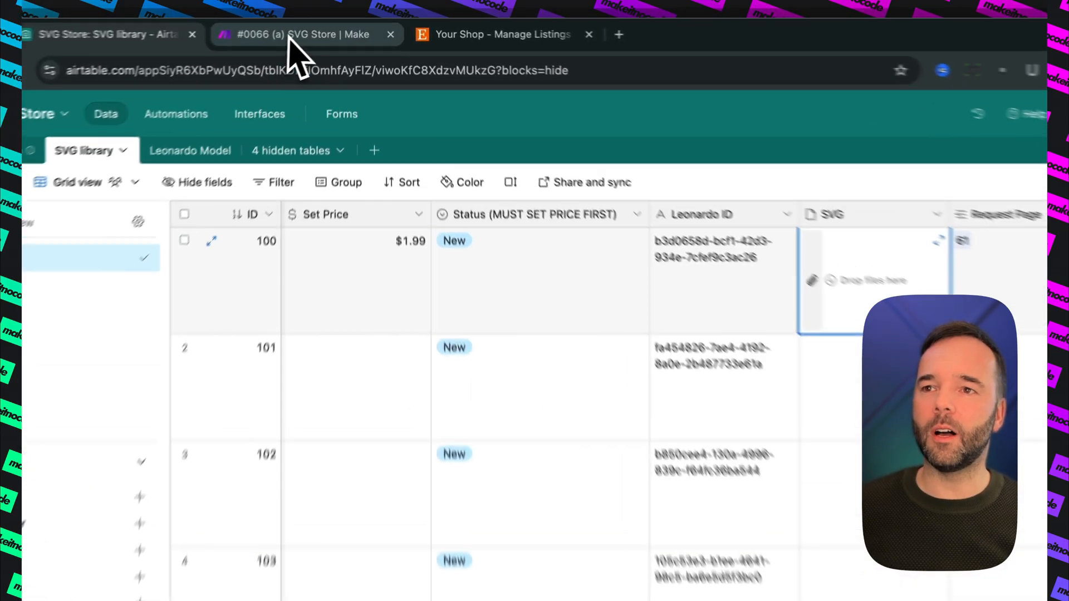
{"action": "left_click", "coordinate": [315, 29]}
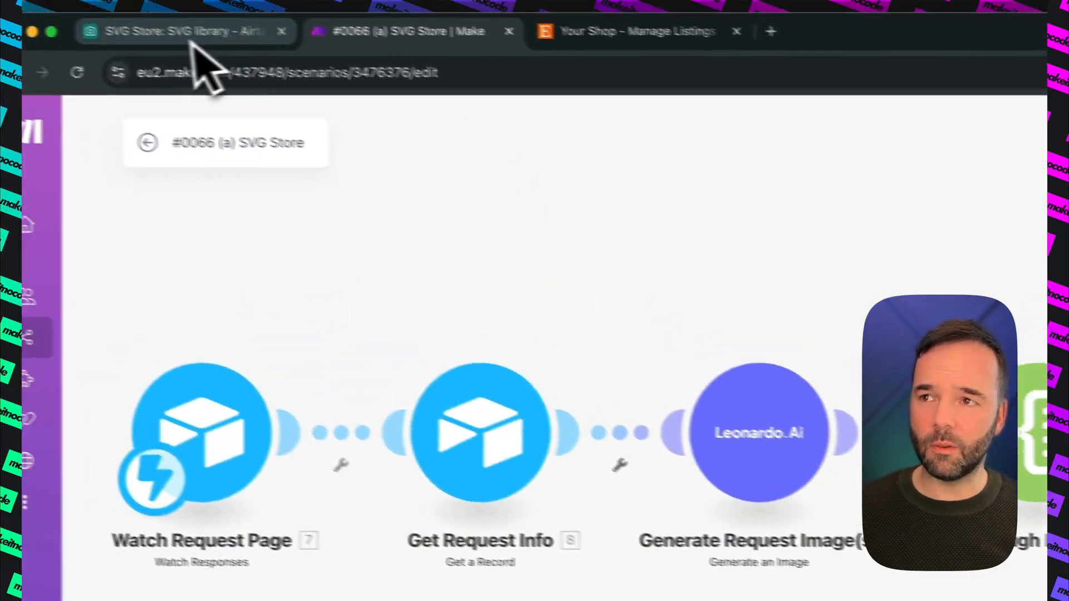
{"action": "left_click", "coordinate": [198, 44]}
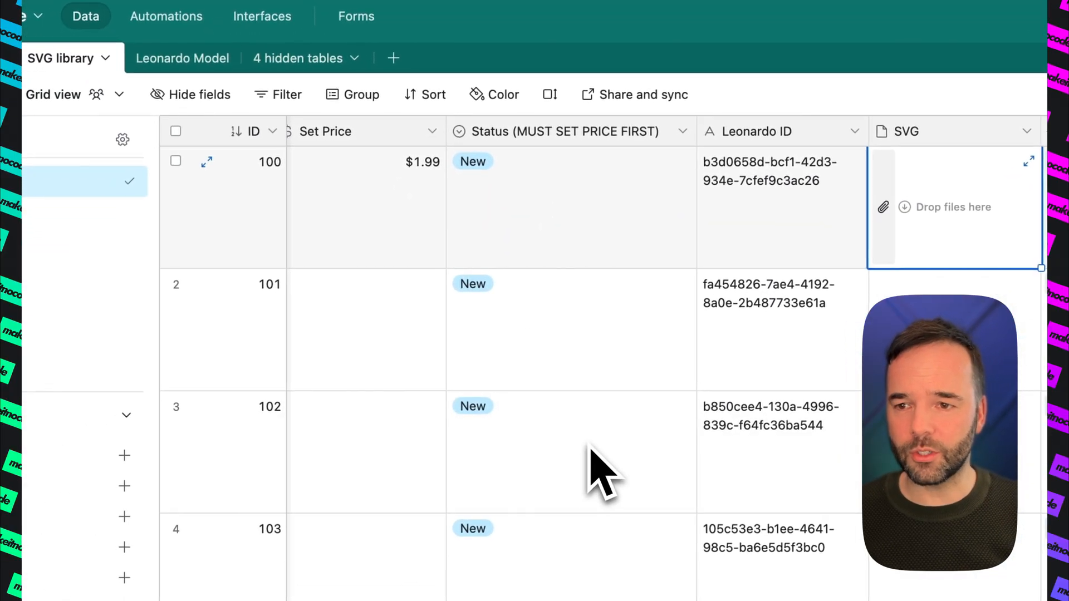
{"action": "scroll", "coordinate": [602, 519], "scroll_direction": "left", "scroll_amount": 5}
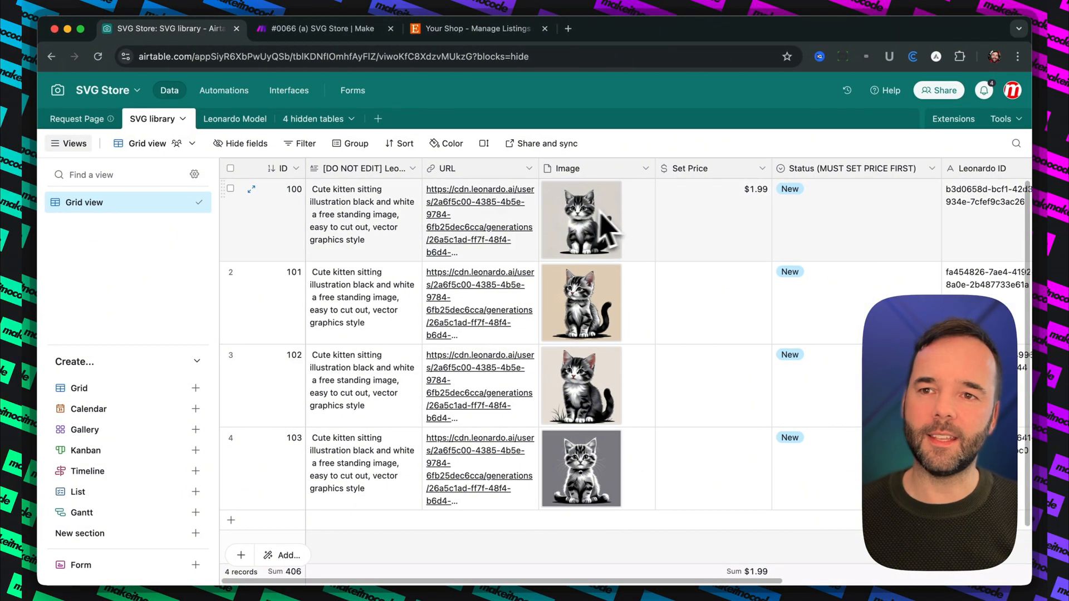
{"action": "scroll", "coordinate": [585, 223], "scroll_direction": "right", "scroll_amount": 6}
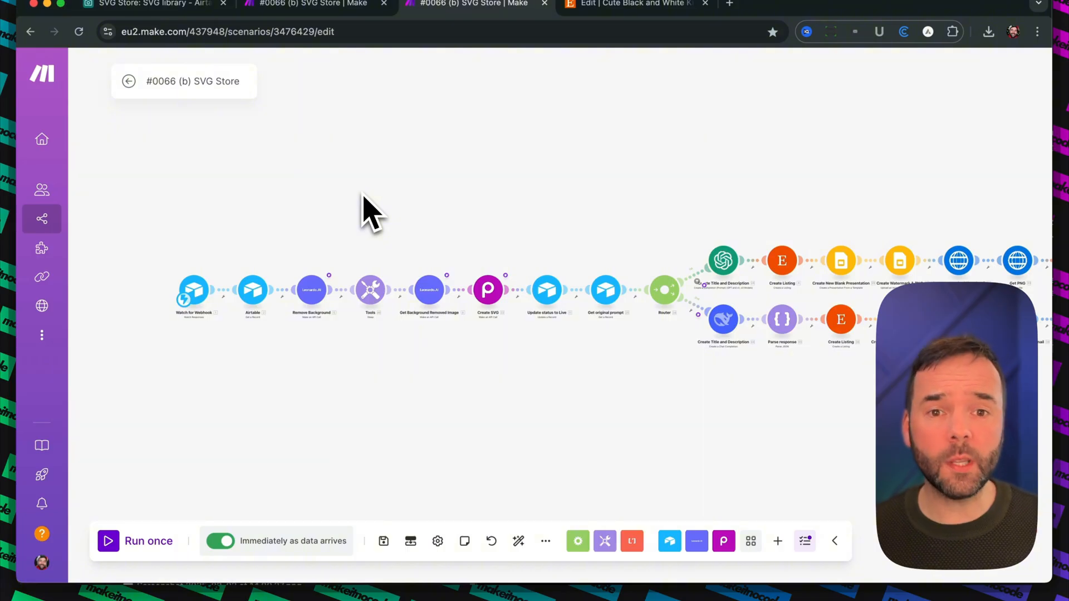
Switch to Airtable and look through the kitten records 108 to 115 in the SVG library
{"action": "left_click", "coordinate": [129, 5]}
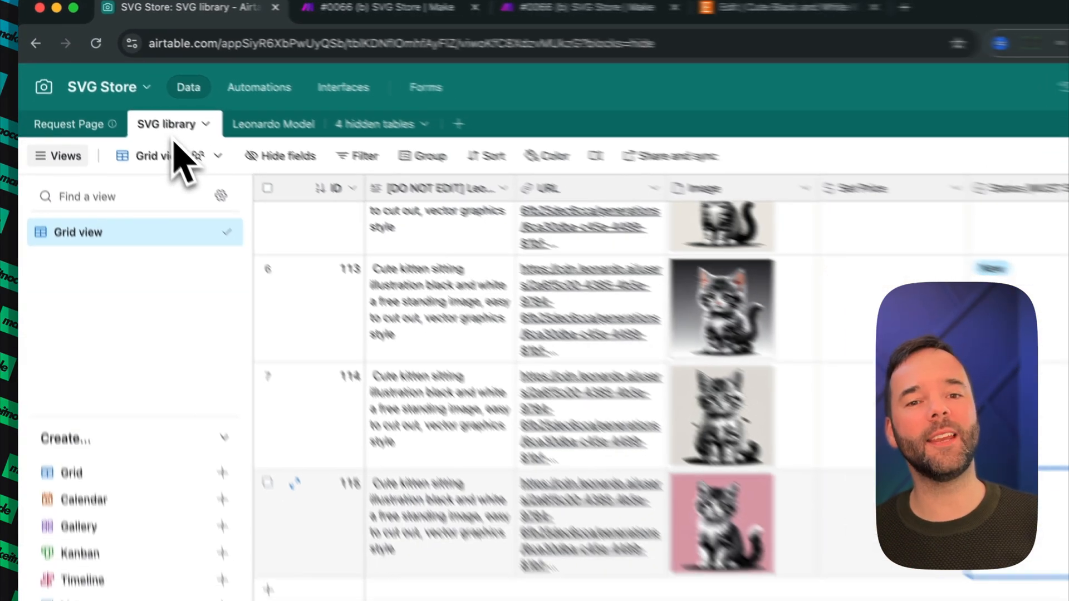
{"action": "scroll", "coordinate": [442, 425], "scroll_direction": "up", "scroll_amount": 5}
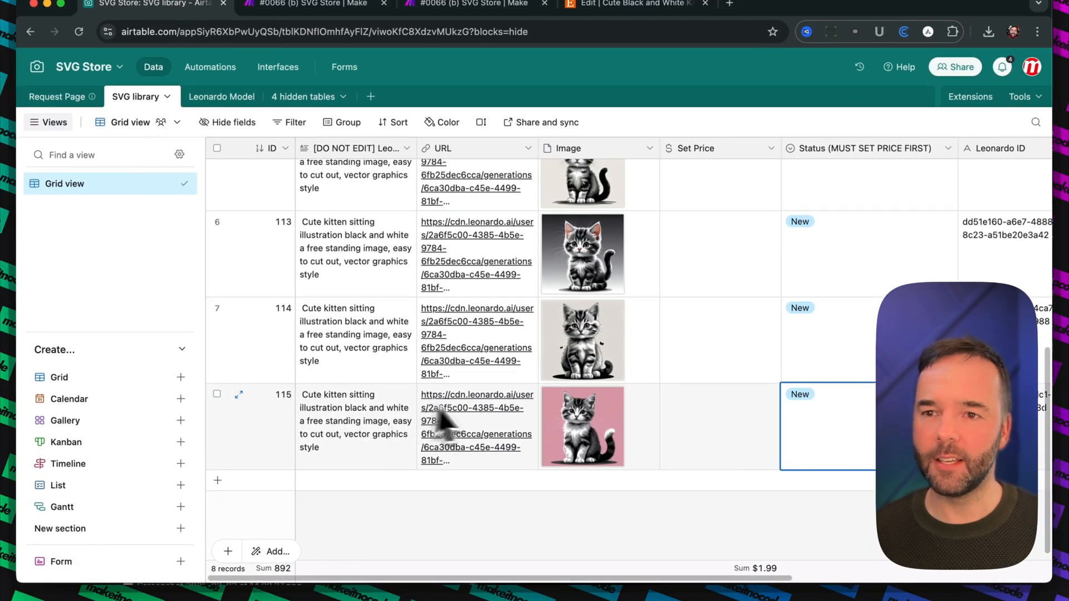
{"action": "scroll", "coordinate": [497, 358], "scroll_direction": "down", "scroll_amount": 5}
{"action": "scroll", "coordinate": [491, 323], "scroll_direction": "up", "scroll_amount": 5}
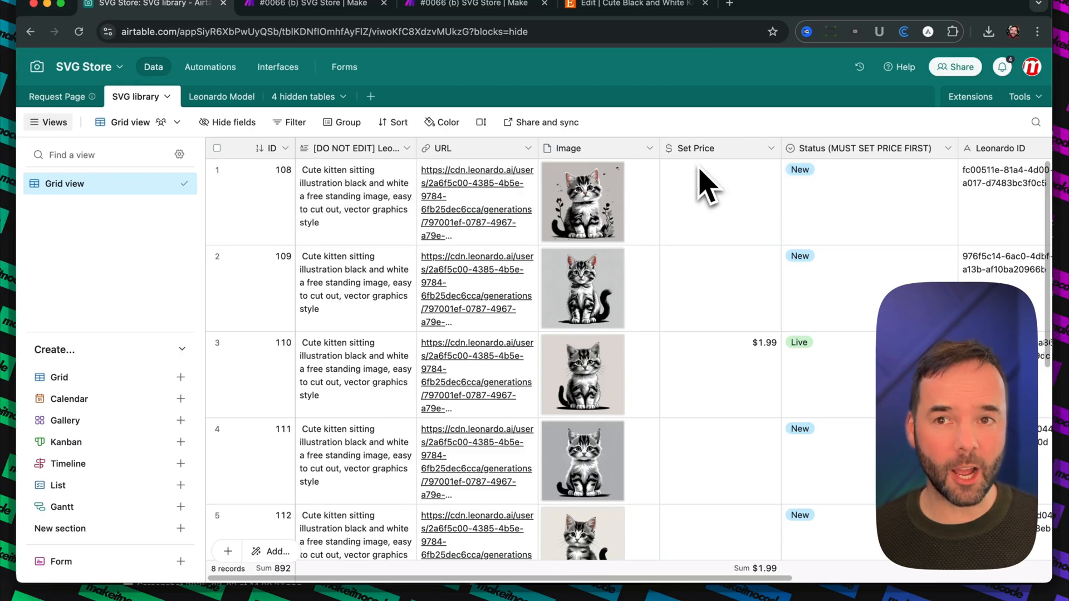
View the status options of record 109, then close them without changing the status
{"action": "scroll", "coordinate": [705, 181], "scroll_direction": "right", "scroll_amount": 8}
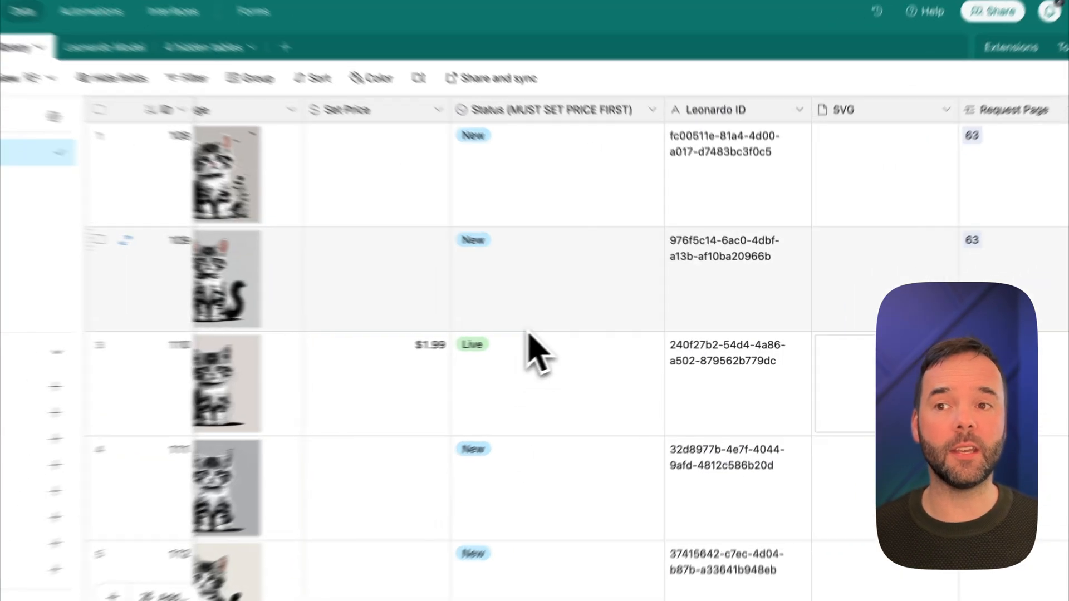
{"action": "left_click", "coordinate": [577, 293]}
{"action": "left_click", "coordinate": [665, 293]}
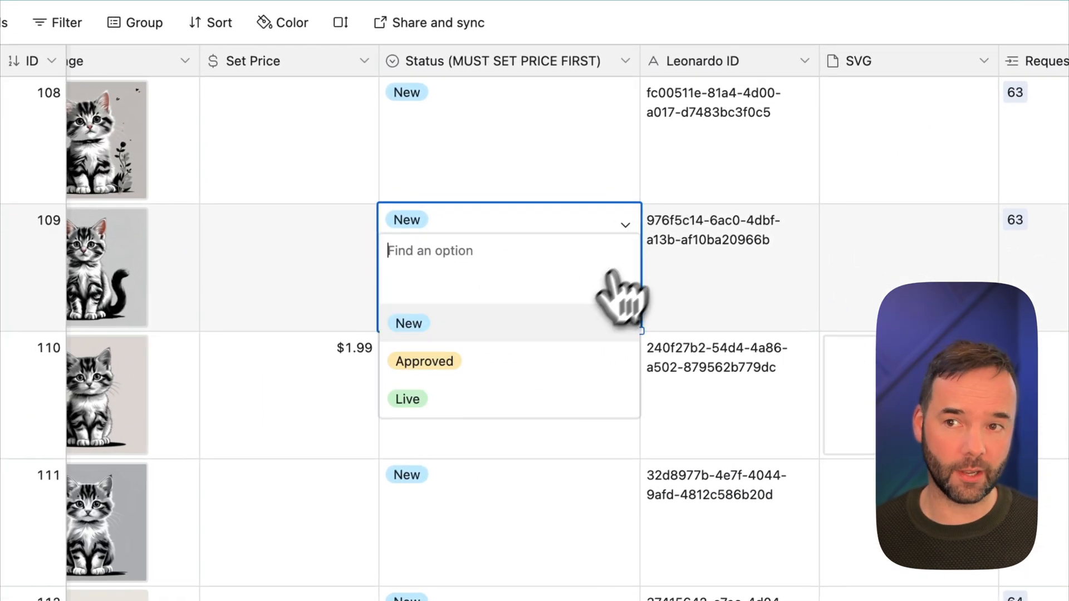
{"action": "left_click", "coordinate": [762, 236]}
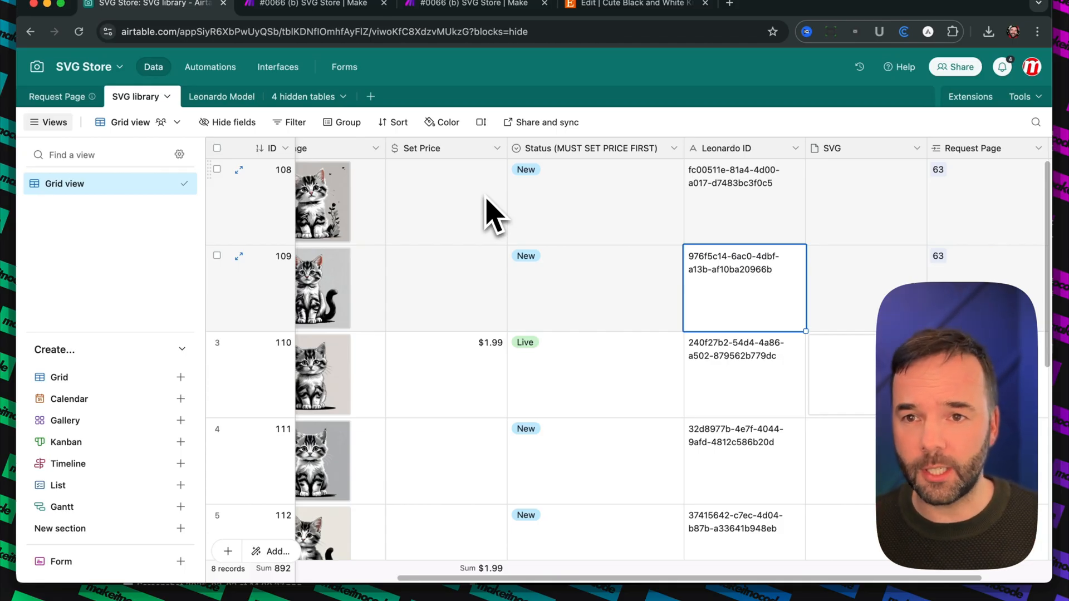
Review the price, status and SVG fields of the kitten records and select the image of record 110
{"action": "scroll", "coordinate": [663, 434], "scroll_direction": "left", "scroll_amount": 2}
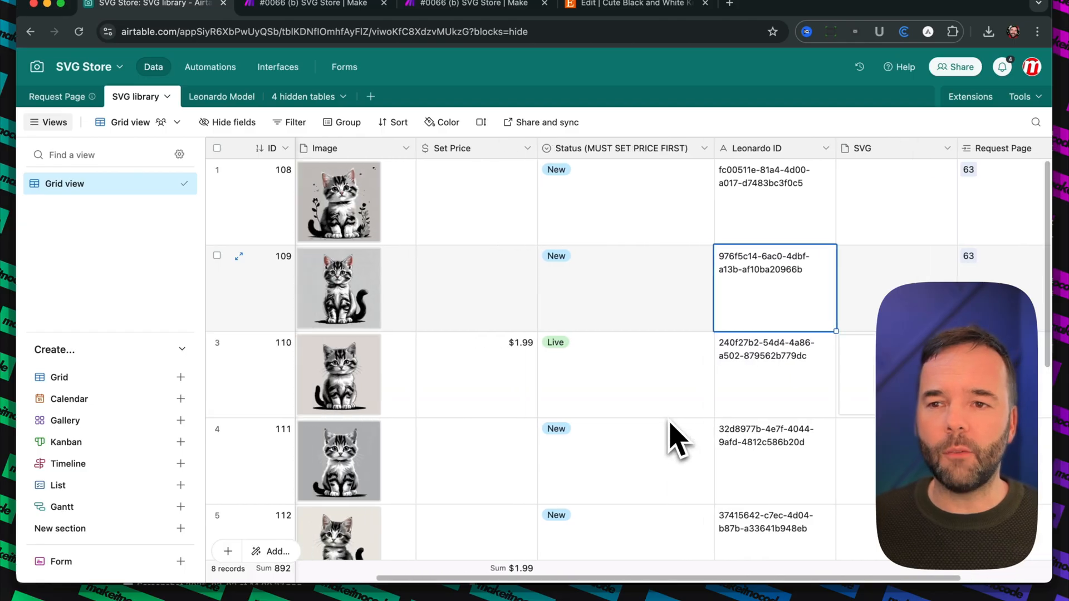
{"action": "scroll", "coordinate": [673, 437], "scroll_direction": "right", "scroll_amount": 5}
{"action": "scroll", "coordinate": [675, 436], "scroll_direction": "left", "scroll_amount": 4}
{"action": "scroll", "coordinate": [663, 433], "scroll_direction": "left", "scroll_amount": 5}
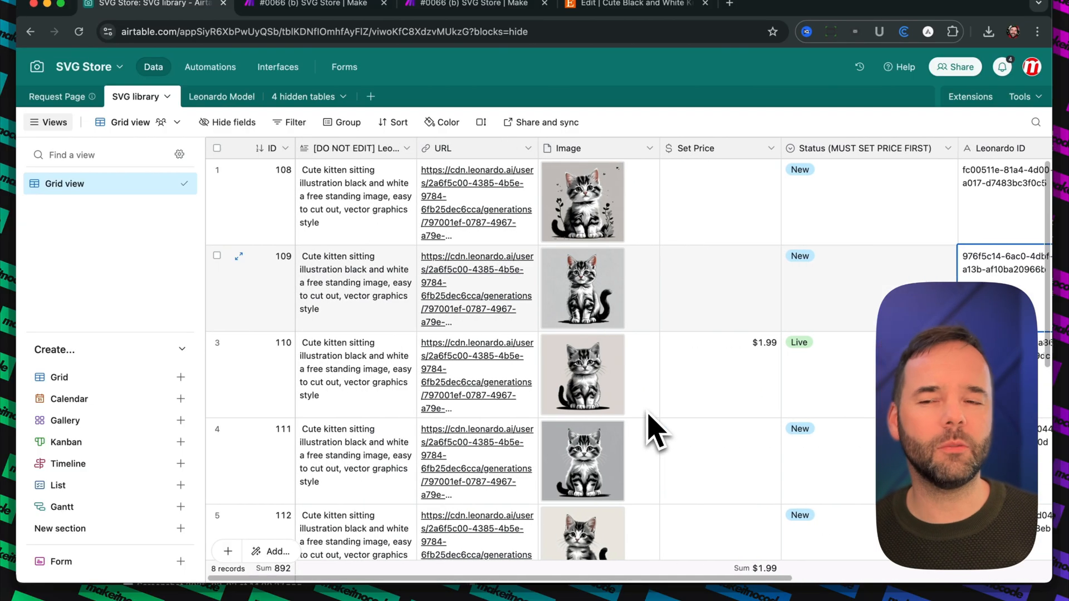
{"action": "left_click", "coordinate": [603, 374]}
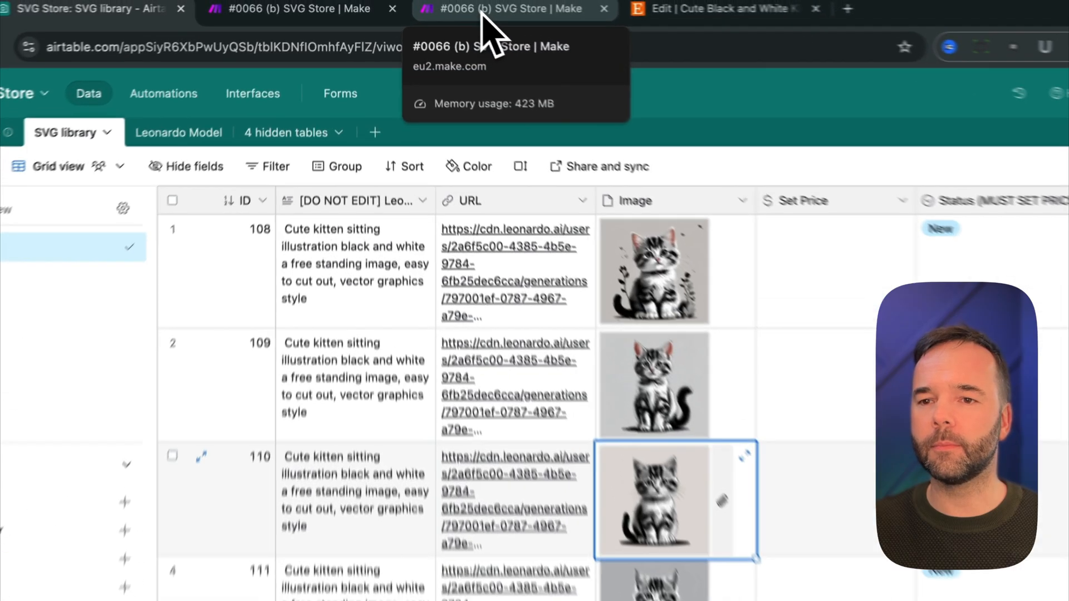
Switch to the #0066 (b) SVG Store scenario in Make and examine its modules from the Airtable record lookup through Create SVG
{"action": "left_click", "coordinate": [462, 6]}
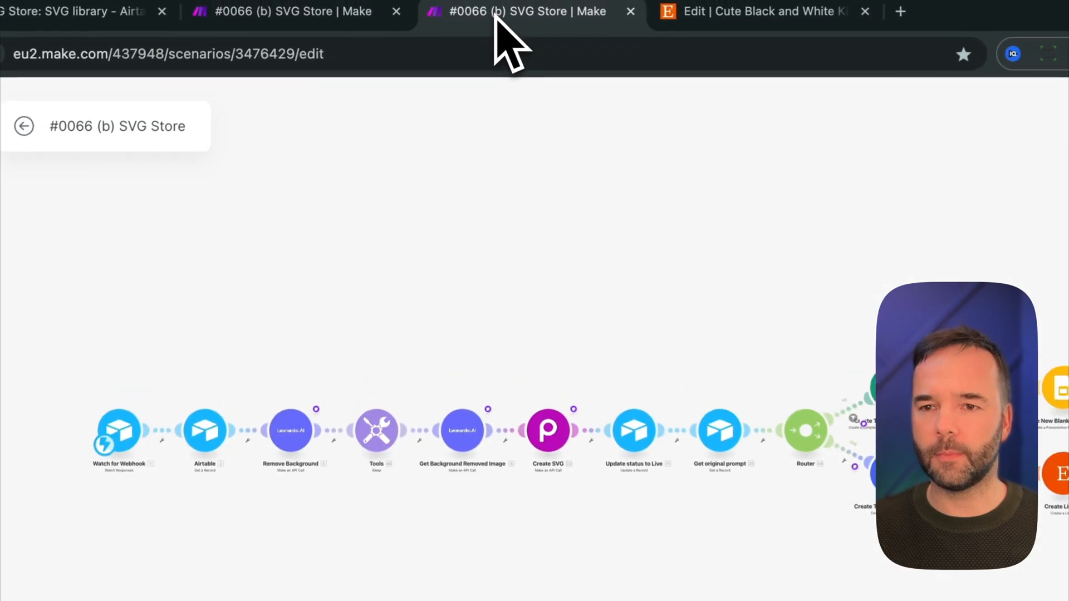
{"action": "scroll", "coordinate": [400, 434], "scroll_direction": "right", "scroll_amount": 2}
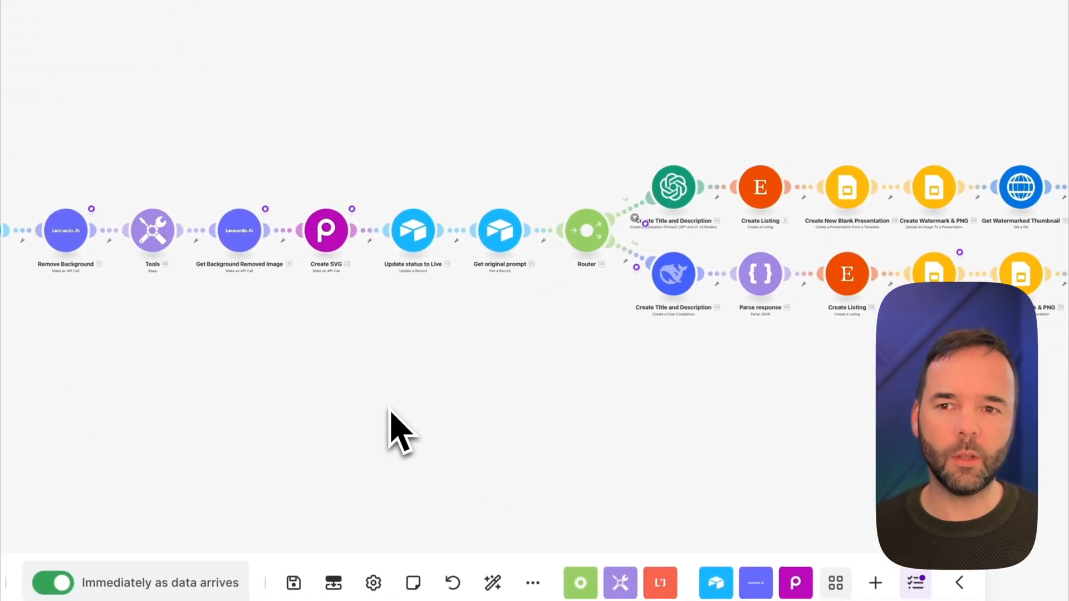
{"action": "scroll", "coordinate": [402, 433], "scroll_direction": "up", "scroll_amount": 5}
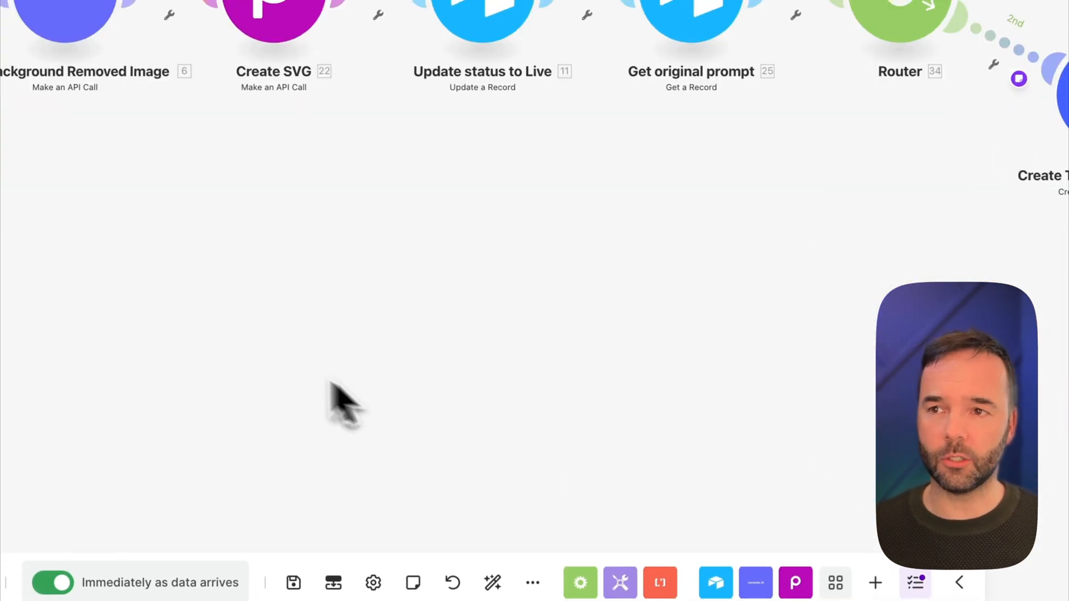
{"action": "left_click_drag", "start_coordinate": [331, 383], "coordinate": [494, 412]}
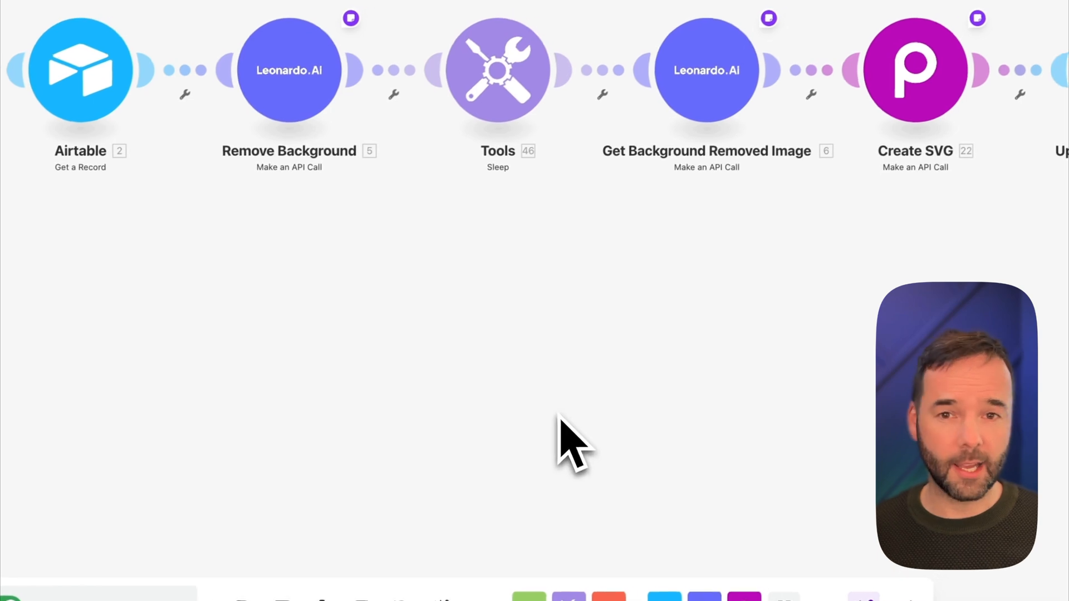
{"action": "left_click_drag", "start_coordinate": [607, 412], "coordinate": [742, 432]}
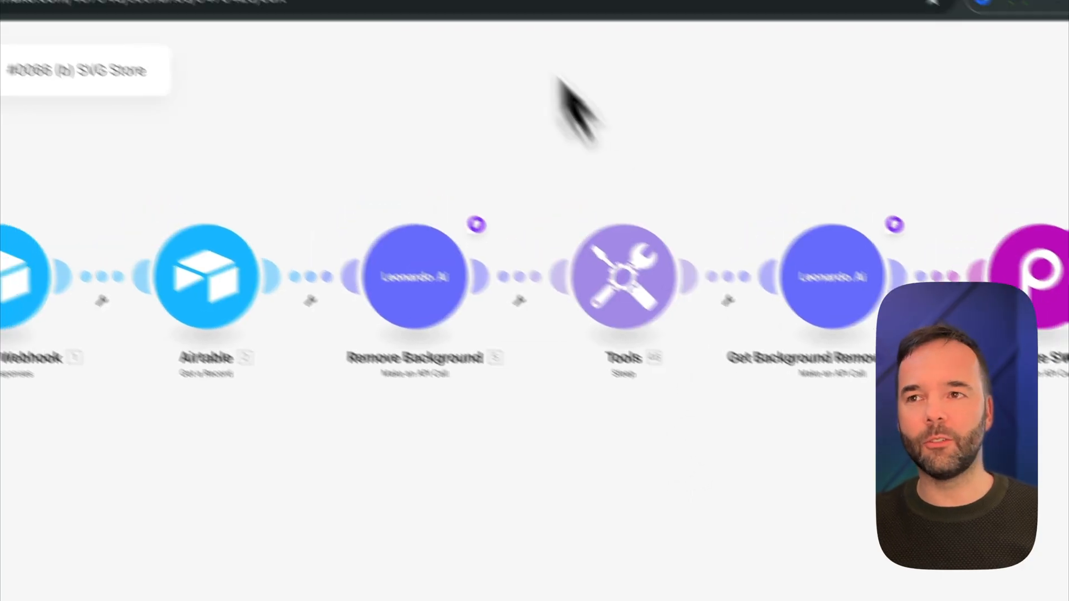
{"action": "left_click", "coordinate": [226, 19]}
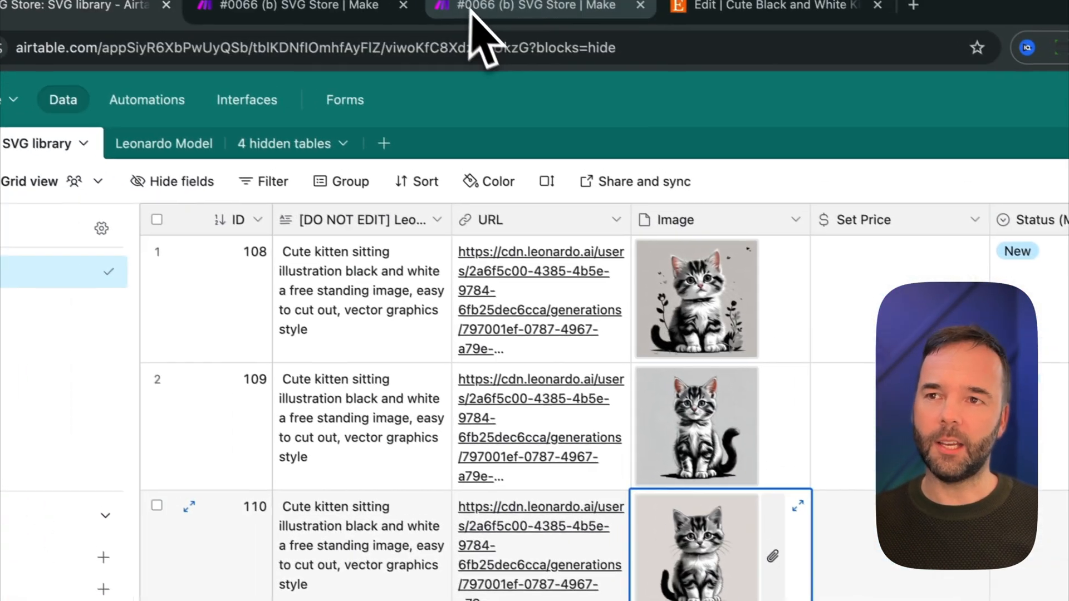
{"action": "left_click", "coordinate": [490, 29]}
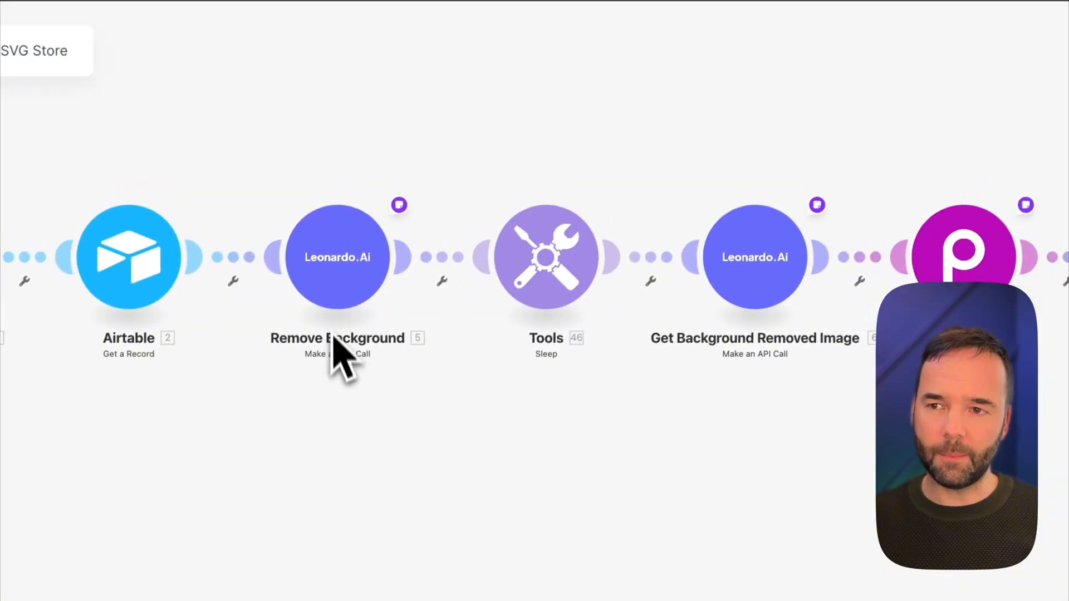
Examine both router branches, from the title and description modules through Create Listing to the SVG and PNG uploads, then return to the Router
{"action": "left_click_drag", "start_coordinate": [724, 253], "coordinate": [719, 134]}
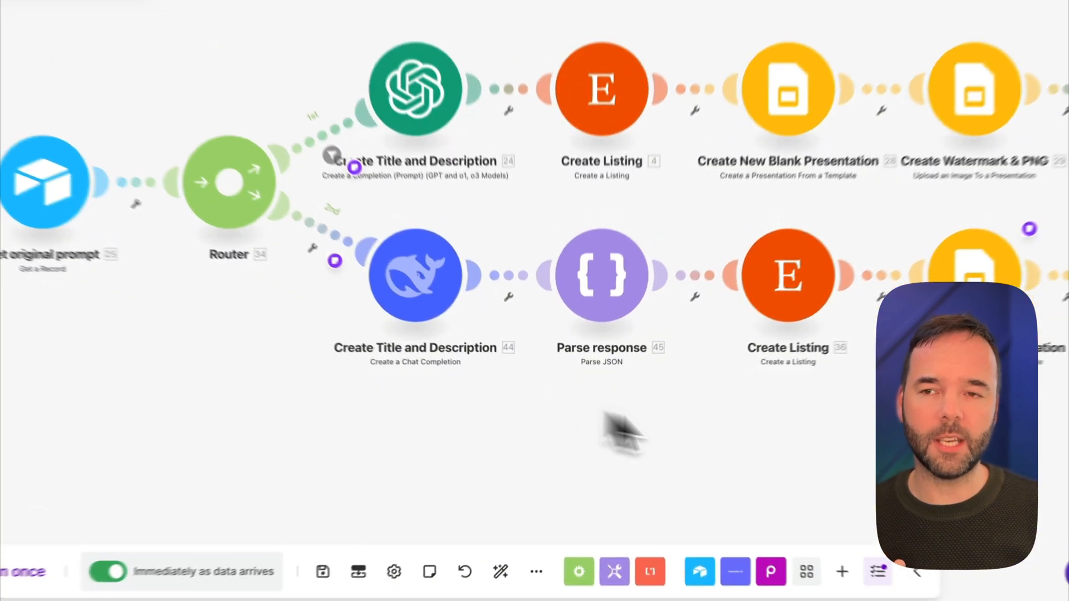
{"action": "left_click_drag", "start_coordinate": [728, 433], "coordinate": [497, 448]}
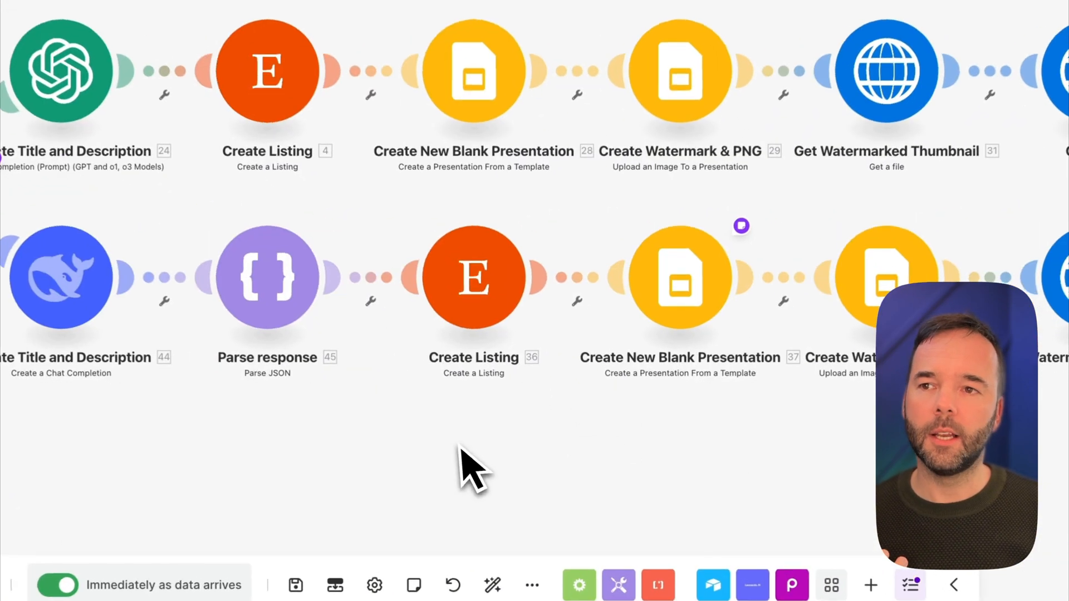
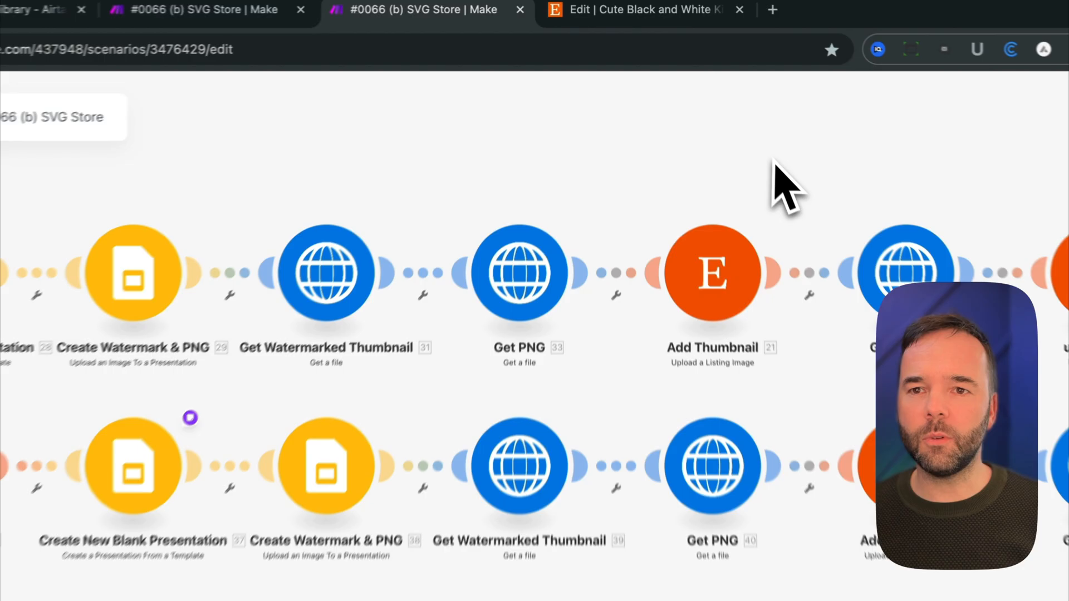
{"action": "left_click_drag", "start_coordinate": [776, 137], "coordinate": [404, 164]}
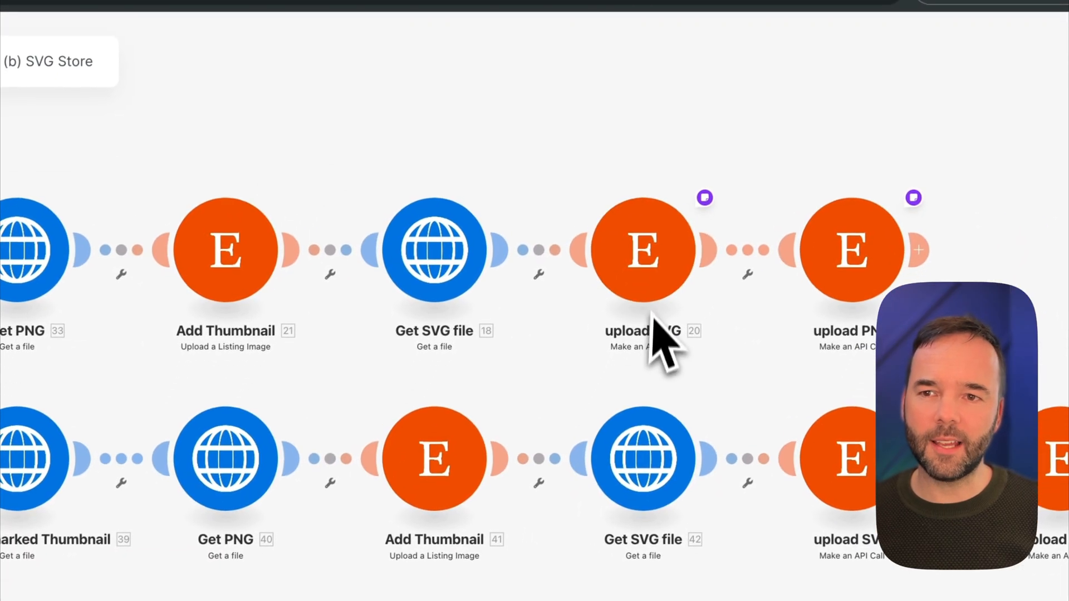
{"action": "left_click_drag", "start_coordinate": [374, 159], "coordinate": [864, 157]}
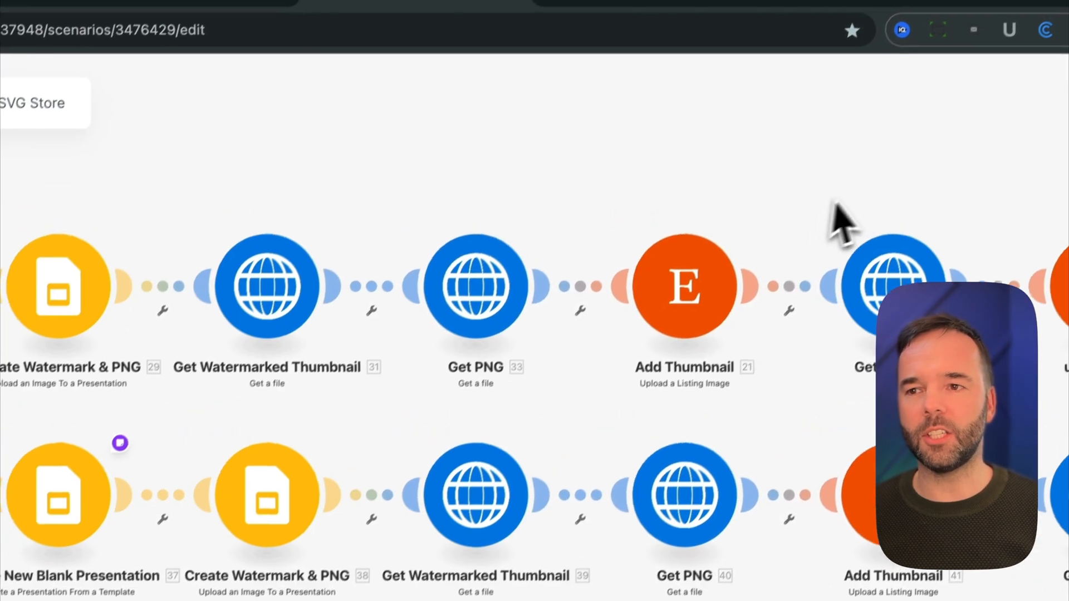
{"action": "left_click_drag", "start_coordinate": [185, 198], "coordinate": [929, 192]}
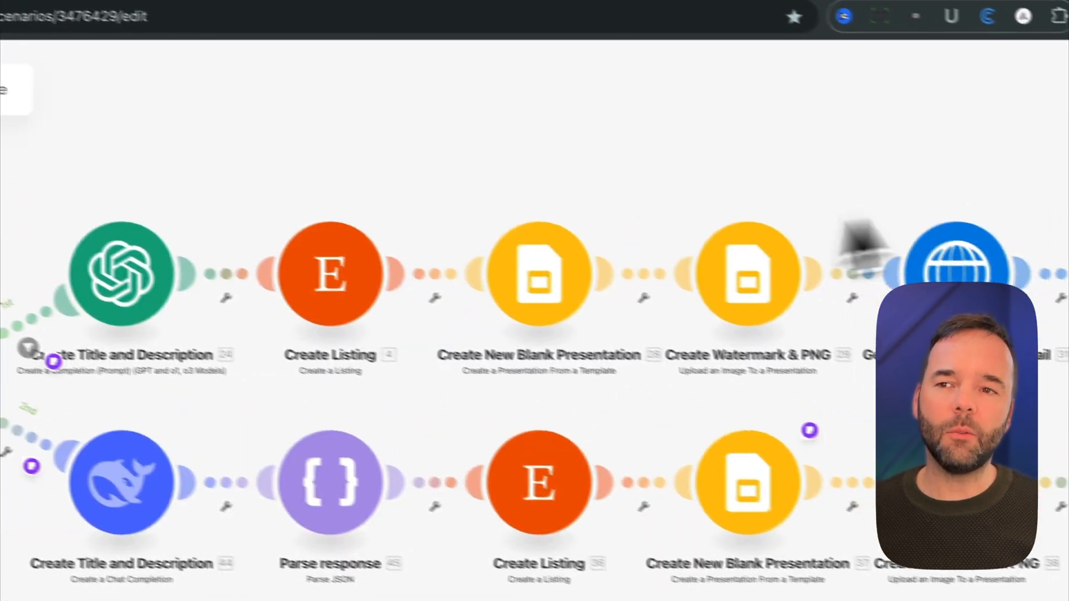
{"action": "left_click_drag", "start_coordinate": [334, 510], "coordinate": [733, 499]}
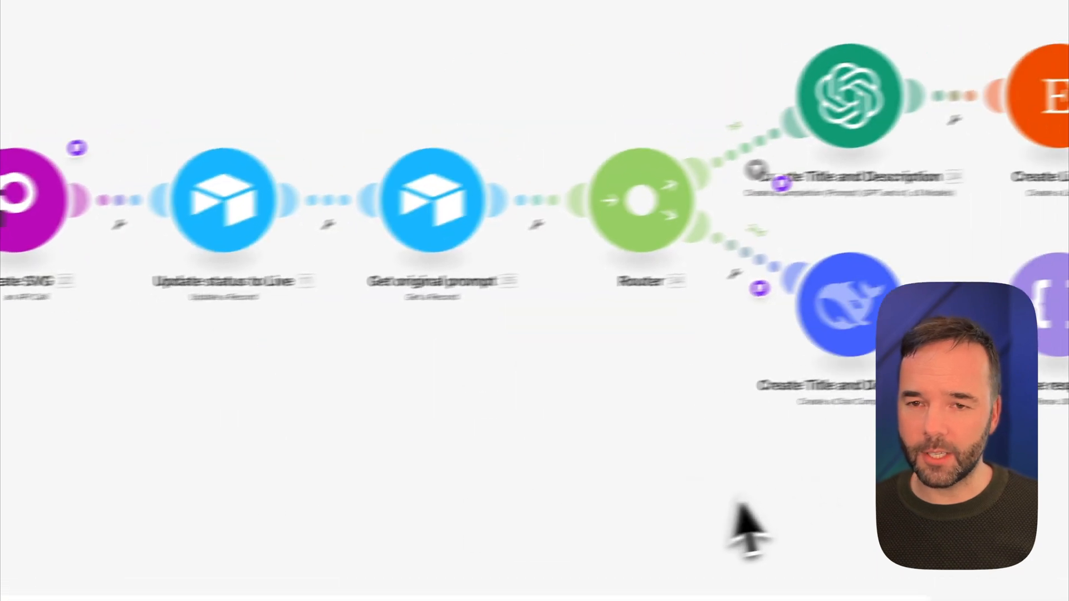
Return to the Make scenario and check the settings of the Watch for Webhook trigger and the Airtable Get a Record module
{"action": "left_click_drag", "start_coordinate": [649, 505], "coordinate": [738, 496]}
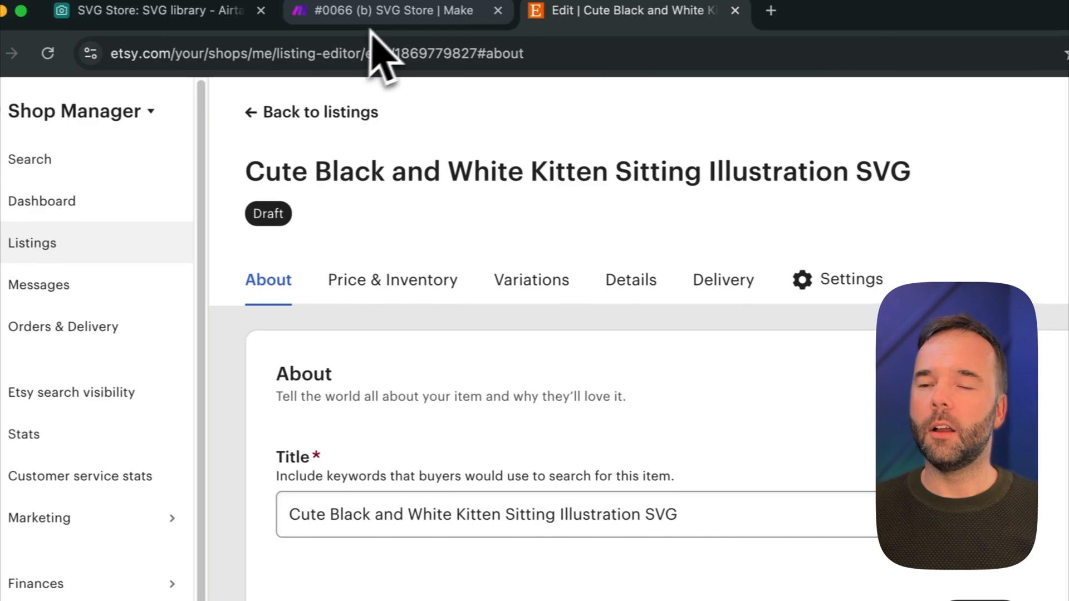
{"action": "left_click", "coordinate": [373, 15]}
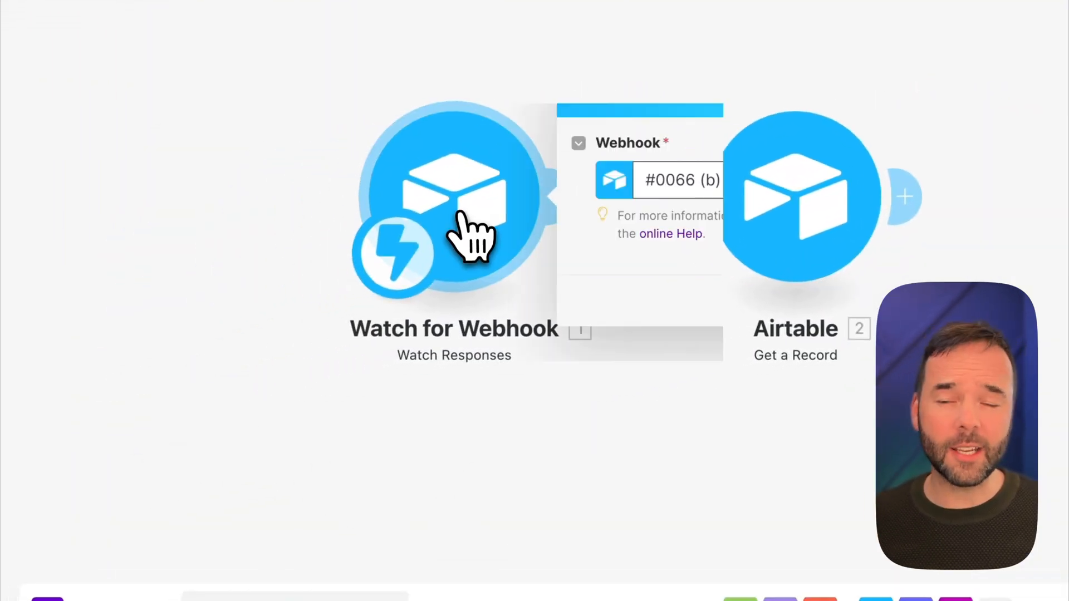
{"action": "left_click", "coordinate": [518, 66]}
{"action": "left_click", "coordinate": [809, 231]}
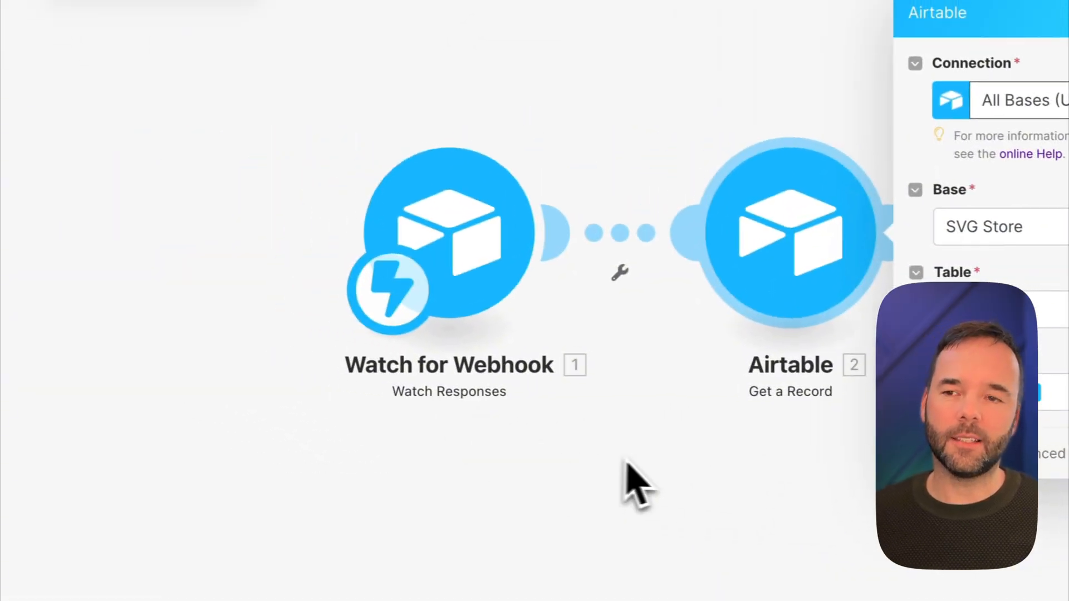
{"action": "left_click", "coordinate": [643, 459]}
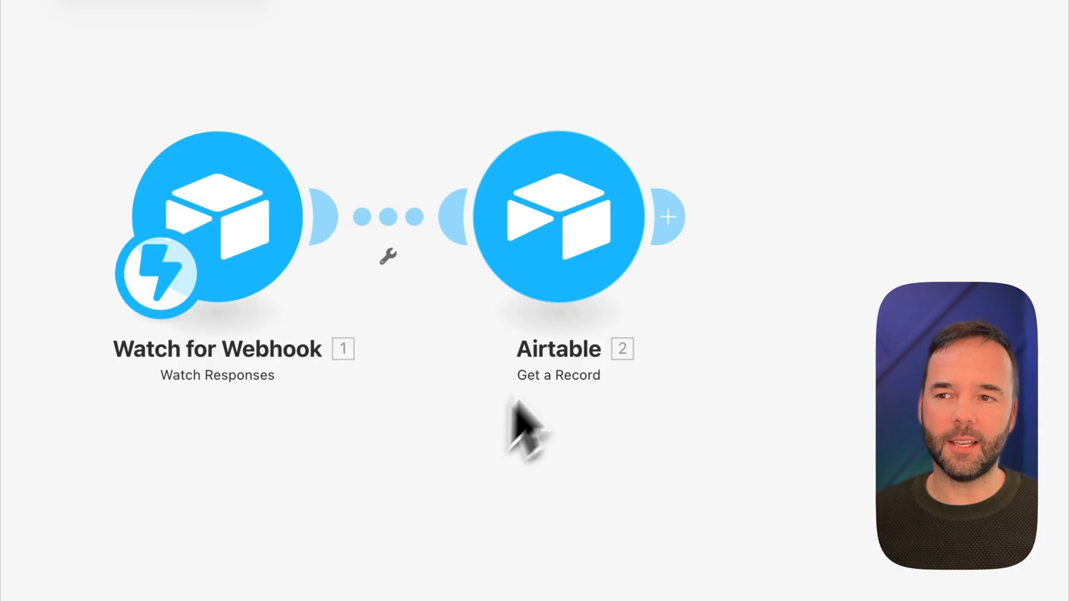
{"action": "left_click", "coordinate": [261, 206]}
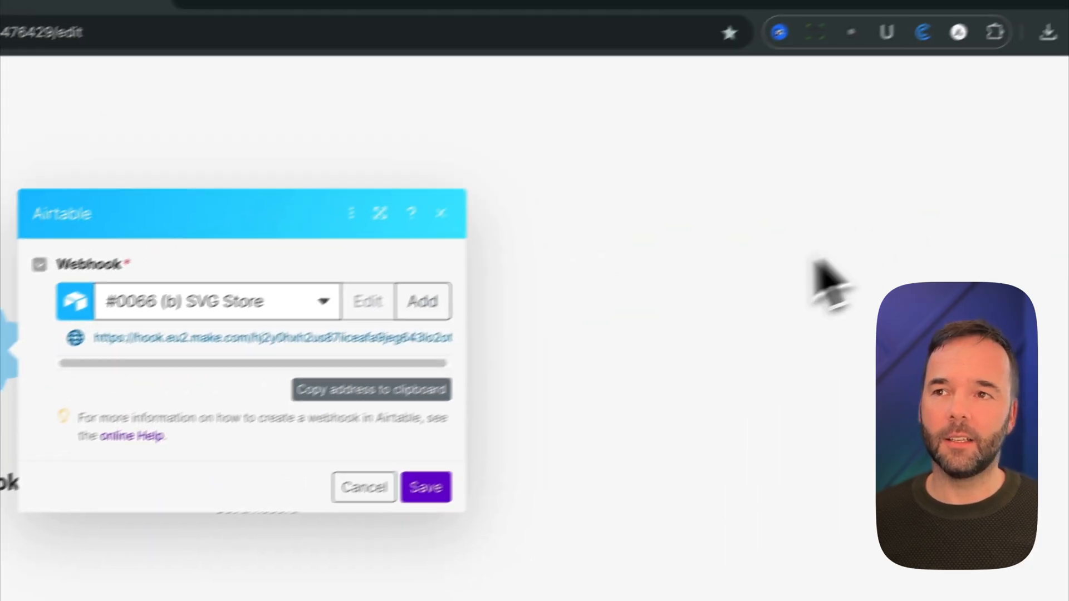
{"action": "left_click", "coordinate": [819, 261]}
Switch to Airtable's automations, view Generate Proofs, and select the webhook address in the script action of Image Approved
{"action": "left_click", "coordinate": [254, 11]}
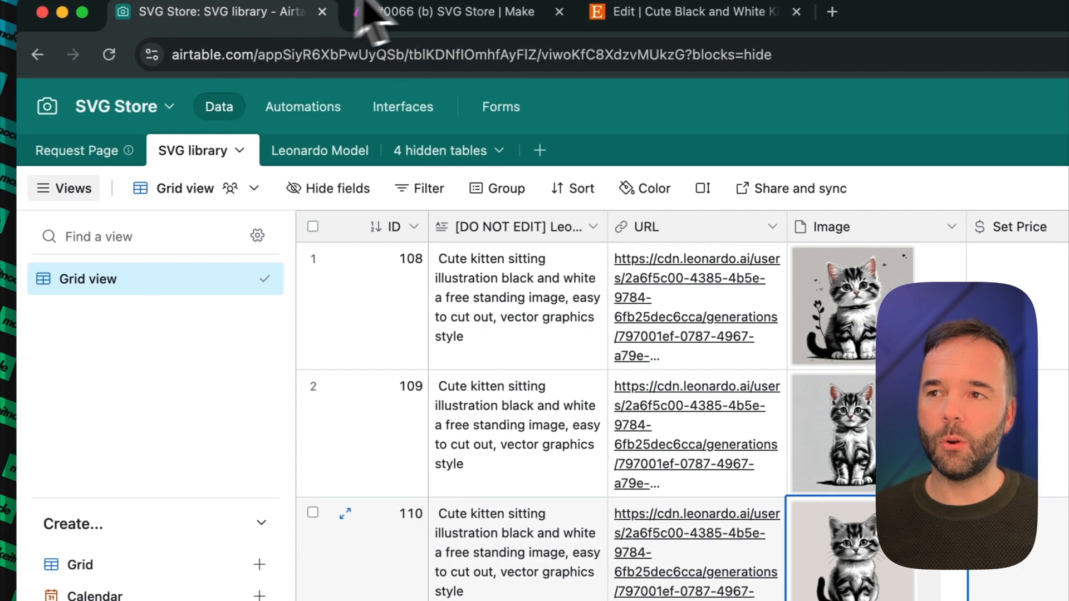
{"action": "left_click", "coordinate": [309, 114]}
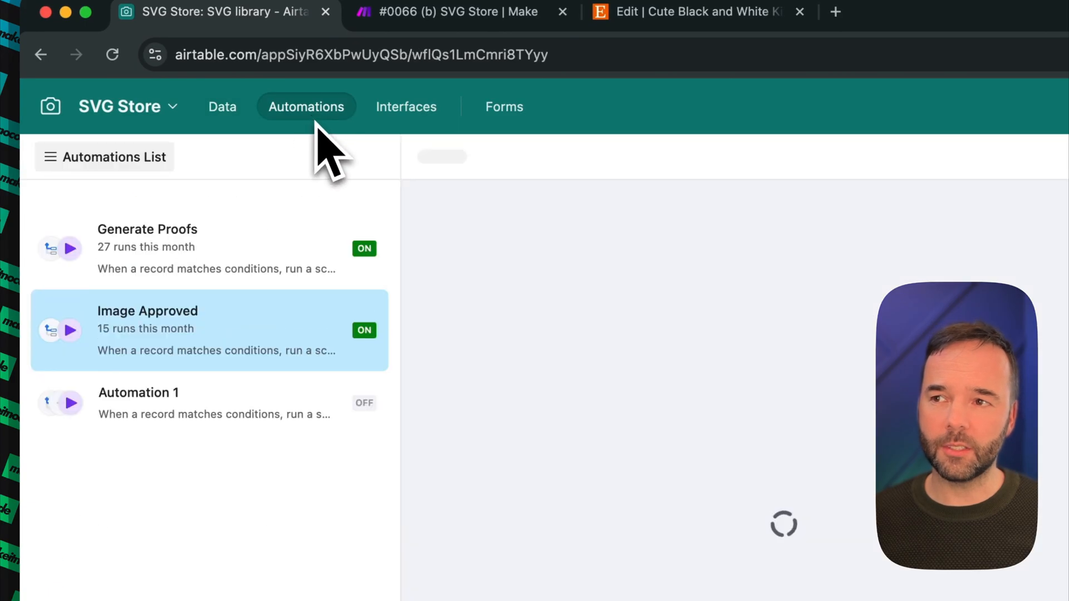
{"action": "left_click", "coordinate": [223, 253]}
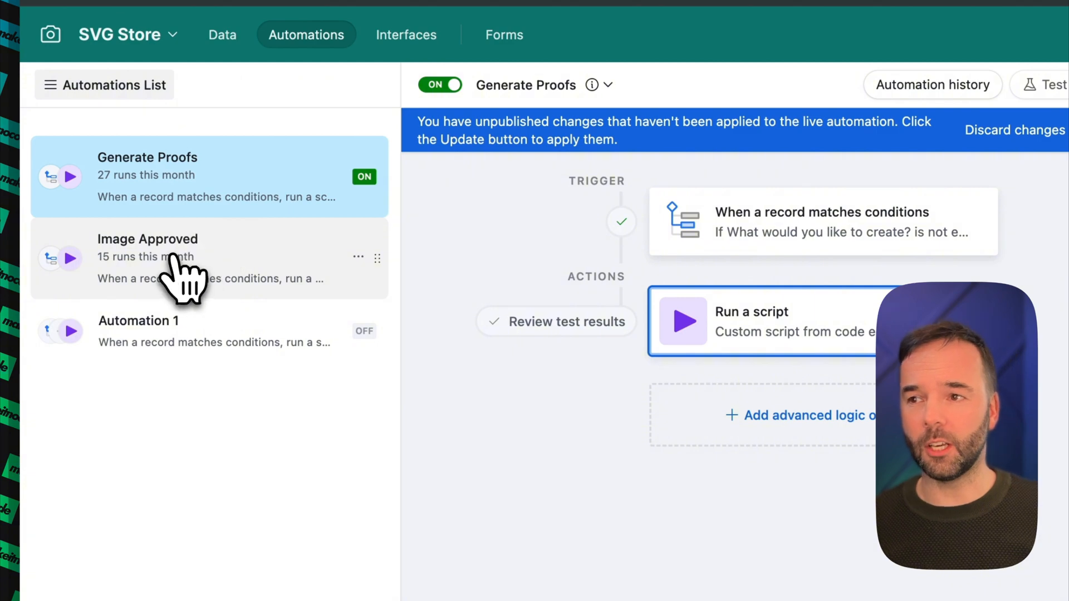
{"action": "left_click", "coordinate": [173, 257]}
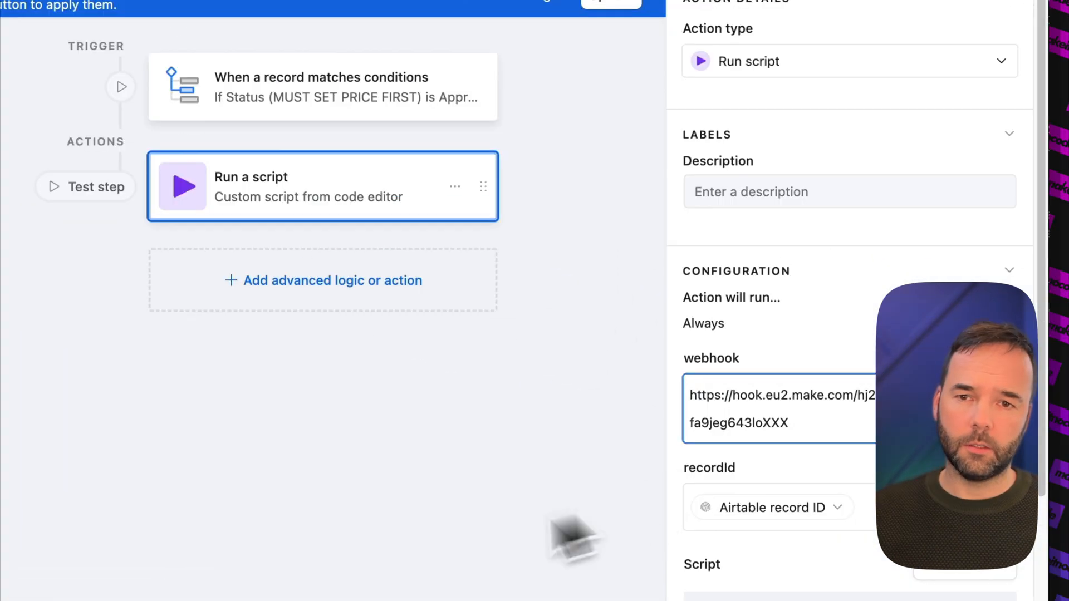
{"action": "triple_click", "coordinate": [847, 390]}
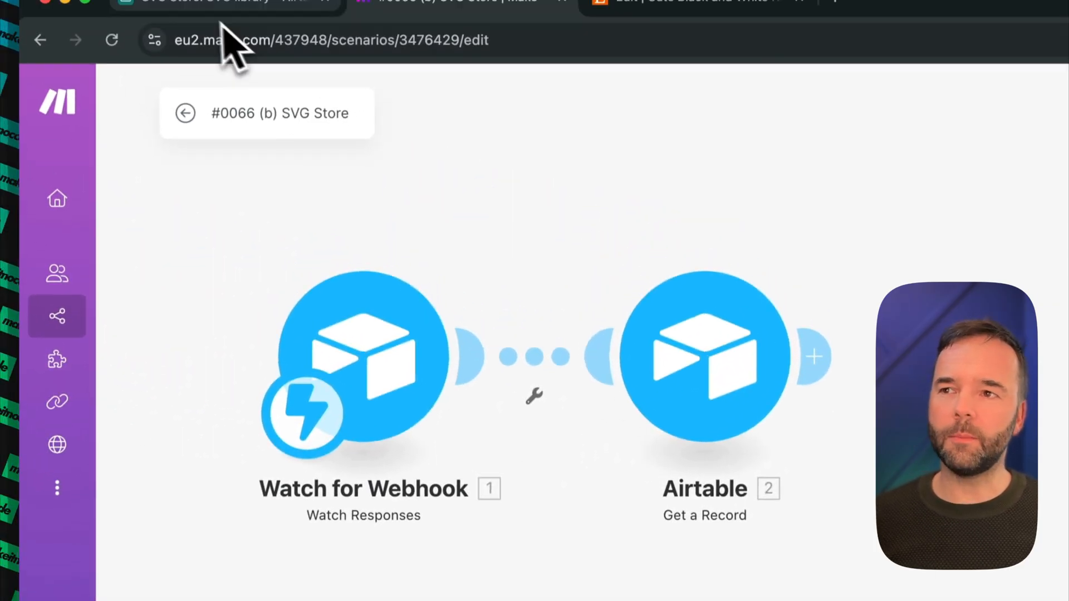
Return to the SVG library table in Airtable and view the enlarged image of record 113, then close it
{"action": "left_click", "coordinate": [222, 27]}
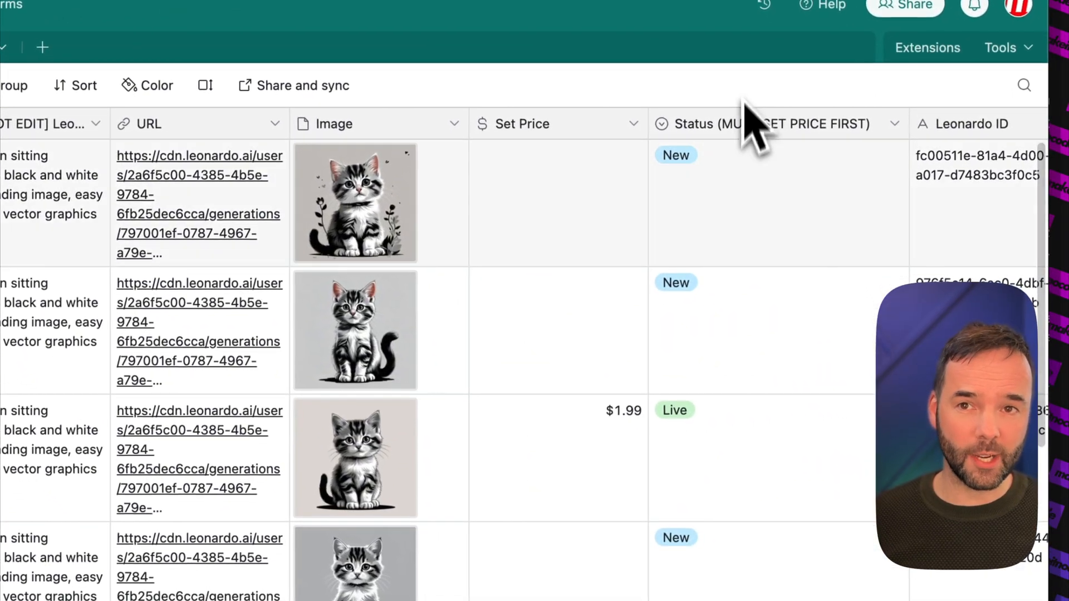
{"action": "left_click", "coordinate": [746, 156]}
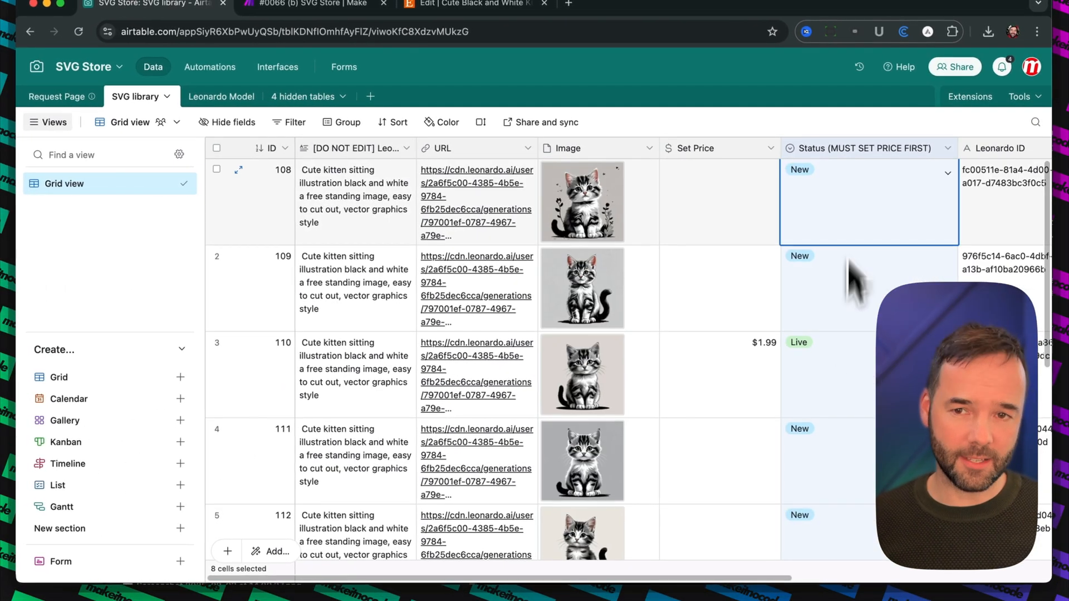
{"action": "scroll", "coordinate": [856, 334], "scroll_direction": "down", "scroll_amount": 5}
{"action": "left_click", "coordinate": [592, 380]}
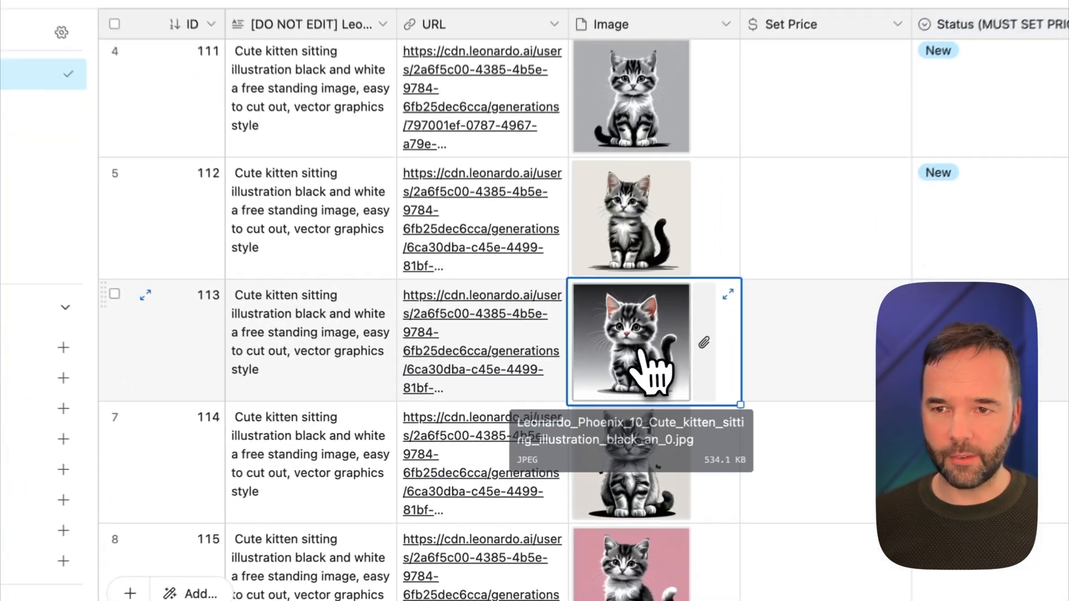
{"action": "left_click", "coordinate": [648, 373]}
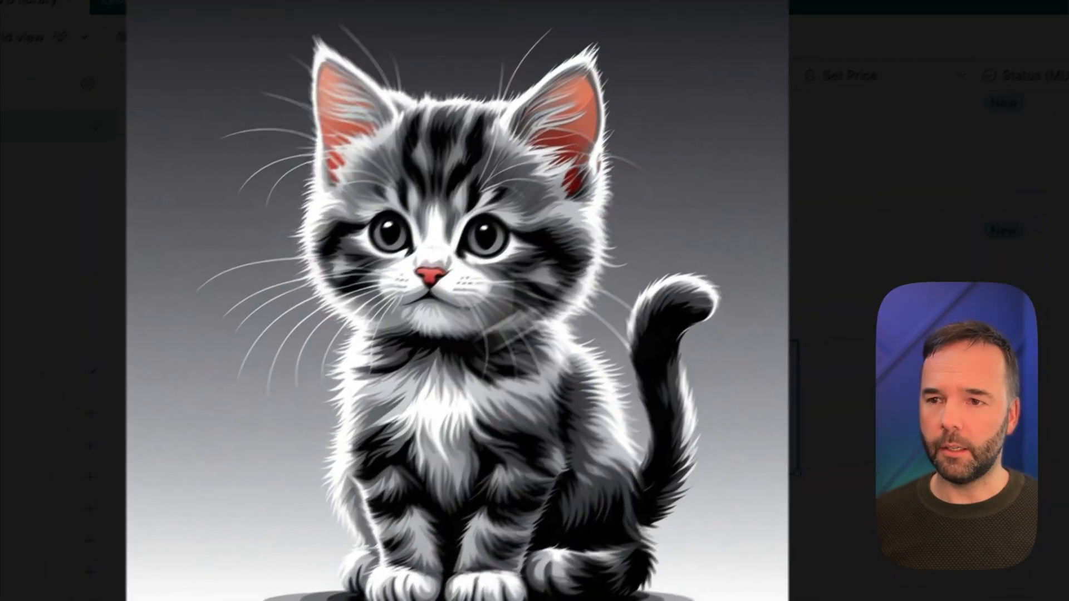
{"action": "left_click", "coordinate": [919, 254]}
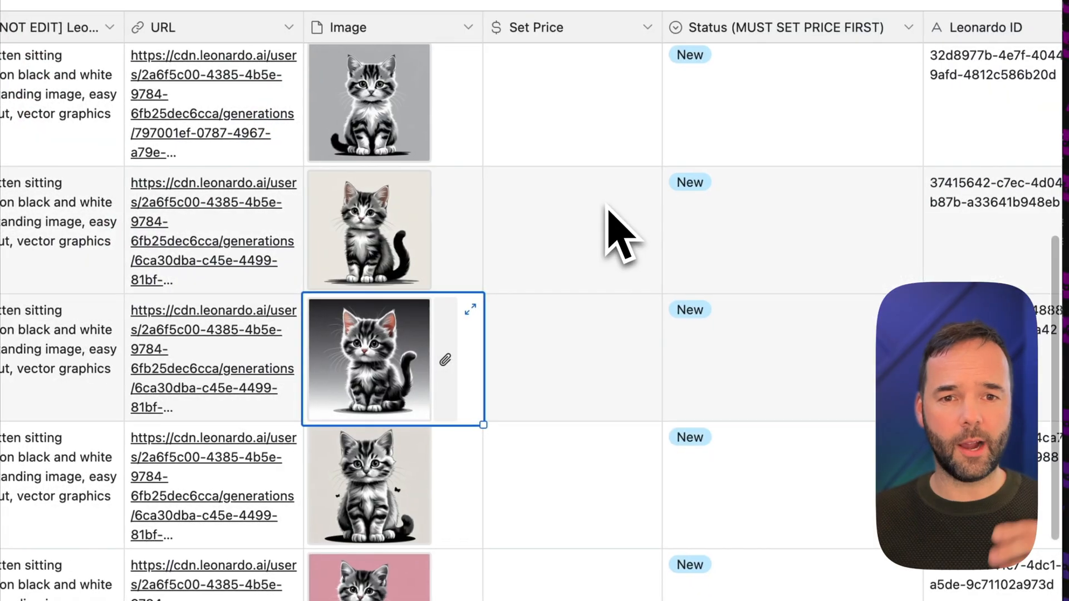
View the status options of record 113, then close them without choosing one
{"action": "left_click", "coordinate": [727, 351]}
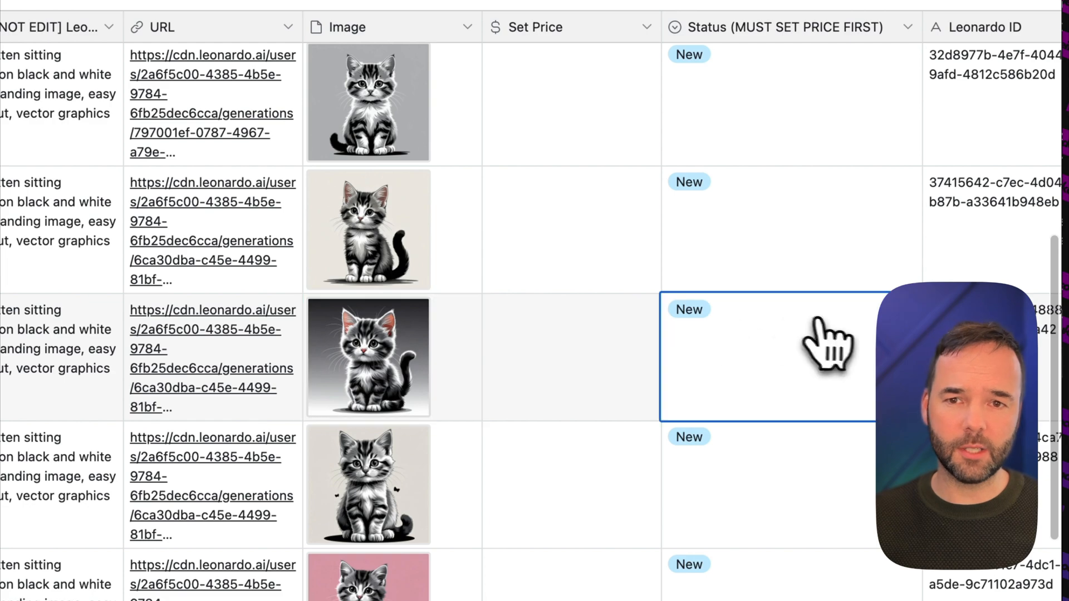
{"action": "left_click", "coordinate": [823, 341]}
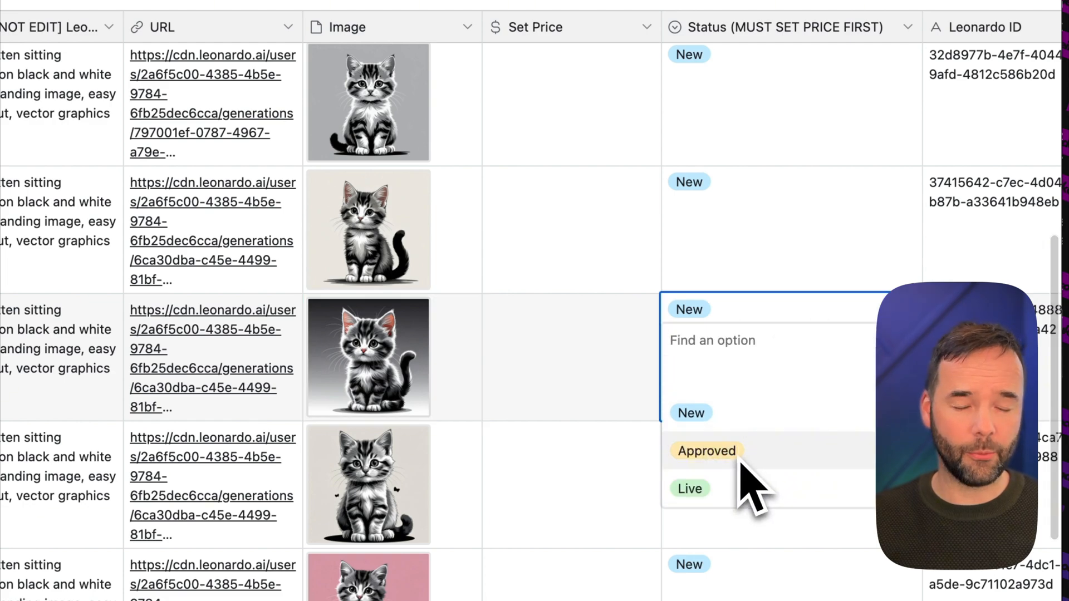
{"action": "left_click", "coordinate": [592, 362]}
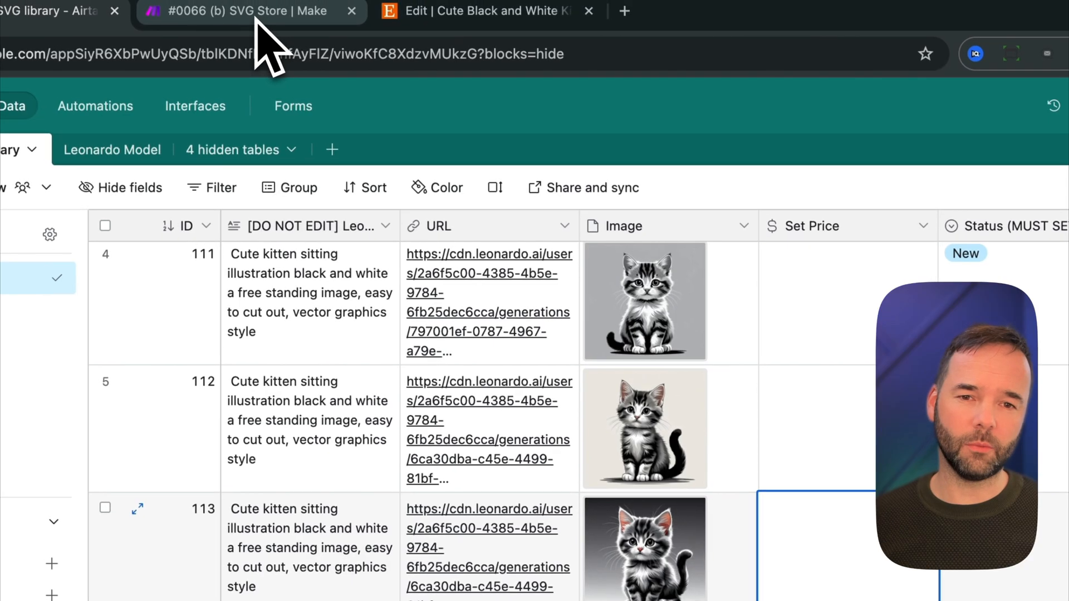
Switch to the Make scenario and add a Leonardo.Ai Make an API Call module after the Airtable Get a Record module
{"action": "left_click", "coordinate": [259, 16]}
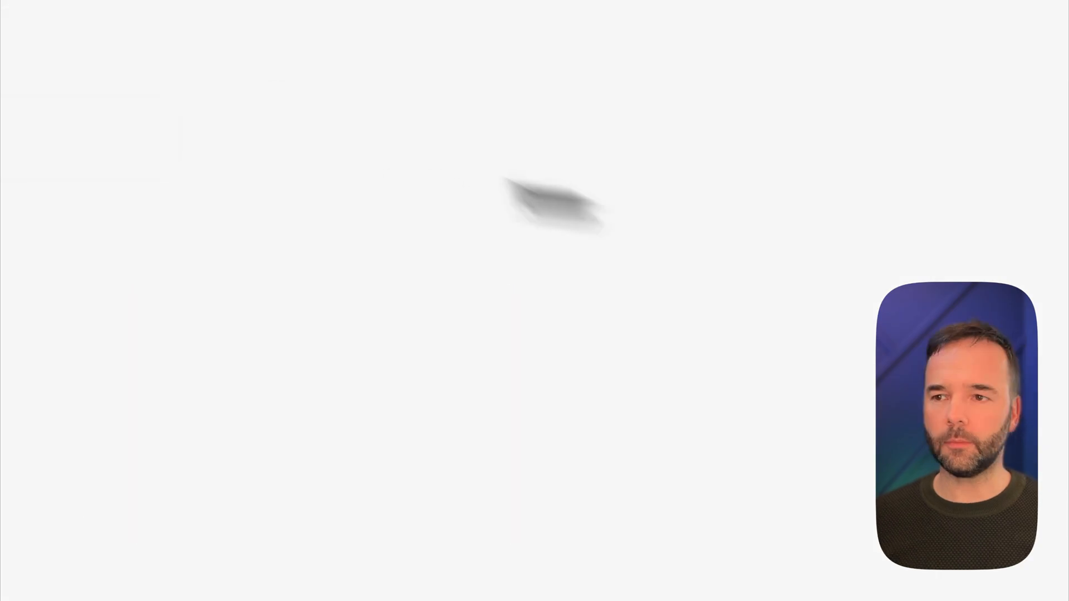
{"action": "scroll", "coordinate": [679, 341], "scroll_direction": "left", "scroll_amount": 6}
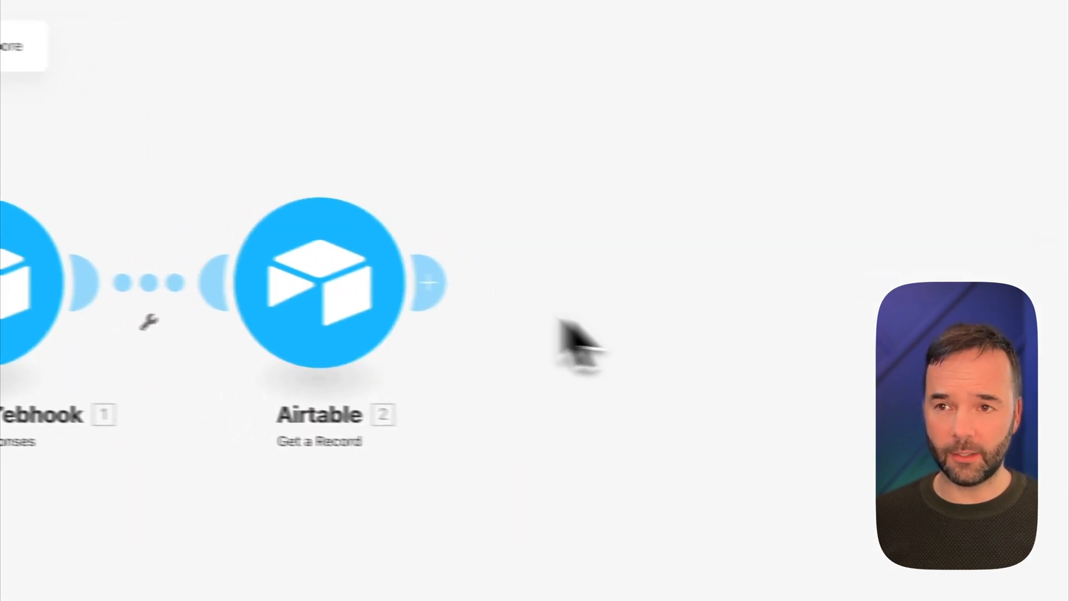
{"action": "left_click", "coordinate": [389, 282]}
{"action": "left_click", "coordinate": [802, 167]}
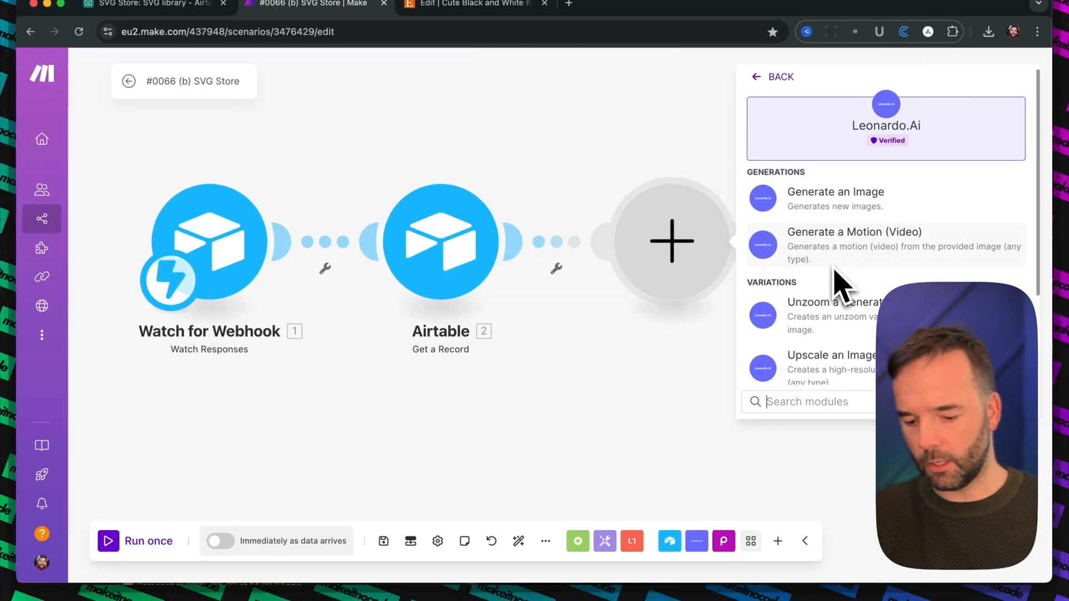
{"action": "type", "text": "a"}
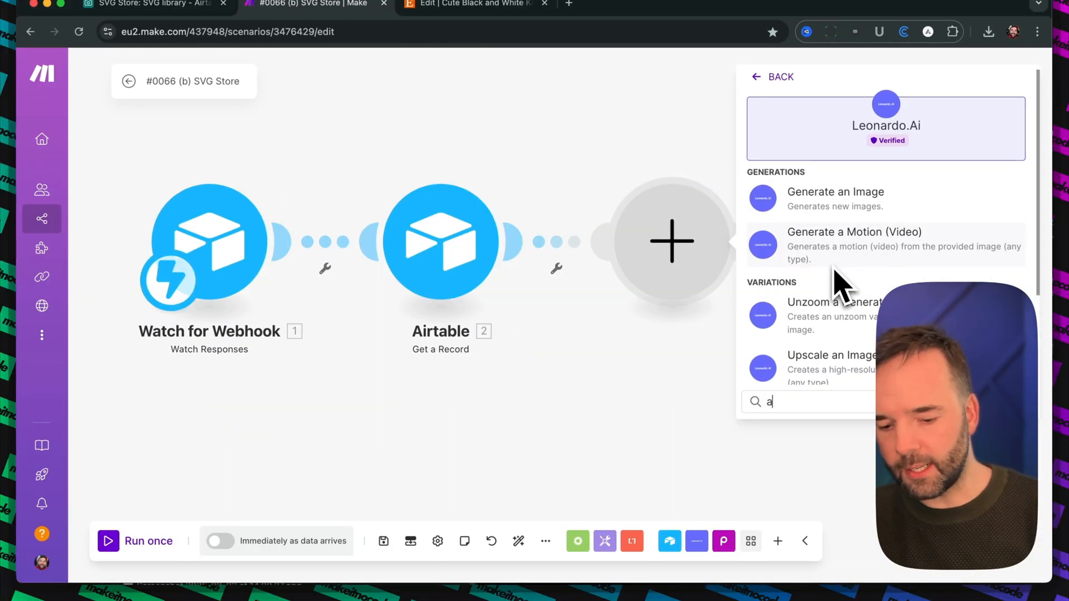
{"action": "type", "text": "pi"}
{"action": "left_click", "coordinate": [830, 199]}
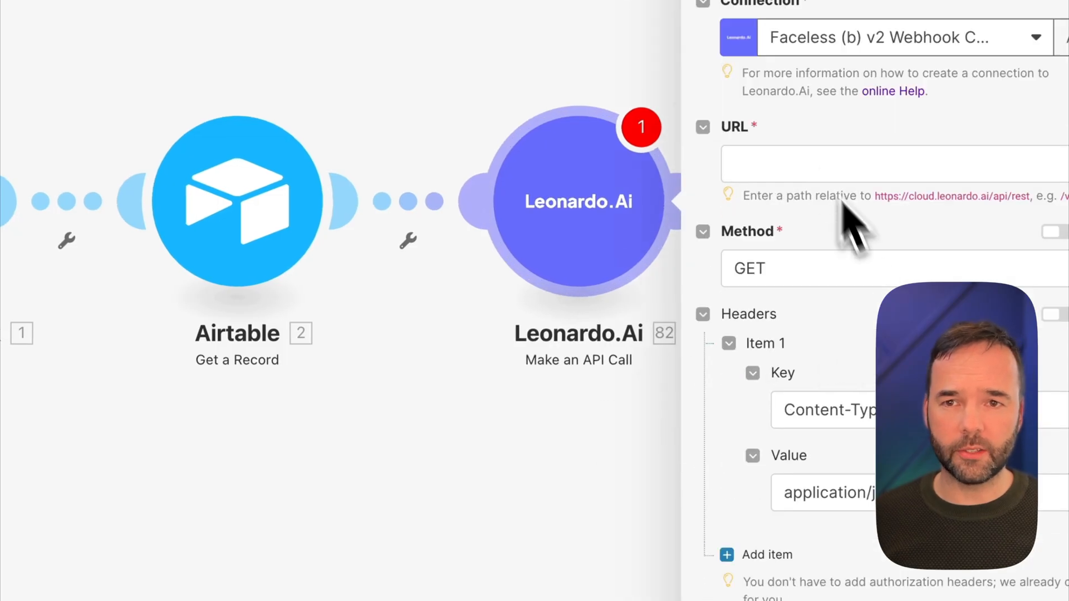
Set the Leonardo.Ai API call's URL to /v1/variations/nobg and its method to POST
{"action": "left_click", "coordinate": [819, 165]}
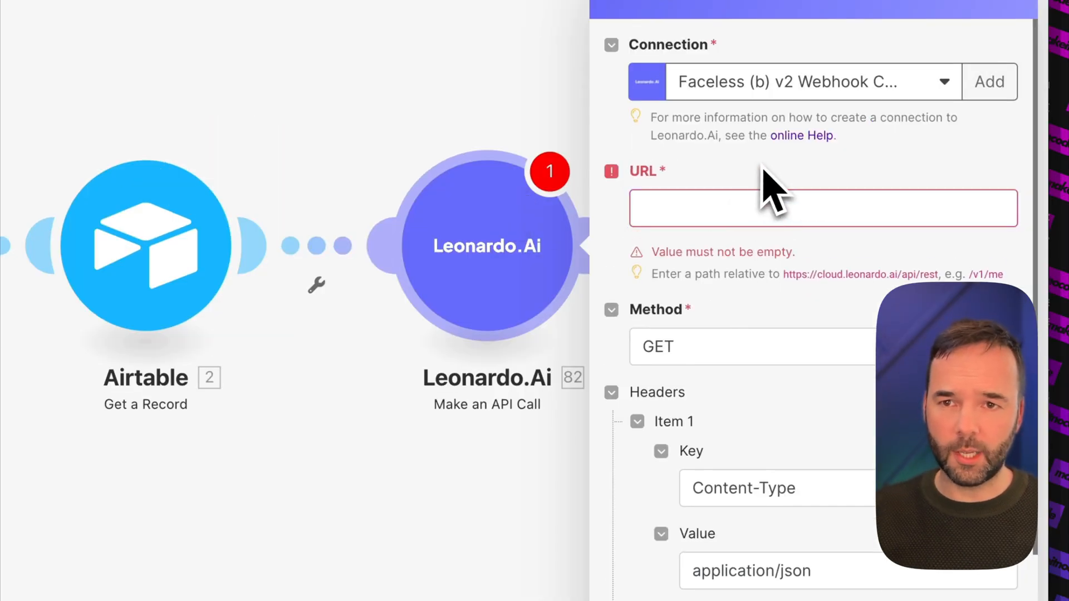
{"action": "left_click", "coordinate": [690, 209]}
{"action": "left_click", "coordinate": [764, 174]}
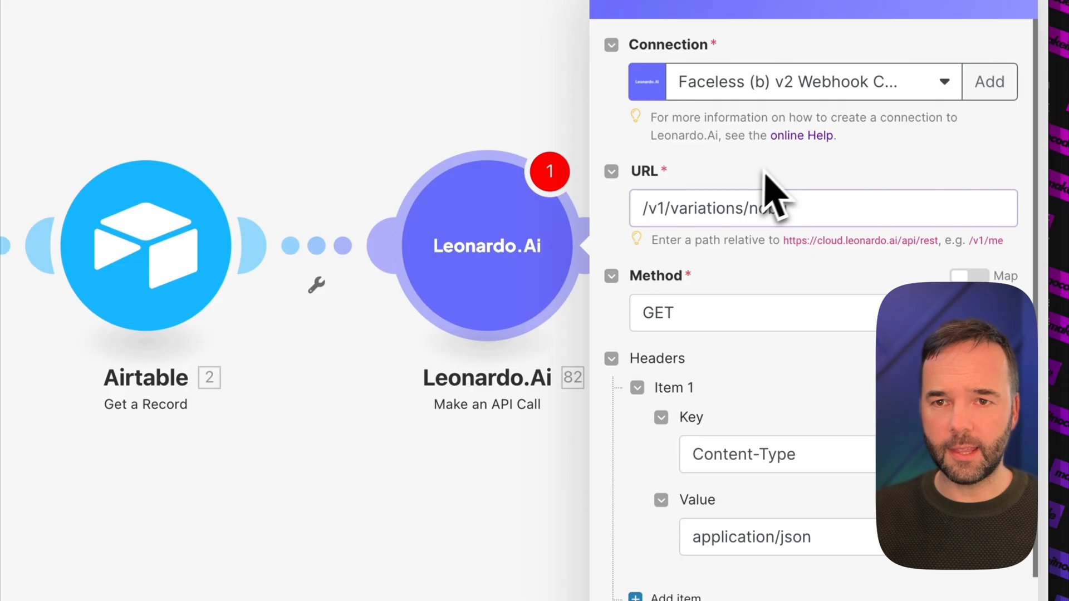
{"action": "double_click", "coordinate": [656, 212]}
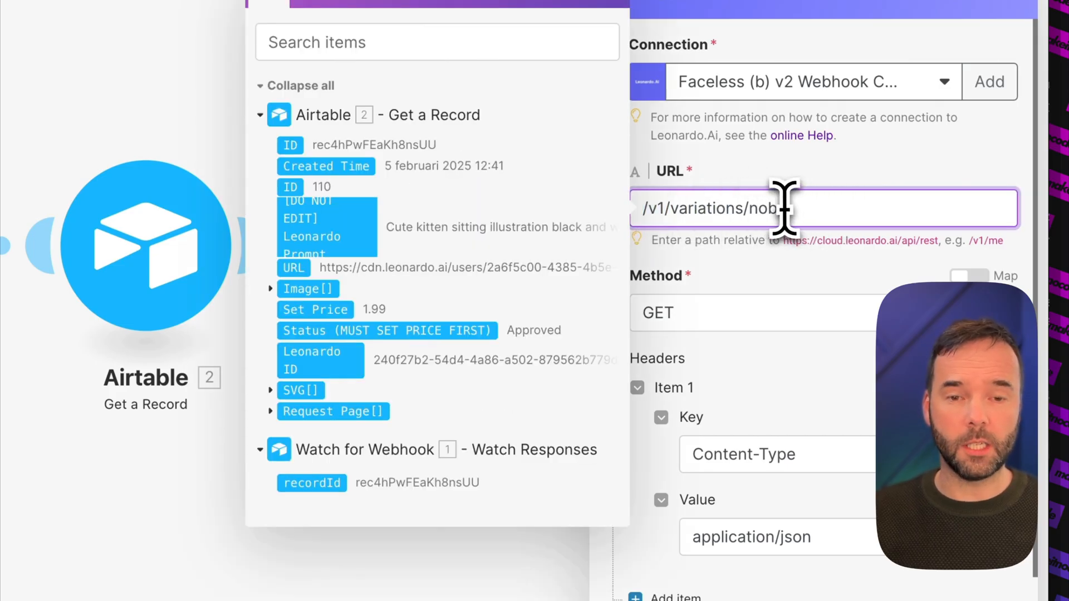
{"action": "left_click", "coordinate": [857, 174]}
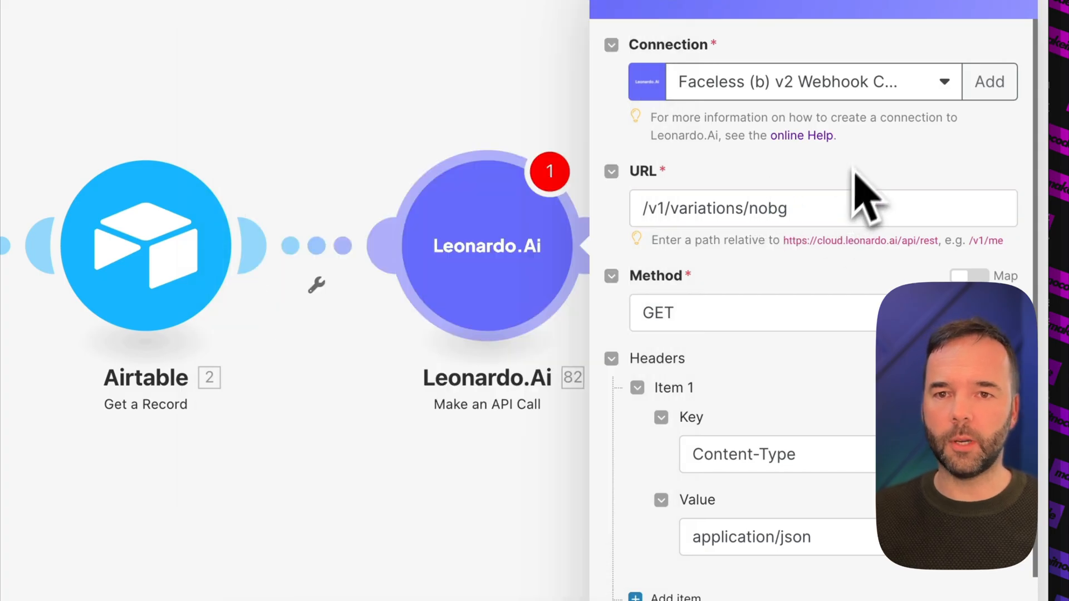
{"action": "left_click", "coordinate": [735, 323]}
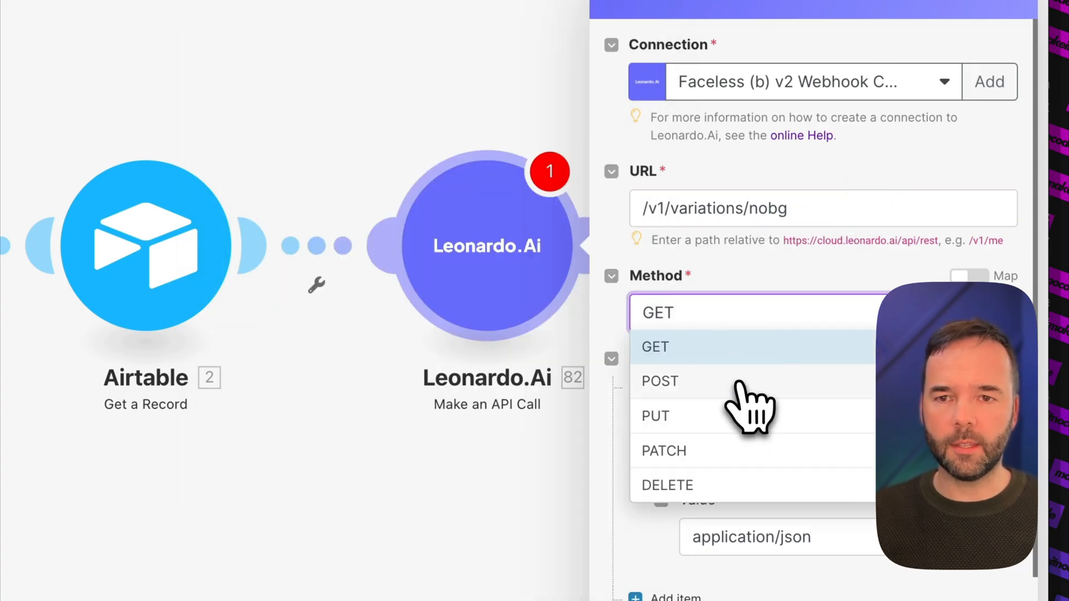
{"action": "left_click", "coordinate": [740, 383]}
Add a query string item to the API call with the key id and the Airtable record's Leonardo ID as its value
{"action": "scroll", "coordinate": [748, 390], "scroll_direction": "down", "scroll_amount": 2}
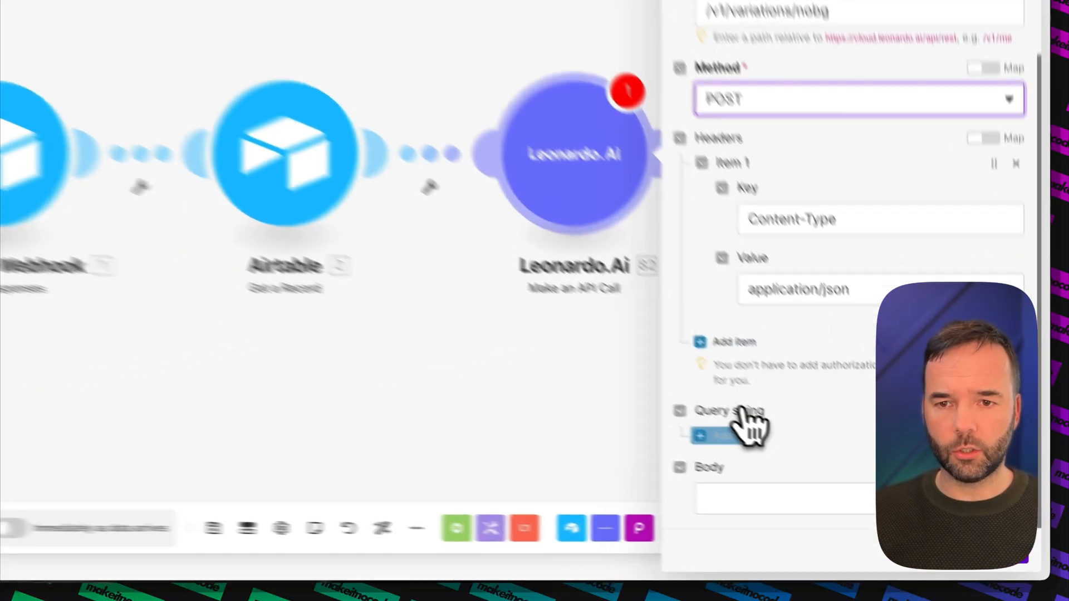
{"action": "left_click", "coordinate": [685, 577]}
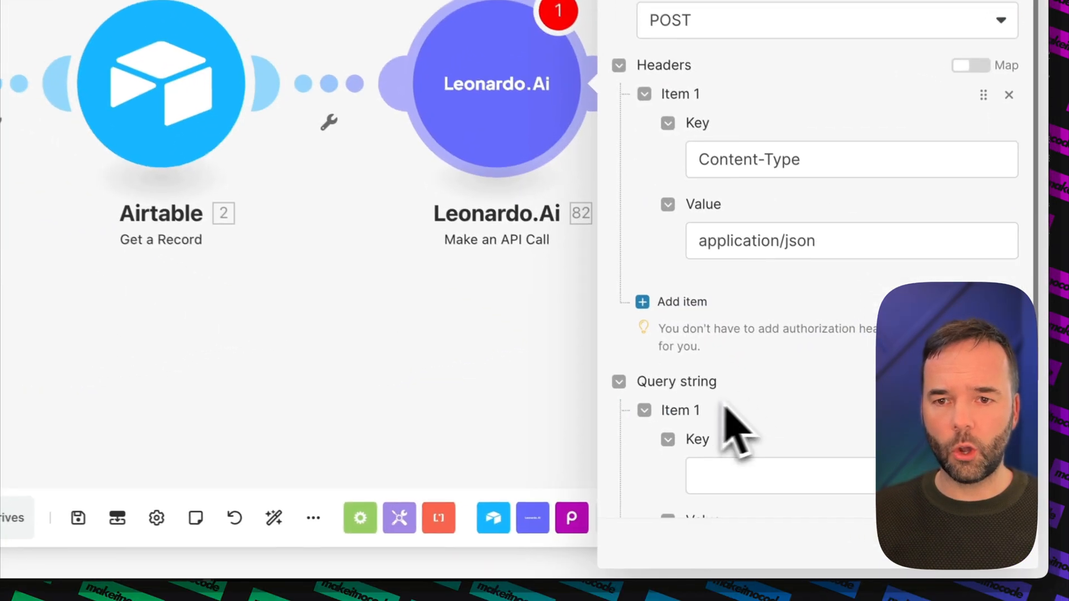
{"action": "scroll", "coordinate": [747, 412], "scroll_direction": "down", "scroll_amount": 2}
{"action": "left_click", "coordinate": [713, 370]}
{"action": "type", "text": "id"}
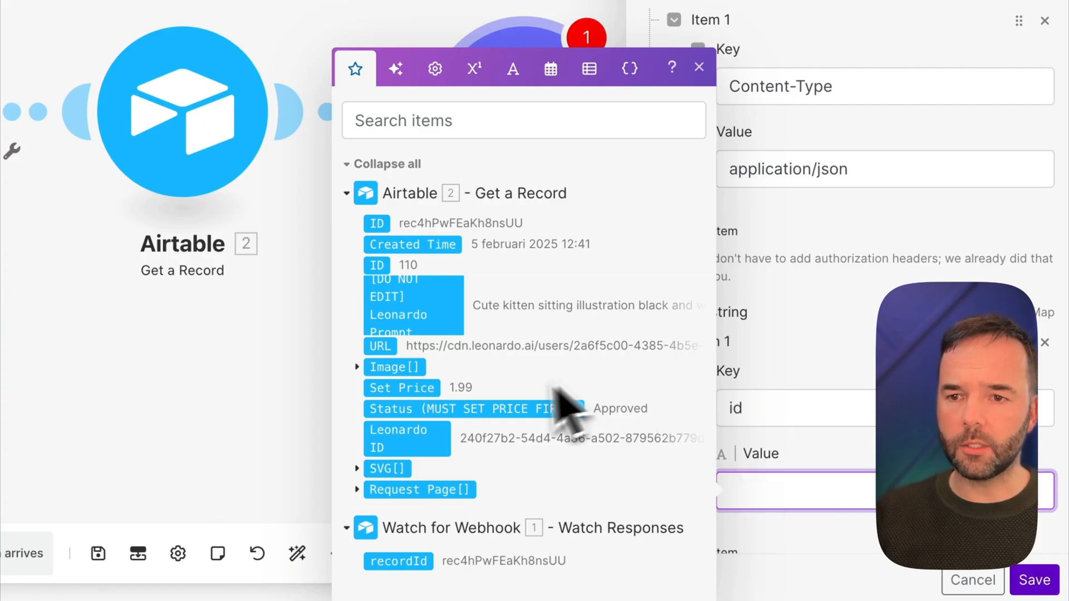
{"action": "left_click", "coordinate": [393, 442]}
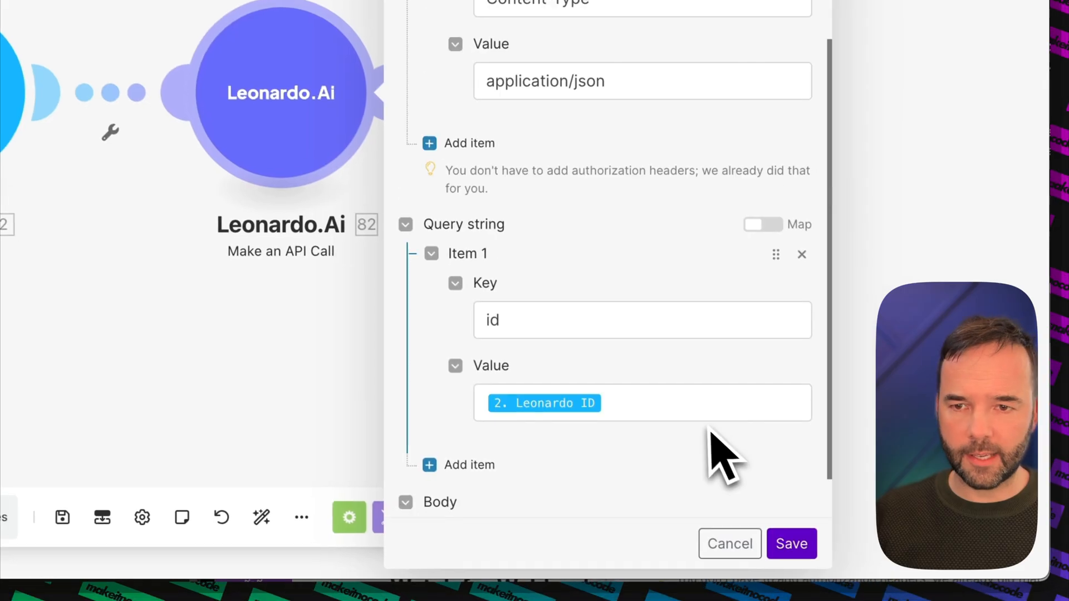
Check the base, table and record ID set in the Airtable Get a Record module, then close its settings
{"action": "scroll", "coordinate": [710, 429], "scroll_direction": "down", "scroll_amount": 2}
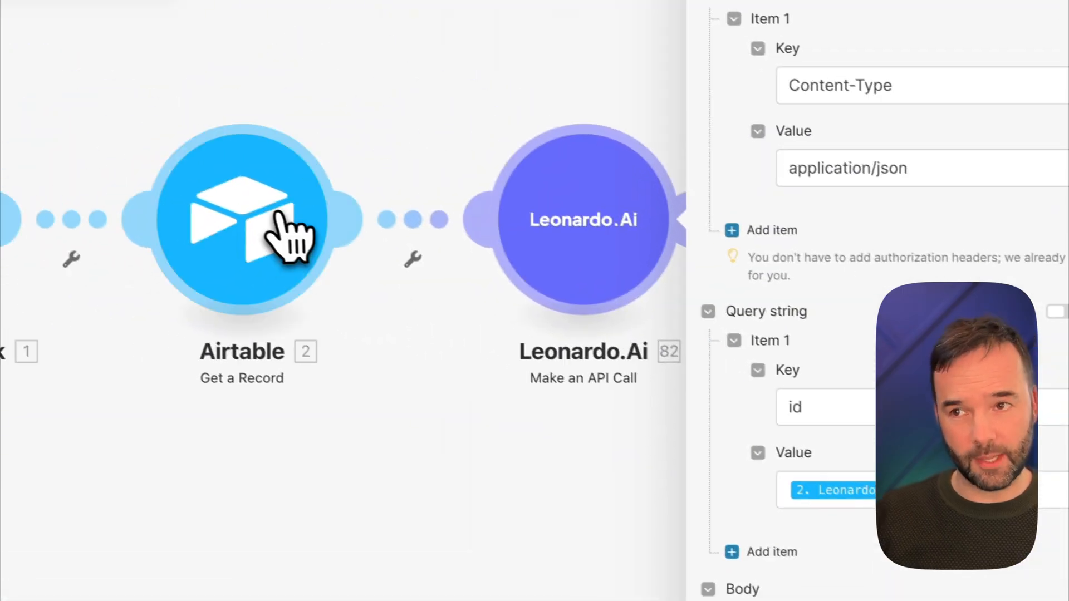
{"action": "left_click", "coordinate": [287, 222]}
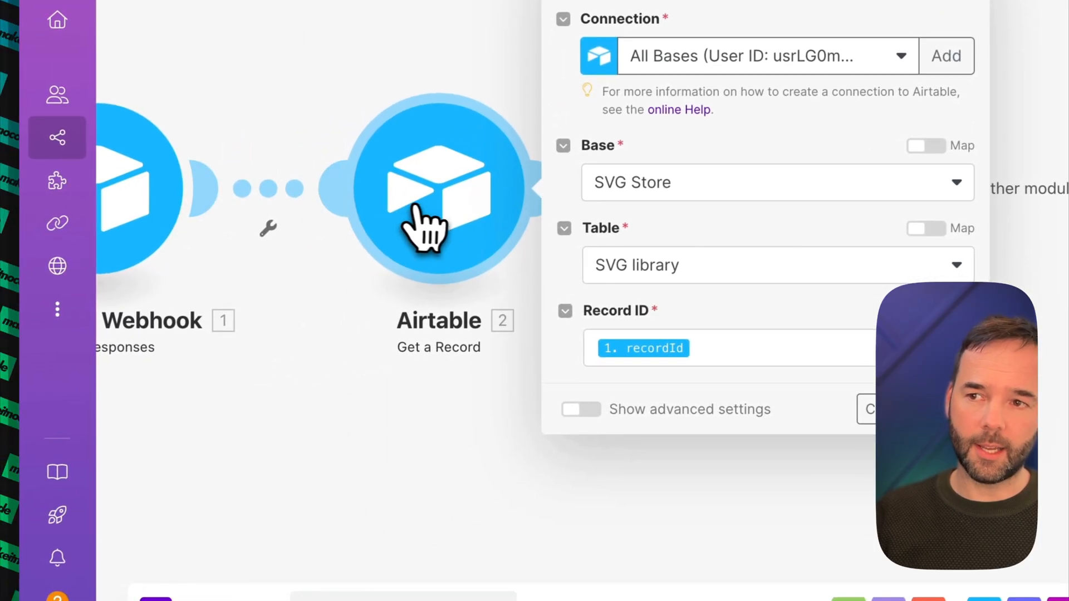
{"action": "left_click", "coordinate": [490, 407]}
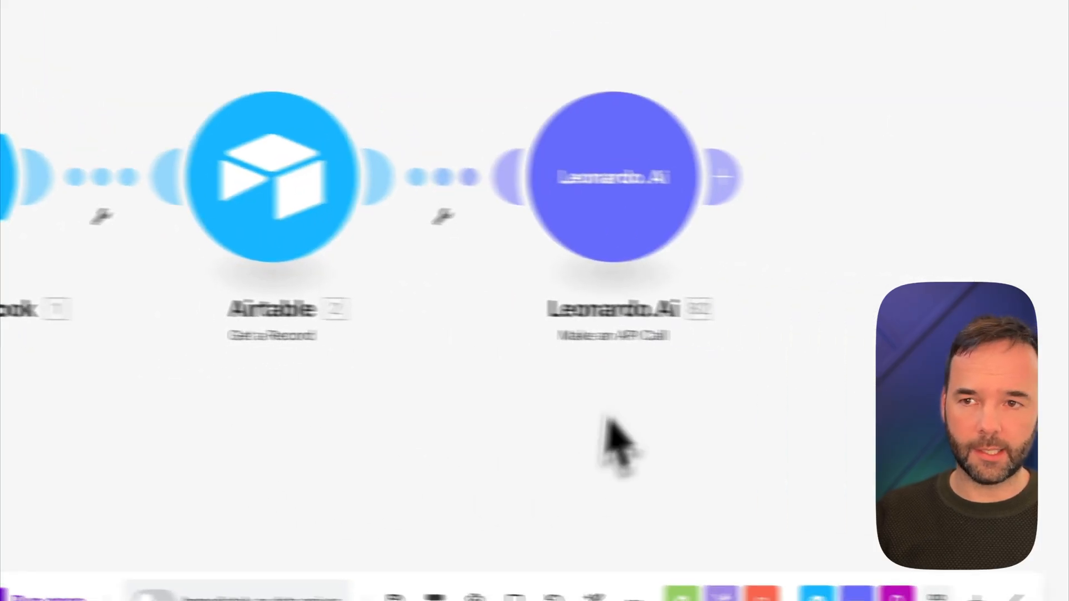
Add a Tools Sleep module after the Leonardo.Ai API call with a delay of 20 seconds
{"action": "left_click", "coordinate": [581, 225]}
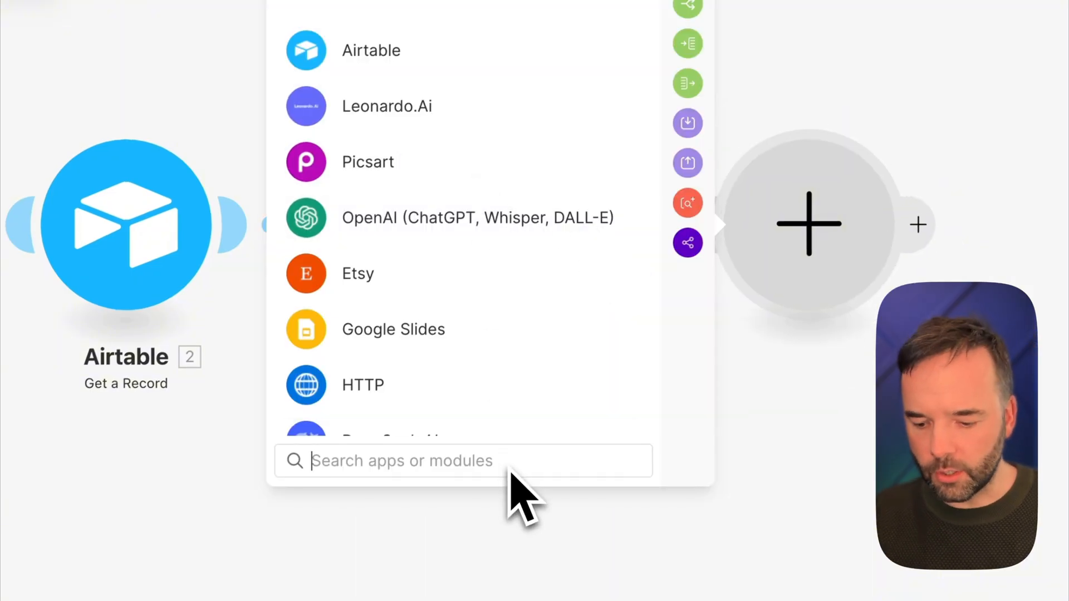
{"action": "type", "text": "sleep"}
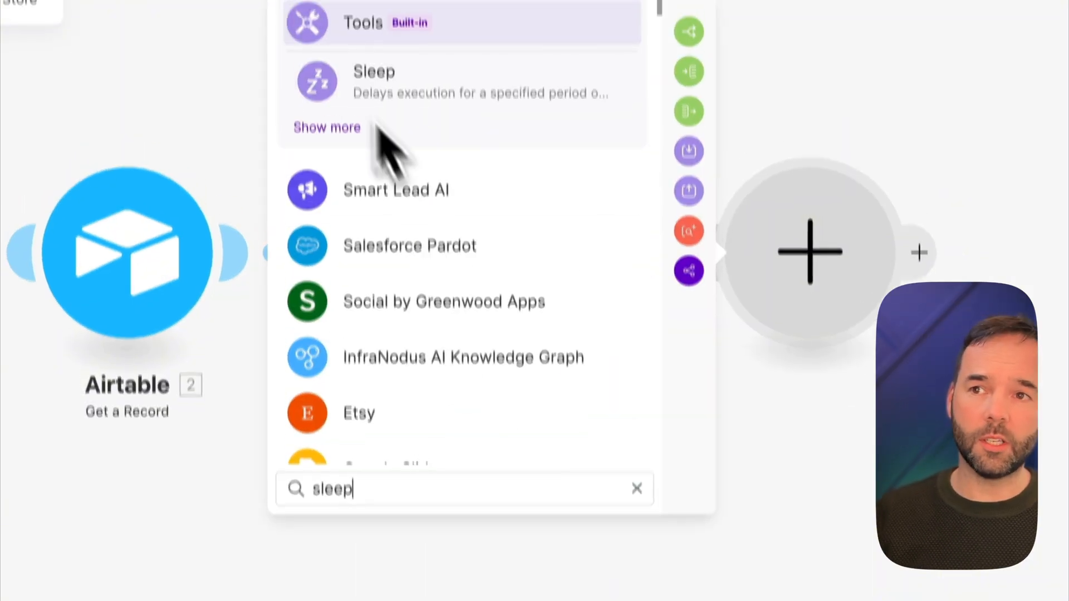
{"action": "left_click", "coordinate": [393, 54]}
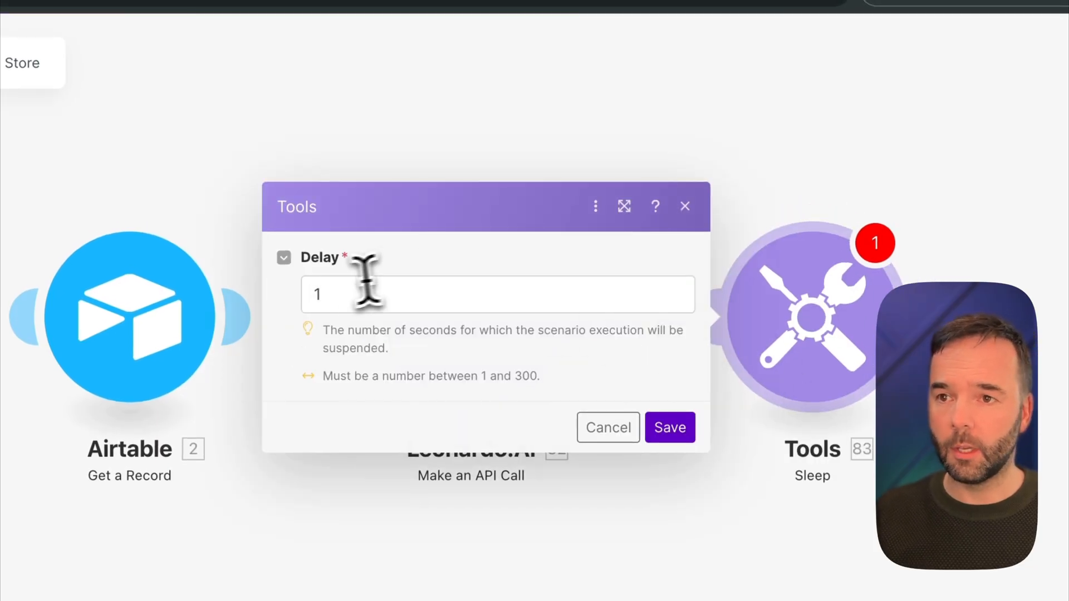
{"action": "left_click_drag", "start_coordinate": [367, 294], "coordinate": [268, 278]}
{"action": "type", "text": "20"}
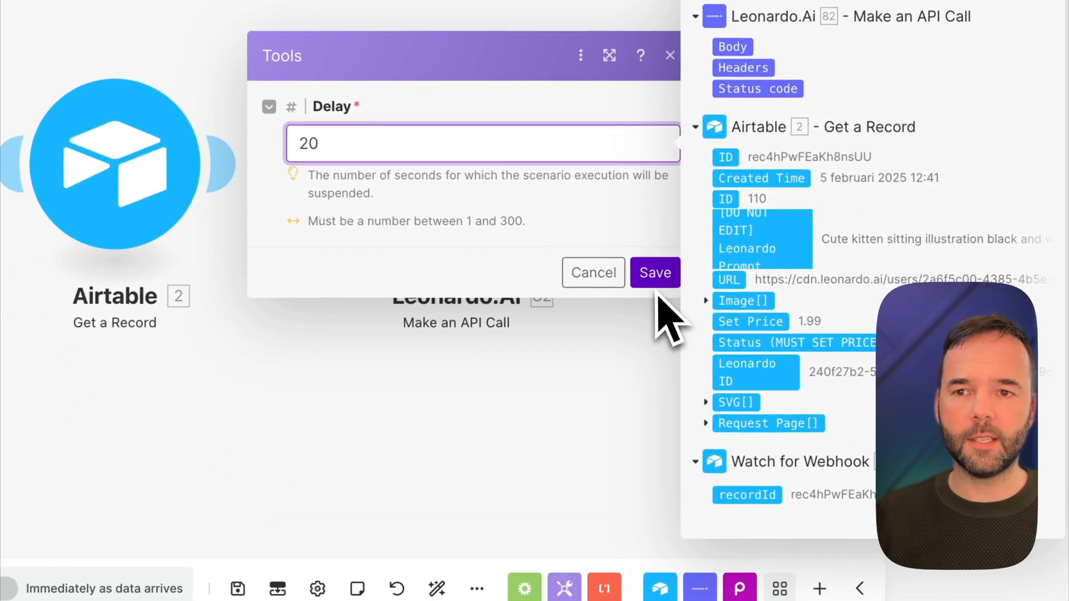
{"action": "left_click", "coordinate": [699, 313]}
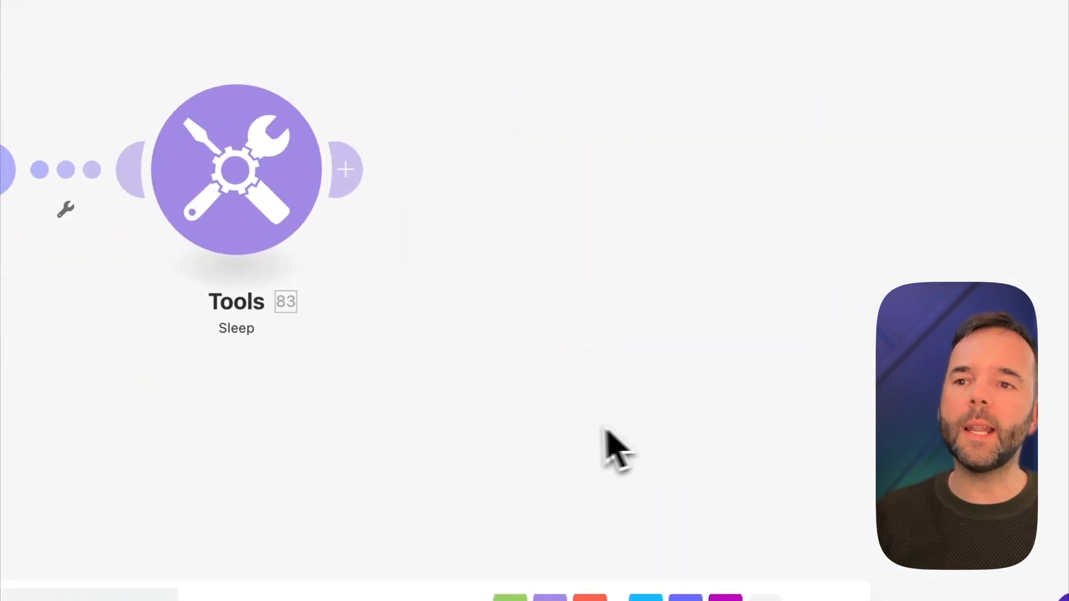
Add a second Leonardo.Ai Make an API Call module after the Sleep module
{"action": "left_click_drag", "start_coordinate": [606, 429], "coordinate": [566, 418]}
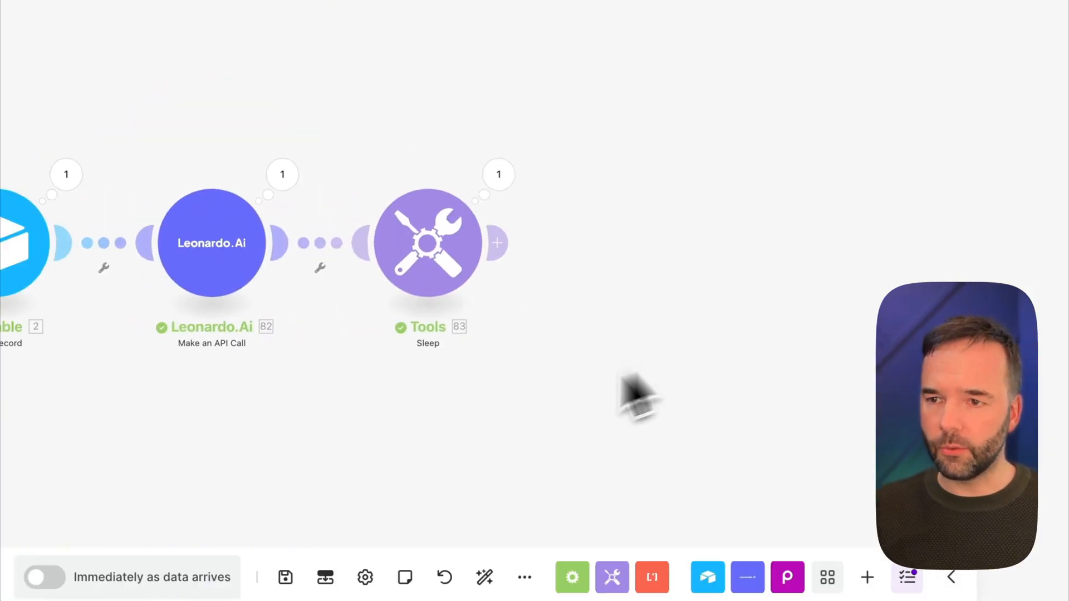
{"action": "left_click_drag", "start_coordinate": [627, 378], "coordinate": [317, 379]}
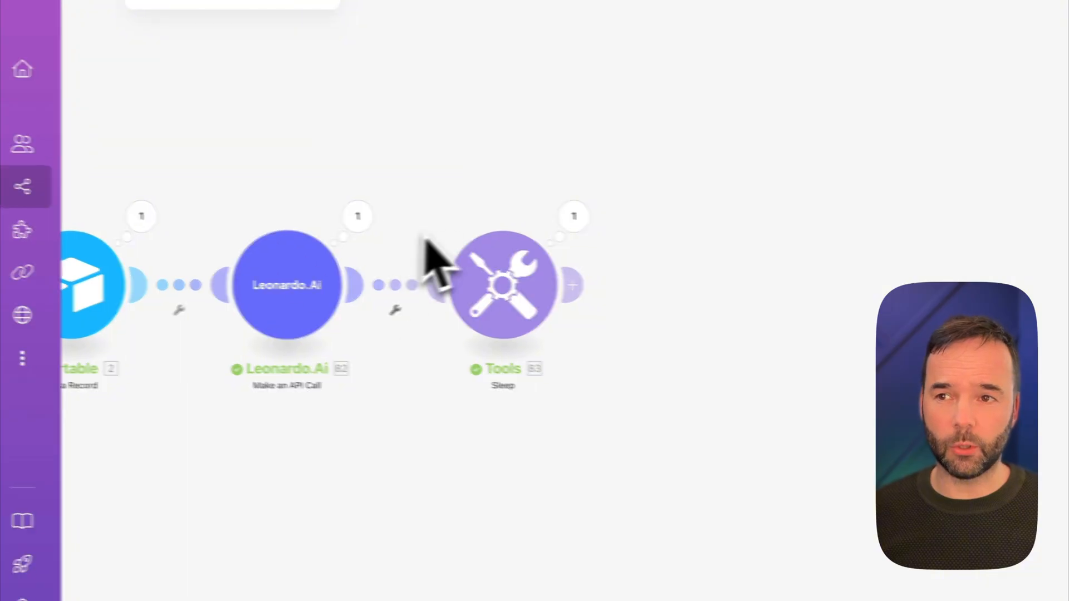
{"action": "left_click", "coordinate": [580, 285]}
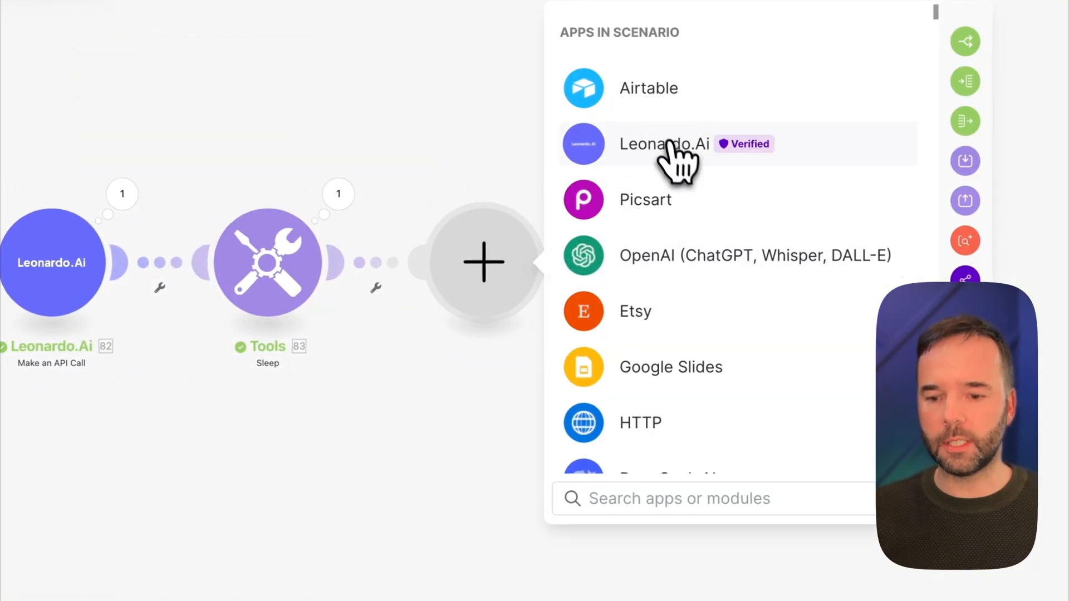
{"action": "left_click", "coordinate": [678, 161]}
{"action": "type", "text": "ap"}
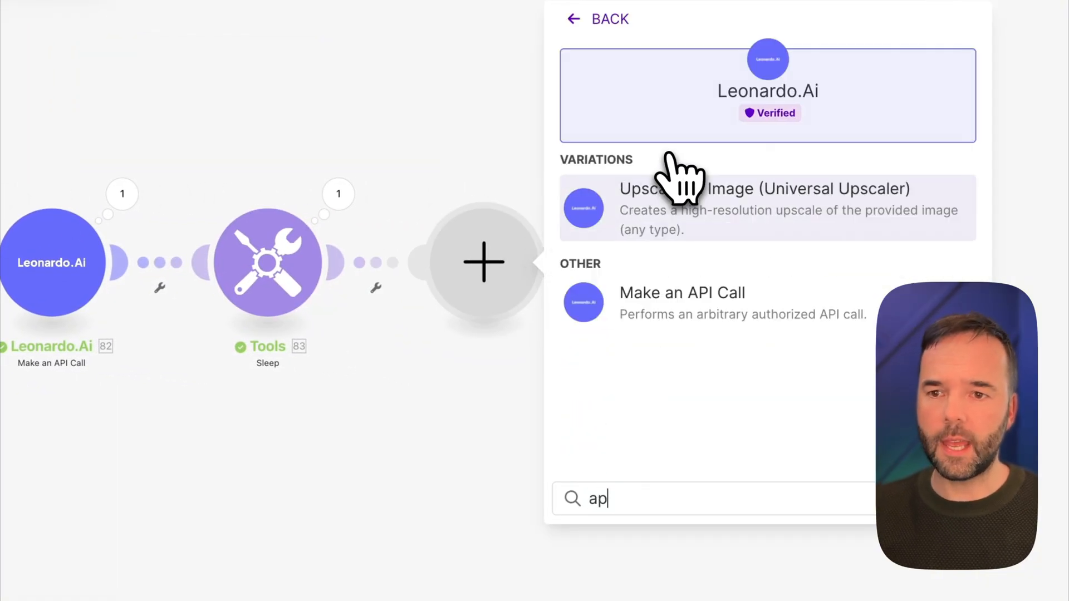
{"action": "left_click", "coordinate": [719, 295]}
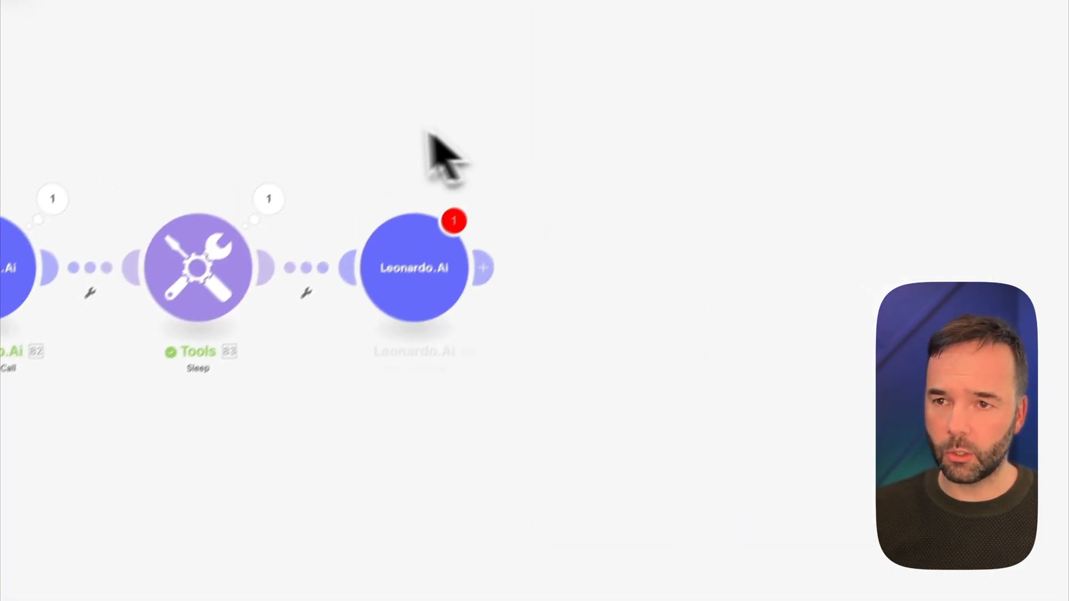
Set the second Leonardo.Ai API call's URL to the placeholder xxx and save the module
{"action": "left_click", "coordinate": [614, 204]}
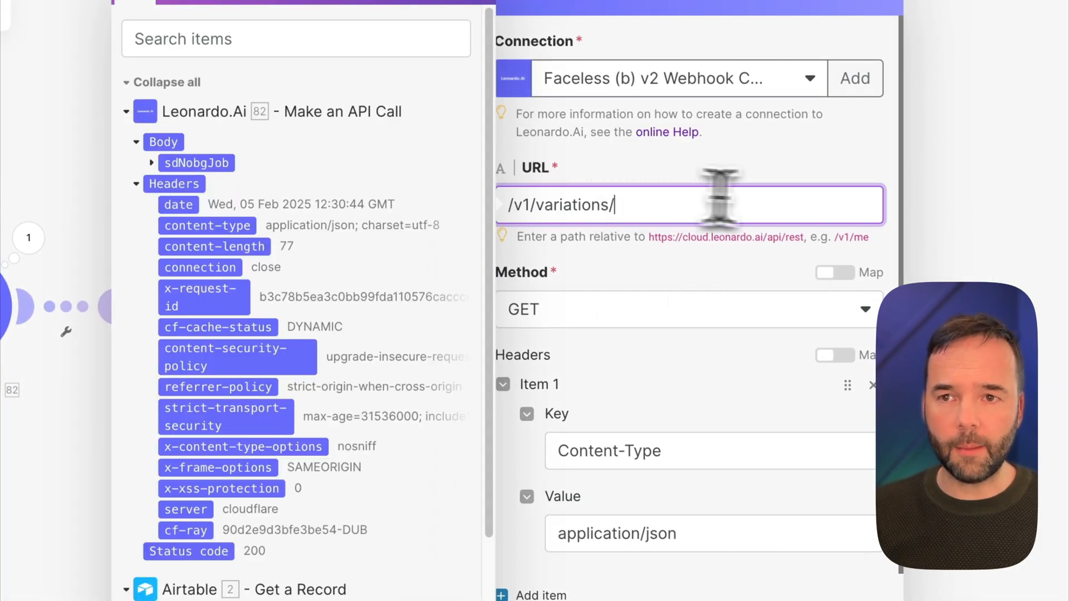
{"action": "left_click", "coordinate": [693, 179]}
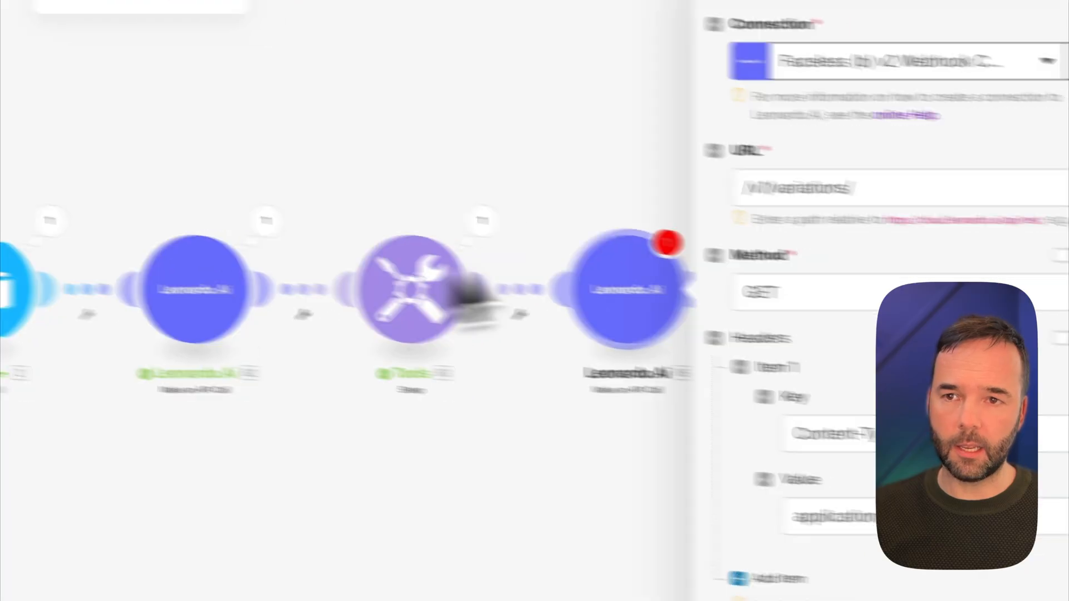
{"action": "left_click", "coordinate": [959, 187]}
{"action": "key", "text": "super+a"}
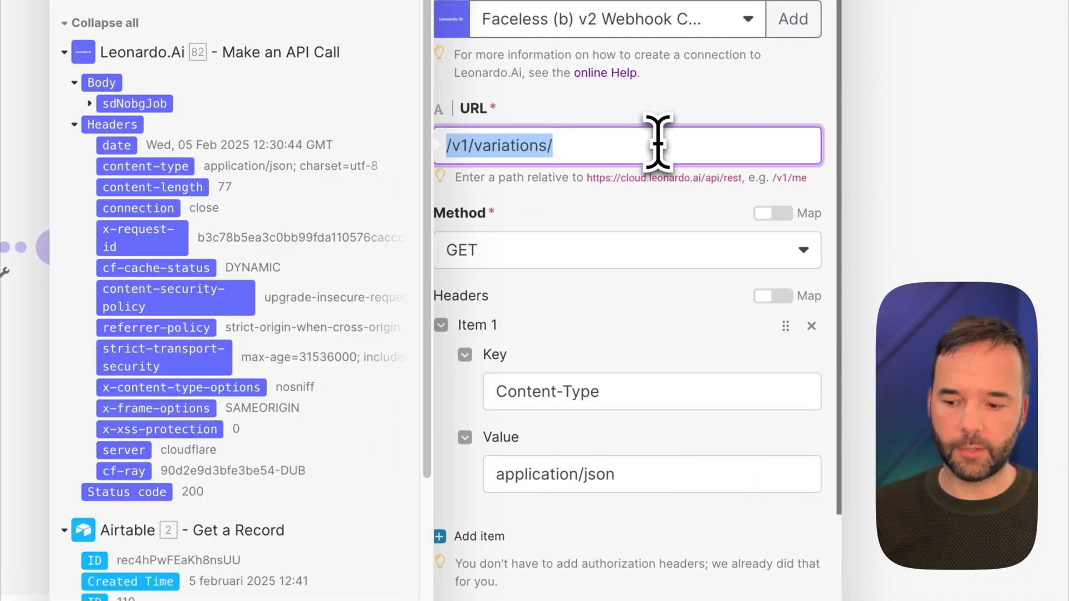
{"action": "type", "text": "xxx"}
{"action": "left_click", "coordinate": [617, 115]}
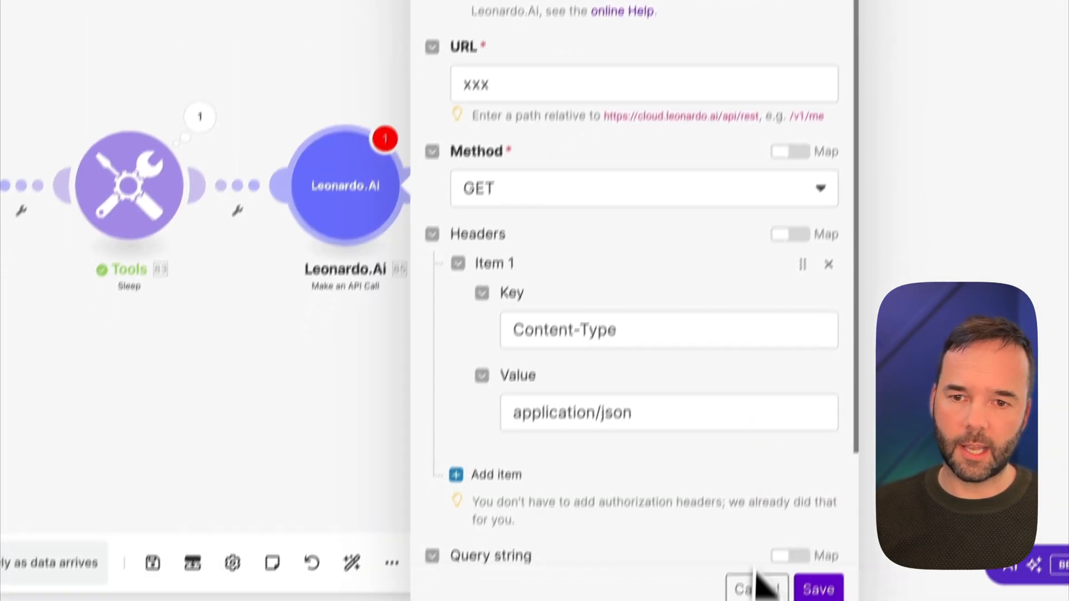
{"action": "left_click", "coordinate": [755, 583]}
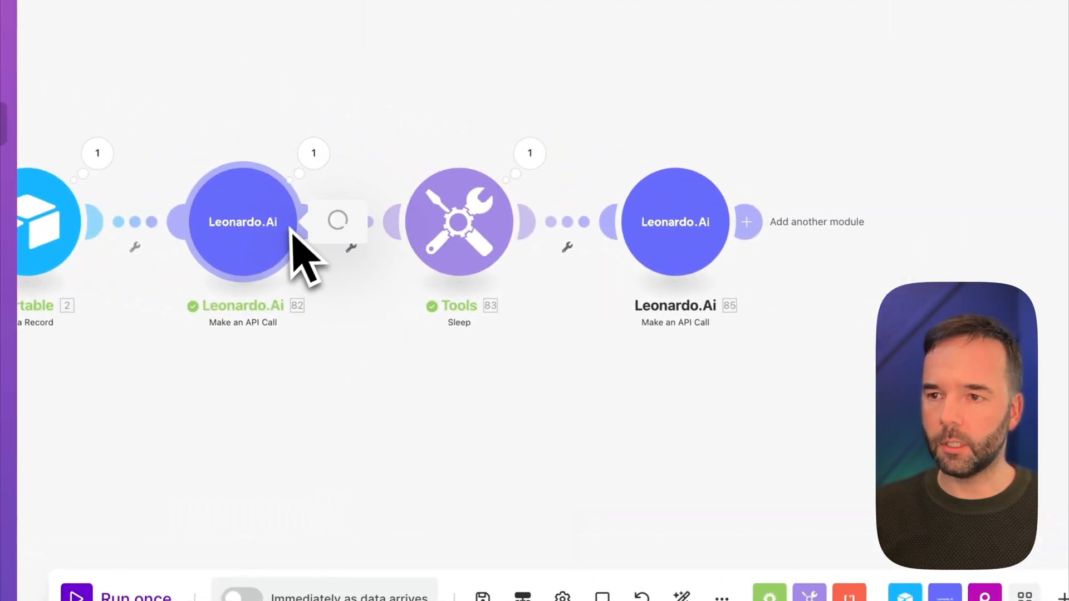
Copy the path /v1/variations/ from the first Leonardo.Ai API call and use it as the second call's URL
{"action": "left_click", "coordinate": [231, 228]}
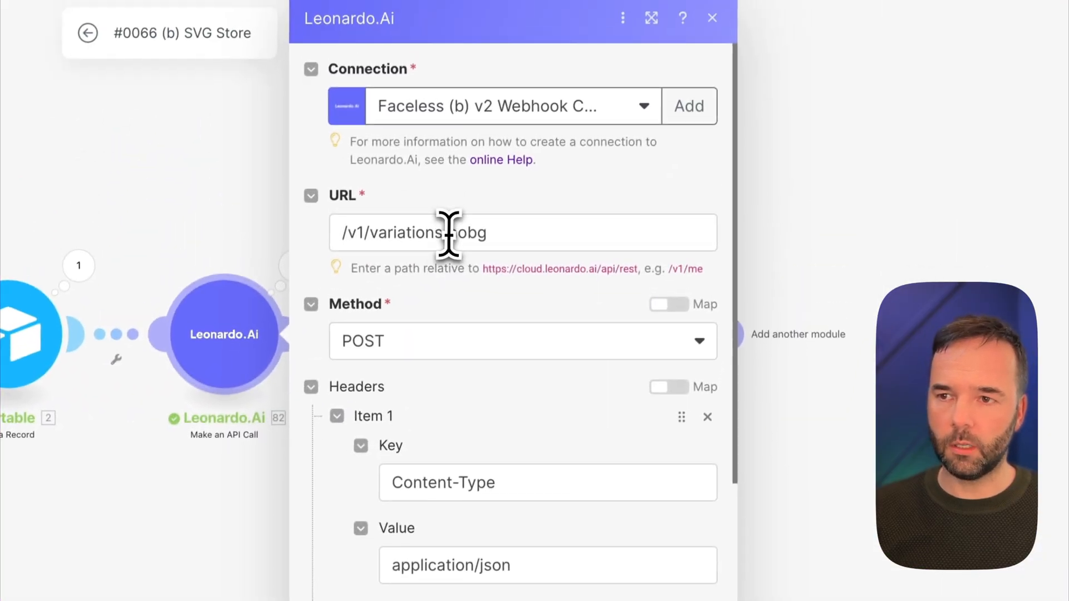
{"action": "left_click_drag", "start_coordinate": [467, 119], "coordinate": [349, 142]}
{"action": "key", "text": "ctrl+c"}
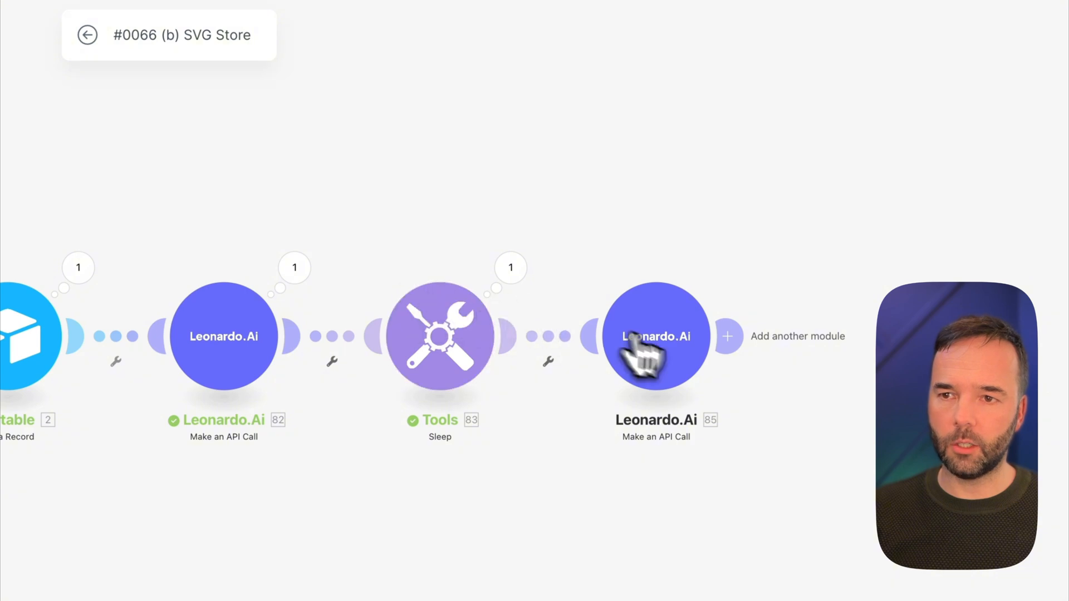
{"action": "left_click", "coordinate": [641, 356]}
{"action": "double_click", "coordinate": [835, 235]}
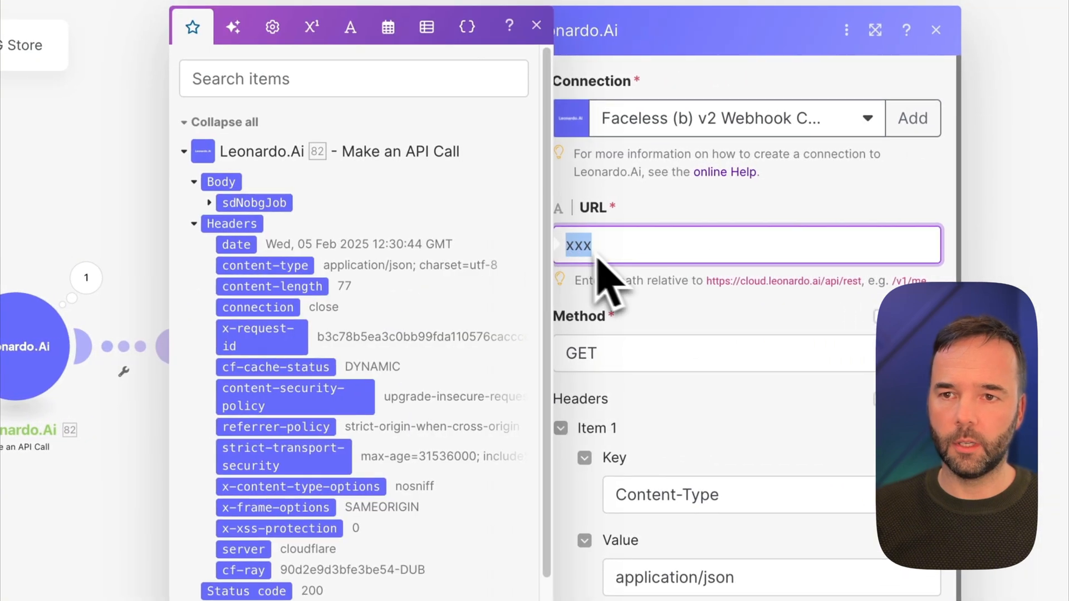
{"action": "key", "text": "ctrl+v"}
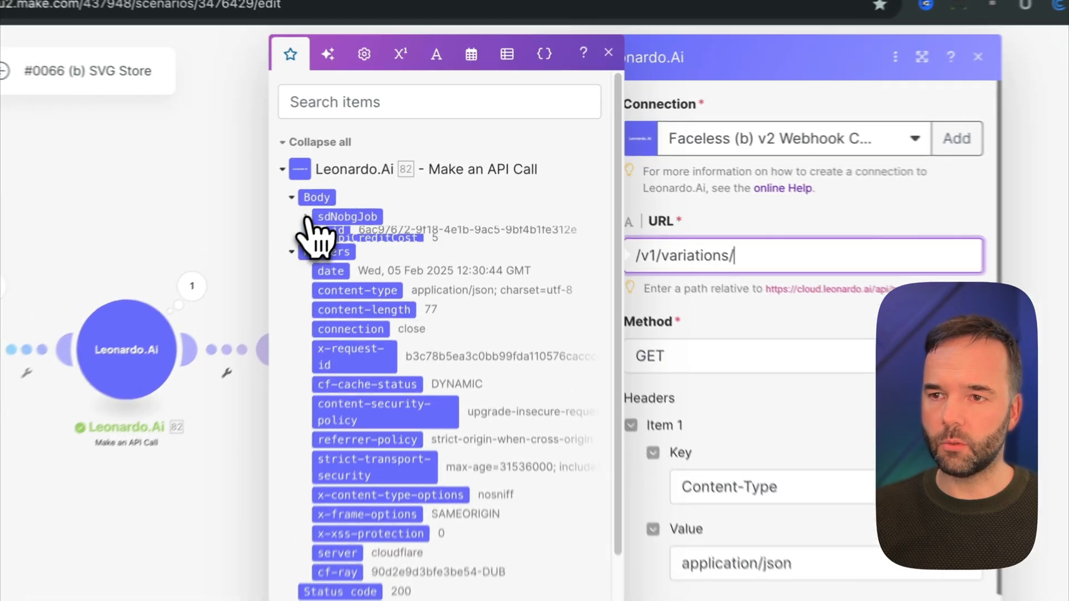
Append the first API call's sdNobgJob id to the second call's URL and set its method to POST
{"action": "left_click", "coordinate": [352, 188]}
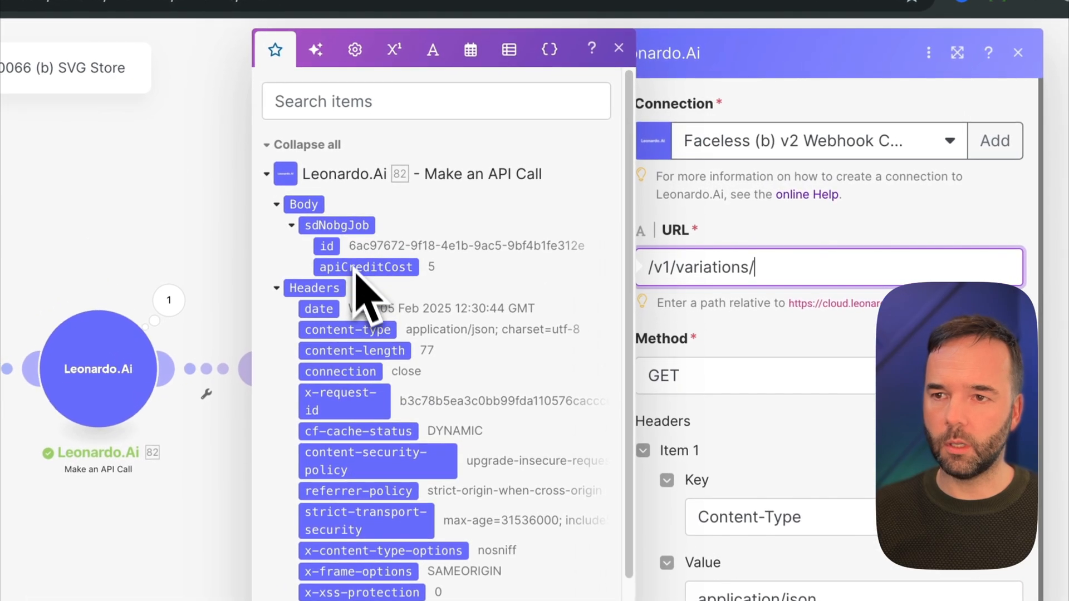
{"action": "left_click", "coordinate": [379, 205]}
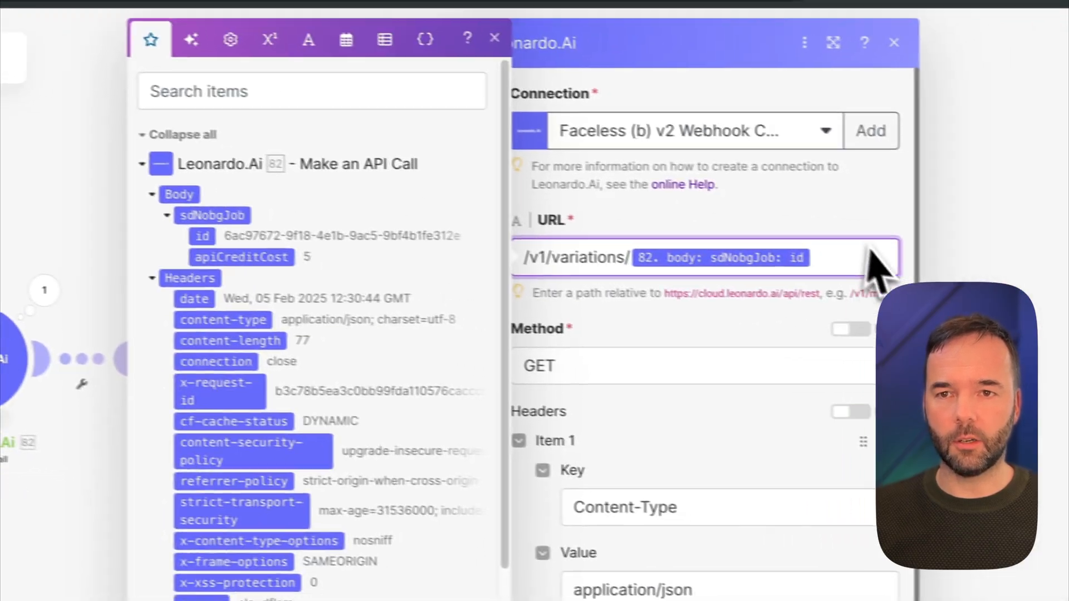
{"action": "left_click", "coordinate": [1003, 246]}
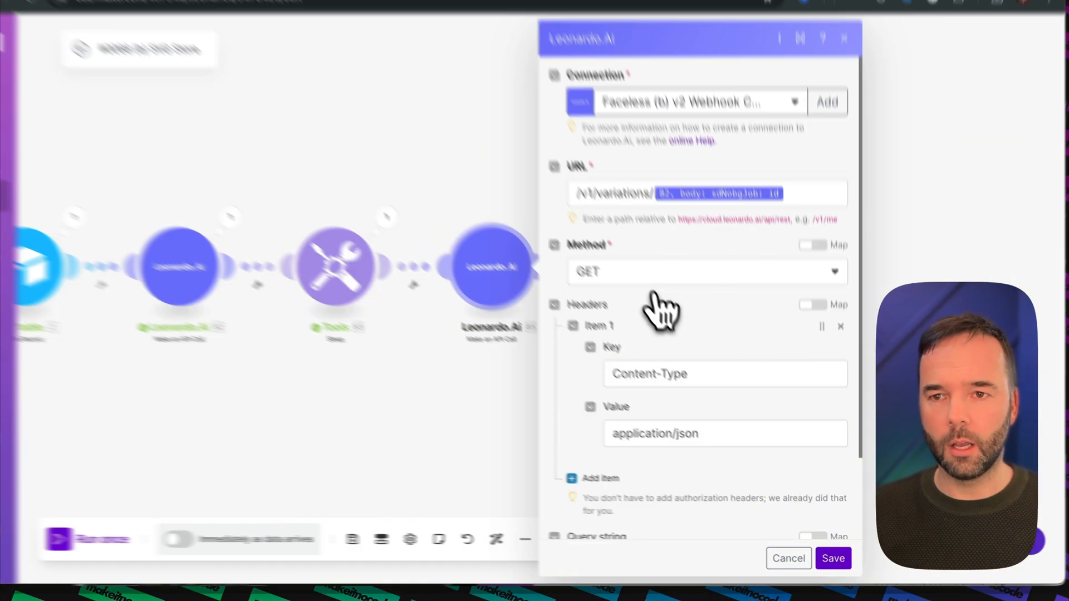
{"action": "left_click", "coordinate": [660, 299]}
{"action": "left_click", "coordinate": [639, 338]}
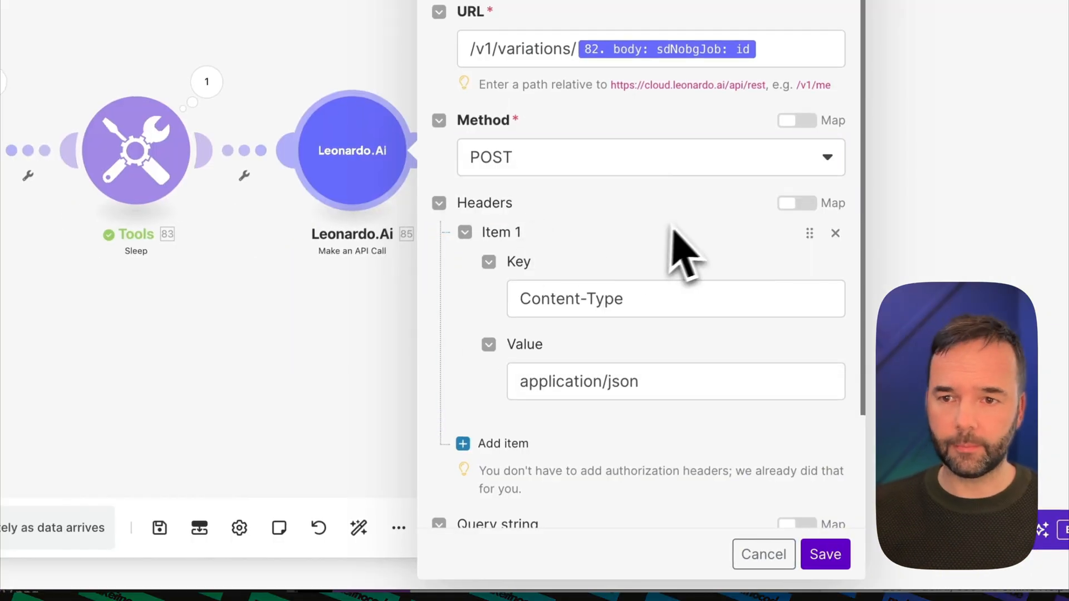
{"action": "scroll", "coordinate": [685, 258], "scroll_direction": "down", "scroll_amount": 3}
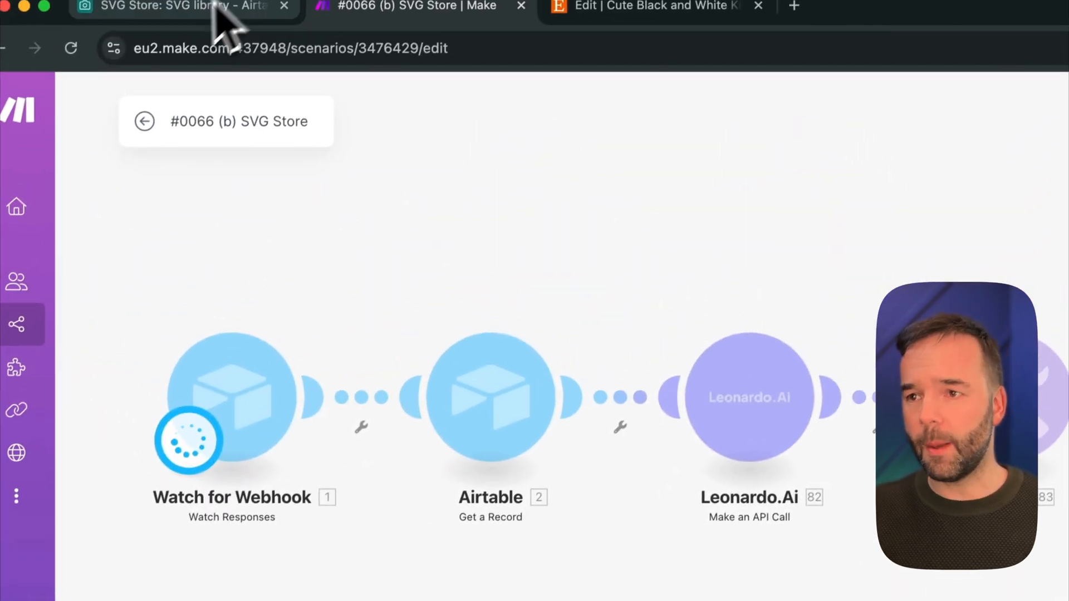
Switch to the Airtable SVG library and set the status of record 112 to Approved
{"action": "left_click", "coordinate": [217, 17]}
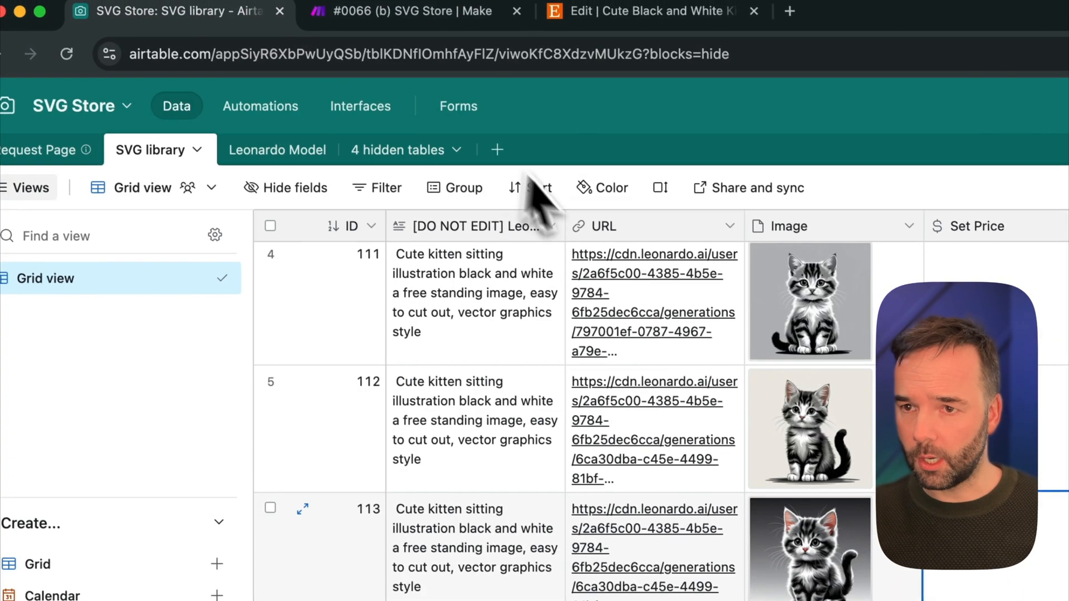
{"action": "left_click", "coordinate": [776, 418]}
{"action": "left_click", "coordinate": [724, 273]}
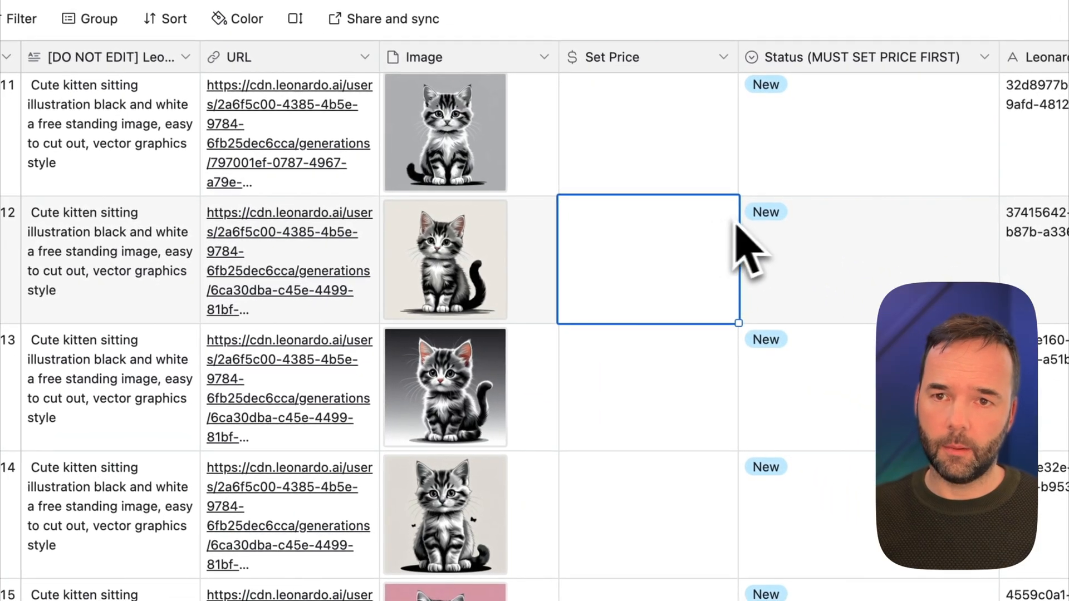
{"action": "left_click", "coordinate": [847, 246]}
{"action": "left_click", "coordinate": [971, 238]}
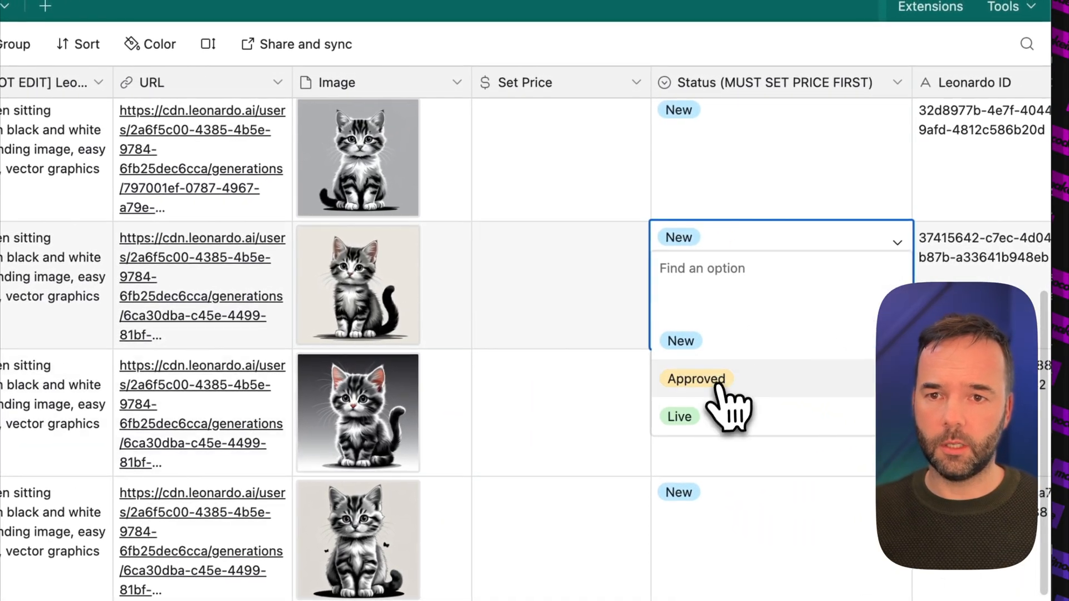
{"action": "left_click", "coordinate": [718, 381]}
Return to the Make scenario, activate it with the schedule set to Immediately, and follow the run across the modules
{"action": "left_click", "coordinate": [323, 8]}
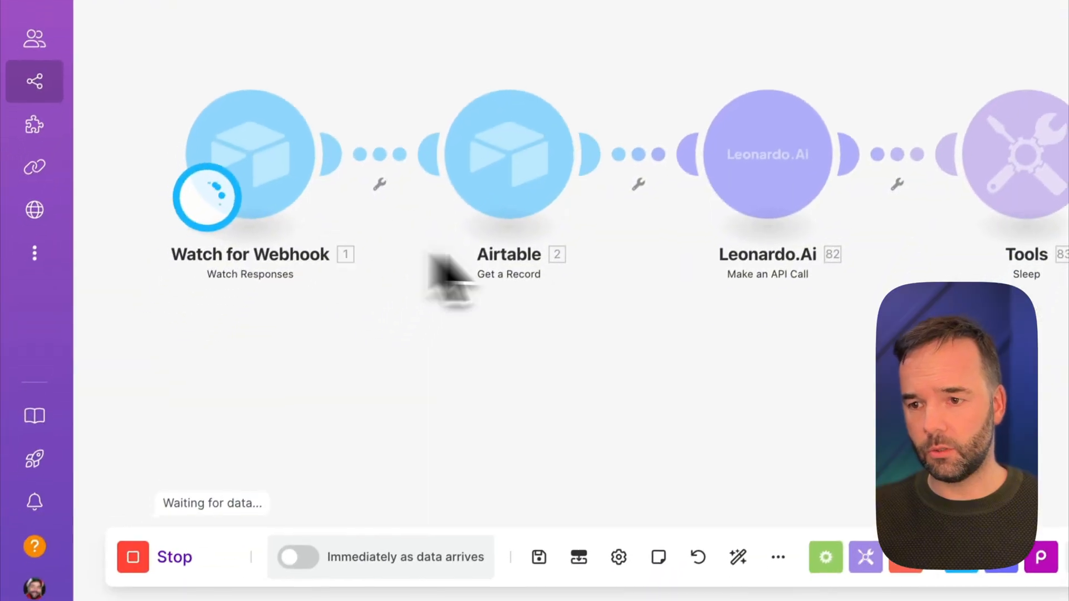
{"action": "left_click", "coordinate": [259, 531]}
{"action": "left_click", "coordinate": [352, 518]}
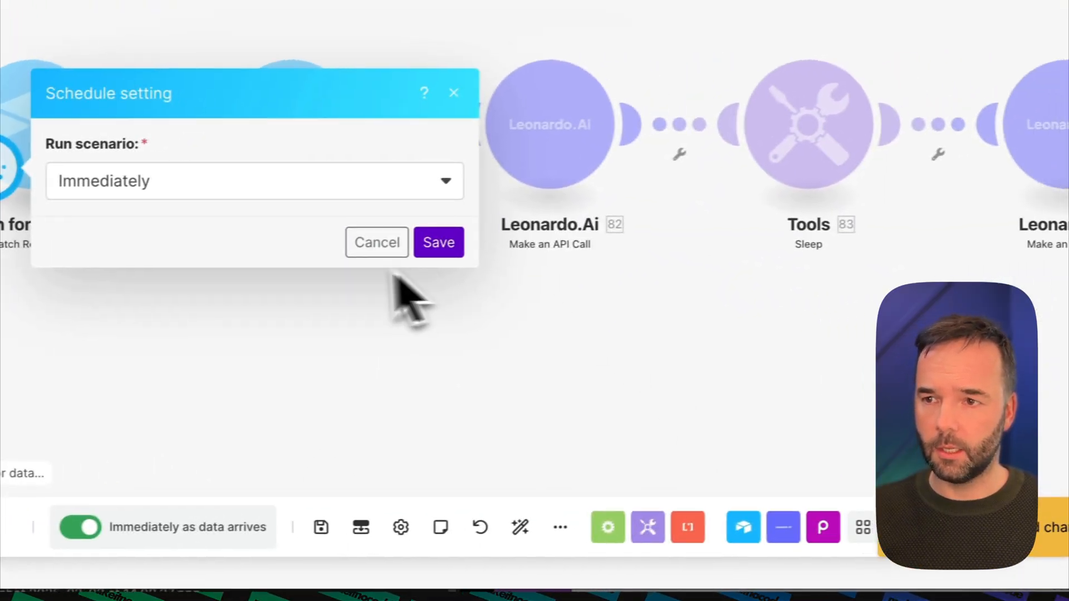
{"action": "left_click", "coordinate": [556, 234]}
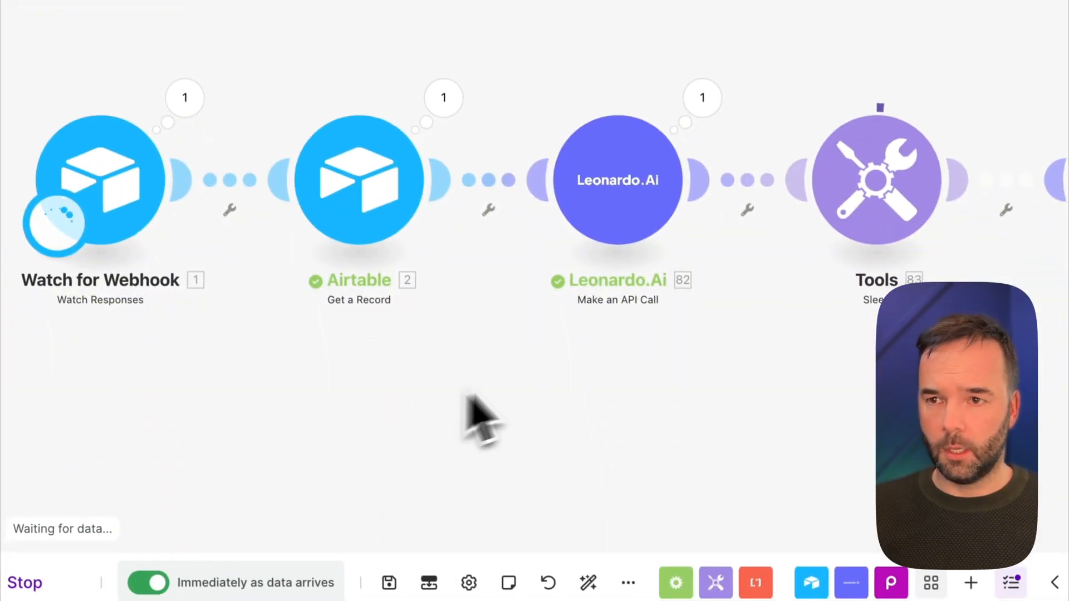
{"action": "scroll", "coordinate": [477, 439], "scroll_direction": "right", "scroll_amount": 3}
{"action": "scroll", "coordinate": [596, 457], "scroll_direction": "right", "scroll_amount": 3}
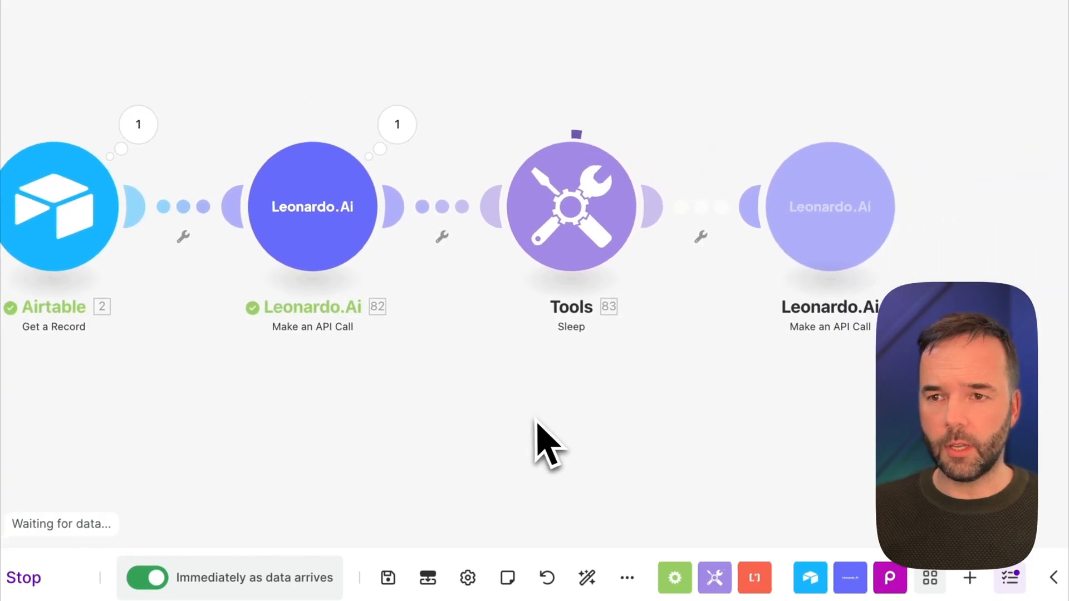
{"action": "scroll", "coordinate": [537, 429], "scroll_direction": "left", "scroll_amount": 5}
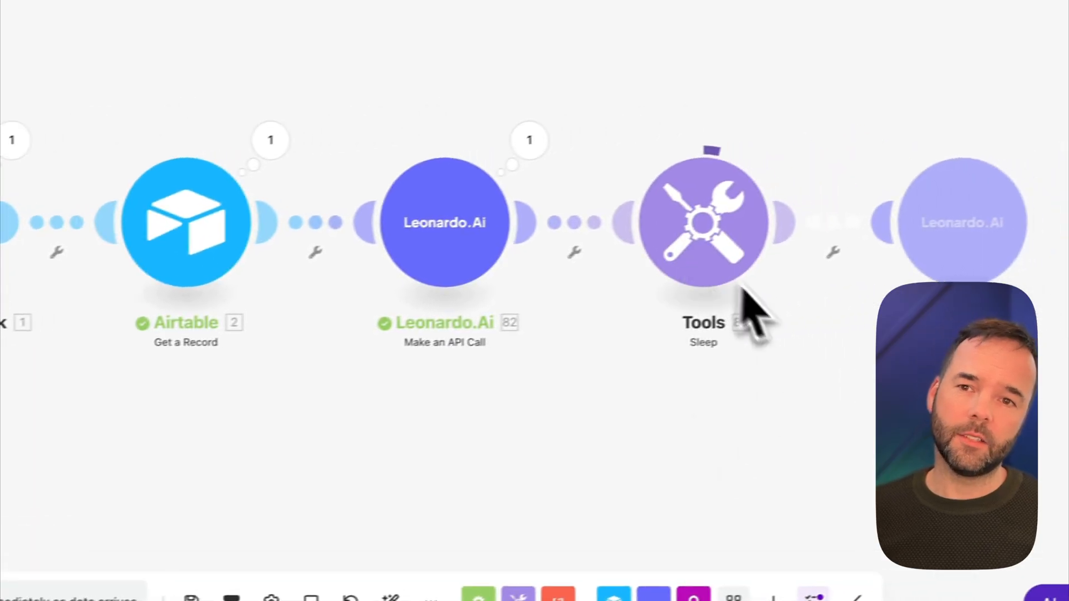
Add a Picsart Make an API Call module after the second Leonardo.Ai API call
{"action": "left_click_drag", "start_coordinate": [680, 415], "coordinate": [183, 394]}
{"action": "left_click_drag", "start_coordinate": [693, 389], "coordinate": [582, 388]}
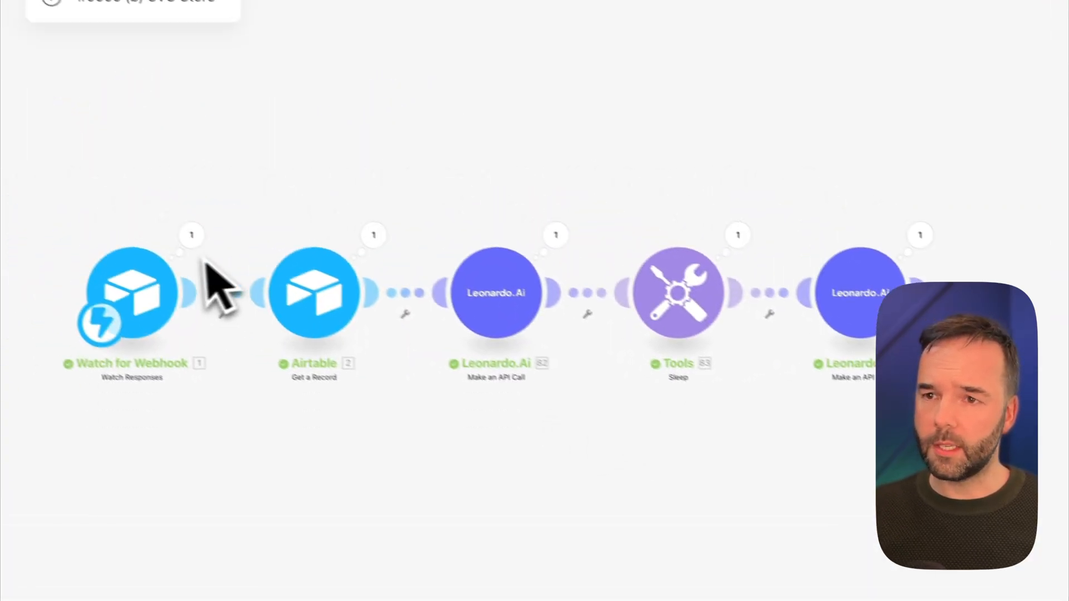
{"action": "left_click_drag", "start_coordinate": [780, 398], "coordinate": [432, 480]}
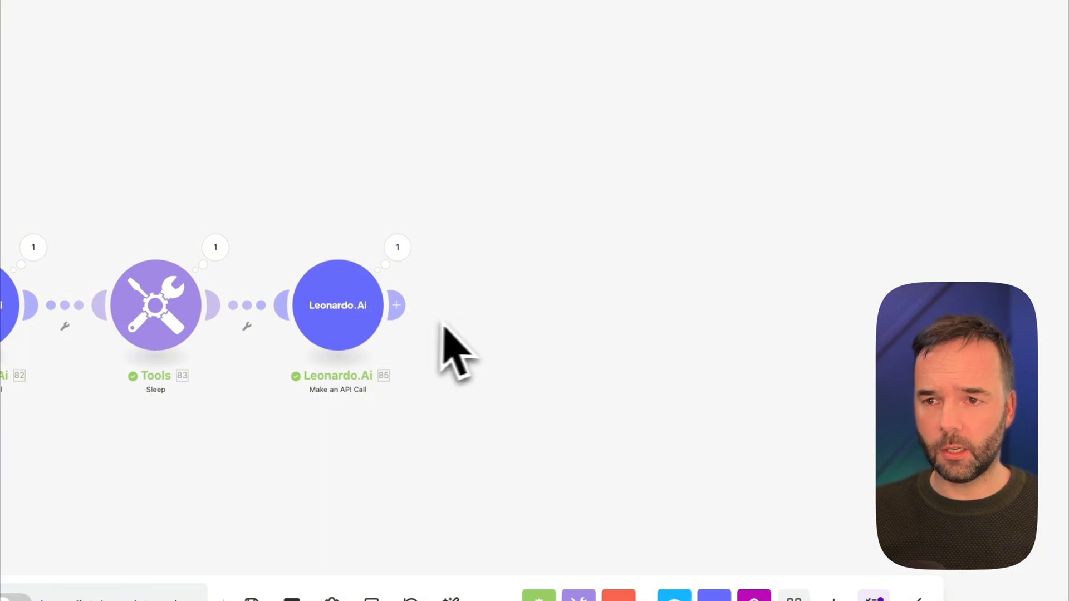
{"action": "left_click", "coordinate": [397, 306]}
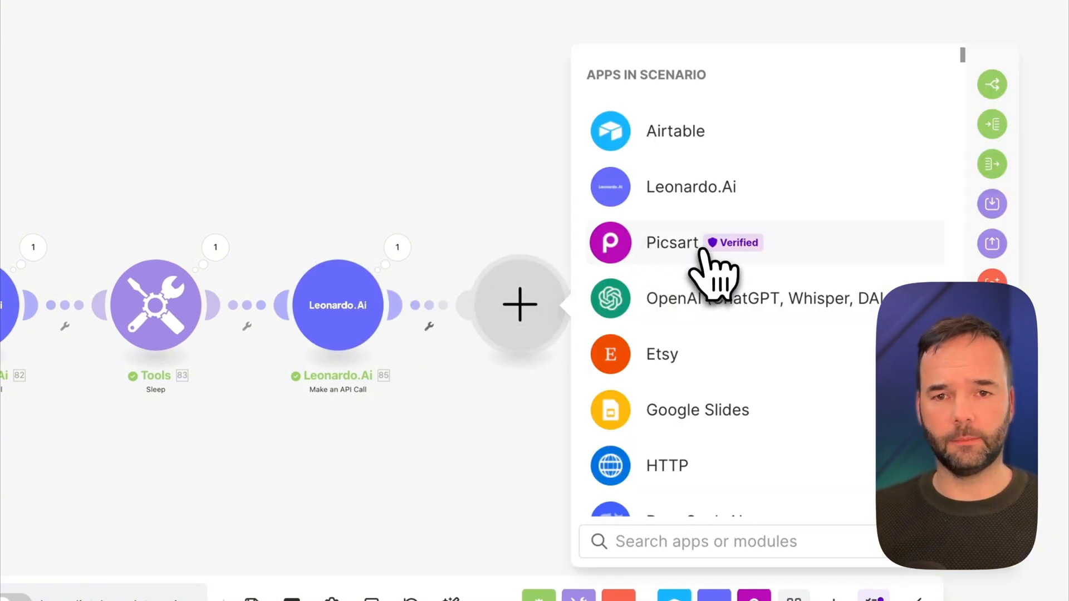
{"action": "left_click", "coordinate": [672, 245]}
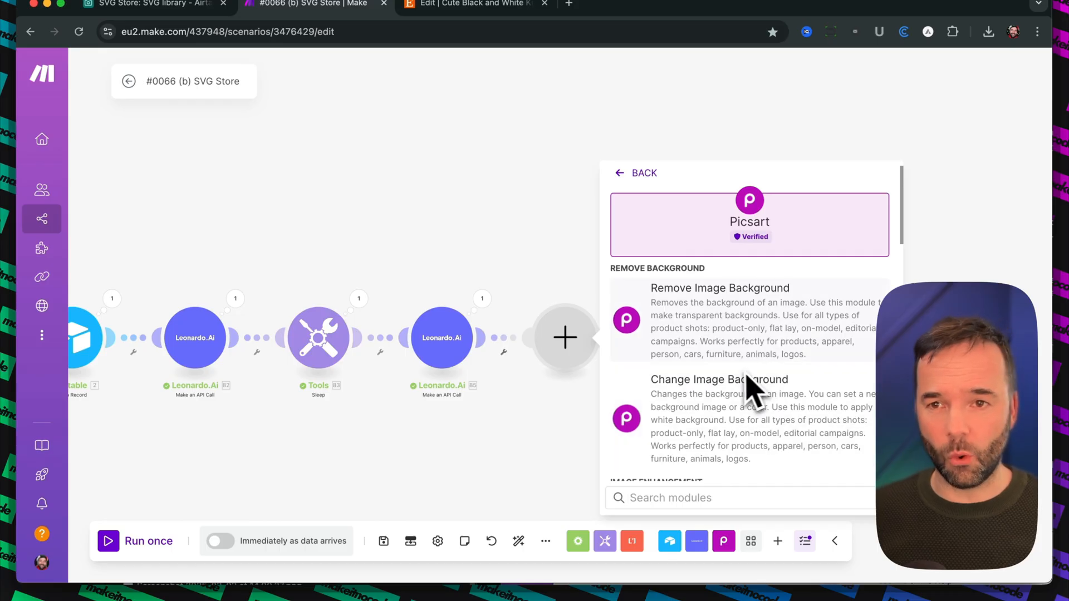
{"action": "type", "text": "api"}
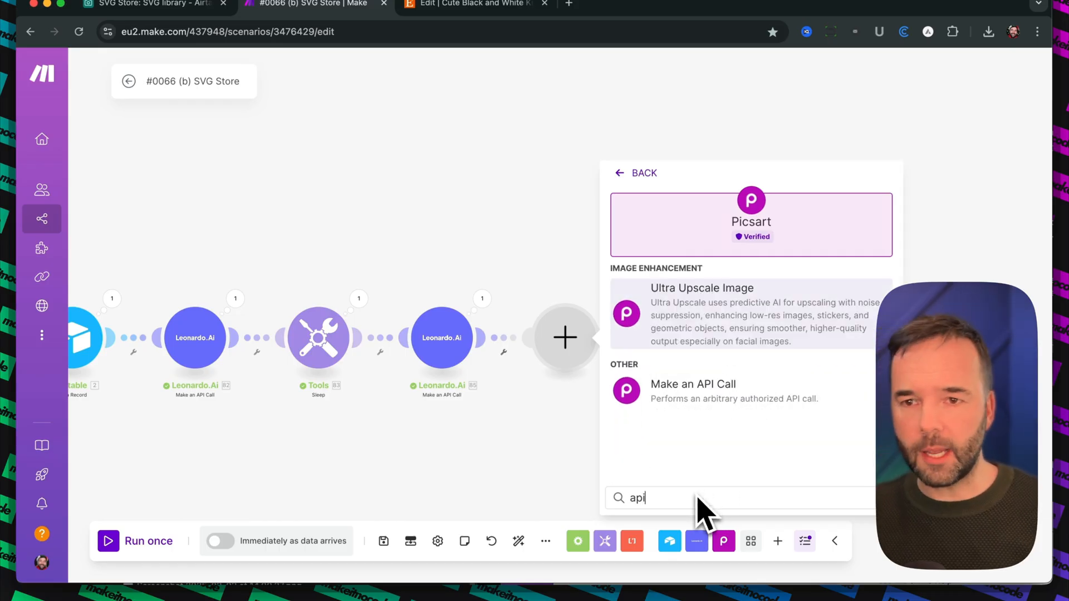
{"action": "left_click", "coordinate": [696, 395]}
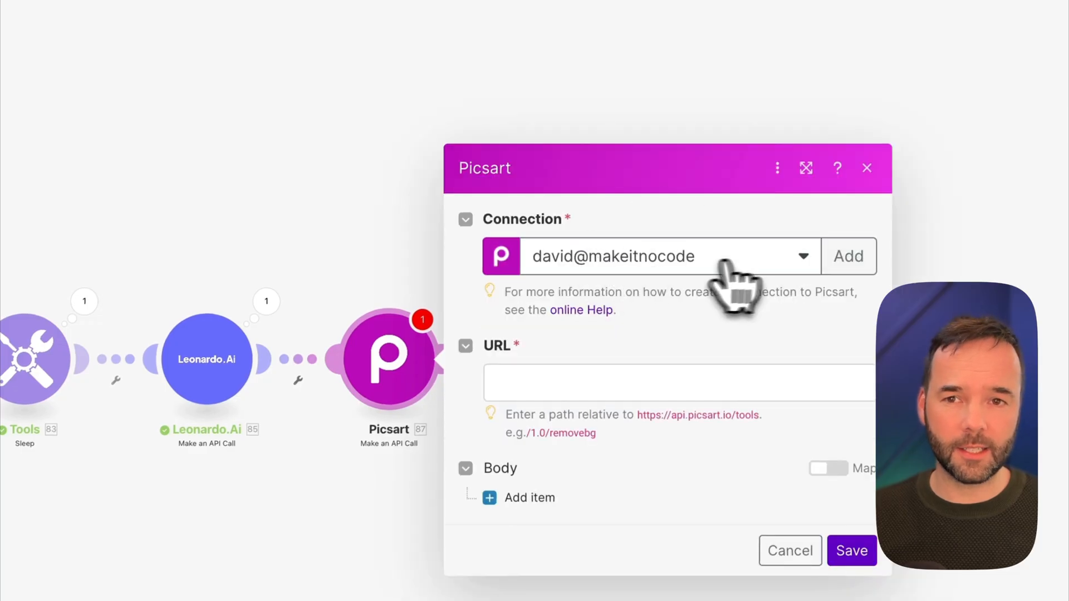
Look at the Picsart connection's online help page and return to the module's settings
{"action": "left_click", "coordinate": [877, 257]}
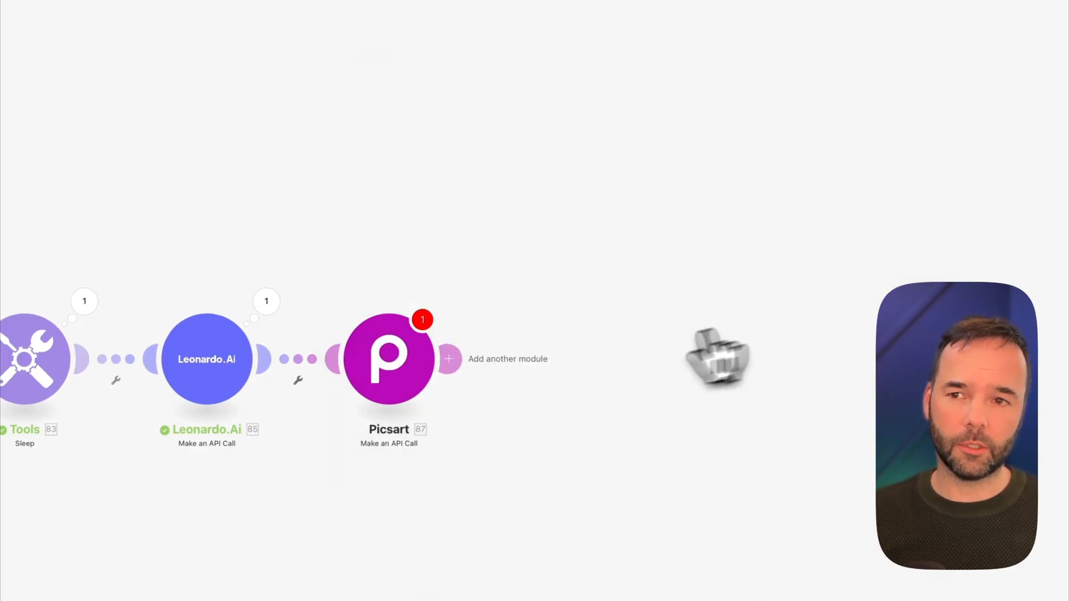
{"action": "left_click", "coordinate": [409, 367]}
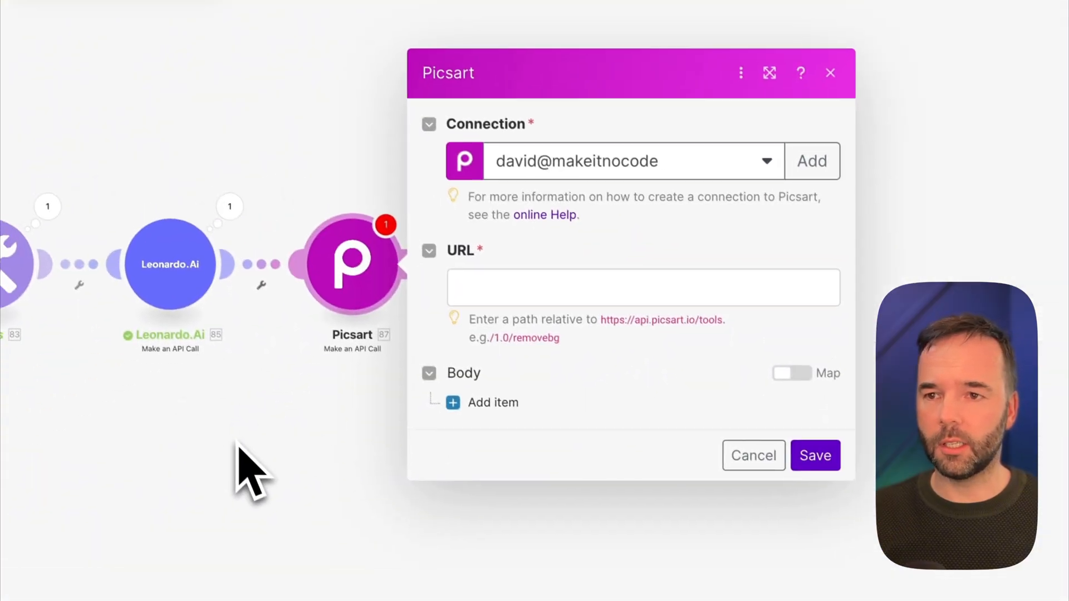
{"action": "left_click", "coordinate": [548, 220]}
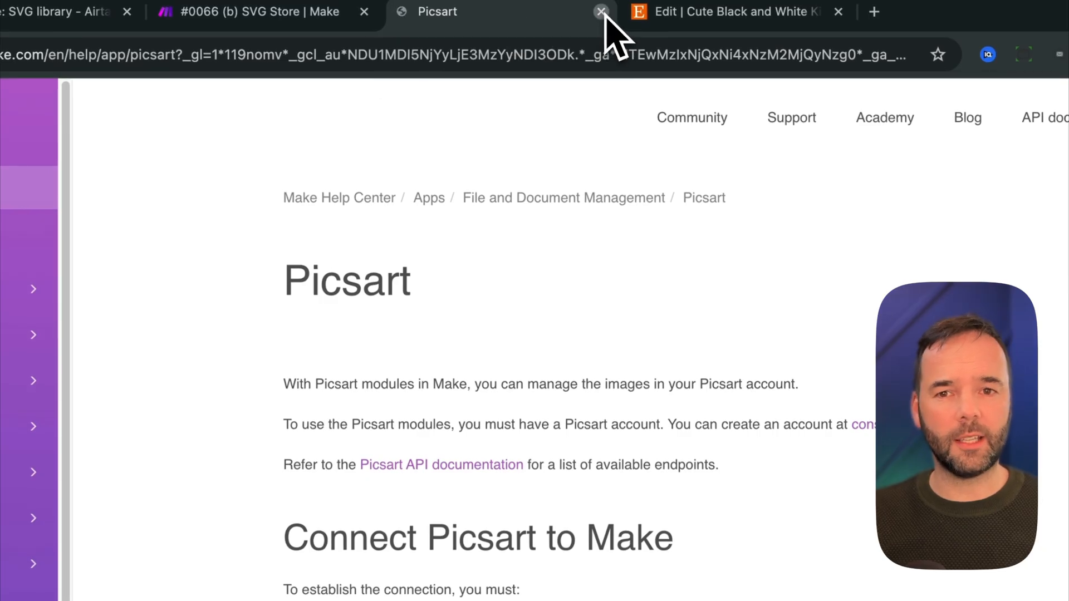
{"action": "left_click", "coordinate": [601, 11]}
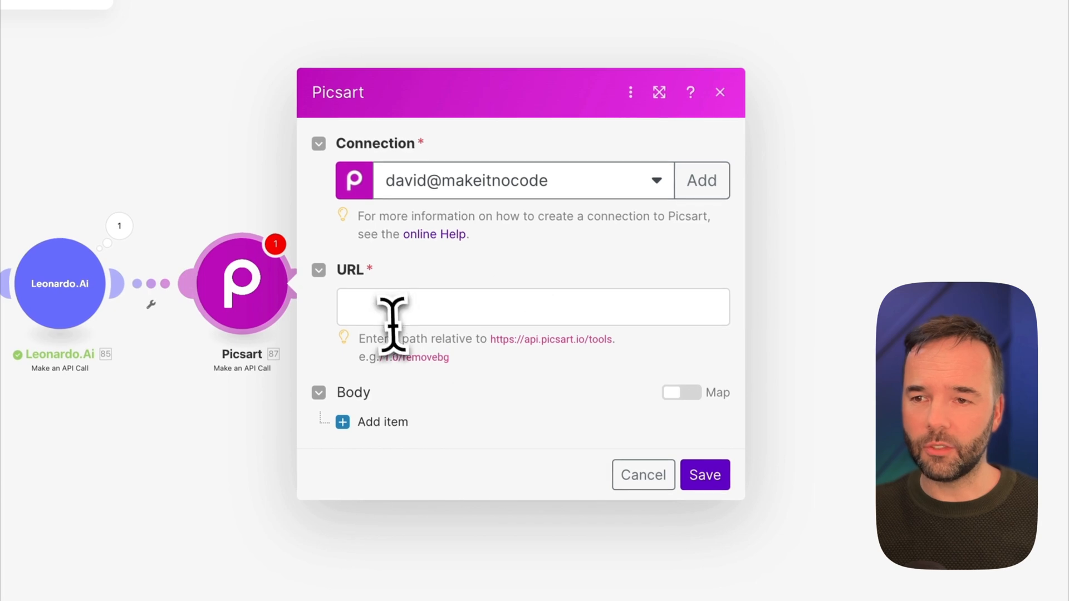
Set the Picsart call's URL to /1.0/vectorizer and add a body item with the key image_url
{"action": "left_click", "coordinate": [398, 305]}
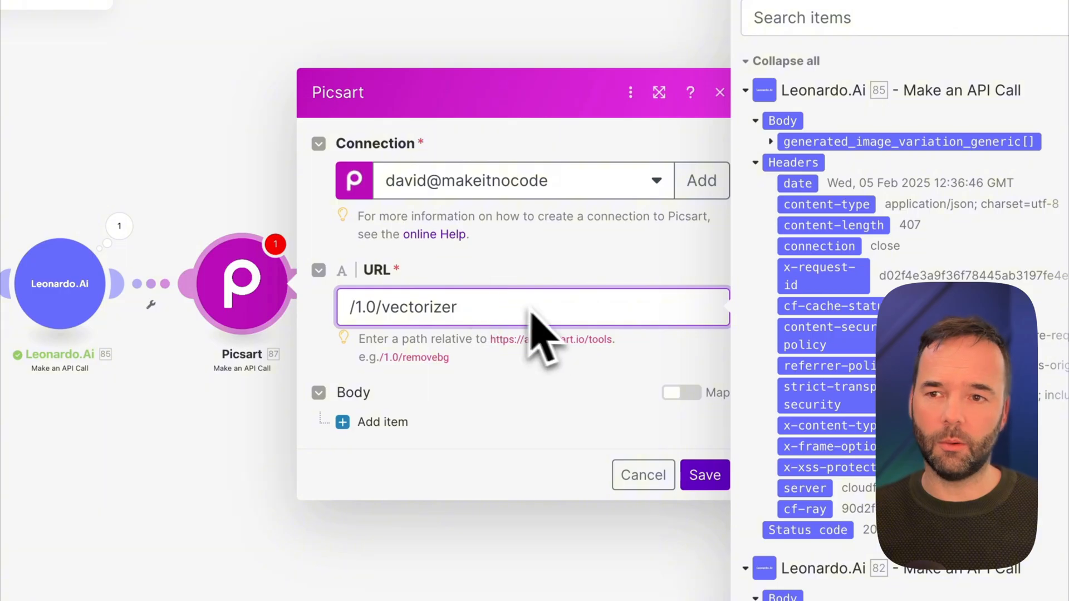
{"action": "left_click", "coordinate": [383, 422]}
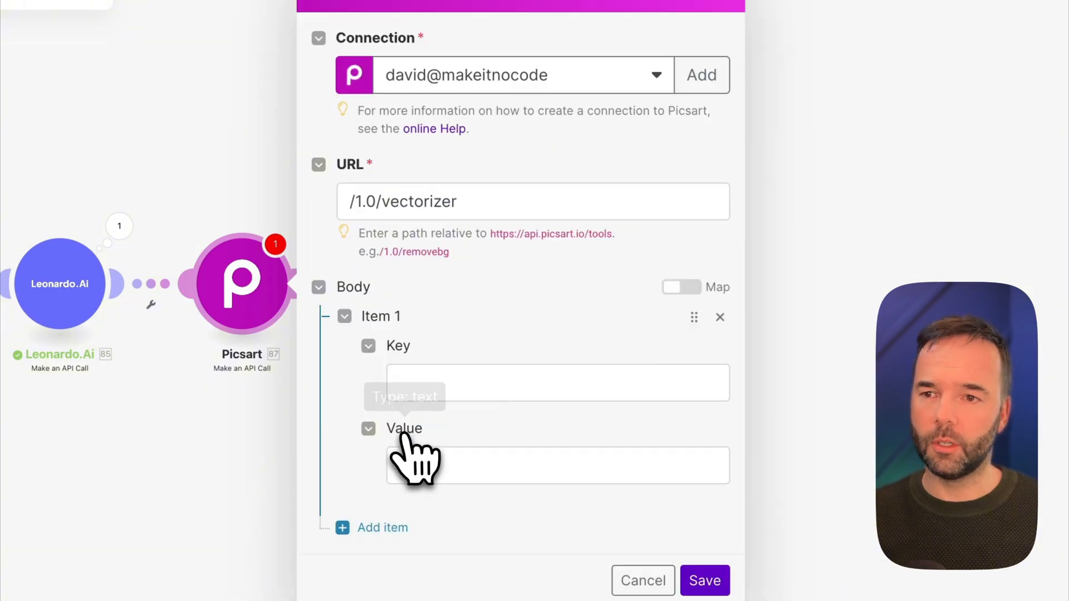
{"action": "left_click", "coordinate": [478, 379]}
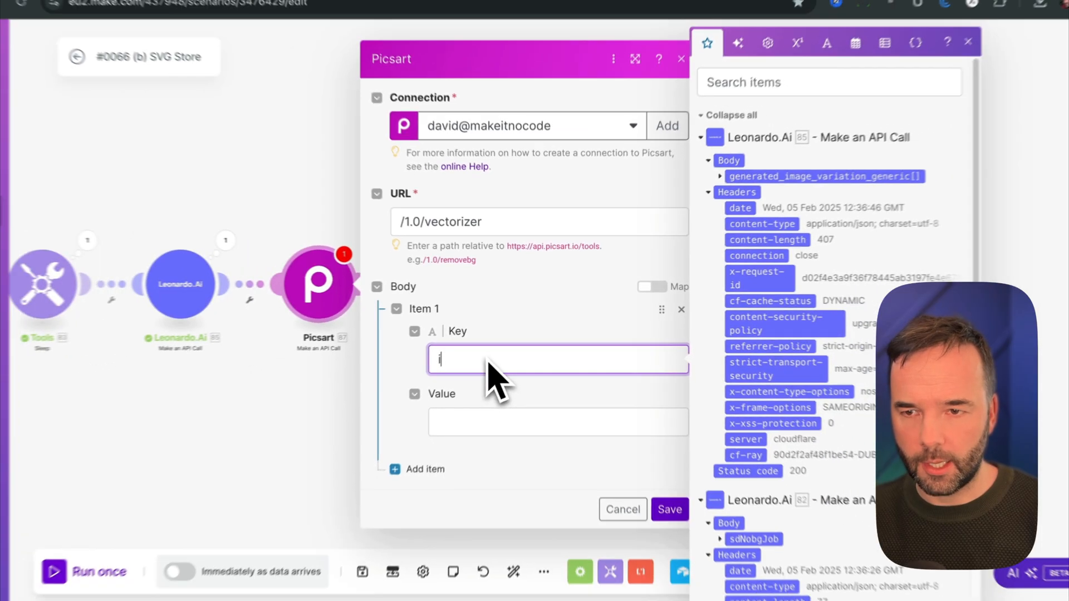
{"action": "type", "text": "image_url"}
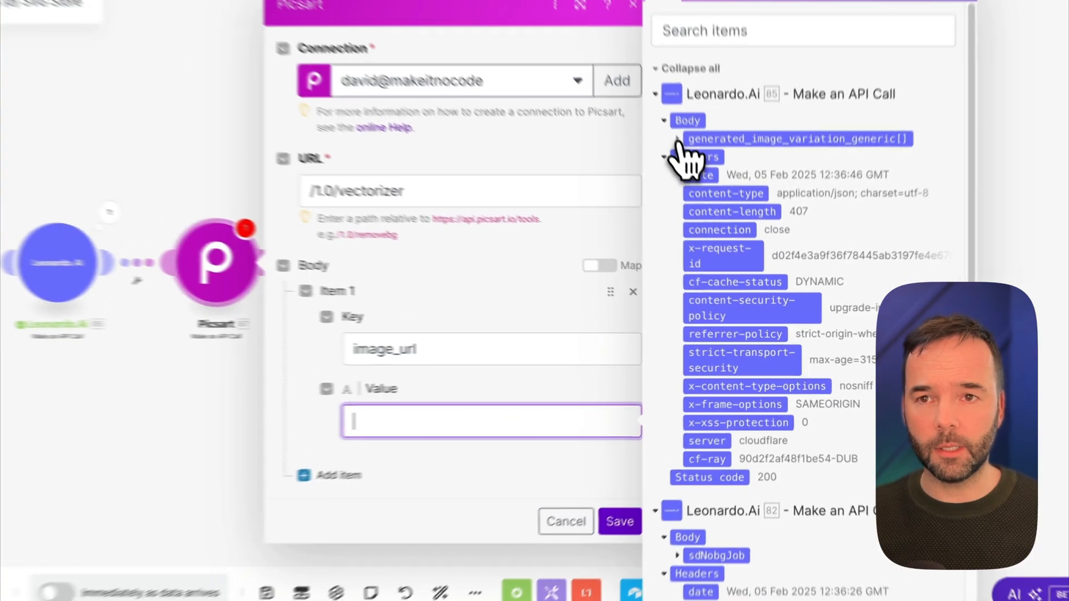
Map the image_url value to the url in the second Leonardo.Ai call's generated_image_variation_generic array and save the module
{"action": "left_click", "coordinate": [704, 188]}
{"action": "left_click", "coordinate": [729, 203]}
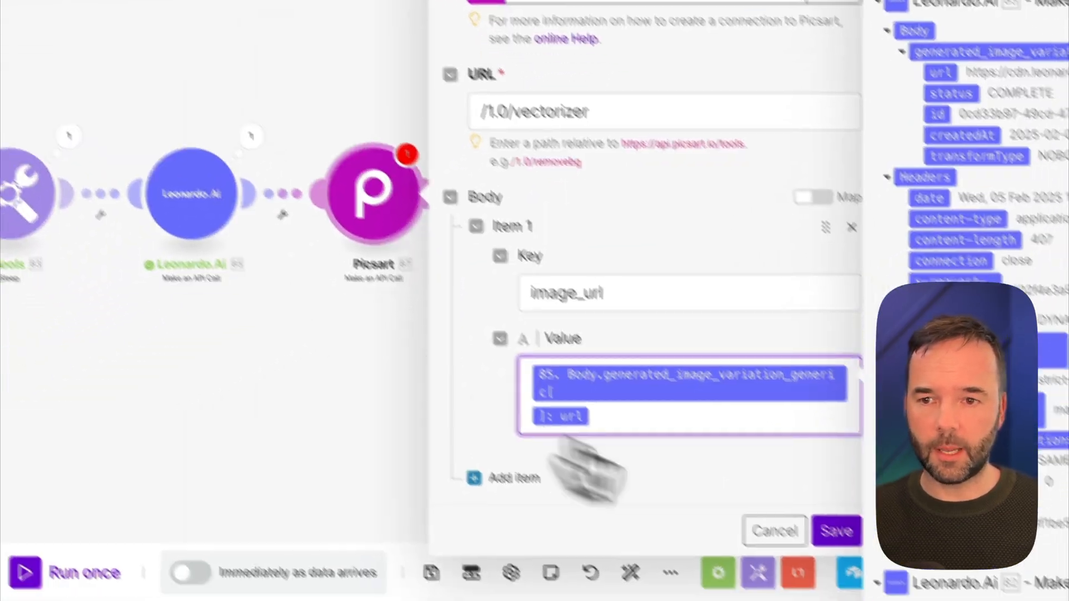
{"action": "left_click", "coordinate": [837, 531]}
Review the scenario's module chain up to Picsart, and examine the status of the approved records in the Airtable SVG library
{"action": "left_click_drag", "start_coordinate": [416, 405], "coordinate": [619, 423]}
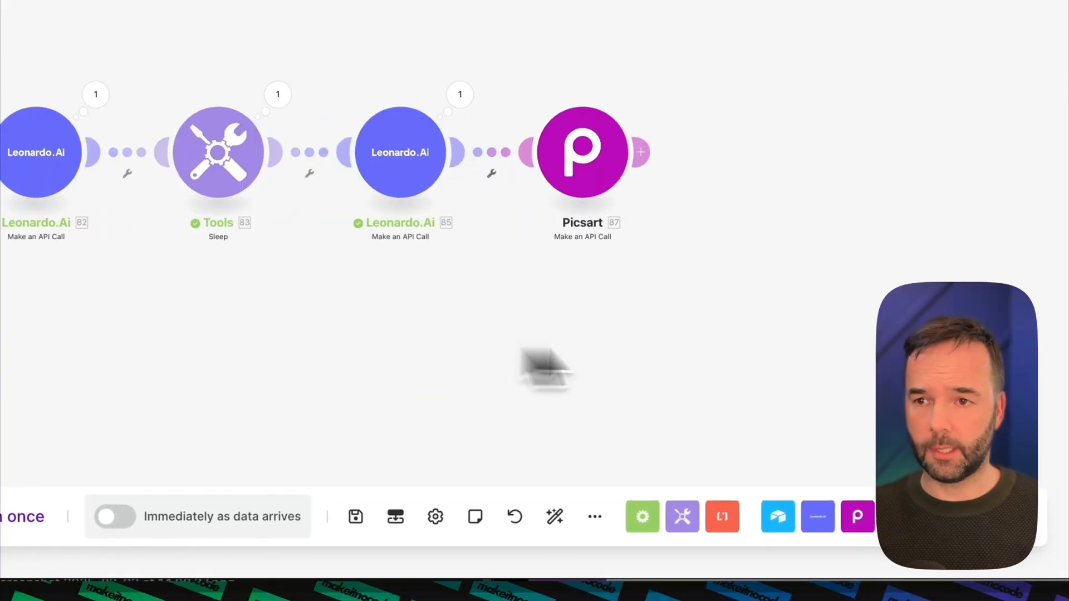
{"action": "left_click_drag", "start_coordinate": [534, 352], "coordinate": [661, 353]}
{"action": "left_click_drag", "start_coordinate": [255, 338], "coordinate": [602, 353]}
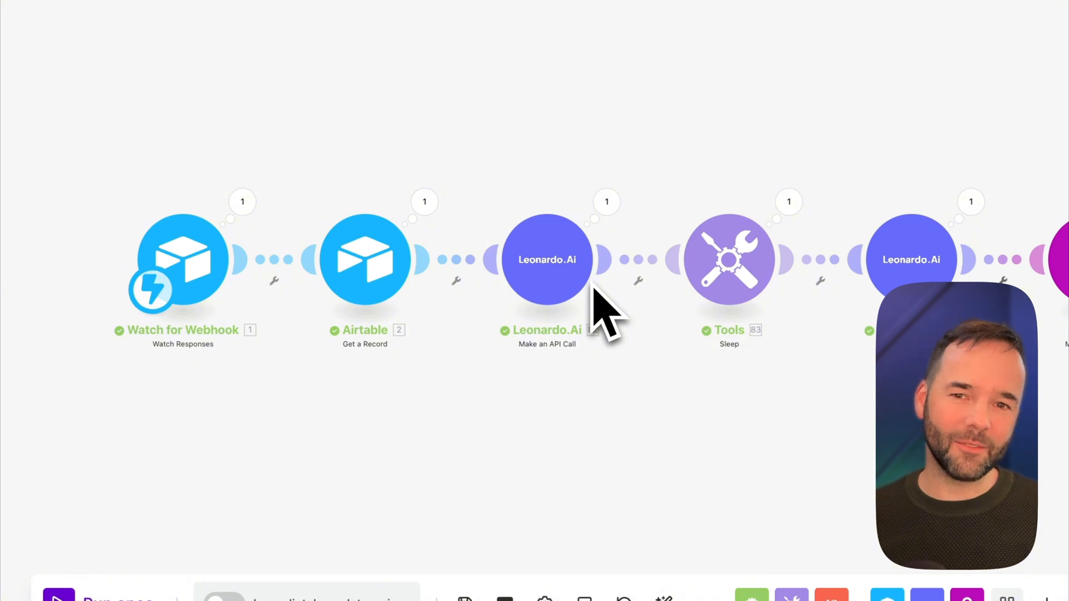
{"action": "left_click_drag", "start_coordinate": [805, 329], "coordinate": [367, 373]}
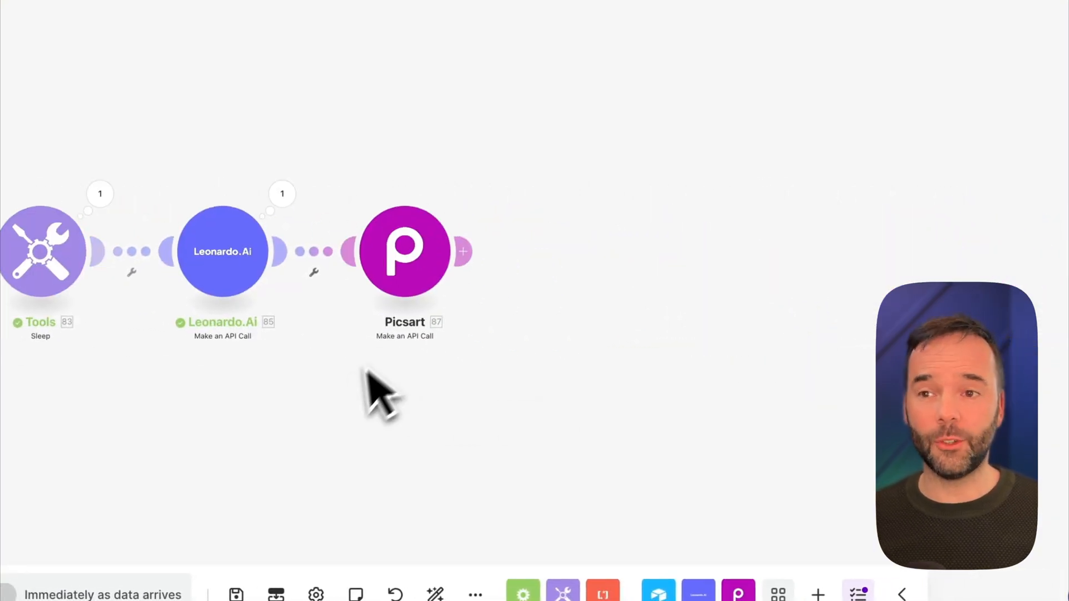
{"action": "scroll", "coordinate": [429, 282], "scroll_direction": "up", "scroll_amount": 4}
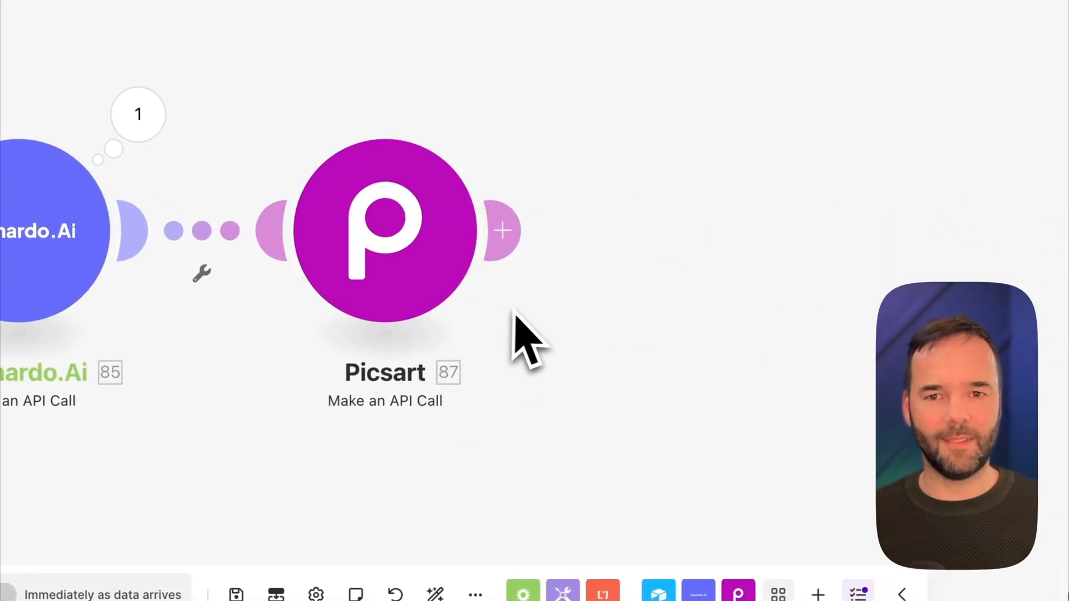
{"action": "left_click_drag", "start_coordinate": [557, 365], "coordinate": [312, 341]}
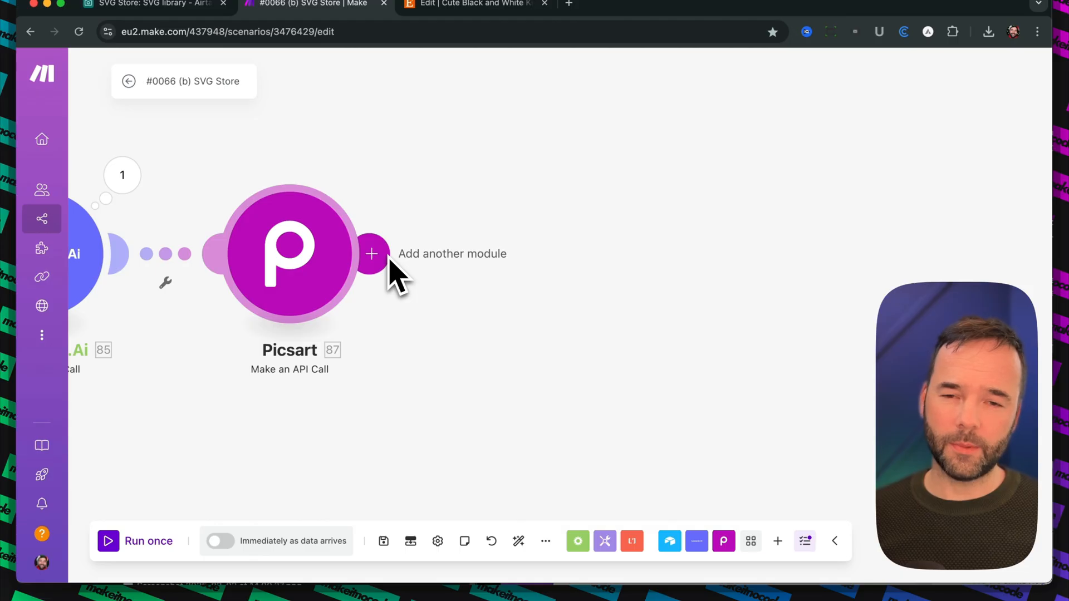
{"action": "left_click", "coordinate": [175, 3]}
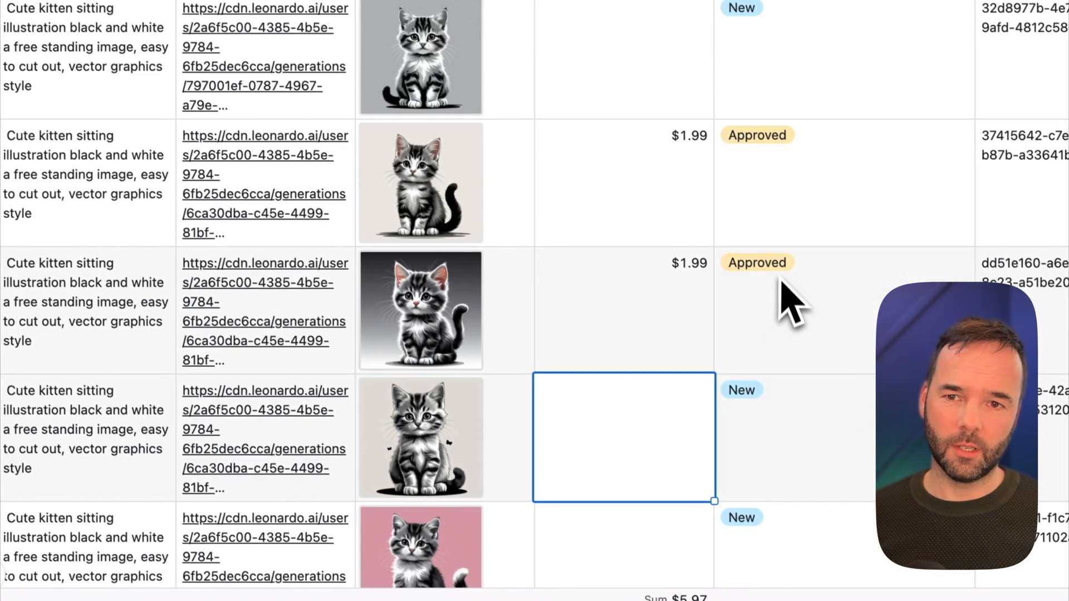
{"action": "left_click", "coordinate": [804, 343]}
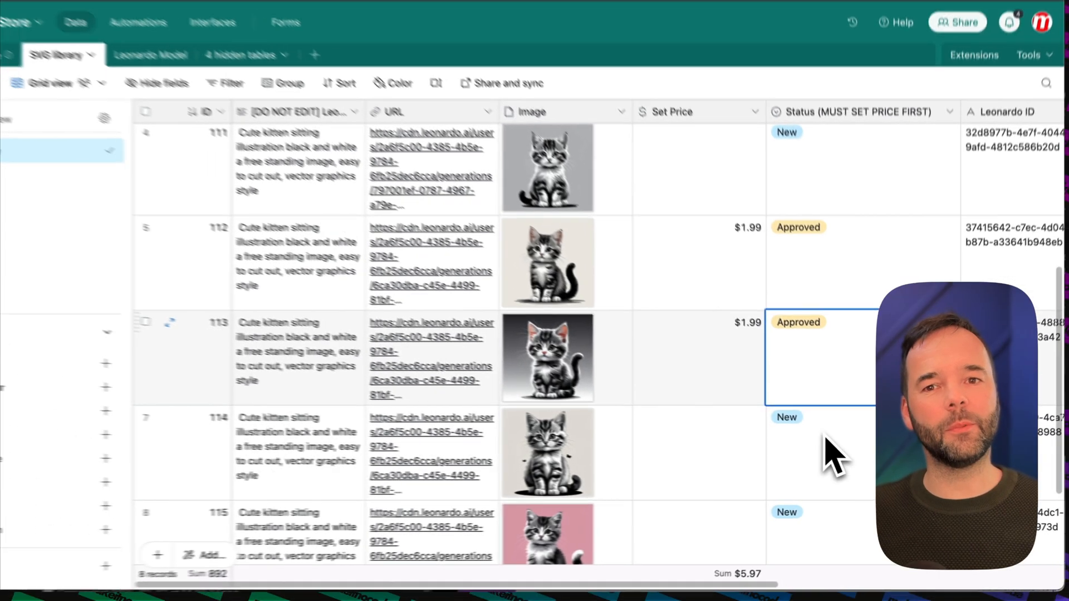
{"action": "scroll", "coordinate": [755, 362], "scroll_direction": "down", "scroll_amount": 3}
{"action": "scroll", "coordinate": [814, 435], "scroll_direction": "up", "scroll_amount": 5}
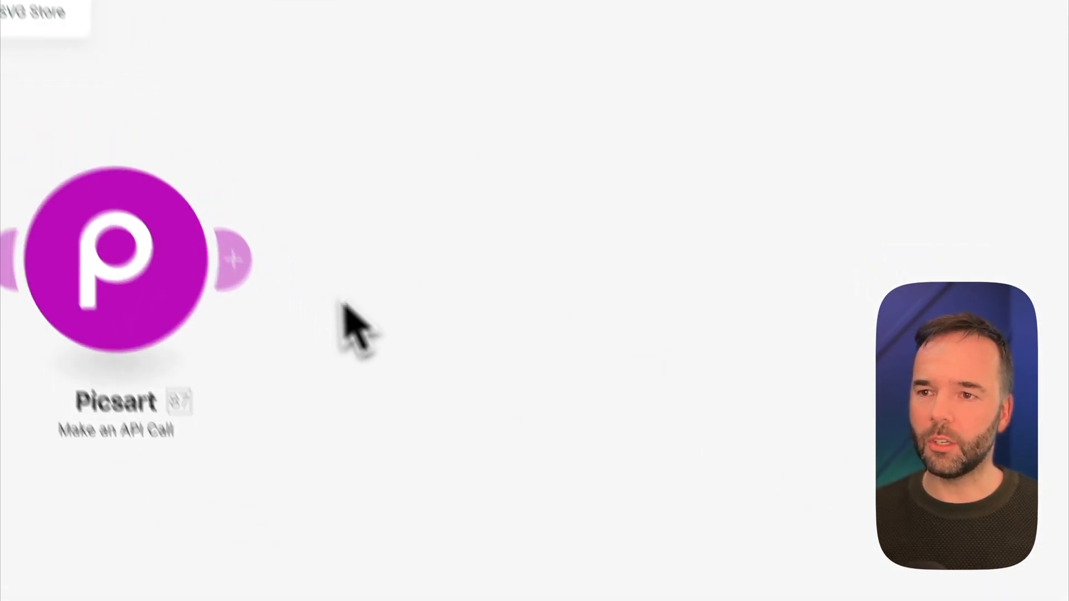
Return to the Make scenario and add an Airtable Update a Record module after the Picsart call
{"action": "left_click", "coordinate": [223, 202]}
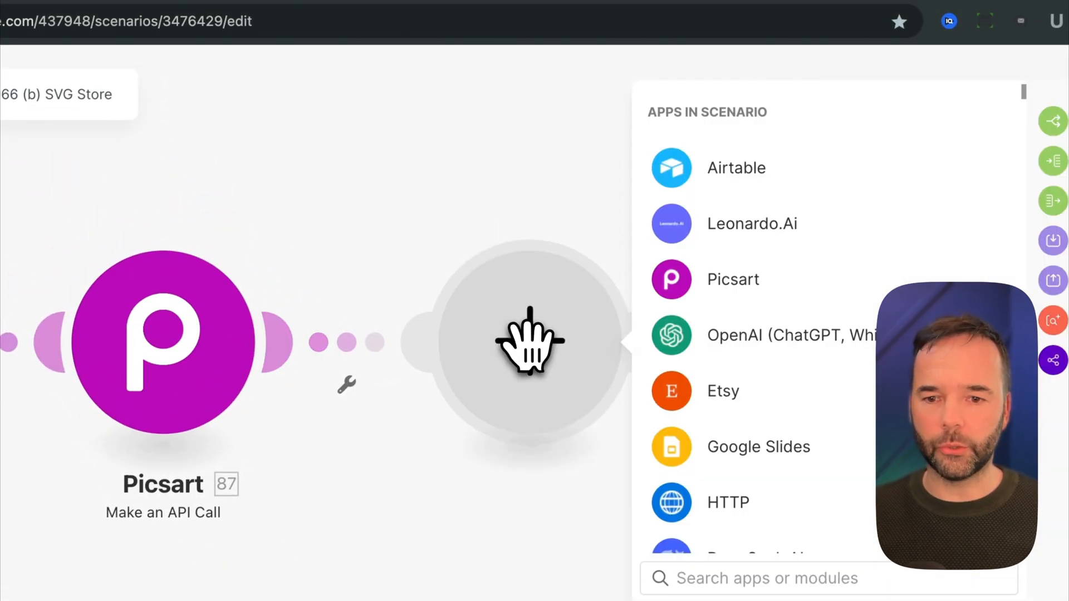
{"action": "left_click", "coordinate": [720, 165]}
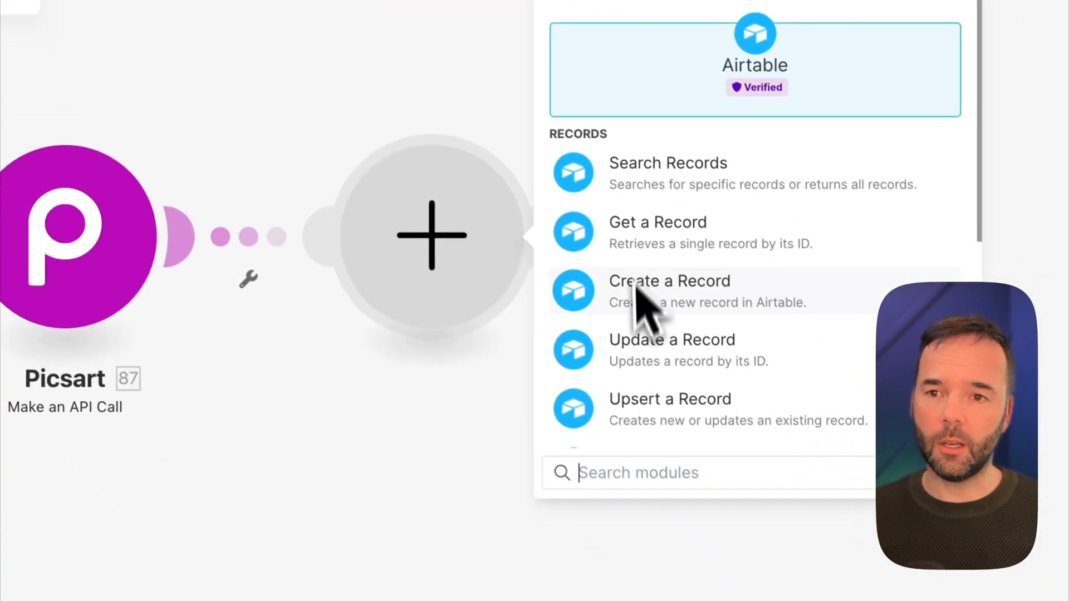
{"action": "type", "text": "update"}
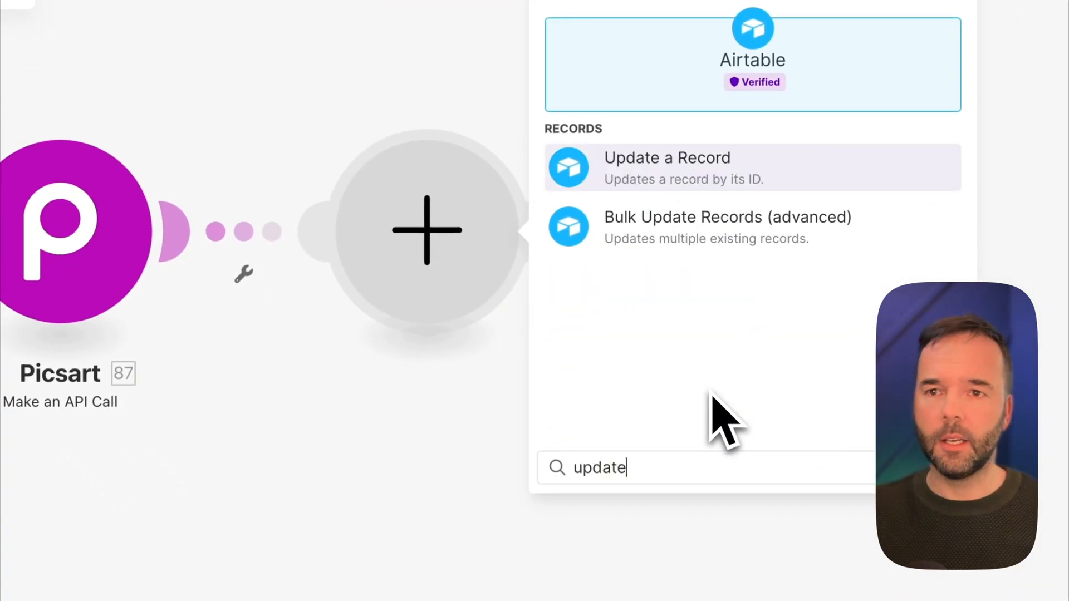
{"action": "left_click", "coordinate": [738, 177]}
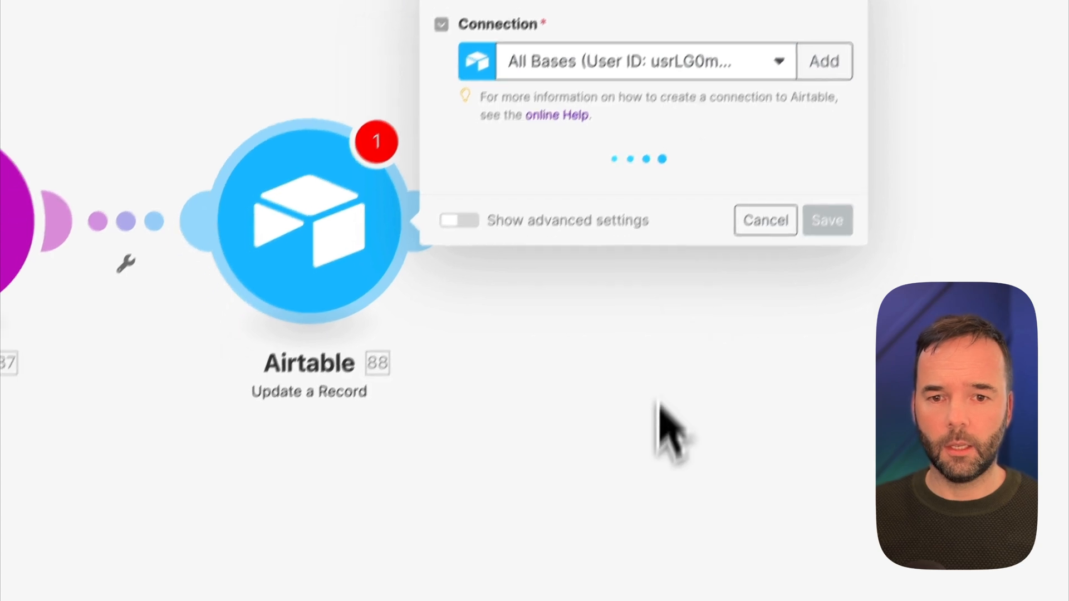
Select the SVG Store base and the SVG library table for the record update
{"action": "left_click", "coordinate": [554, 156]}
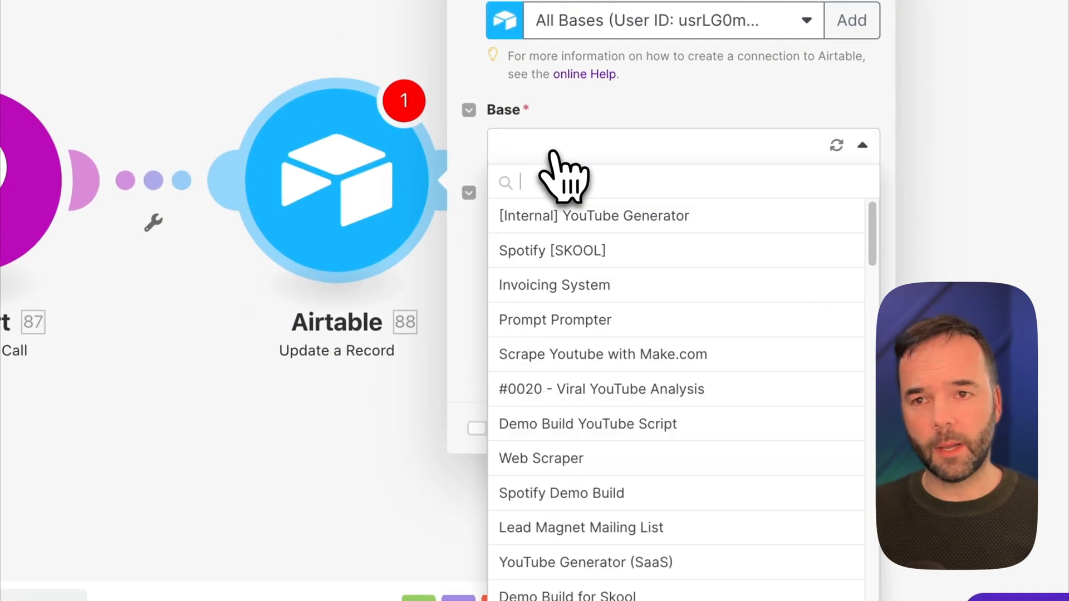
{"action": "type", "text": "sv"}
{"action": "left_click", "coordinate": [563, 252]}
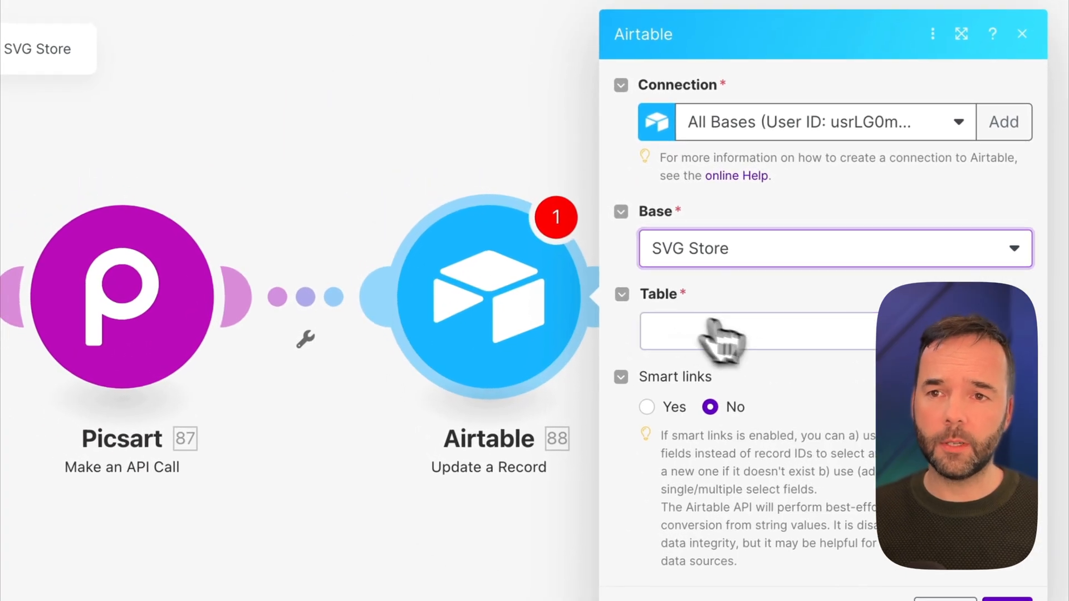
{"action": "left_click", "coordinate": [715, 329]}
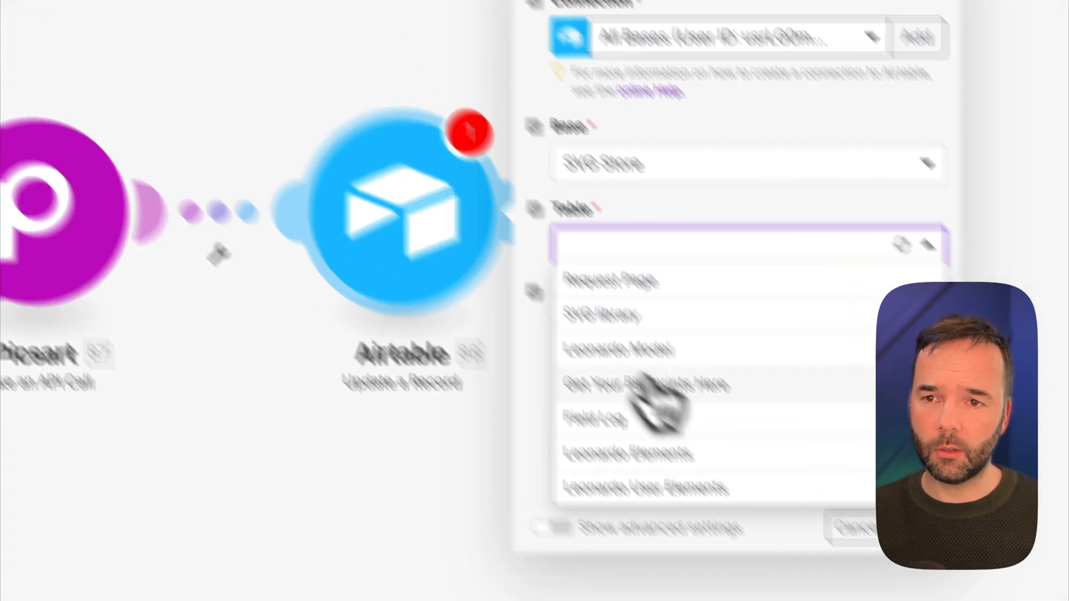
{"action": "left_click", "coordinate": [504, 203]}
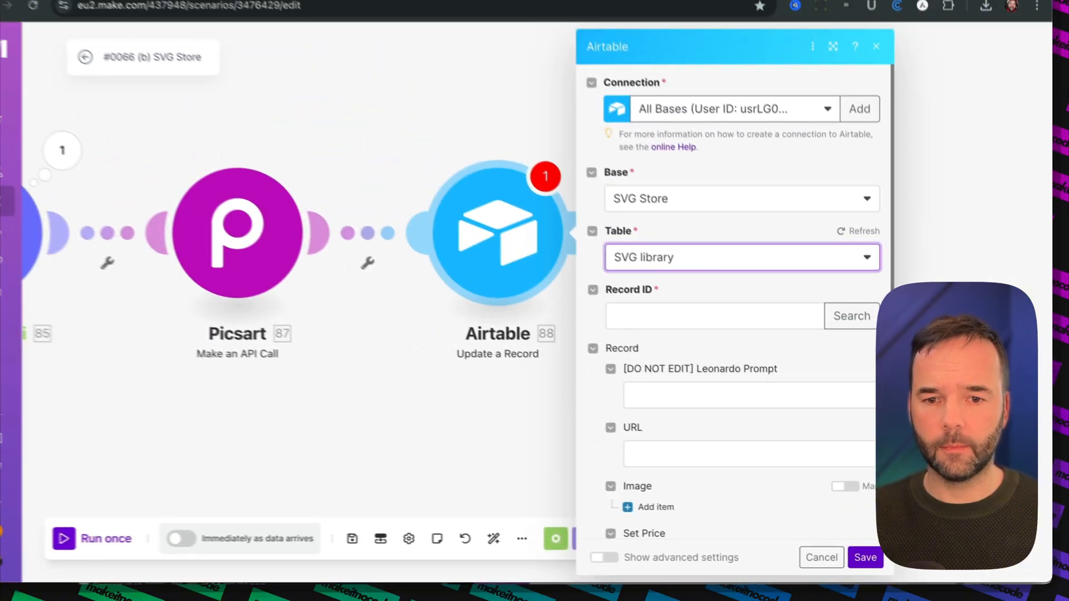
Turn off mapping for the Status (MUST SET PRICE FIRST) field and set it to Live
{"action": "scroll", "coordinate": [685, 446], "scroll_direction": "down", "scroll_amount": 3}
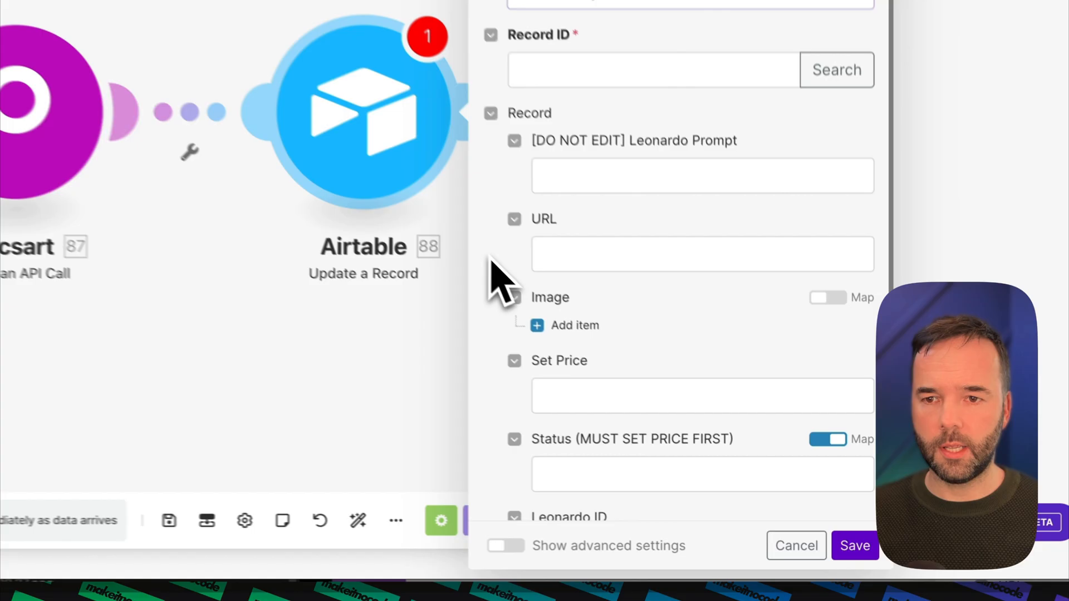
{"action": "scroll", "coordinate": [491, 260], "scroll_direction": "down", "scroll_amount": 2}
{"action": "left_click", "coordinate": [592, 415]}
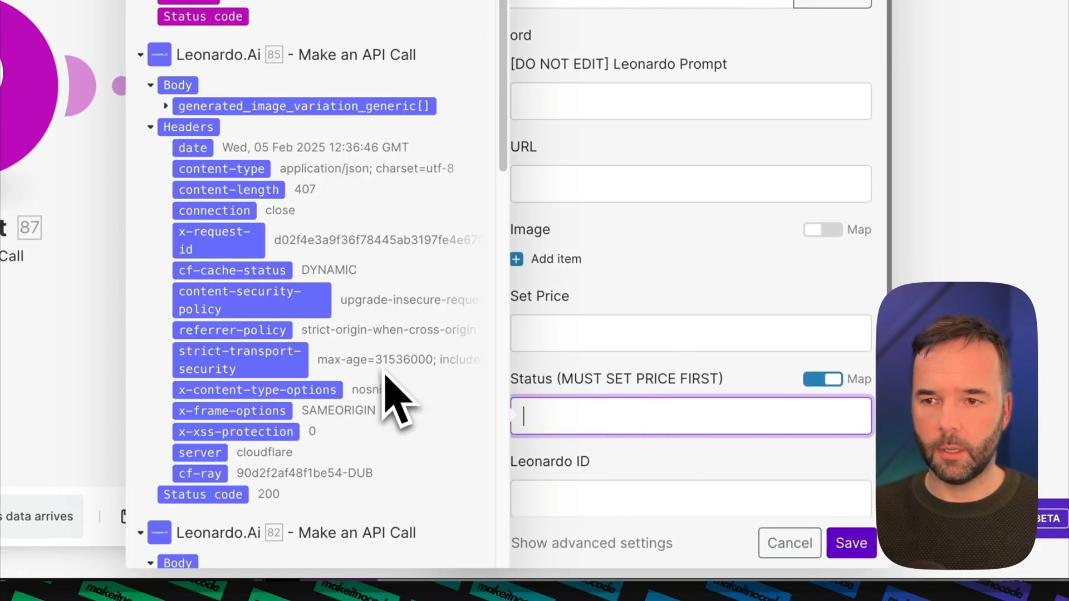
{"action": "left_click", "coordinate": [824, 379]}
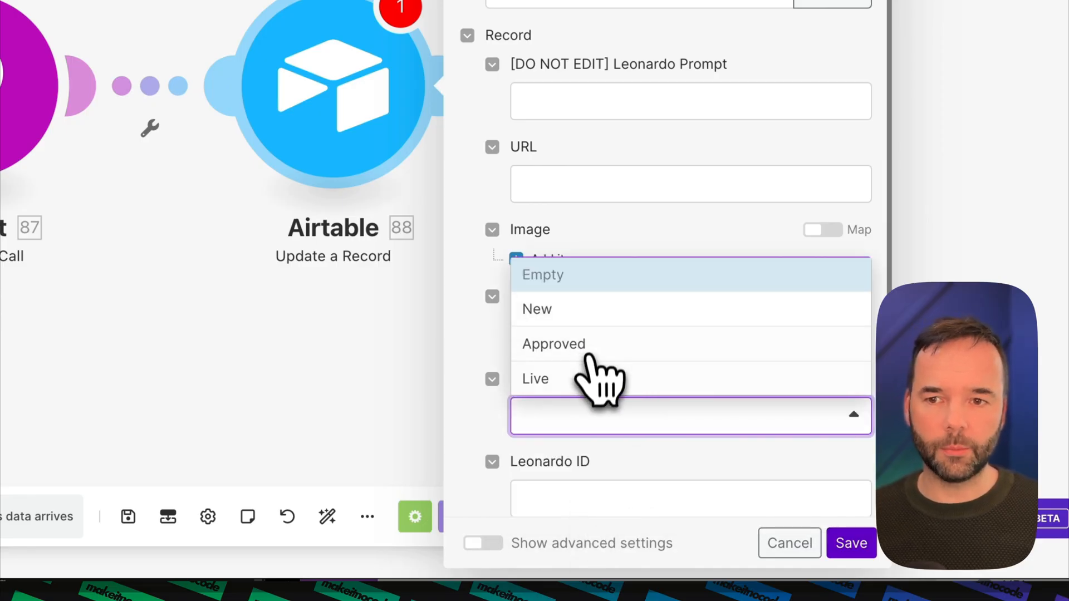
{"action": "left_click", "coordinate": [590, 377]}
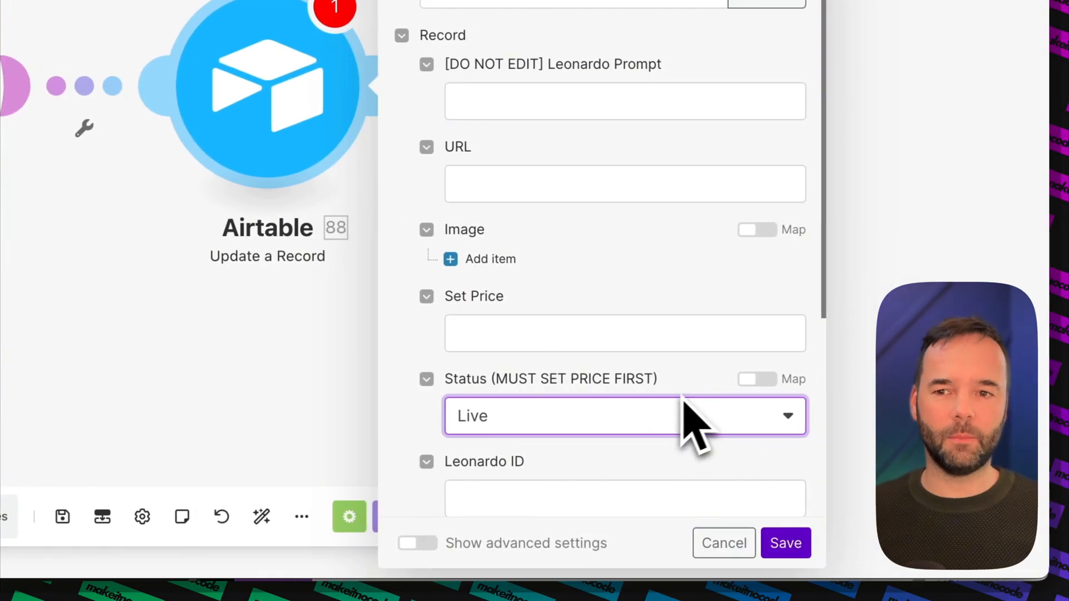
Map the SVG attachment's File URL to the url in the Create SVG call's body data, and save the Update a Record module
{"action": "scroll", "coordinate": [618, 484], "scroll_direction": "down", "scroll_amount": 1}
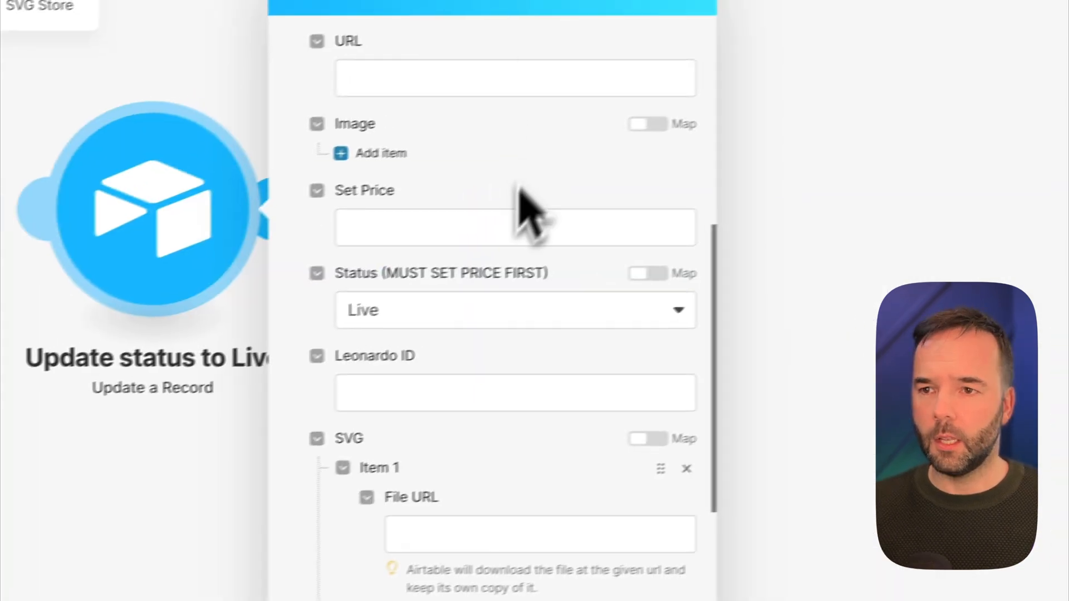
{"action": "scroll", "coordinate": [759, 505], "scroll_direction": "down", "scroll_amount": 2}
{"action": "scroll", "coordinate": [477, 392], "scroll_direction": "down", "scroll_amount": 2}
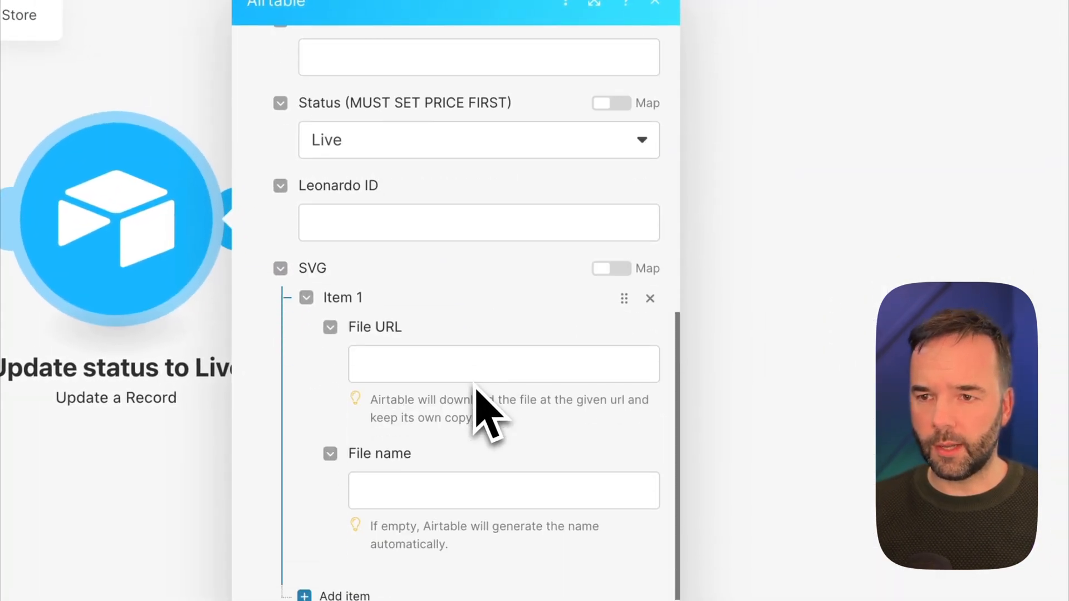
{"action": "left_click", "coordinate": [389, 363]}
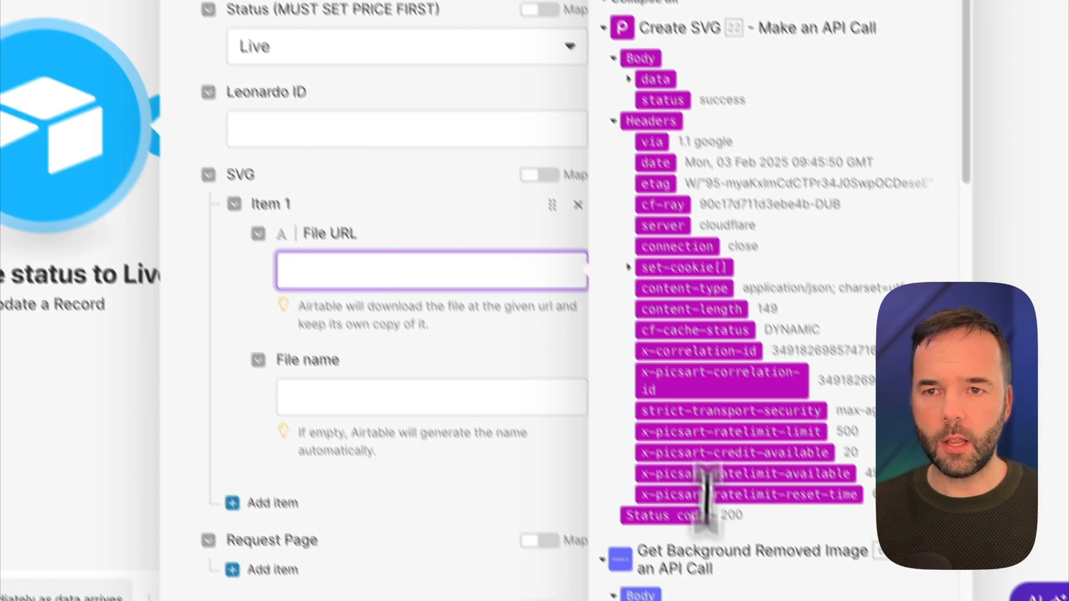
{"action": "left_click", "coordinate": [646, 126]}
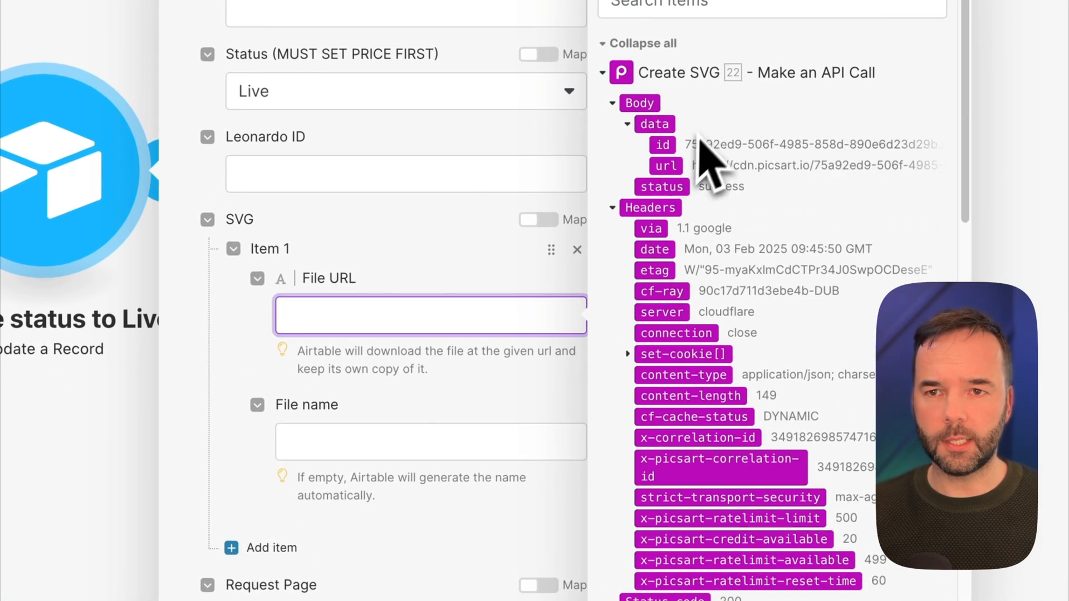
{"action": "left_click", "coordinate": [668, 167]}
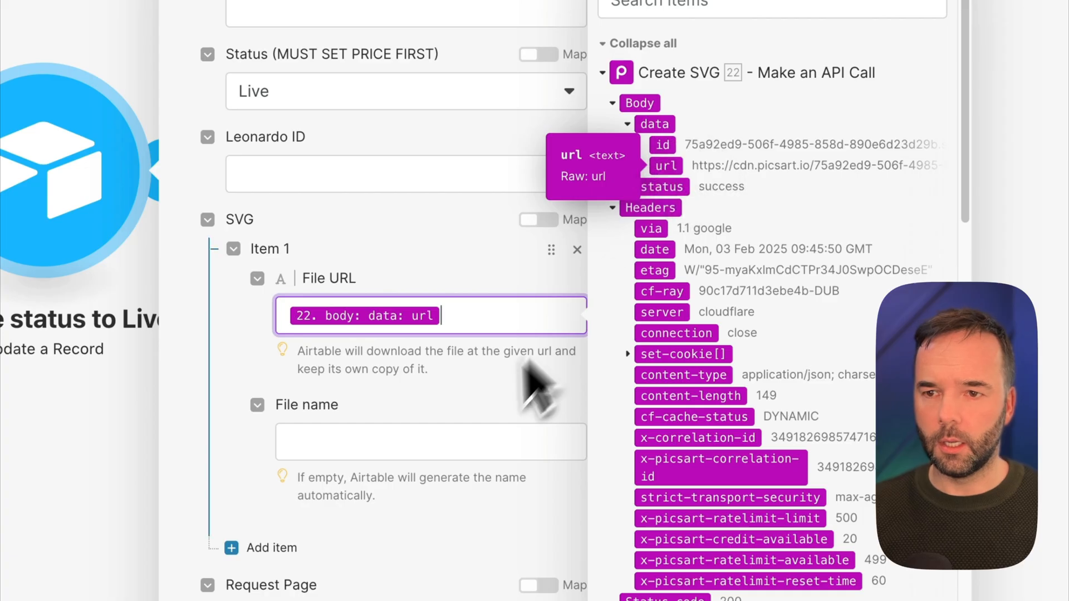
{"action": "left_click", "coordinate": [480, 402]}
{"action": "scroll", "coordinate": [478, 420], "scroll_direction": "down", "scroll_amount": 5}
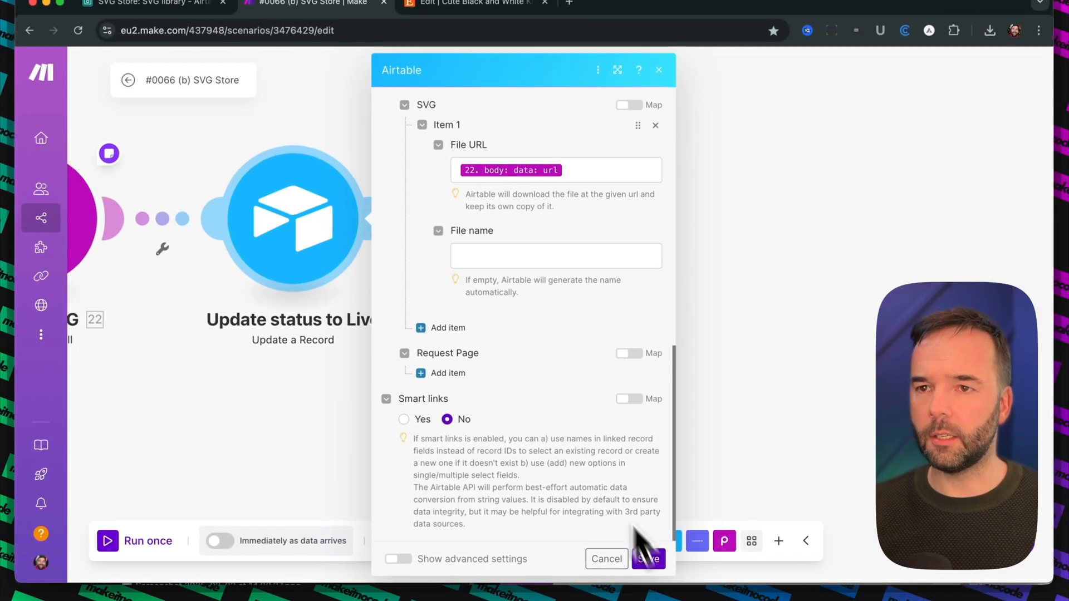
{"action": "scroll", "coordinate": [475, 197], "scroll_direction": "up", "scroll_amount": 5}
{"action": "scroll", "coordinate": [440, 439], "scroll_direction": "down", "scroll_amount": 4}
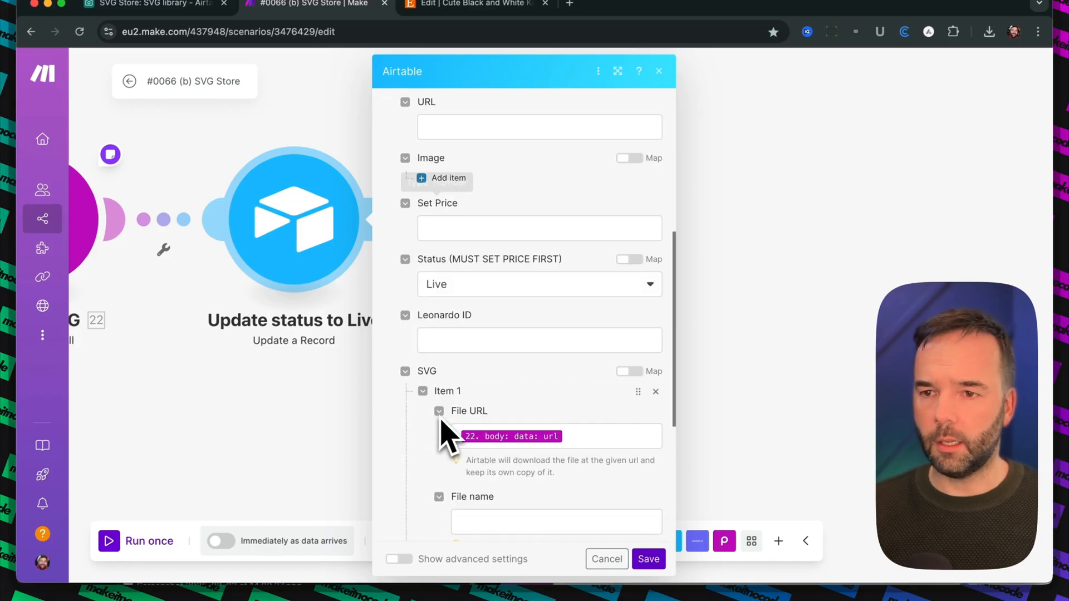
{"action": "scroll", "coordinate": [460, 324], "scroll_direction": "up", "scroll_amount": 1}
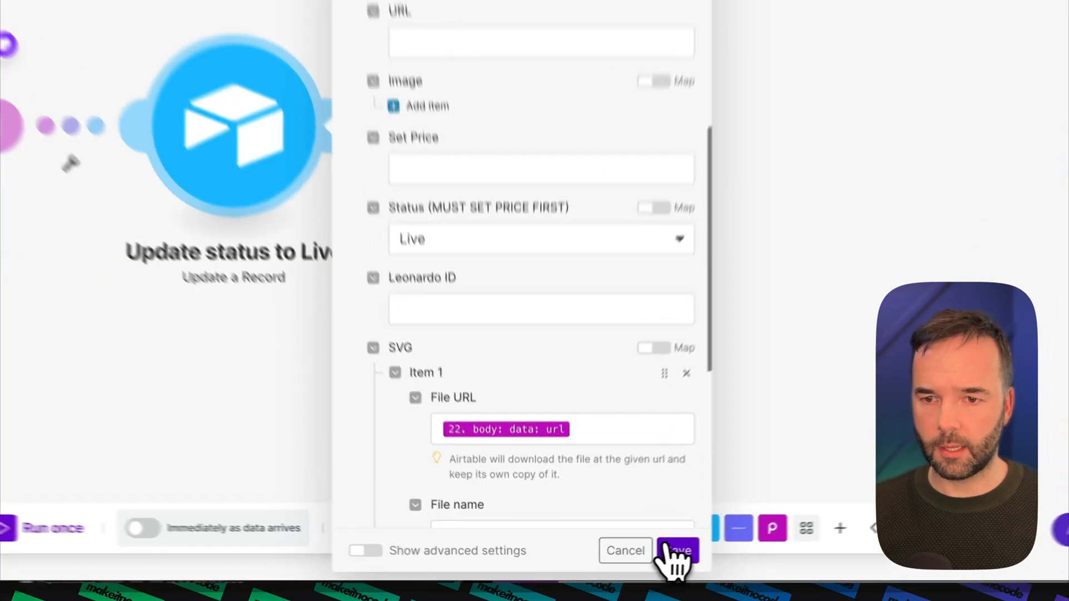
{"action": "left_click", "coordinate": [649, 559]}
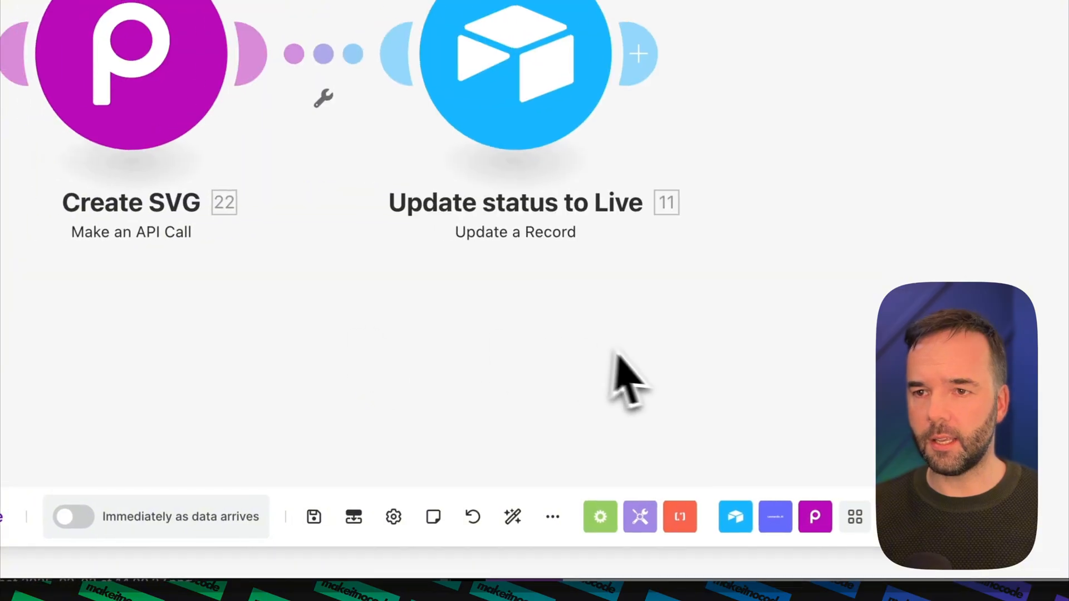
Add an Airtable Get a Record module after Update status to Live and select the SVG Store base for it
{"action": "left_click_drag", "start_coordinate": [634, 352], "coordinate": [559, 335]}
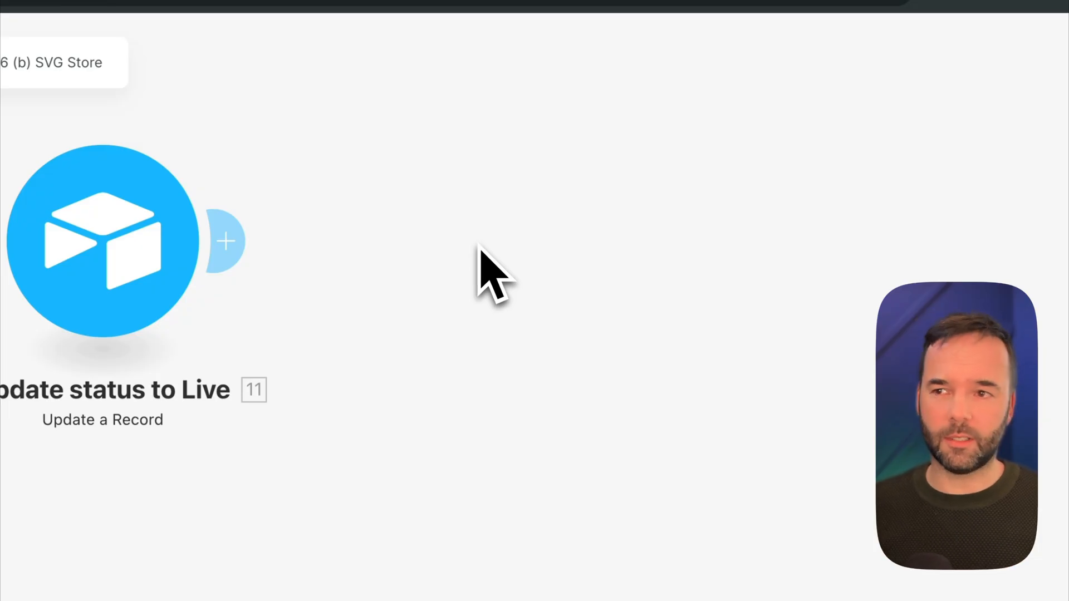
{"action": "left_click", "coordinate": [236, 240]}
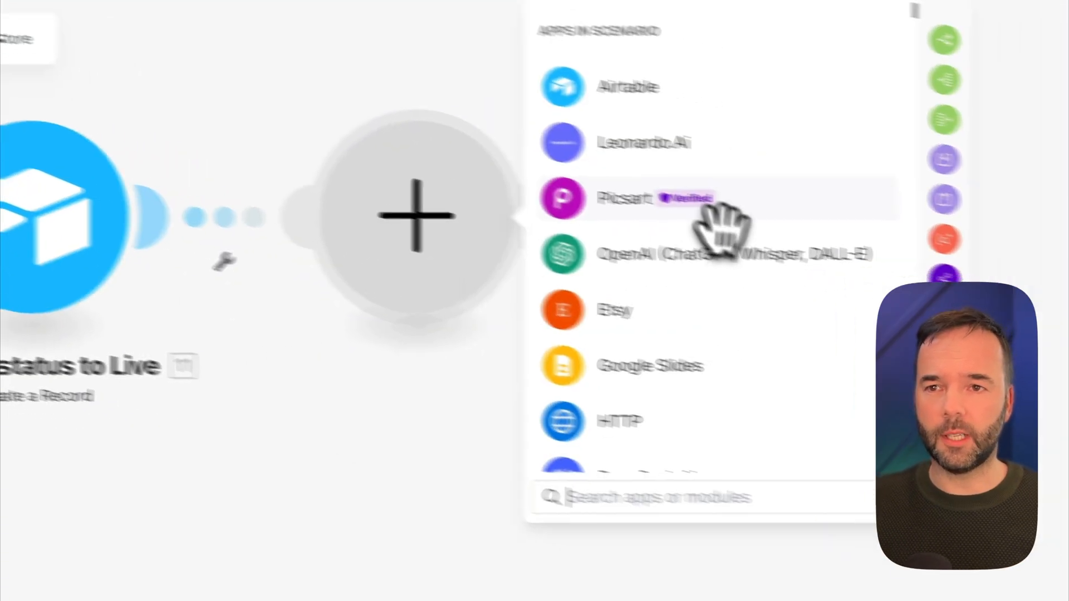
{"action": "left_click", "coordinate": [536, 66]}
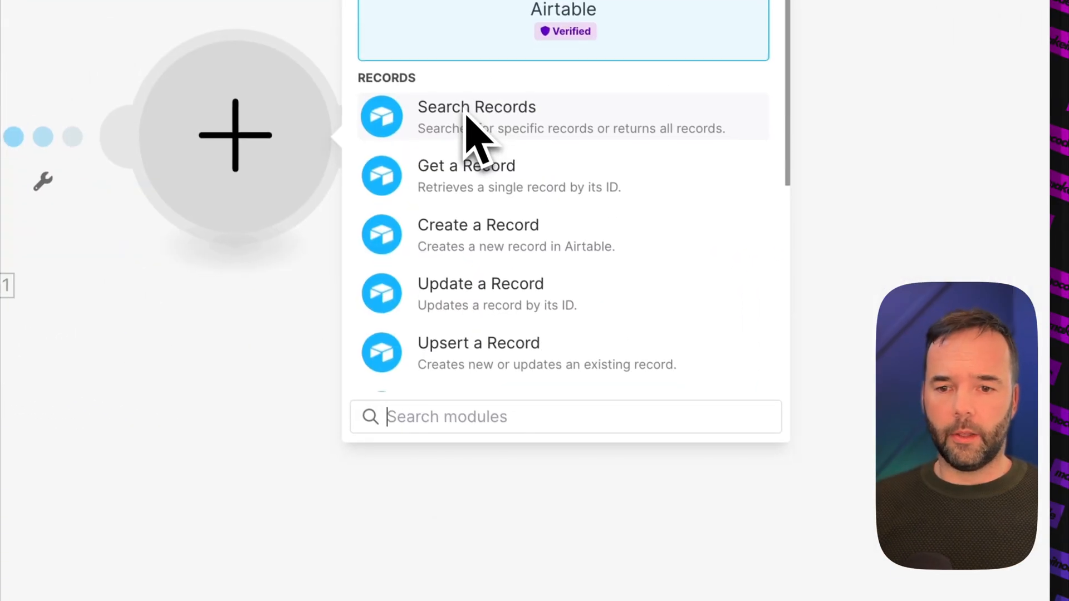
{"action": "left_click", "coordinate": [474, 190]}
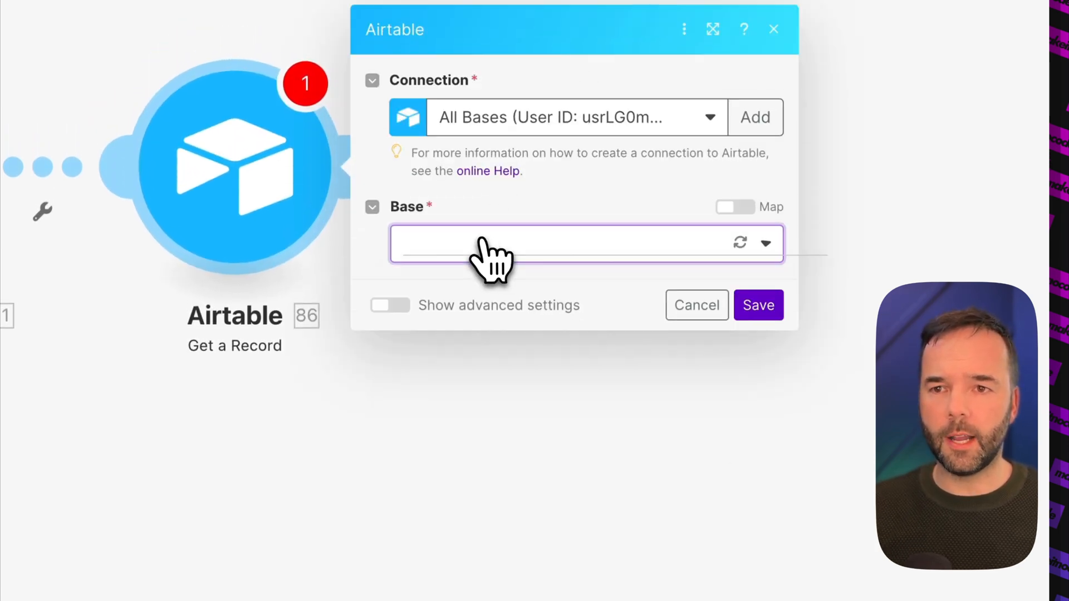
{"action": "left_click", "coordinate": [482, 242]}
{"action": "type", "text": "svg"}
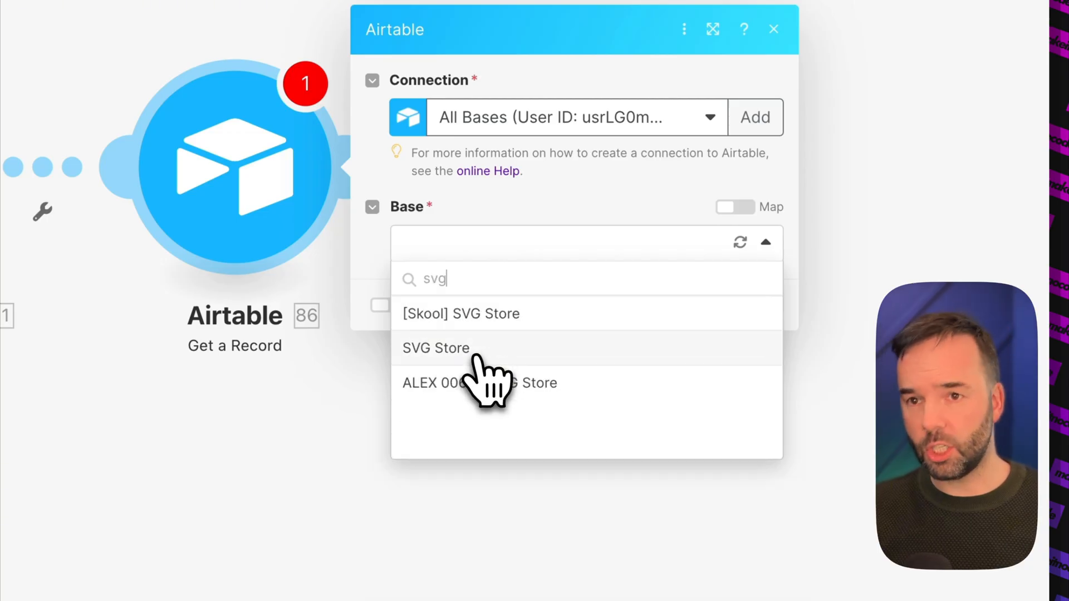
{"action": "left_click", "coordinate": [478, 346]}
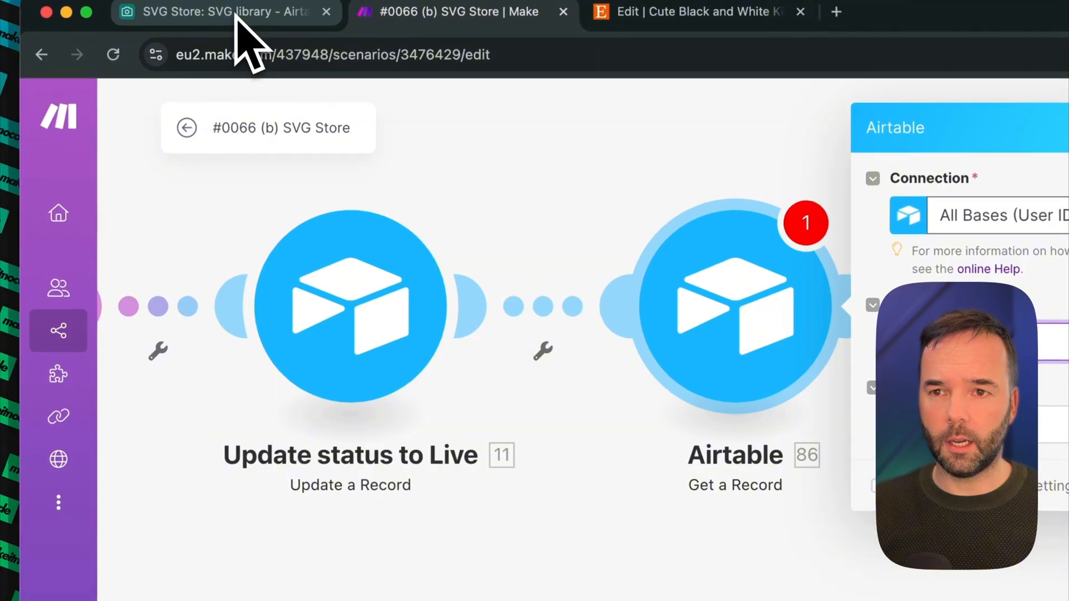
Check the Request Page table in Airtable and map the Get a Record module's Record ID to the Request Page item from Update status to Live
{"action": "left_click", "coordinate": [234, 13]}
{"action": "left_click", "coordinate": [89, 151]}
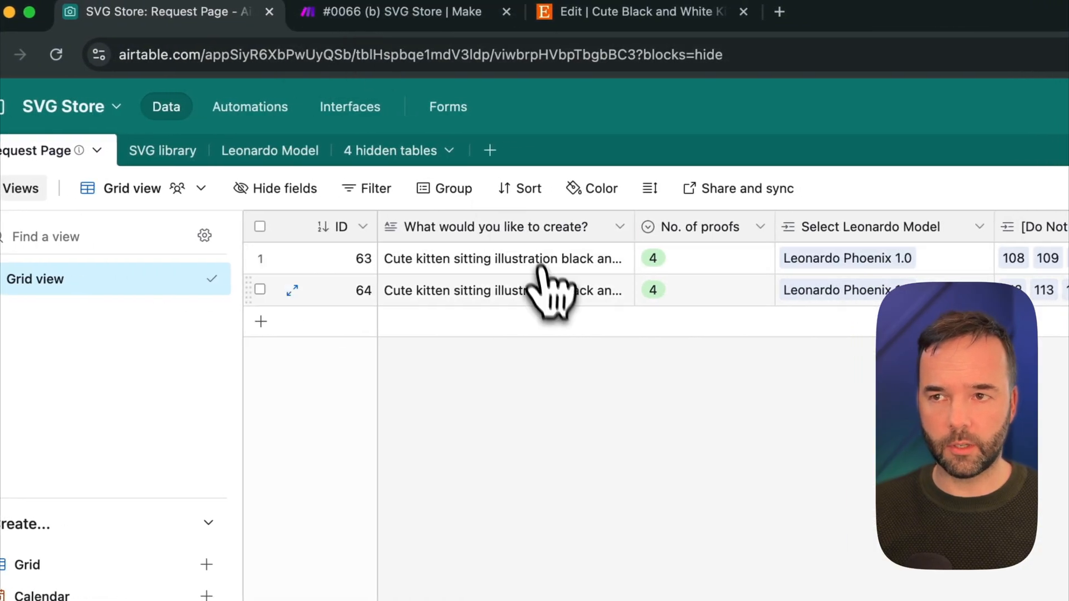
{"action": "left_click", "coordinate": [401, 17]}
{"action": "left_click", "coordinate": [448, 325]}
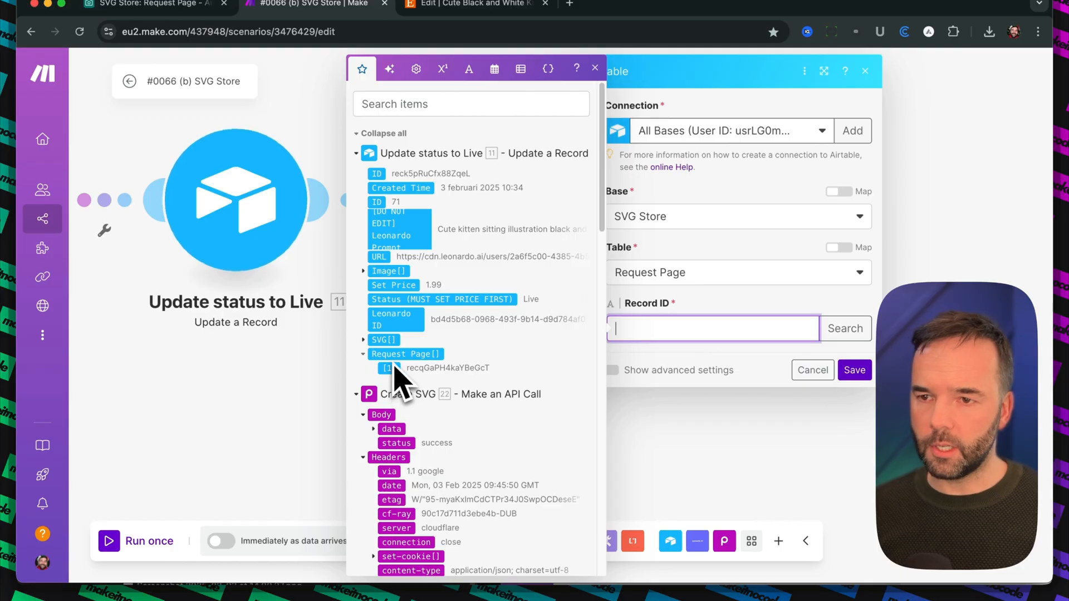
{"action": "left_click", "coordinate": [390, 368]}
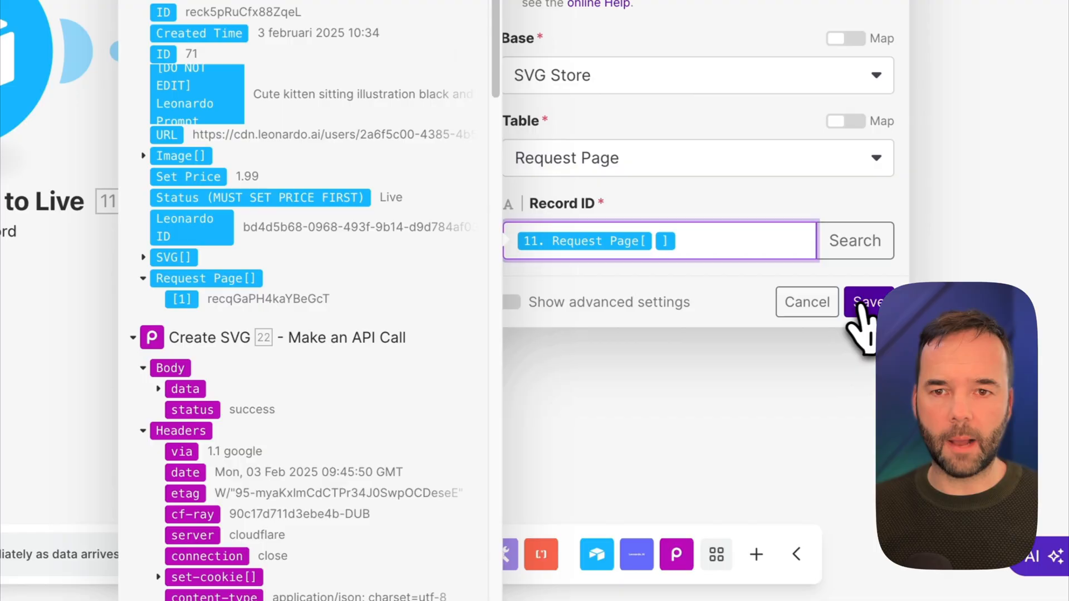
{"action": "left_click", "coordinate": [971, 325]}
Rename the Airtable Get a Record module as "Get original prompt" and save its settings
{"action": "left_click", "coordinate": [448, 205]}
{"action": "right_click", "coordinate": [448, 205]}
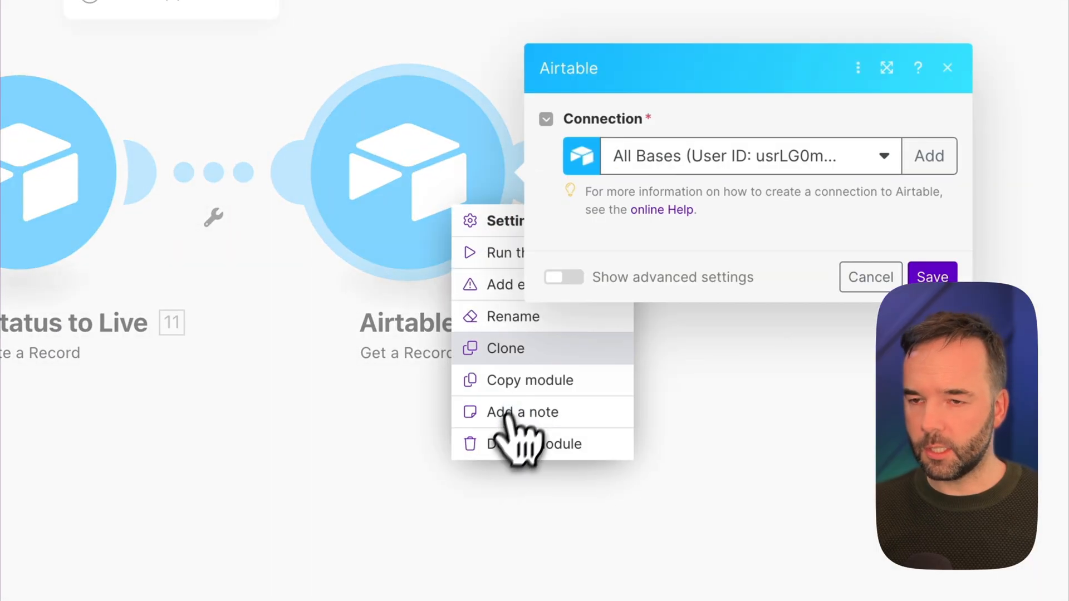
{"action": "left_click", "coordinate": [497, 314]}
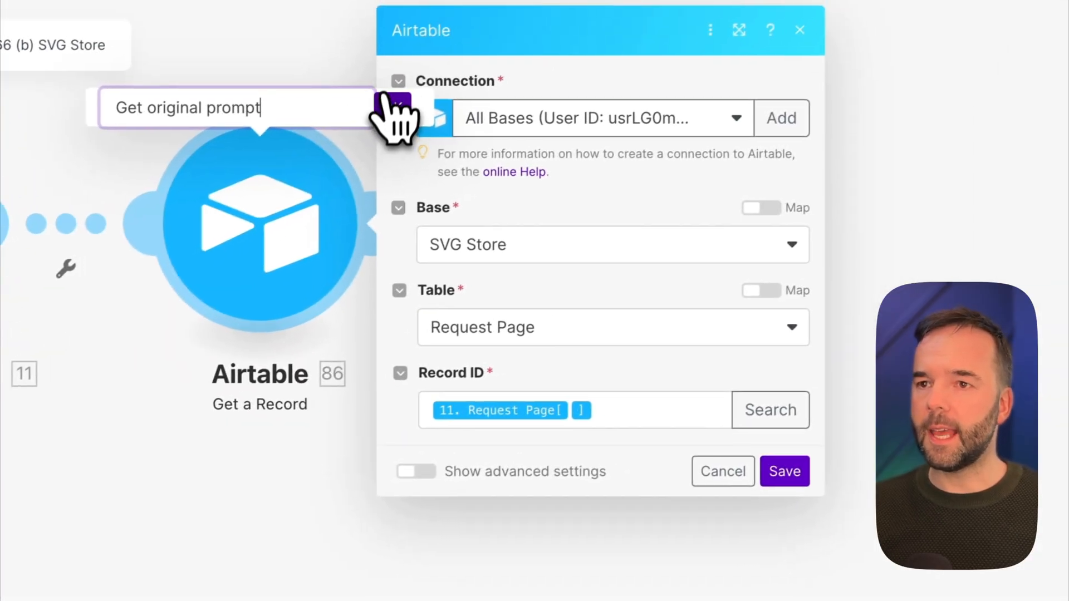
{"action": "left_click", "coordinate": [540, 57]}
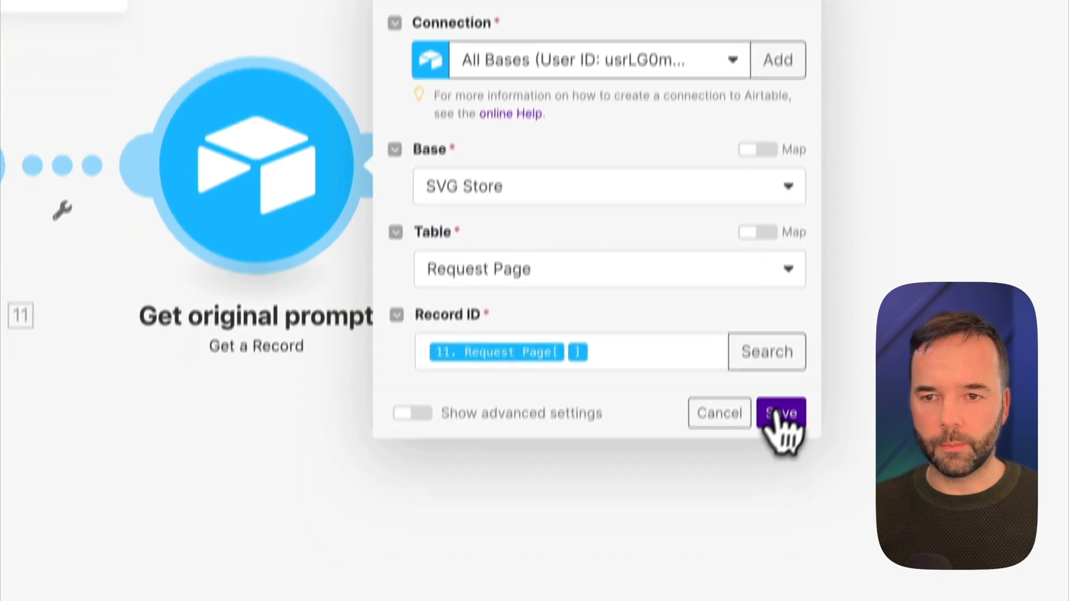
{"action": "left_click", "coordinate": [780, 415]}
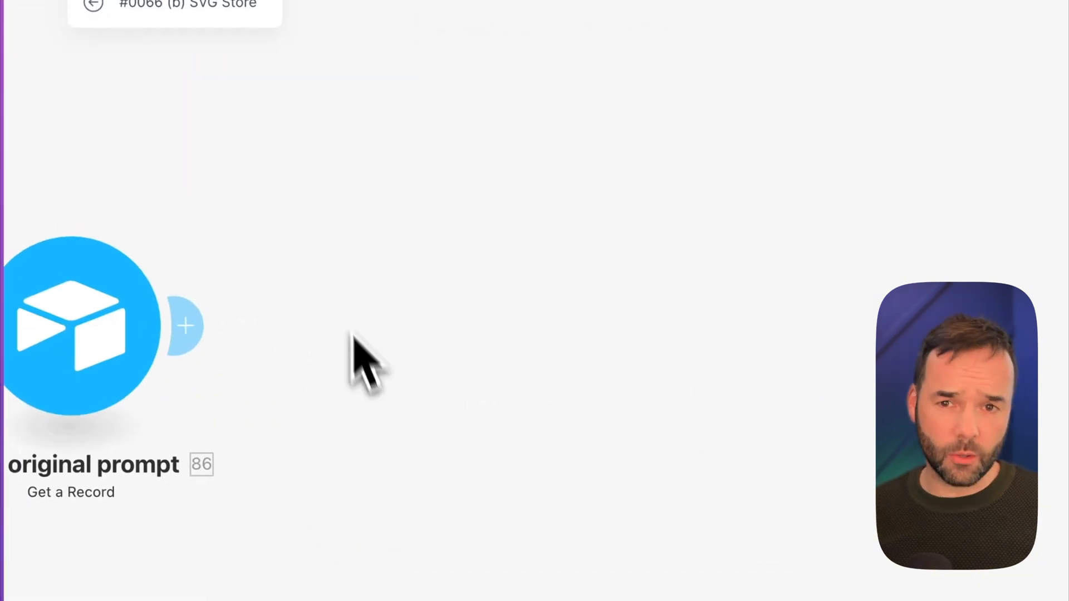
Add a Flow Control Router after the Get original prompt module
{"action": "left_click", "coordinate": [222, 322]}
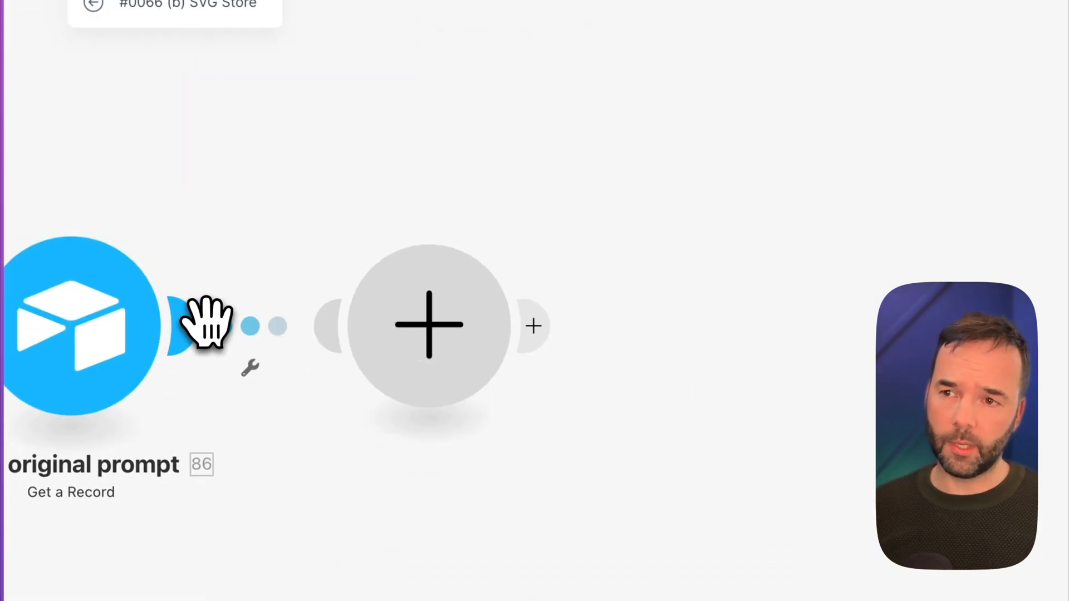
{"action": "type", "text": "flow"}
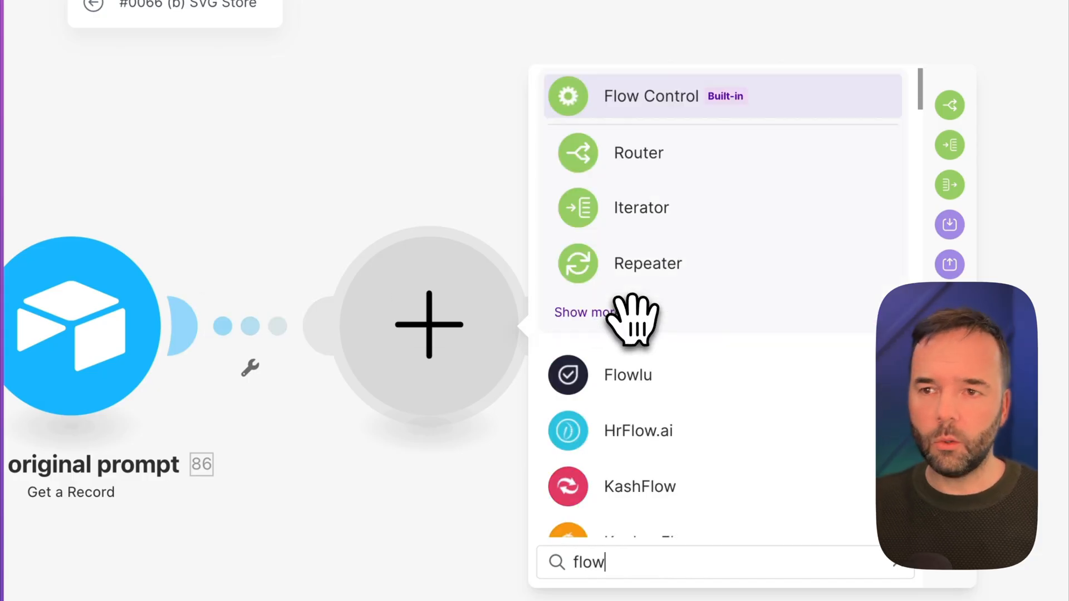
{"action": "left_click", "coordinate": [640, 166]}
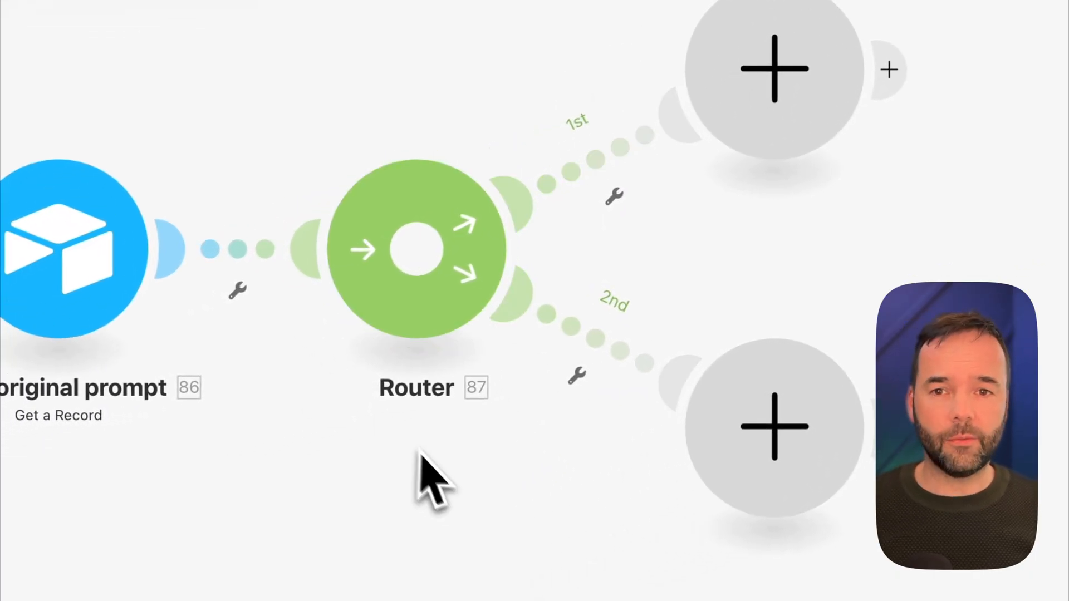
{"action": "left_click", "coordinate": [774, 71]}
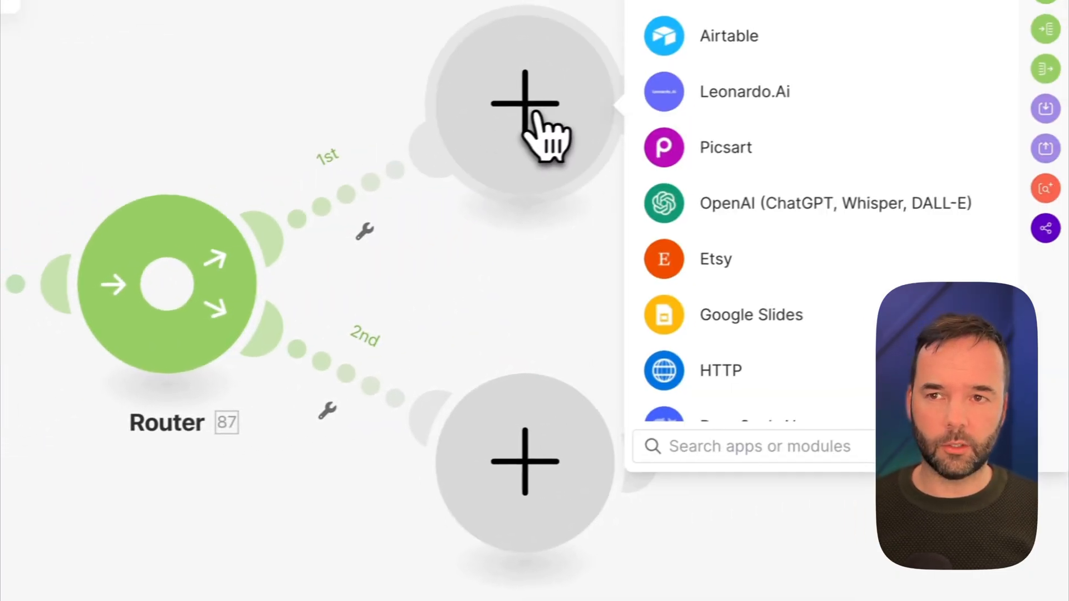
{"action": "type", "text": "flo"}
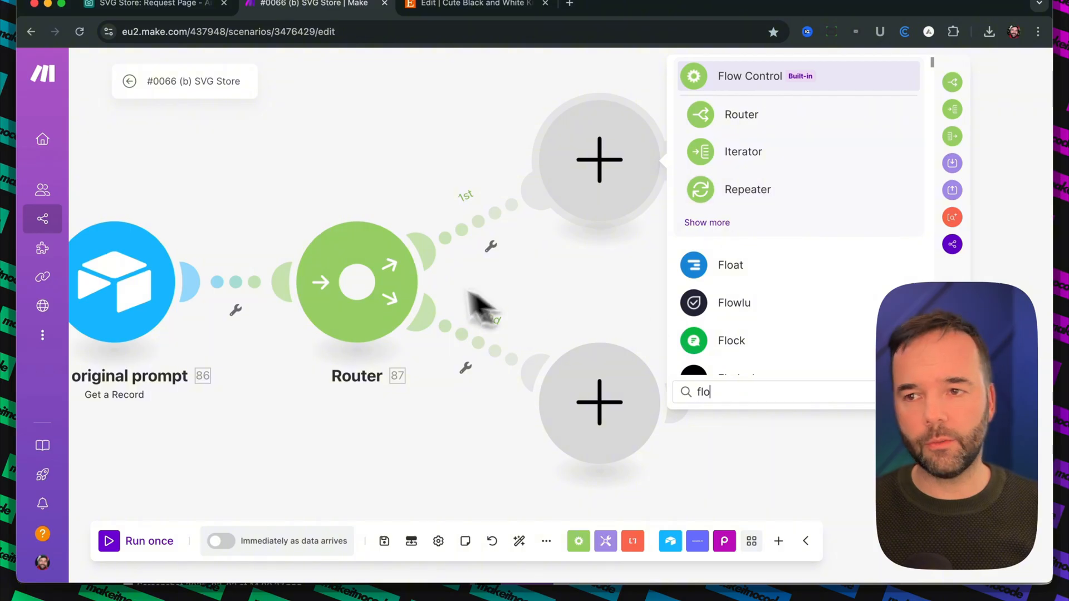
{"action": "left_click", "coordinate": [367, 299]}
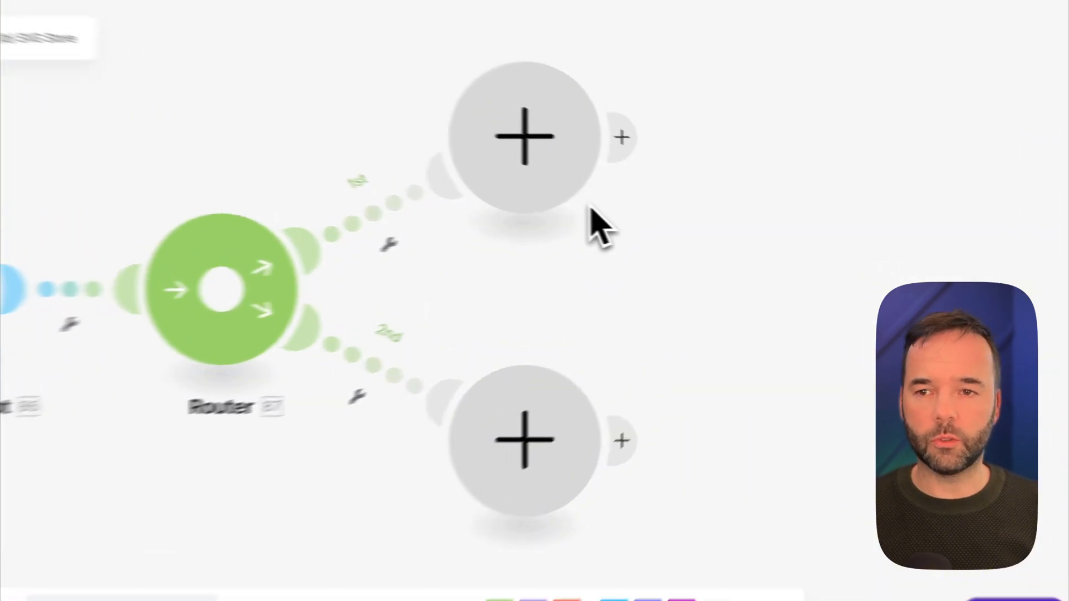
{"action": "scroll", "coordinate": [771, 268], "scroll_direction": "down", "scroll_amount": 5}
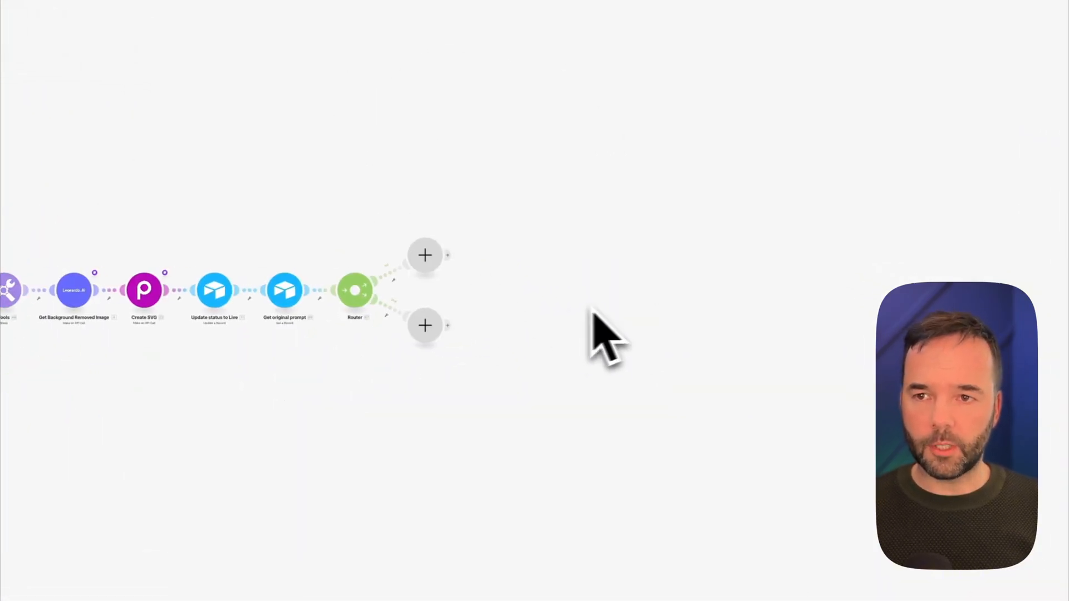
{"action": "left_click", "coordinate": [426, 329]}
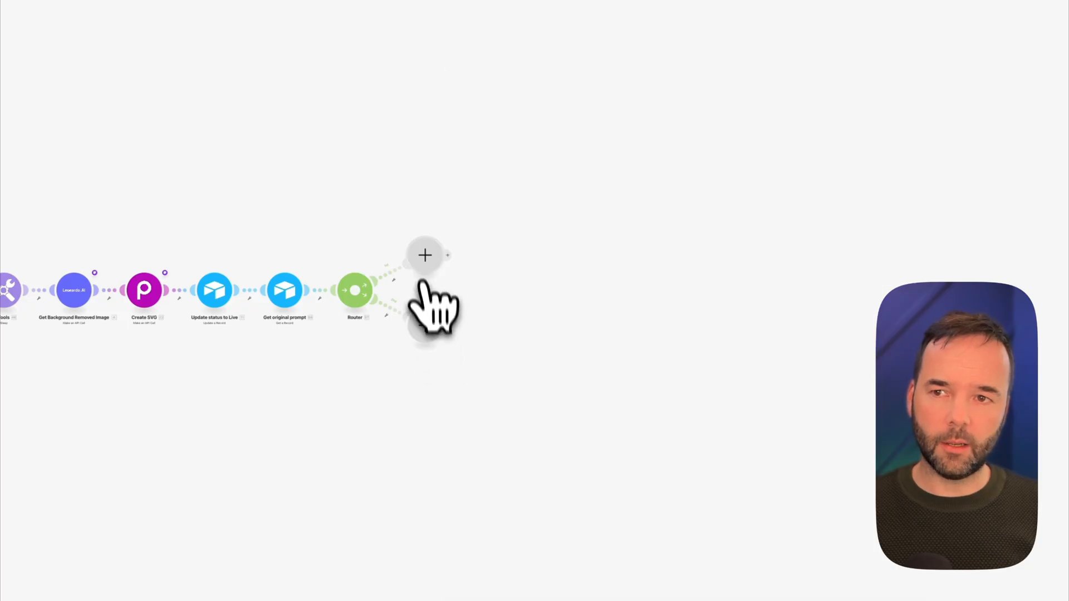
{"action": "left_click", "coordinate": [427, 255]}
{"action": "left_click", "coordinate": [426, 327]}
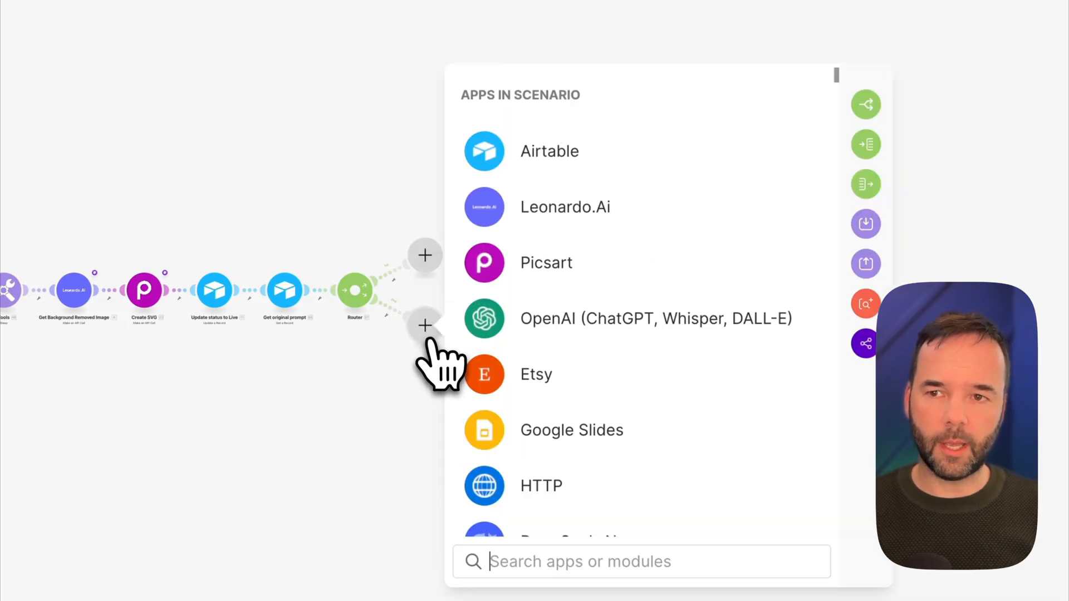
{"action": "left_click", "coordinate": [389, 410]}
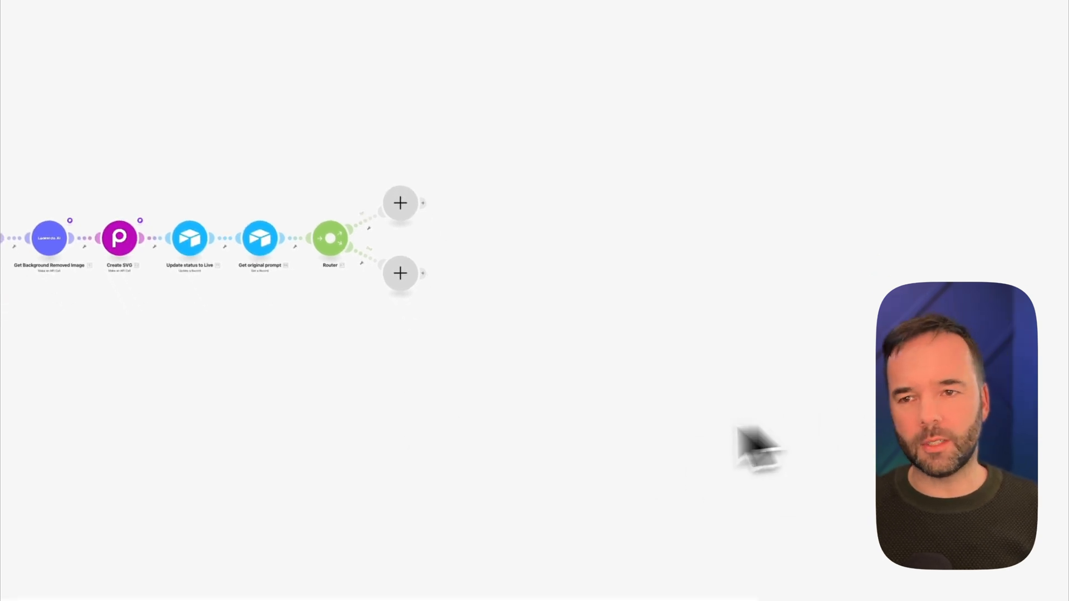
Delete the router's second empty module and add an OpenAI Create a Completion module on the remaining route
{"action": "right_click", "coordinate": [402, 278]}
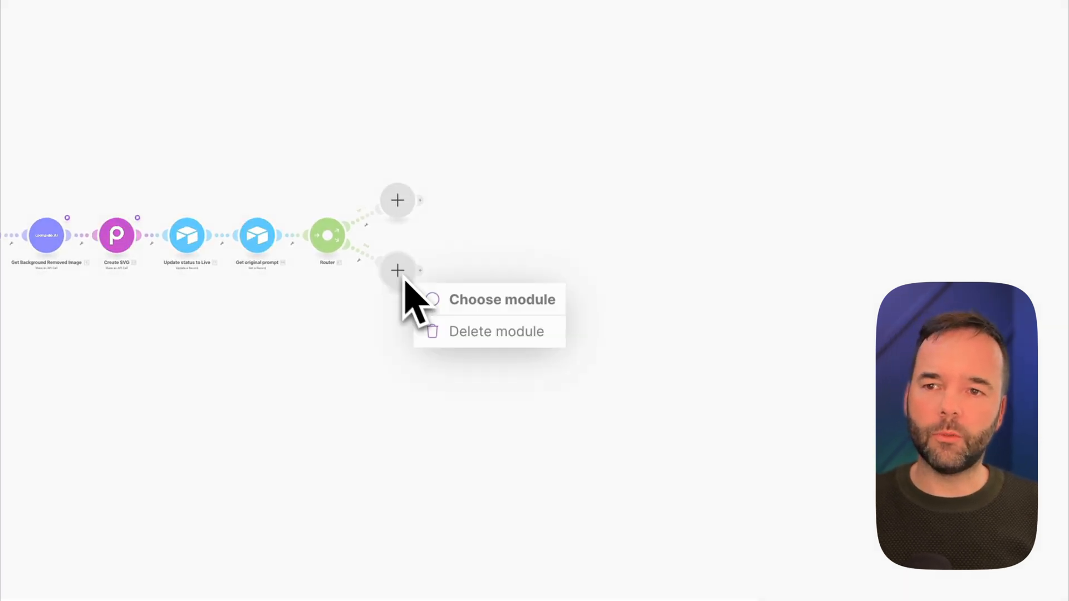
{"action": "left_click", "coordinate": [457, 329]}
{"action": "left_click", "coordinate": [396, 196]}
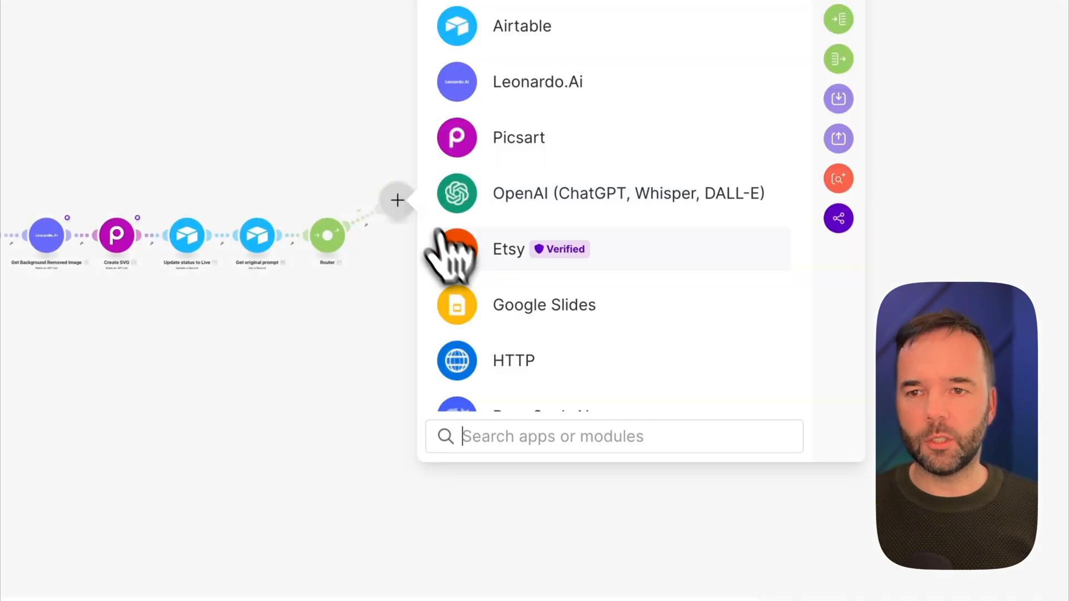
{"action": "left_click", "coordinate": [491, 193]}
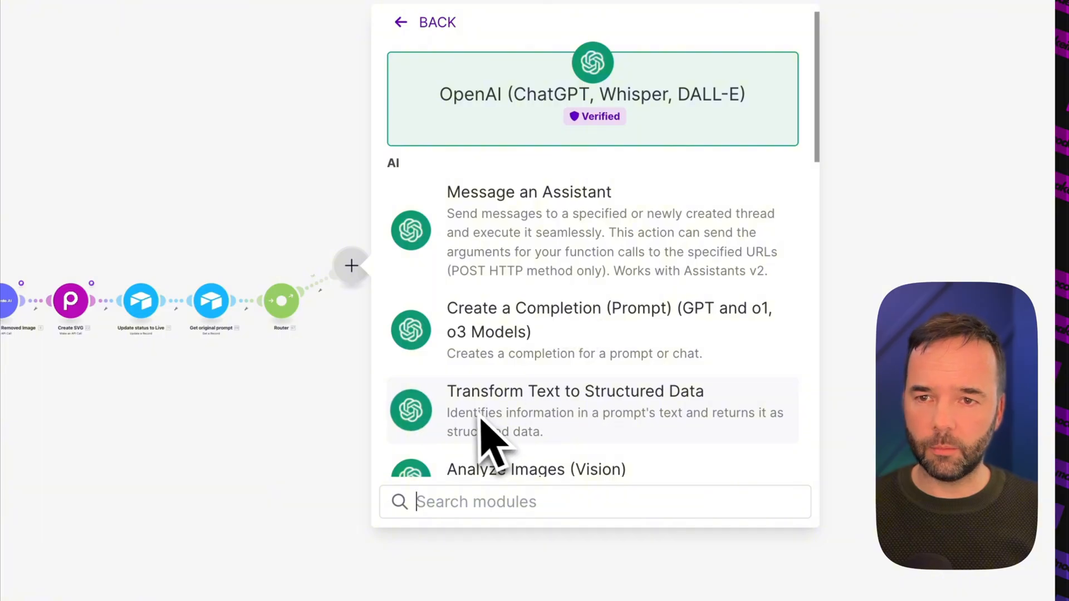
{"action": "left_click", "coordinate": [514, 355]}
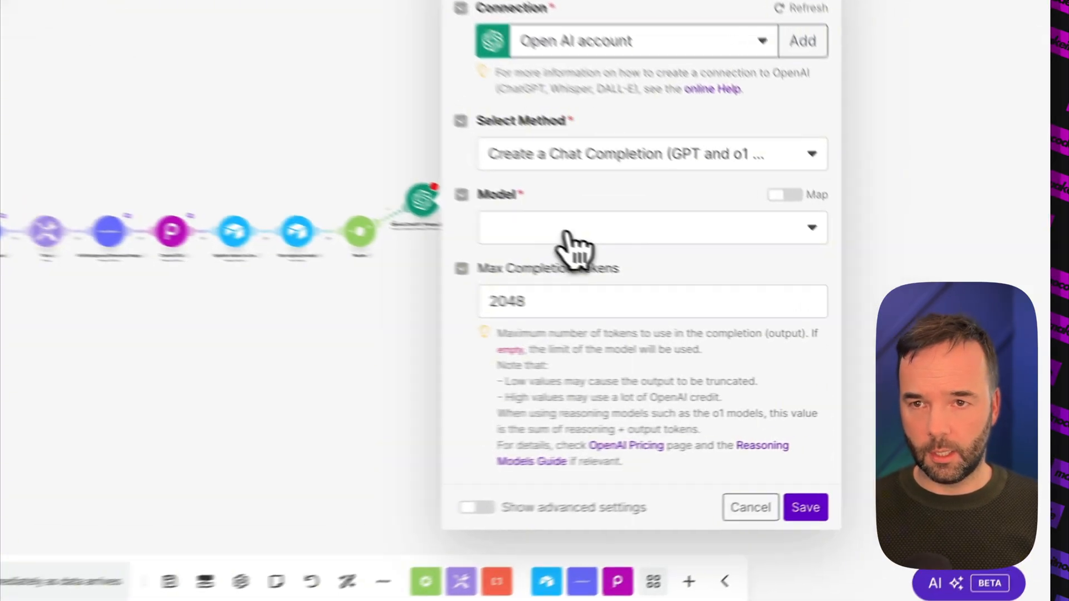
Set the OpenAI module's model to chatgpt-4o-latest (system)
{"action": "left_click", "coordinate": [703, 343]}
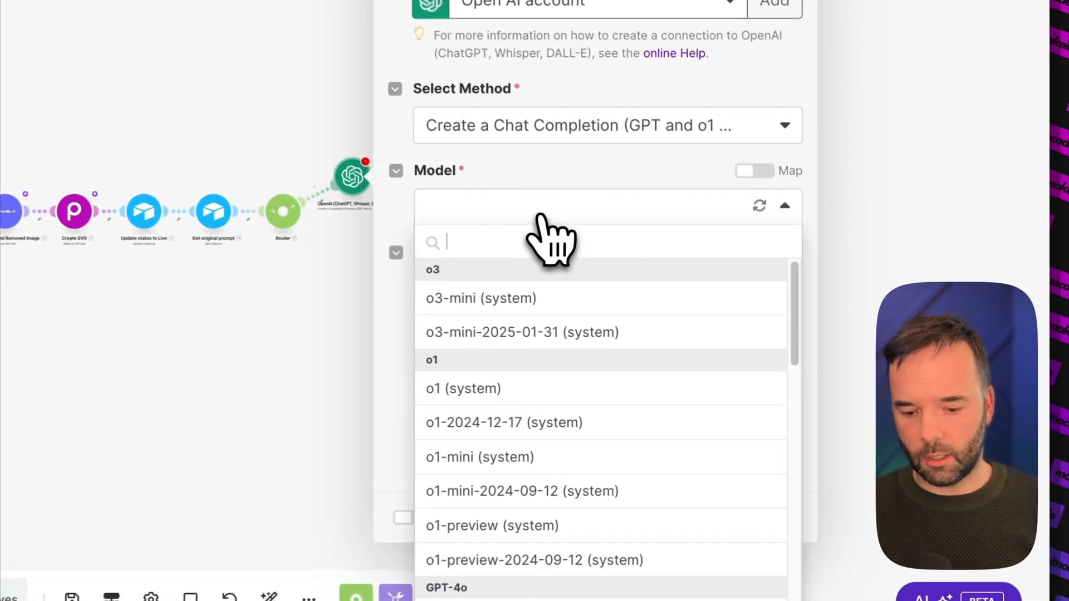
{"action": "type", "text": "latest"}
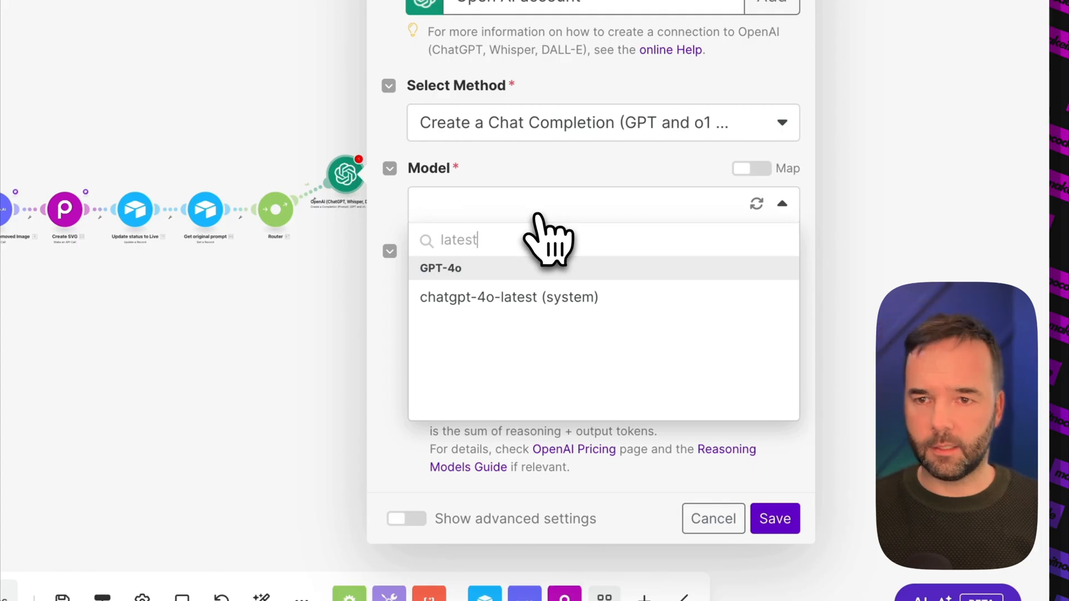
{"action": "left_click", "coordinate": [529, 296]}
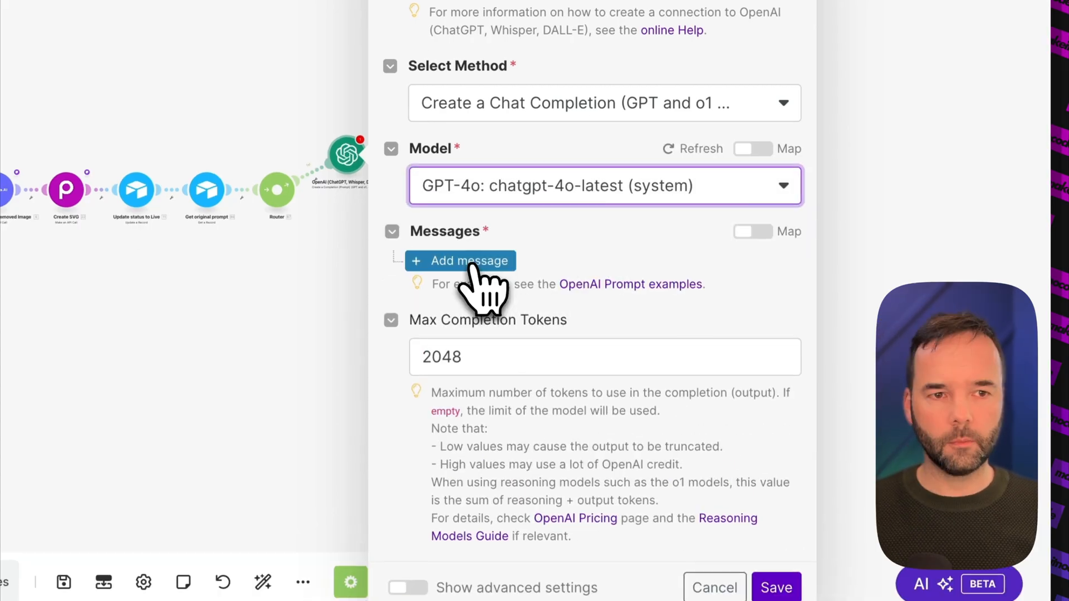
Add a Developer / System message describing an Etsy SVG store curator who generates Titles and Descriptions for SVG images based on the prompt used to create them
{"action": "left_click", "coordinate": [473, 281]}
{"action": "left_click", "coordinate": [502, 331]}
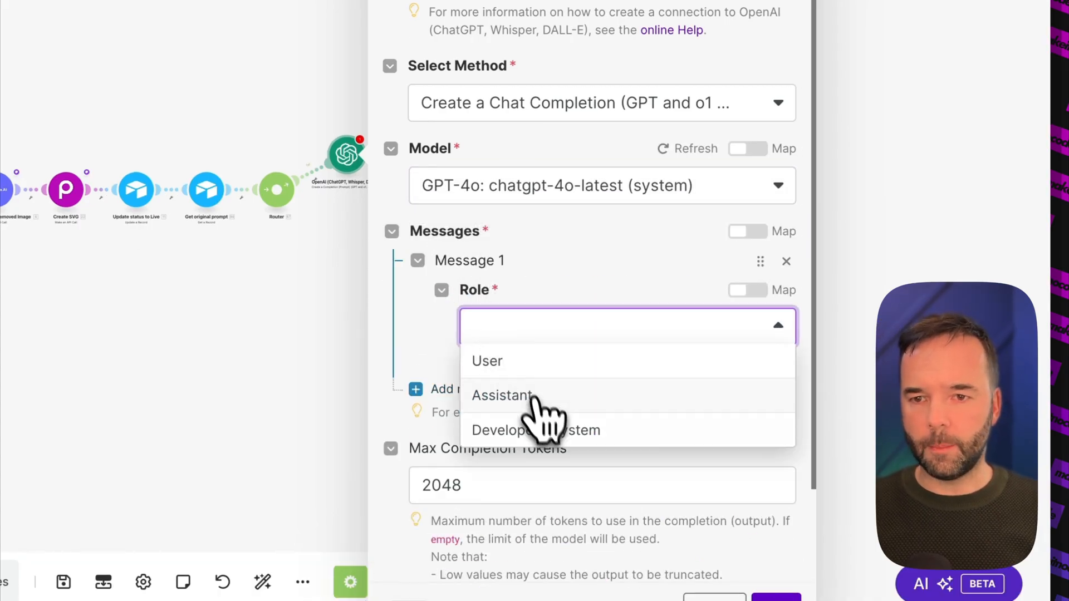
{"action": "left_click", "coordinate": [563, 430]}
{"action": "left_click", "coordinate": [524, 402]}
{"action": "type", "text": "You are an Etsy SVG store curator. You will generate Titles and Descriptions for SVG images based on the prompt used to create the images"}
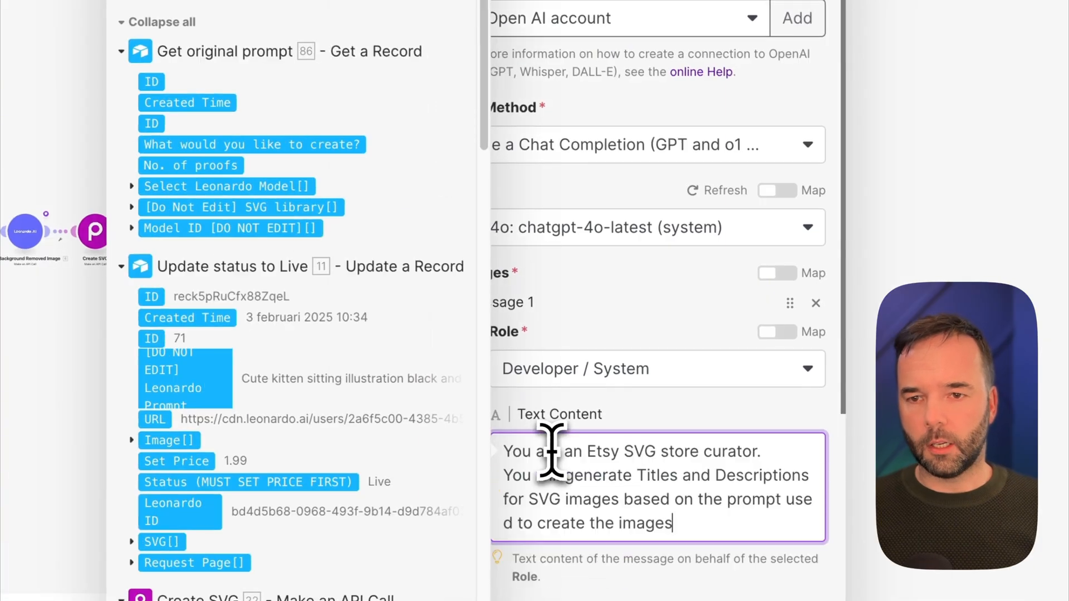
Change the system message's store wording to "SVG/PNG" and append "respond in JSON" with an object template holding empty "title" and "description" values
{"action": "scroll", "coordinate": [534, 437], "scroll_direction": "down", "scroll_amount": 5}
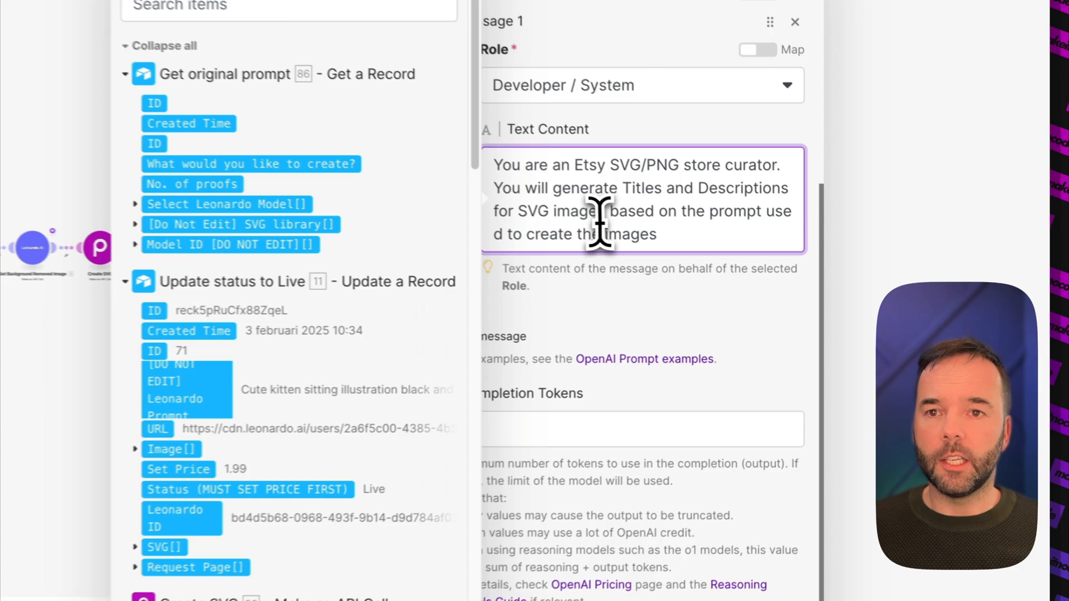
{"action": "left_click", "coordinate": [736, 251]}
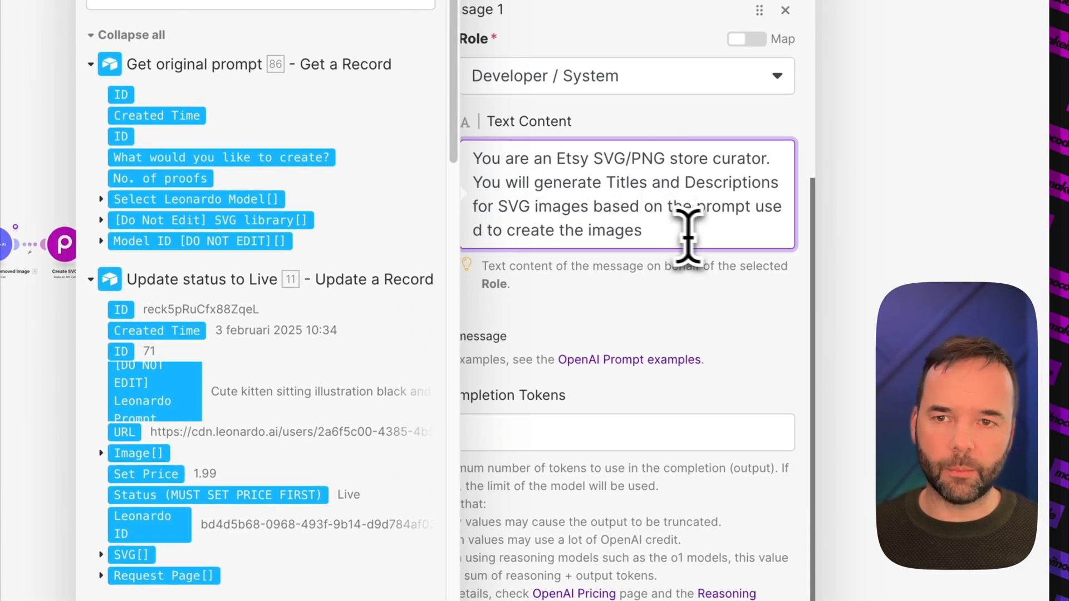
{"action": "left_click", "coordinate": [735, 310]}
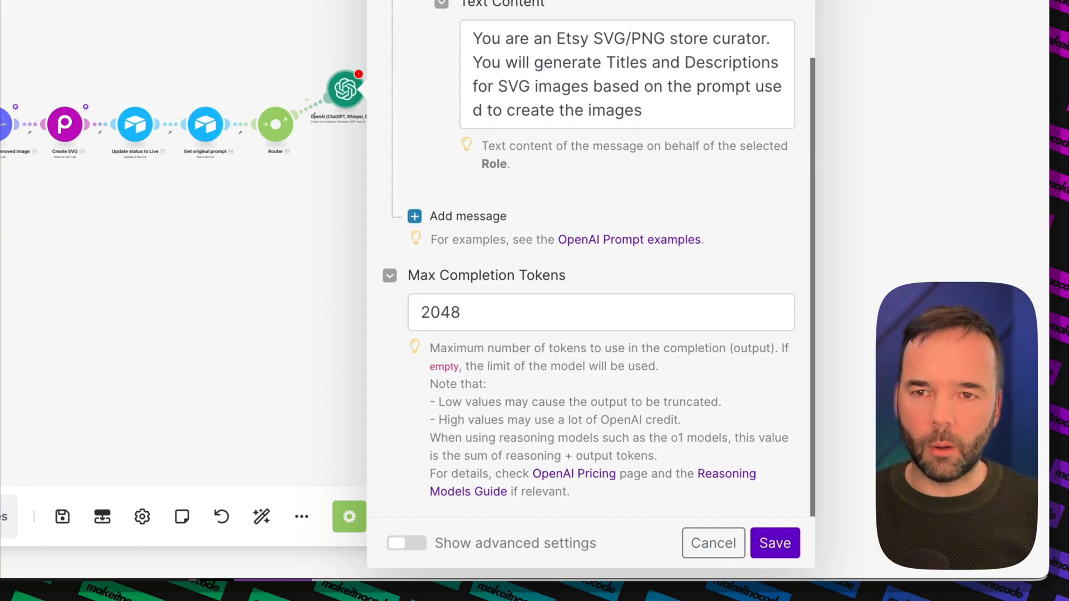
{"action": "left_click", "coordinate": [684, 113]}
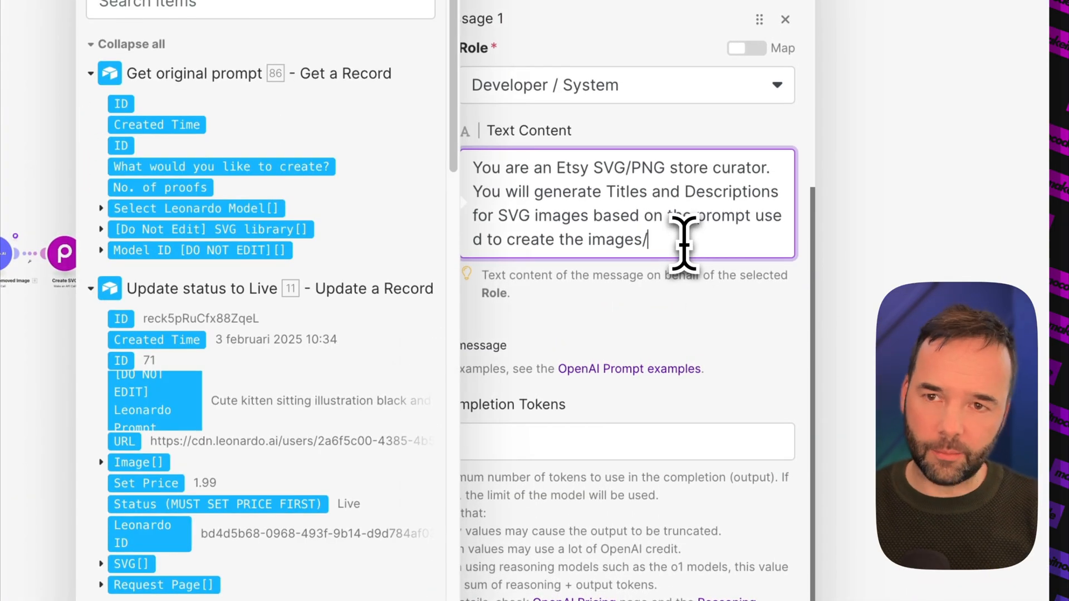
{"action": "key", "text": "BackSpace"}
{"action": "type", "text": "."}
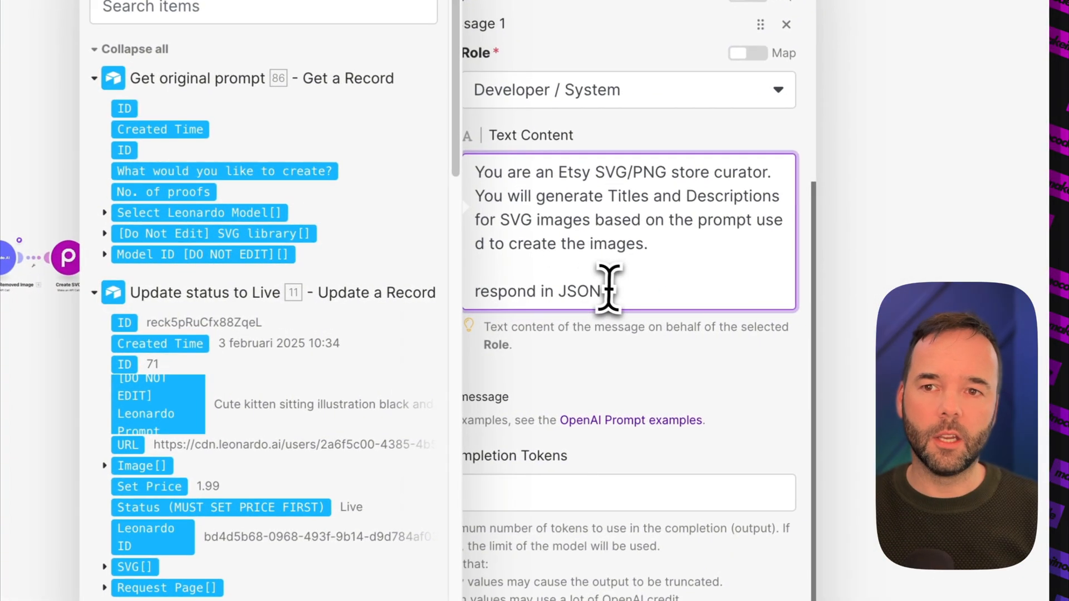
{"action": "left_click_drag", "start_coordinate": [748, 298], "coordinate": [665, 297]}
{"action": "left_click", "coordinate": [690, 356]}
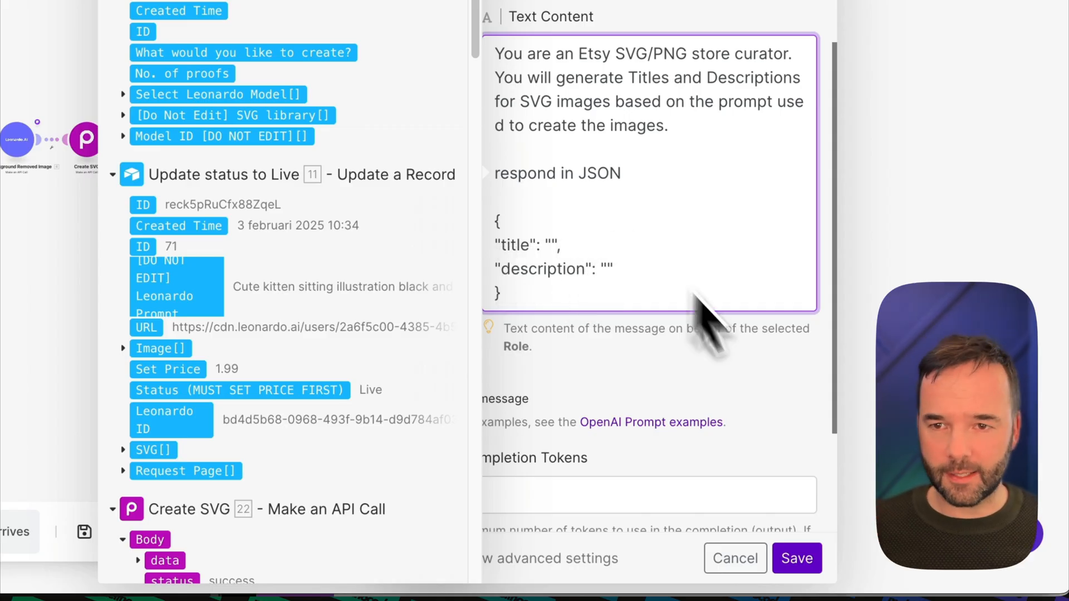
Add a second message with the User role and map the original prompt's "What would you like to create?" value as its text content
{"action": "scroll", "coordinate": [704, 323], "scroll_direction": "down", "scroll_amount": 3}
{"action": "left_click", "coordinate": [504, 228]}
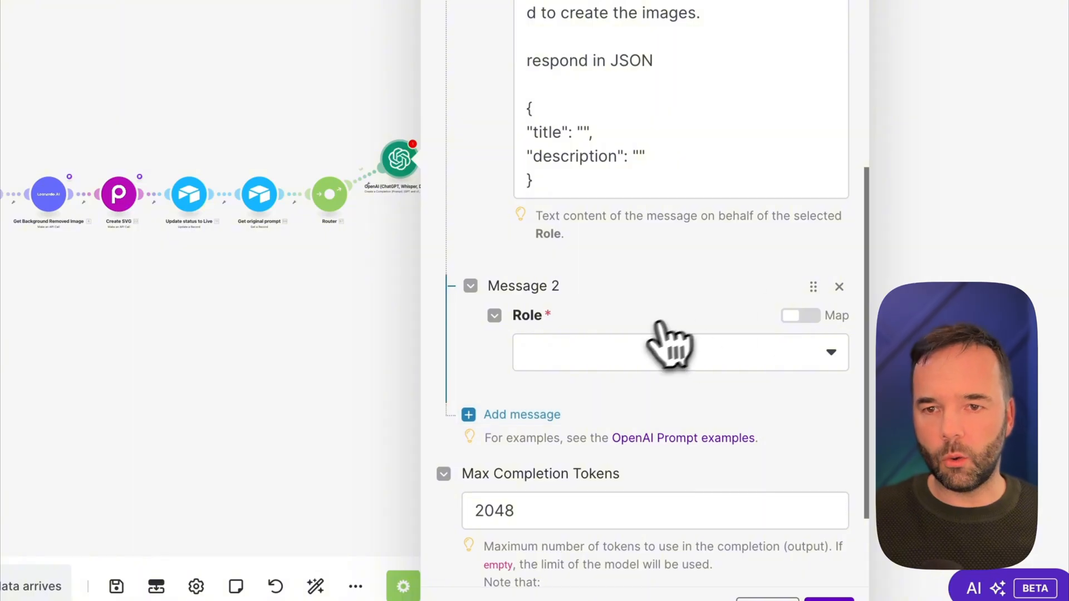
{"action": "left_click", "coordinate": [676, 351]}
{"action": "left_click", "coordinate": [593, 398]}
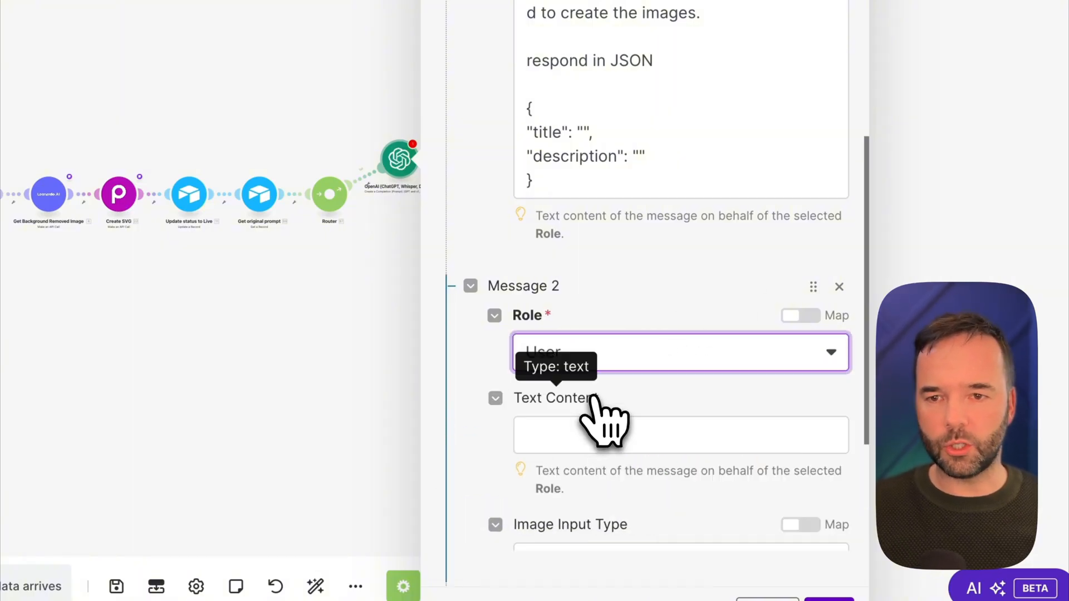
{"action": "left_click", "coordinate": [640, 435]}
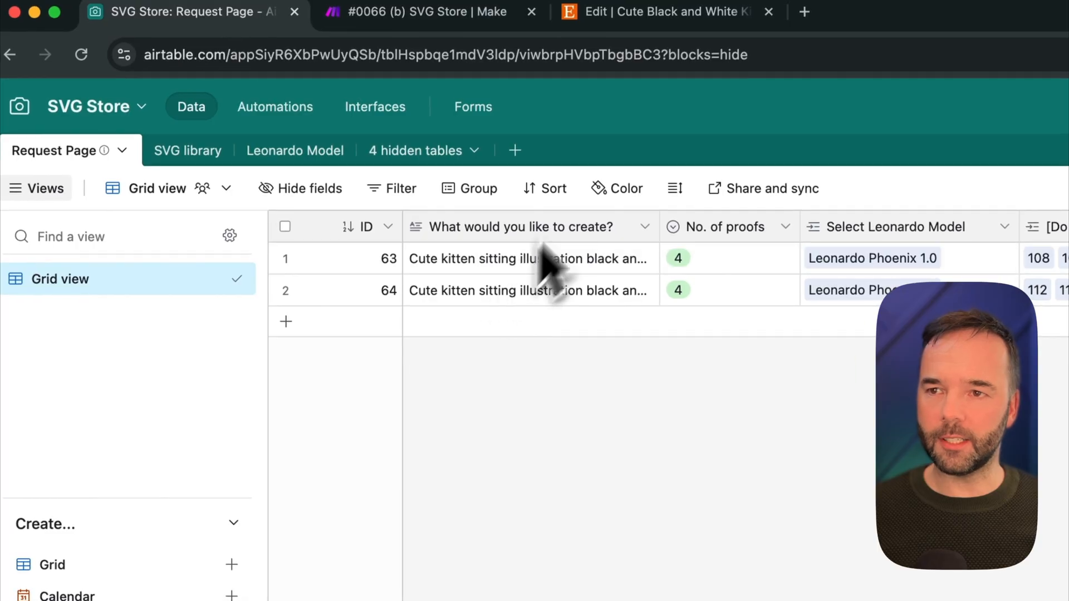
{"action": "left_click", "coordinate": [390, 13]}
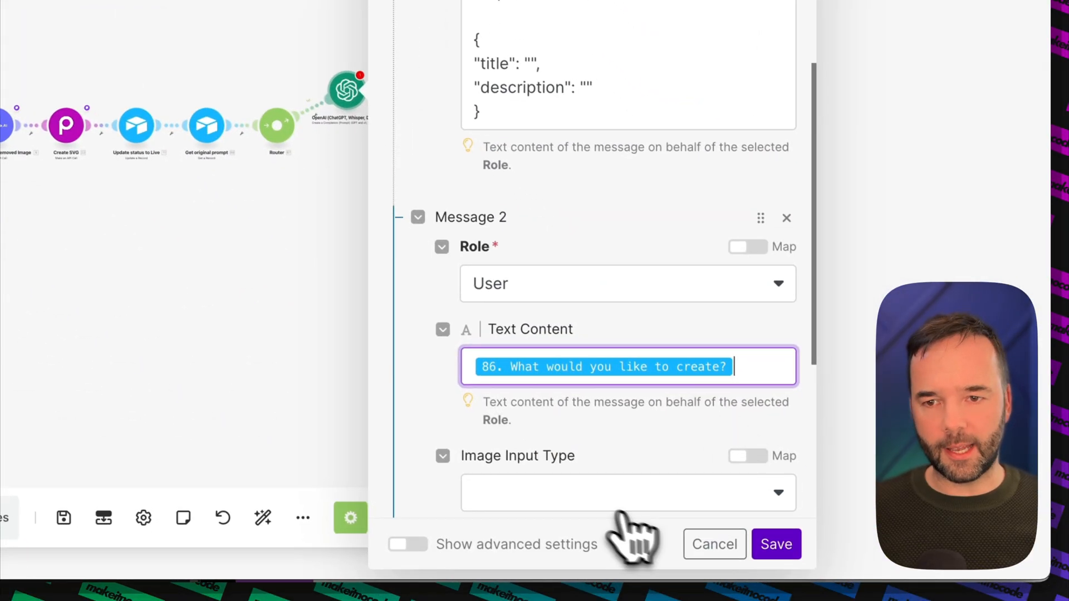
Set the User message's image input type to URL and map the URL from the first Airtable Get a Record module as its image URL
{"action": "left_click", "coordinate": [620, 501]}
{"action": "left_click", "coordinate": [543, 370]}
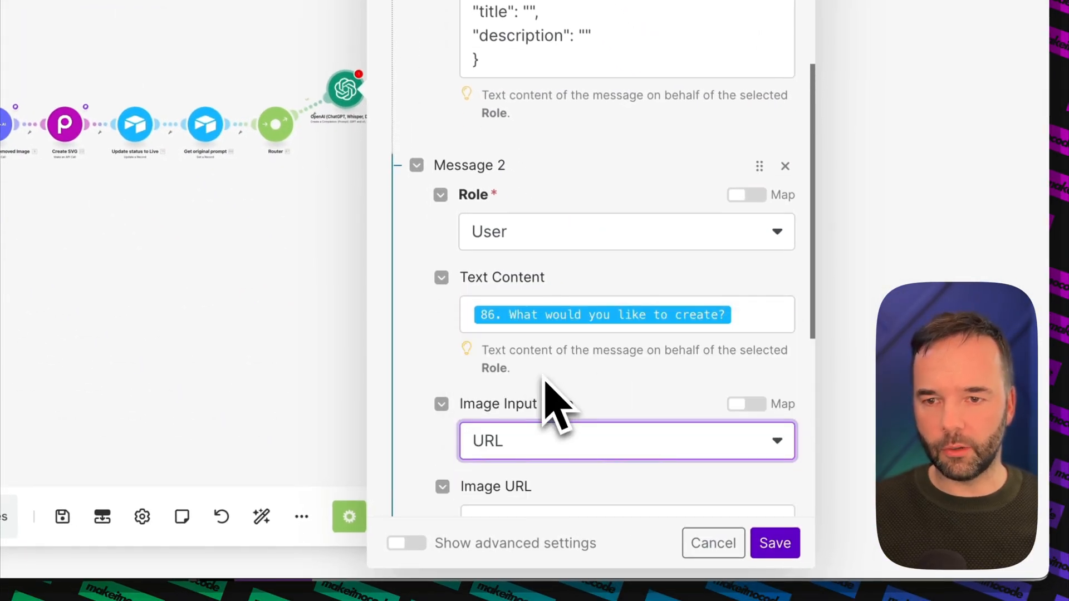
{"action": "scroll", "coordinate": [544, 501], "scroll_direction": "down", "scroll_amount": 5}
{"action": "left_click", "coordinate": [536, 280]}
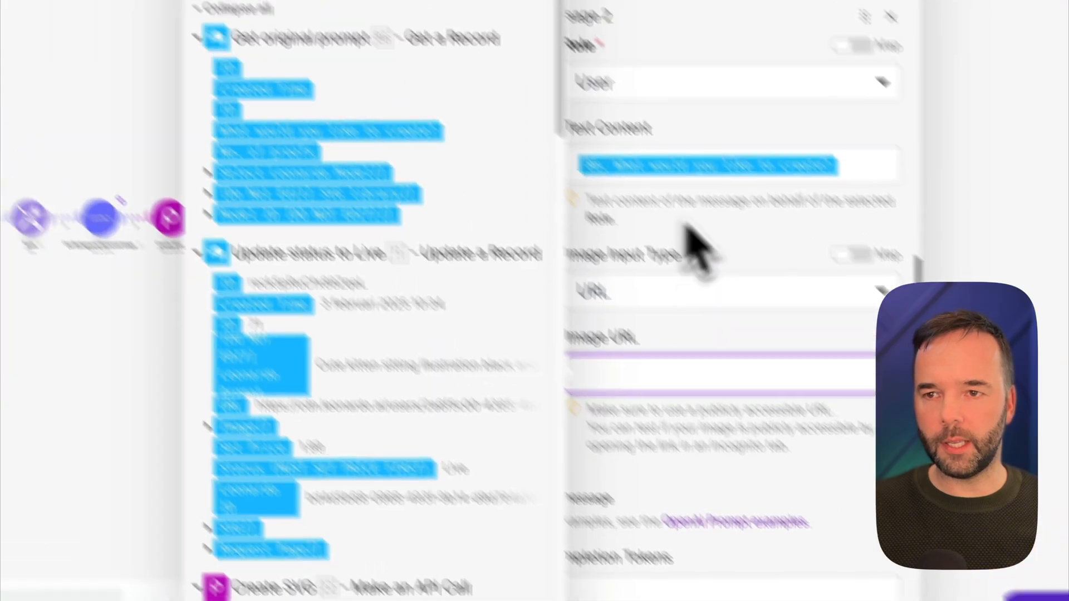
{"action": "scroll", "coordinate": [268, 360], "scroll_direction": "down", "scroll_amount": 10}
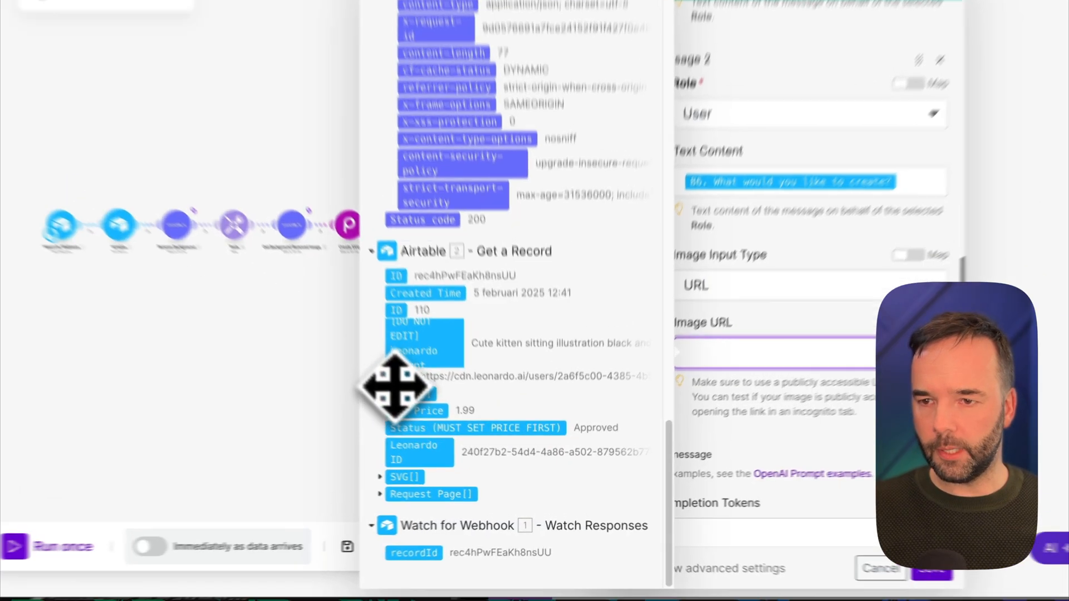
{"action": "left_click", "coordinate": [428, 403]}
{"action": "left_click", "coordinate": [814, 471]}
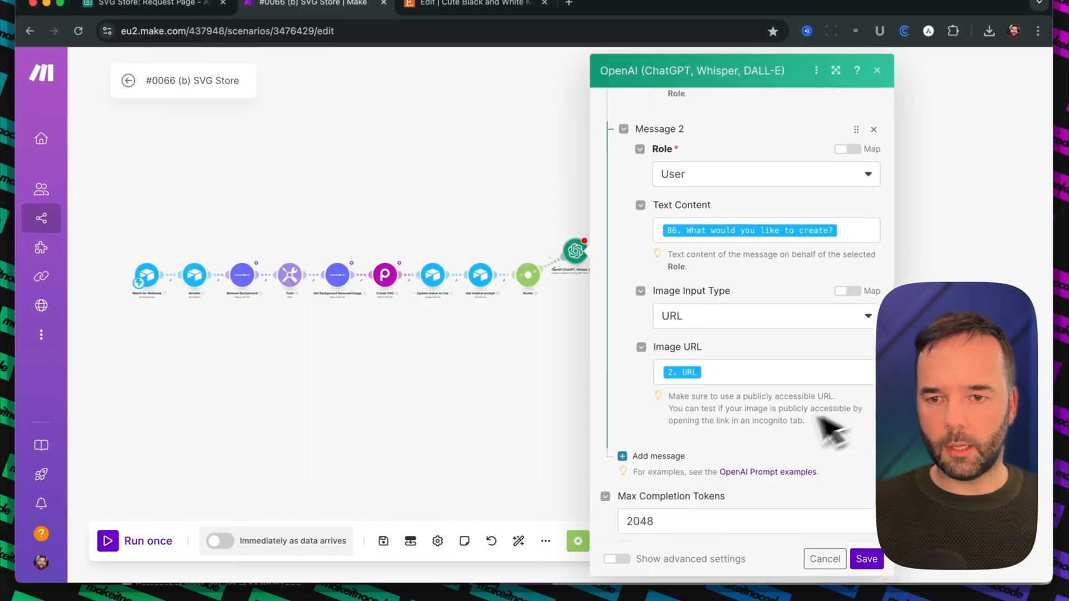
Set the OpenAI module's response format to JSON Object in the advanced settings and save the module
{"action": "scroll", "coordinate": [780, 429], "scroll_direction": "down", "scroll_amount": 3}
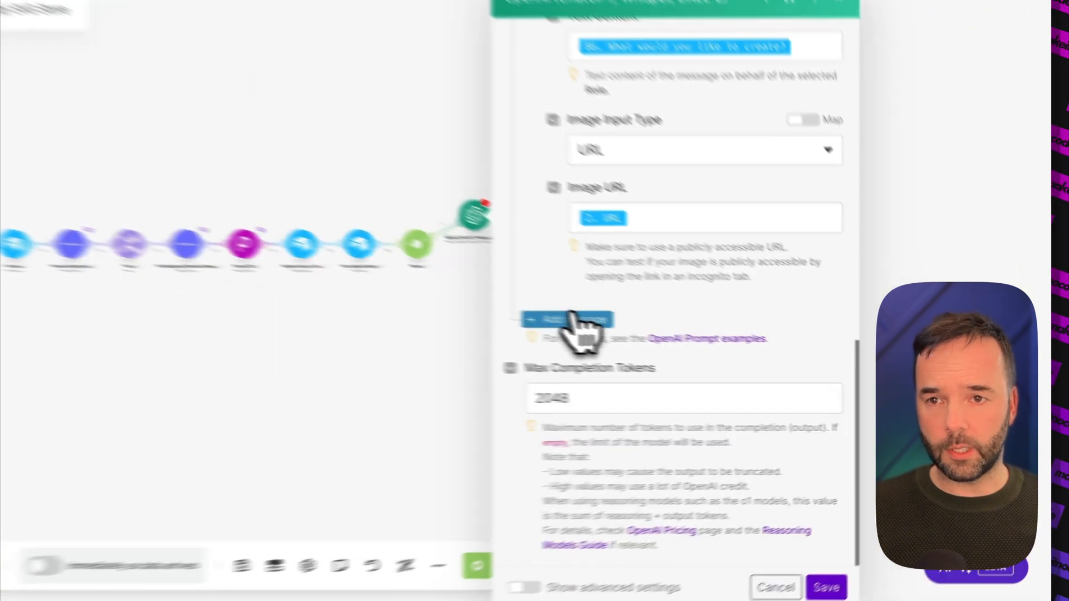
{"action": "left_click", "coordinate": [649, 337]}
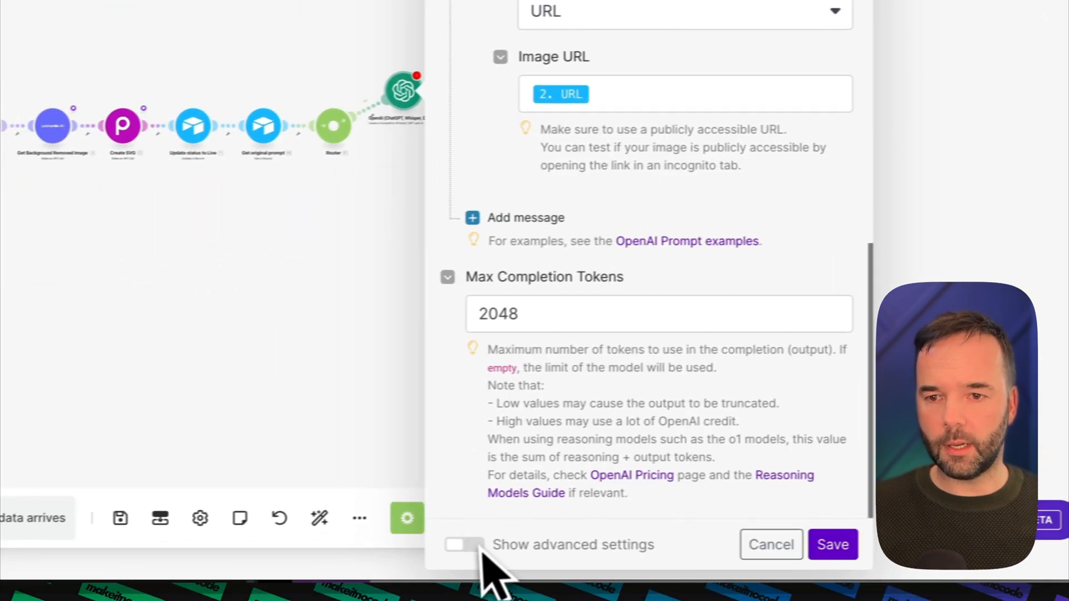
{"action": "left_click", "coordinate": [490, 543]}
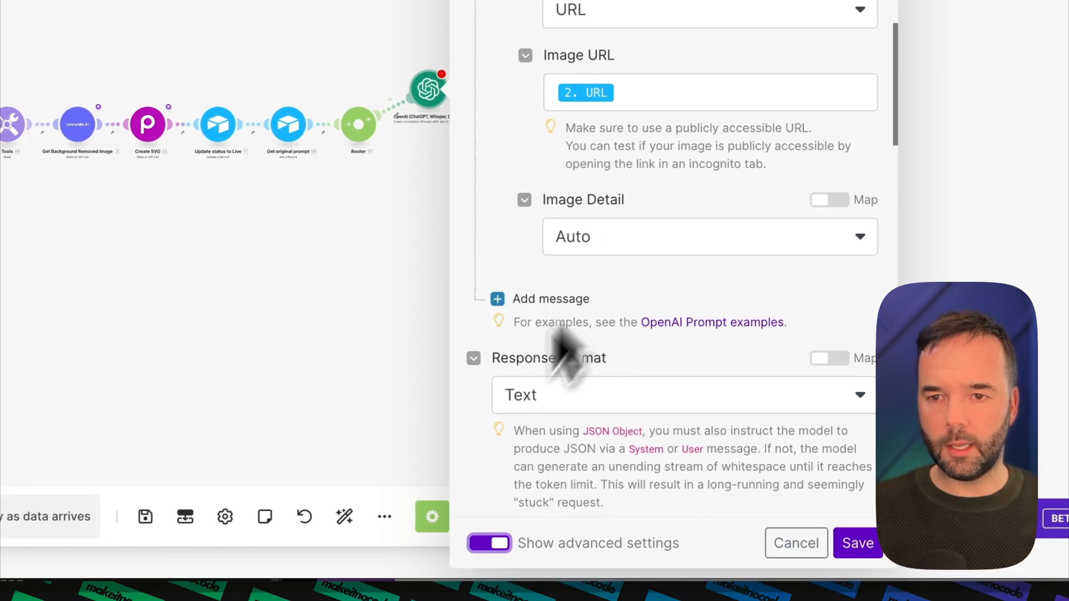
{"action": "left_click", "coordinate": [564, 402]}
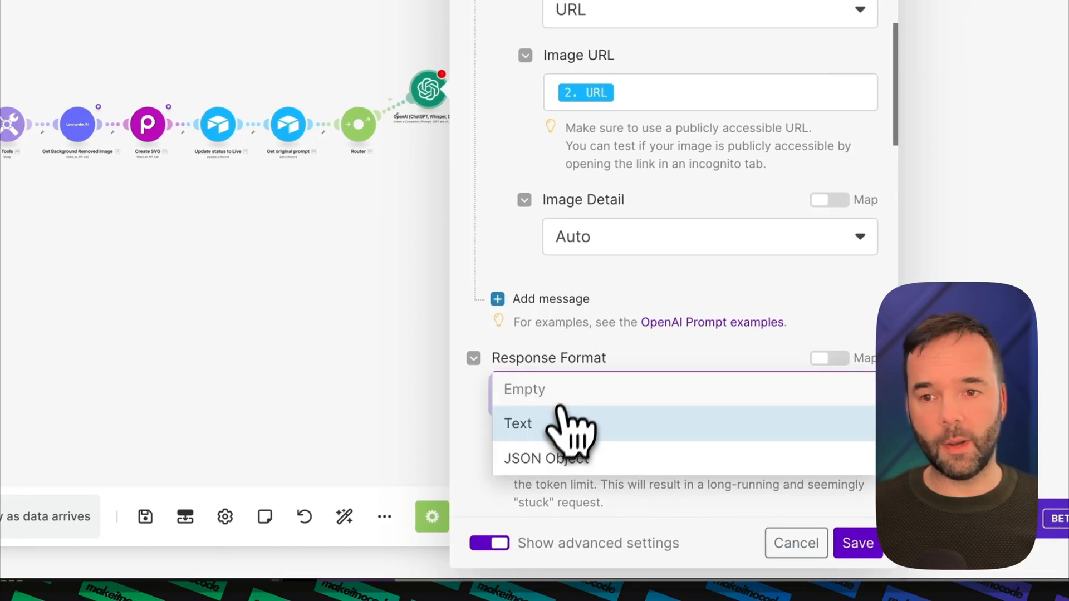
{"action": "left_click", "coordinate": [538, 462]}
{"action": "left_click", "coordinate": [865, 555]}
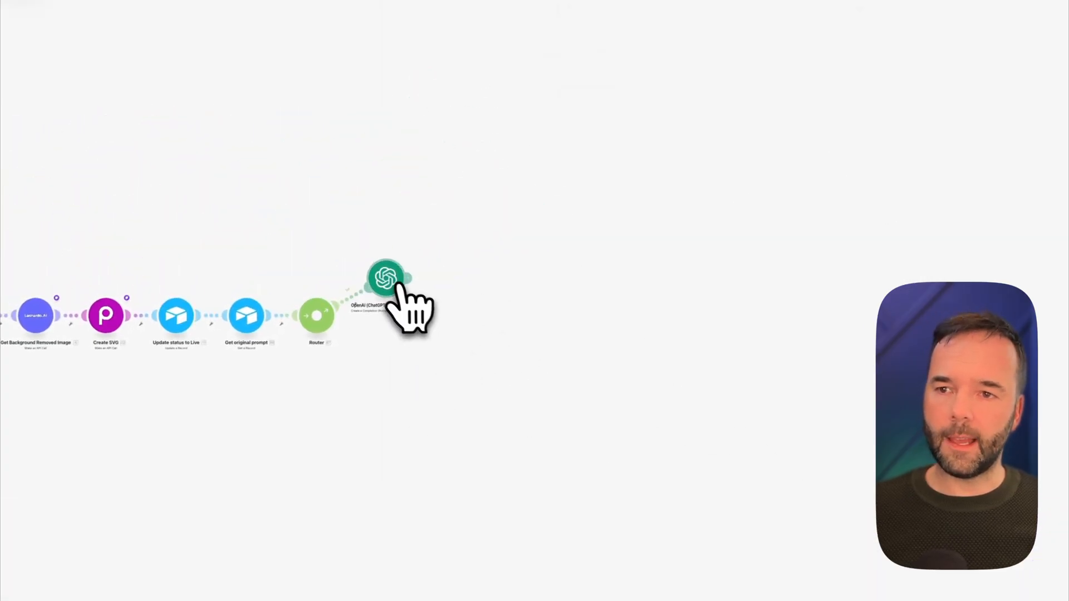
{"action": "left_click_drag", "start_coordinate": [399, 285], "coordinate": [420, 250]}
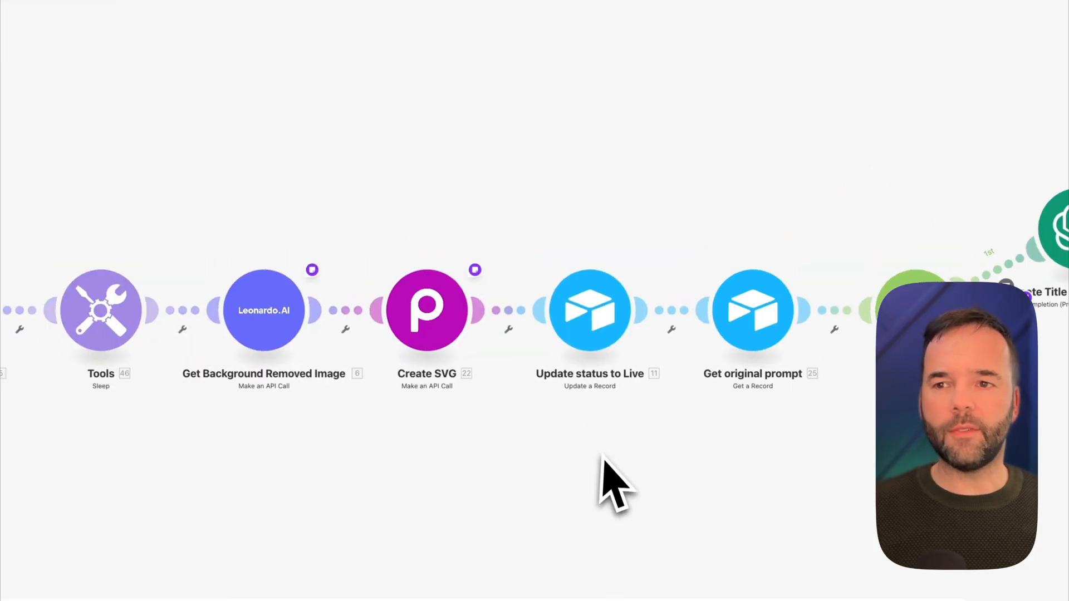
Examine the API Documentation notes attached to the Create SVG, Get Background Removed Image and Remove Background modules
{"action": "left_click", "coordinate": [486, 271]}
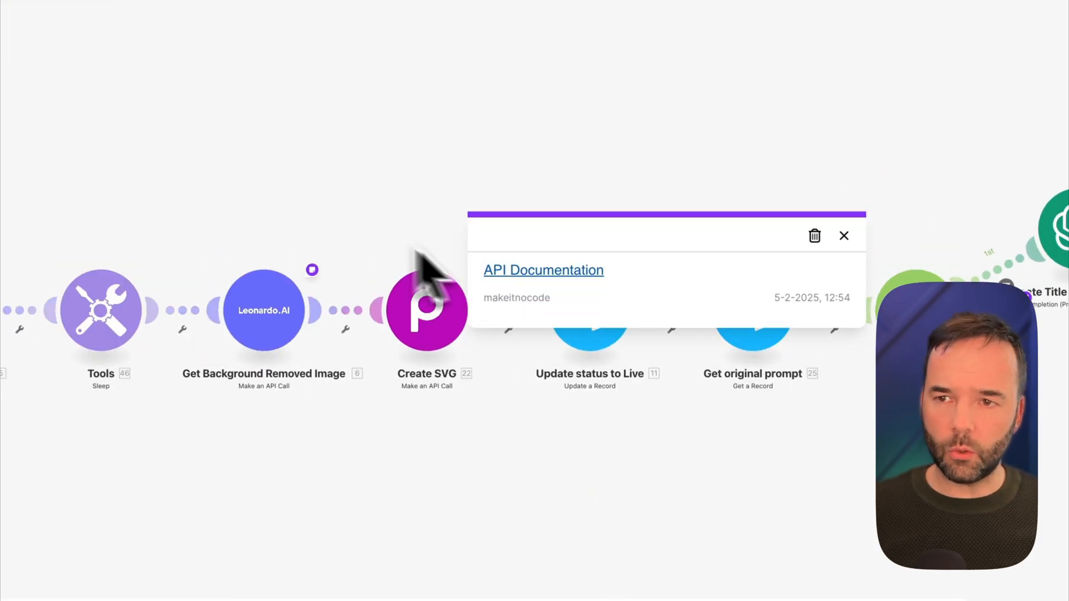
{"action": "double_click", "coordinate": [466, 422]}
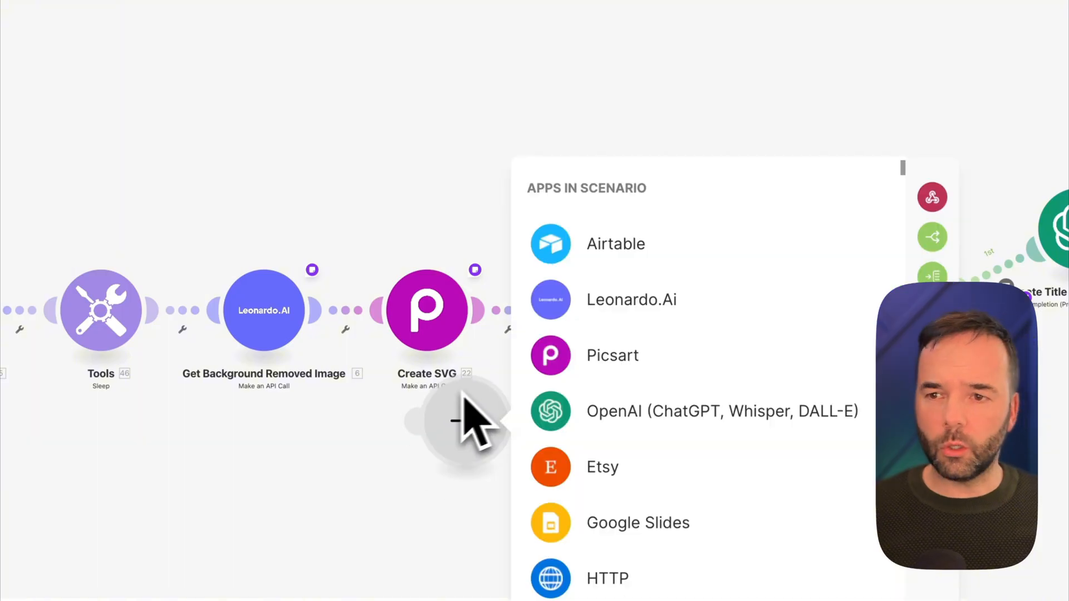
{"action": "left_click", "coordinate": [335, 492]}
{"action": "right_click", "coordinate": [472, 439]}
{"action": "left_click", "coordinate": [557, 488]}
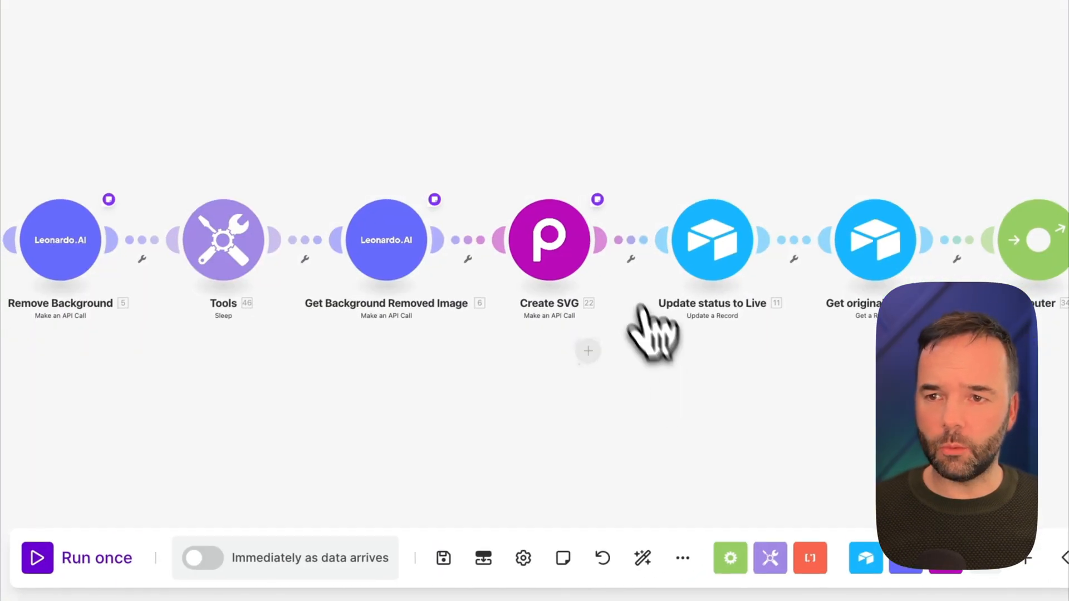
{"action": "left_click", "coordinate": [434, 201]}
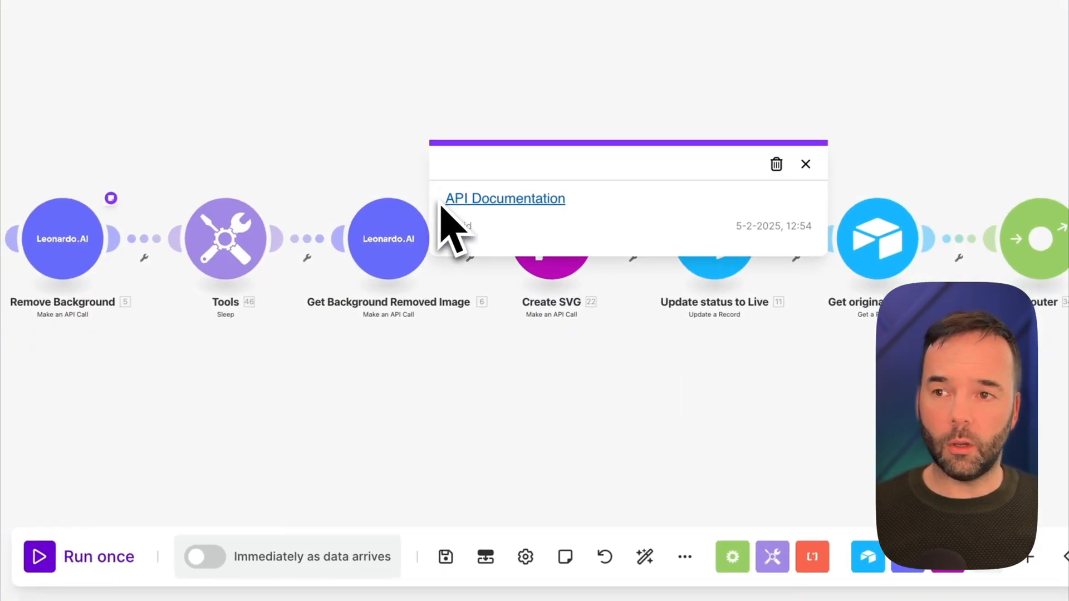
{"action": "left_click", "coordinate": [369, 378]}
{"action": "left_click_drag", "start_coordinate": [110, 387], "coordinate": [529, 411]}
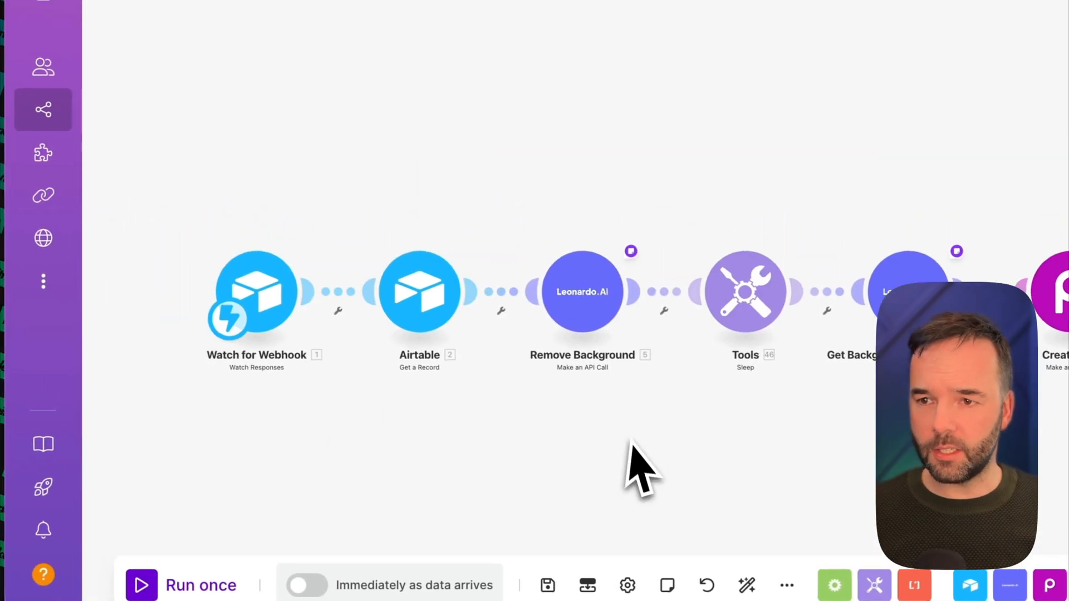
{"action": "left_click", "coordinate": [531, 224]}
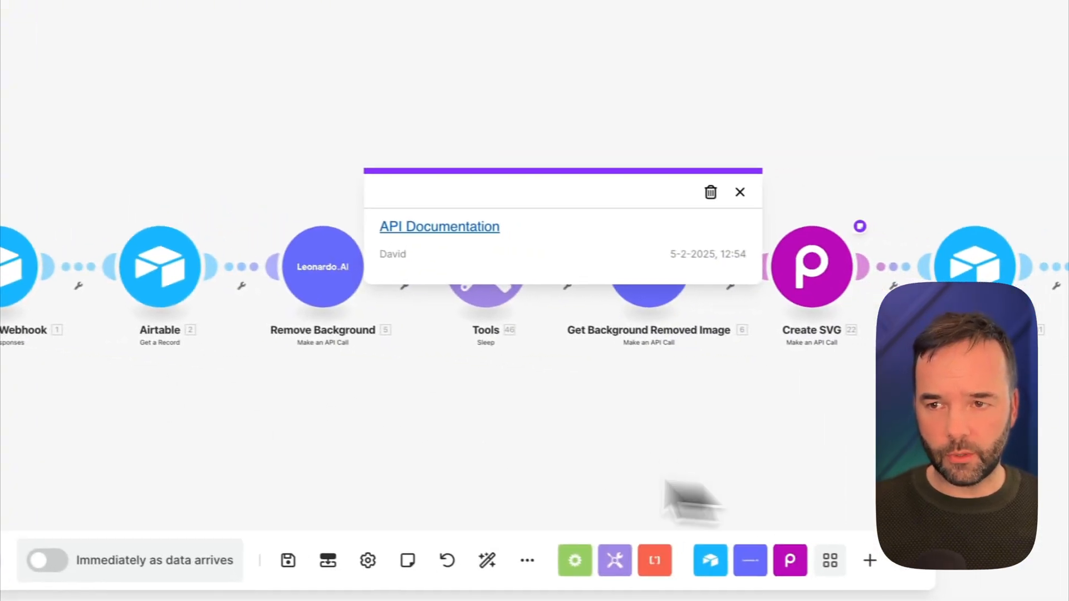
{"action": "left_click_drag", "start_coordinate": [818, 479], "coordinate": [366, 443]}
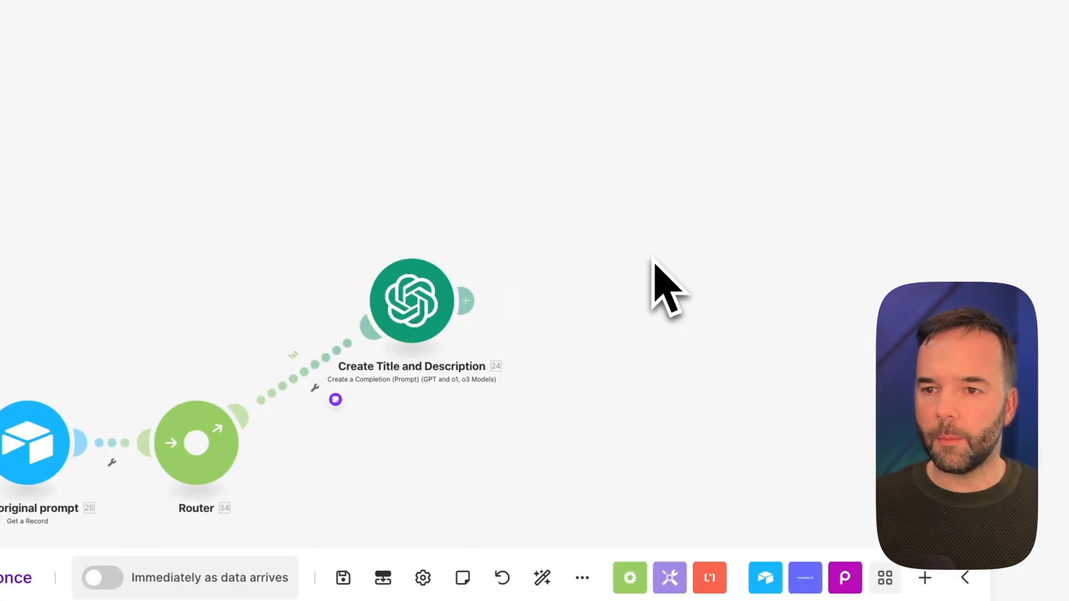
Add an Etsy Create a Listing module after the Create Title and Description module
{"action": "scroll", "coordinate": [657, 262], "scroll_direction": "up", "scroll_amount": 4}
{"action": "left_click", "coordinate": [334, 335]}
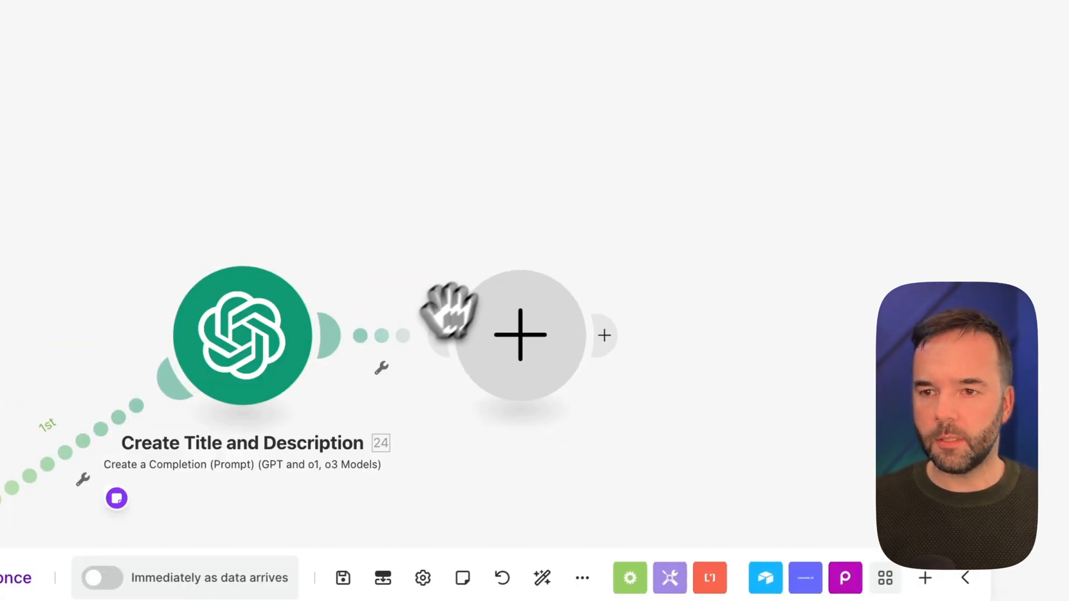
{"action": "left_click", "coordinate": [693, 571]}
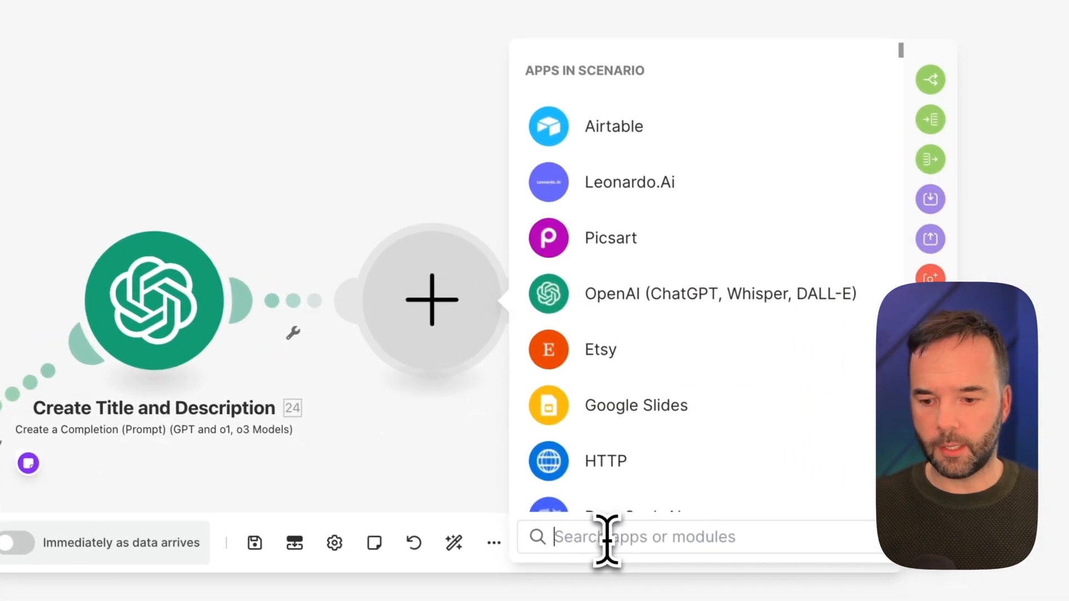
{"action": "type", "text": "etsy"}
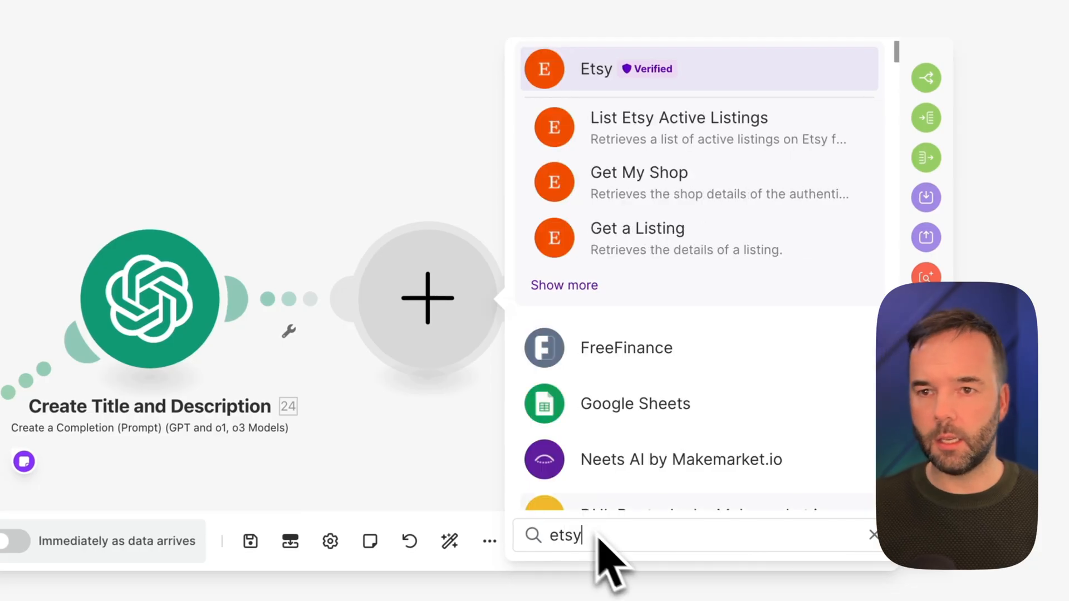
{"action": "left_click", "coordinate": [718, 220]}
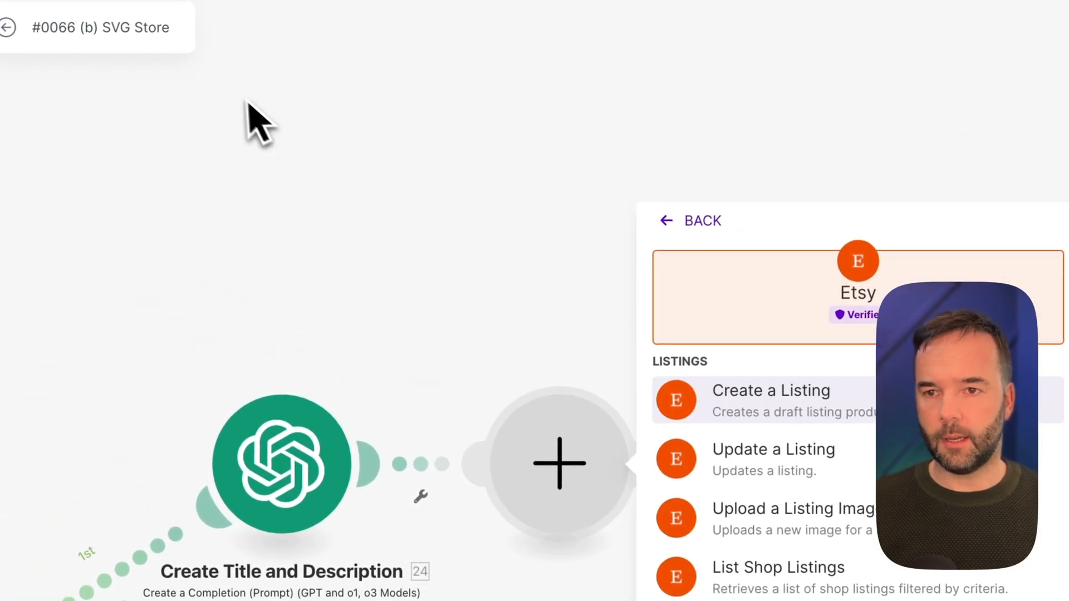
{"action": "left_click", "coordinate": [766, 393]}
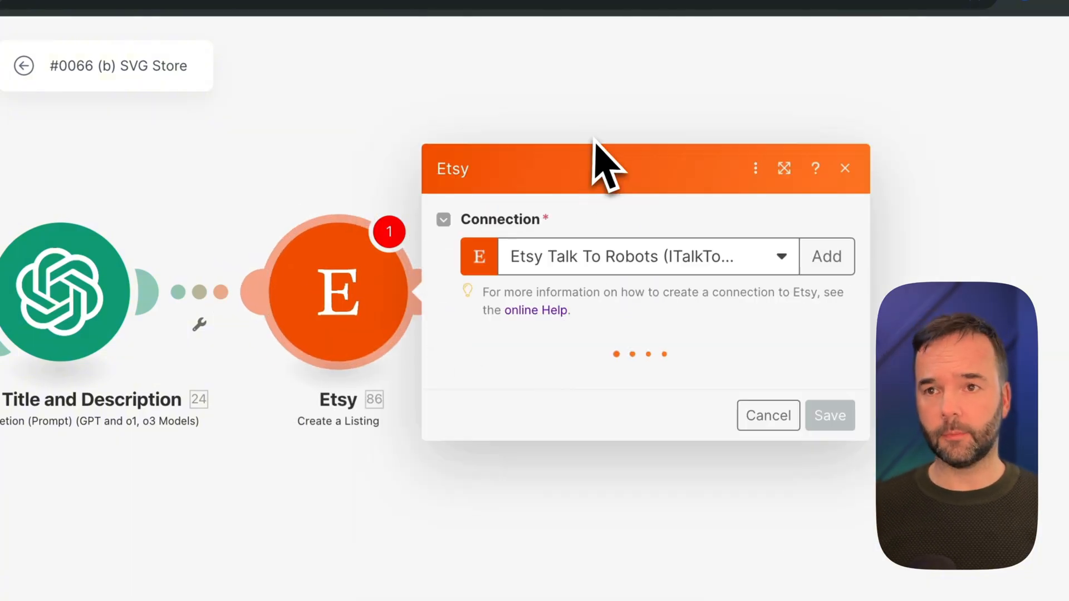
Set the Etsy module's connection to SVG Store (SVGNUGGETS), and open and dismiss the form for creating a connection
{"action": "left_click", "coordinate": [634, 140]}
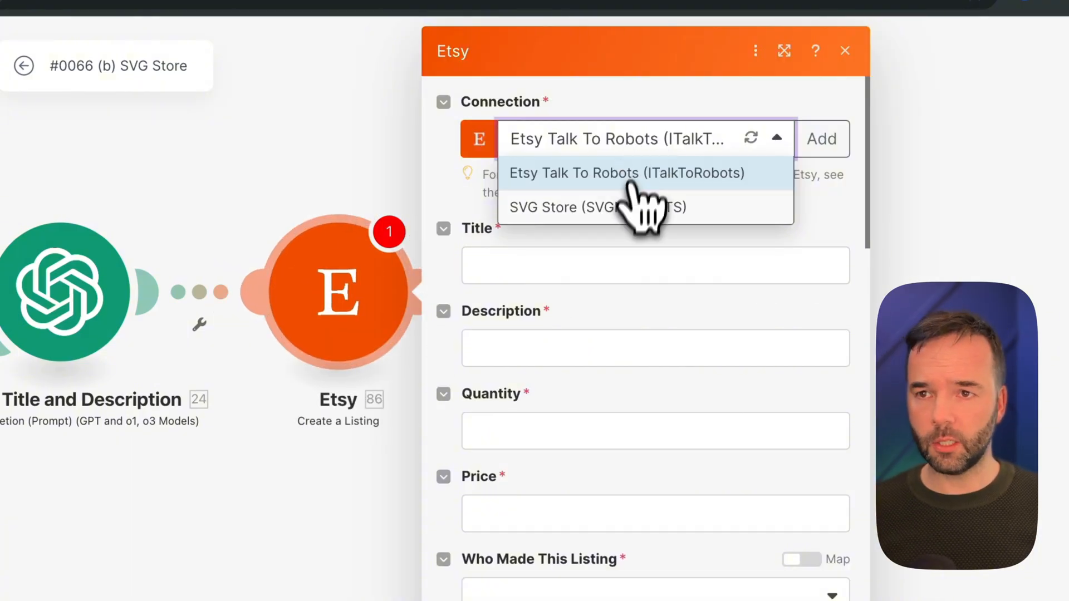
{"action": "left_click", "coordinate": [635, 207]}
{"action": "left_click", "coordinate": [822, 140]}
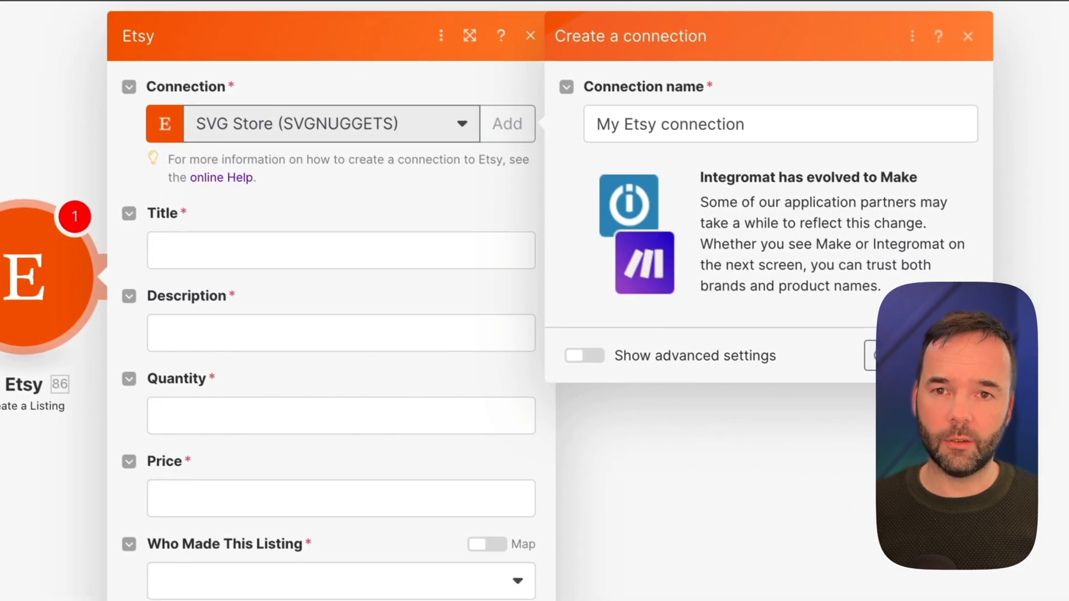
{"action": "left_click", "coordinate": [992, 416]}
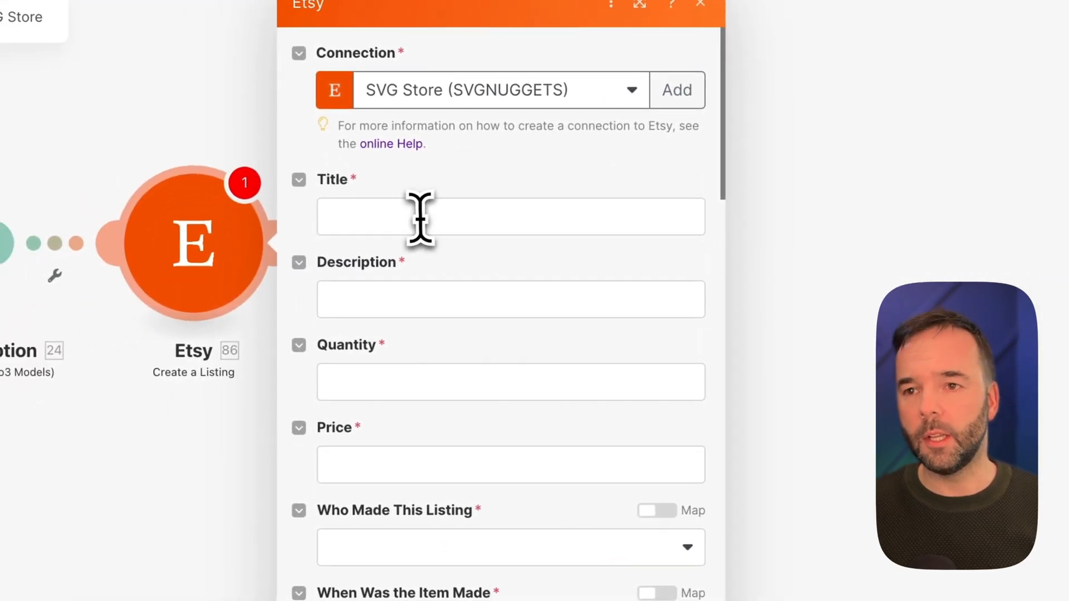
Map the OpenAI Result into the Etsy listing's title and place its reference as plain text {{24.result}} in the browser's address bar
{"action": "left_click", "coordinate": [400, 219]}
{"action": "left_click", "coordinate": [546, 158]}
{"action": "left_click", "coordinate": [385, 208]}
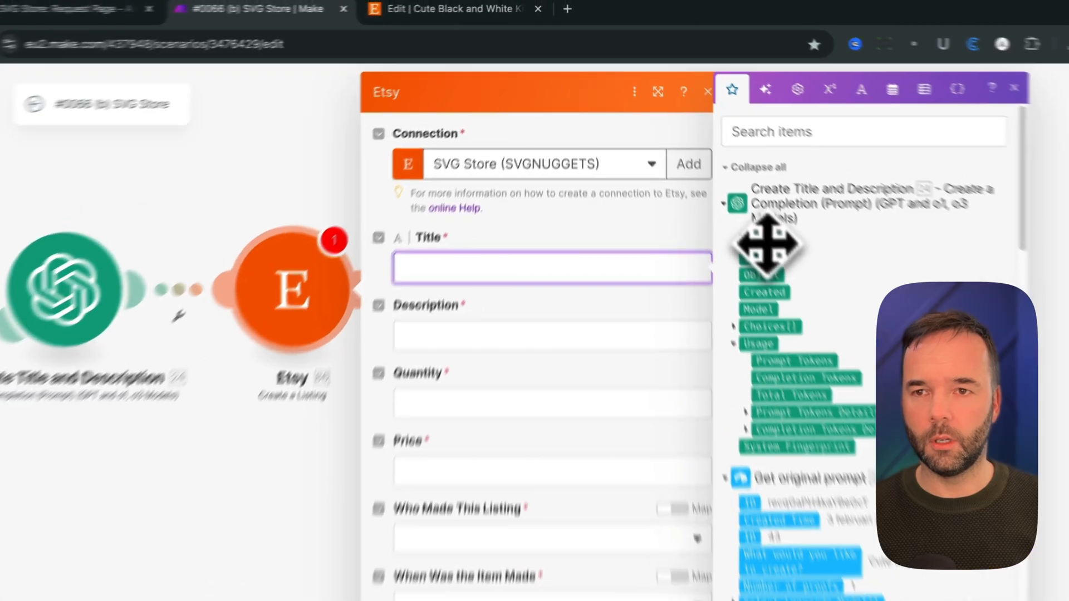
{"action": "left_click_drag", "start_coordinate": [729, 196], "coordinate": [428, 219]}
{"action": "left_click", "coordinate": [313, 60]}
{"action": "type", "text": "{{24.result}}"}
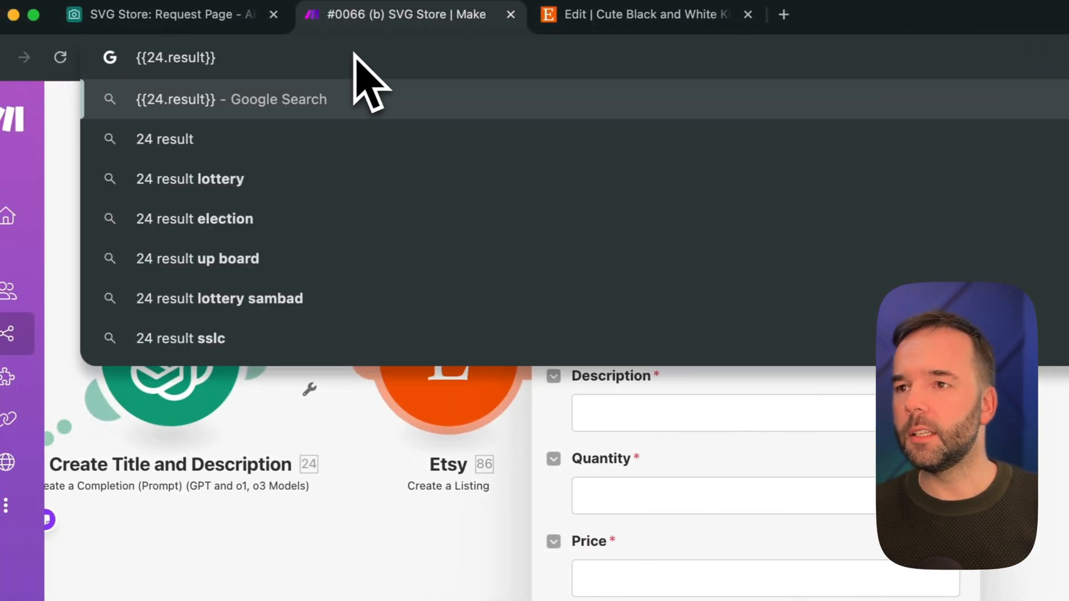
Extend the reference to {{24.result.title}} and replace the Etsy listing's title mapping with it
{"action": "key", "text": "Left"}
{"action": "key", "text": "Left"}
{"action": "type", "text": ".t"}
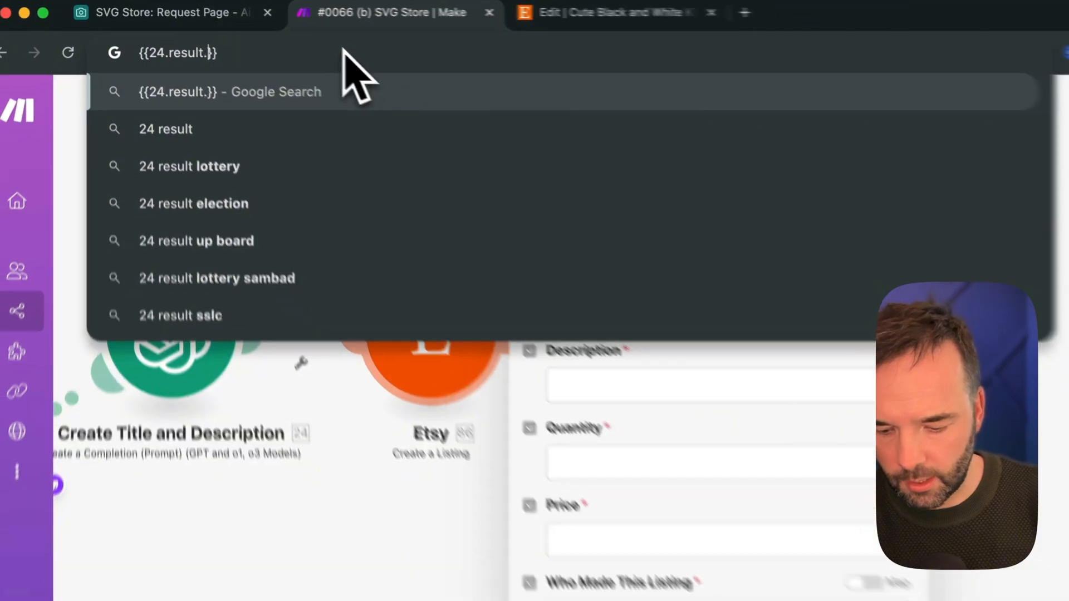
{"action": "type", "text": "itle"}
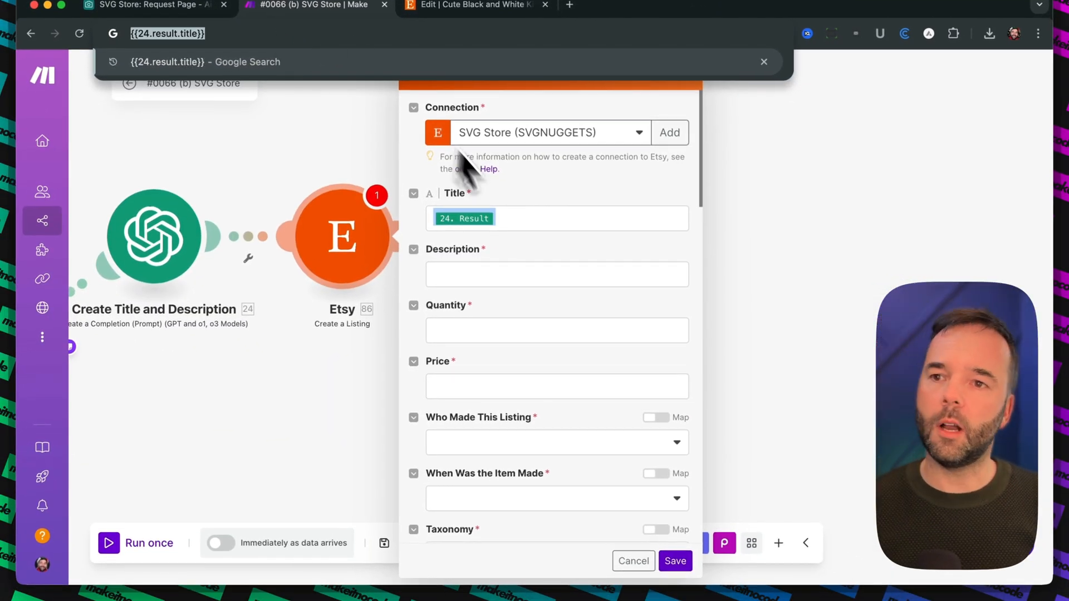
{"action": "key", "text": "ctrl+c"}
{"action": "left_click", "coordinate": [547, 219]}
{"action": "key", "text": "ctrl+v"}
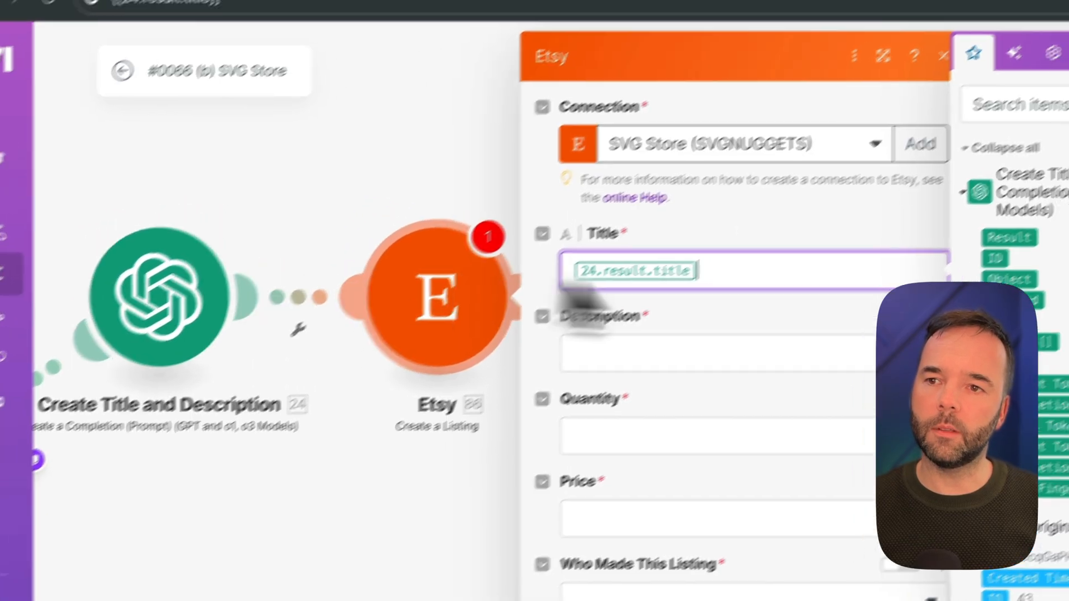
Change the text reference to {{24.result.description}} and map it into the Etsy listing's description
{"action": "left_click", "coordinate": [711, 332]}
{"action": "left_click", "coordinate": [232, 36]}
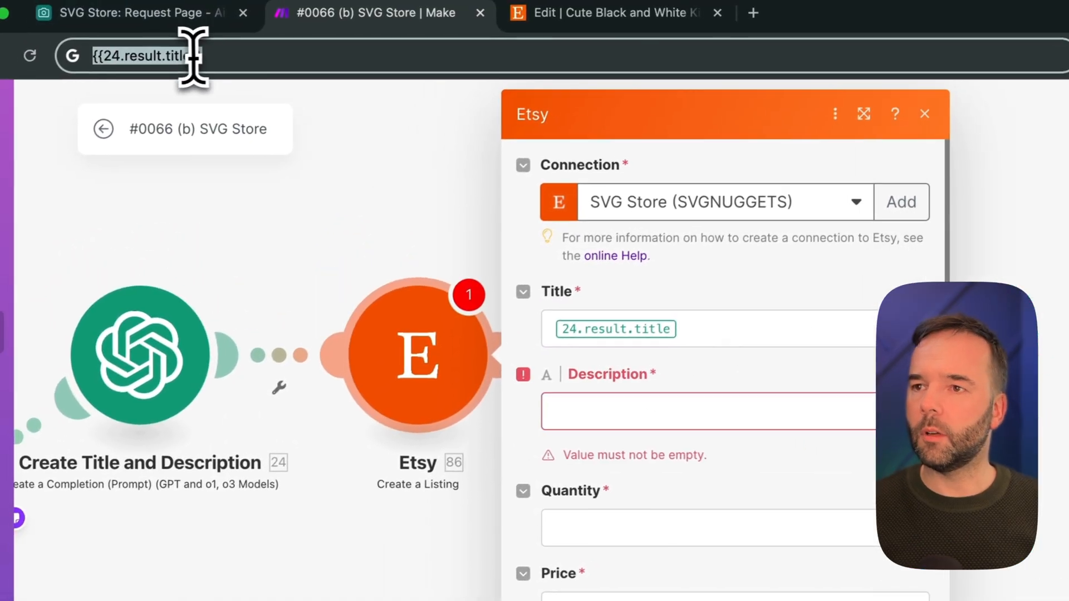
{"action": "double_click", "coordinate": [177, 56]}
{"action": "type", "text": "description"}
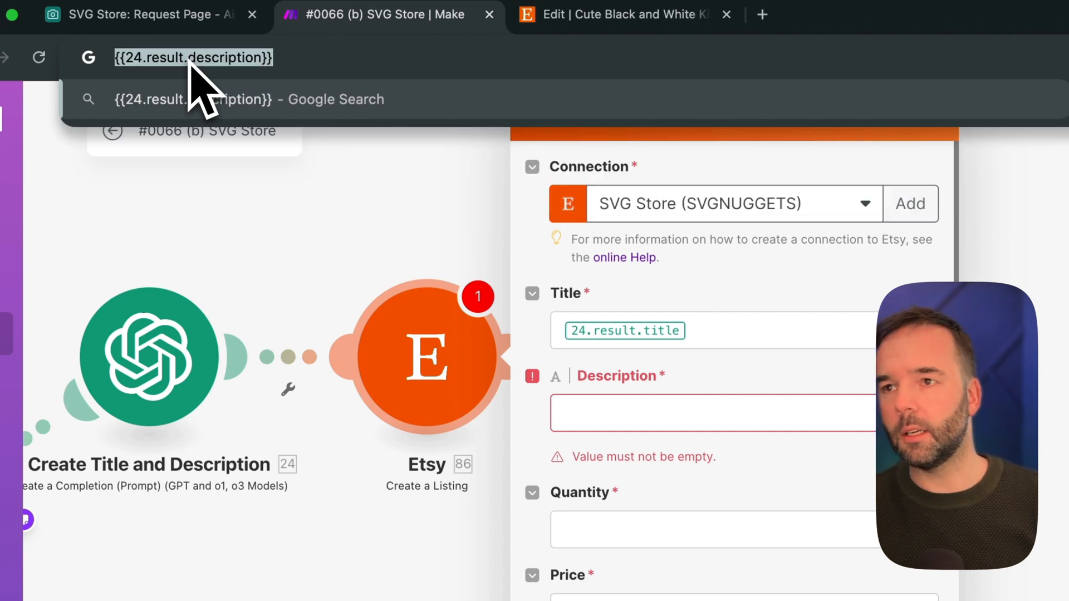
{"action": "key", "text": "ctrl+c"}
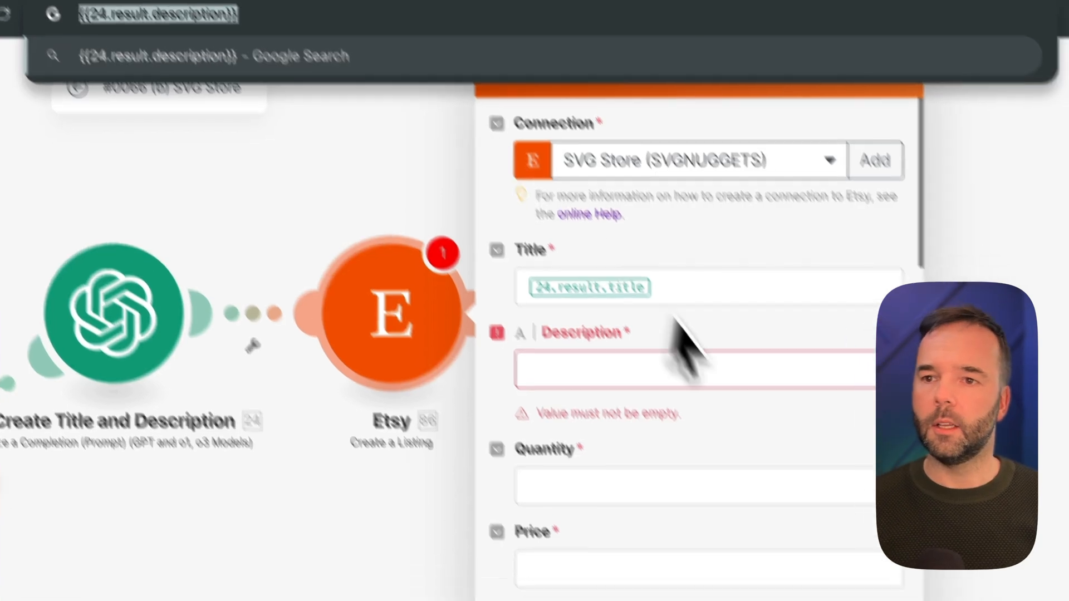
{"action": "left_click", "coordinate": [696, 413]}
{"action": "key", "text": "ctrl+v"}
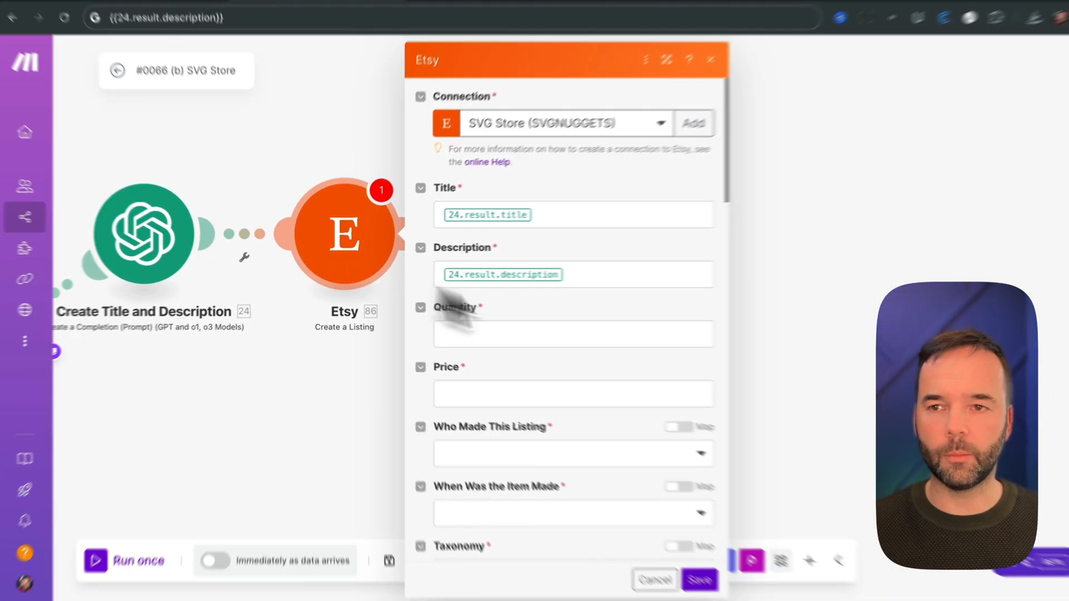
{"action": "left_click", "coordinate": [544, 283]}
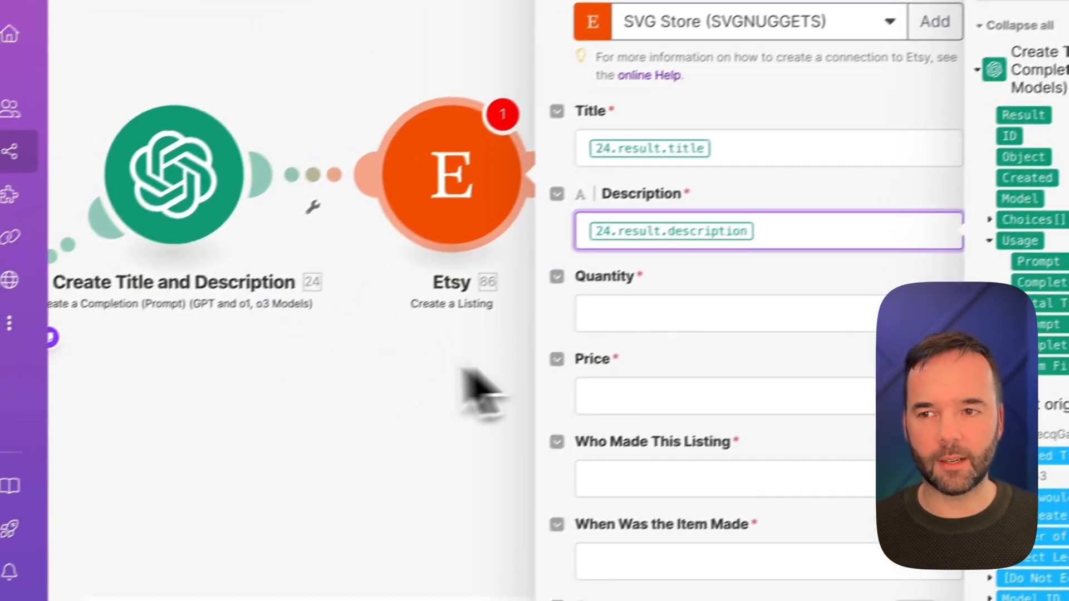
Set the Etsy listing's quantity to 1 and map its price to Set Price from the Airtable Get a Record module, consulting Airtable's SVG library table
{"action": "left_click", "coordinate": [585, 356]}
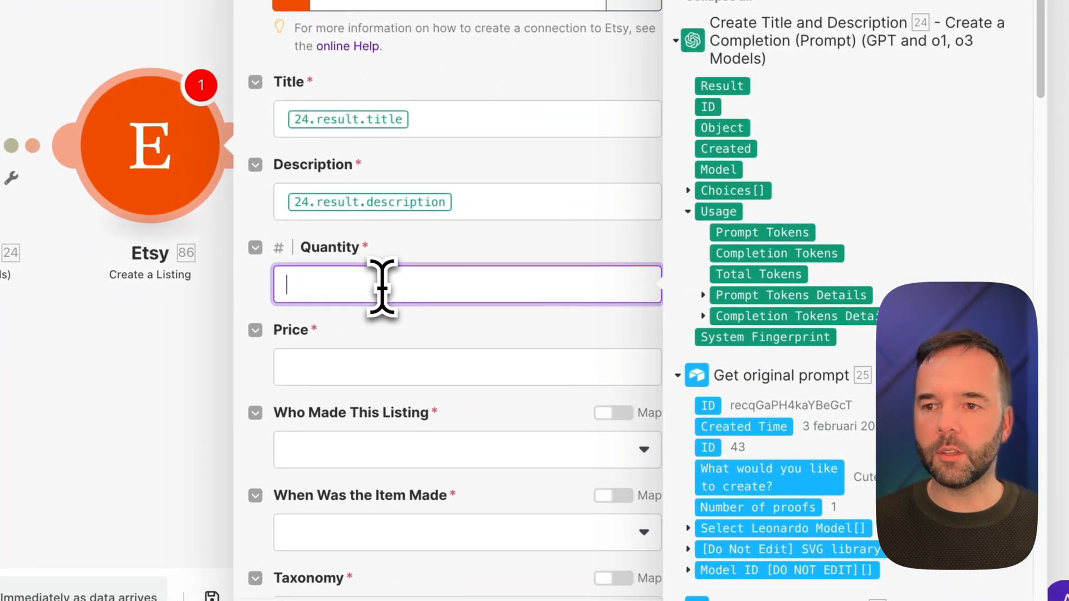
{"action": "type", "text": "1"}
{"action": "scroll", "coordinate": [835, 362], "scroll_direction": "down", "scroll_amount": 10}
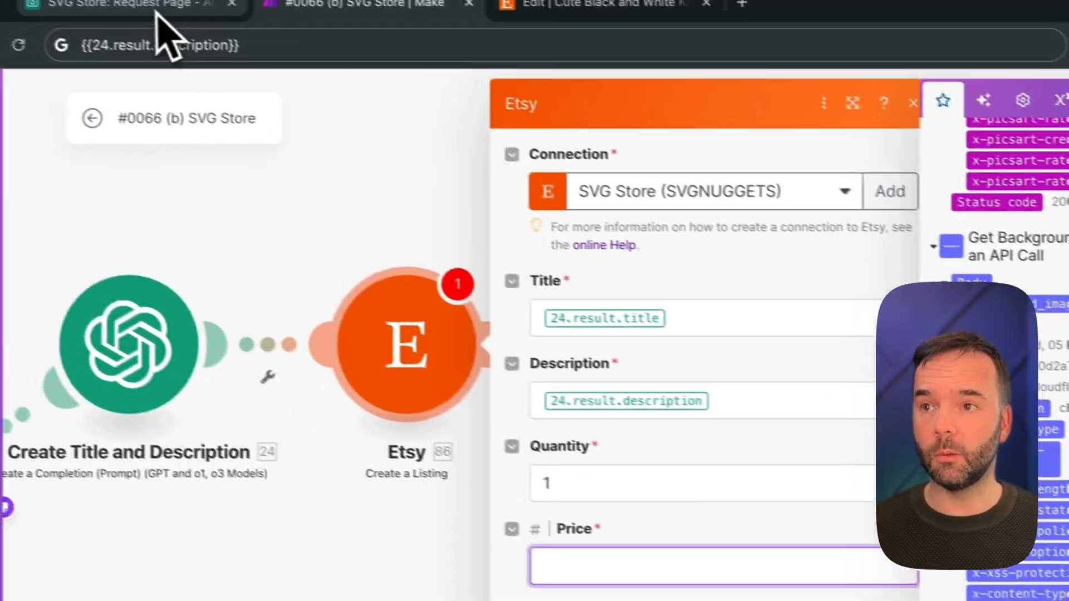
{"action": "left_click", "coordinate": [158, 26]}
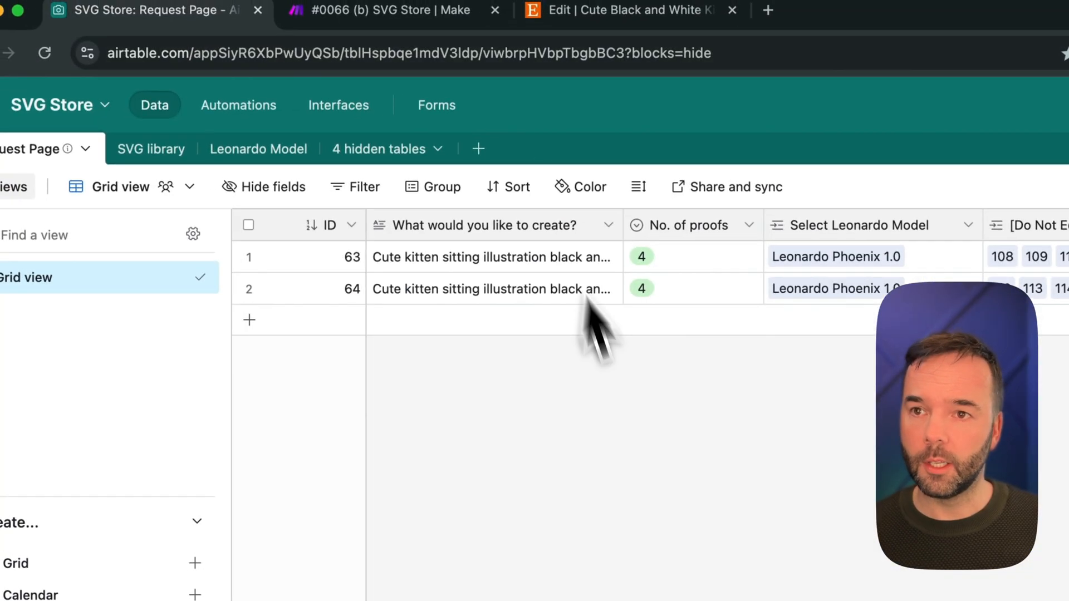
{"action": "left_click", "coordinate": [167, 148]}
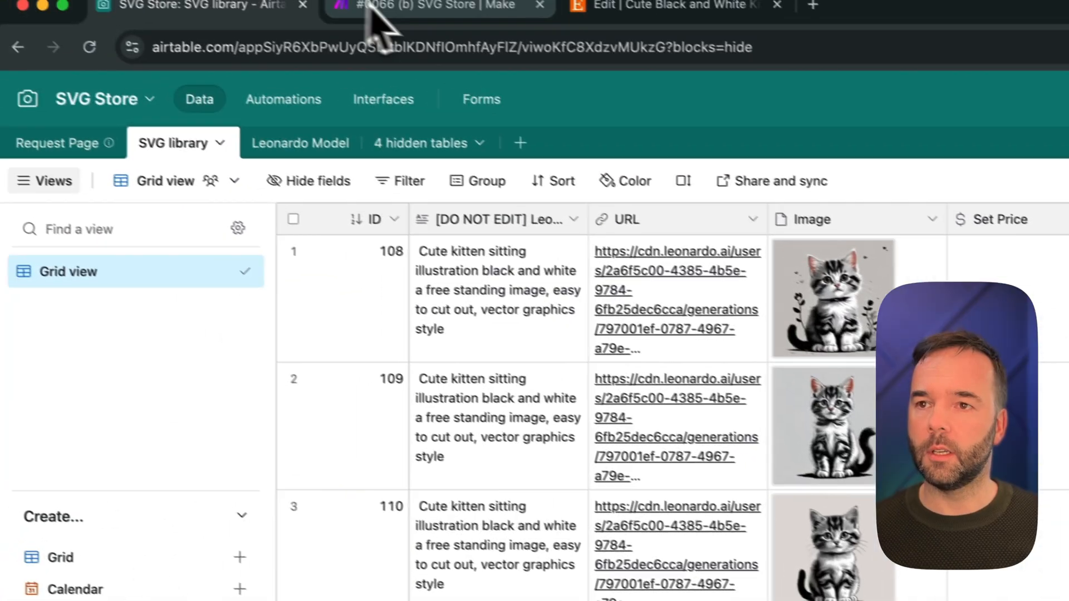
{"action": "left_click", "coordinate": [356, 12]}
{"action": "scroll", "coordinate": [796, 524], "scroll_direction": "down", "scroll_amount": 15}
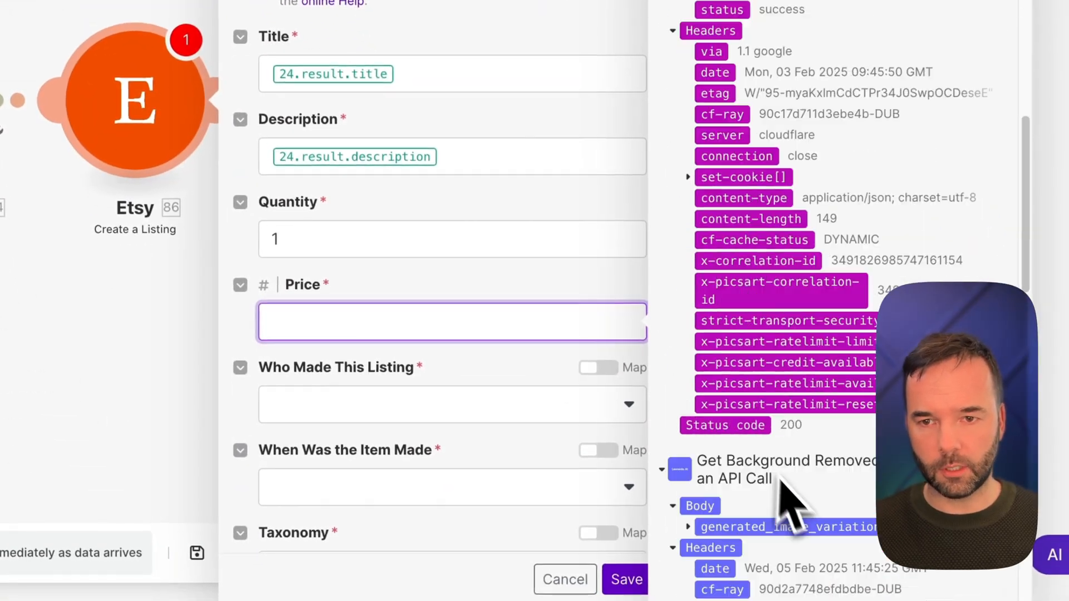
{"action": "left_click_drag", "start_coordinate": [715, 390], "coordinate": [490, 323]}
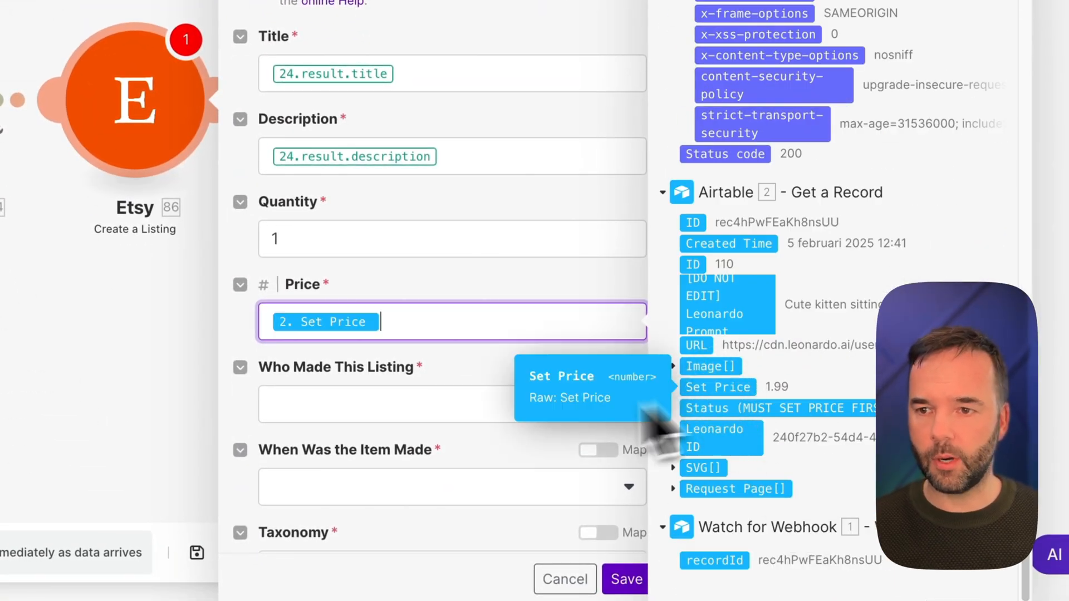
Set Who Made This Listing to I did, and enter 2020_2025 as a mapped value for When Was the Item Made
{"action": "left_click", "coordinate": [332, 401]}
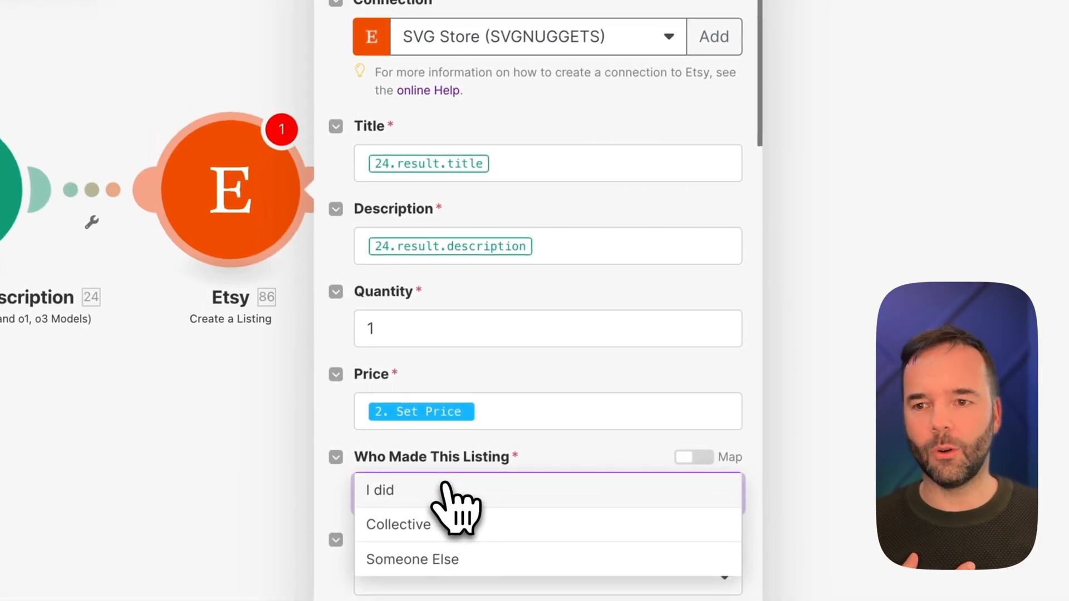
{"action": "left_click", "coordinate": [444, 489]}
{"action": "scroll", "coordinate": [526, 473], "scroll_direction": "down", "scroll_amount": 5}
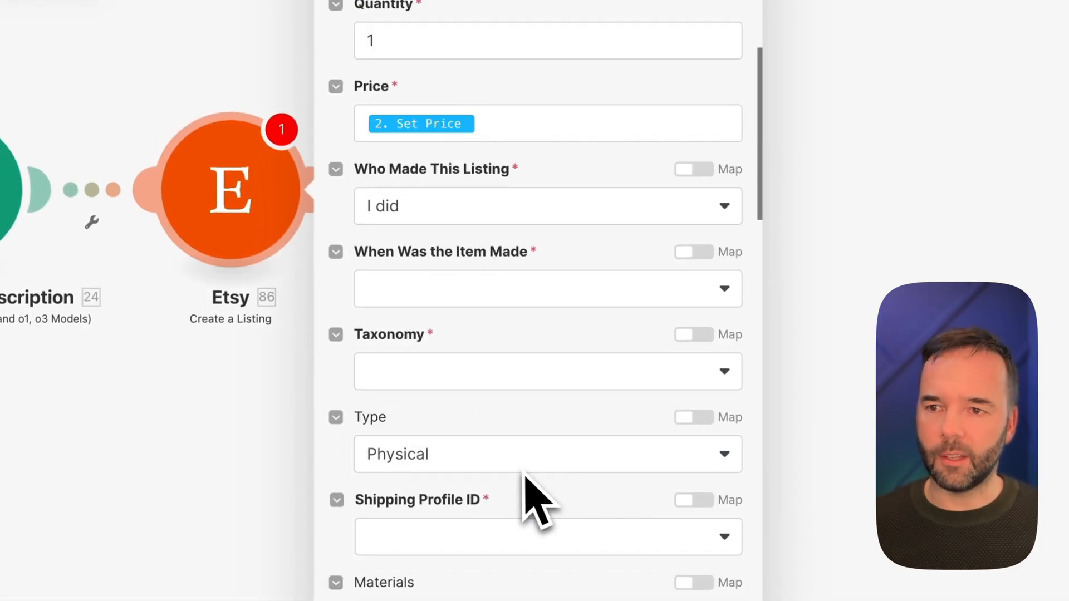
{"action": "left_click", "coordinate": [497, 298]}
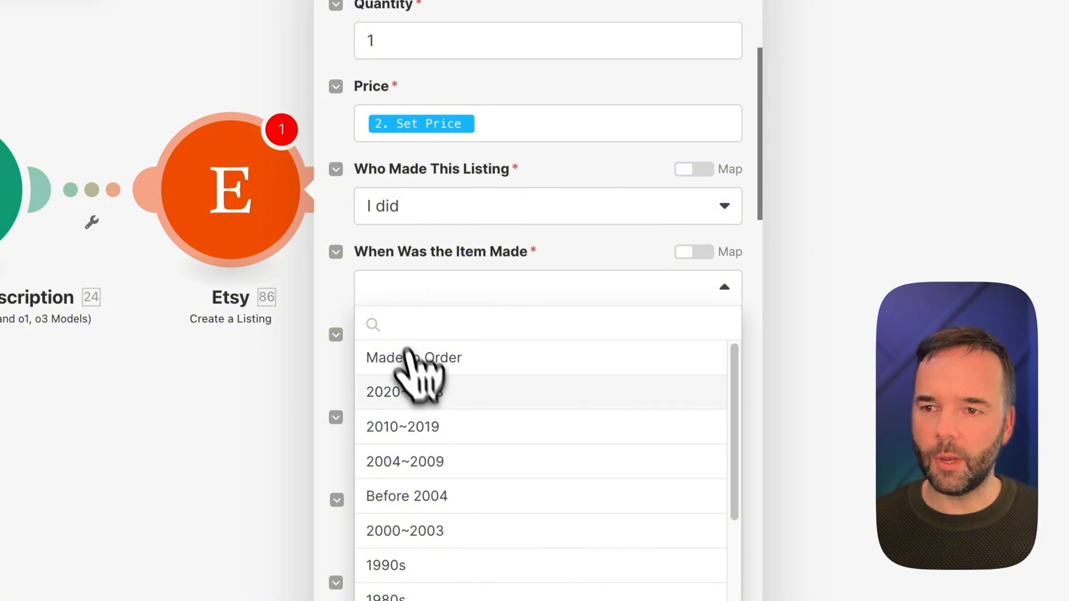
{"action": "left_click", "coordinate": [426, 388]}
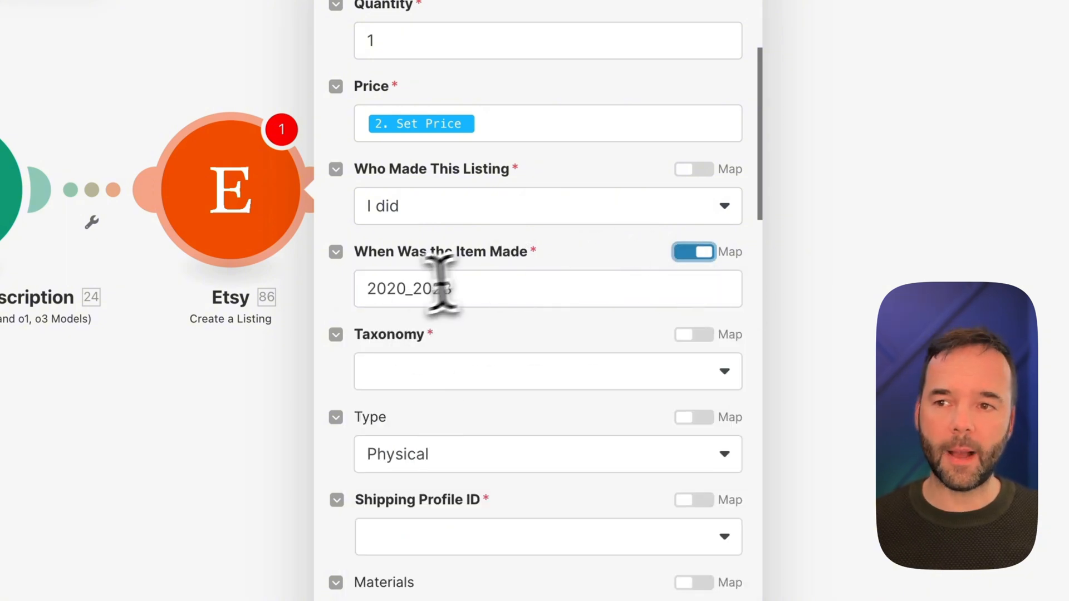
{"action": "left_click", "coordinate": [446, 291]}
{"action": "type", "text": "5"}
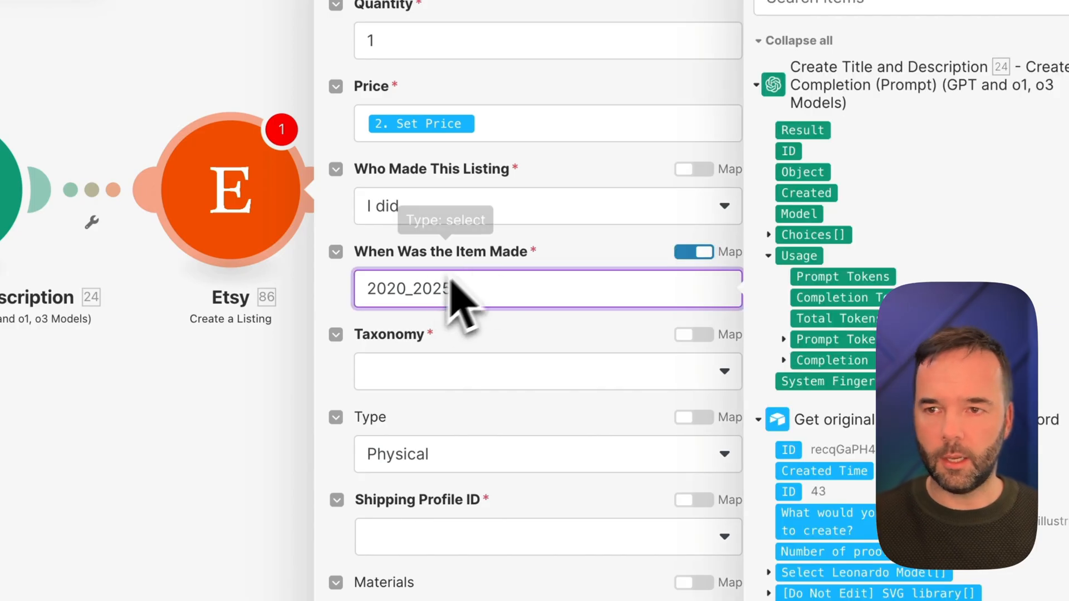
{"action": "left_click", "coordinate": [450, 269]}
{"action": "left_click_drag", "start_coordinate": [460, 293], "coordinate": [444, 293]}
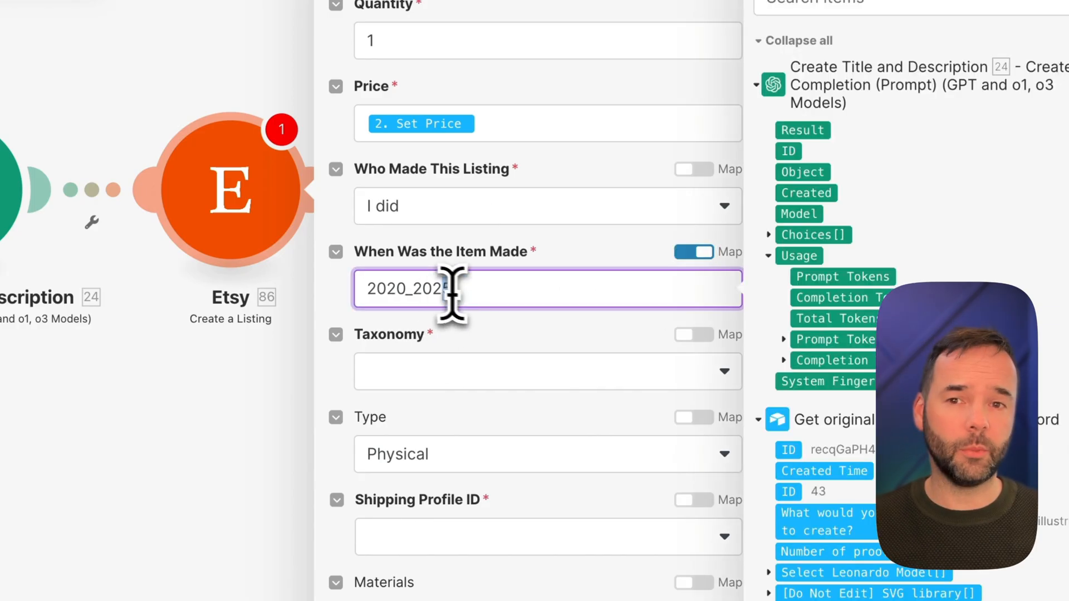
{"action": "left_click", "coordinate": [489, 333]}
Set the listing's taxonomy to Art & Collectibles and its type to Download
{"action": "left_click", "coordinate": [440, 375]}
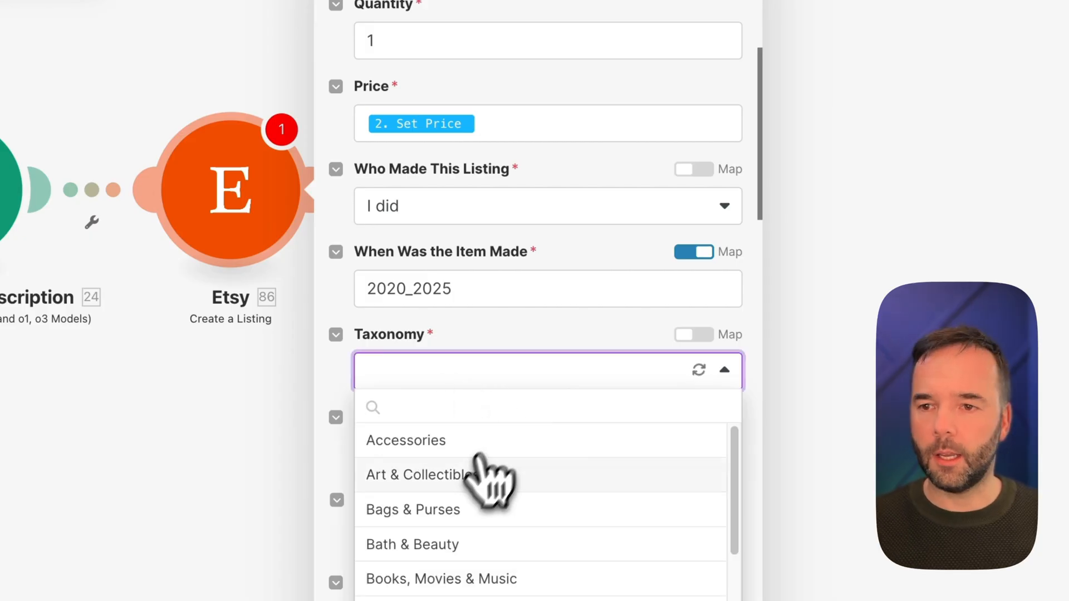
{"action": "left_click", "coordinate": [474, 472]}
{"action": "scroll", "coordinate": [352, 440], "scroll_direction": "down", "scroll_amount": 2}
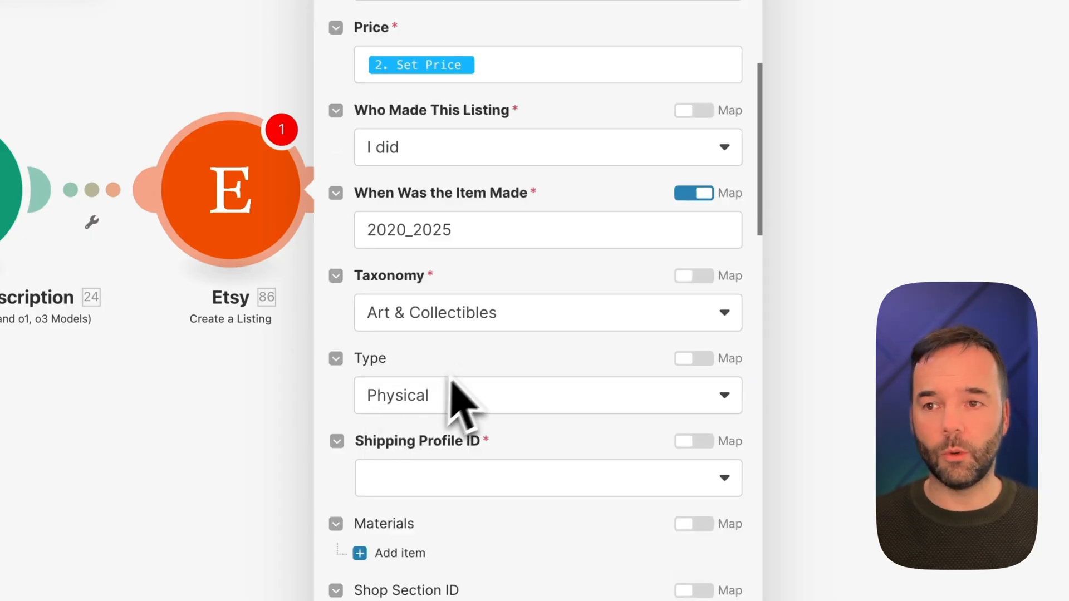
{"action": "left_click", "coordinate": [429, 397]}
{"action": "left_click", "coordinate": [477, 520]}
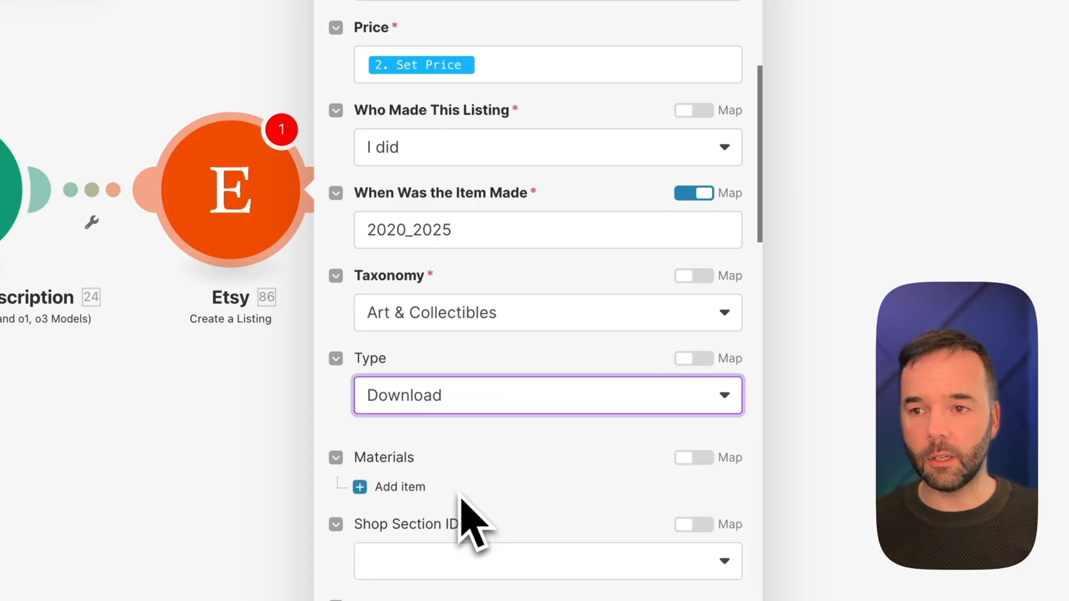
Add two tags to the Etsy listing: svg and png
{"action": "scroll", "coordinate": [390, 491], "scroll_direction": "down", "scroll_amount": 6}
{"action": "scroll", "coordinate": [379, 490], "scroll_direction": "down", "scroll_amount": 10}
{"action": "scroll", "coordinate": [375, 465], "scroll_direction": "up", "scroll_amount": 5}
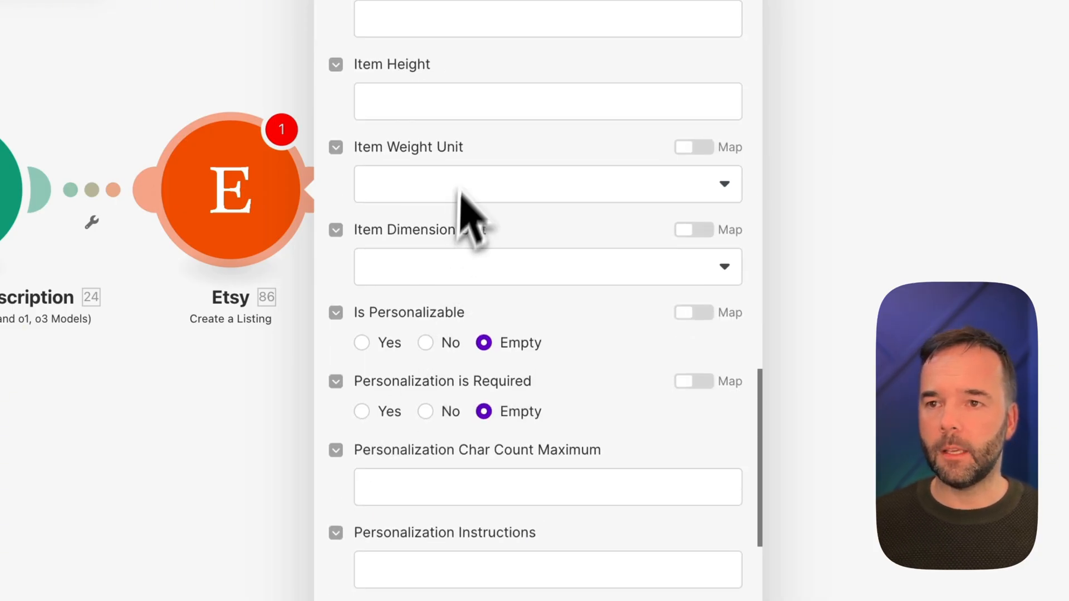
{"action": "scroll", "coordinate": [445, 261], "scroll_direction": "up", "scroll_amount": 8}
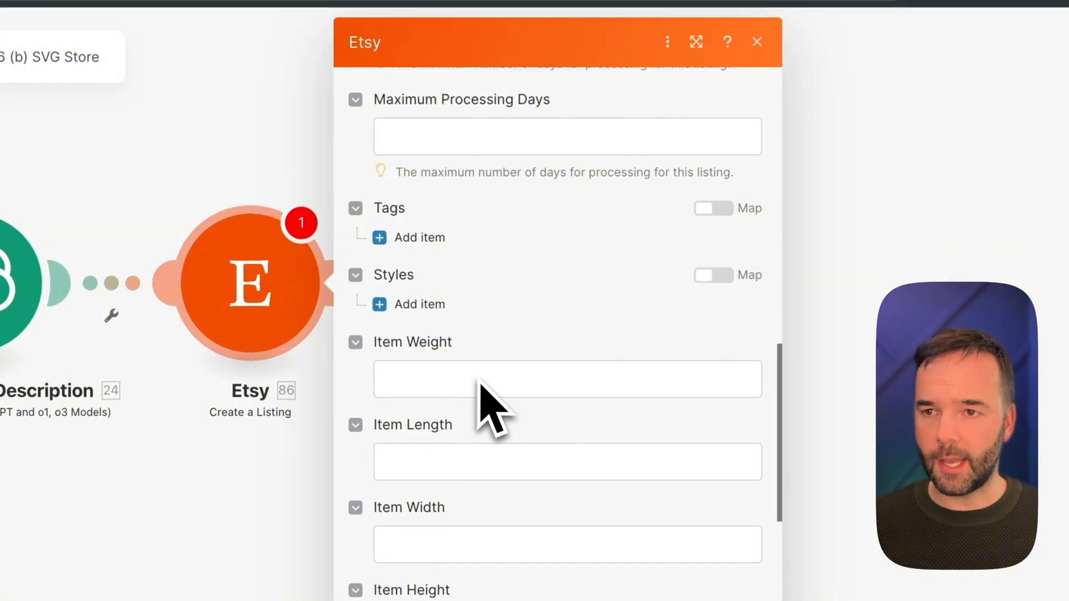
{"action": "left_click", "coordinate": [412, 237]}
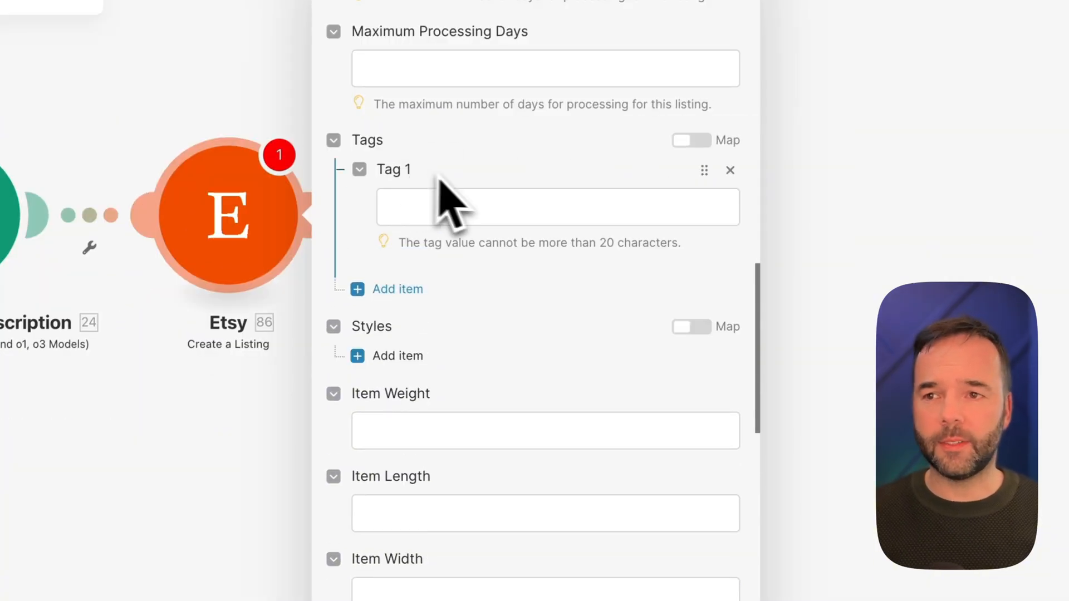
{"action": "left_click", "coordinate": [474, 275]}
{"action": "type", "text": "svg"}
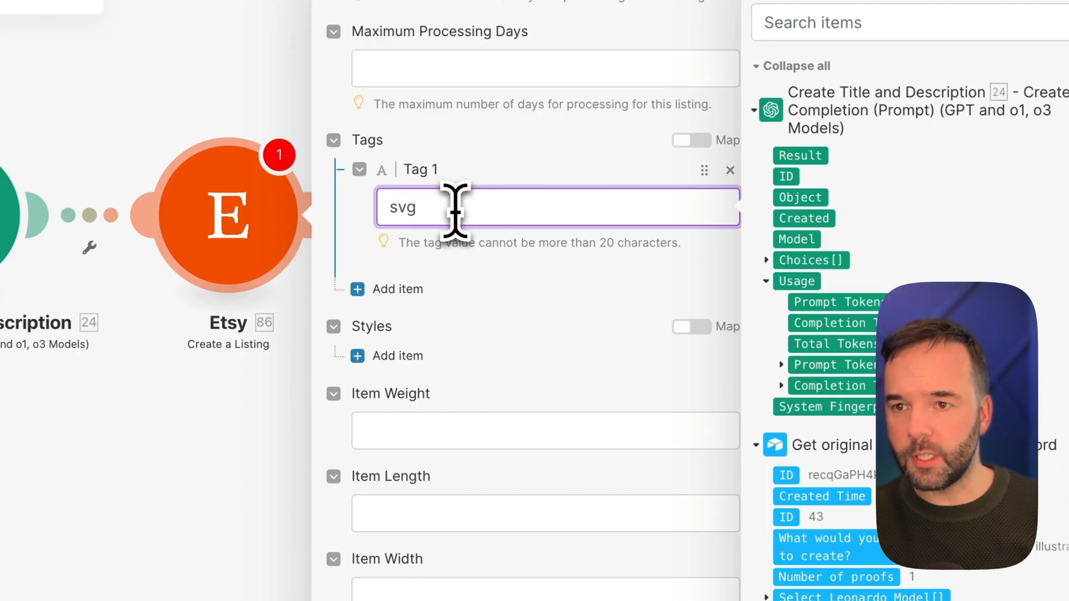
{"action": "left_click", "coordinate": [411, 292]}
{"action": "left_click", "coordinate": [459, 323]}
{"action": "type", "text": "png"}
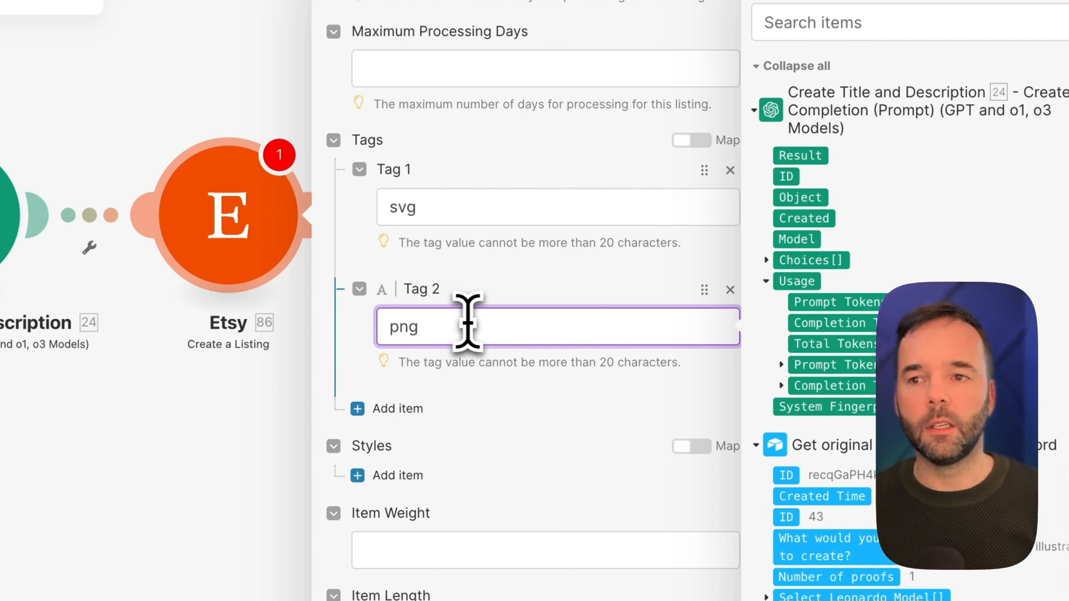
{"action": "left_click", "coordinate": [478, 472]}
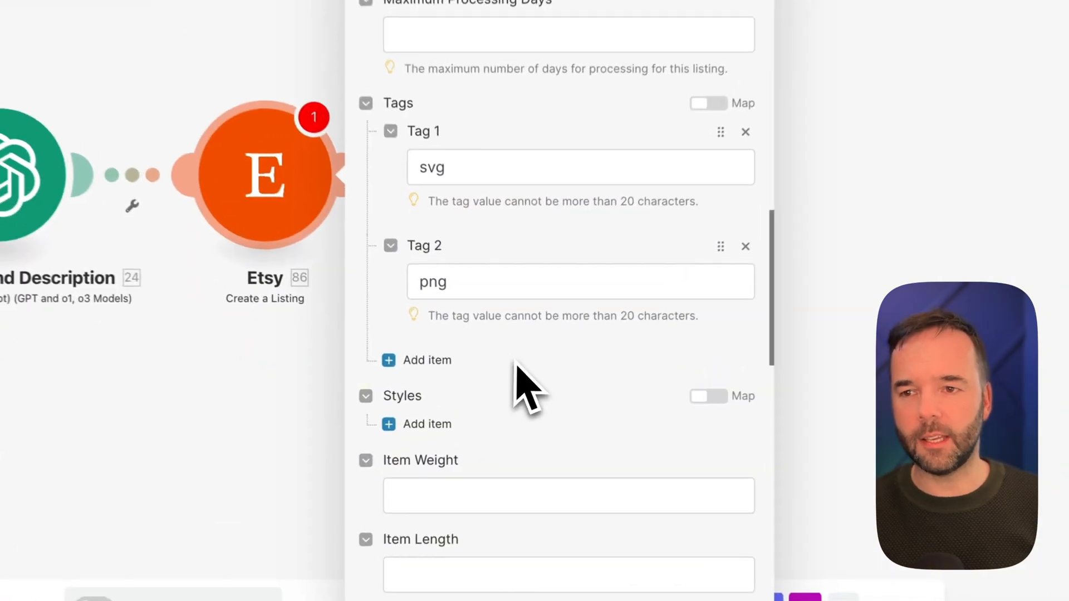
Set the listing's Is Customizable and Is Personalizable options to No, and save the Etsy module
{"action": "scroll", "coordinate": [546, 392], "scroll_direction": "down", "scroll_amount": 4}
{"action": "scroll", "coordinate": [526, 355], "scroll_direction": "down", "scroll_amount": 3}
{"action": "scroll", "coordinate": [511, 266], "scroll_direction": "down", "scroll_amount": 5}
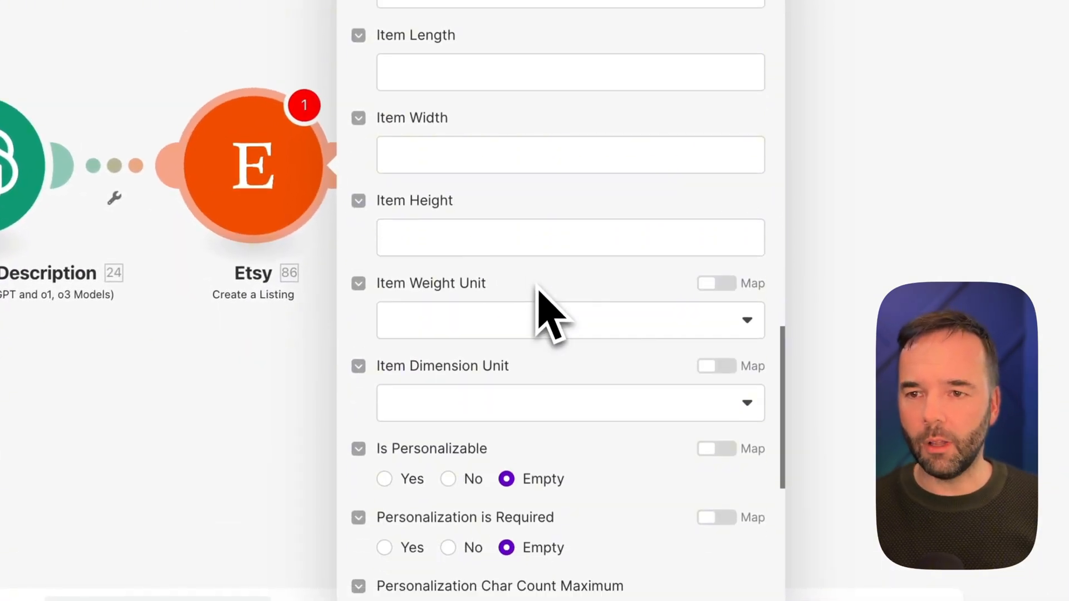
{"action": "scroll", "coordinate": [518, 295], "scroll_direction": "up", "scroll_amount": 3}
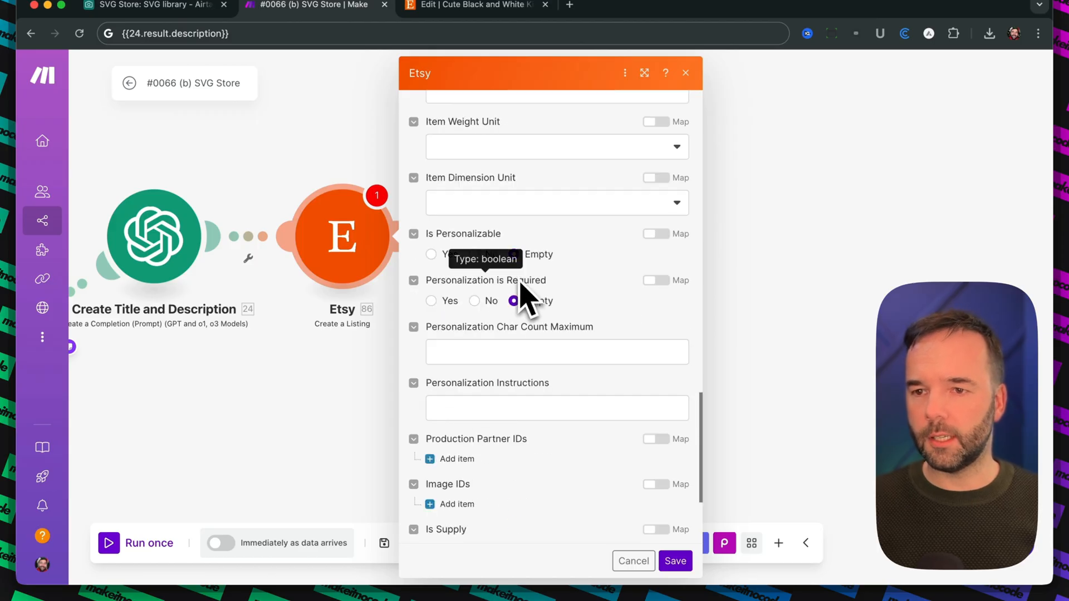
{"action": "scroll", "coordinate": [535, 357], "scroll_direction": "down", "scroll_amount": 3}
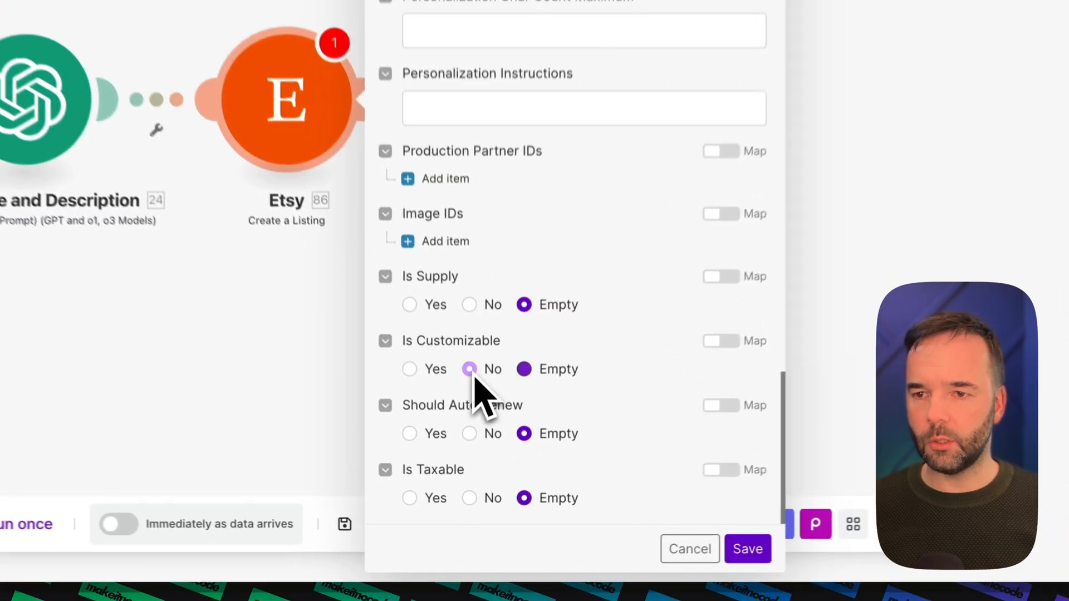
{"action": "left_click", "coordinate": [475, 431]}
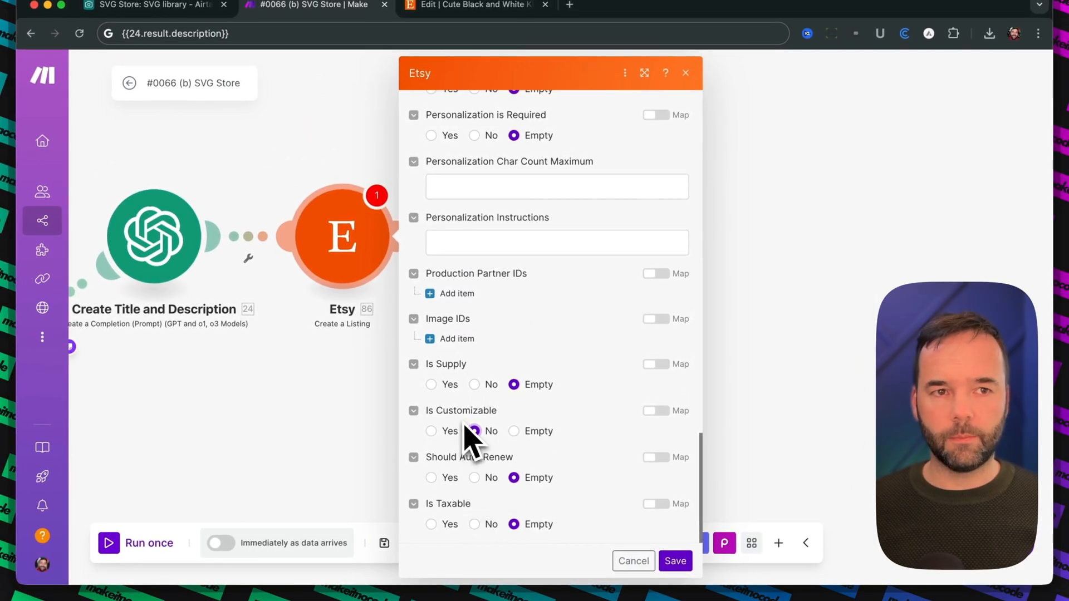
{"action": "scroll", "coordinate": [479, 481], "scroll_direction": "up", "scroll_amount": 3}
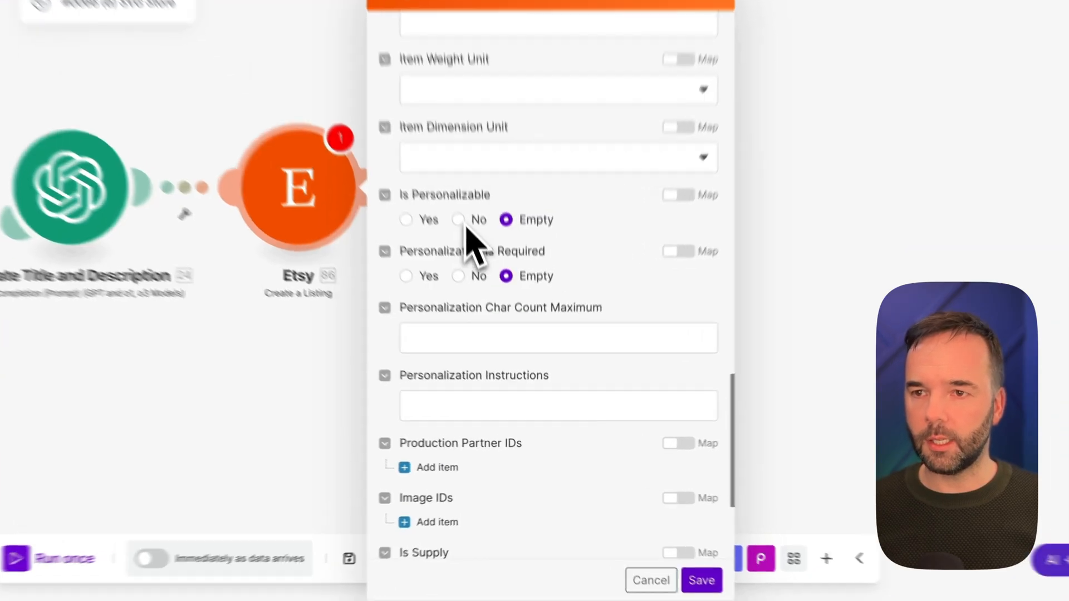
{"action": "left_click", "coordinate": [490, 263]}
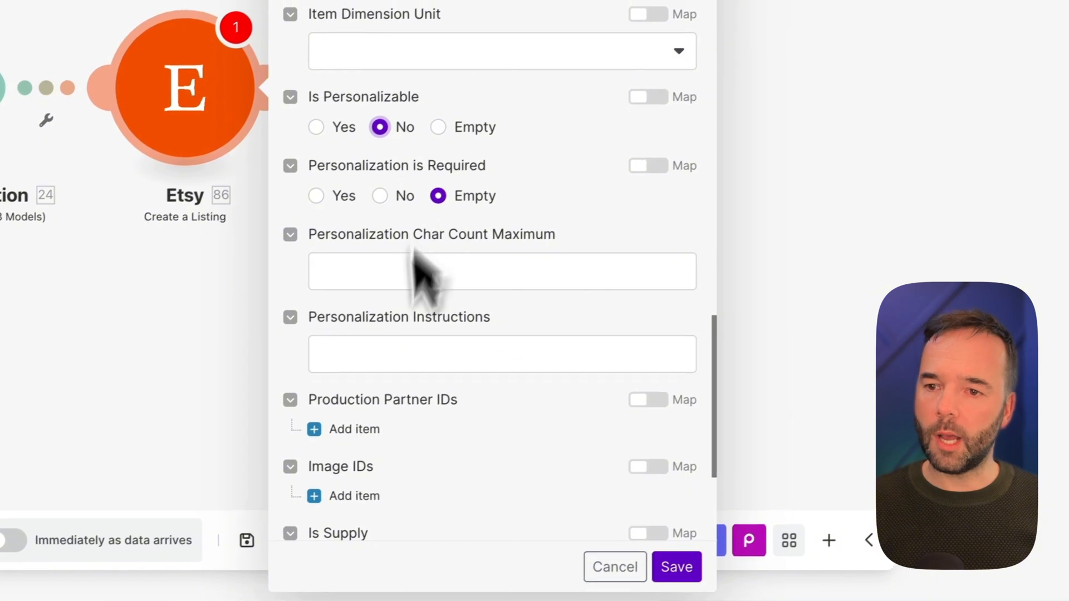
{"action": "scroll", "coordinate": [426, 446], "scroll_direction": "down", "scroll_amount": 5}
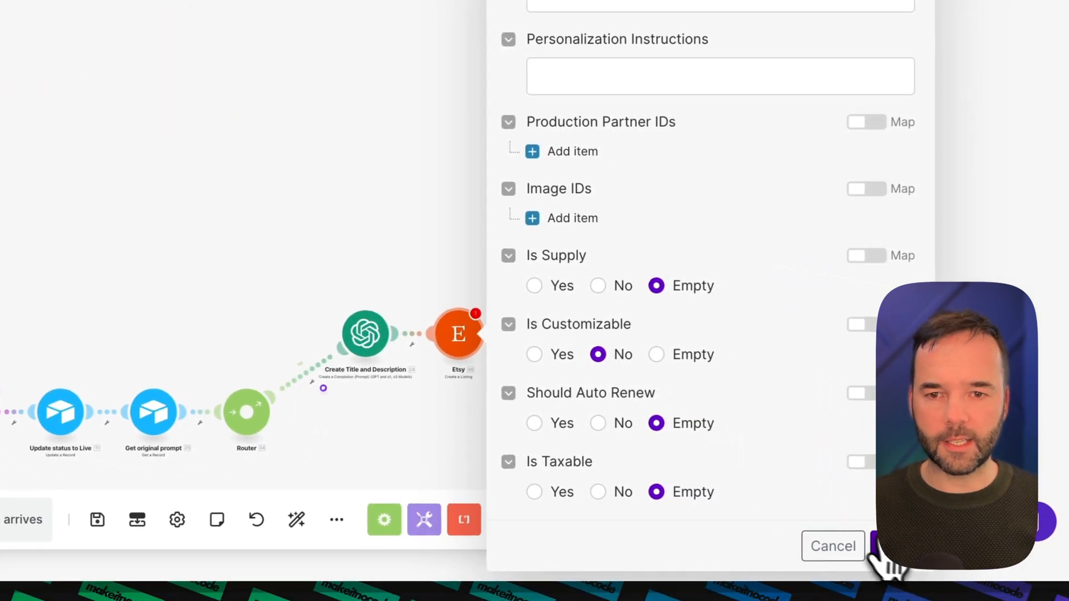
{"action": "left_click", "coordinate": [941, 565]}
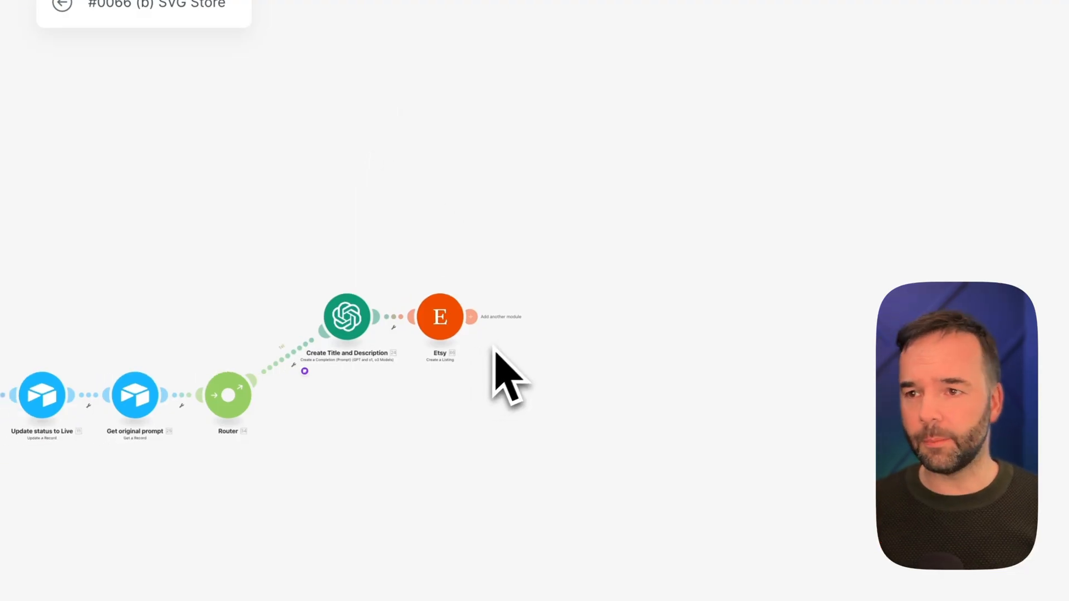
Move the Create SVG module up above the row of neighbouring modules in the scenario
{"action": "left_click_drag", "start_coordinate": [329, 187], "coordinate": [714, 166]}
{"action": "left_click_drag", "start_coordinate": [332, 367], "coordinate": [336, 270]}
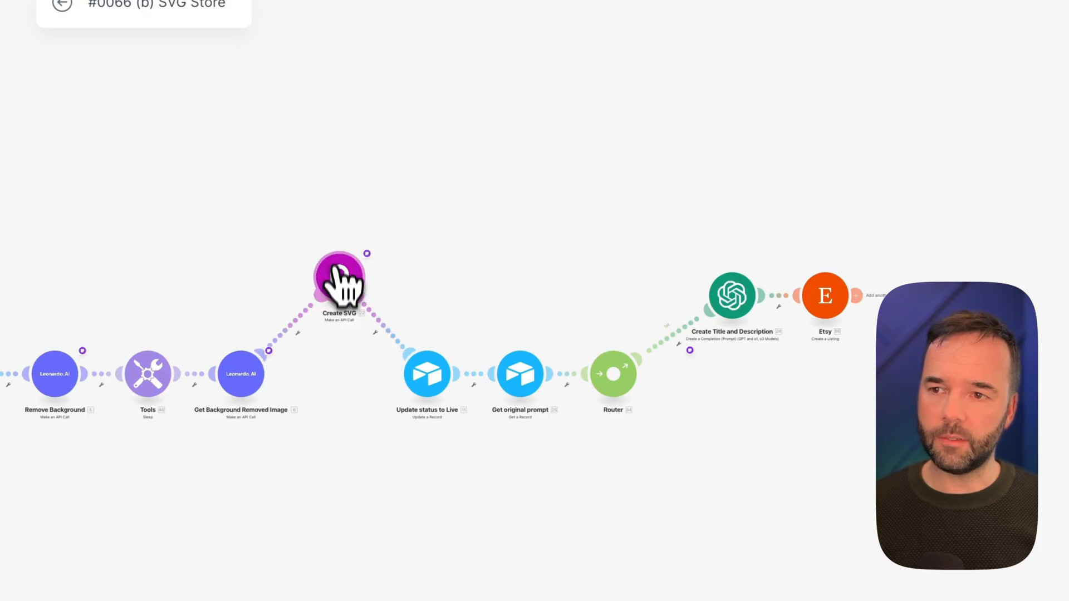
Straighten the scenario layout by moving Get Background Removed Image and Create SVG back down into the row of modules
{"action": "left_click_drag", "start_coordinate": [232, 187], "coordinate": [507, 146]}
{"action": "left_click_drag", "start_coordinate": [339, 325], "coordinate": [312, 378]}
{"action": "left_click_drag", "start_coordinate": [524, 342], "coordinate": [518, 269]}
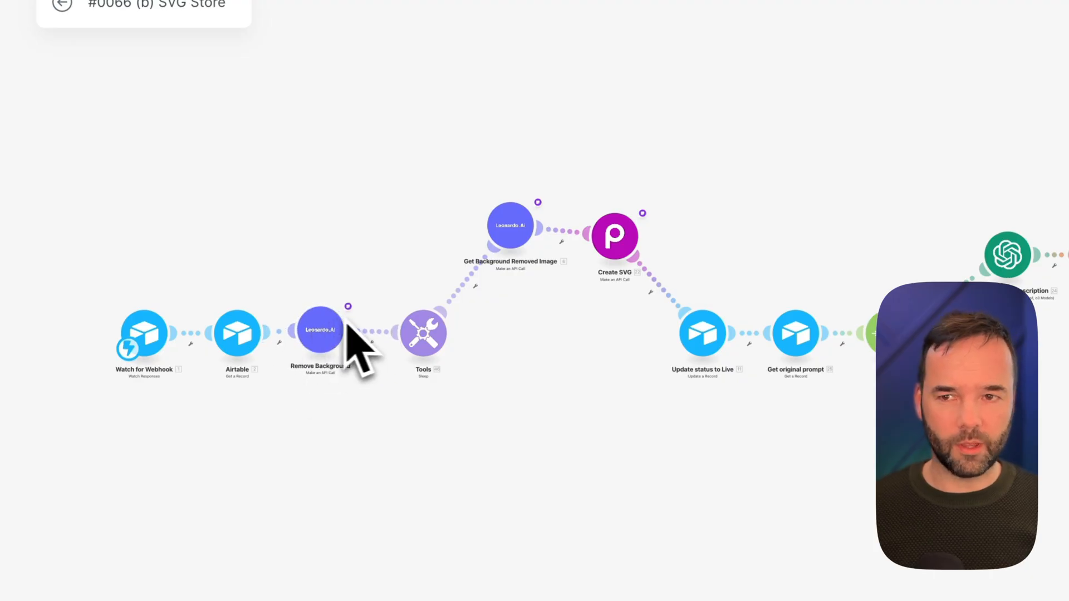
{"action": "left_click_drag", "start_coordinate": [512, 226], "coordinate": [515, 313]}
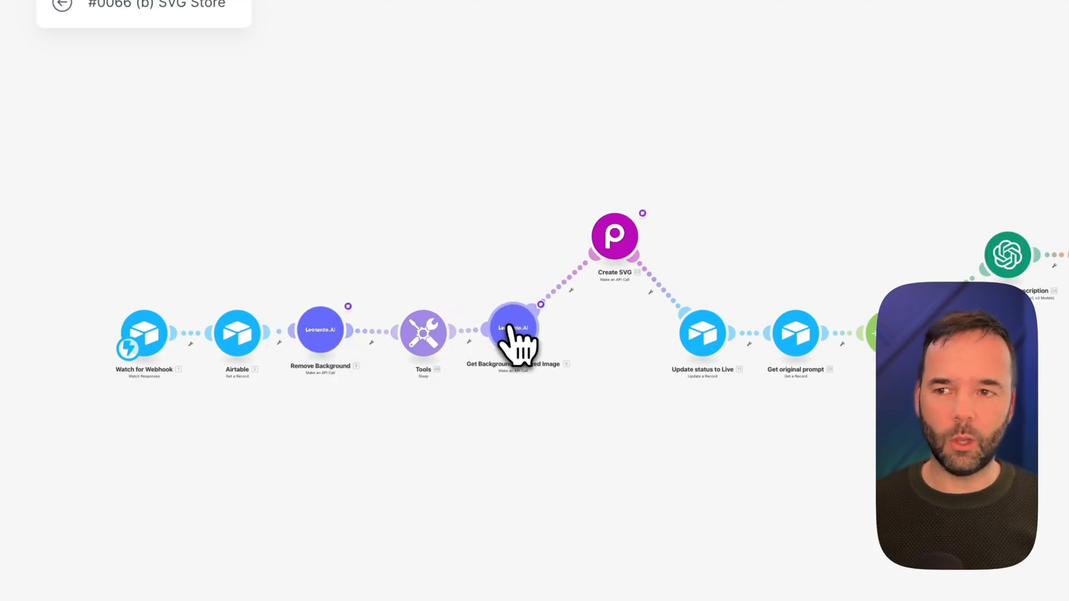
{"action": "left_click_drag", "start_coordinate": [614, 239], "coordinate": [617, 345]}
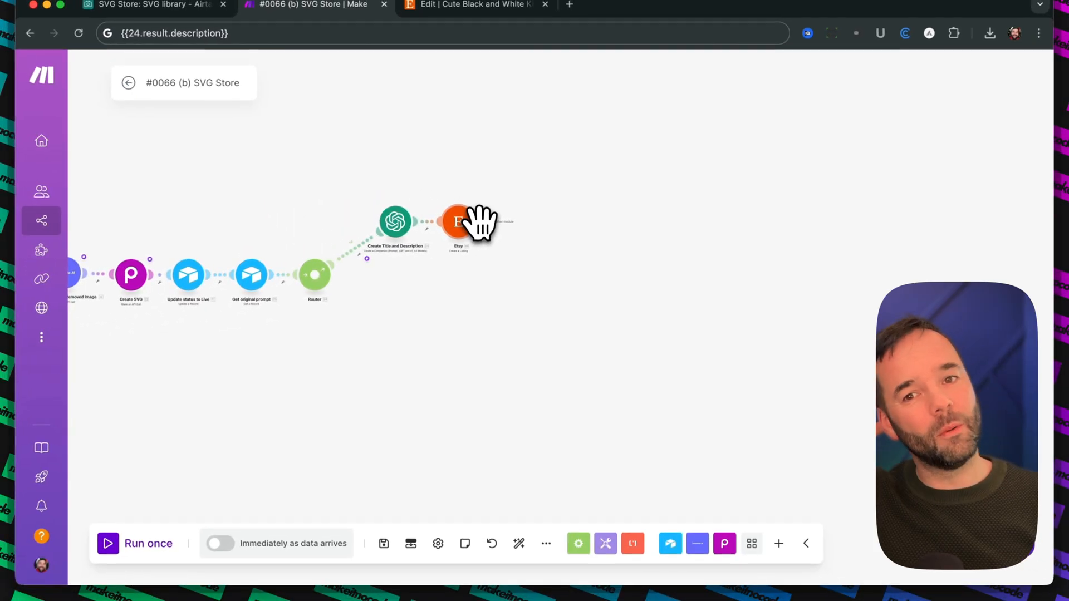
Add a Google Slides Create a Presentation From a Template module after the Etsy module
{"action": "left_click", "coordinate": [477, 220]}
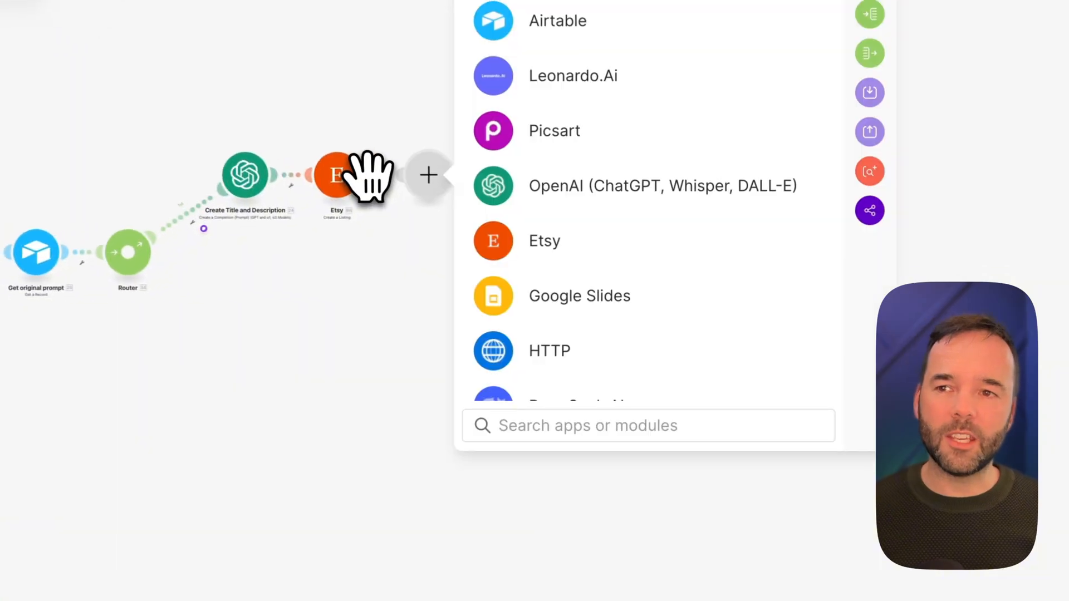
{"action": "left_click", "coordinate": [573, 317]}
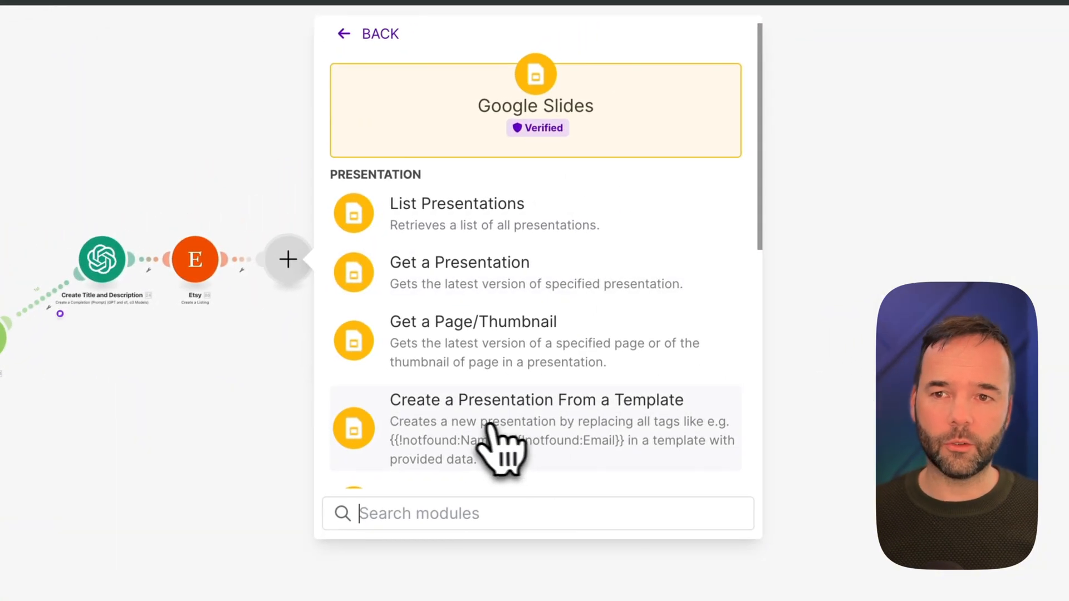
{"action": "left_click", "coordinate": [609, 440]}
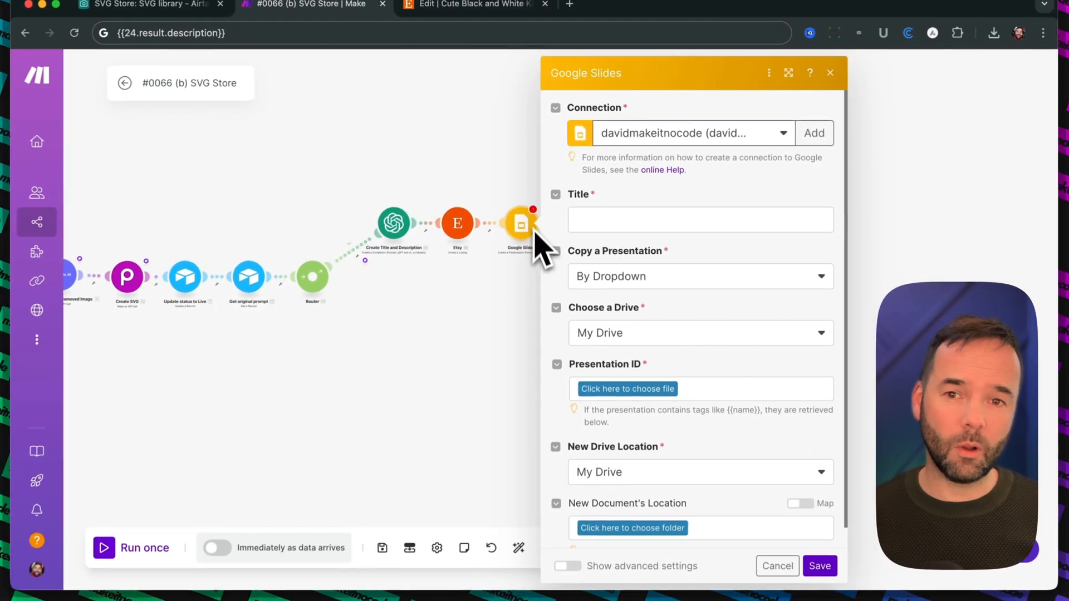
Search the presentation files for water and choose SVG Thumbnail Watermark as the template to copy
{"action": "scroll", "coordinate": [634, 383], "scroll_direction": "down", "scroll_amount": 1}
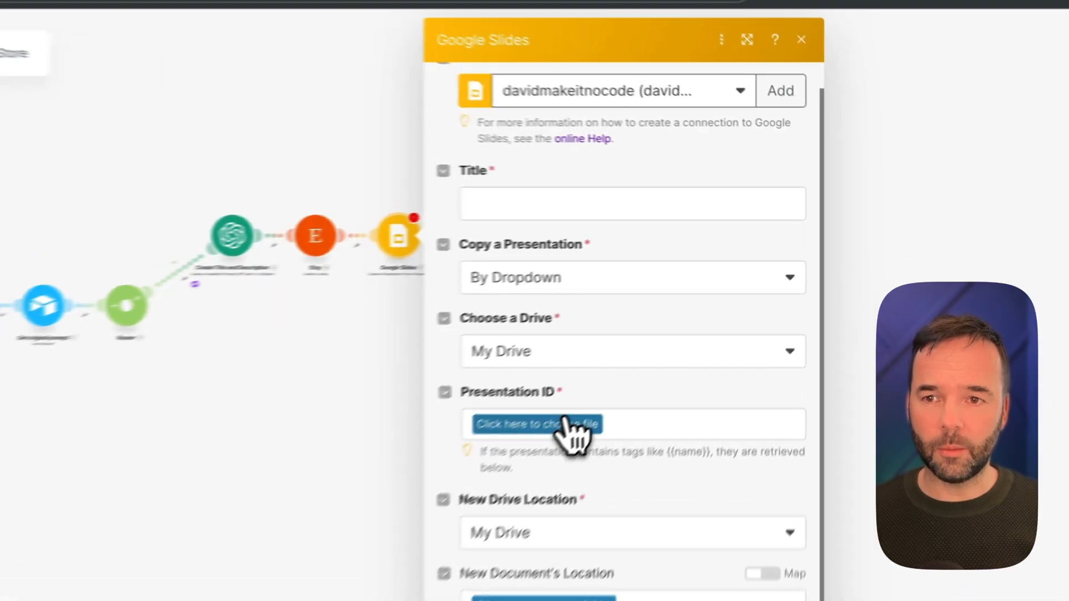
{"action": "left_click", "coordinate": [657, 366]}
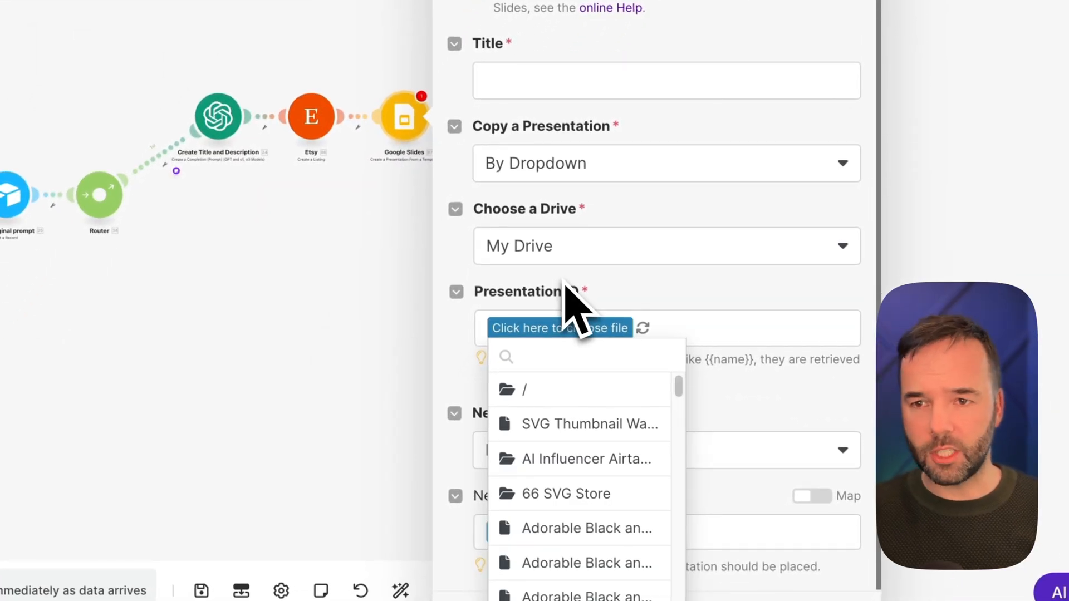
{"action": "left_click", "coordinate": [613, 329]}
{"action": "left_click", "coordinate": [613, 329]}
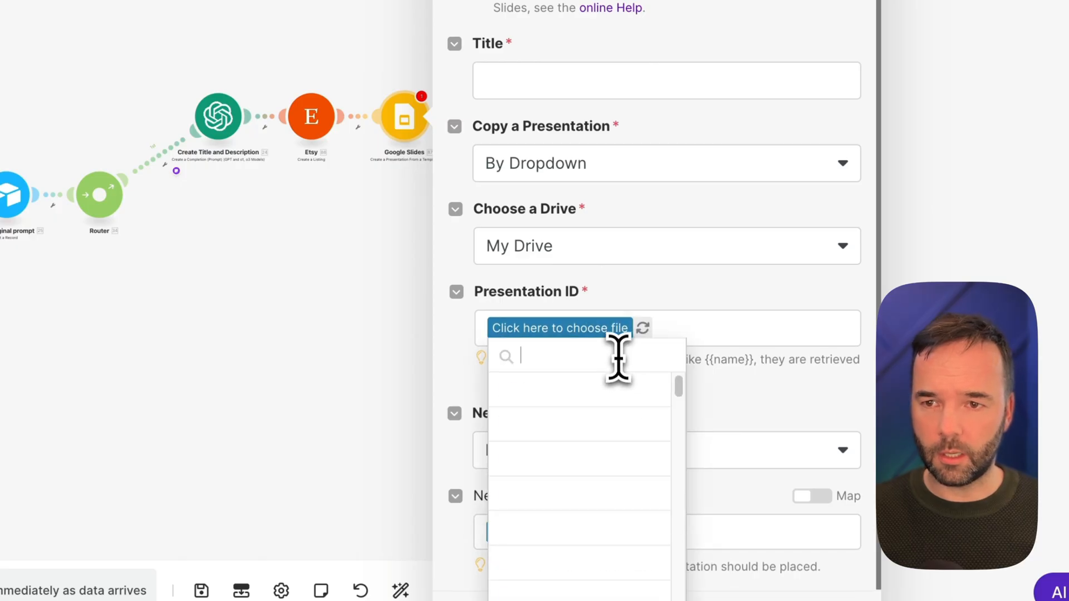
{"action": "type", "text": "water"}
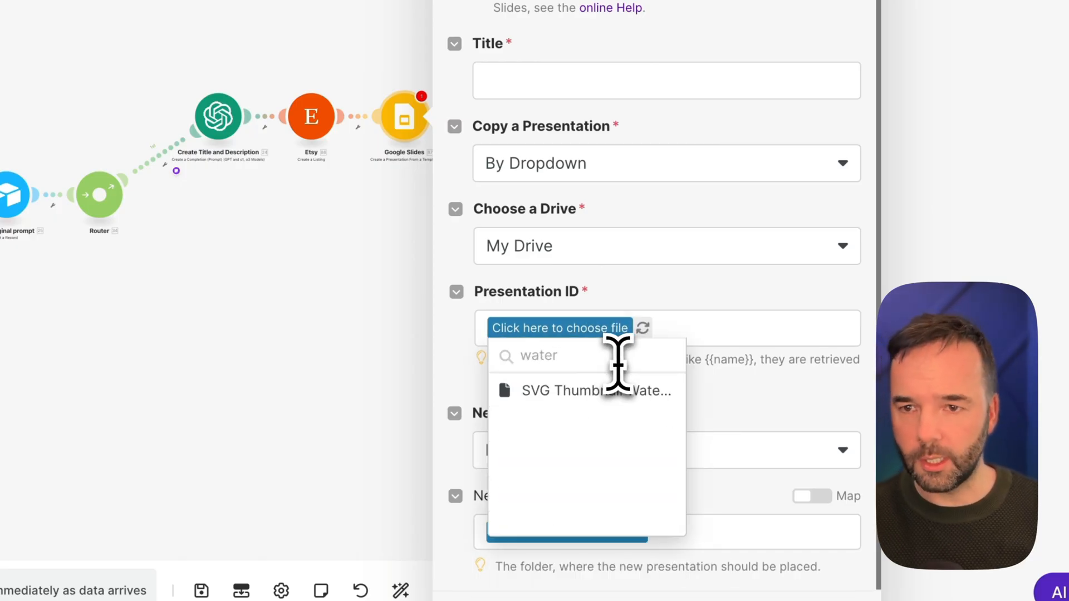
{"action": "left_click", "coordinate": [583, 396]}
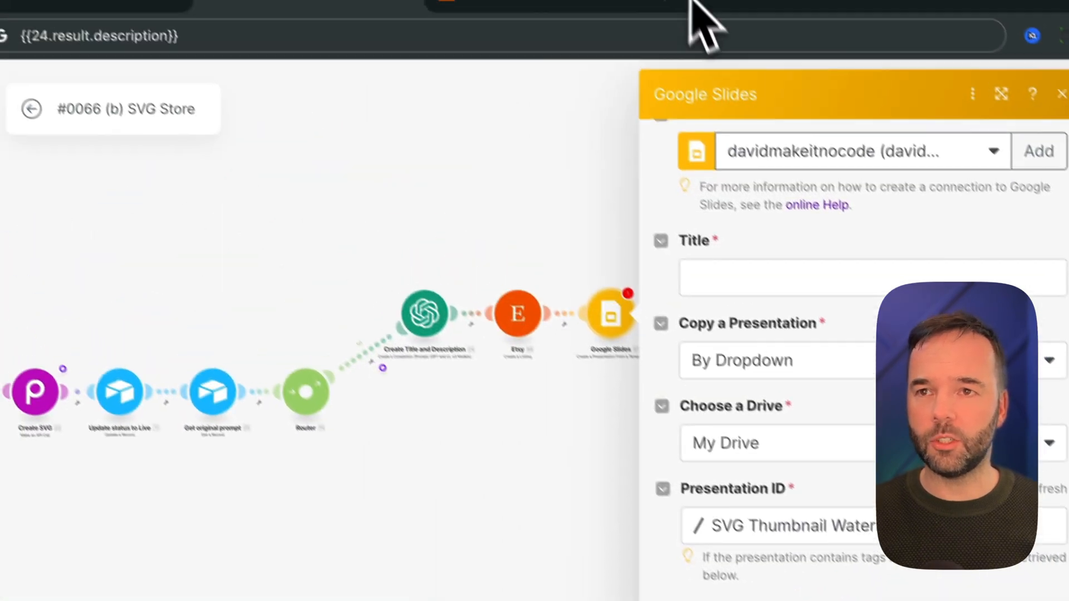
Search the web for slides in a new browser tab and open the SVG Thumbnail Watermark presentation in Google Slides
{"action": "left_click", "coordinate": [707, 20]}
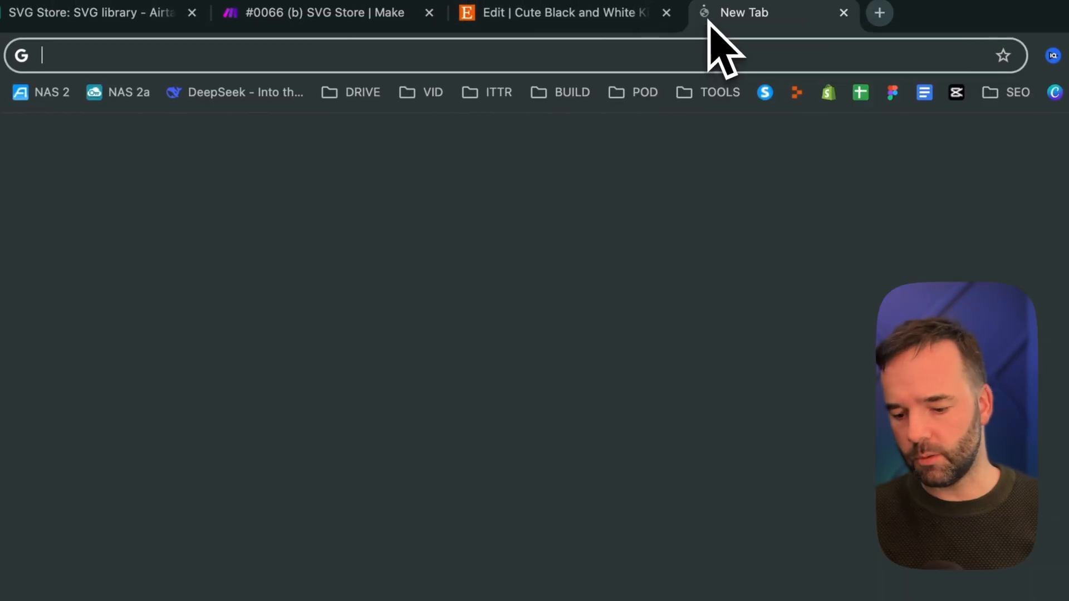
{"action": "type", "text": "slides"}
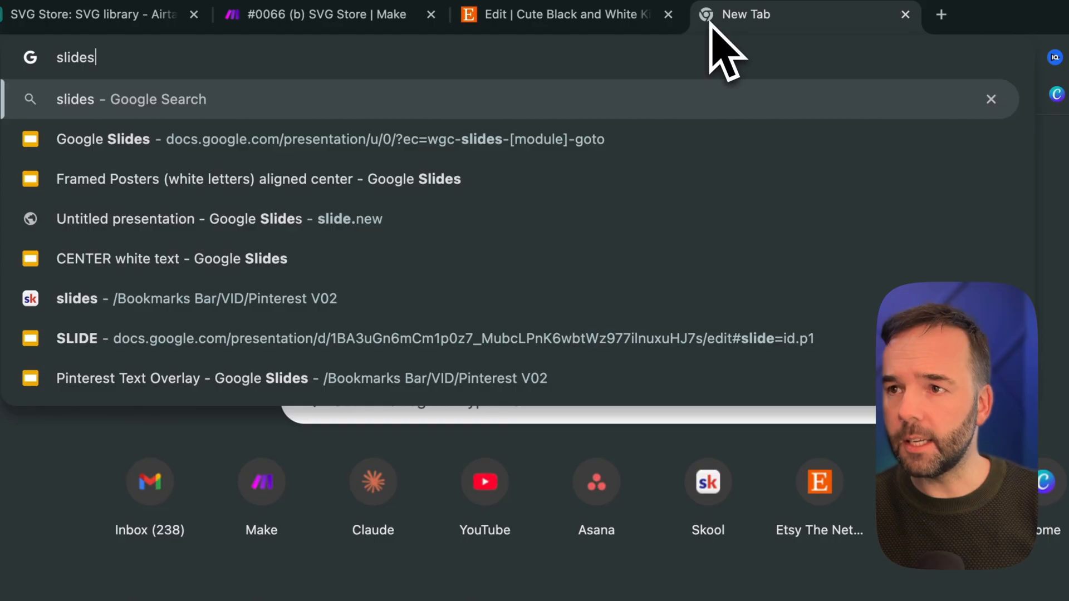
{"action": "key", "text": "Return"}
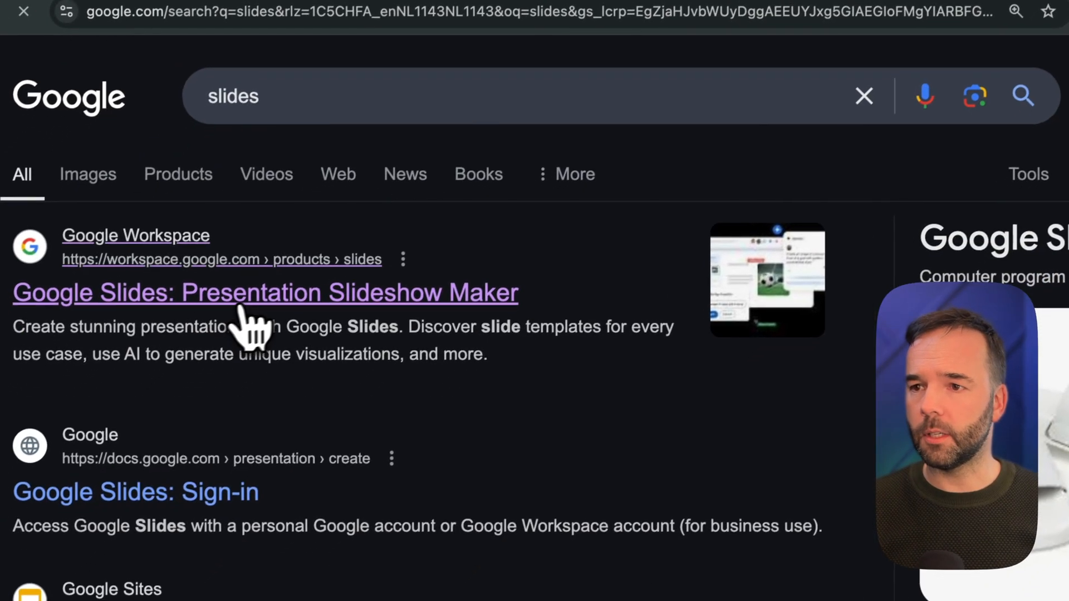
{"action": "left_click", "coordinate": [210, 346]}
{"action": "left_click", "coordinate": [975, 73]}
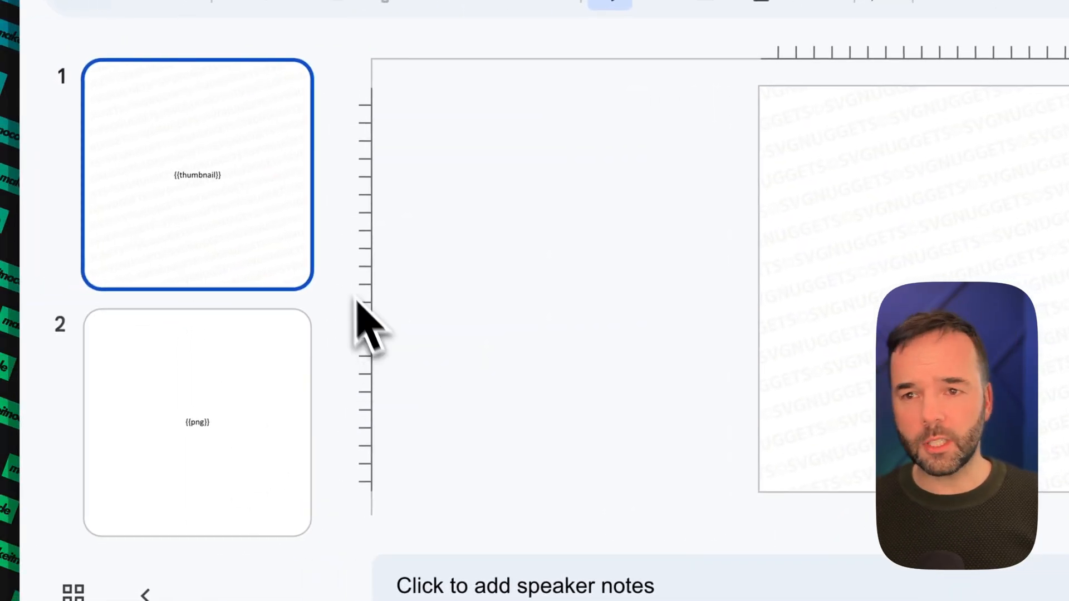
Move the watermark image aside on slide 1 to expose the {{thumbnail}} placeholder, and centre it over the slide again
{"action": "left_click_drag", "start_coordinate": [817, 221], "coordinate": [394, 216]}
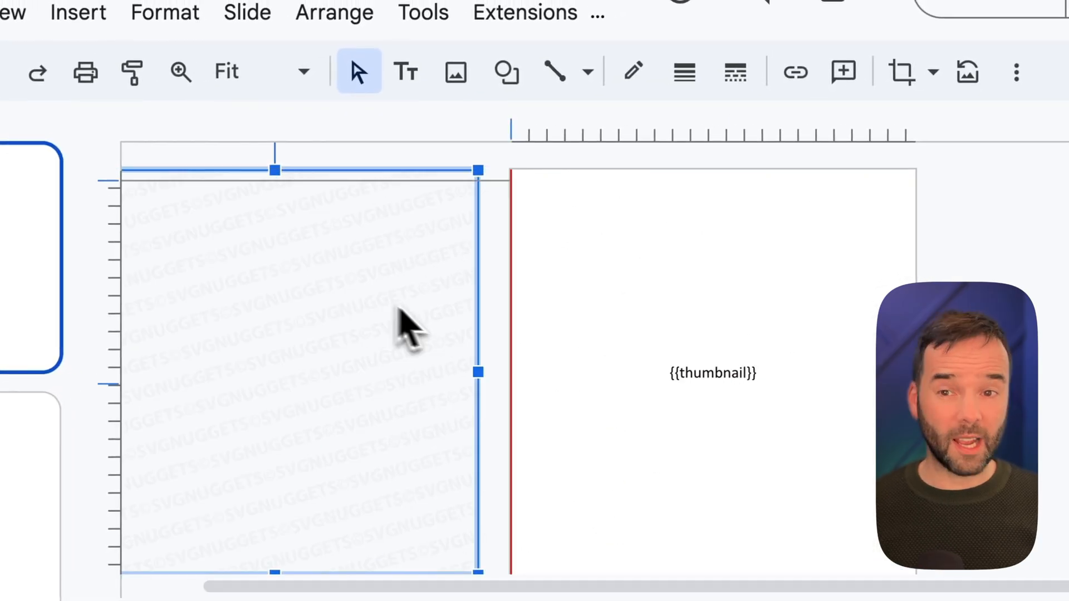
{"action": "left_click_drag", "start_coordinate": [427, 308], "coordinate": [640, 316]}
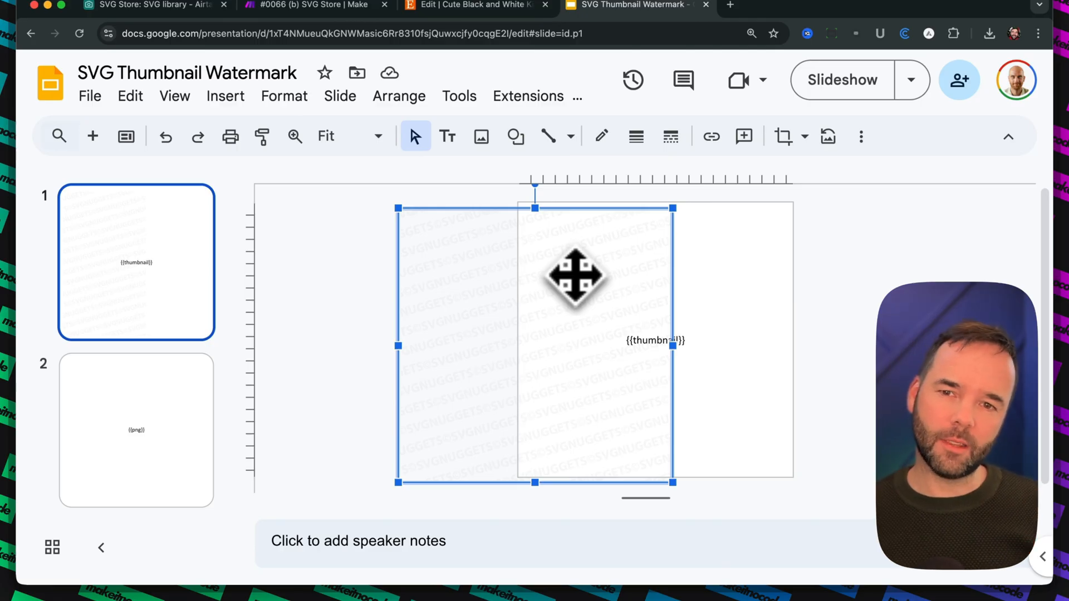
{"action": "left_click_drag", "start_coordinate": [576, 275], "coordinate": [616, 268]}
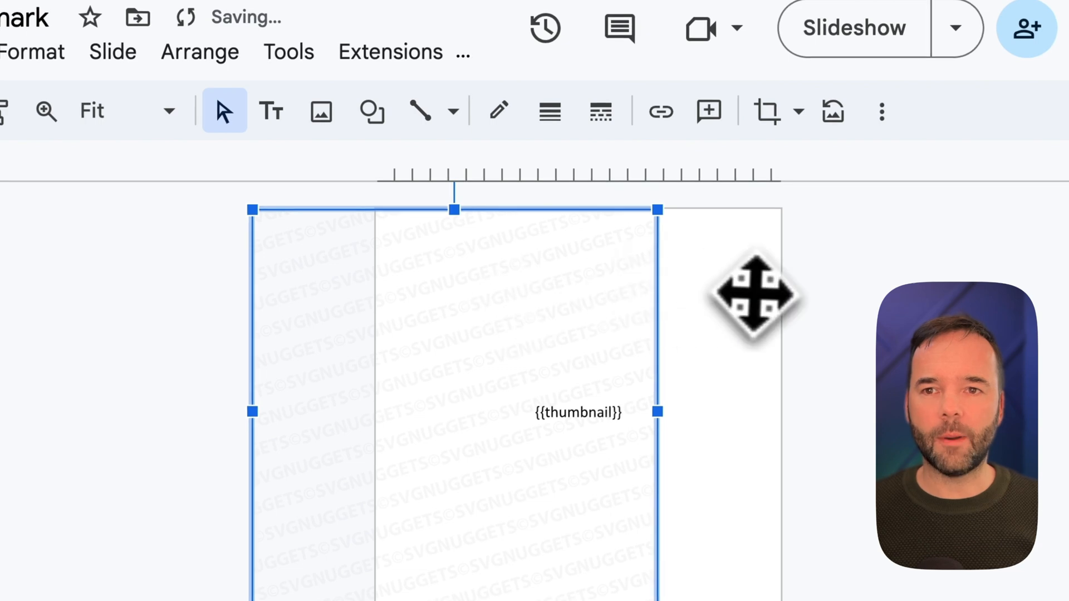
{"action": "left_click", "coordinate": [755, 295]}
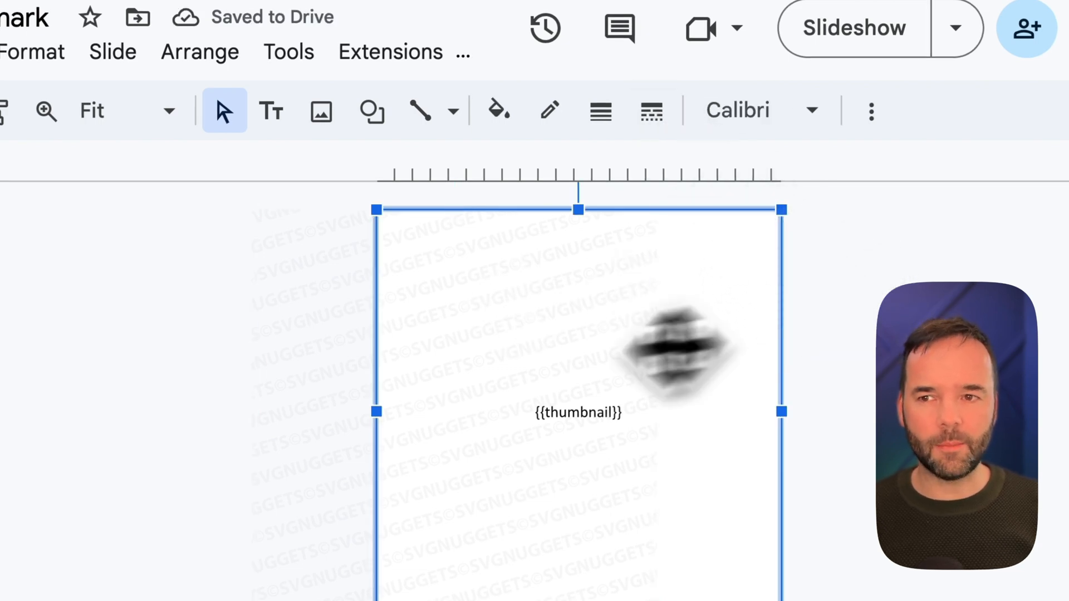
{"action": "left_click", "coordinate": [365, 411]}
{"action": "left_click_drag", "start_coordinate": [384, 348], "coordinate": [636, 316]}
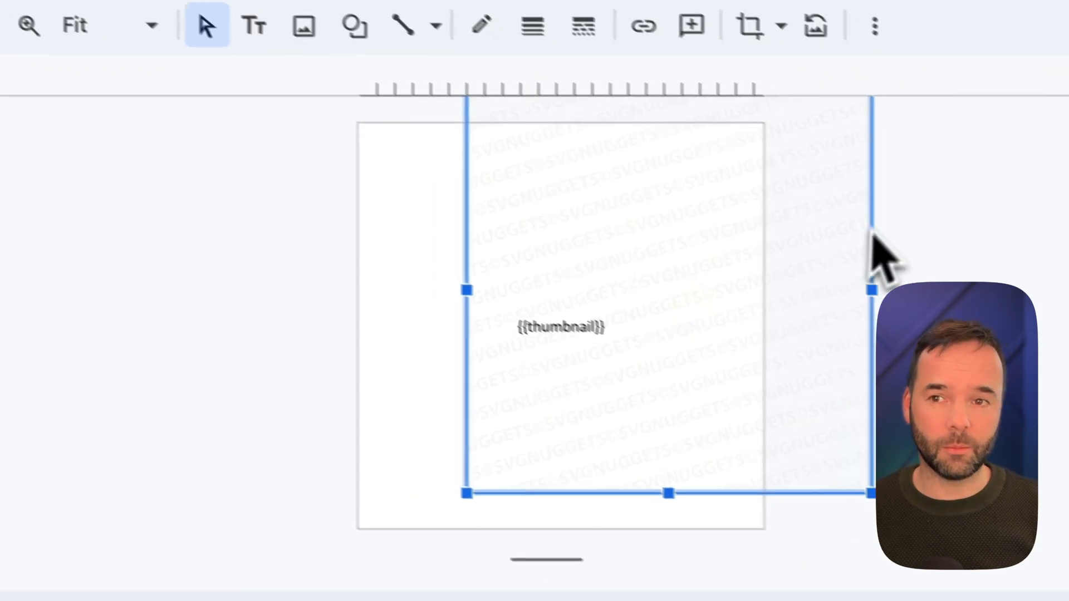
{"action": "left_click", "coordinate": [935, 209]}
{"action": "left_click_drag", "start_coordinate": [800, 227], "coordinate": [671, 263]}
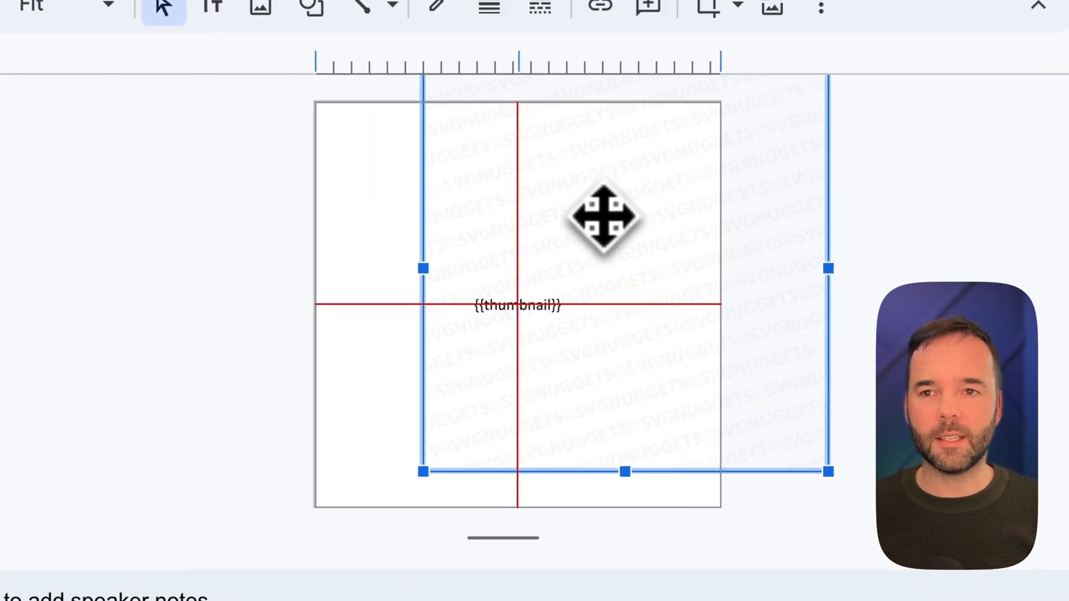
{"action": "left_click_drag", "start_coordinate": [604, 216], "coordinate": [604, 216]}
Check the stacking order of the watermark image and the {{thumbnail}} text box, moving the watermark aside and back over the slide
{"action": "right_click", "coordinate": [600, 217]}
{"action": "mouse_move", "coordinate": [716, 375]}
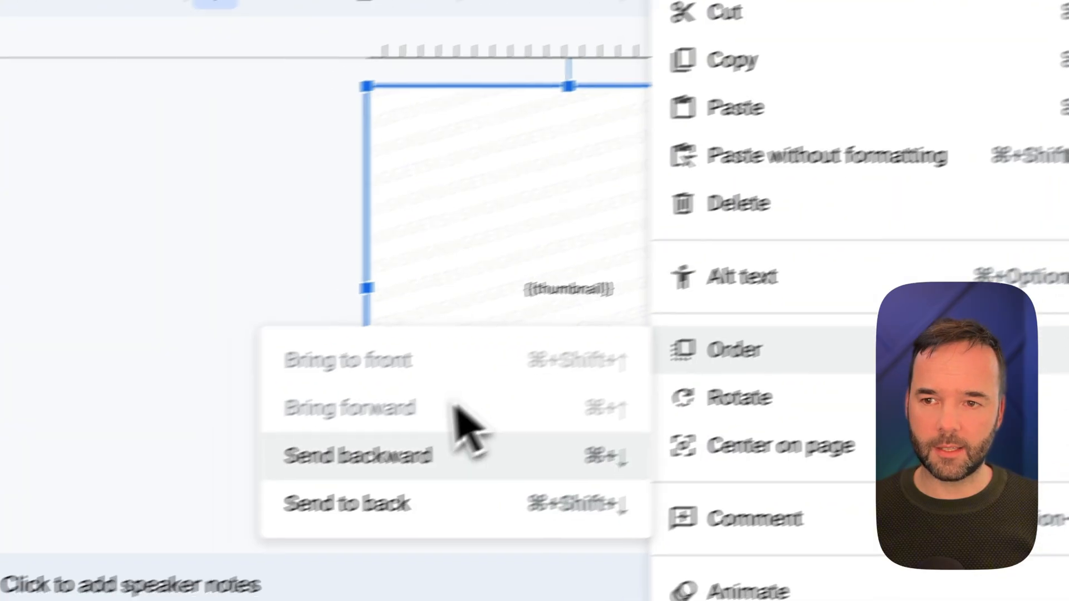
{"action": "left_click", "coordinate": [384, 504]}
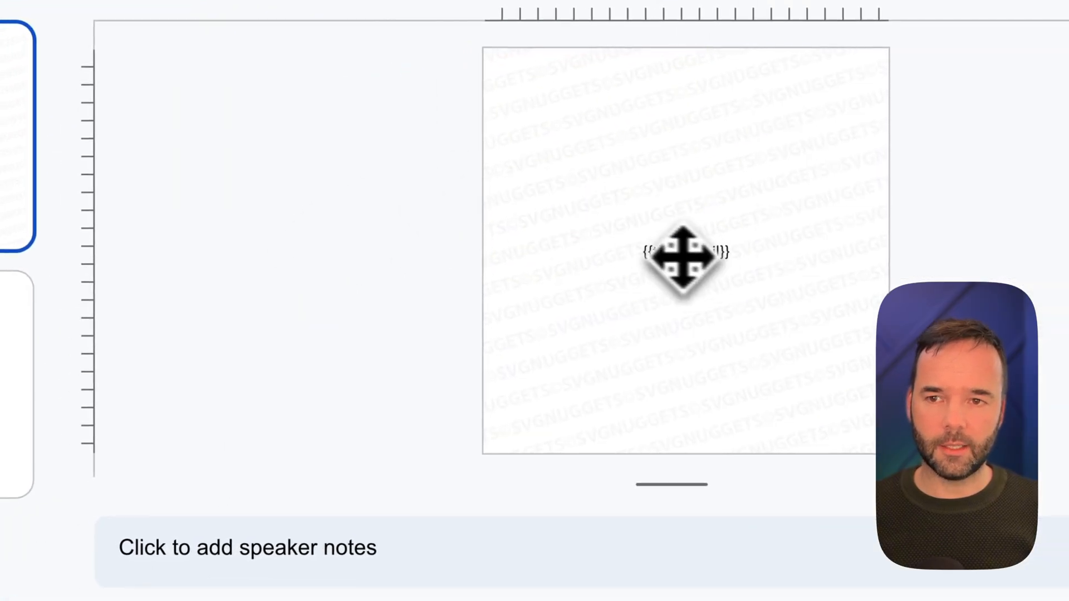
{"action": "left_click_drag", "start_coordinate": [683, 257], "coordinate": [425, 255]}
{"action": "left_click", "coordinate": [714, 254]}
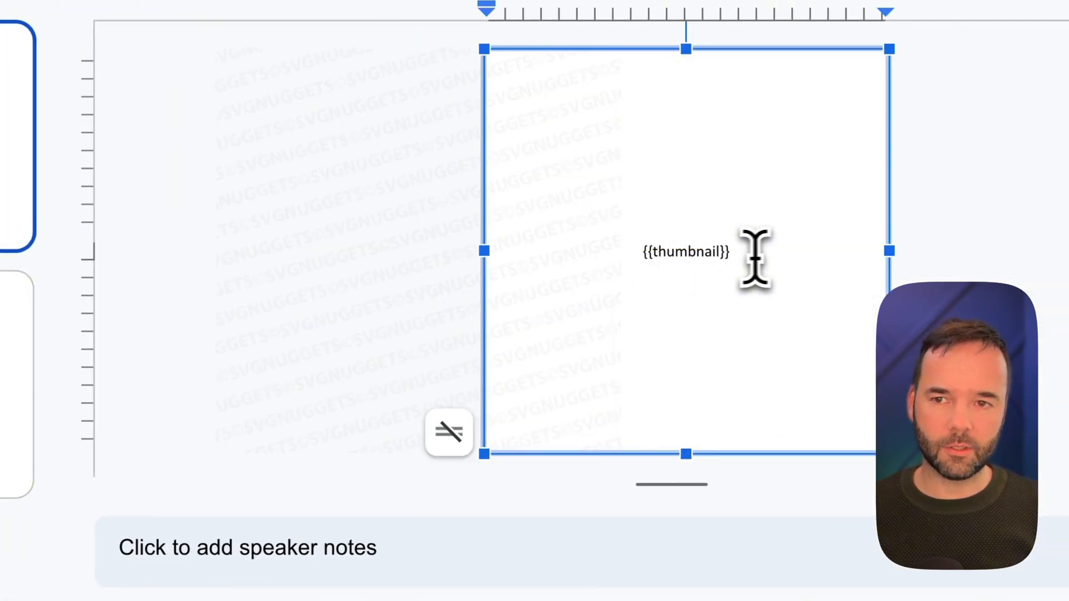
{"action": "right_click", "coordinate": [755, 258]}
{"action": "mouse_move", "coordinate": [852, 400]}
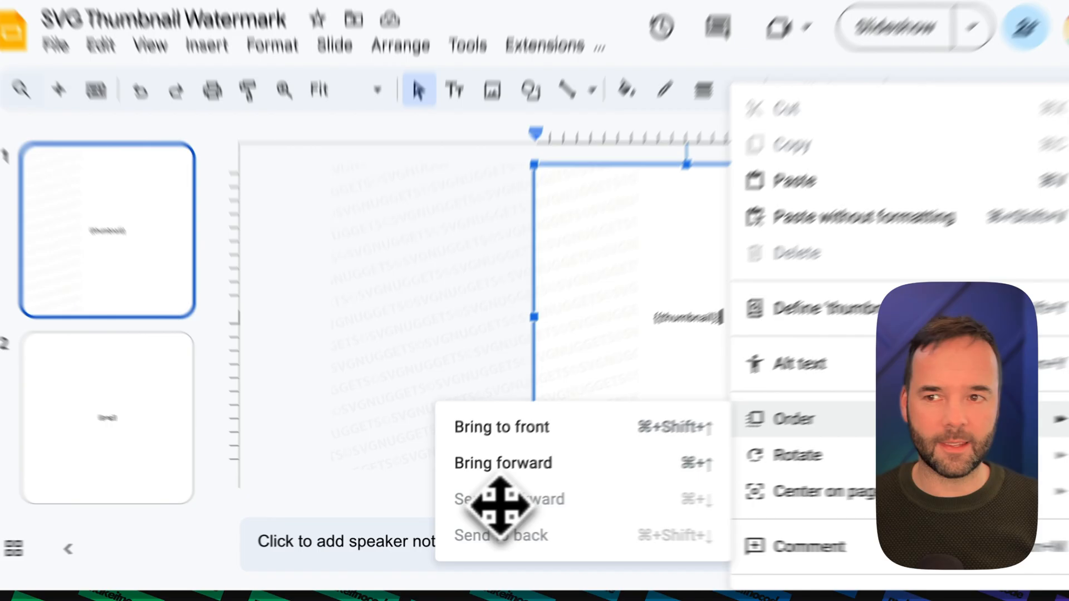
{"action": "left_click", "coordinate": [416, 301]}
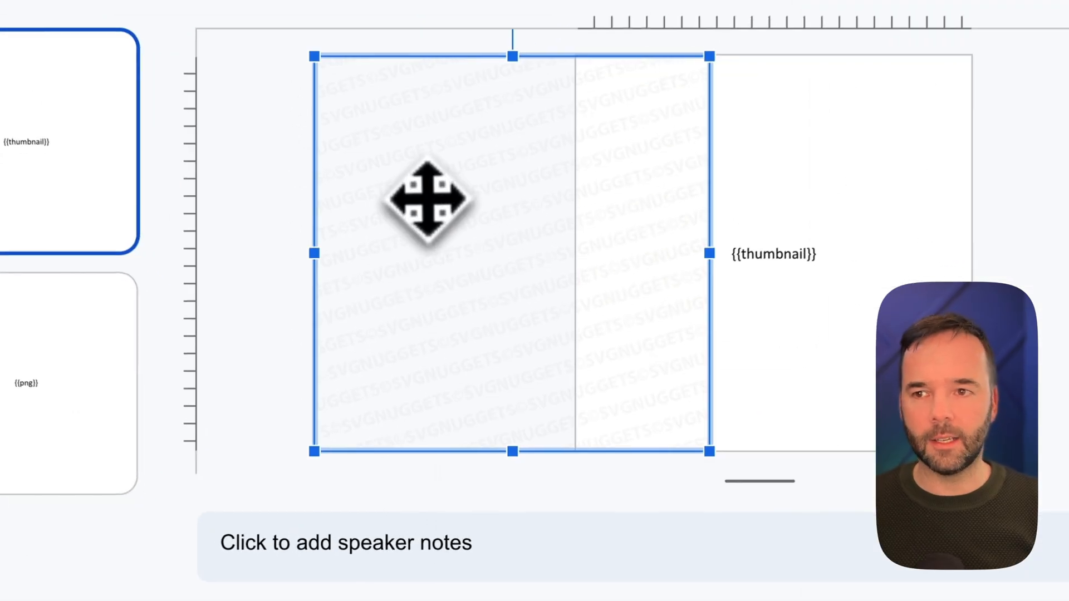
{"action": "left_click", "coordinate": [255, 321]}
{"action": "left_click_drag", "start_coordinate": [405, 288], "coordinate": [699, 294]}
{"action": "left_click", "coordinate": [1047, 139]}
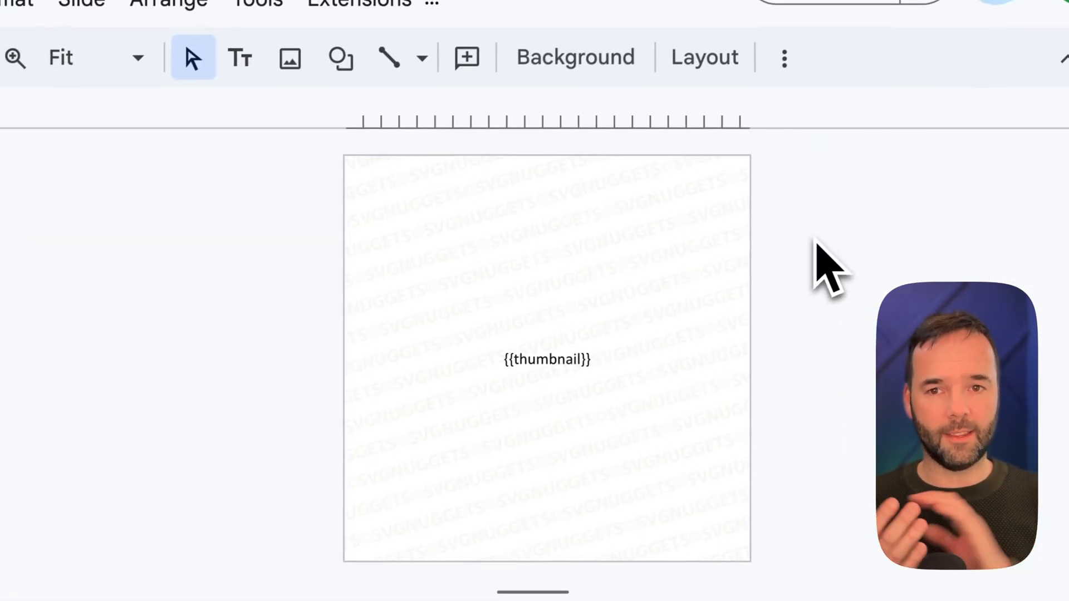
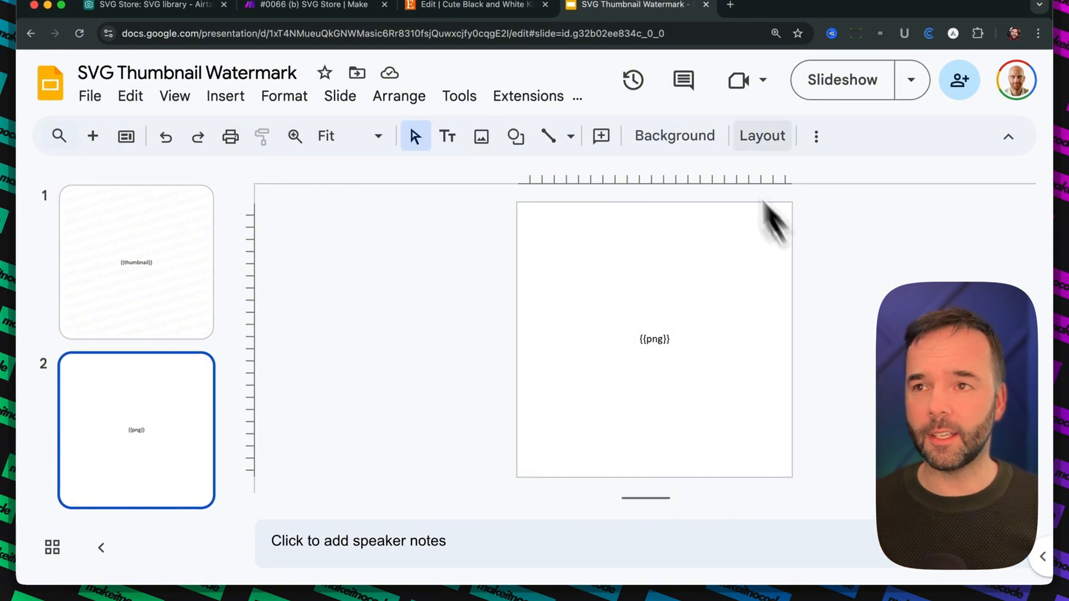
Return to the Make scenario and enter xxx as a placeholder title in the Google Slides module
{"action": "left_click", "coordinate": [349, 6]}
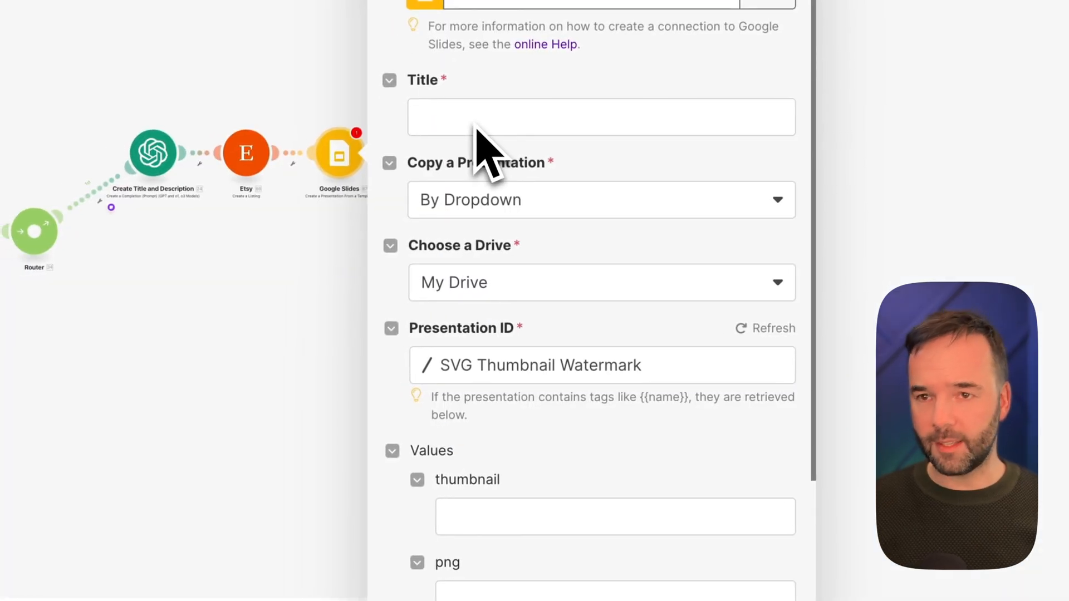
{"action": "left_click", "coordinate": [474, 119]}
{"action": "type", "text": "xxx"}
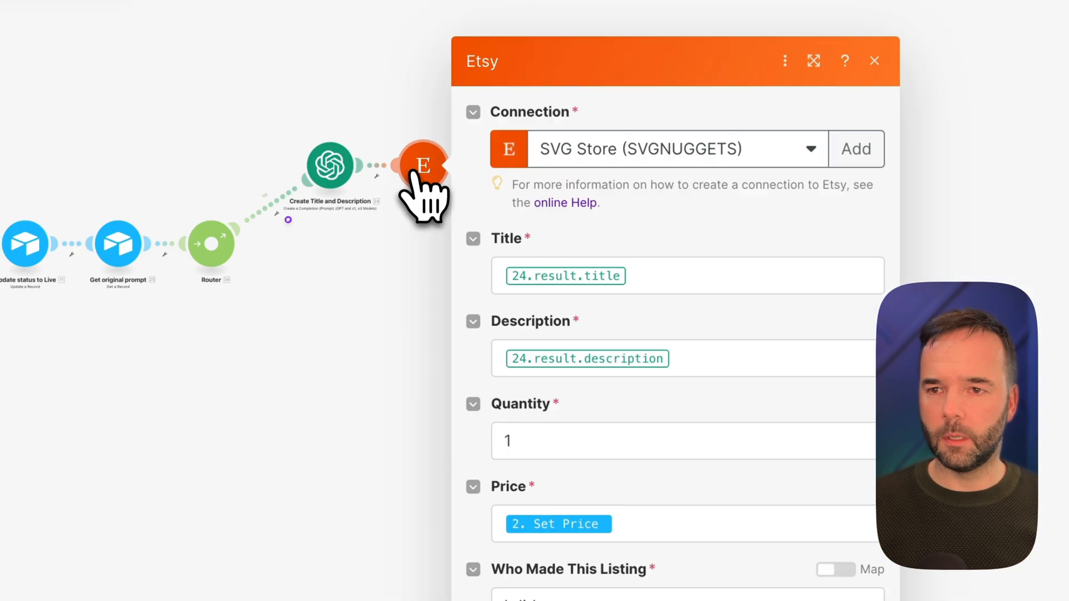
Copy the title mapping from the Etsy module's listing settings
{"action": "scroll", "coordinate": [625, 352], "scroll_direction": "down", "scroll_amount": 2}
{"action": "left_click", "coordinate": [652, 160]}
{"action": "key", "text": "ctrl+a"}
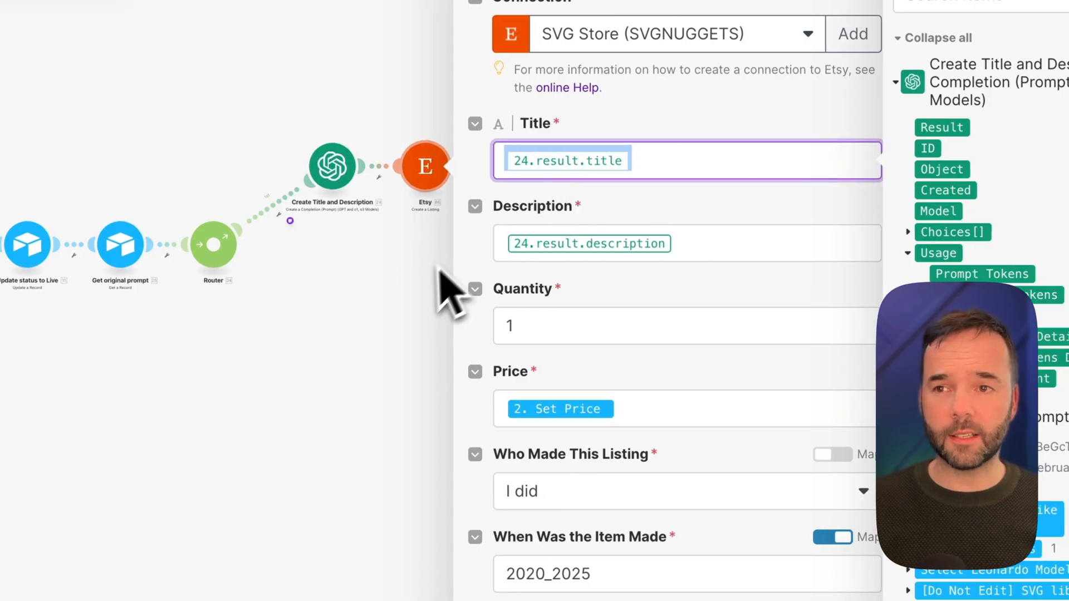
{"action": "double_click", "coordinate": [399, 281]}
{"action": "left_click", "coordinate": [425, 281]}
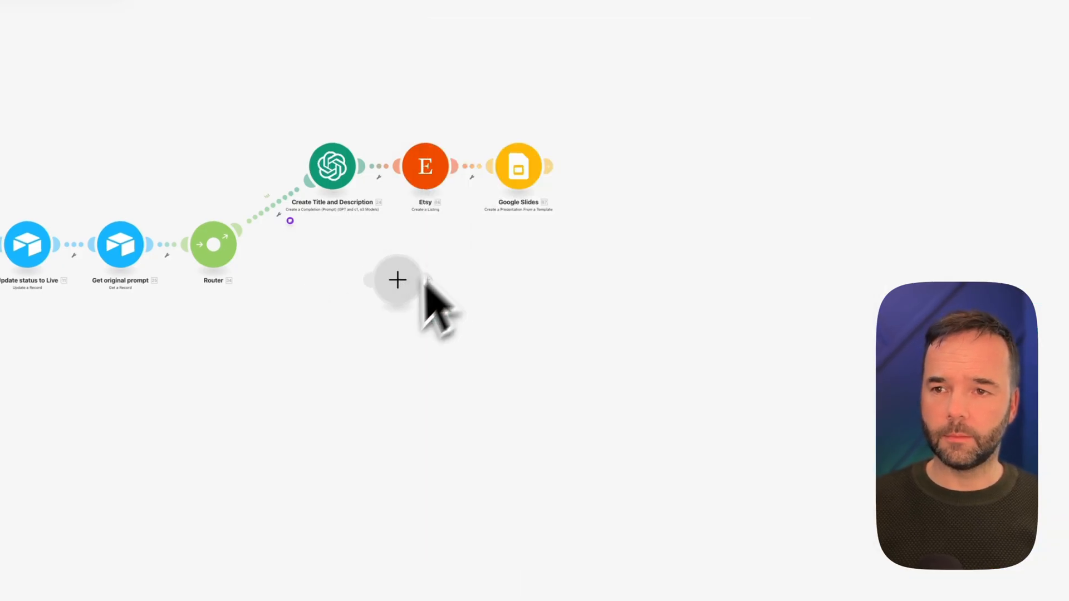
{"action": "right_click", "coordinate": [401, 300]}
{"action": "left_click", "coordinate": [490, 337]}
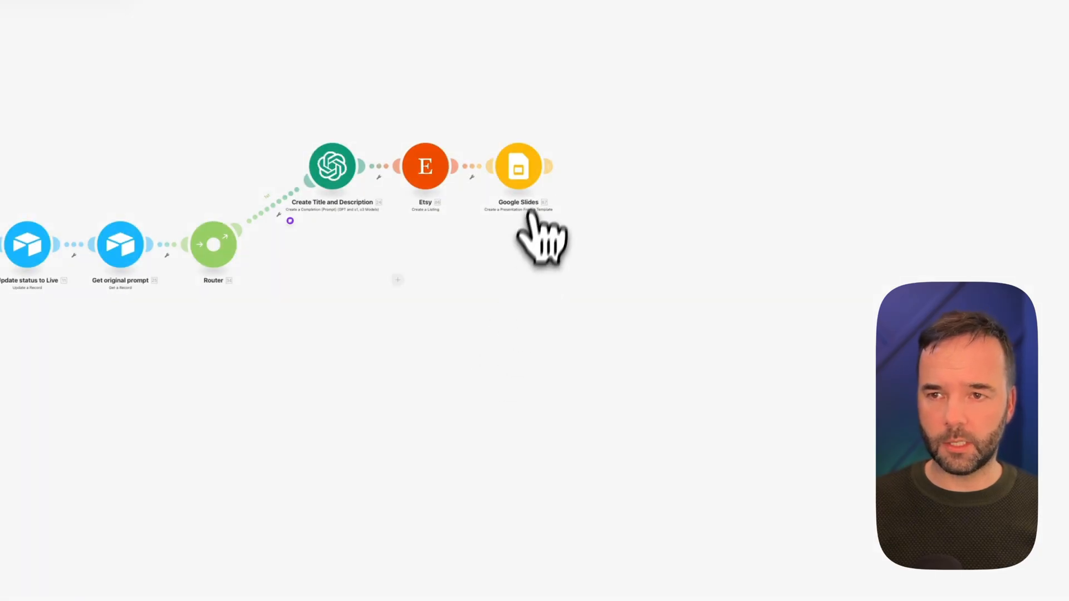
Replace the placeholder title in the Google Slides module with the mapping 24.result.title
{"action": "left_click", "coordinate": [523, 184]}
{"action": "left_click", "coordinate": [666, 163]}
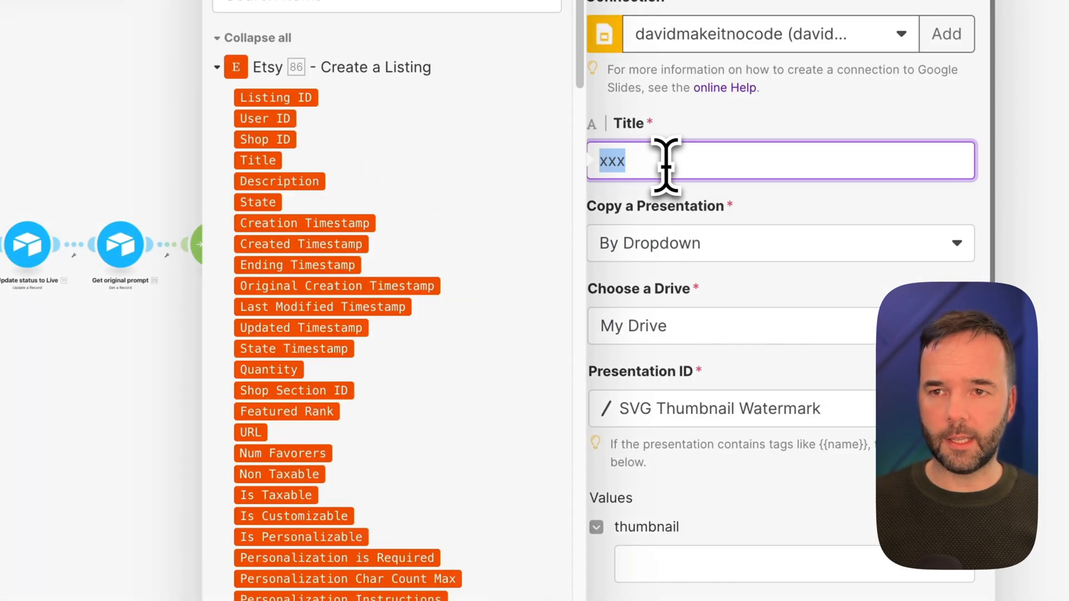
{"action": "left_click", "coordinate": [740, 127]}
{"action": "left_click", "coordinate": [504, 143]}
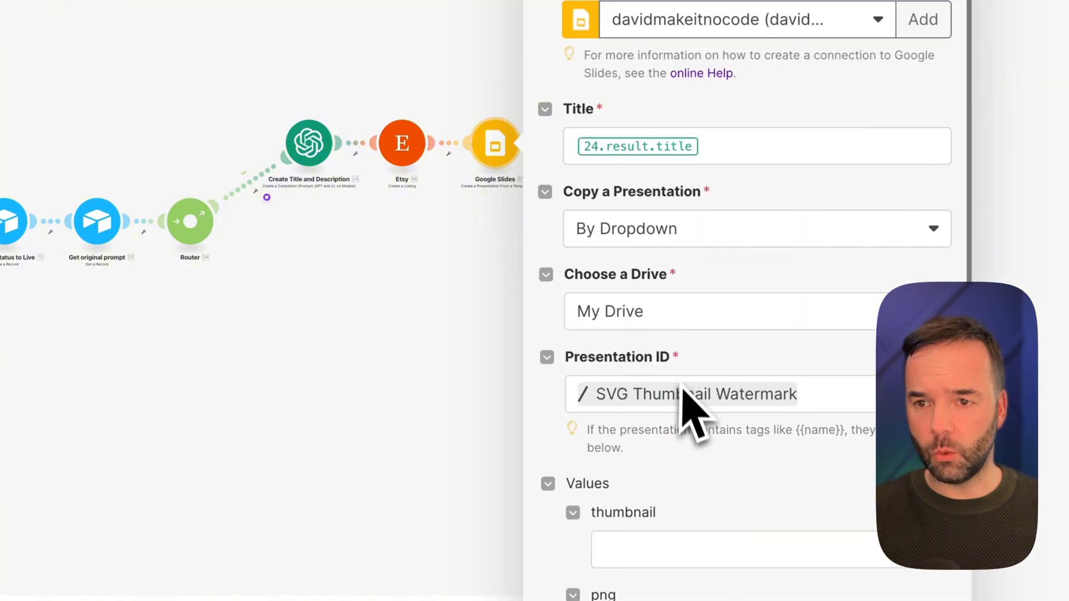
Show the advanced settings of the Create a Presentation From a Template module and save the module
{"action": "scroll", "coordinate": [681, 392], "scroll_direction": "down", "scroll_amount": 4}
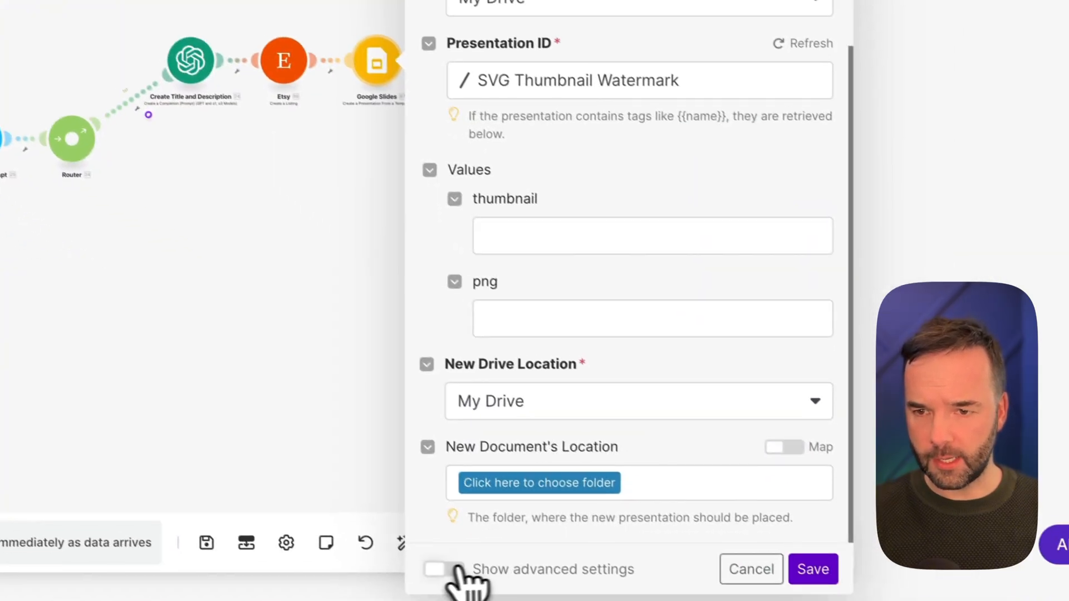
{"action": "left_click", "coordinate": [463, 571]}
{"action": "scroll", "coordinate": [573, 454], "scroll_direction": "down", "scroll_amount": 2}
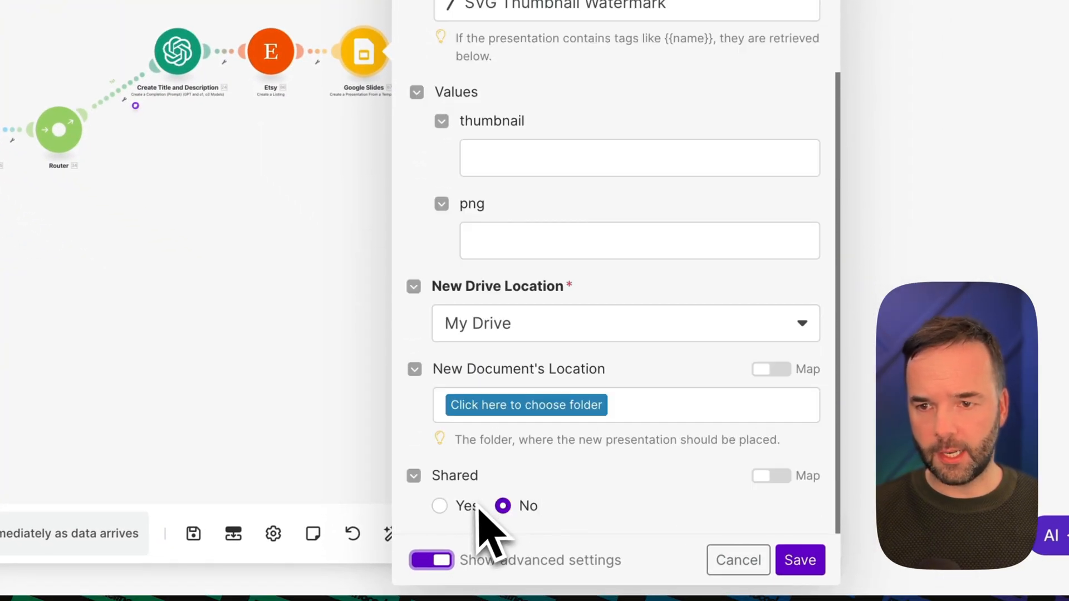
{"action": "left_click", "coordinate": [793, 557]}
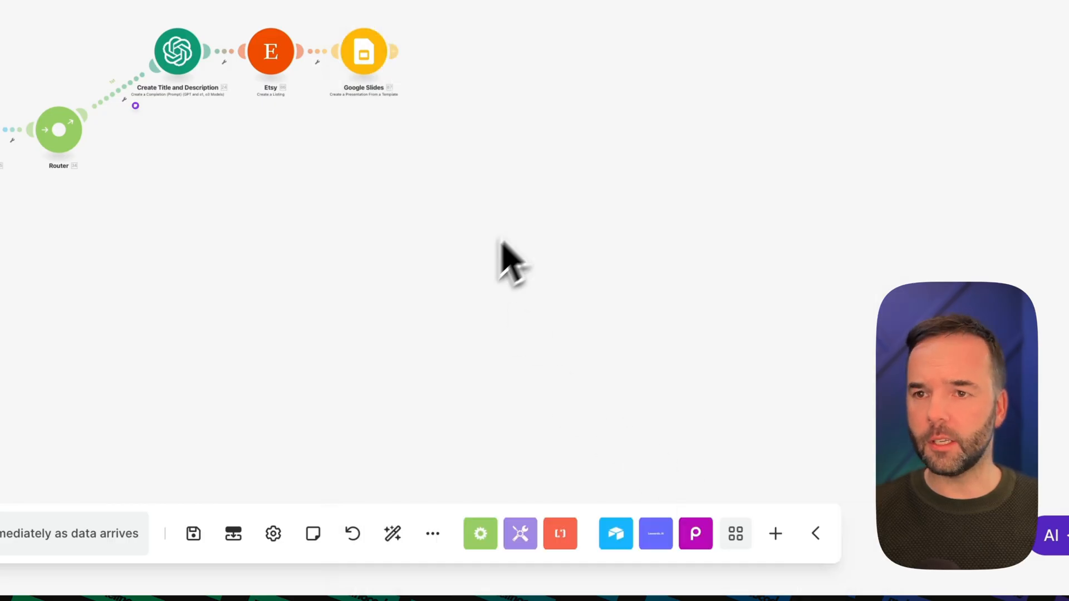
Add a Google Slides Upload an Image To a Presentation module after the template module
{"action": "left_click_drag", "start_coordinate": [501, 243], "coordinate": [466, 283]}
{"action": "scroll", "coordinate": [456, 190], "scroll_direction": "up", "scroll_amount": 5}
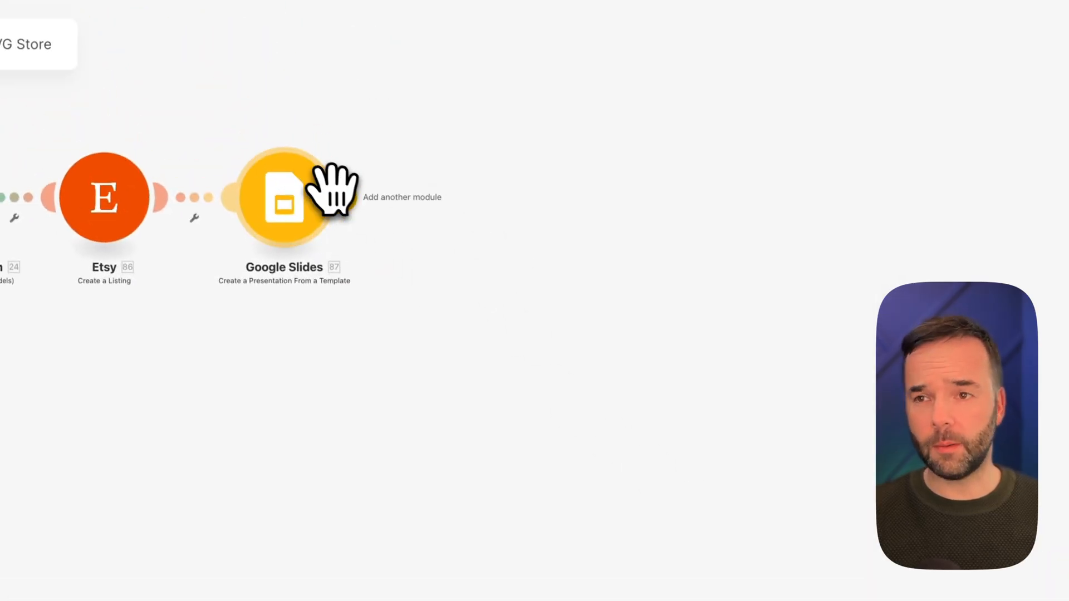
{"action": "left_click", "coordinate": [342, 195]}
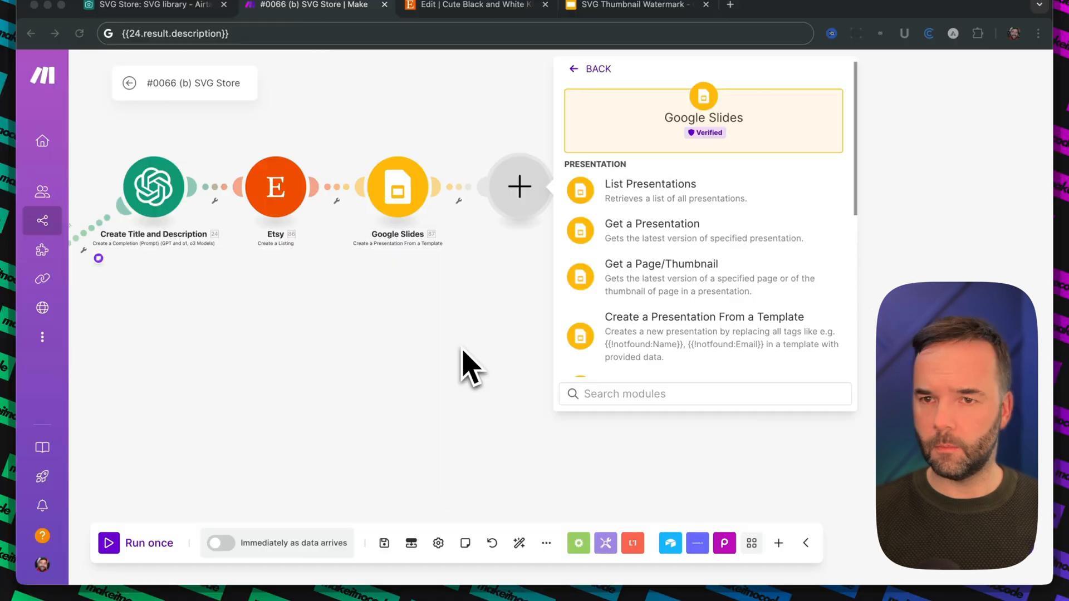
{"action": "scroll", "coordinate": [599, 348], "scroll_direction": "down", "scroll_amount": 3}
{"action": "left_click", "coordinate": [629, 393]}
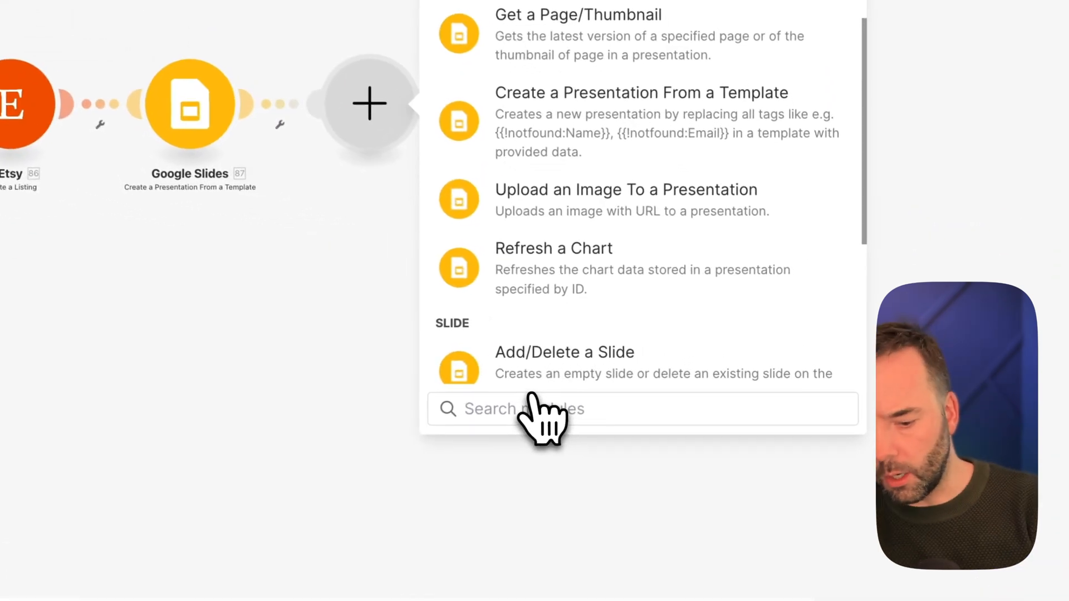
{"action": "type", "text": "upload"}
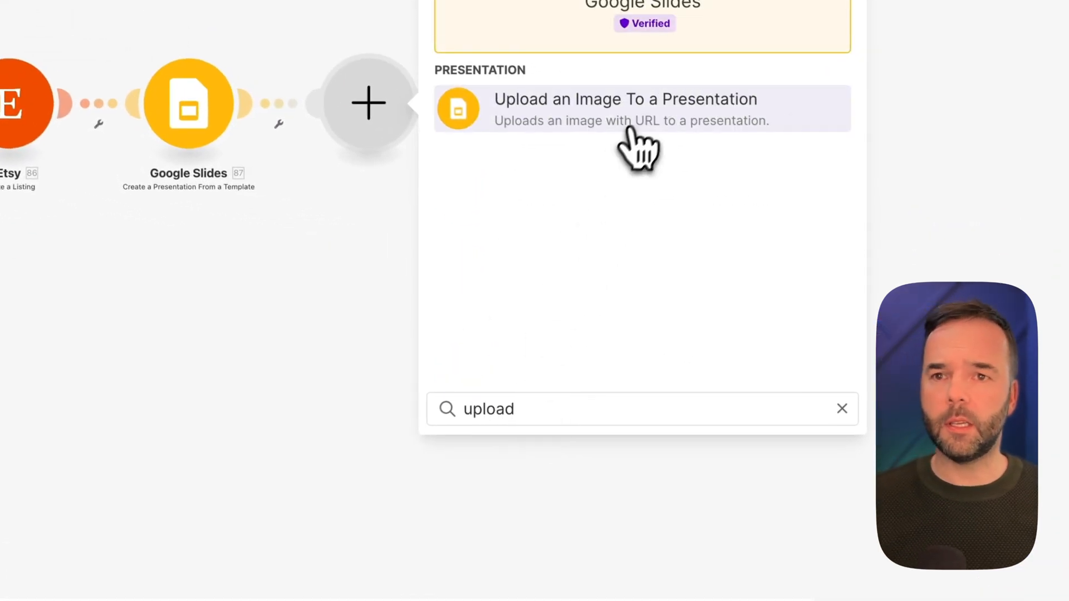
{"action": "left_click", "coordinate": [629, 128]}
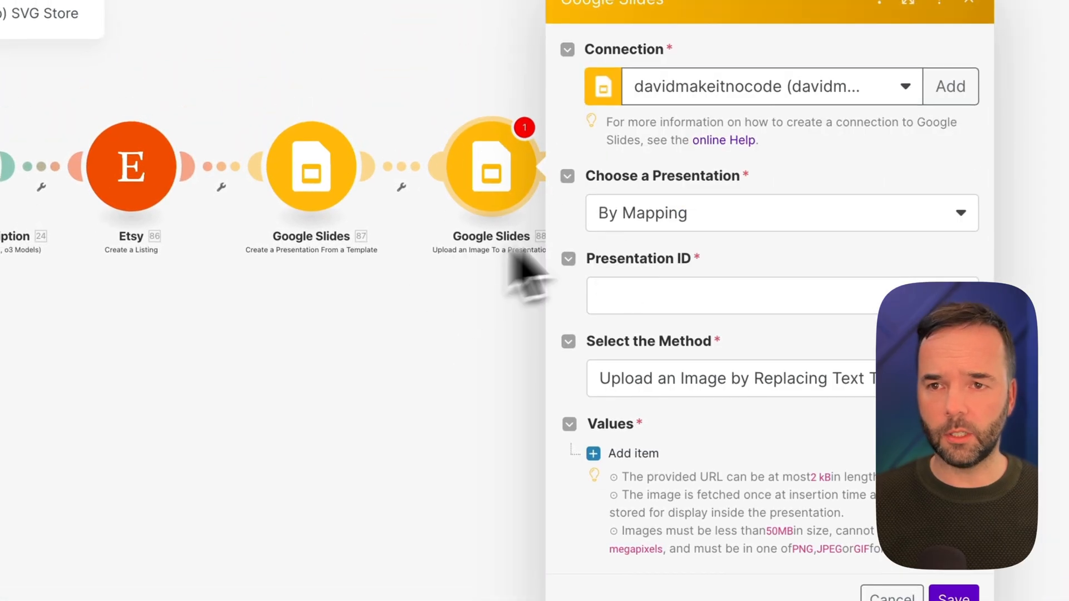
Map the template module's Presentation ID into the upload module and add a values item with the tag thumbnail
{"action": "left_click", "coordinate": [659, 303]}
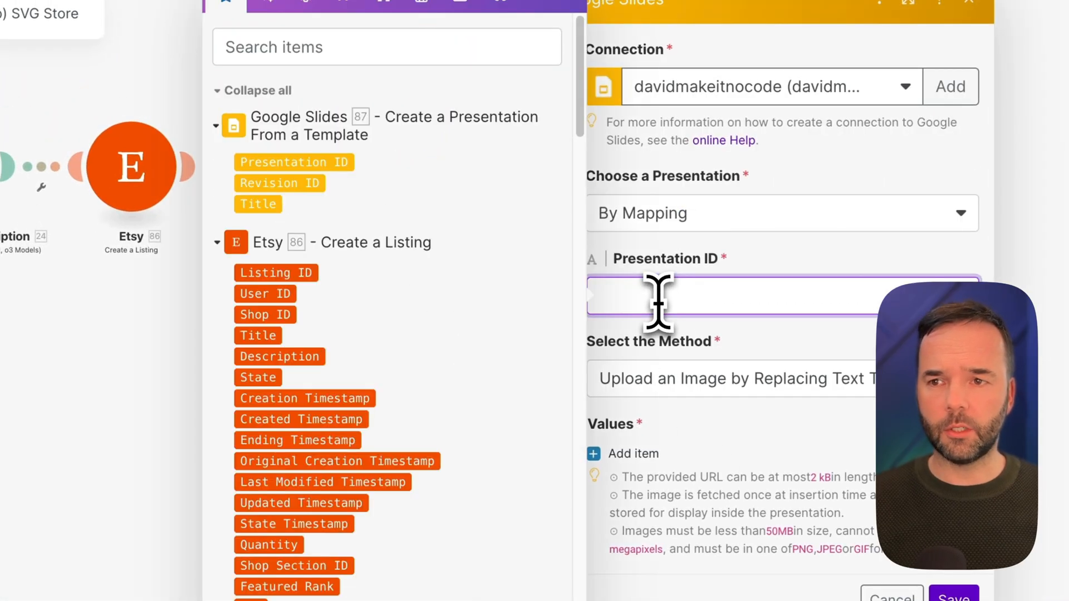
{"action": "left_click_drag", "start_coordinate": [294, 162], "coordinate": [702, 292]}
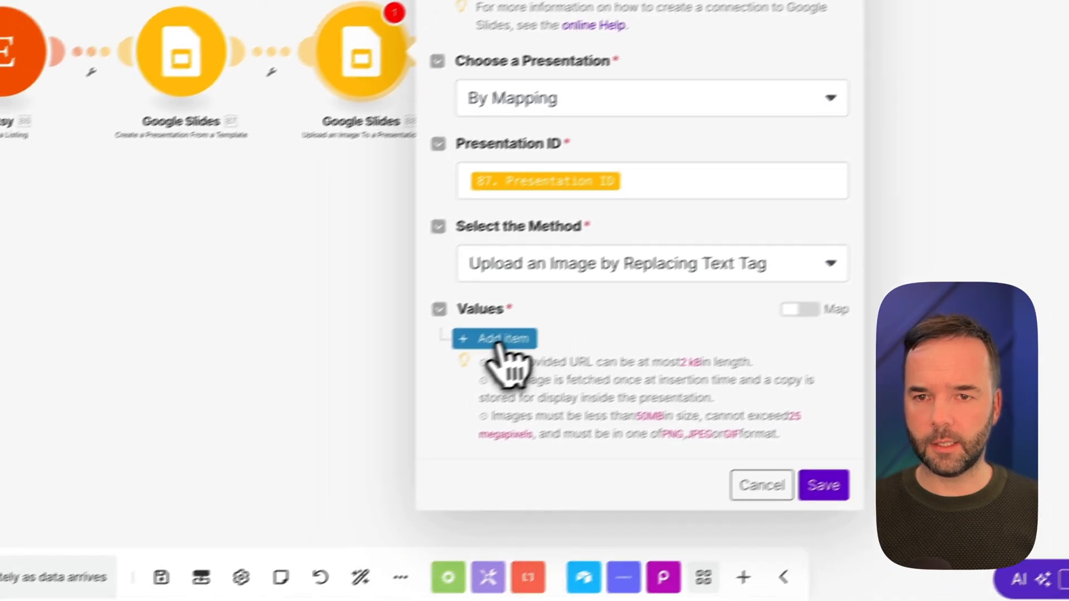
{"action": "left_click", "coordinate": [396, 383]}
{"action": "left_click", "coordinate": [460, 453]}
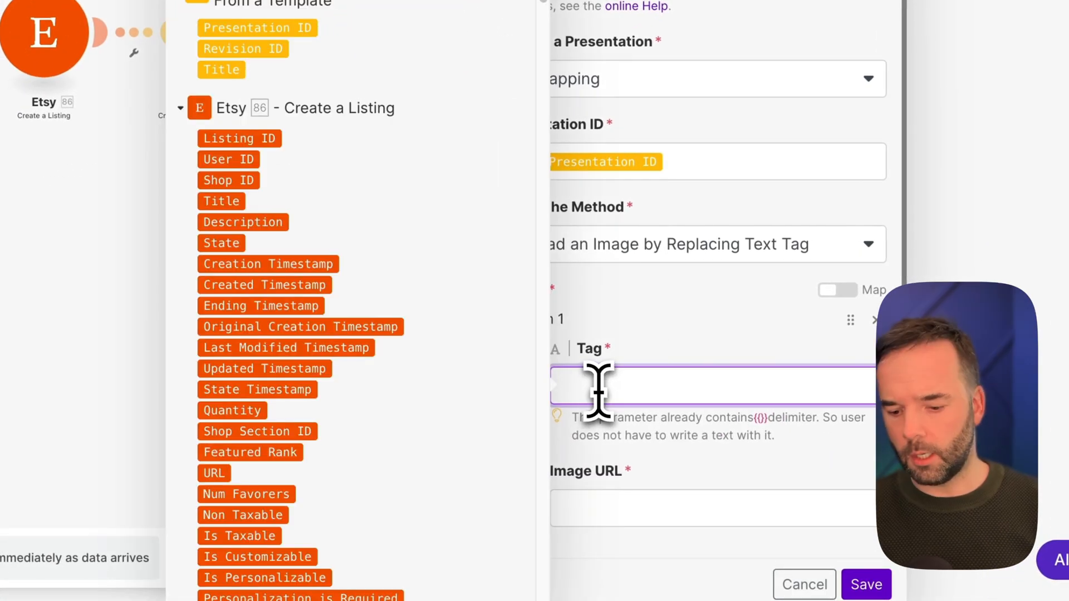
{"action": "type", "text": "thumbnail"}
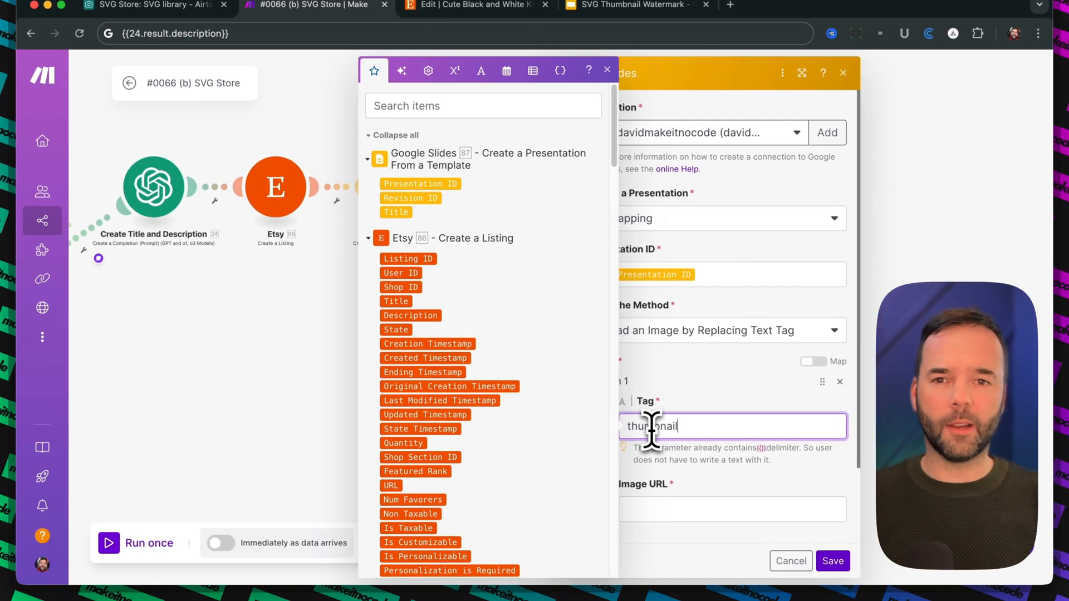
{"action": "left_click", "coordinate": [685, 446]}
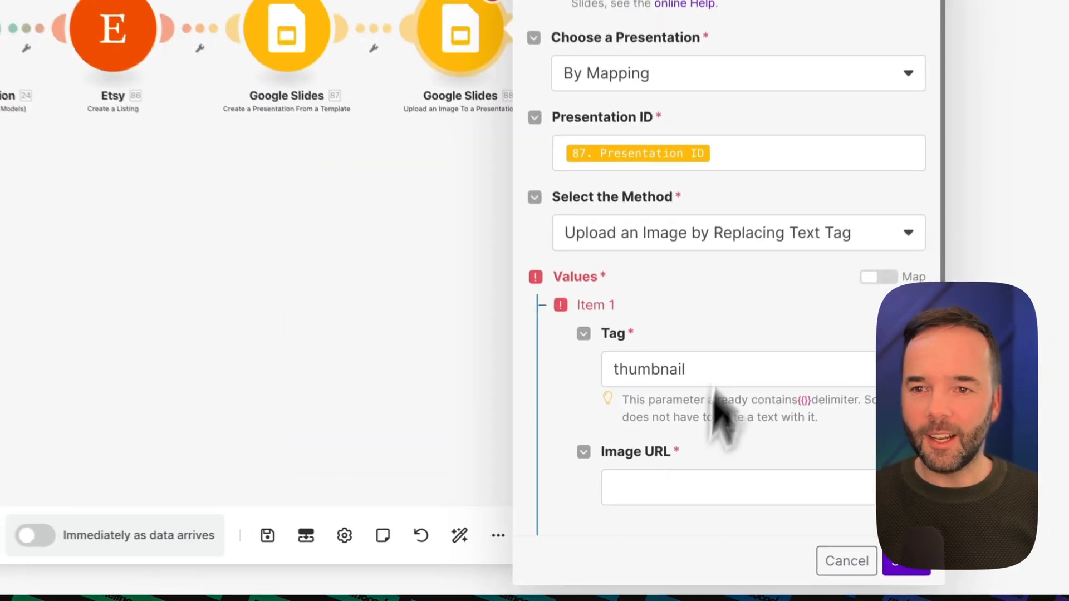
Browse the mappable values for the image URL and check the tags on the watermark template's slides
{"action": "left_click", "coordinate": [692, 502]}
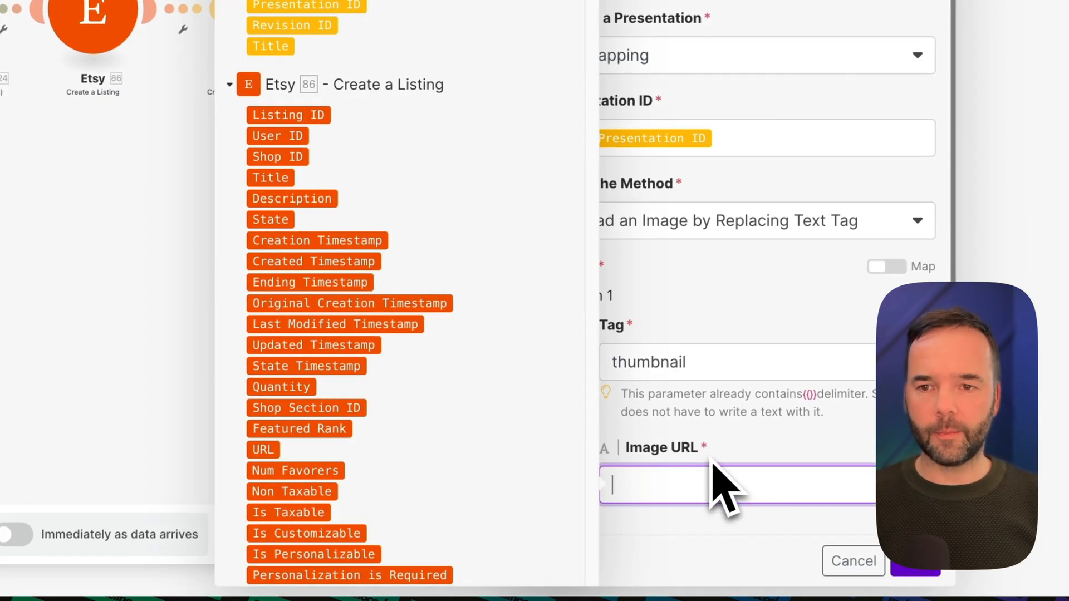
{"action": "scroll", "coordinate": [401, 359], "scroll_direction": "down", "scroll_amount": 20}
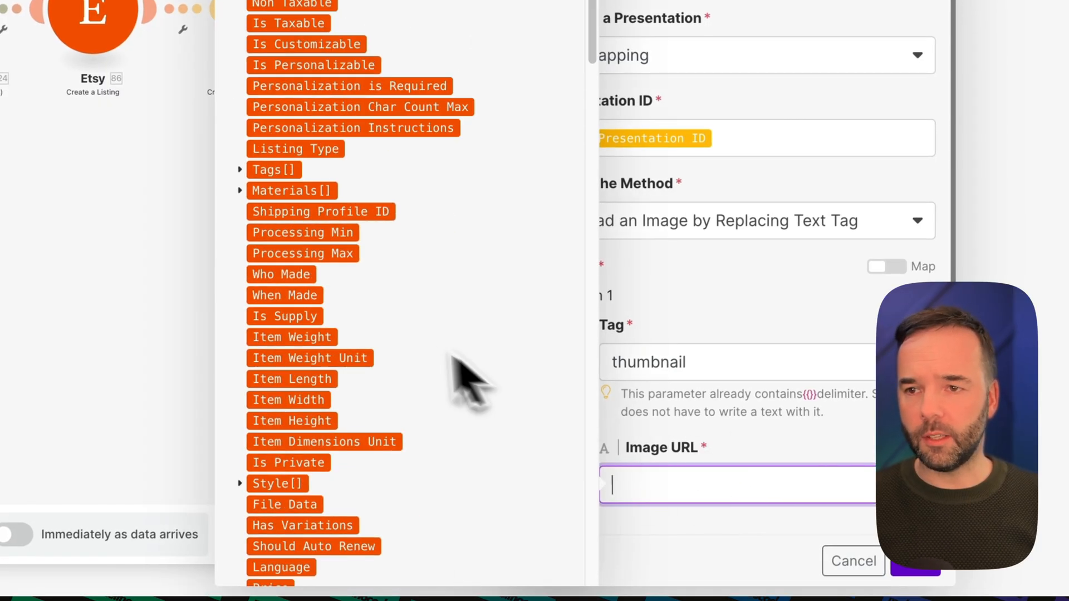
{"action": "scroll", "coordinate": [392, 337], "scroll_direction": "down", "scroll_amount": 15}
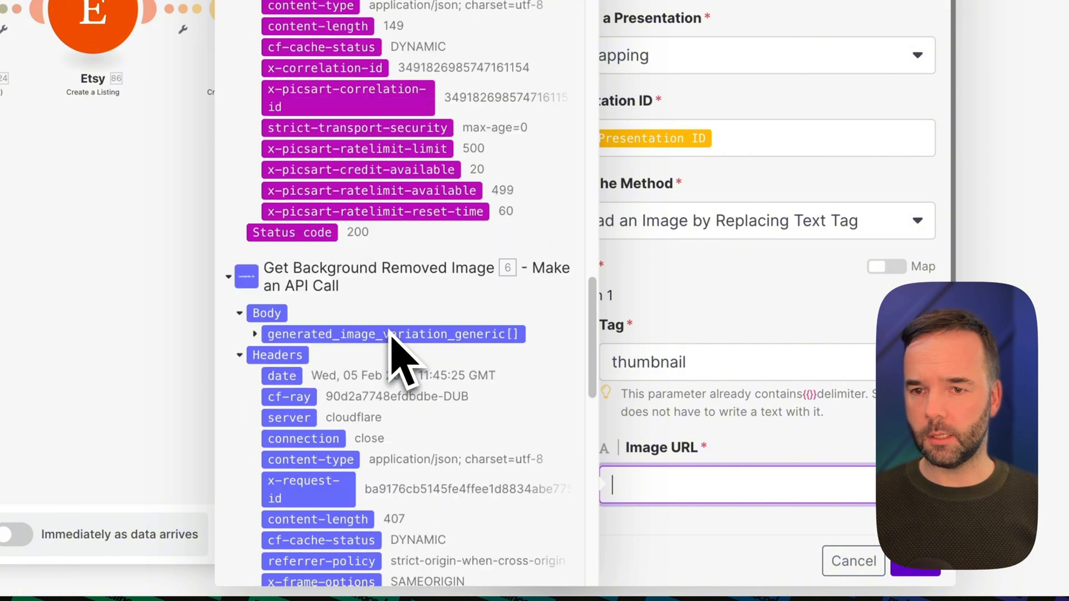
{"action": "scroll", "coordinate": [402, 361], "scroll_direction": "down", "scroll_amount": 1}
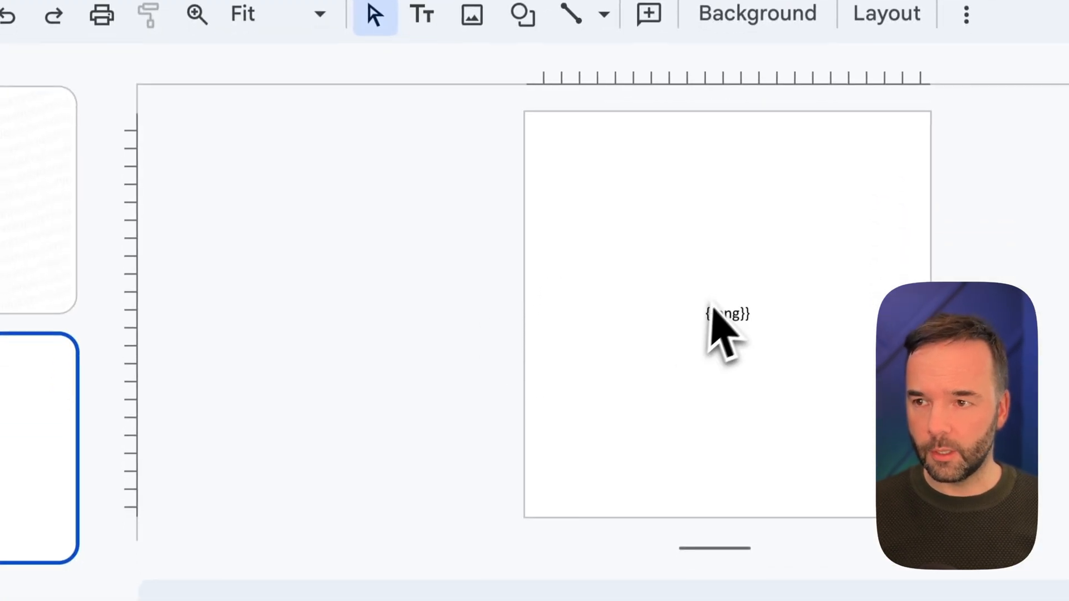
{"action": "left_click", "coordinate": [34, 195]}
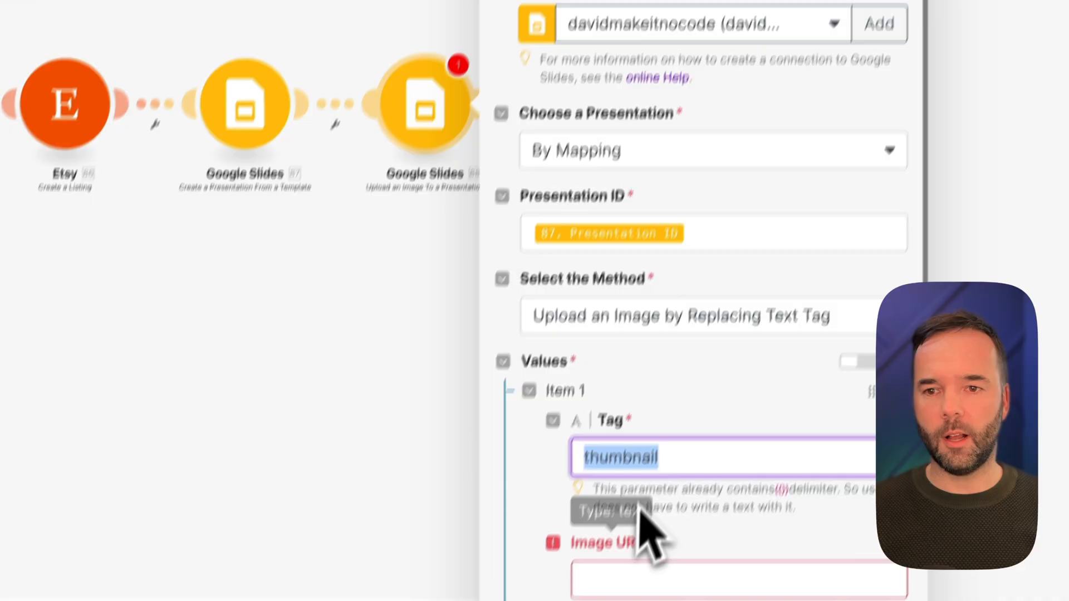
Map the thumbnail item's image URL to the generated_image_variation_generic url from Get Background Removed Image, and save the upload module
{"action": "left_click", "coordinate": [657, 518]}
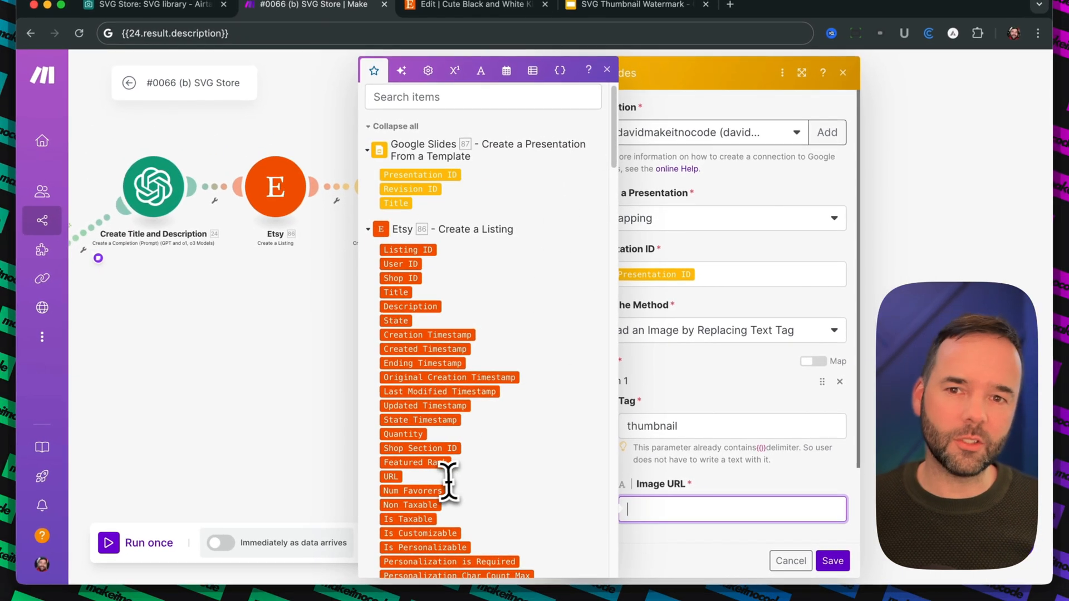
{"action": "scroll", "coordinate": [448, 480], "scroll_direction": "down", "scroll_amount": 20}
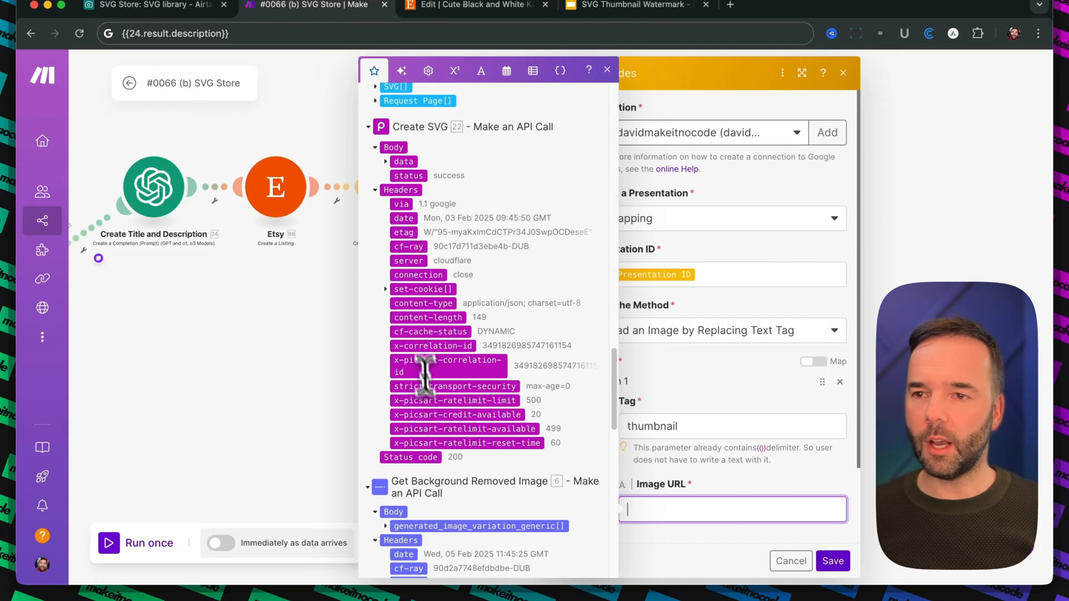
{"action": "scroll", "coordinate": [434, 412], "scroll_direction": "down", "scroll_amount": 5}
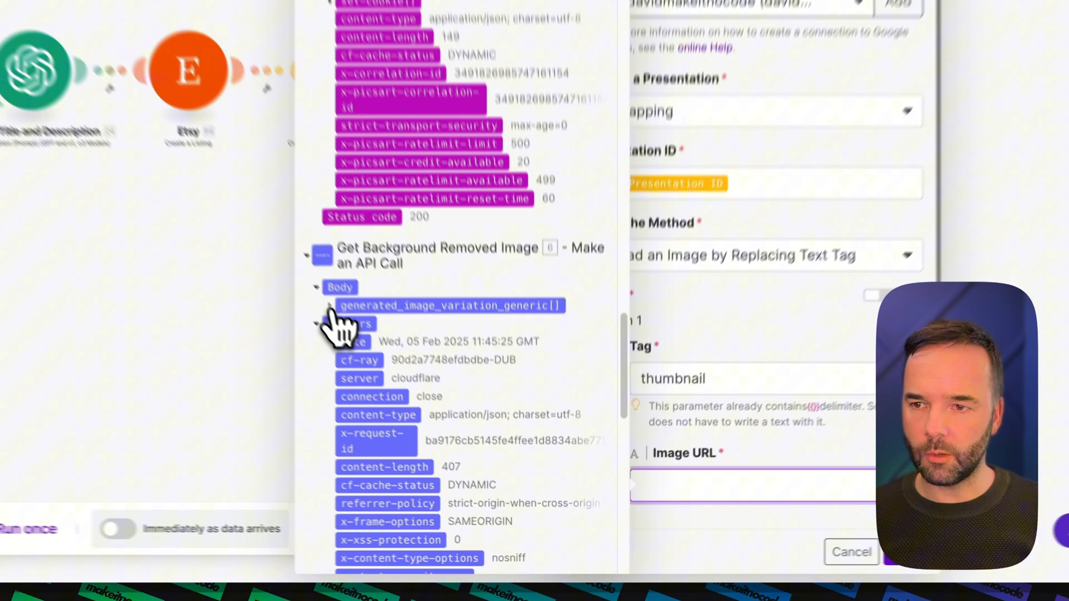
{"action": "left_click", "coordinate": [406, 369]}
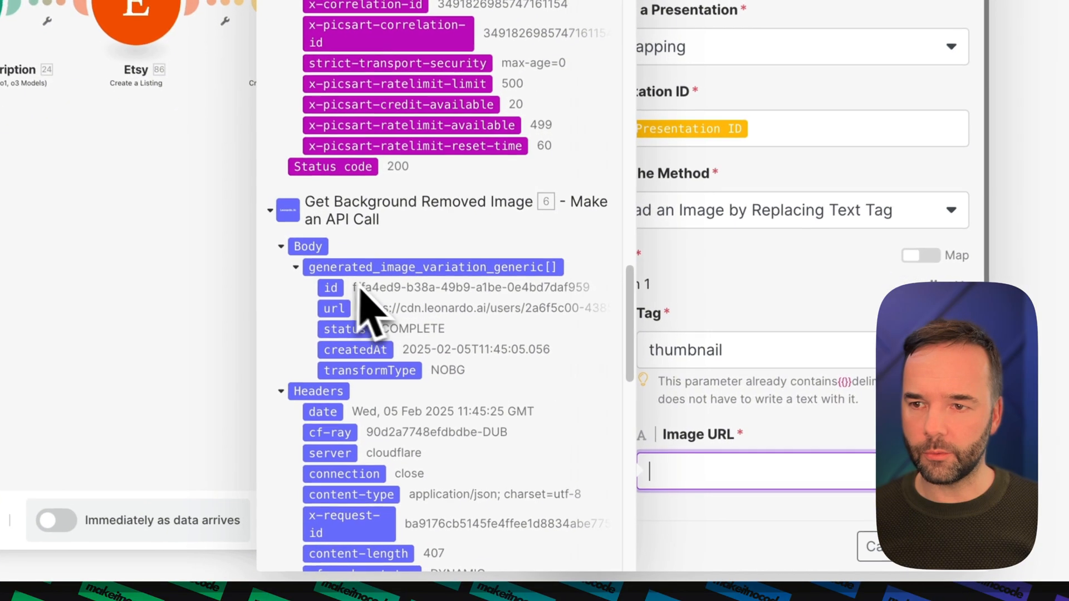
{"action": "left_click", "coordinate": [335, 305]}
{"action": "left_click", "coordinate": [804, 485]}
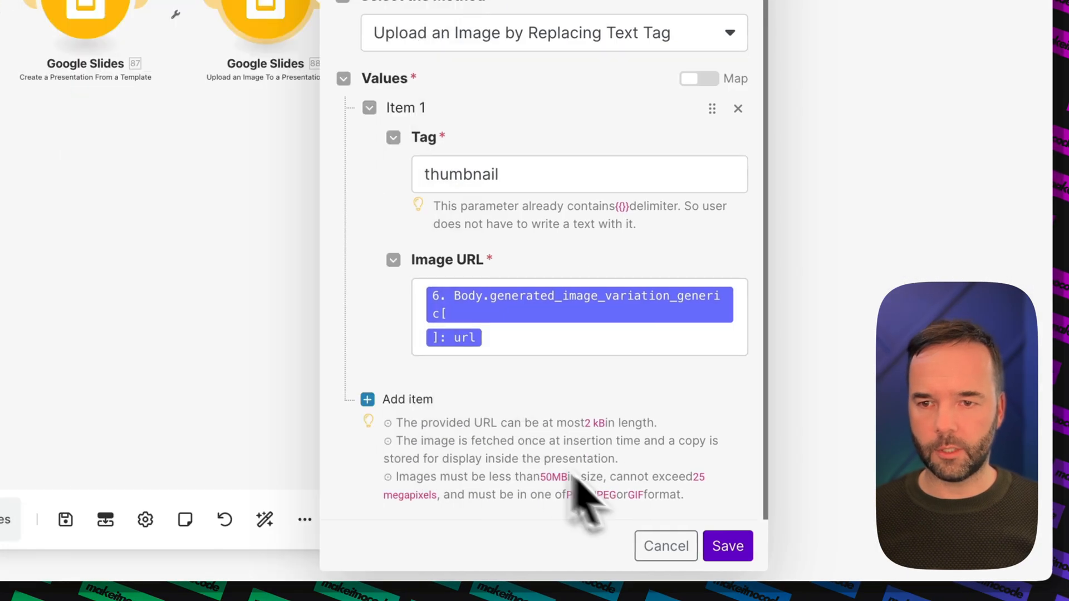
{"action": "left_click", "coordinate": [723, 547]}
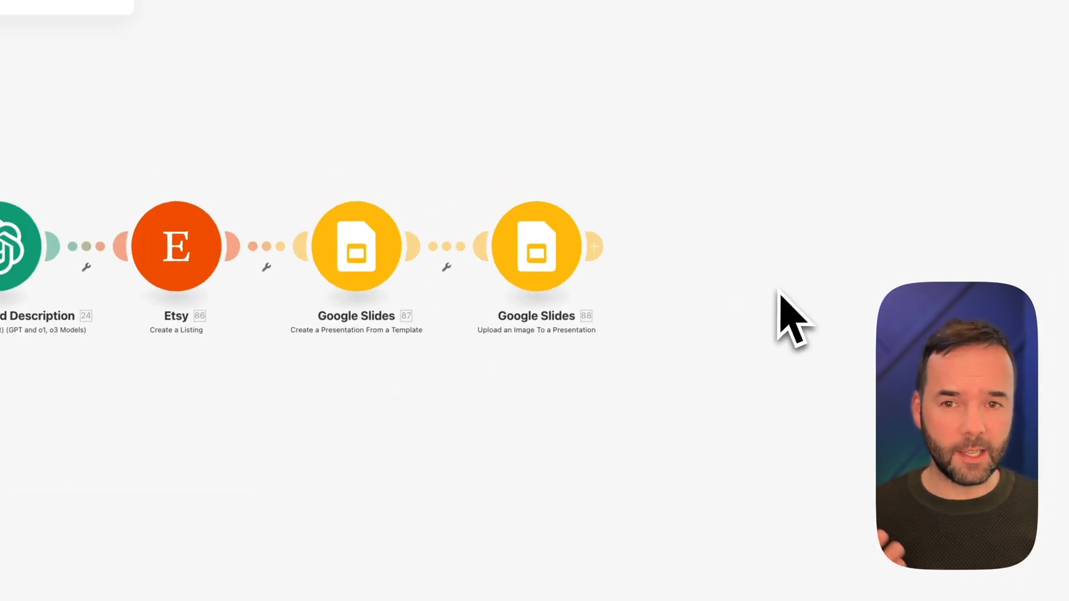
Add an HTTP Get a file module after the image upload module
{"action": "scroll", "coordinate": [778, 260], "scroll_direction": "up", "scroll_amount": 3}
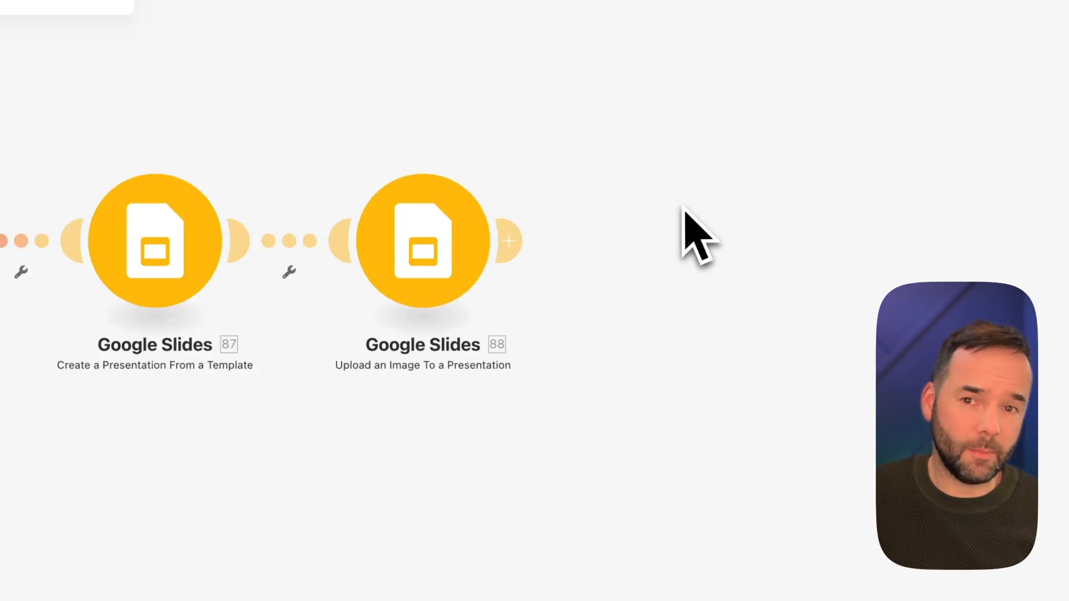
{"action": "left_click", "coordinate": [508, 241]}
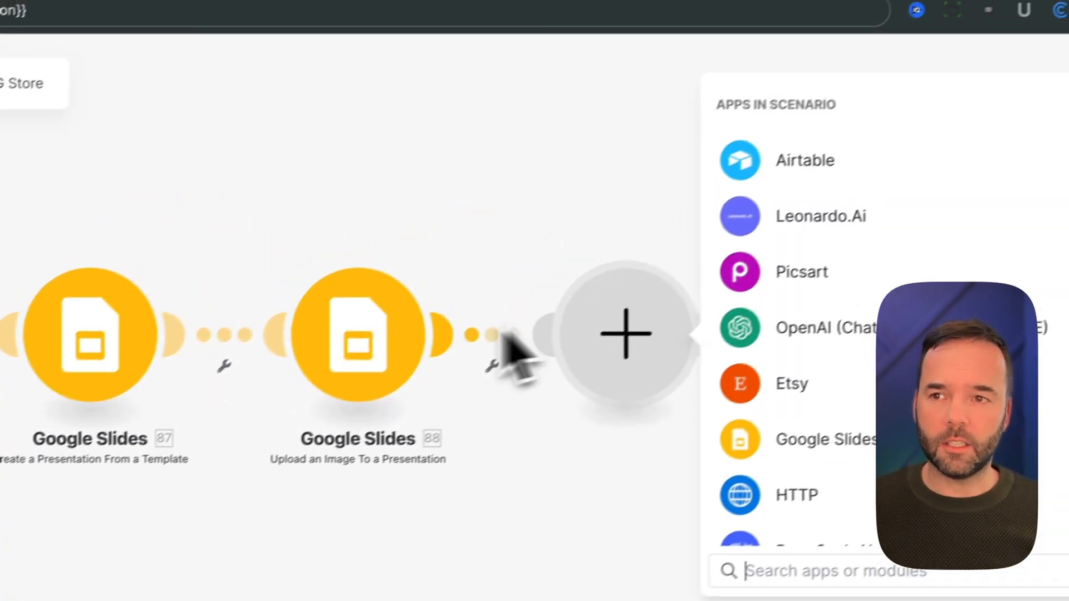
{"action": "left_click", "coordinate": [808, 496]}
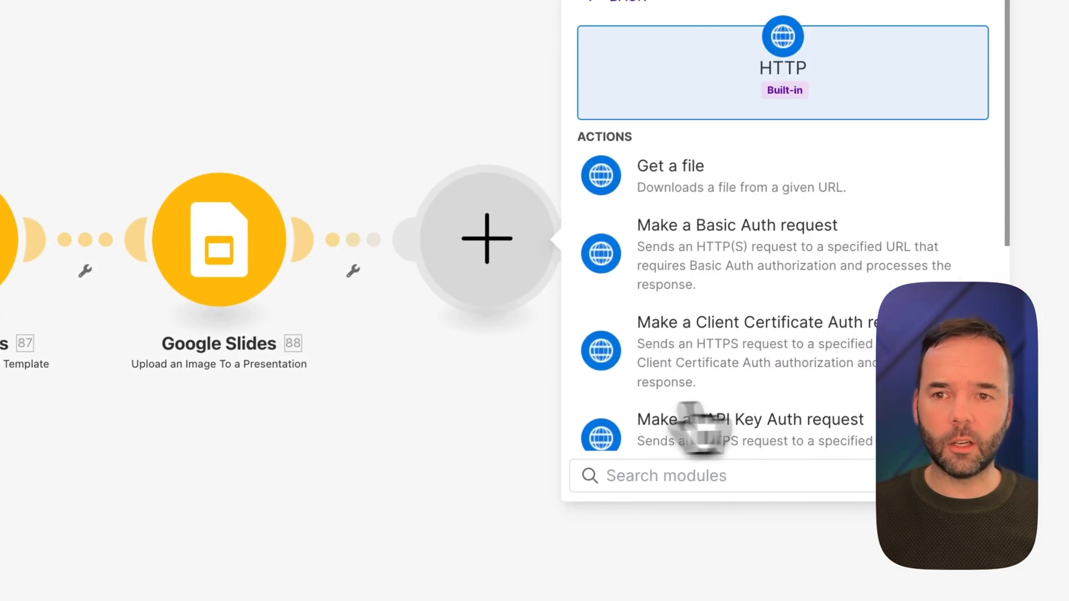
{"action": "left_click", "coordinate": [671, 166]}
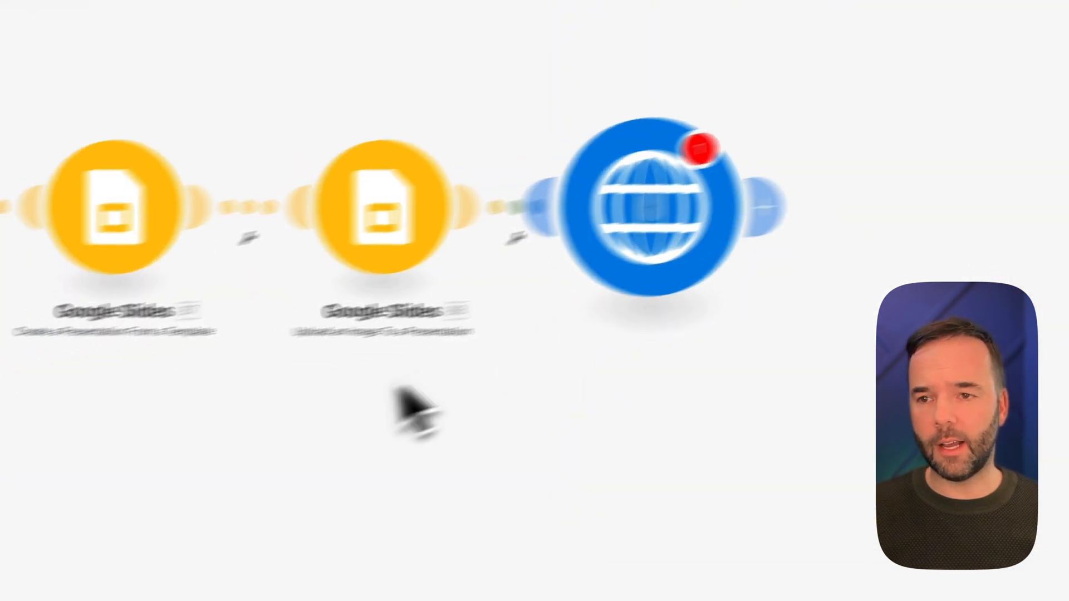
{"action": "left_click", "coordinate": [816, 217]}
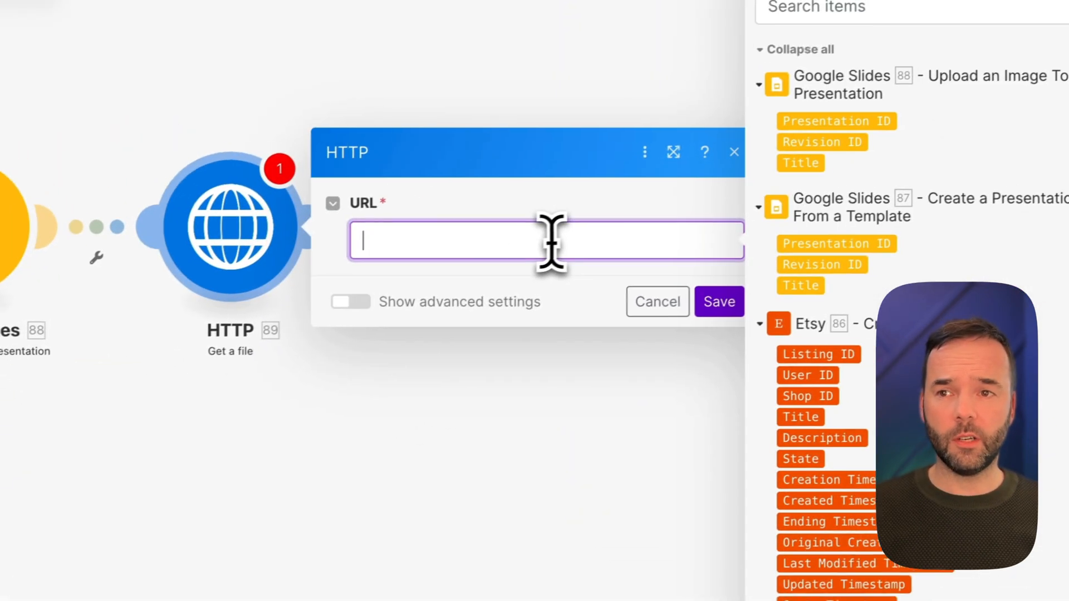
{"action": "type", "text": "https://docs.google.com/feeds/download/presentations/Export?id=XXXX&exportFormat=jpeg&slides=1"}
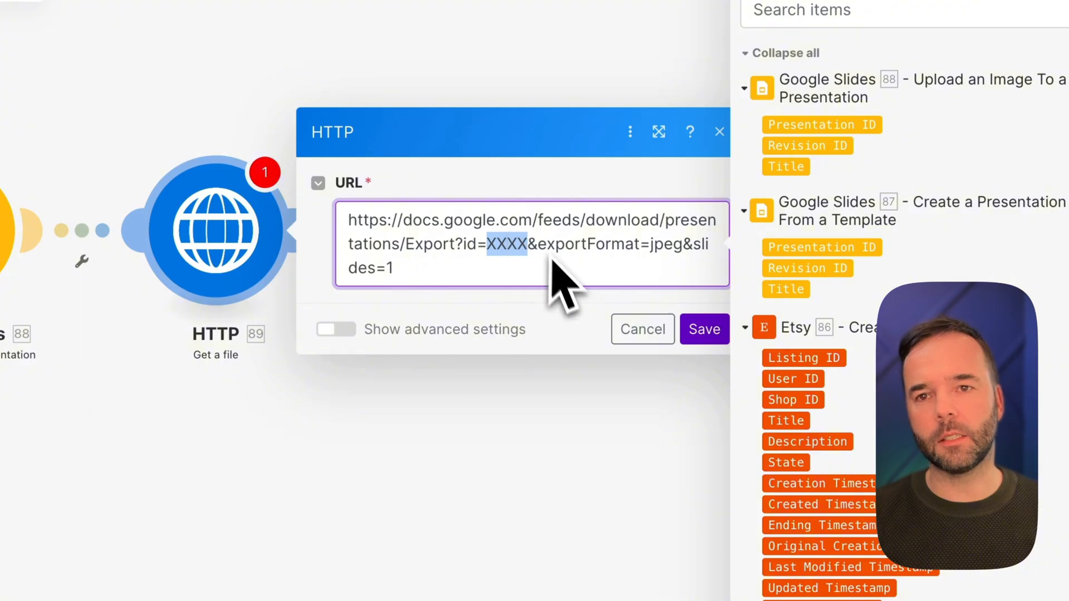
{"action": "key", "text": "BackSpace"}
{"action": "left_click", "coordinate": [815, 126]}
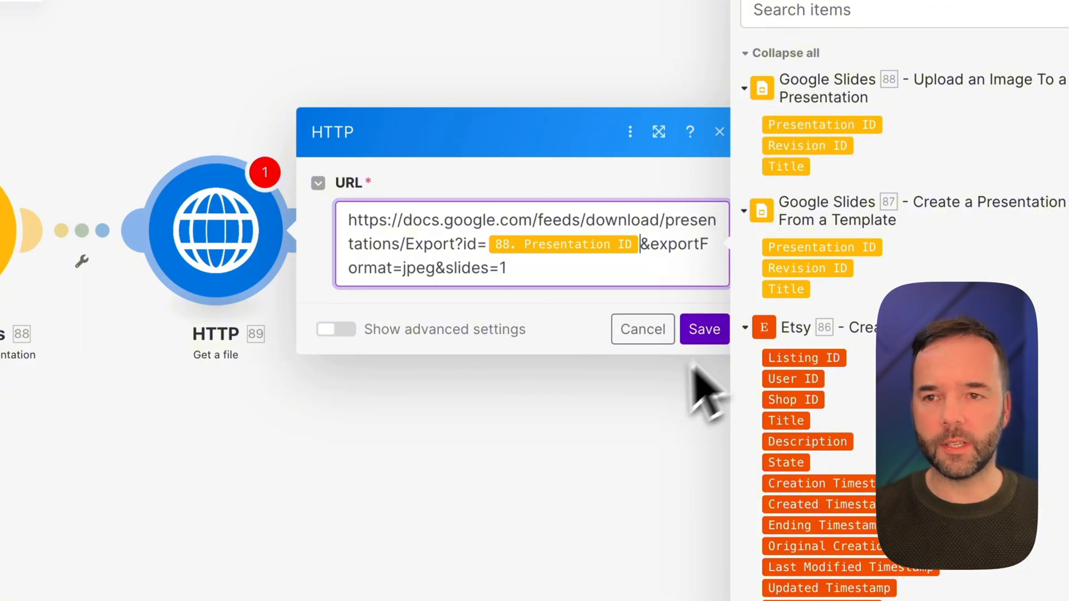
{"action": "left_click", "coordinate": [701, 333]}
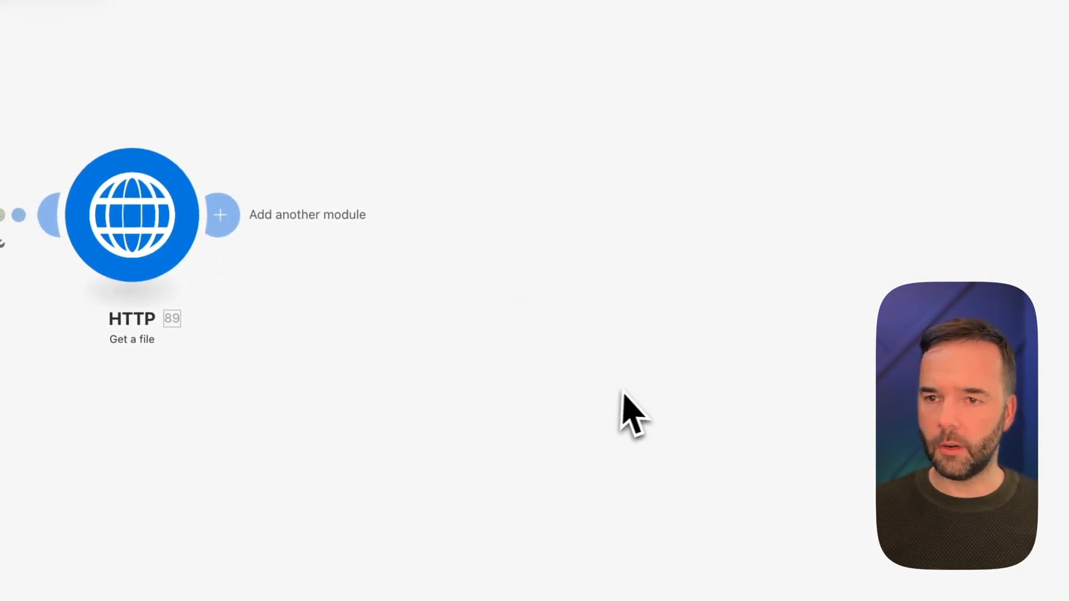
Rename the HTTP module as Get Watermarked Thumbnail
{"action": "right_click", "coordinate": [571, 258]}
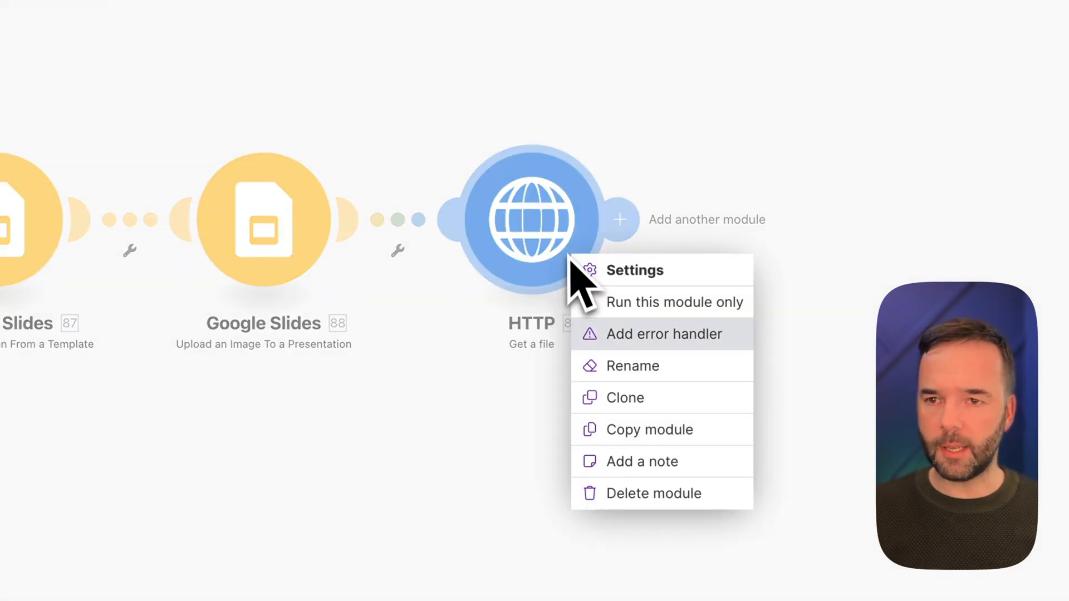
{"action": "left_click", "coordinate": [659, 371]}
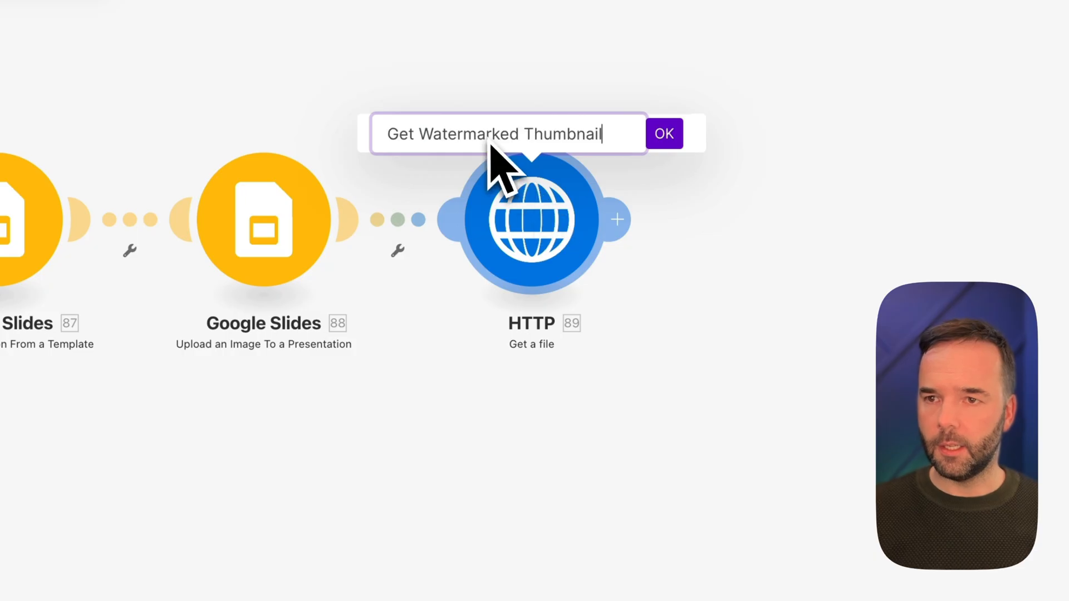
{"action": "left_click", "coordinate": [648, 142]}
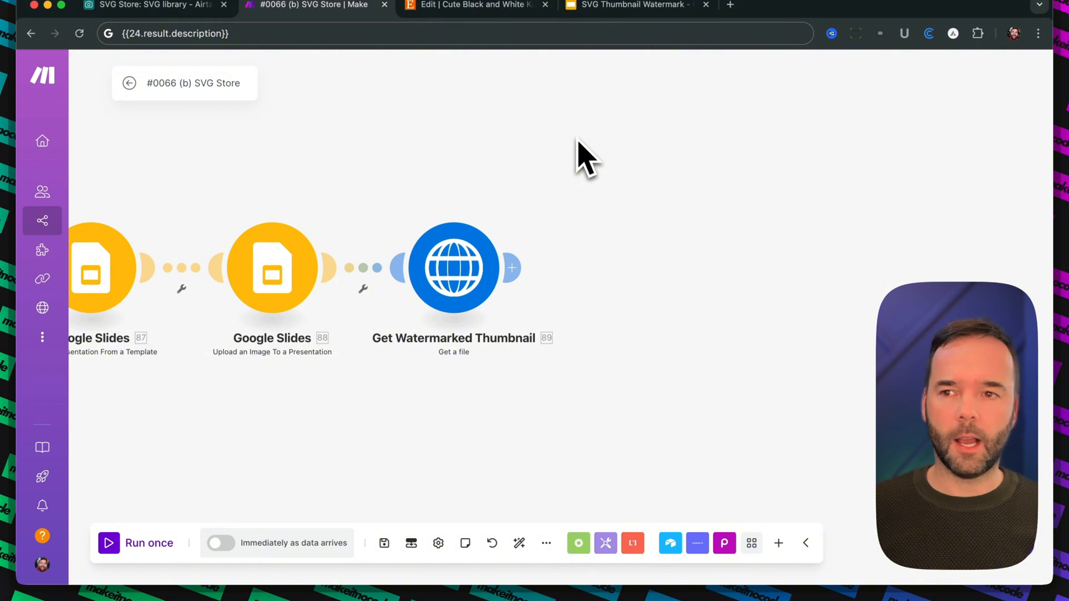
Add an HTTP Get a file module after Get Watermarked Thumbnail
{"action": "right_click", "coordinate": [464, 287]}
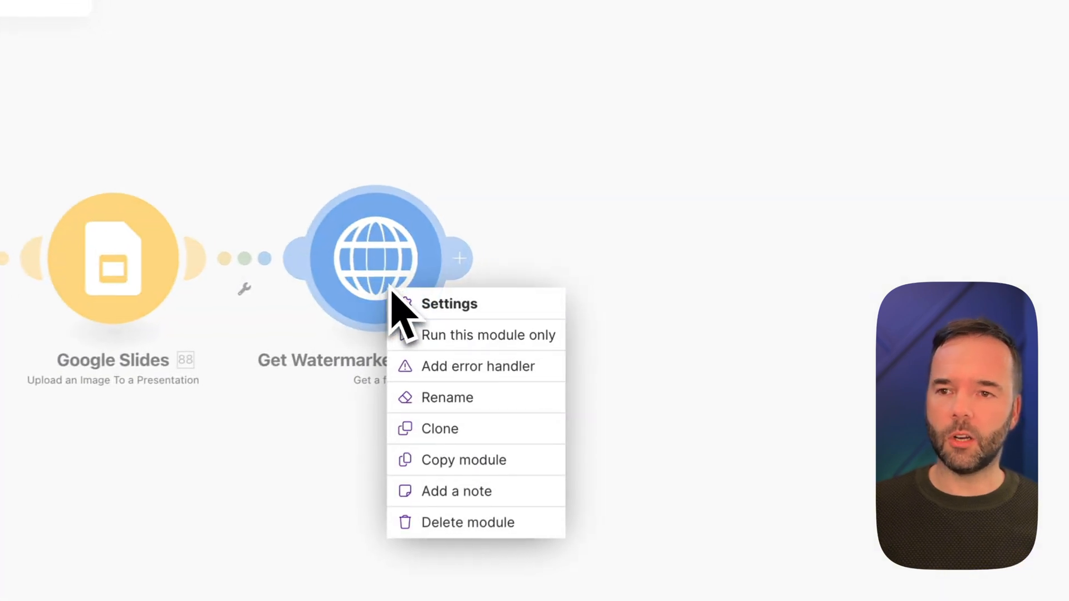
{"action": "left_click", "coordinate": [580, 337]}
{"action": "left_click", "coordinate": [456, 257]}
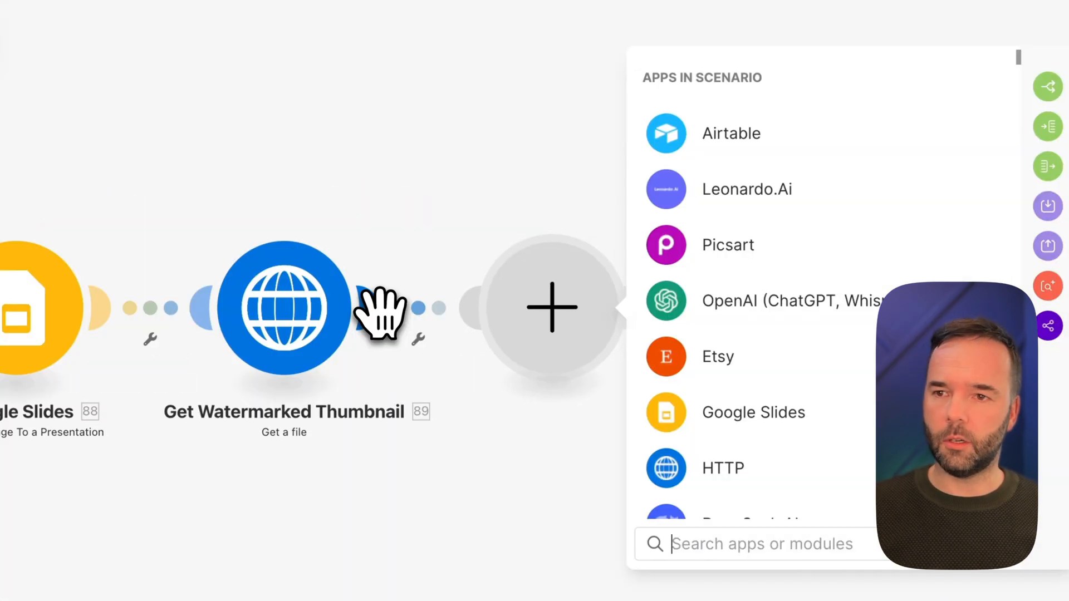
{"action": "left_click", "coordinate": [724, 467]}
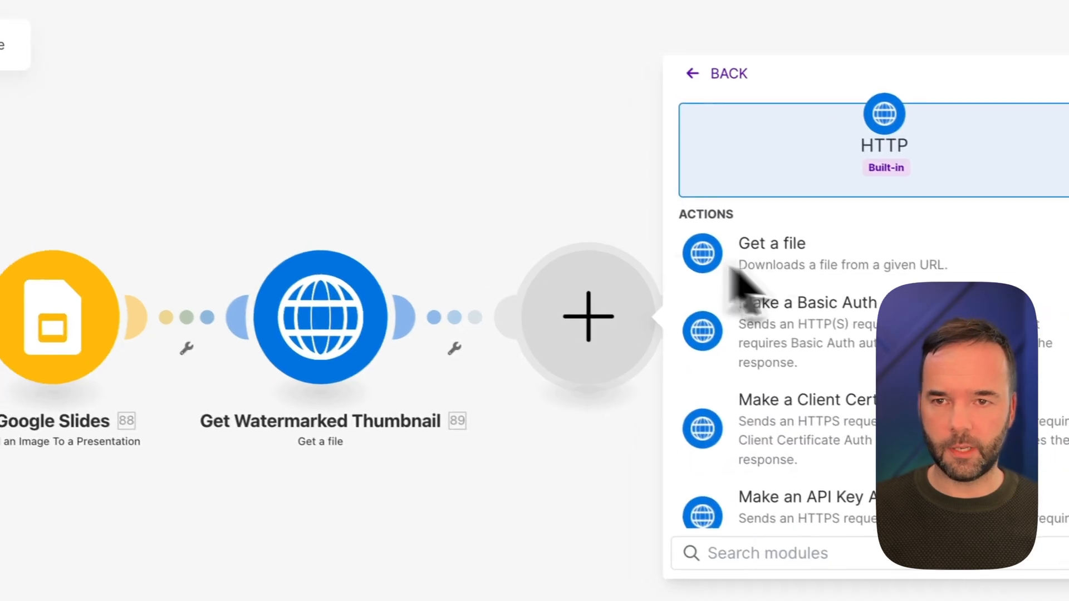
{"action": "left_click", "coordinate": [726, 256]}
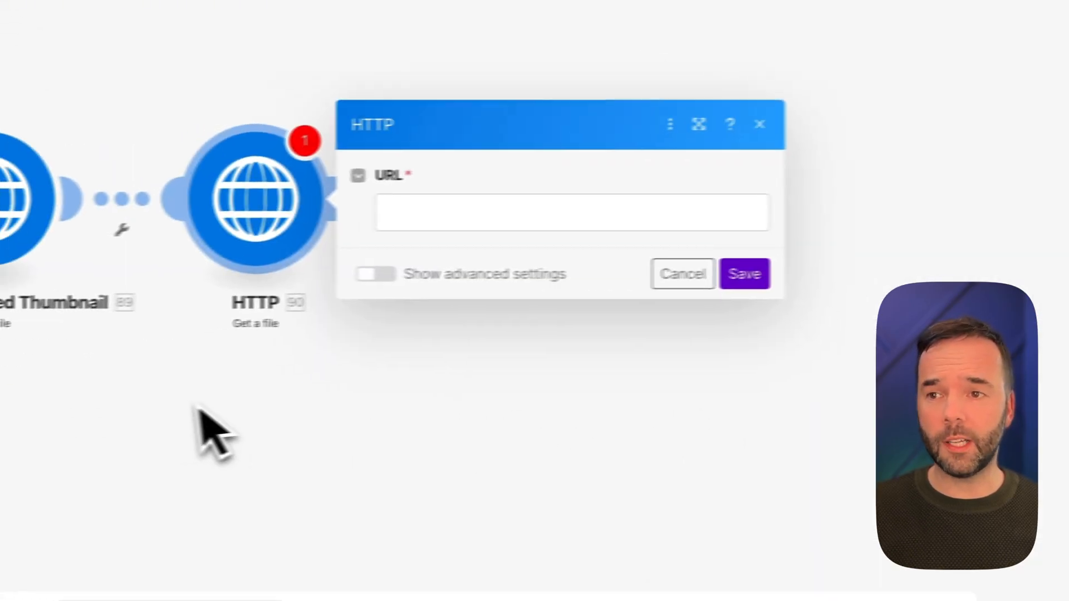
Map the new HTTP module's URL to the body data url from Create SVG (module 22), and save it
{"action": "left_click", "coordinate": [700, 218]}
{"action": "scroll", "coordinate": [933, 361], "scroll_direction": "down", "scroll_amount": 5}
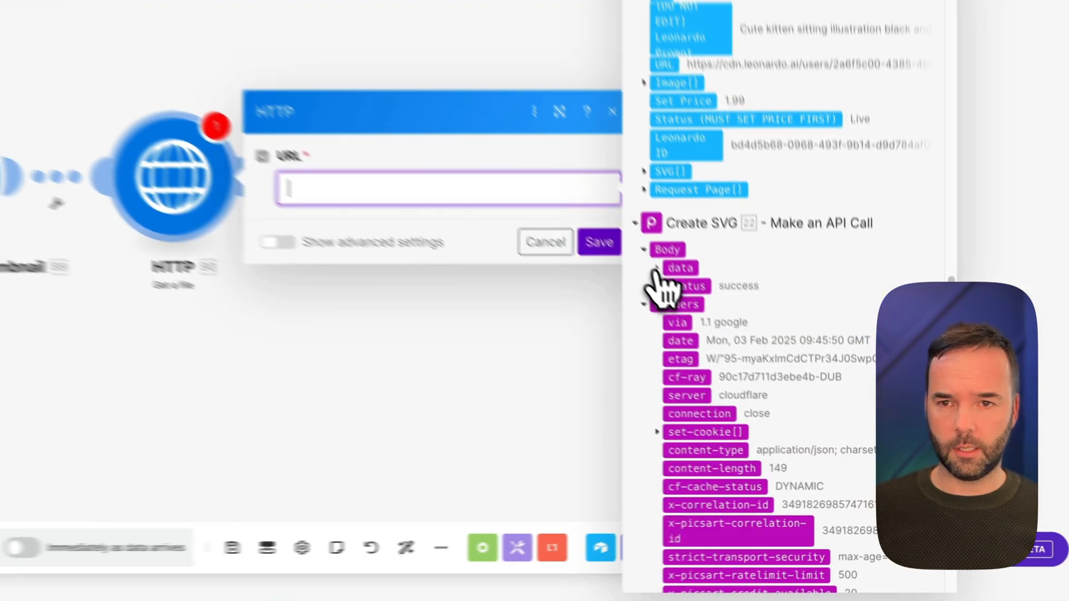
{"action": "left_click", "coordinate": [733, 325]}
{"action": "left_click", "coordinate": [754, 356]}
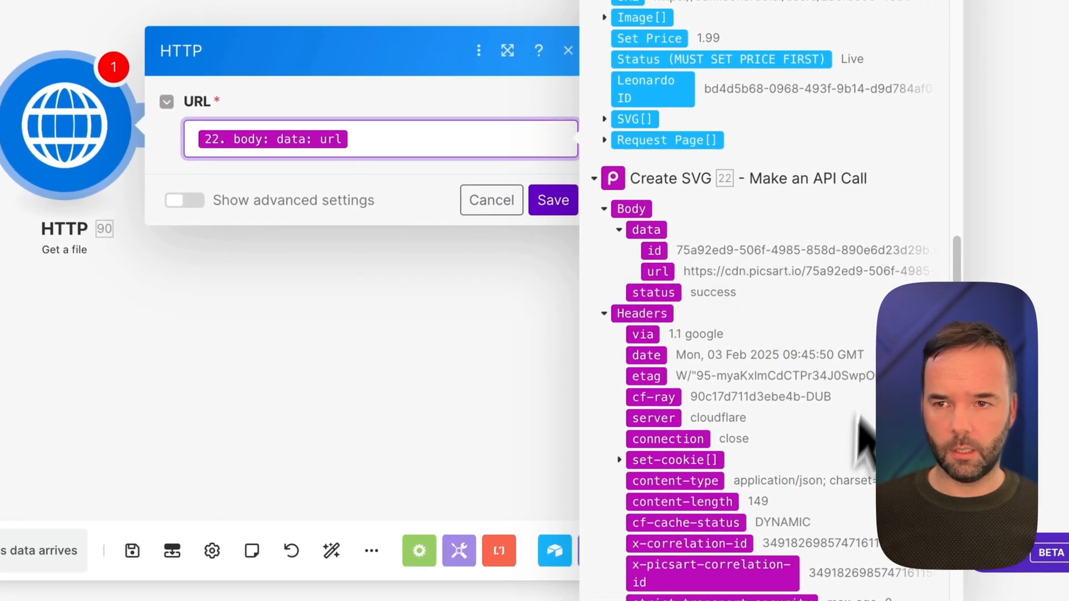
{"action": "left_click", "coordinate": [553, 200]}
Rename the new HTTP module as Get PNG
{"action": "type", "text": "Get"}
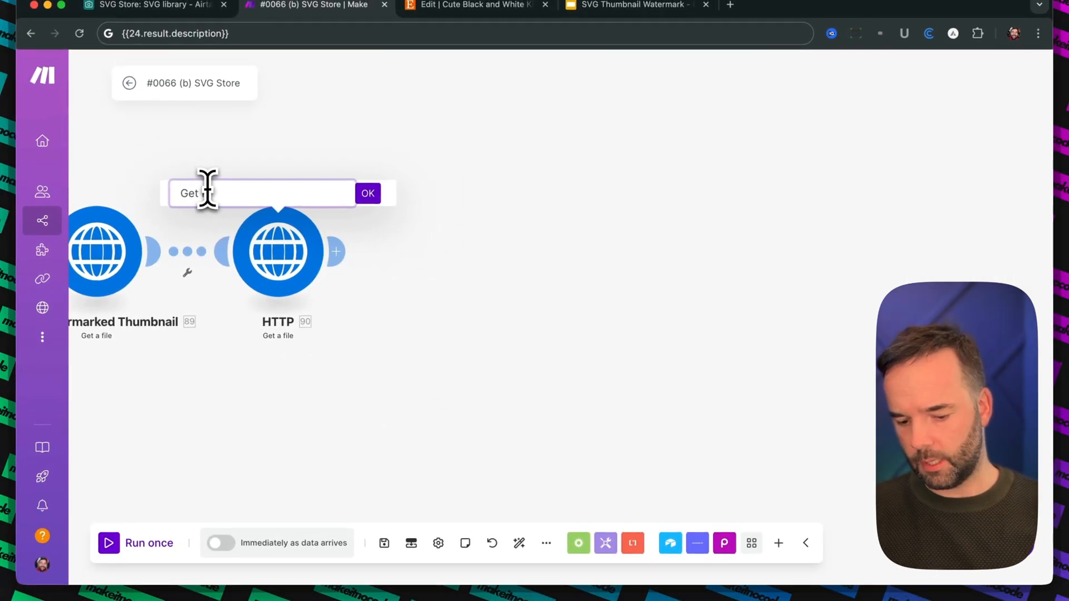
{"action": "type", "text": "PNG"}
{"action": "key", "text": "Return"}
Add an Etsy Upload a Listing Image module after Get PNG
{"action": "left_click", "coordinate": [336, 252]}
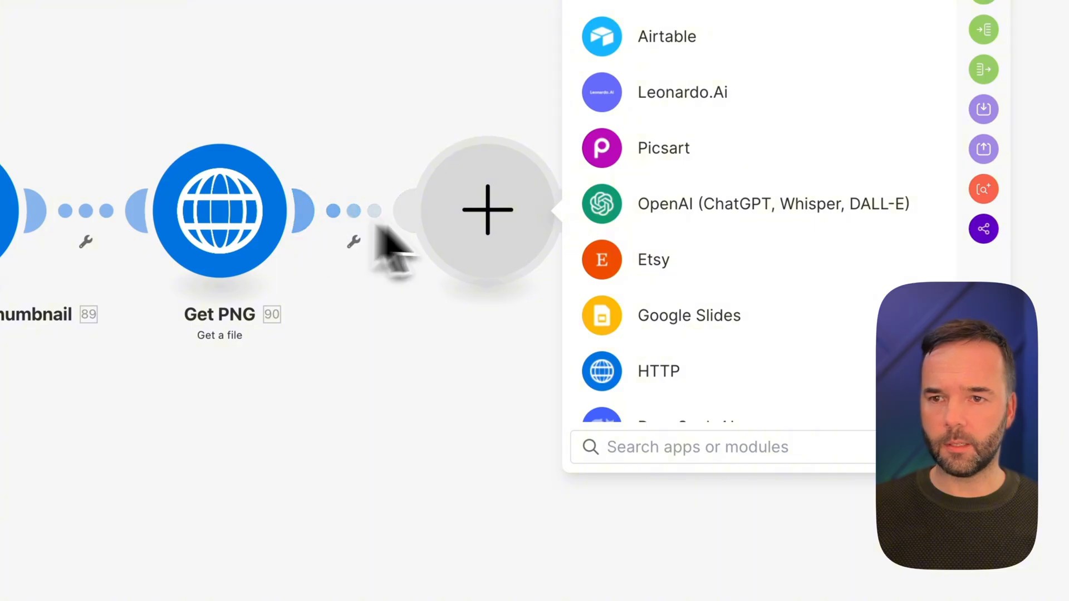
{"action": "left_click", "coordinate": [652, 261]}
{"action": "left_click", "coordinate": [691, 284]}
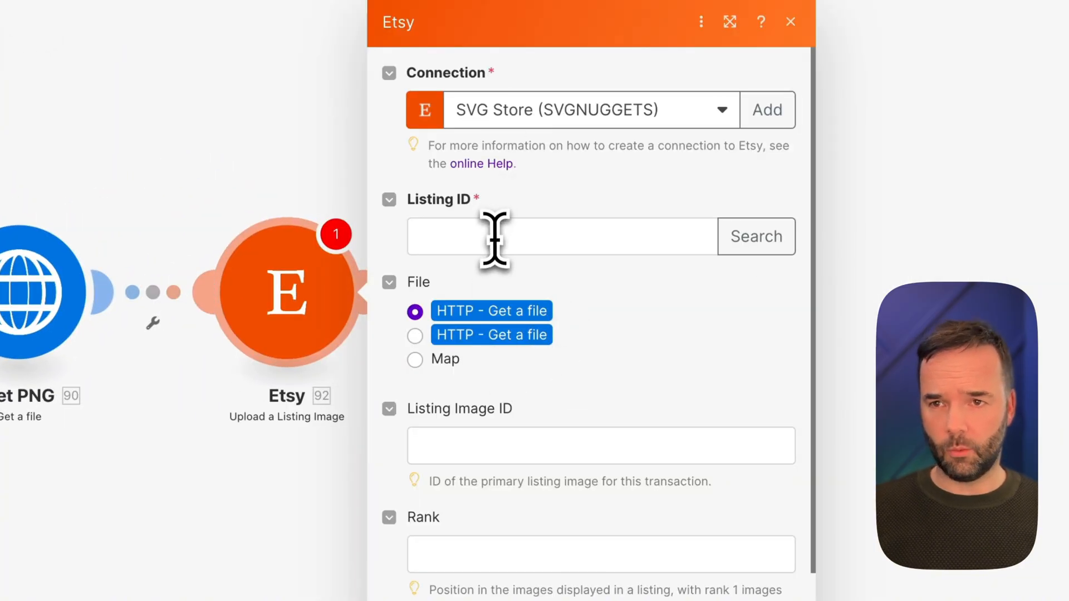
Map the Listing ID from Etsy module 86, and map the file name and data from Get Watermarked Thumbnail
{"action": "left_click", "coordinate": [494, 239]}
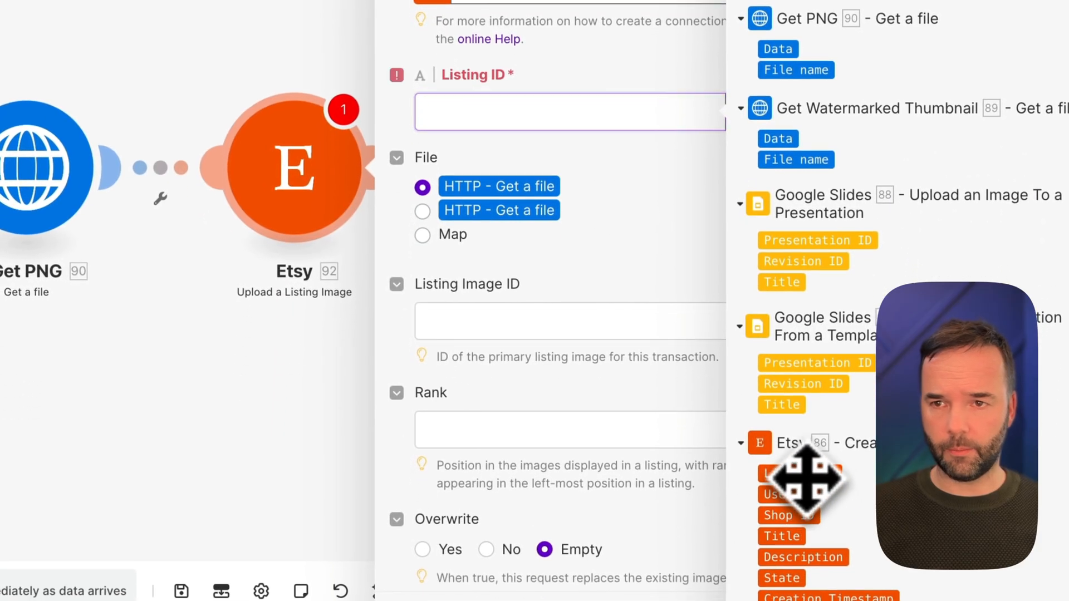
{"action": "left_click", "coordinate": [807, 479]}
{"action": "left_click", "coordinate": [573, 233]}
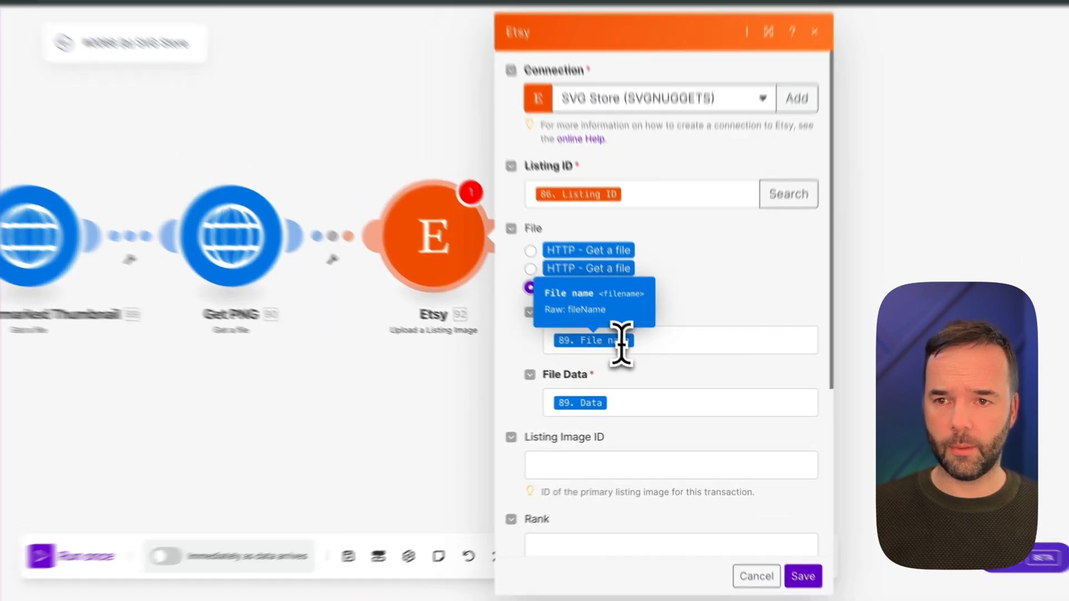
{"action": "left_click", "coordinate": [618, 351]}
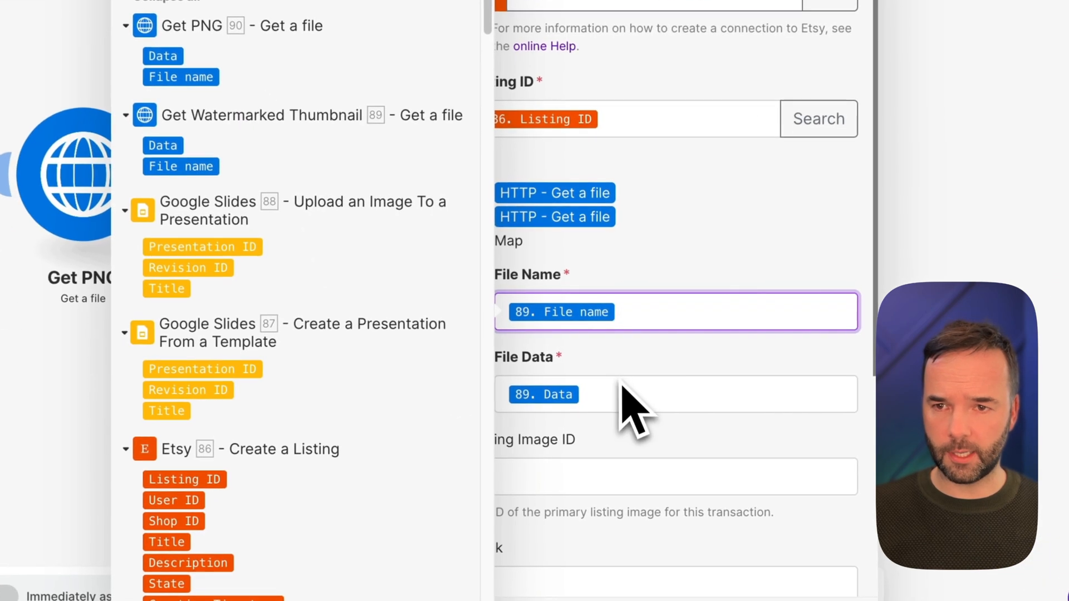
{"action": "left_click", "coordinate": [646, 421]}
Set the listing image's rank to 1
{"action": "scroll", "coordinate": [573, 429], "scroll_direction": "down", "scroll_amount": 4}
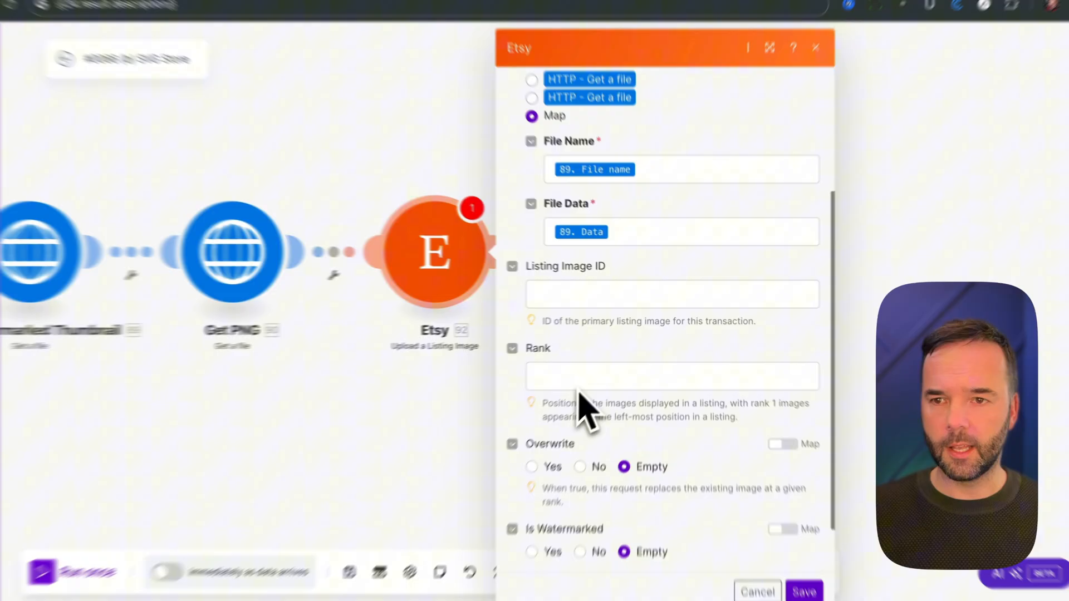
{"action": "left_click", "coordinate": [582, 368]}
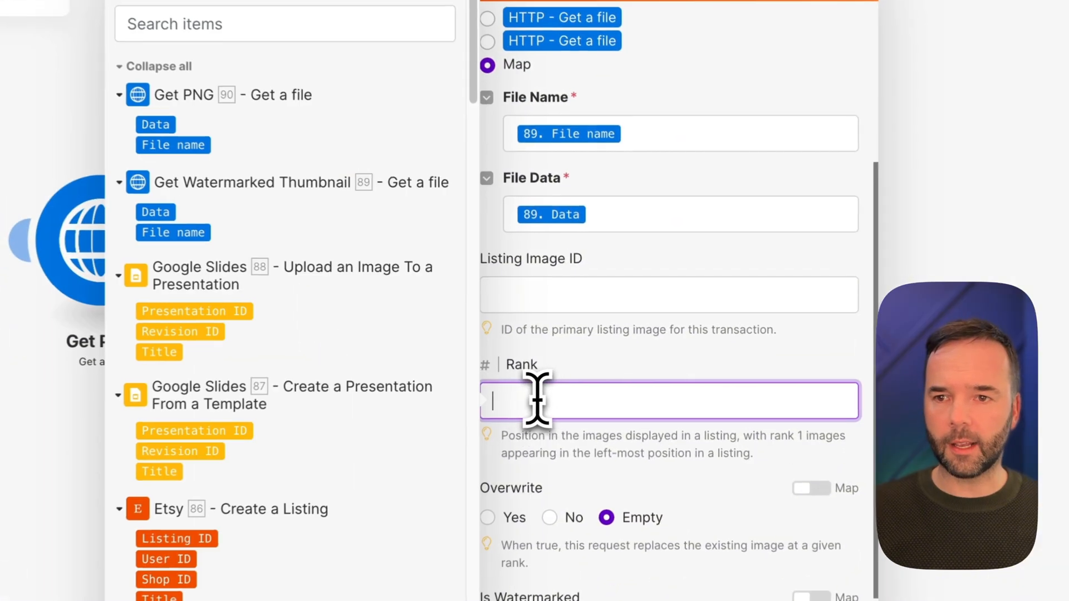
{"action": "type", "text": "1"}
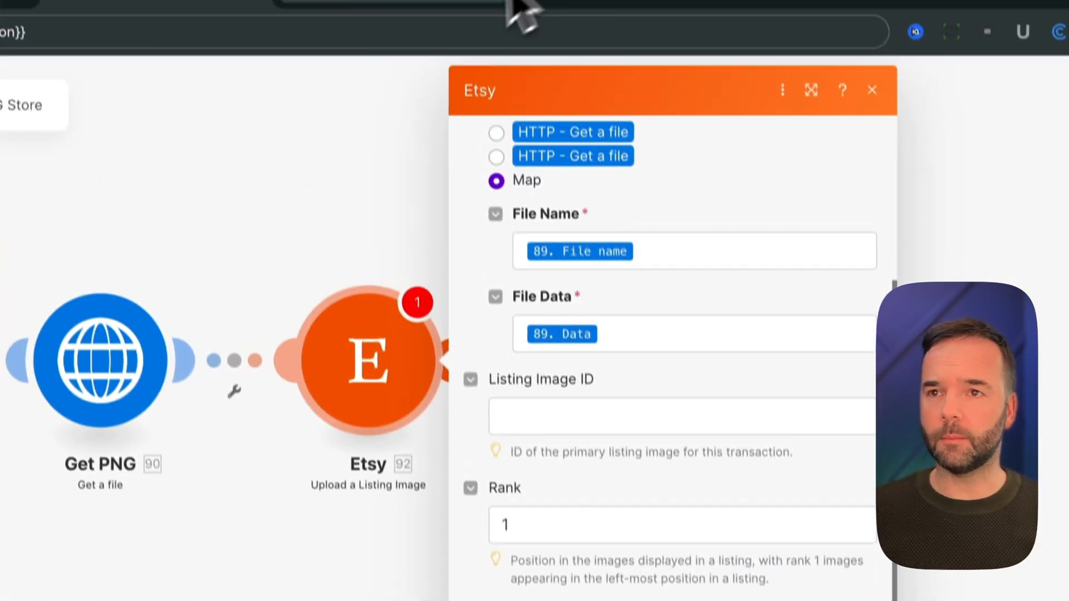
Switch to the Etsy listing editor to examine the primary photo and image slots, and return to the Make scenario
{"action": "left_click", "coordinate": [507, 5]}
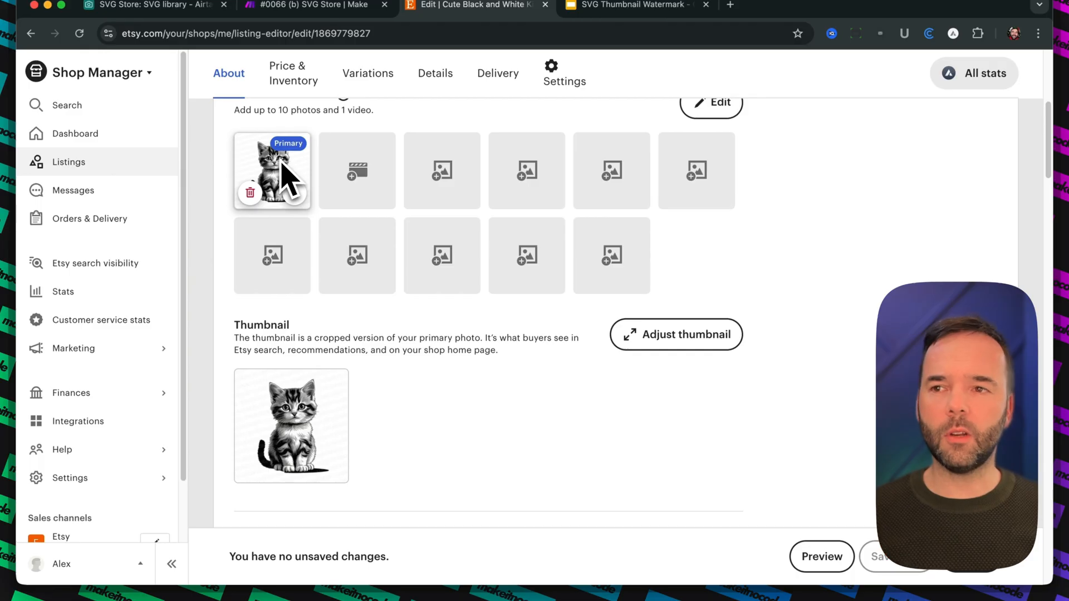
{"action": "scroll", "coordinate": [312, 262], "scroll_direction": "up", "scroll_amount": 5}
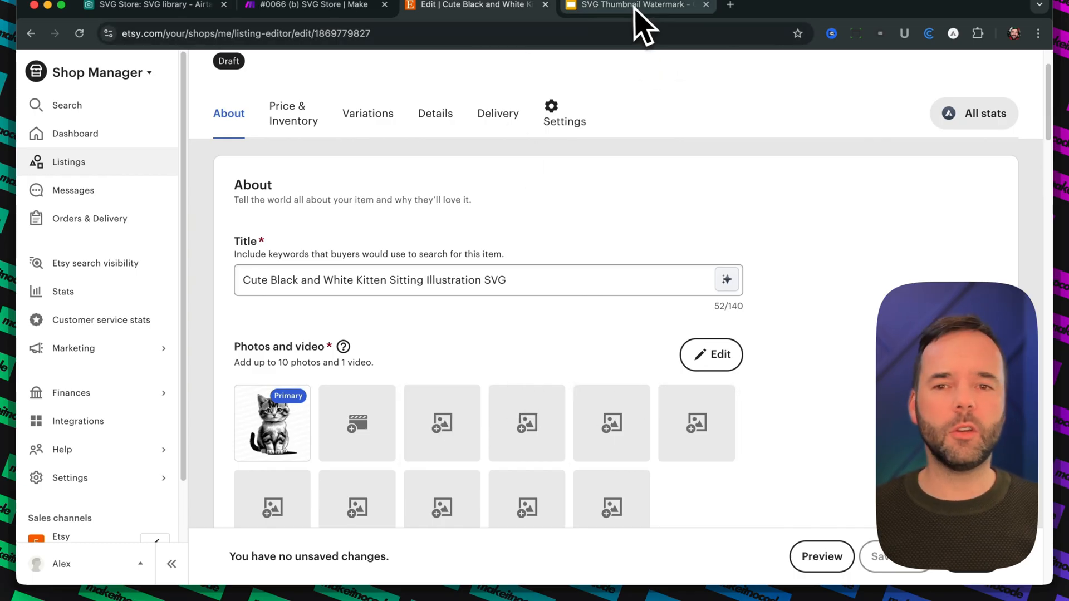
{"action": "left_click", "coordinate": [278, 7]}
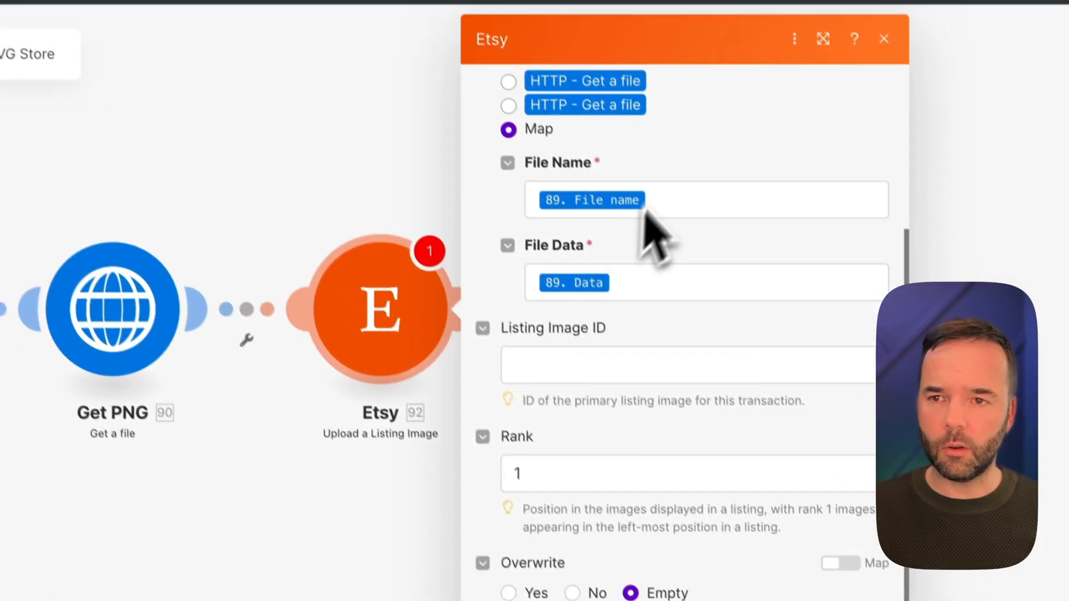
Set Is Watermarked to No and save the Etsy listing image module
{"action": "scroll", "coordinate": [704, 401], "scroll_direction": "down", "scroll_amount": 2}
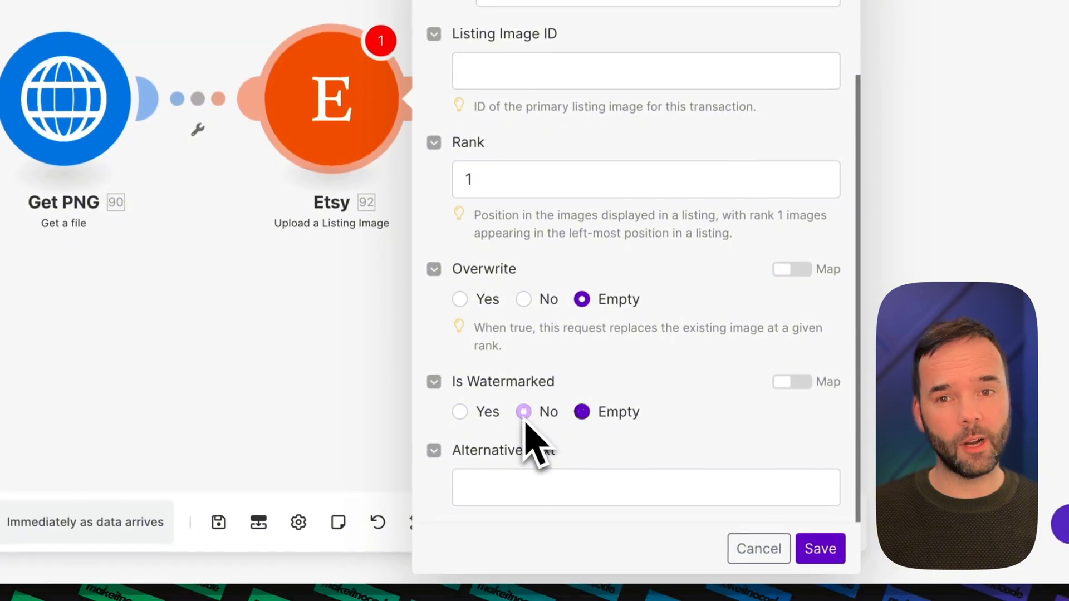
{"action": "left_click", "coordinate": [541, 539]}
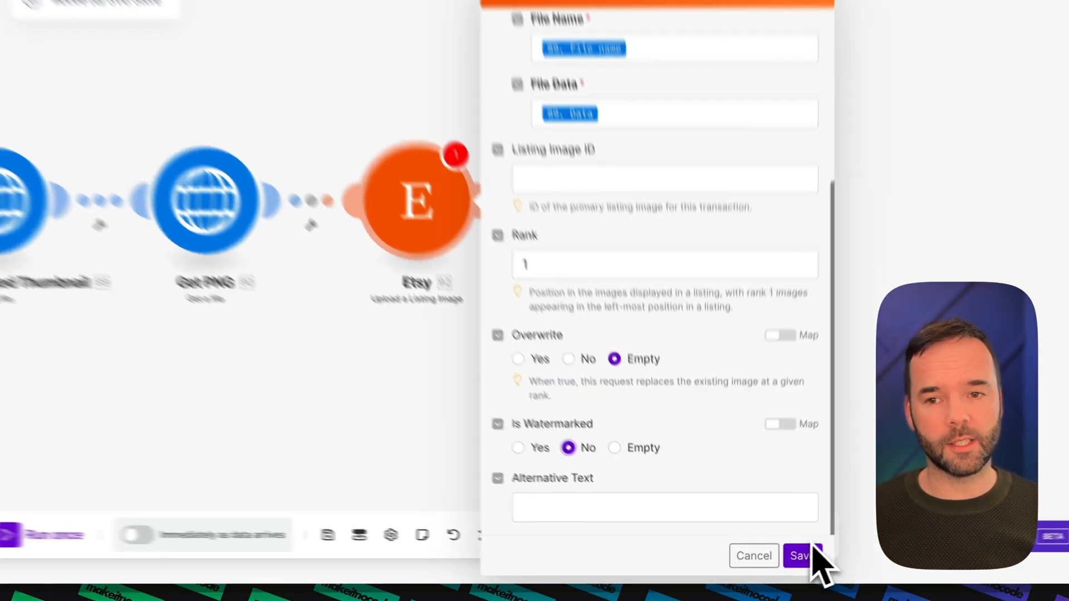
{"action": "left_click", "coordinate": [792, 561]}
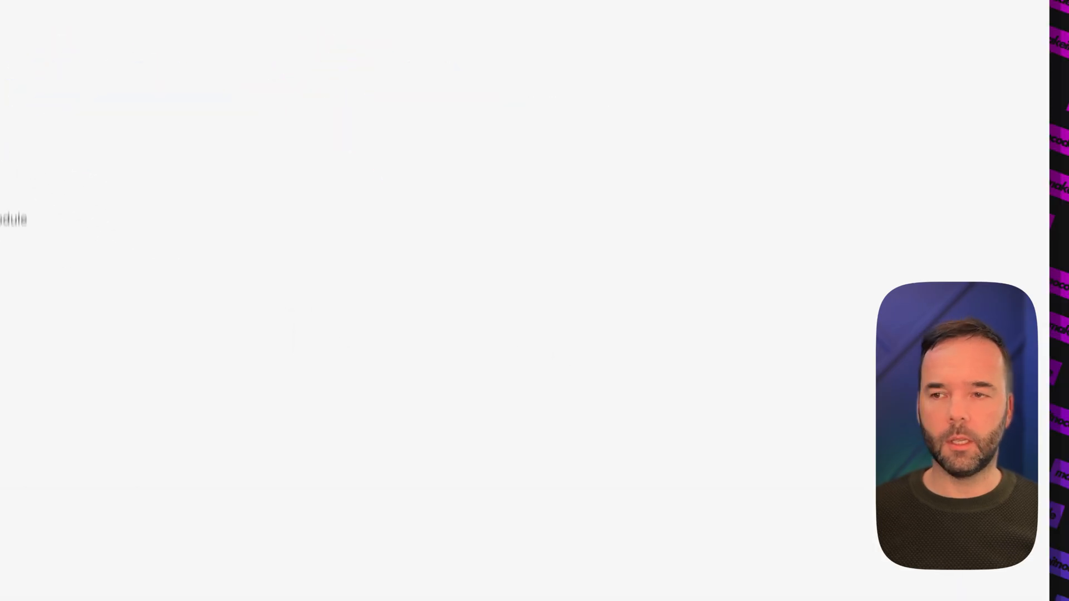
Add an HTTP Get a file module after the Etsy Upload a Listing Image module
{"action": "left_click", "coordinate": [245, 275]}
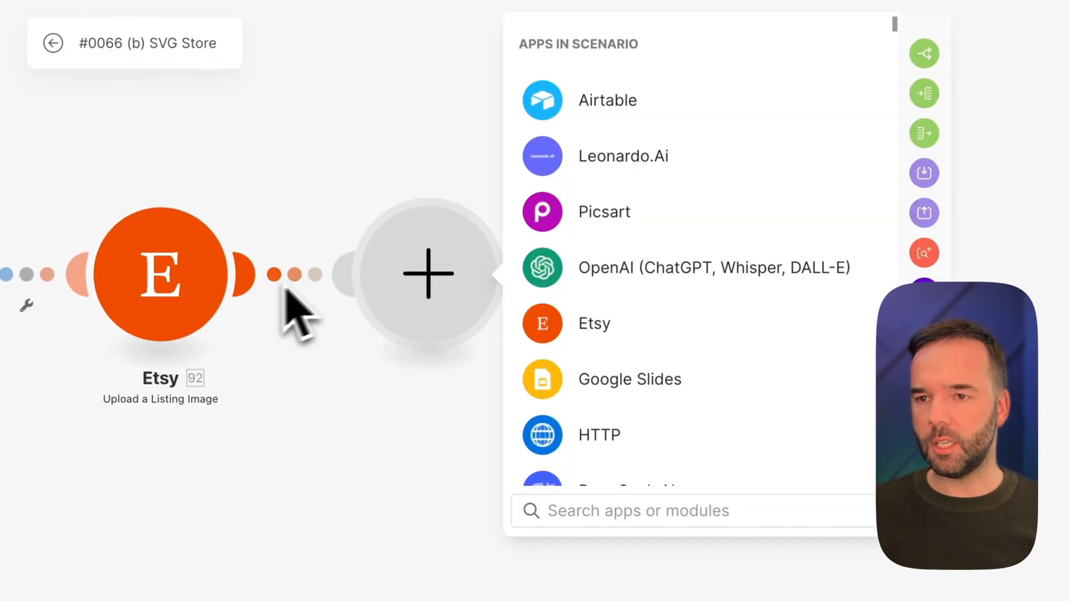
{"action": "left_click", "coordinate": [599, 435]}
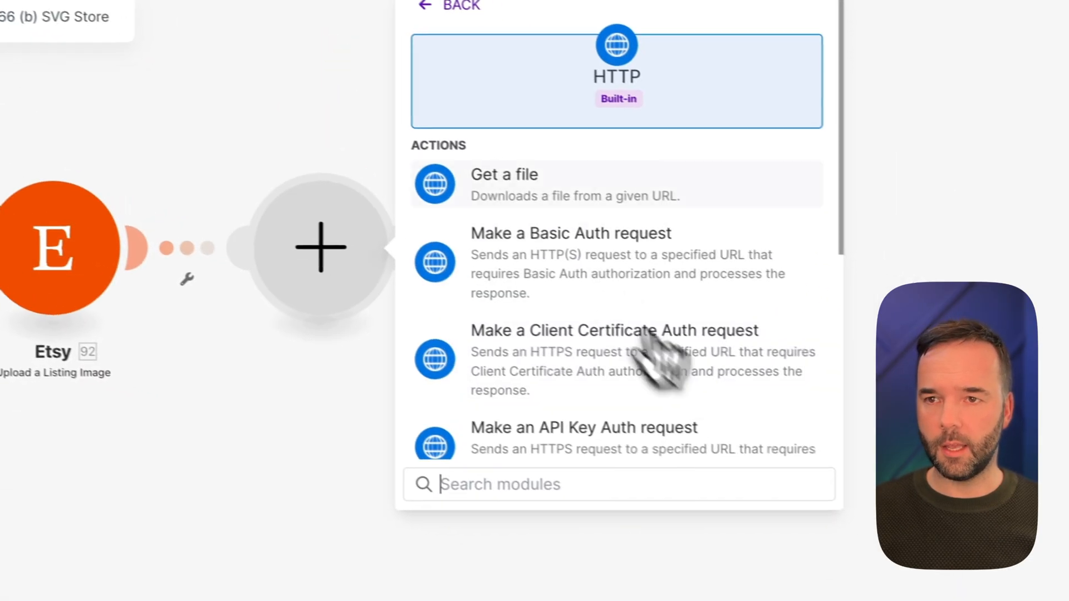
{"action": "left_click", "coordinate": [762, 160]}
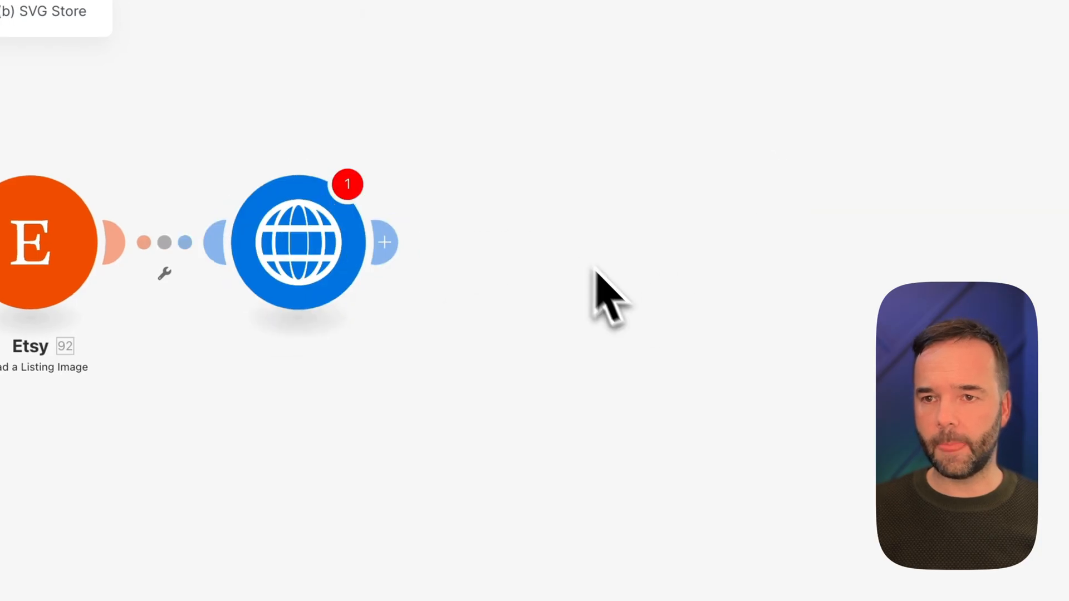
Set HTTP module 93's URL to the body data url from Create SVG (module 22), and save
{"action": "left_click", "coordinate": [526, 250]}
{"action": "scroll", "coordinate": [899, 451], "scroll_direction": "down", "scroll_amount": 10}
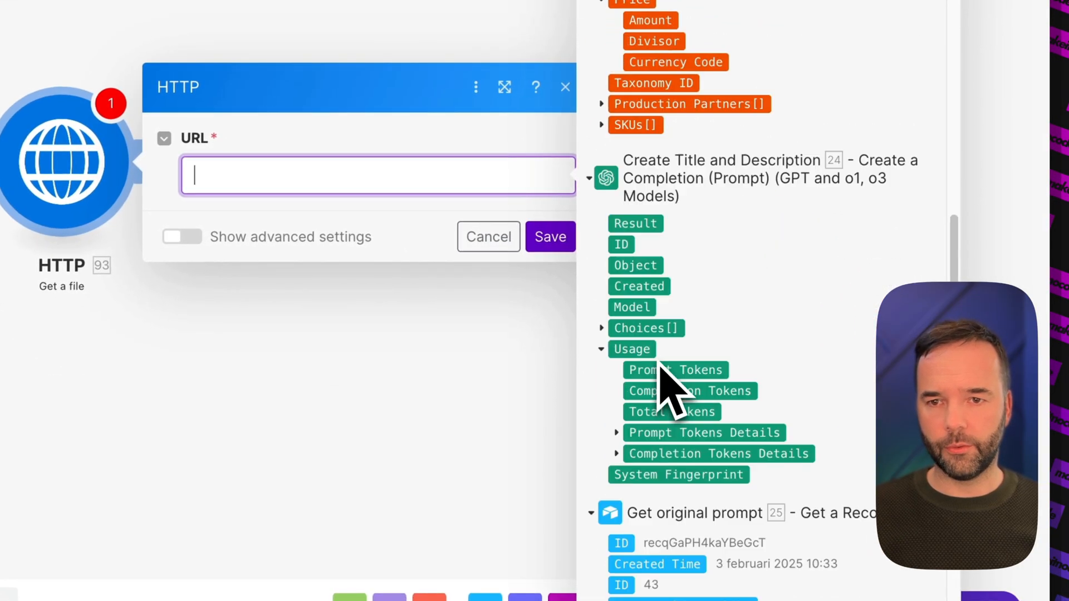
{"action": "scroll", "coordinate": [668, 390], "scroll_direction": "up", "scroll_amount": 10}
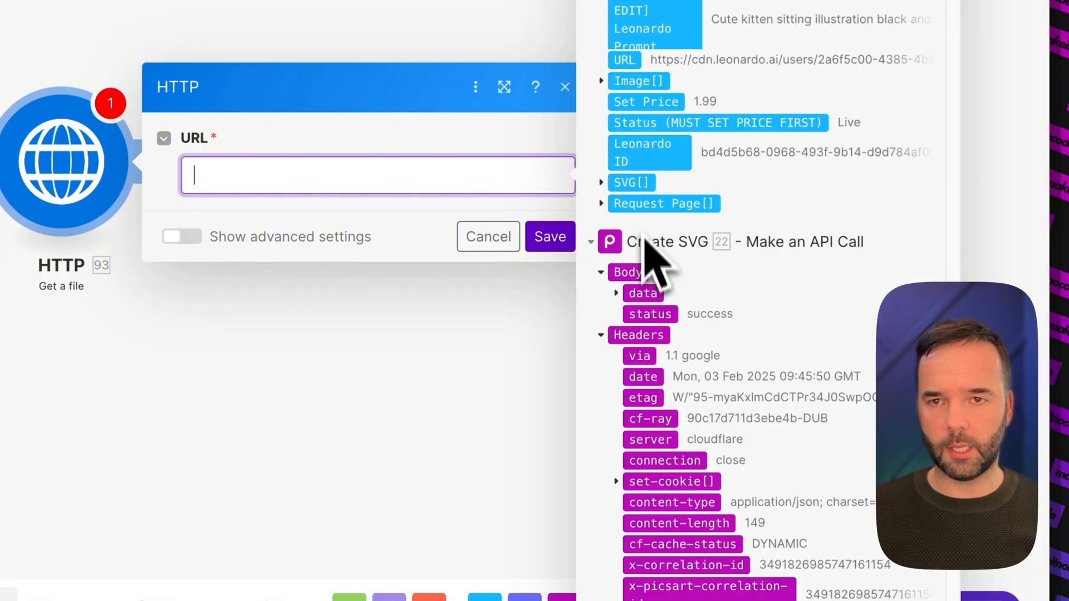
{"action": "left_click", "coordinate": [617, 294]}
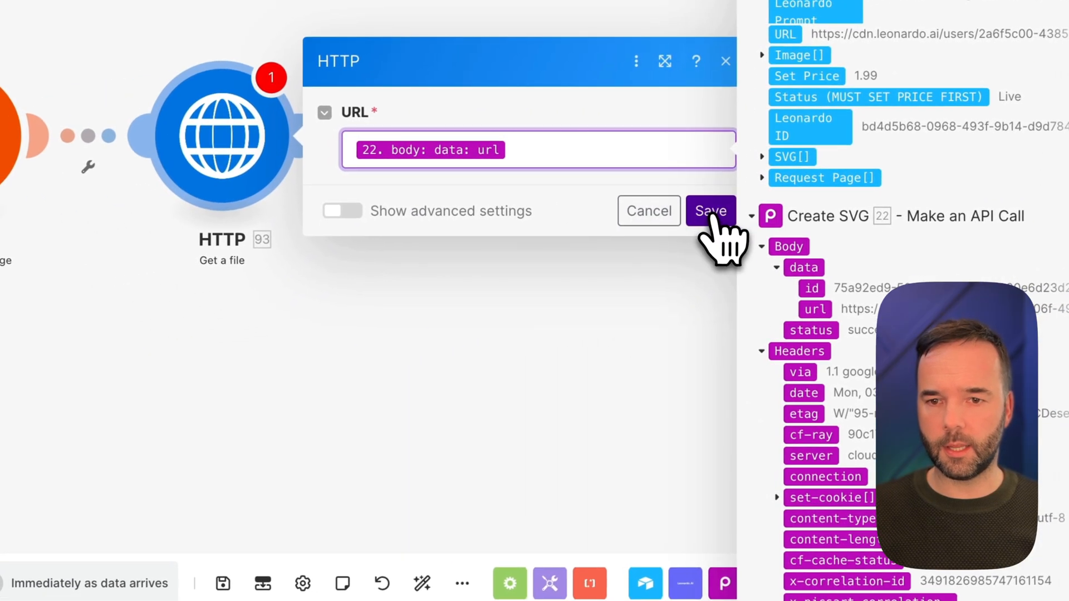
{"action": "left_click", "coordinate": [712, 213]}
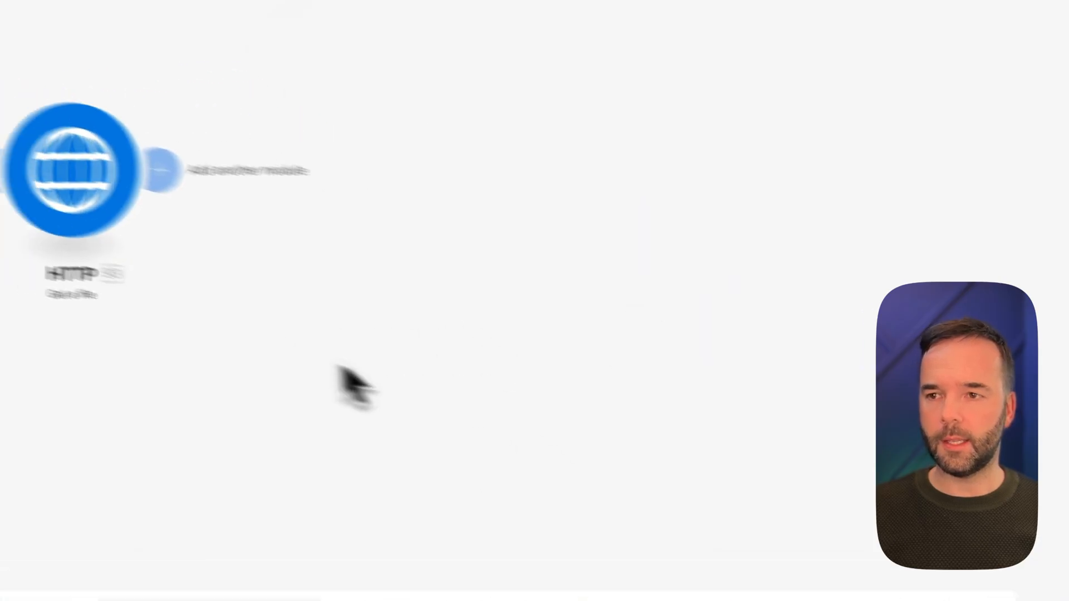
Rename HTTP module 93 as Get SVG
{"action": "right_click", "coordinate": [251, 192]}
{"action": "left_click", "coordinate": [387, 296]}
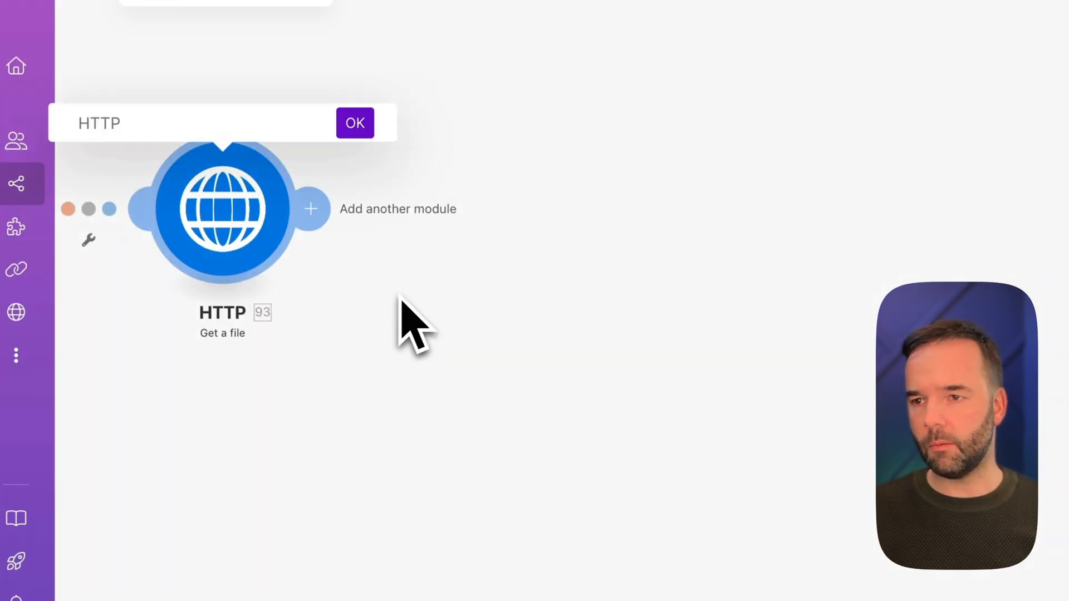
{"action": "type", "text": "Ge"}
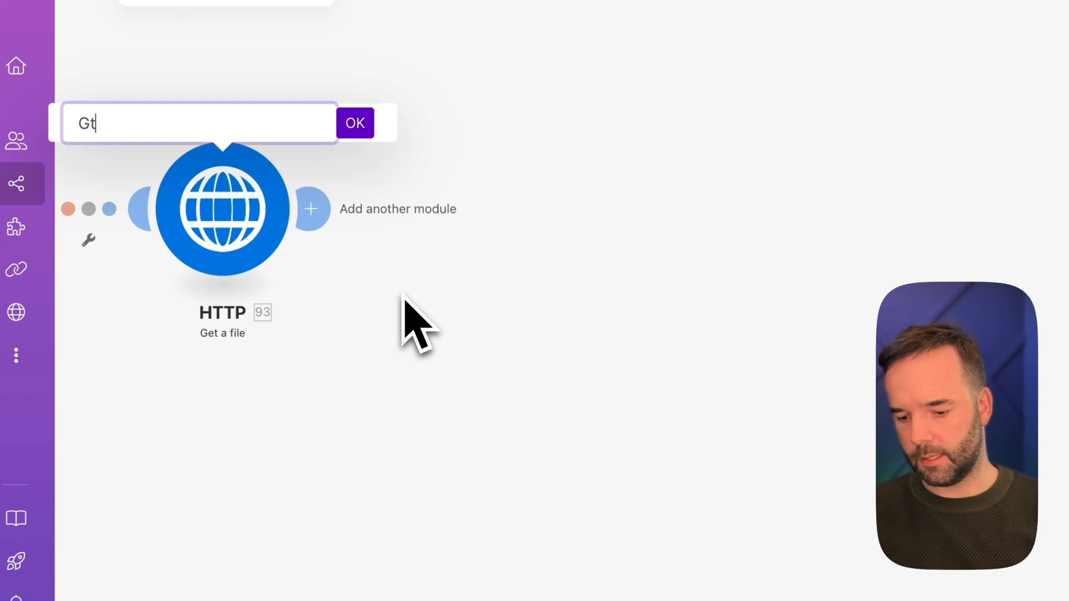
{"action": "type", "text": "t SVG"}
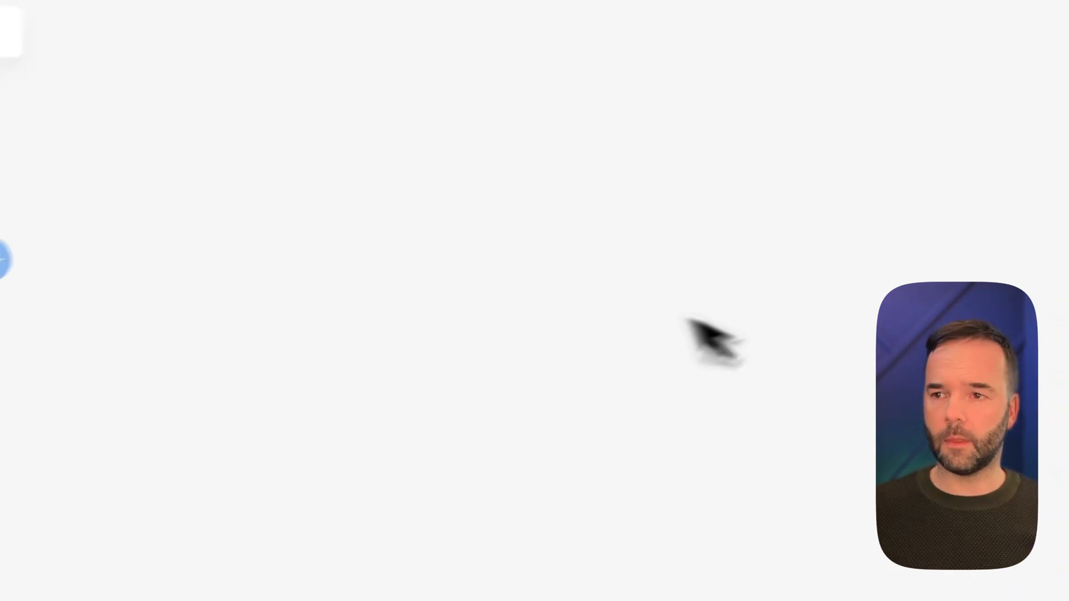
{"action": "key", "text": "Return"}
Rearrange the end of the scenario by moving Get PNG above the module row and Get SVG below it
{"action": "left_click_drag", "start_coordinate": [473, 426], "coordinate": [794, 449]}
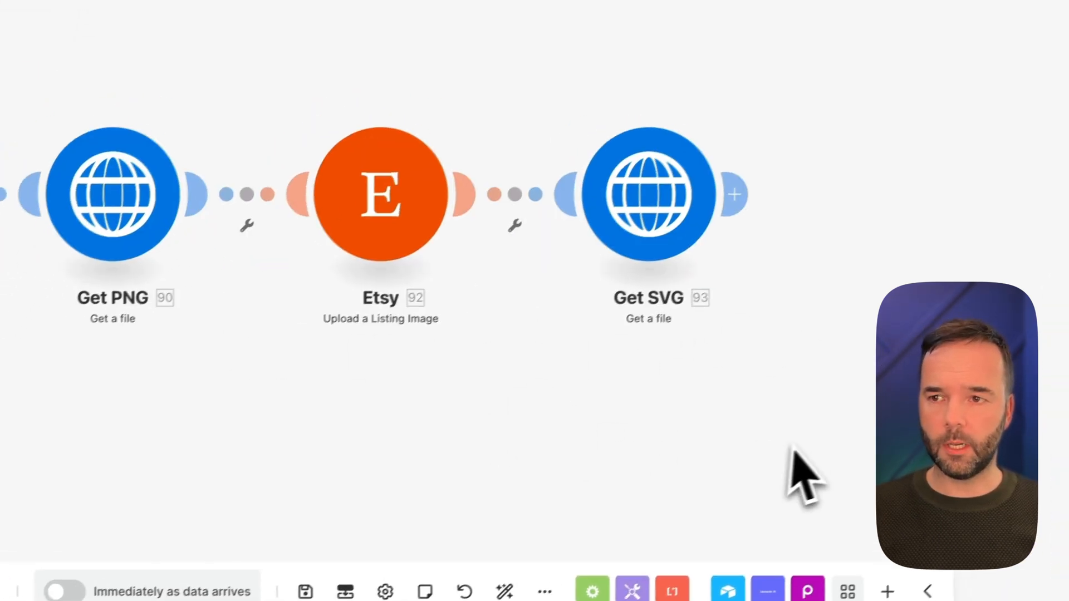
{"action": "left_click_drag", "start_coordinate": [101, 165], "coordinate": [116, 0]}
{"action": "left_click_drag", "start_coordinate": [672, 218], "coordinate": [718, 501]}
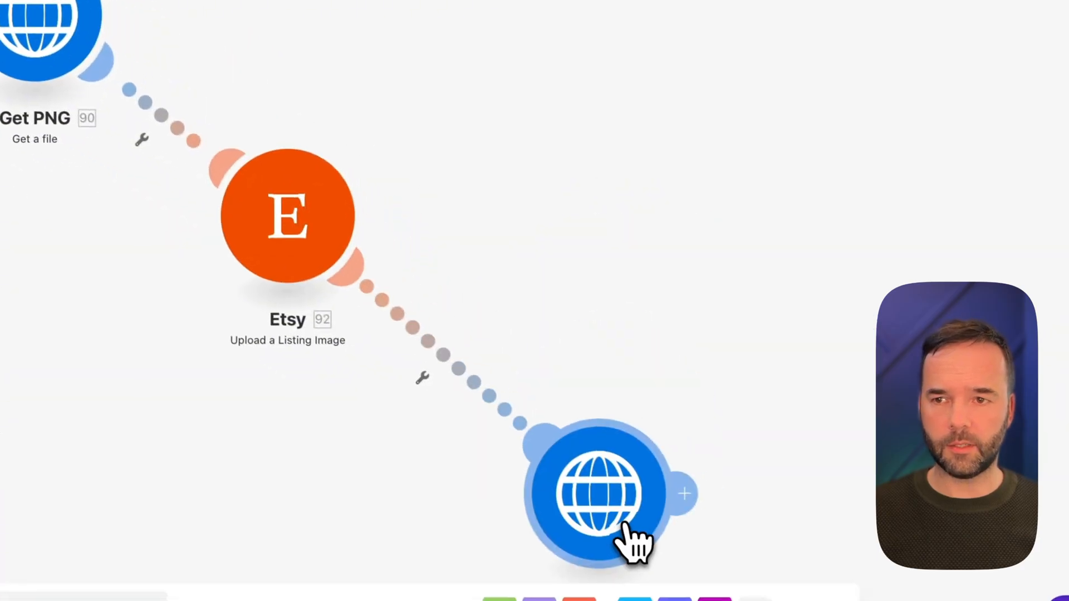
Add an Etsy Make an API Call module after Get SVG
{"action": "scroll", "coordinate": [644, 293], "scroll_direction": "down", "scroll_amount": 5}
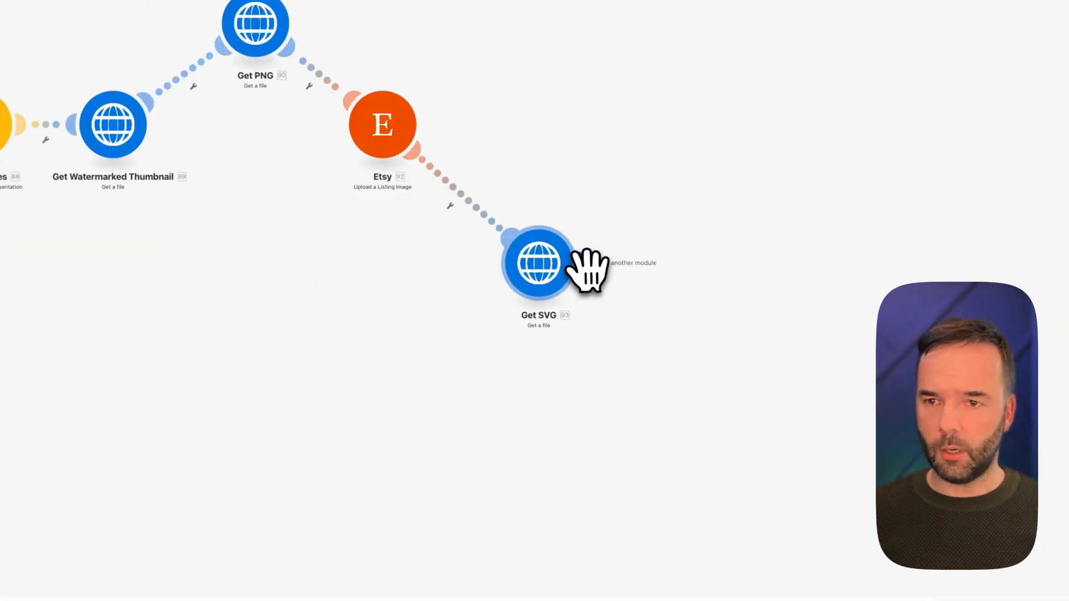
{"action": "left_click", "coordinate": [584, 262]}
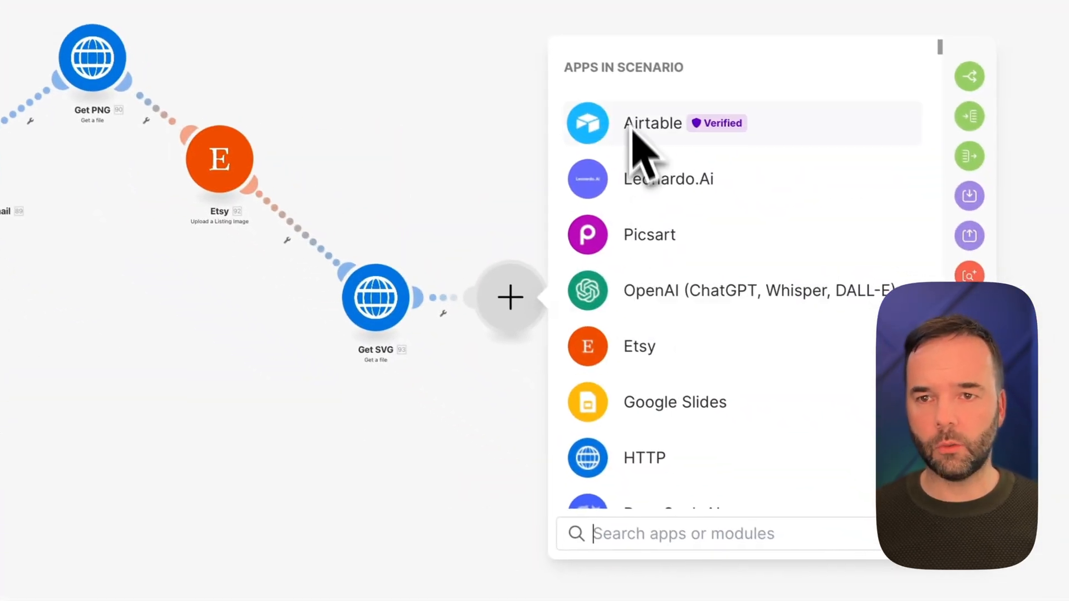
{"action": "left_click", "coordinate": [646, 354]}
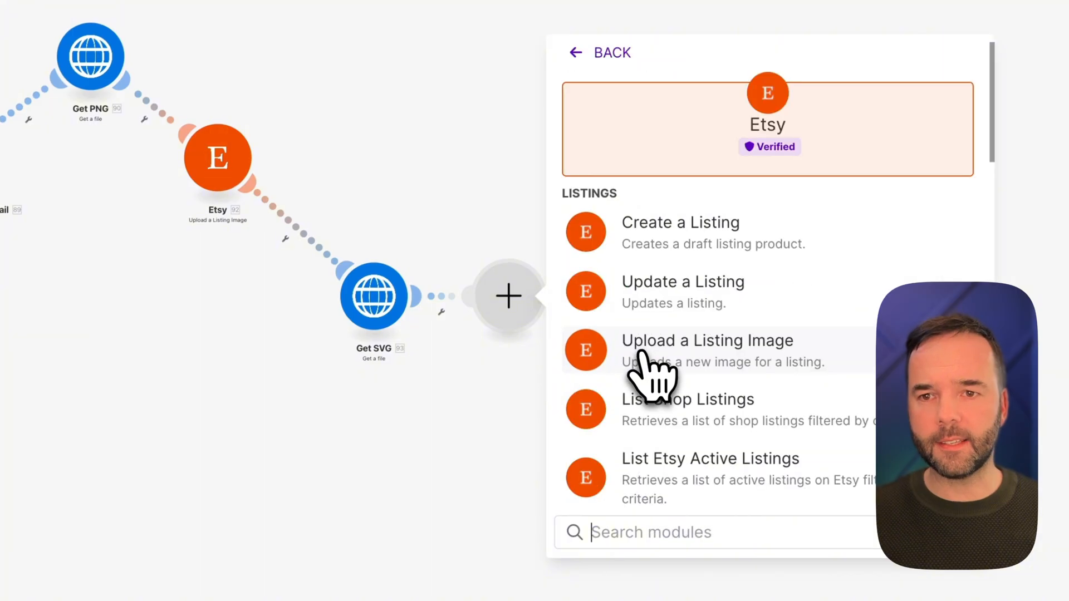
{"action": "scroll", "coordinate": [646, 362], "scroll_direction": "down", "scroll_amount": 10}
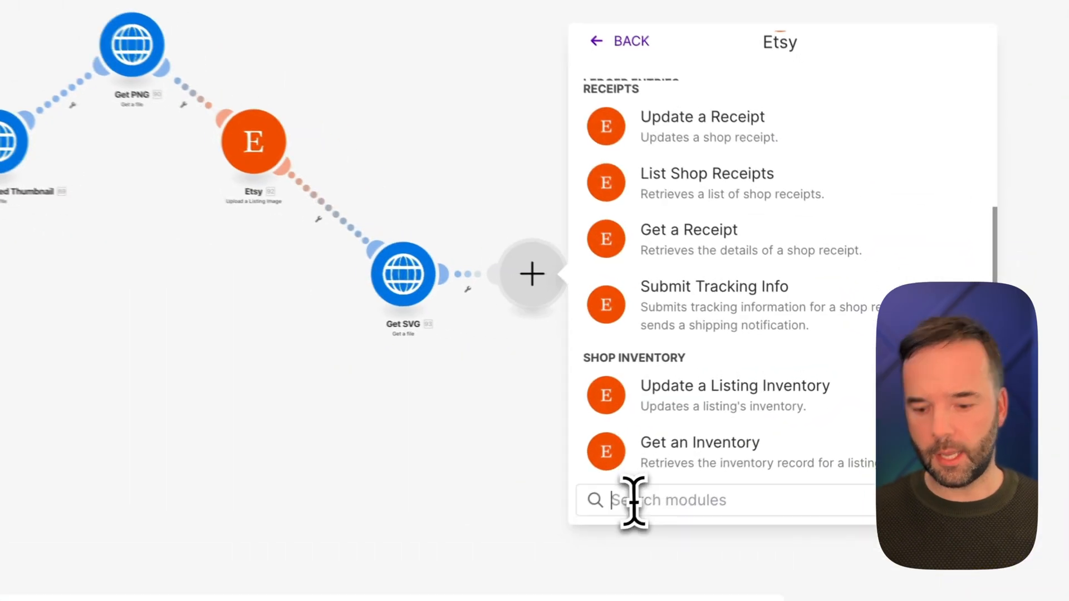
{"action": "type", "text": "api"}
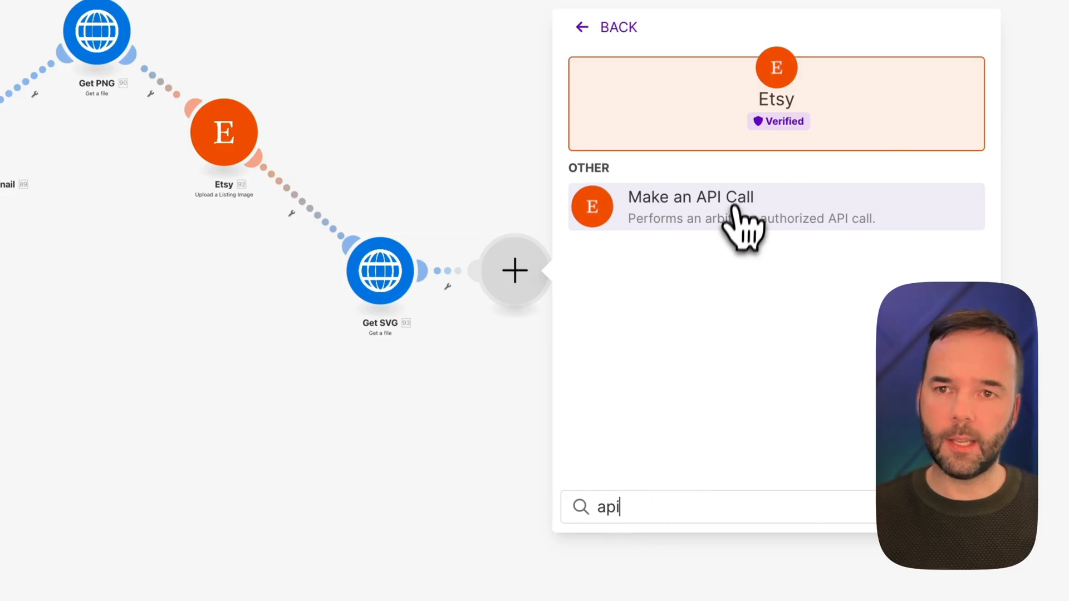
{"action": "left_click", "coordinate": [735, 207]}
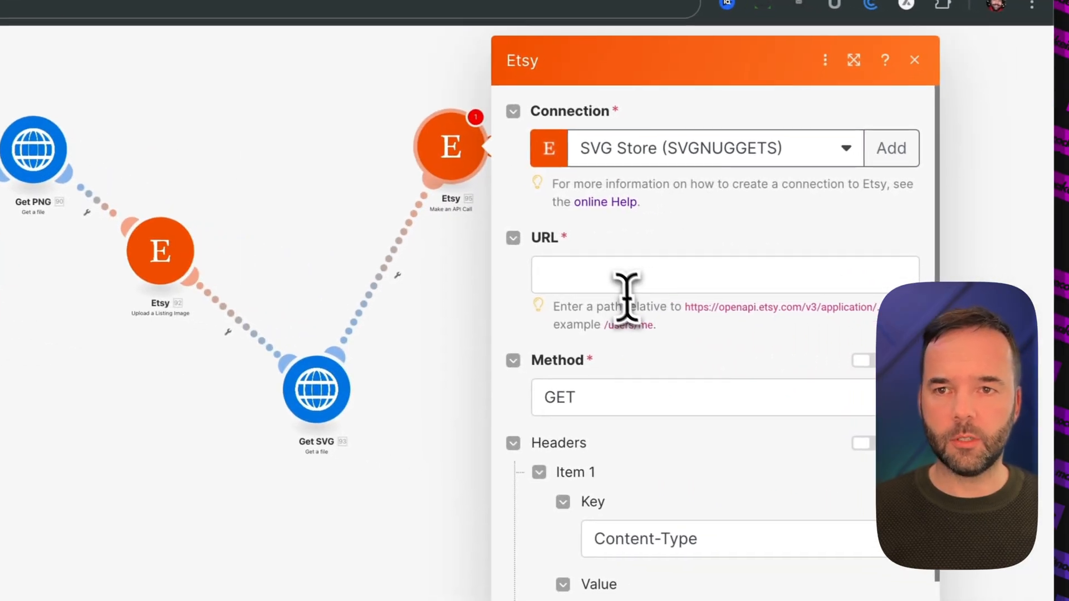
Enter the API call URL /shops/XXX/listings/XXX/files and replace the shop placeholder with the Shop ID from Etsy Create a Listing (module 86)
{"action": "left_click", "coordinate": [869, 325]}
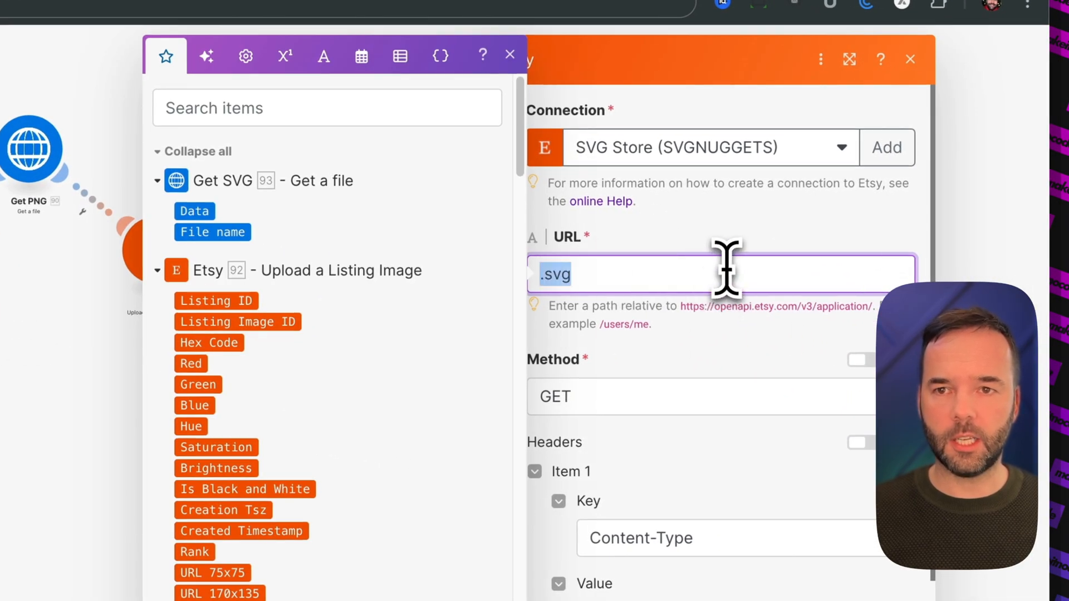
{"action": "key", "text": "BackSpace"}
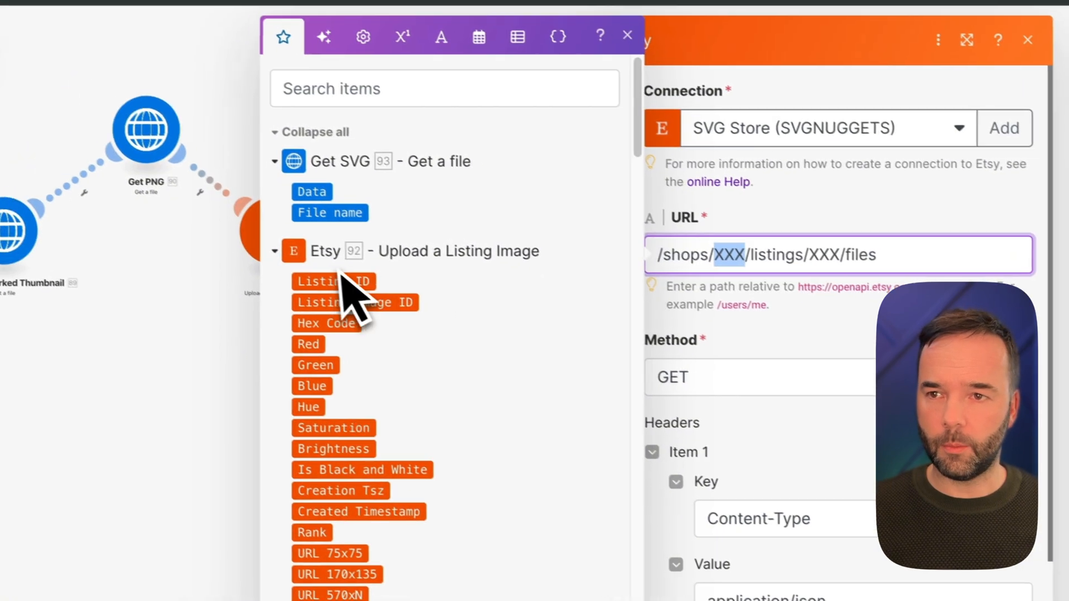
{"action": "type", "text": "shi"}
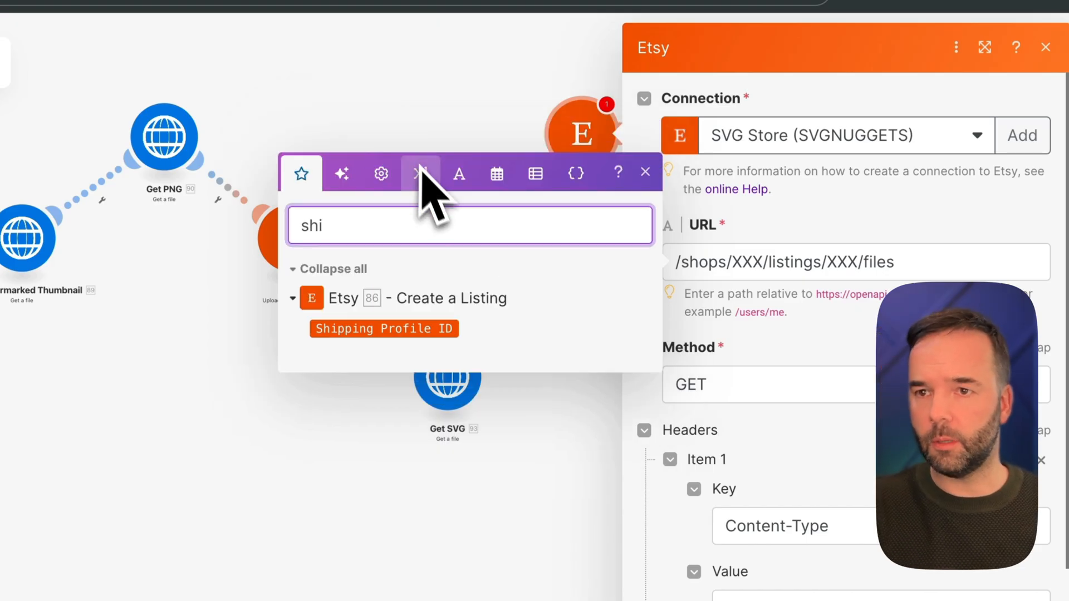
{"action": "key", "text": "BackSpace"}
{"action": "left_click", "coordinate": [361, 234]}
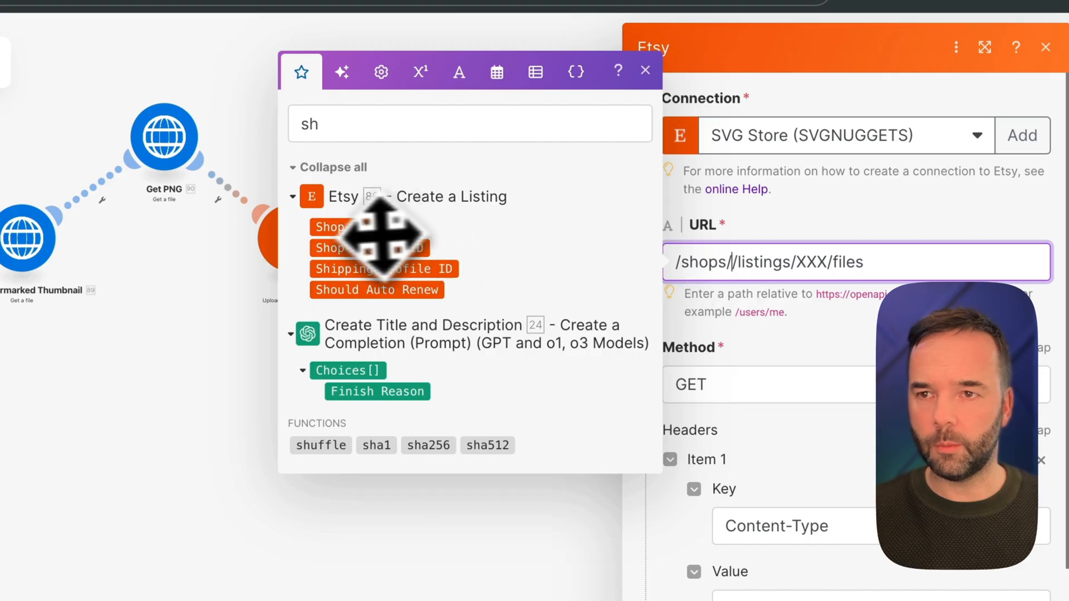
Replace the listing placeholder in the URL with the Listing ID from Etsy Upload a Listing Image (module 92)
{"action": "double_click", "coordinate": [907, 263]}
{"action": "key", "text": "BackSpace"}
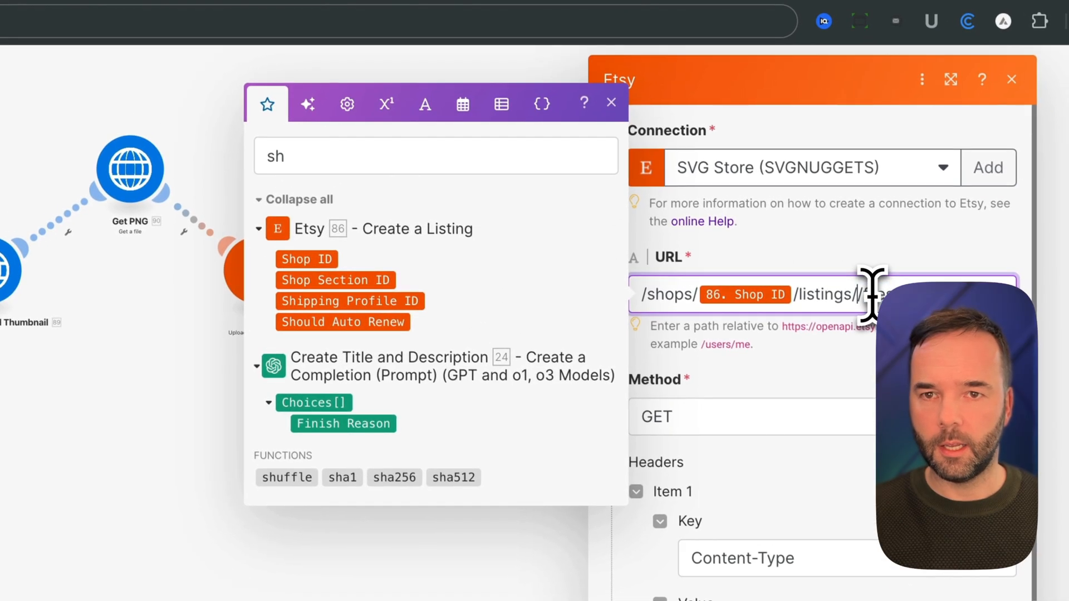
{"action": "double_click", "coordinate": [363, 167]}
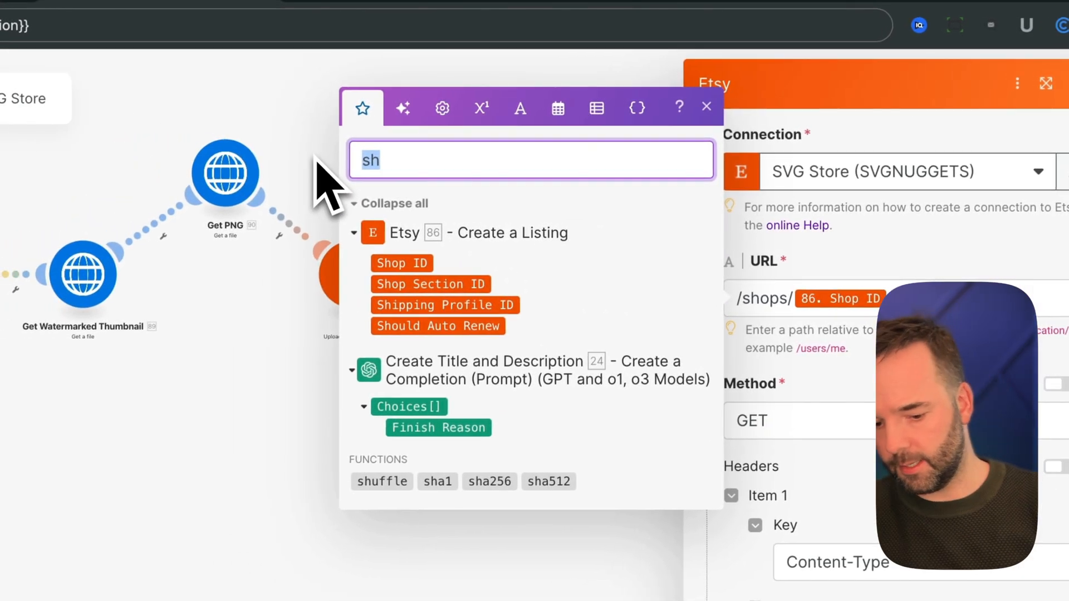
{"action": "type", "text": "list"}
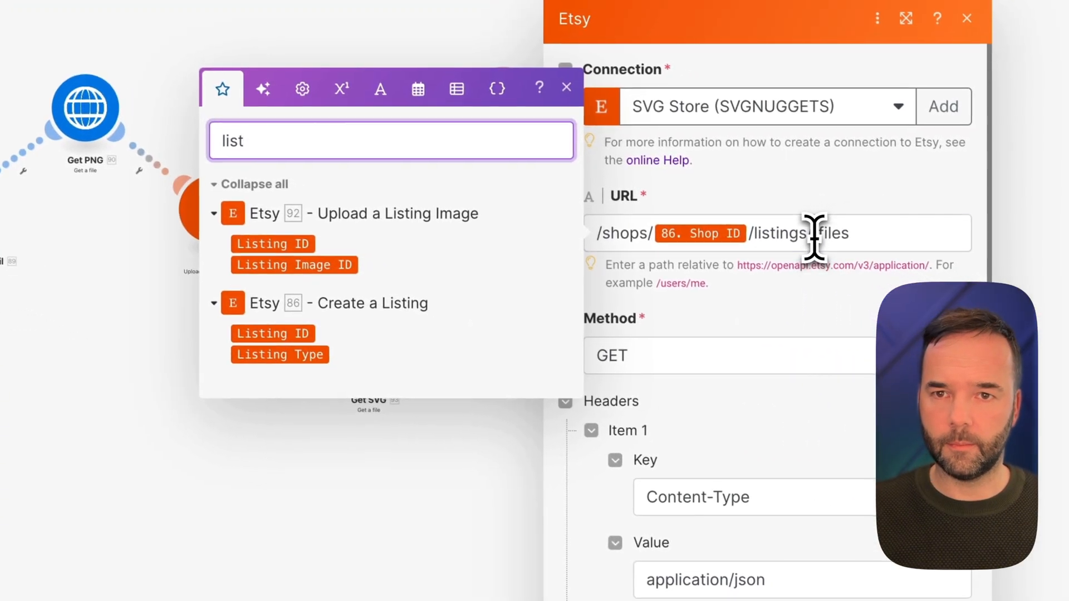
{"action": "left_click", "coordinate": [954, 299]}
{"action": "left_click", "coordinate": [281, 244]}
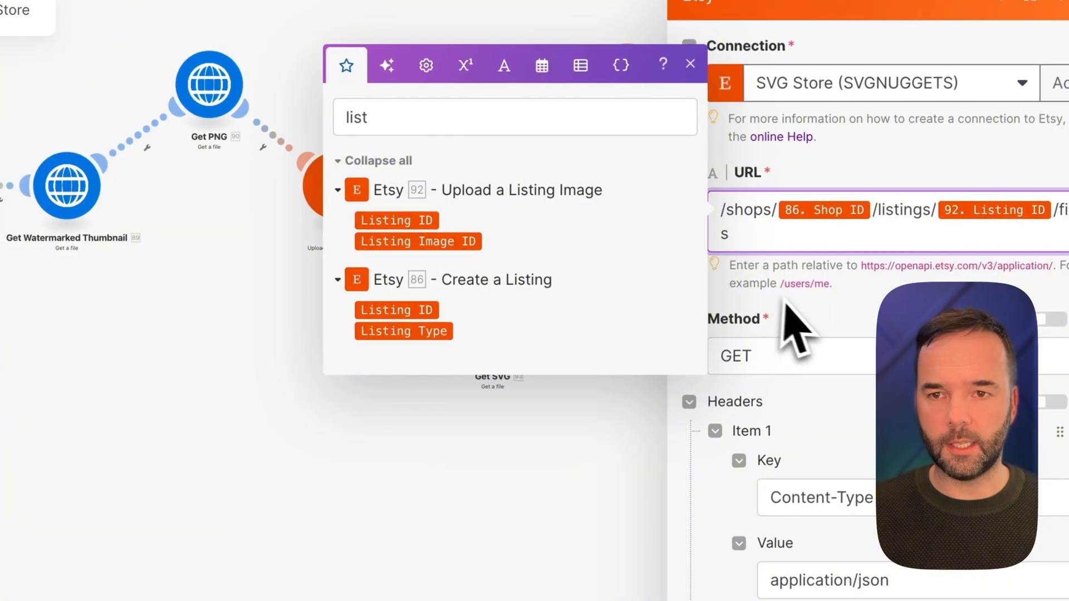
Set the API call's method to POST and its body type to Multipart/form-data
{"action": "left_click", "coordinate": [825, 357]}
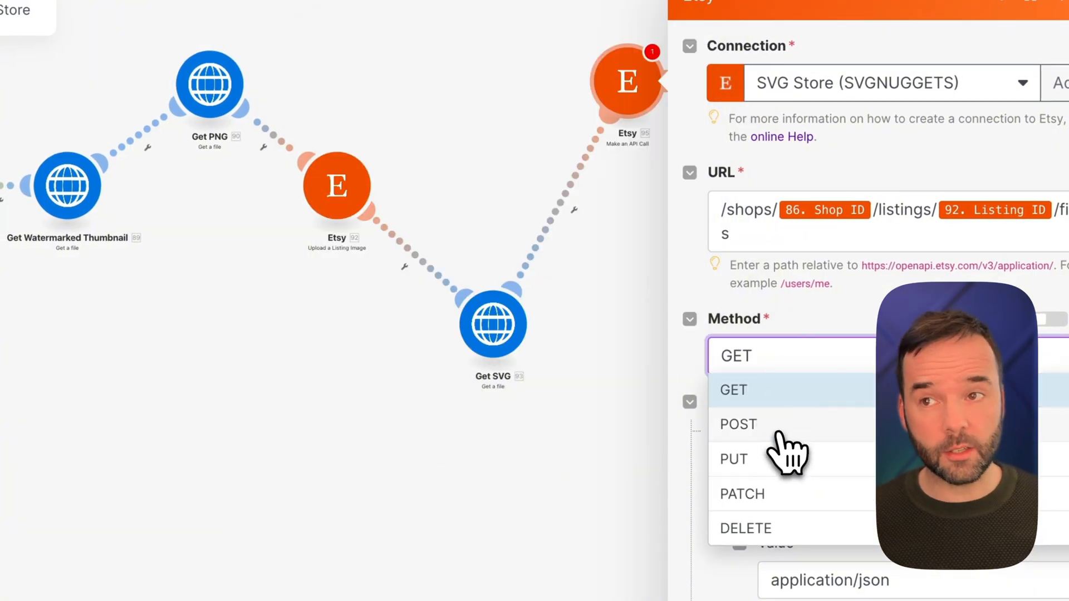
{"action": "left_click", "coordinate": [780, 433]}
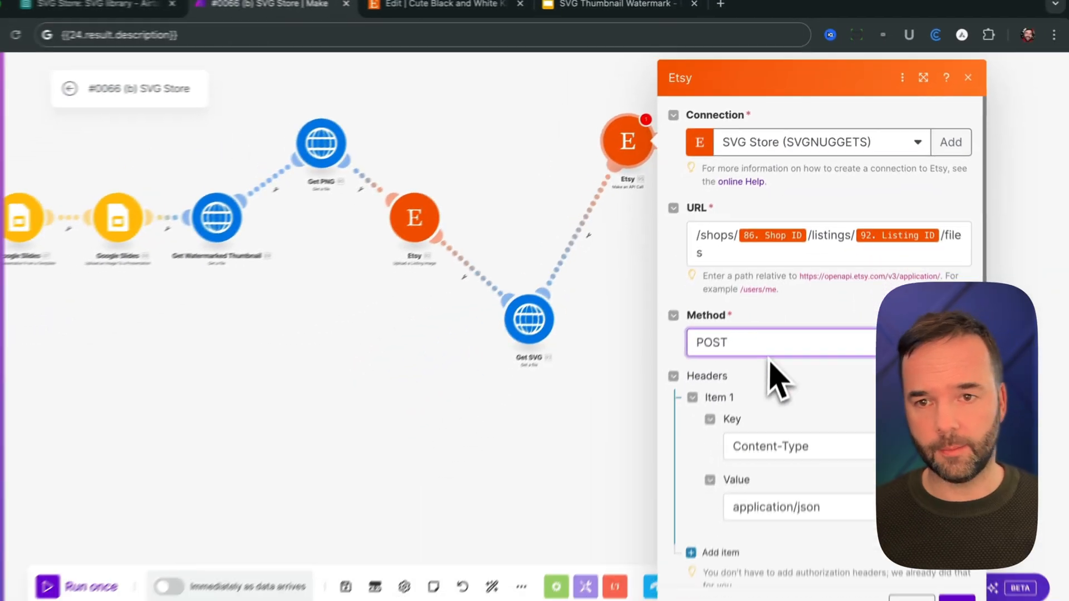
{"action": "scroll", "coordinate": [913, 504], "scroll_direction": "down", "scroll_amount": 2}
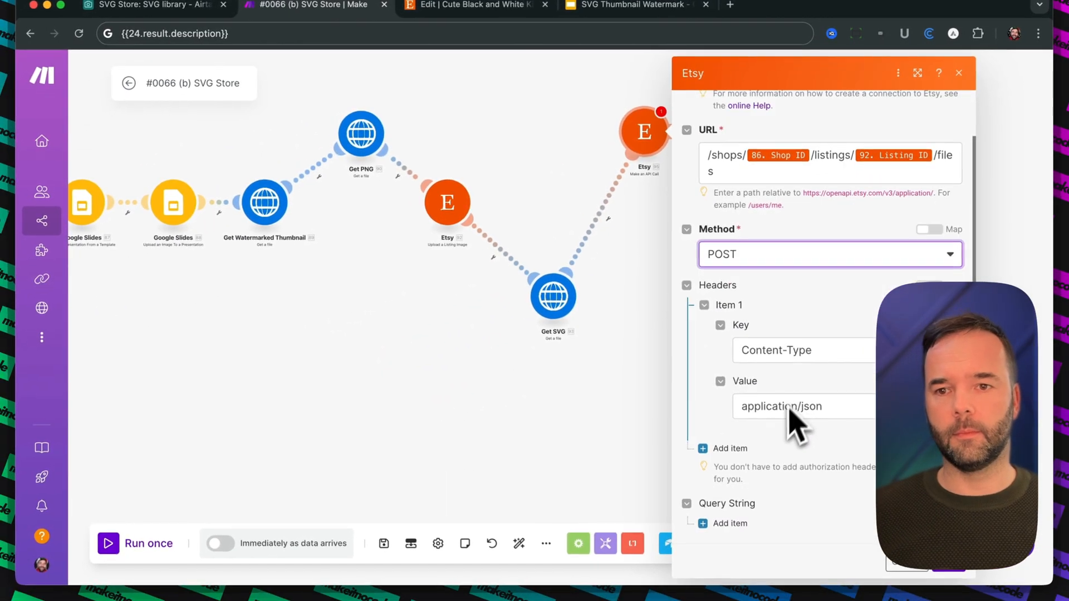
{"action": "scroll", "coordinate": [789, 409], "scroll_direction": "down", "scroll_amount": 1}
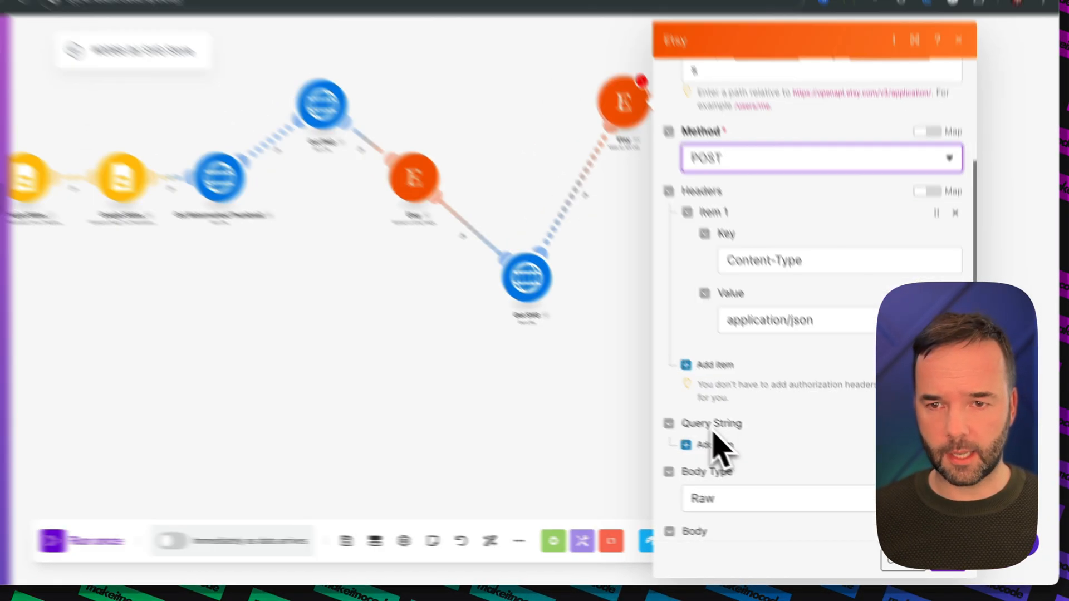
{"action": "left_click", "coordinate": [724, 454]}
{"action": "scroll", "coordinate": [724, 440], "scroll_direction": "down", "scroll_amount": 3}
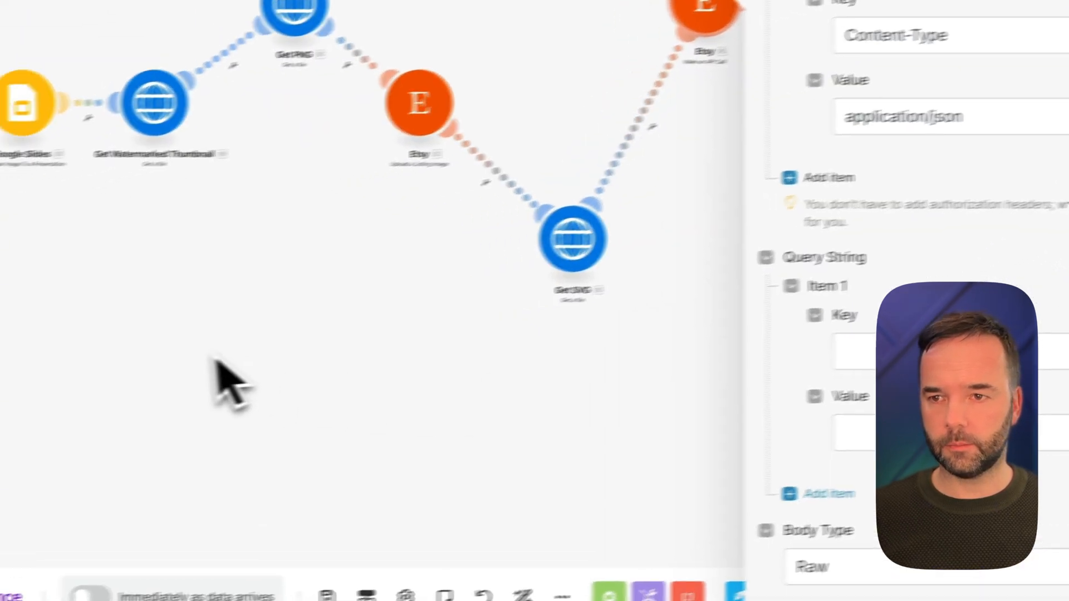
{"action": "left_click", "coordinate": [838, 277]}
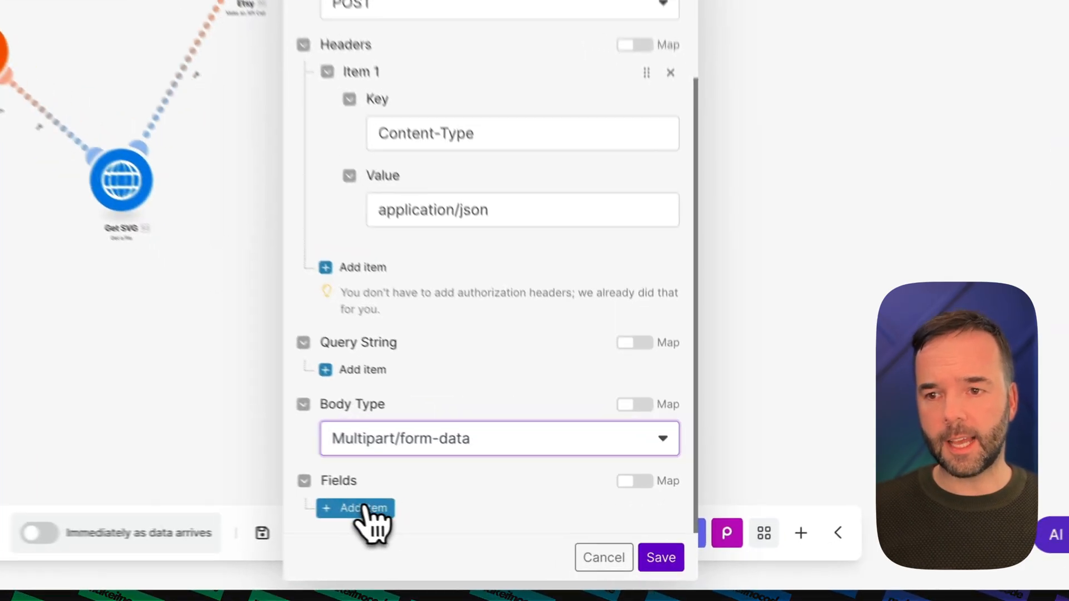
Add a body field of type File and set its file source to Map
{"action": "left_click", "coordinate": [458, 524]}
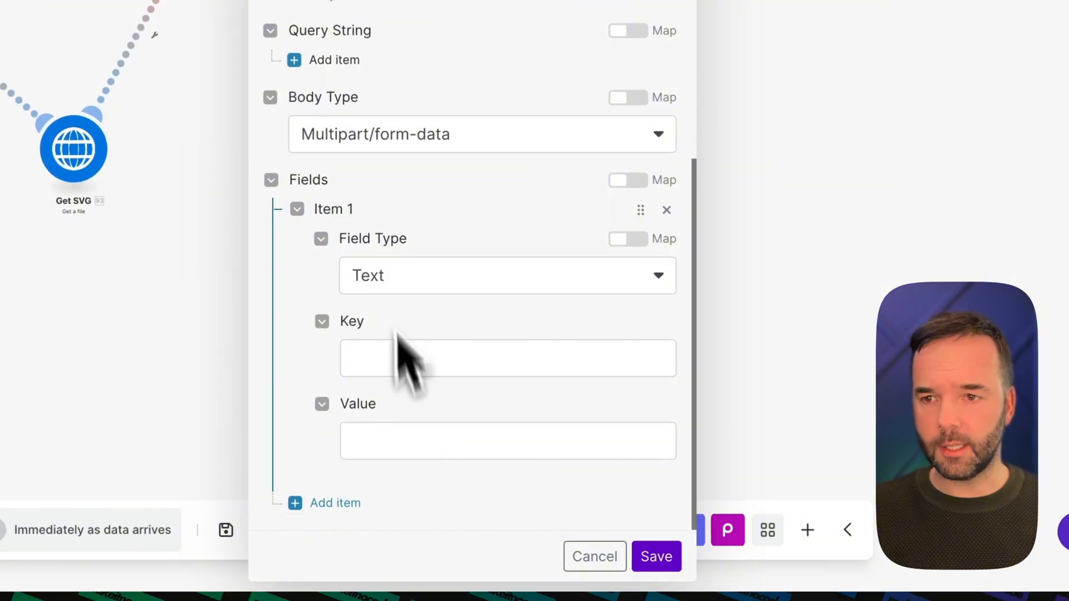
{"action": "left_click", "coordinate": [398, 277]}
{"action": "left_click", "coordinate": [413, 377]}
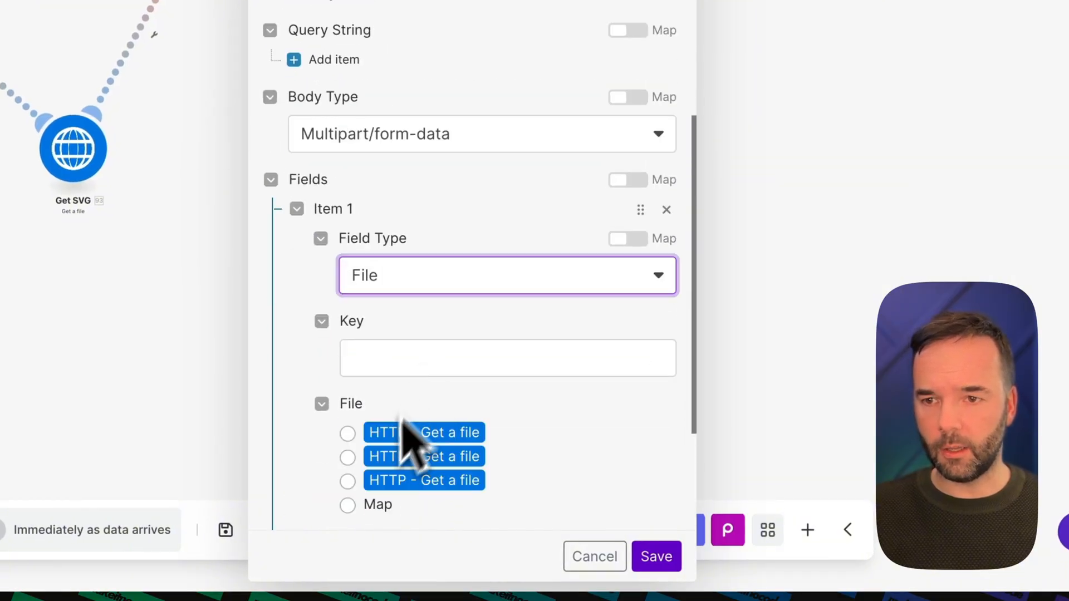
{"action": "scroll", "coordinate": [392, 390], "scroll_direction": "down", "scroll_amount": 2}
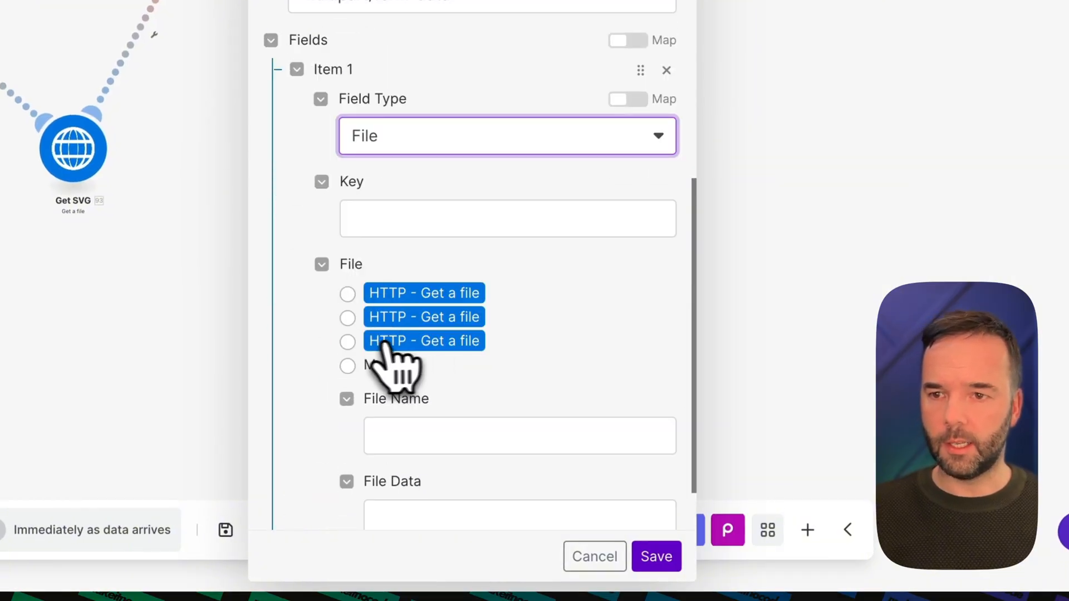
{"action": "left_click", "coordinate": [348, 366]}
{"action": "scroll", "coordinate": [501, 396], "scroll_direction": "down", "scroll_amount": 1}
Map the field's File Name and File Data to the File name and Data from Get PNG (module 90)
{"action": "left_click", "coordinate": [413, 424]}
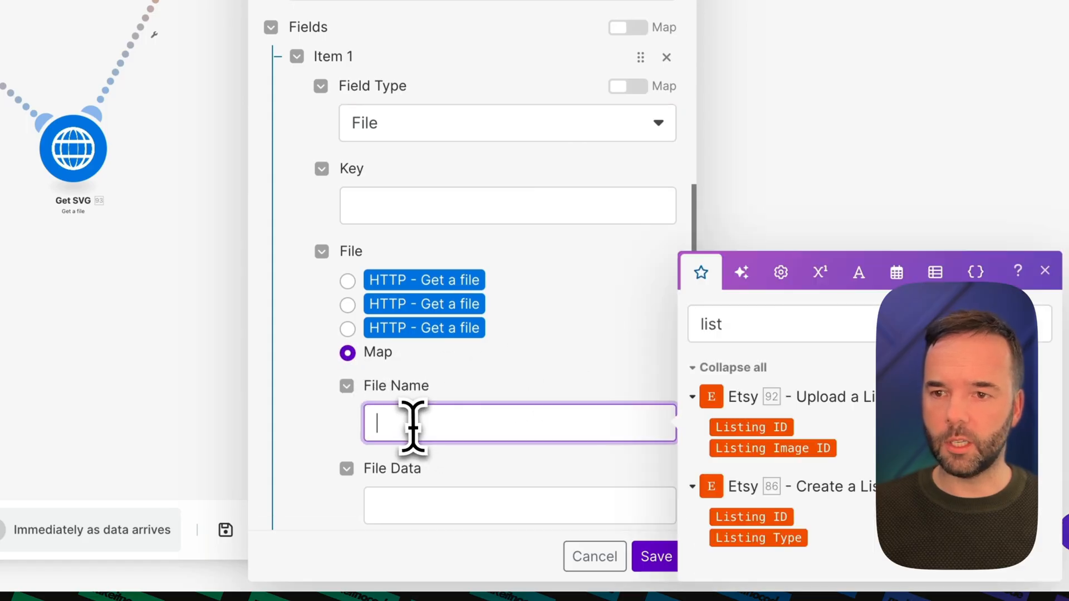
{"action": "double_click", "coordinate": [736, 333]}
{"action": "key", "text": "BackSpace"}
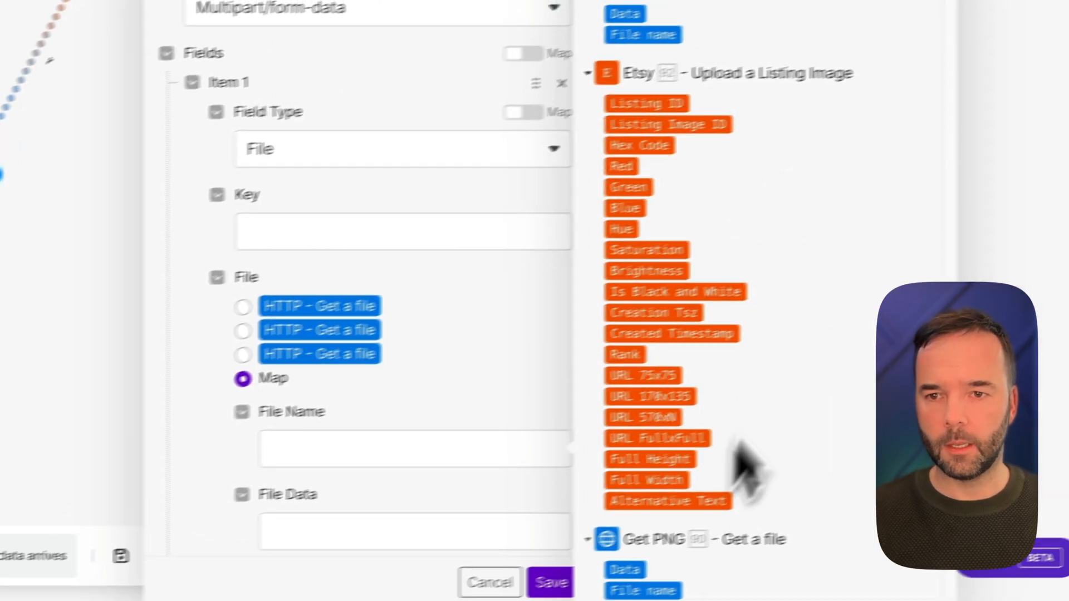
{"action": "scroll", "coordinate": [773, 390], "scroll_direction": "down", "scroll_amount": 4}
{"action": "scroll", "coordinate": [753, 412], "scroll_direction": "up", "scroll_amount": 4}
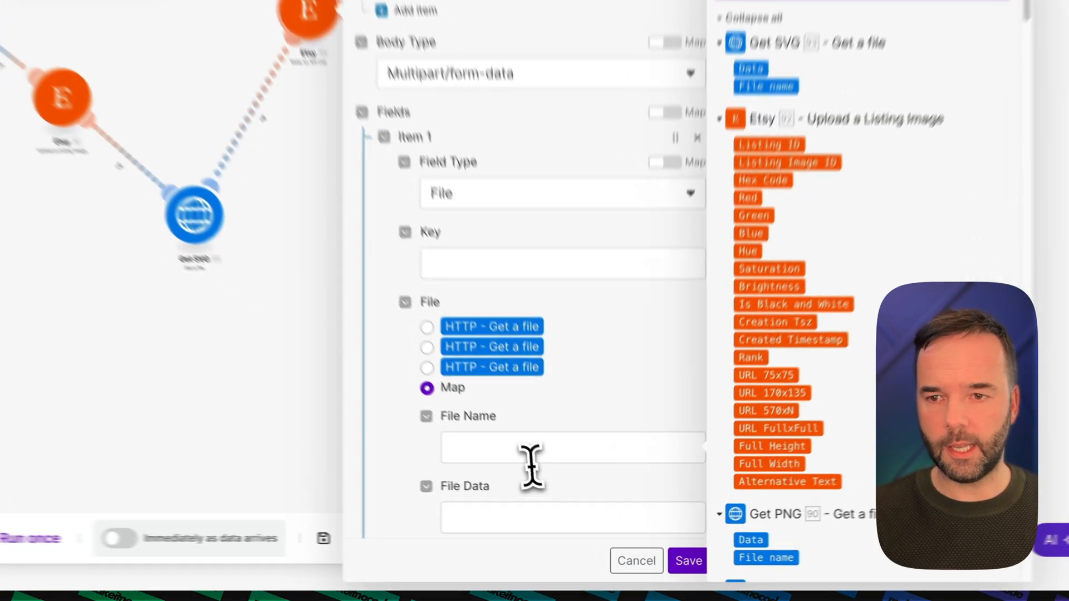
{"action": "left_click", "coordinate": [557, 473]}
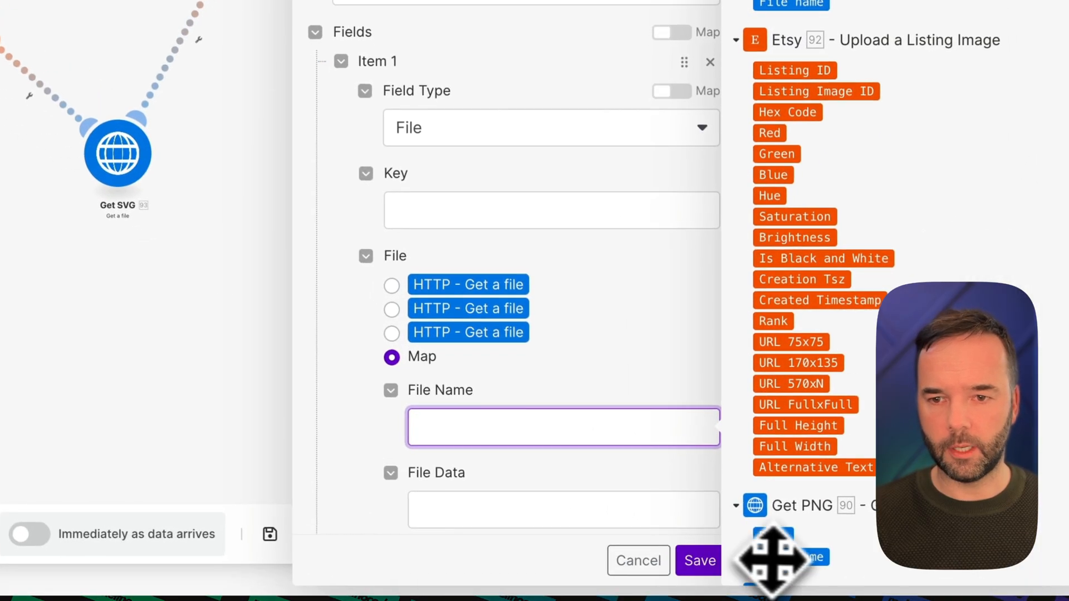
{"action": "left_click", "coordinate": [735, 558]}
{"action": "left_click", "coordinate": [506, 506]}
{"action": "left_click", "coordinate": [785, 536]}
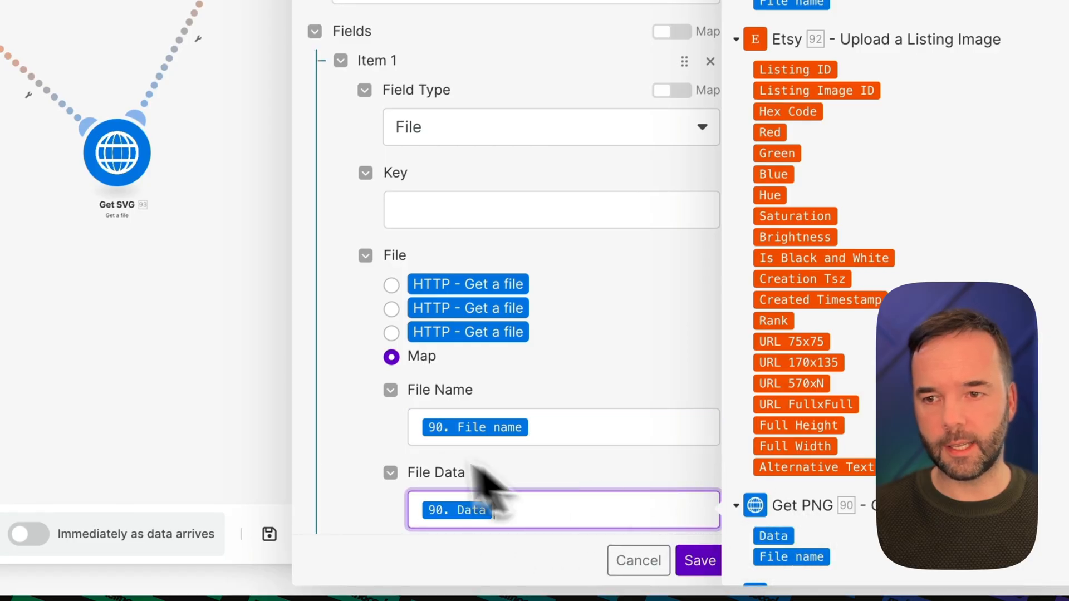
{"action": "left_click", "coordinate": [379, 455]}
{"action": "scroll", "coordinate": [380, 456], "scroll_direction": "down", "scroll_amount": 1}
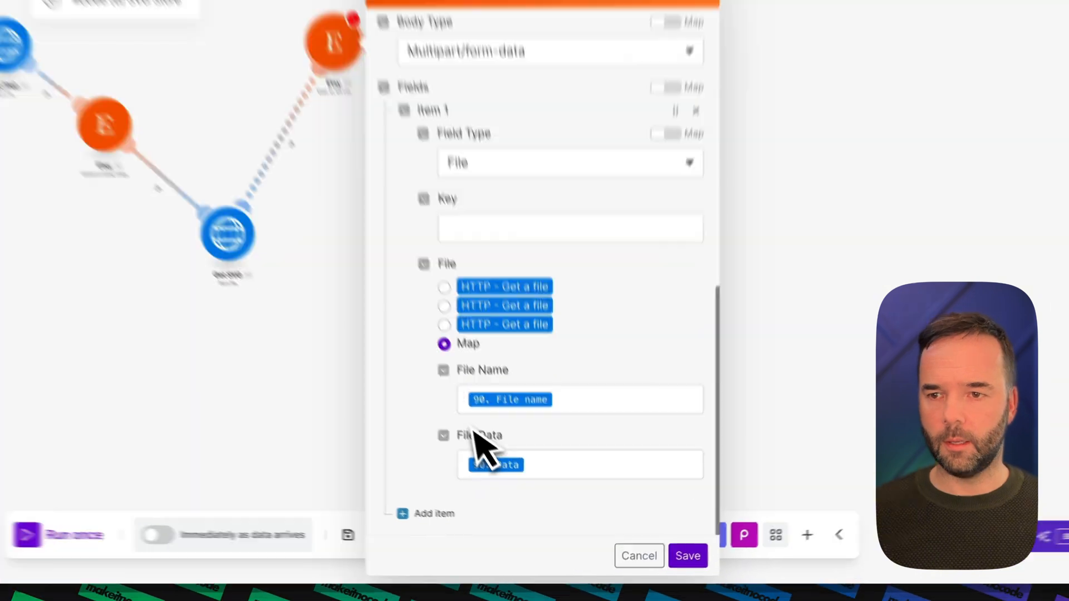
Add a second body field of type Text with the key rank and the value 2
{"action": "left_click", "coordinate": [426, 513]}
{"action": "left_click", "coordinate": [435, 348]}
{"action": "type", "text": "ran"}
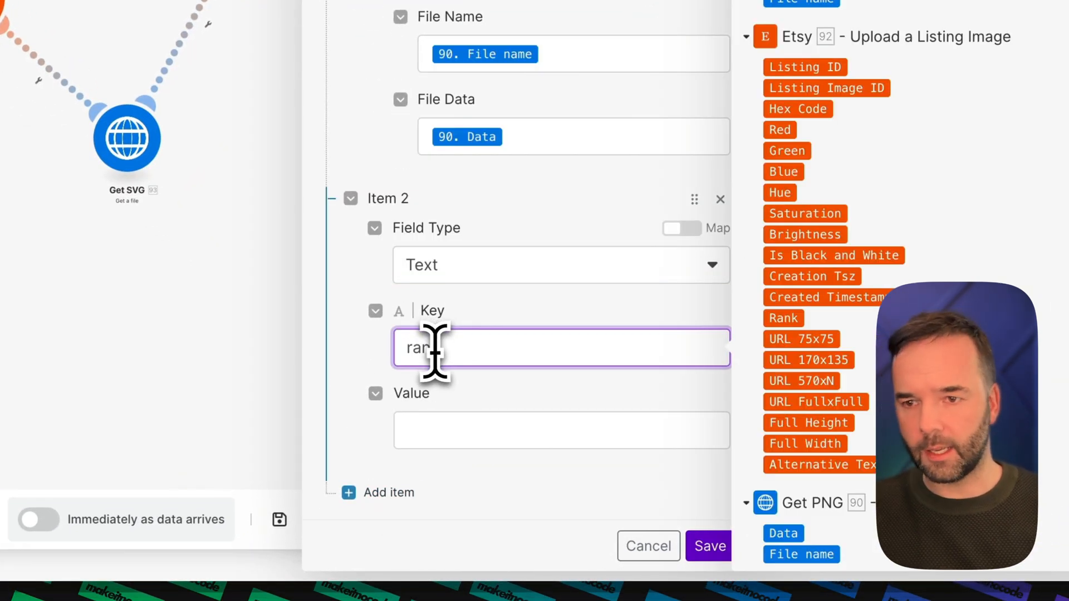
{"action": "key", "text": "Tab"}
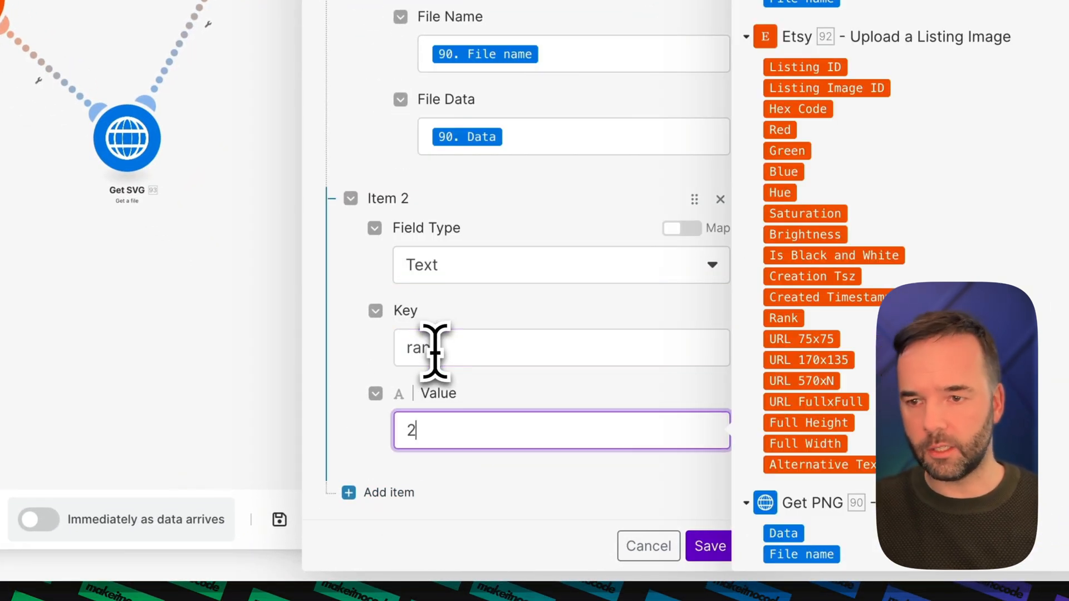
{"action": "left_click", "coordinate": [520, 508]}
Add a third Text field with the key name and the value PNG-file.png, and save the API call module
{"action": "left_click", "coordinate": [390, 494]}
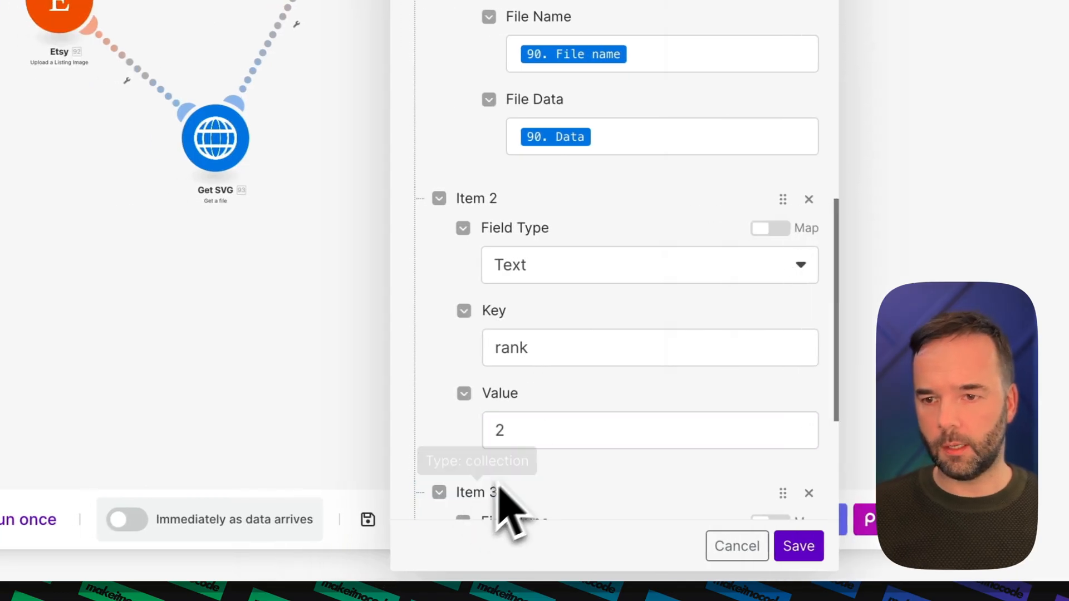
{"action": "scroll", "coordinate": [538, 444], "scroll_direction": "down", "scroll_amount": 5}
{"action": "left_click", "coordinate": [515, 352]}
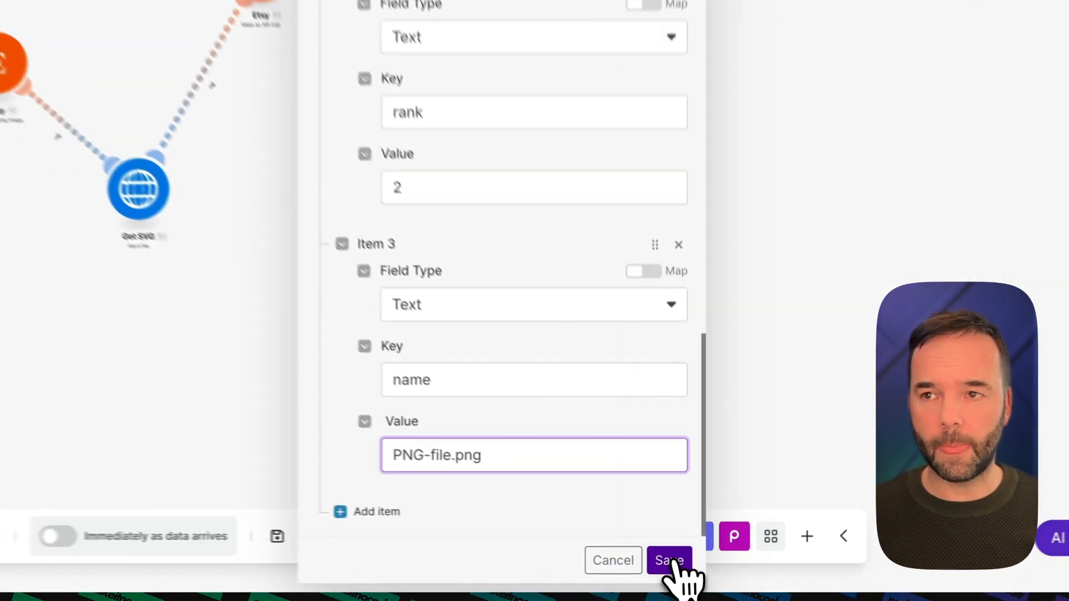
{"action": "left_click", "coordinate": [676, 561]}
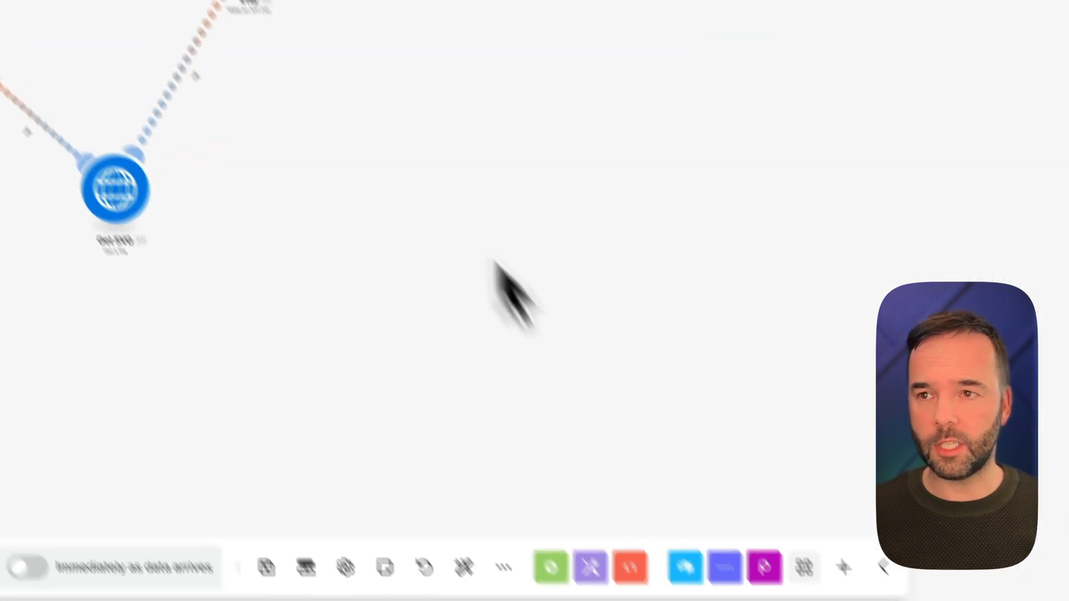
Rename the Etsy API call module as Upload PNG
{"action": "right_click", "coordinate": [378, 121]}
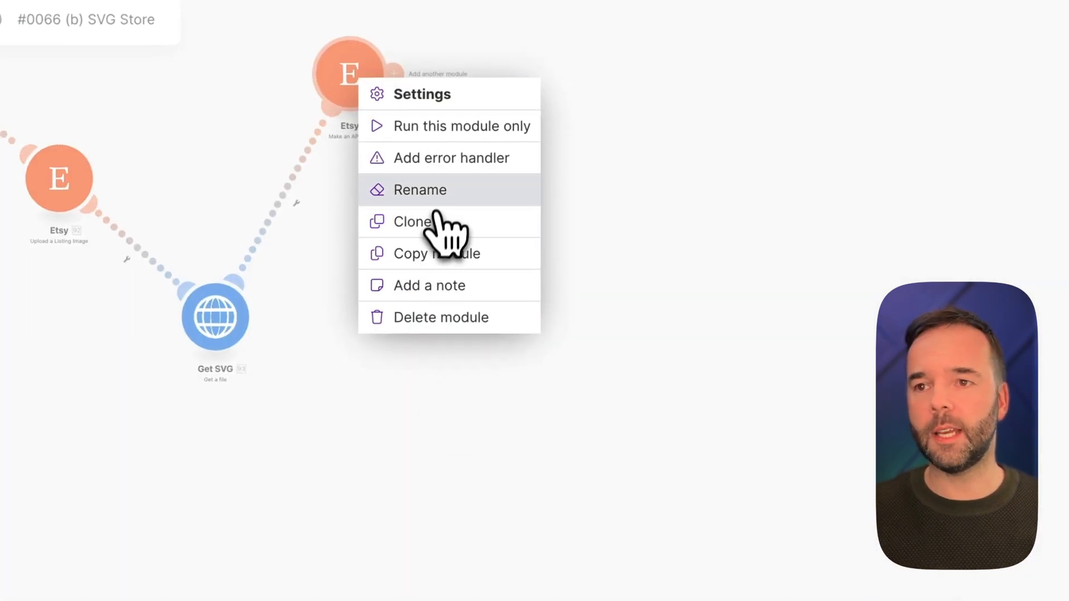
{"action": "left_click", "coordinate": [439, 192]}
{"action": "type", "text": "Upload PNG"}
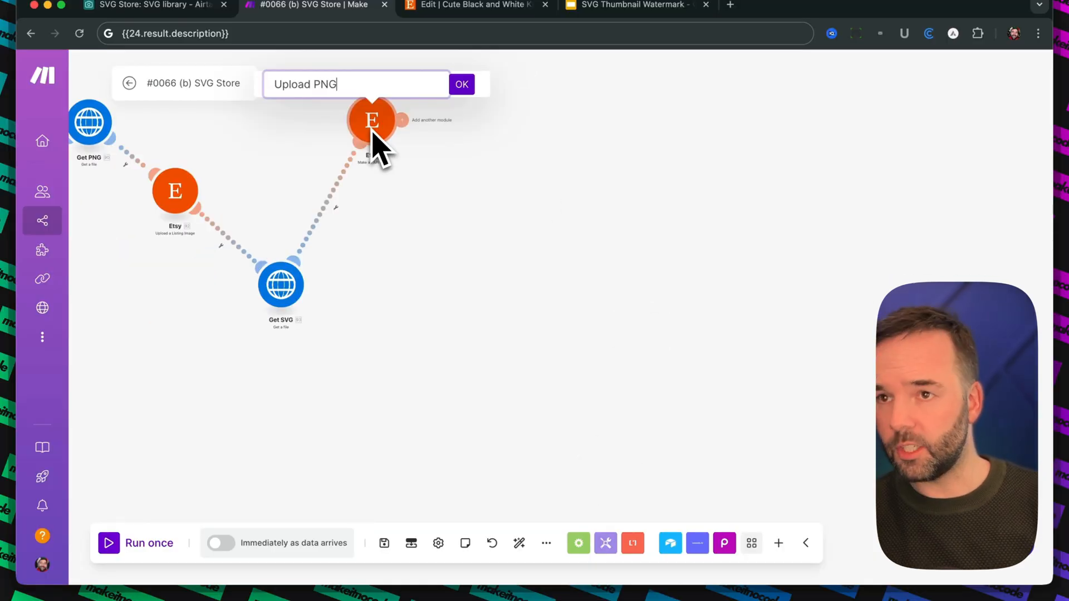
{"action": "key", "text": "Return"}
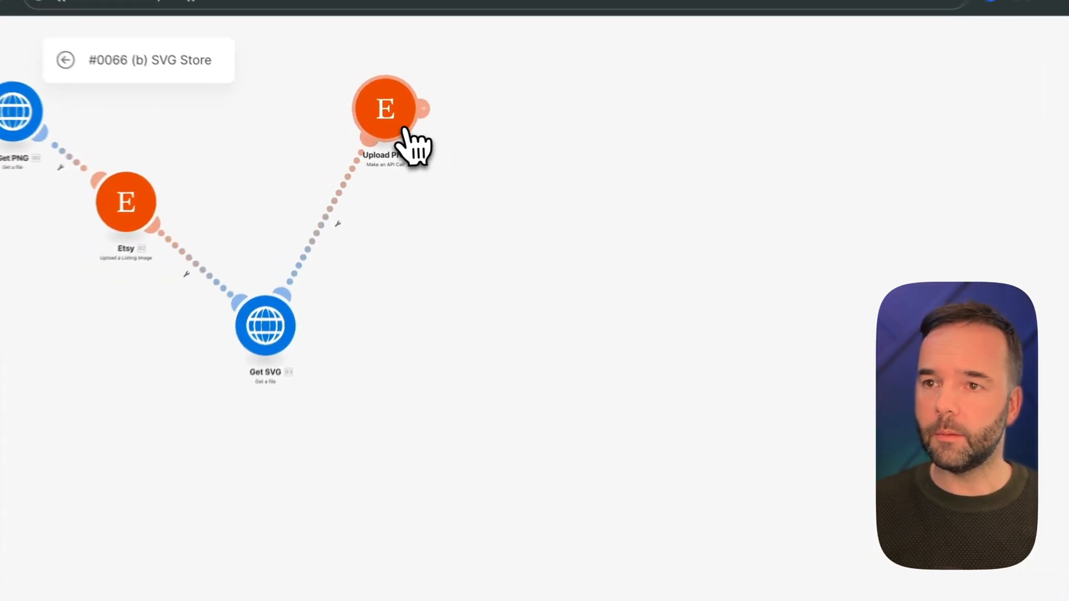
Clone the Upload PNG module, place the copy below the original and connect it after the original
{"action": "right_click", "coordinate": [417, 124]}
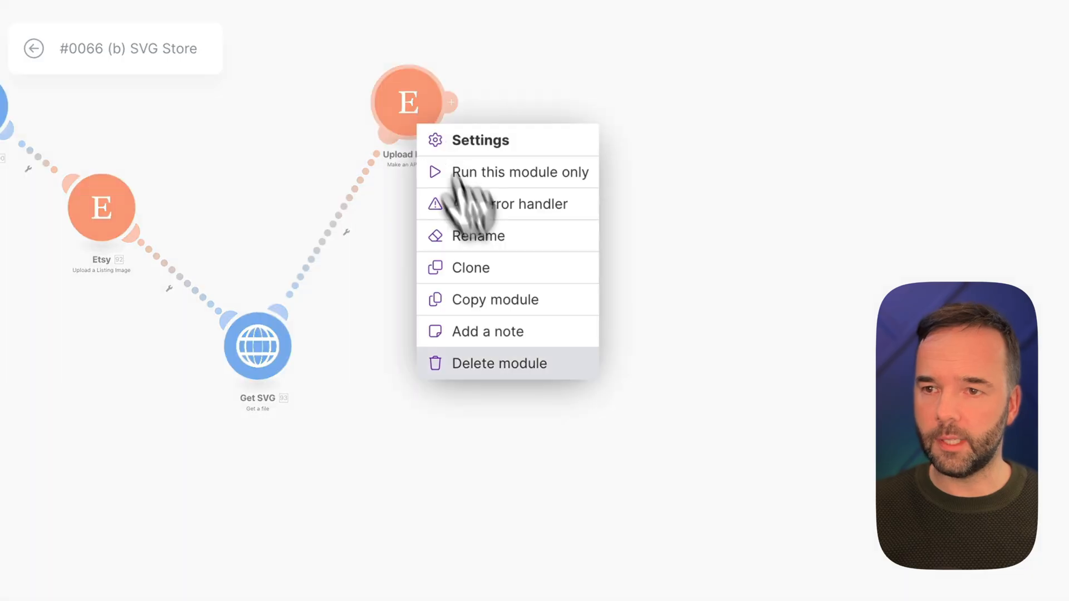
{"action": "left_click", "coordinate": [513, 282]}
{"action": "mouse_move", "coordinate": [484, 162]}
{"action": "left_mouse_down"}
{"action": "mouse_move", "coordinate": [563, 425]}
{"action": "mouse_move", "coordinate": [502, 384]}
{"action": "mouse_move", "coordinate": [504, 353]}
{"action": "left_mouse_up"}
{"action": "left_click_drag", "start_coordinate": [418, 170], "coordinate": [417, 164]}
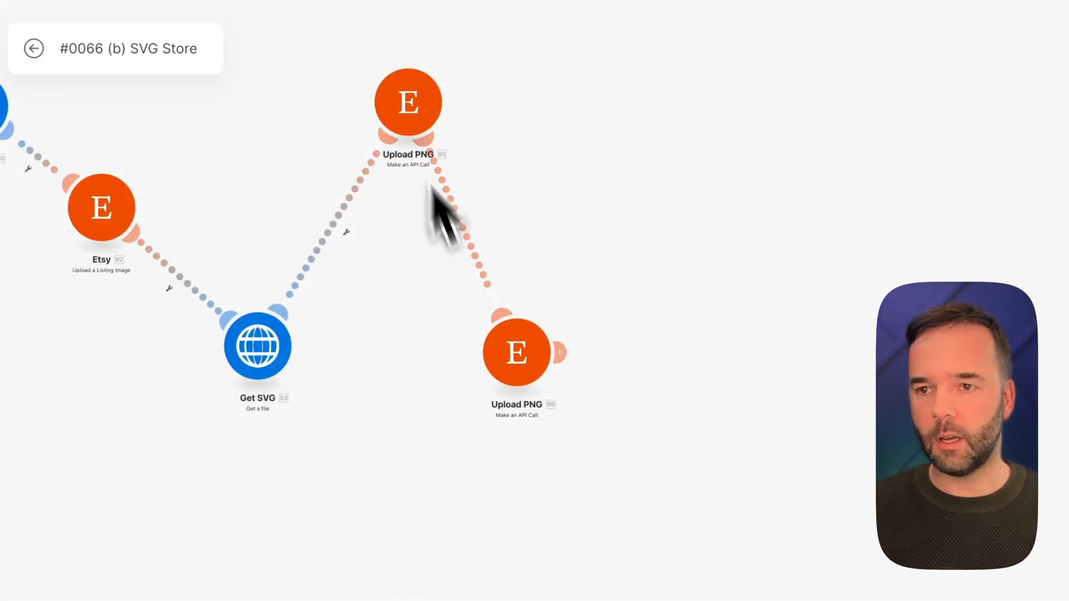
In the cloned API call, set the file source to Map and map File Name and File Data to Get SVG (module 93)
{"action": "left_click", "coordinate": [529, 373]}
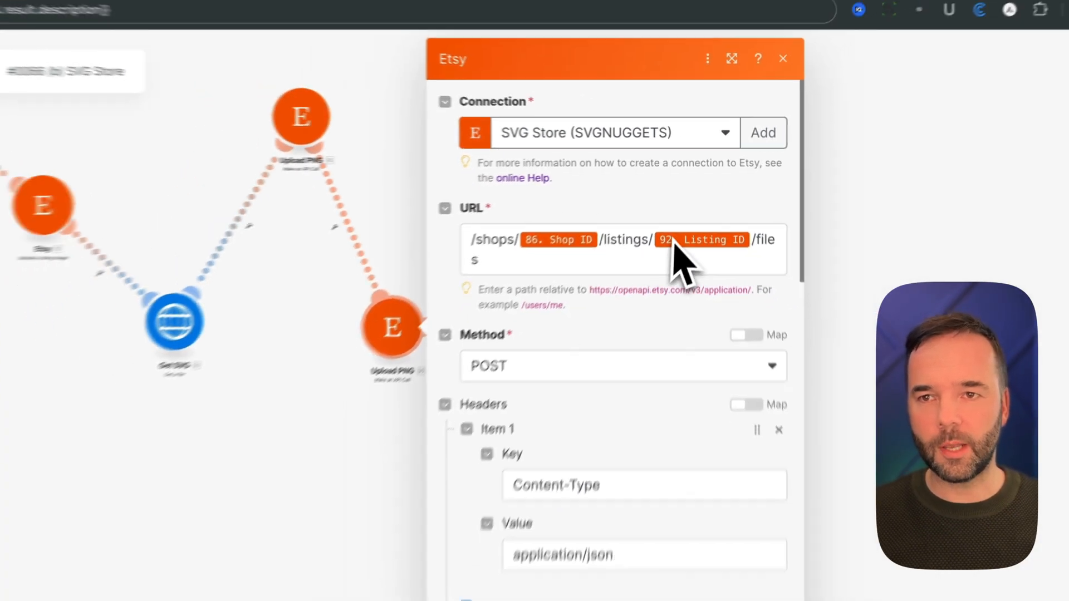
{"action": "scroll", "coordinate": [615, 389], "scroll_direction": "down", "scroll_amount": 10}
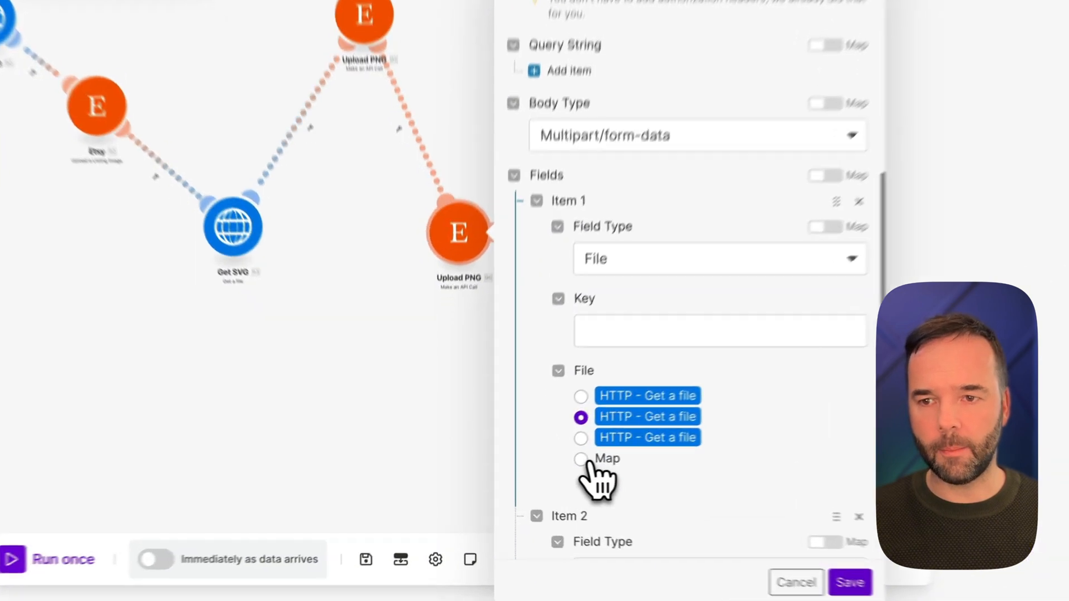
{"action": "left_click", "coordinate": [569, 466]}
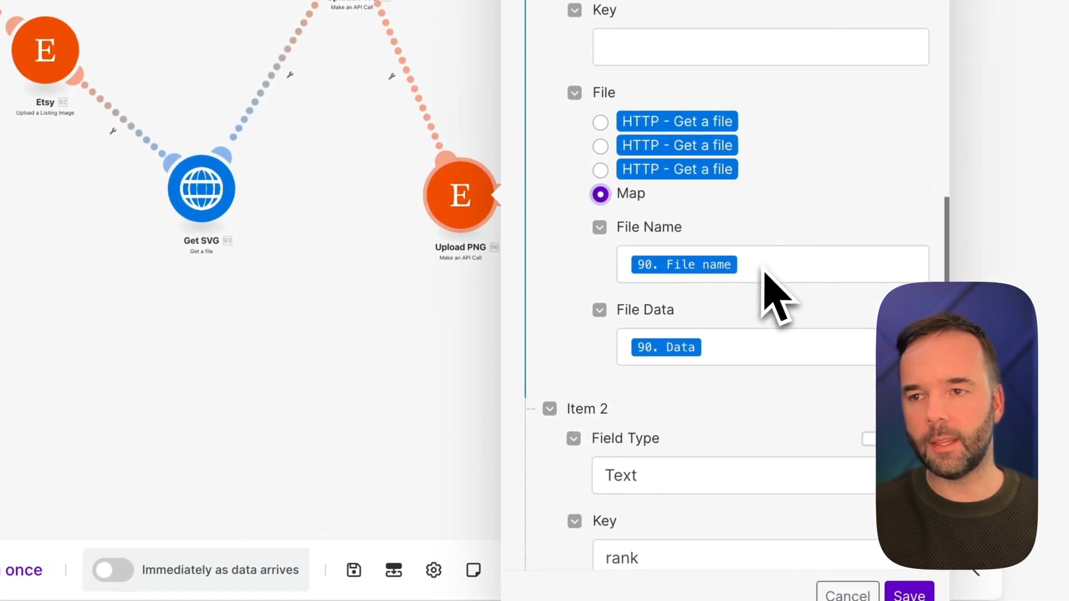
{"action": "left_click", "coordinate": [753, 267]}
{"action": "key", "text": "BackSpace"}
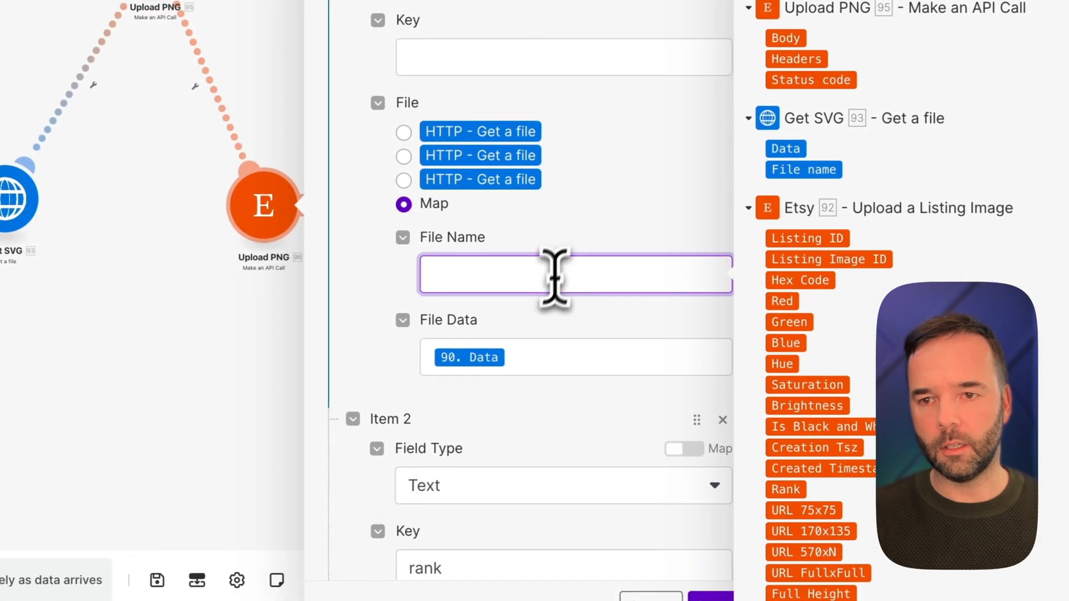
{"action": "left_click", "coordinate": [542, 358]}
{"action": "key", "text": "BackSpace"}
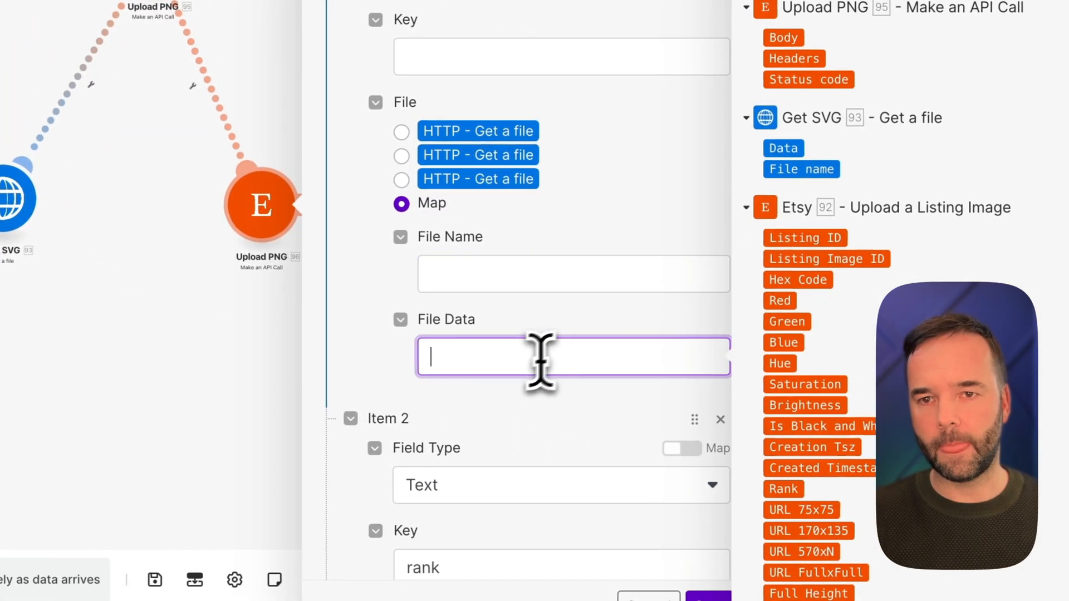
{"action": "left_click", "coordinate": [785, 152]}
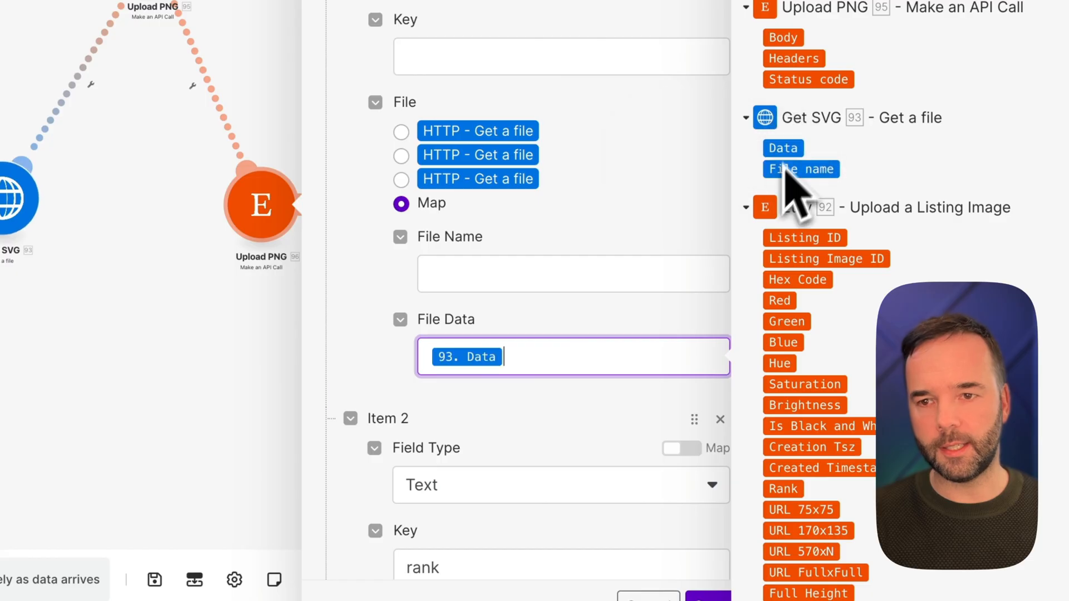
{"action": "left_click", "coordinate": [546, 284]}
{"action": "left_click", "coordinate": [802, 168]}
Replace the PNG prefix in the value of the cloned module's third text field, name
{"action": "scroll", "coordinate": [480, 429], "scroll_direction": "down", "scroll_amount": 3}
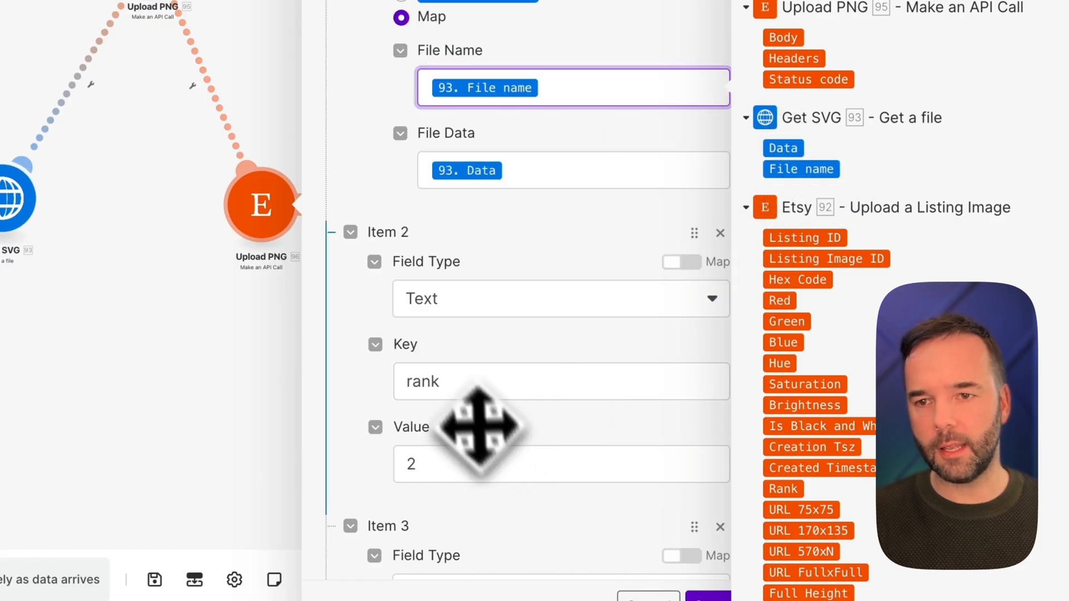
{"action": "scroll", "coordinate": [460, 382], "scroll_direction": "down", "scroll_amount": 5}
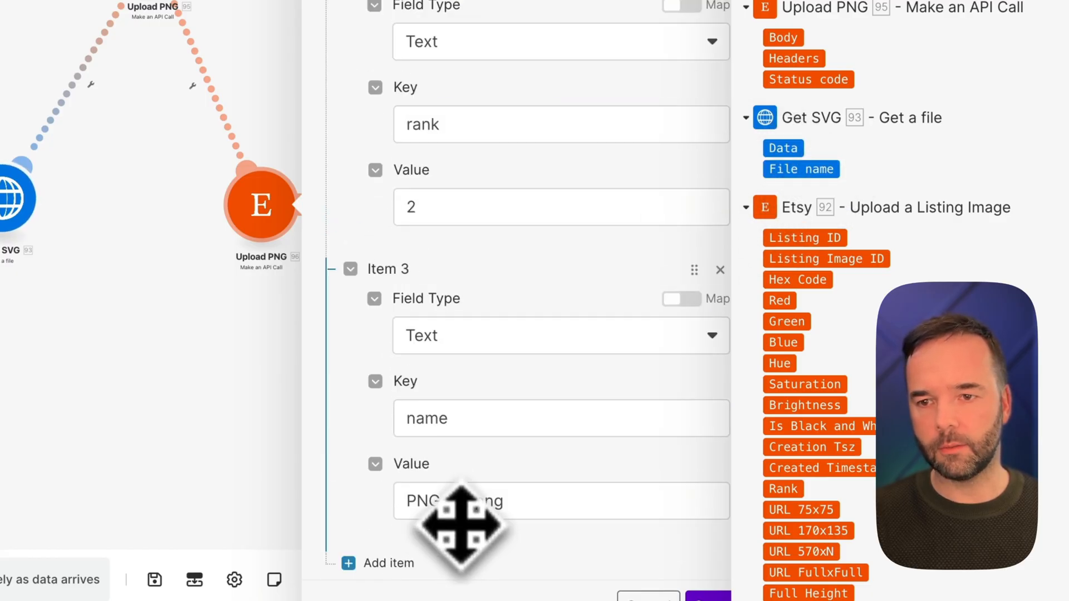
{"action": "left_click_drag", "start_coordinate": [441, 501], "coordinate": [411, 501]}
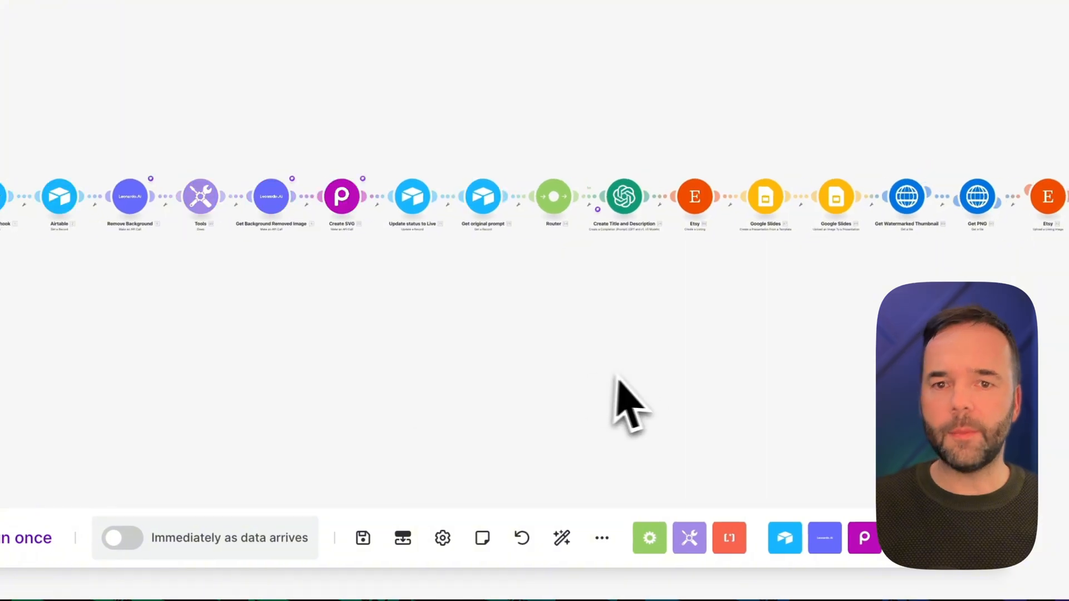
{"action": "scroll", "coordinate": [542, 361], "scroll_direction": "up", "scroll_amount": 5}
{"action": "left_click_drag", "start_coordinate": [592, 315], "coordinate": [375, 301]}
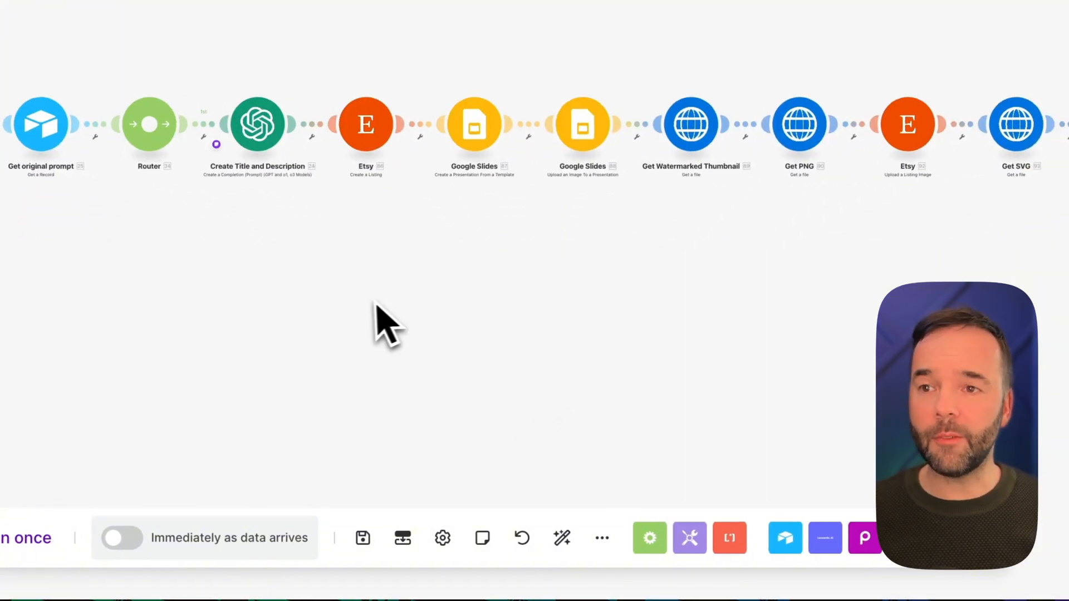
{"action": "right_click", "coordinate": [230, 38]}
{"action": "left_click", "coordinate": [484, 118]}
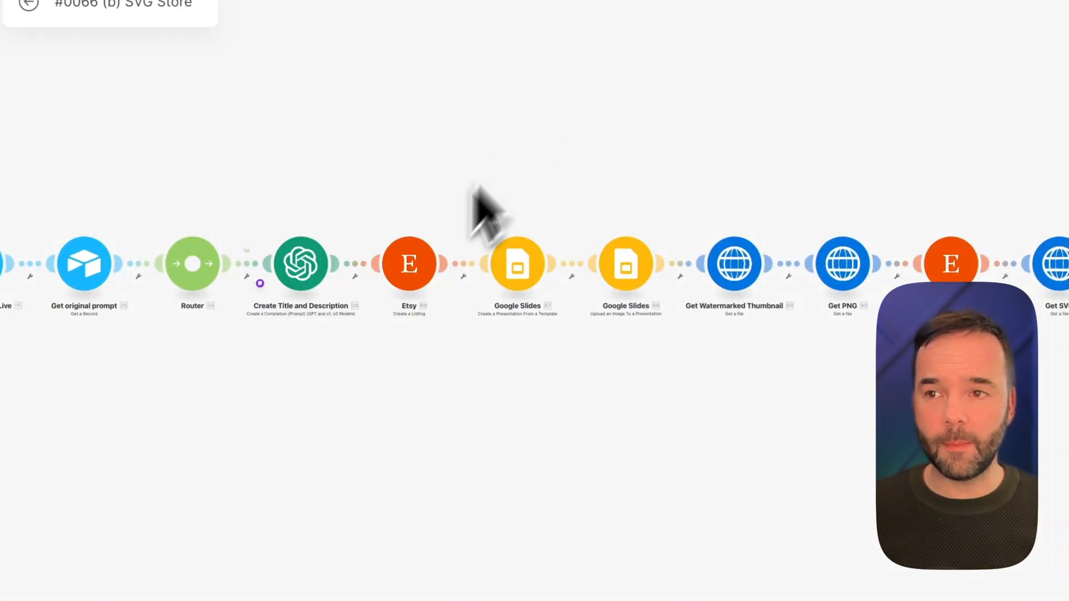
{"action": "scroll", "coordinate": [405, 284], "scroll_direction": "up", "scroll_amount": 5}
{"action": "left_click_drag", "start_coordinate": [708, 485], "coordinate": [310, 490]}
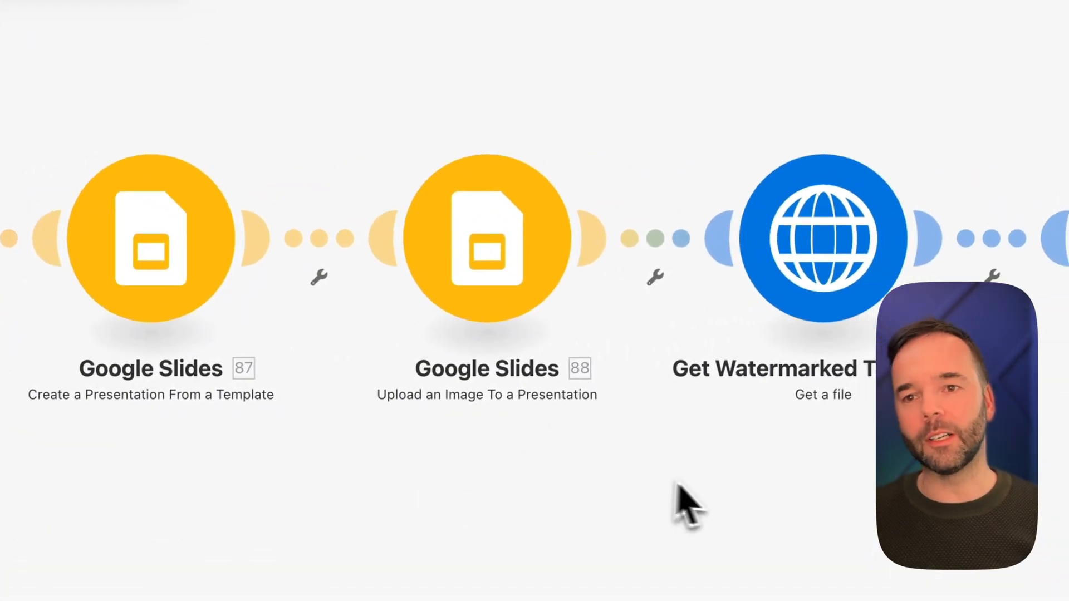
Try staggering the Get PNG, Get SVG, Upload PNG and Upload SVG modules across the canvas, and auto-align the scenario
{"action": "left_click_drag", "start_coordinate": [302, 358], "coordinate": [300, 389]}
{"action": "left_click_drag", "start_coordinate": [646, 105], "coordinate": [637, 100]}
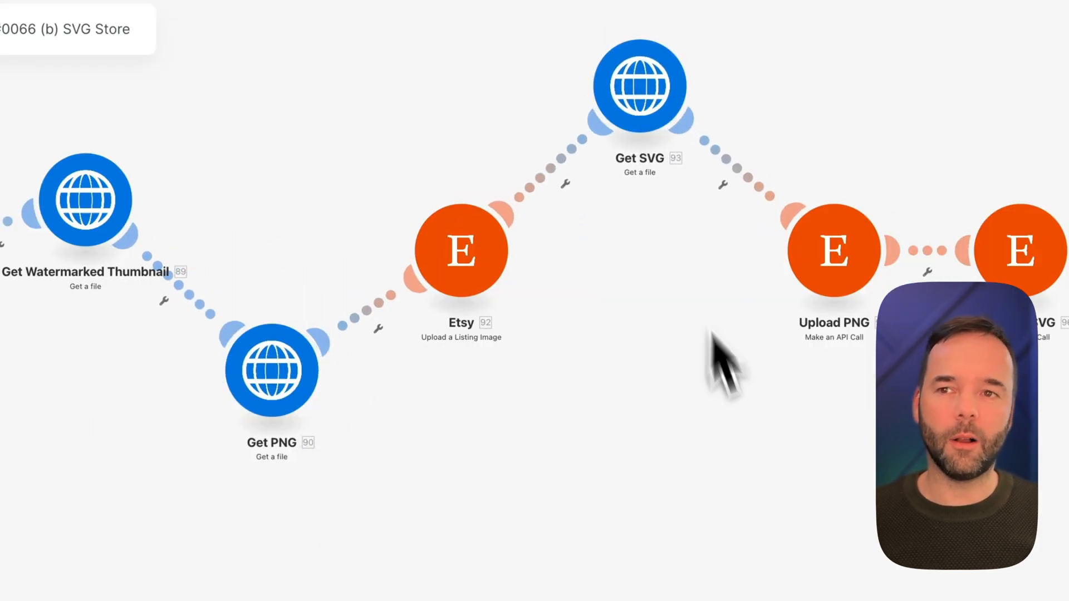
{"action": "left_click_drag", "start_coordinate": [437, 467], "coordinate": [713, 472]}
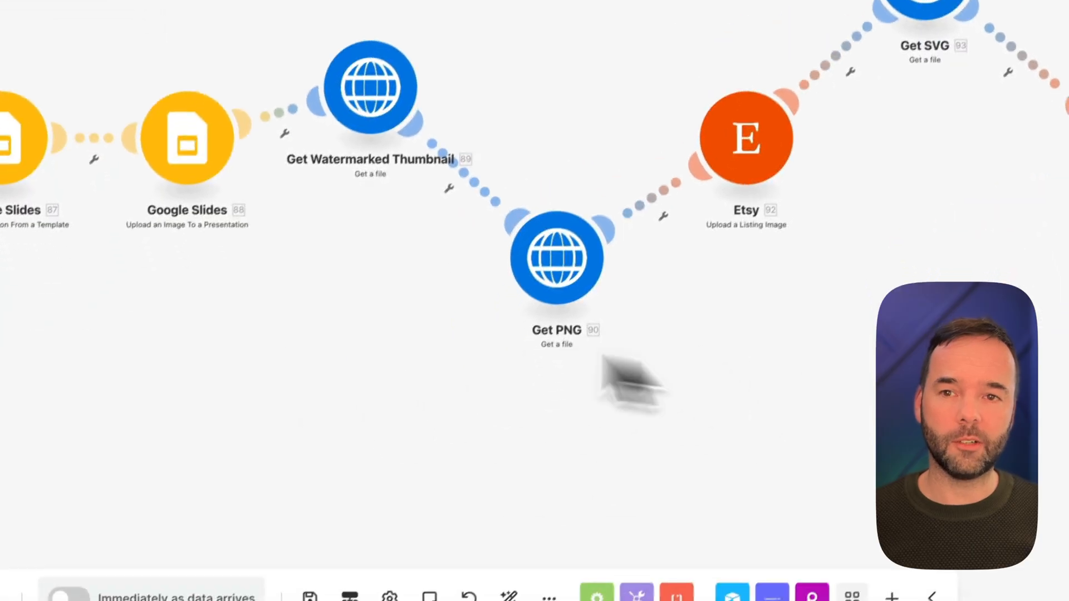
{"action": "left_click_drag", "start_coordinate": [777, 374], "coordinate": [340, 404]}
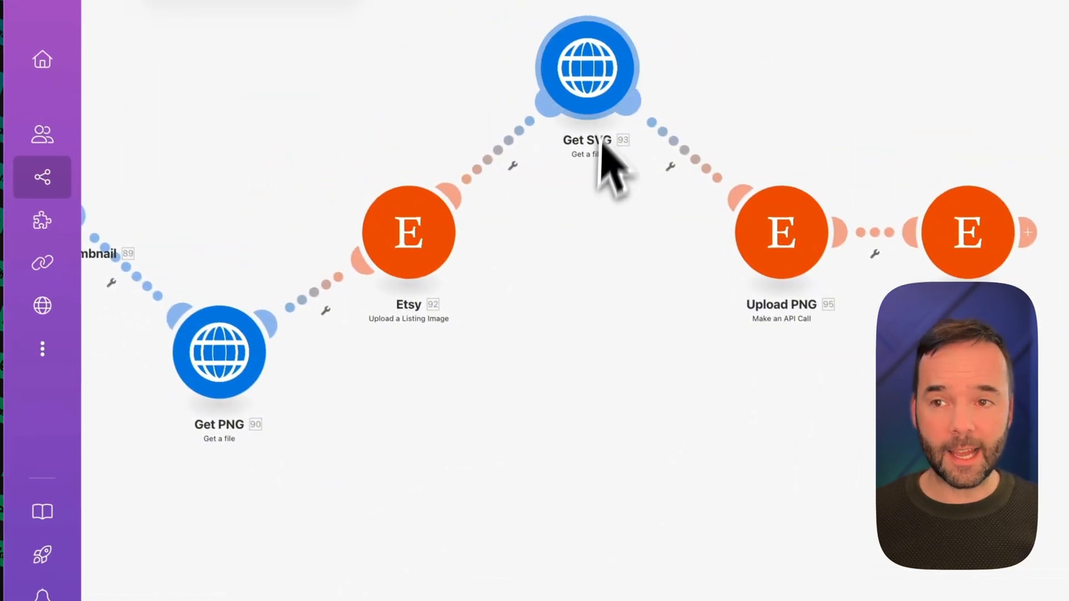
{"action": "left_click_drag", "start_coordinate": [203, 362], "coordinate": [437, 537]}
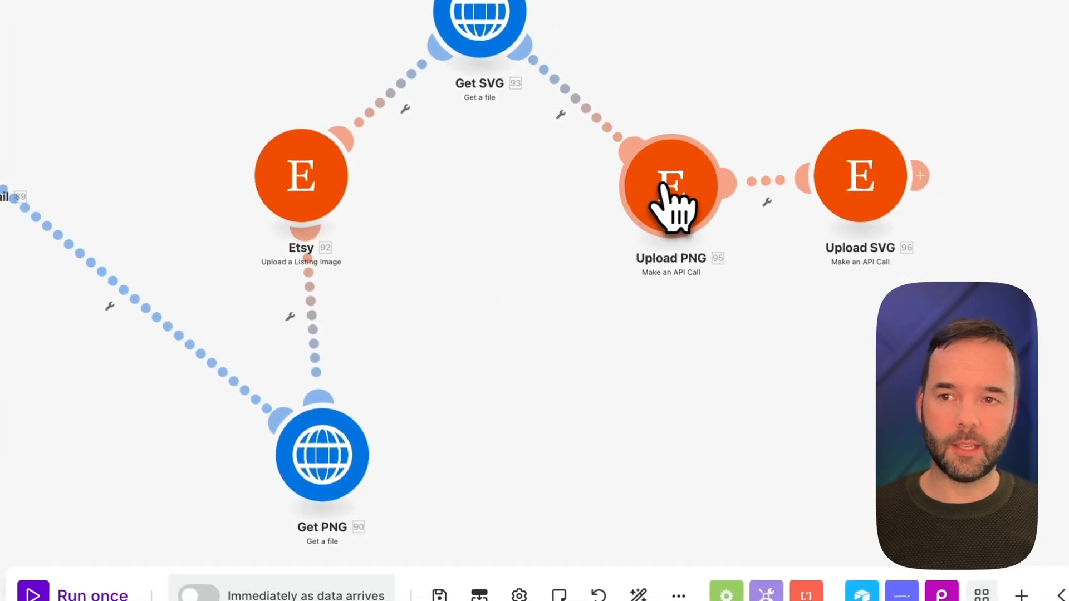
{"action": "left_click_drag", "start_coordinate": [676, 179], "coordinate": [454, 424]}
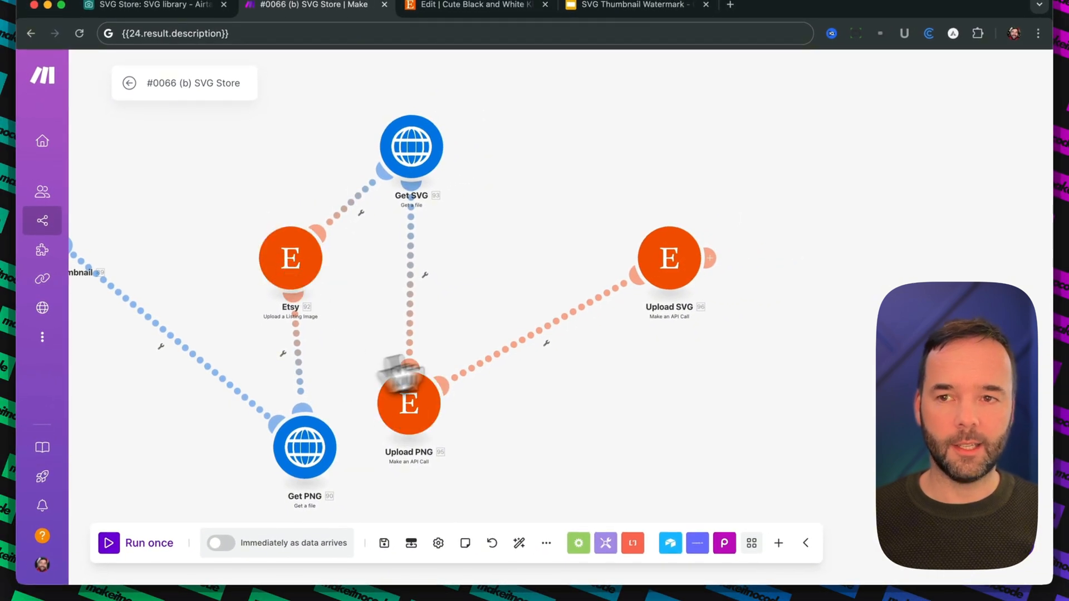
{"action": "left_click_drag", "start_coordinate": [666, 259], "coordinate": [515, 161]}
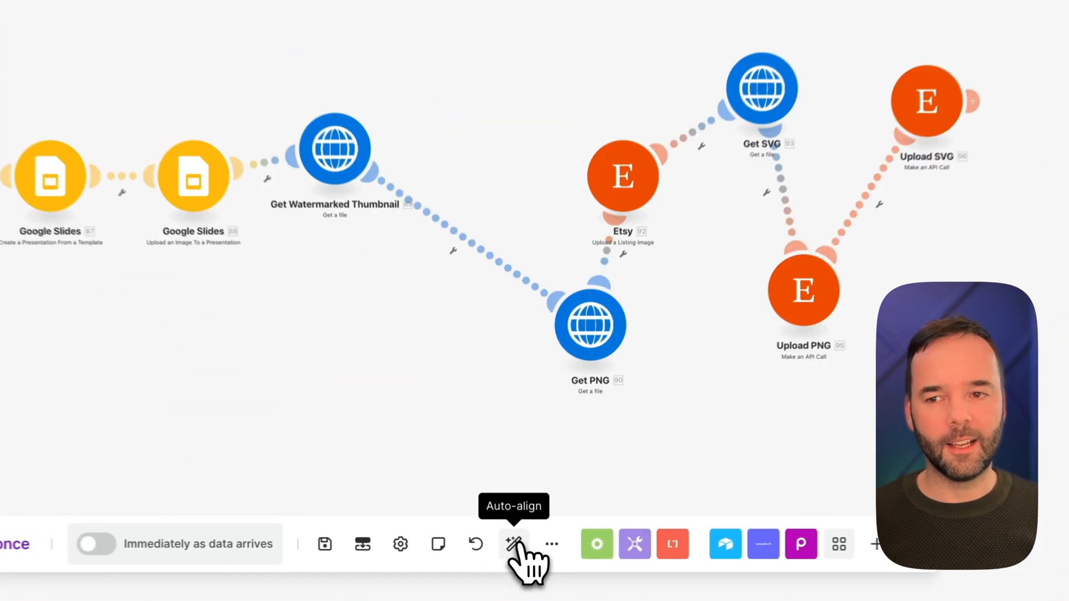
{"action": "left_click", "coordinate": [519, 544]}
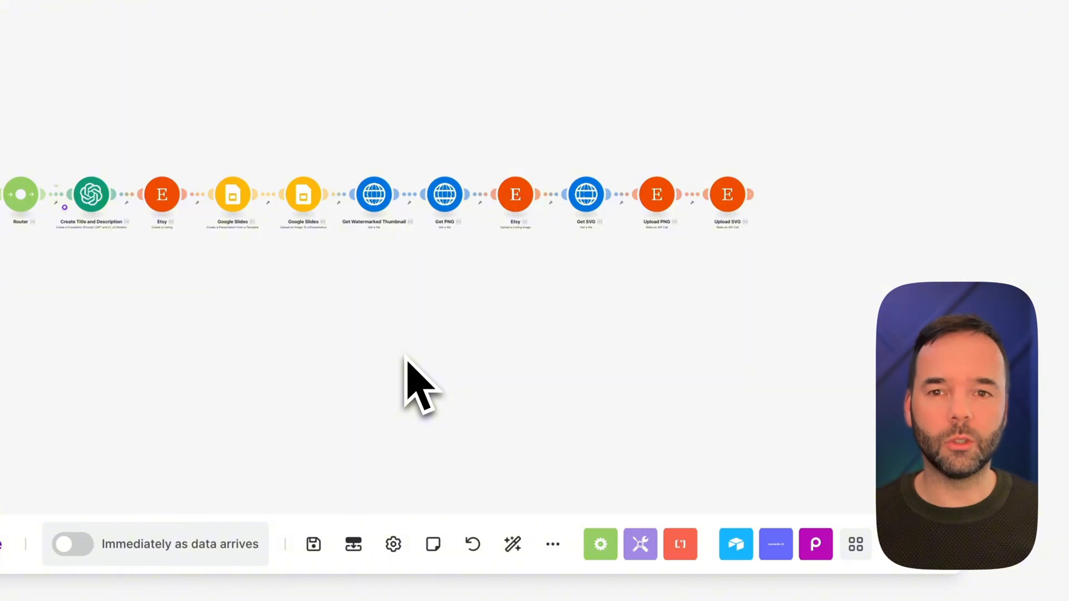
Review the aligned scenario modules and the kitten records in the SVG library table in Airtable
{"action": "scroll", "coordinate": [440, 377], "scroll_direction": "up", "scroll_amount": 5}
{"action": "left_click_drag", "start_coordinate": [610, 196], "coordinate": [668, 373]}
{"action": "scroll", "coordinate": [472, 274], "scroll_direction": "up", "scroll_amount": 3}
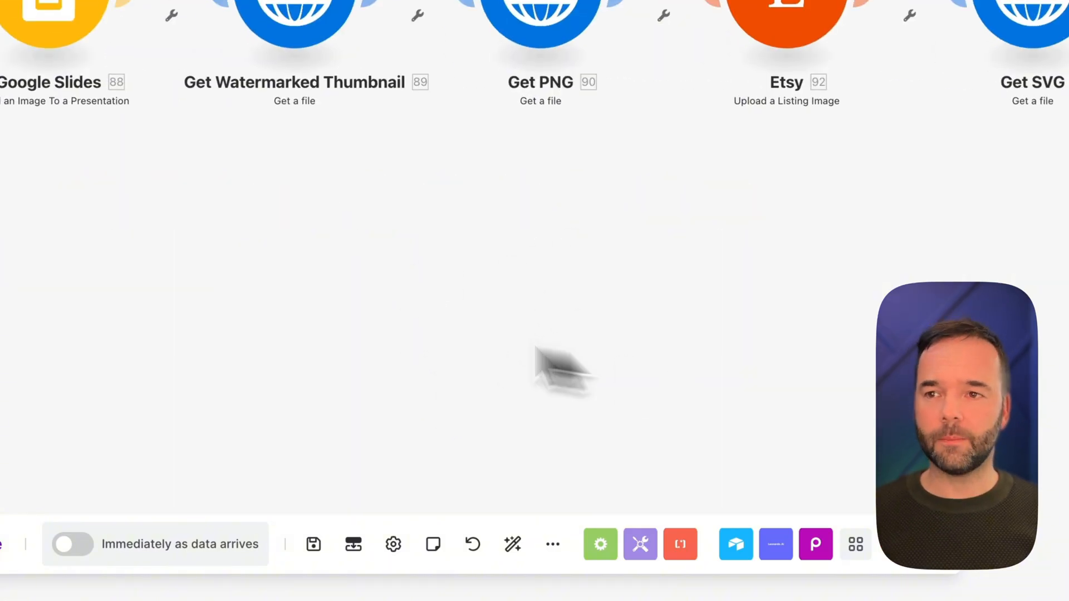
{"action": "left_click_drag", "start_coordinate": [440, 339], "coordinate": [774, 378]}
{"action": "left_click_drag", "start_coordinate": [412, 329], "coordinate": [518, 334]}
{"action": "scroll", "coordinate": [518, 334], "scroll_direction": "down", "scroll_amount": 5}
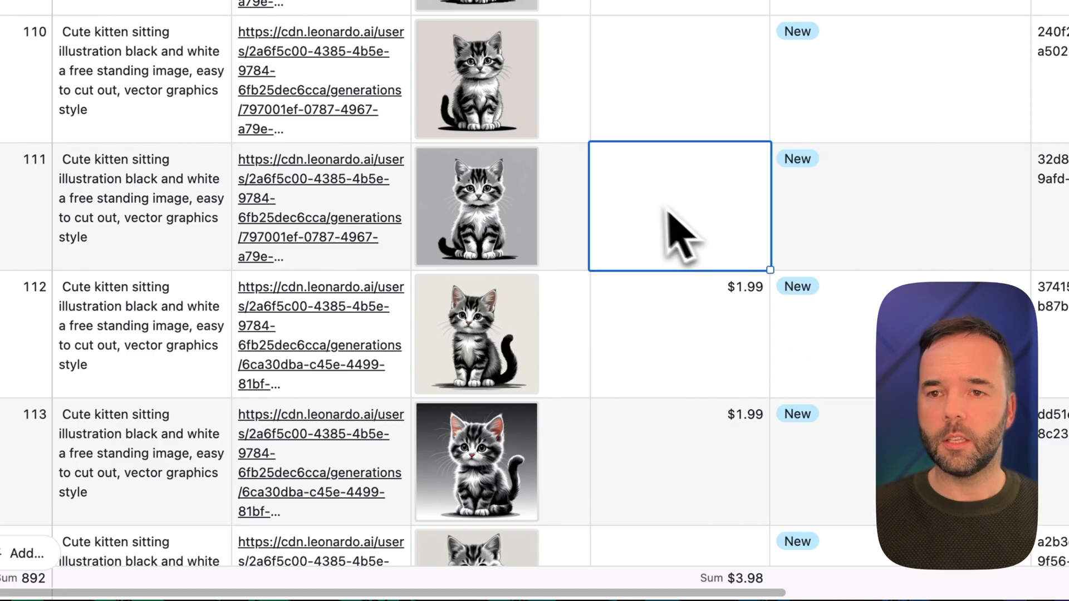
{"action": "scroll", "coordinate": [669, 212], "scroll_direction": "up", "scroll_amount": 4}
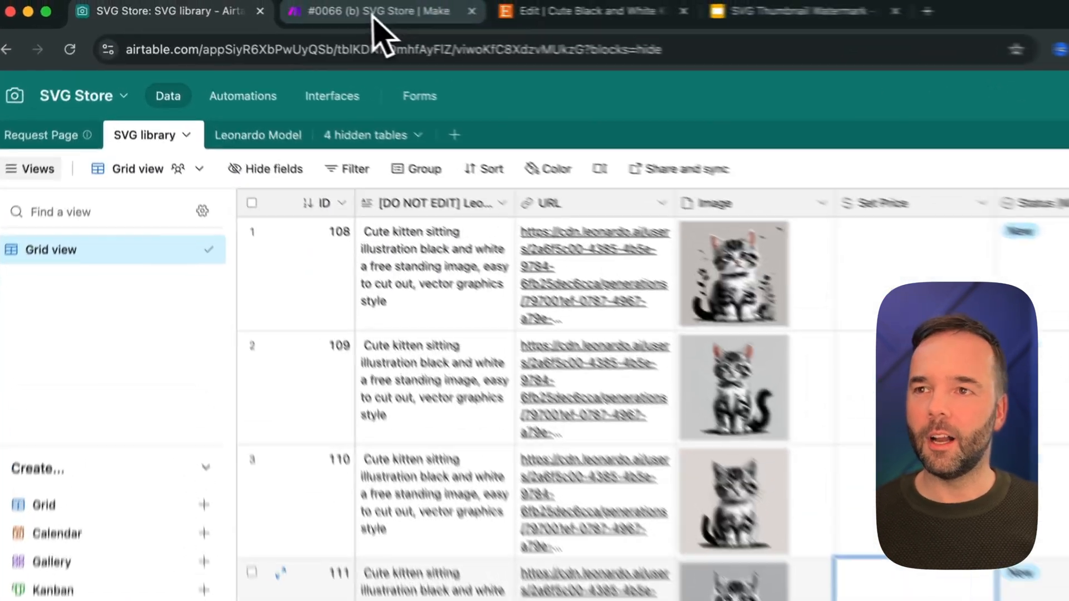
Switch back to the Make scenario and turn on its schedule with Run scenario set to Immediately
{"action": "left_click", "coordinate": [312, 4]}
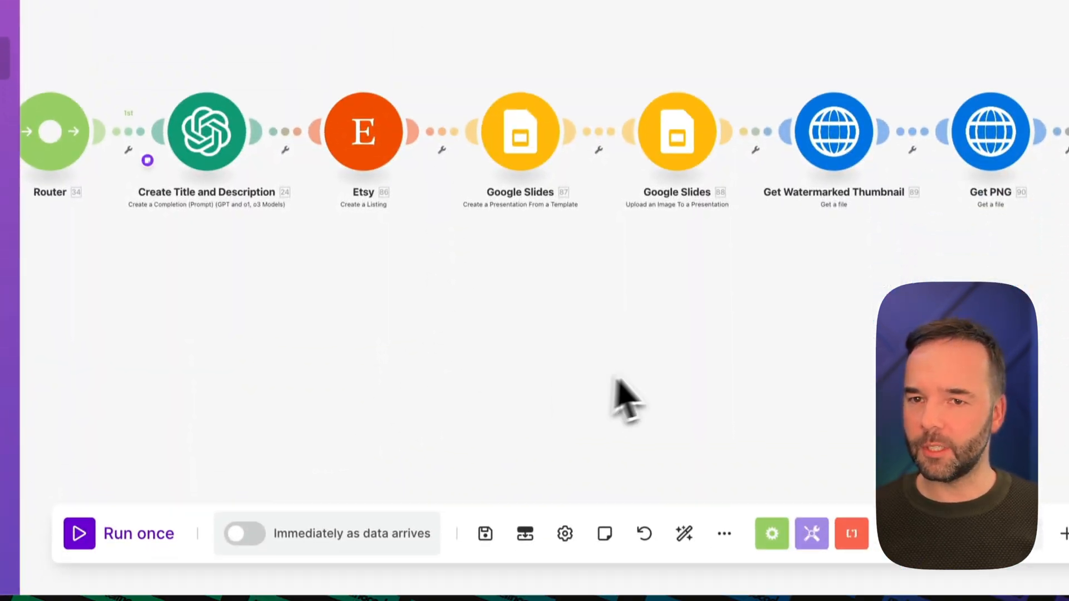
{"action": "scroll", "coordinate": [654, 364], "scroll_direction": "down", "scroll_amount": 5}
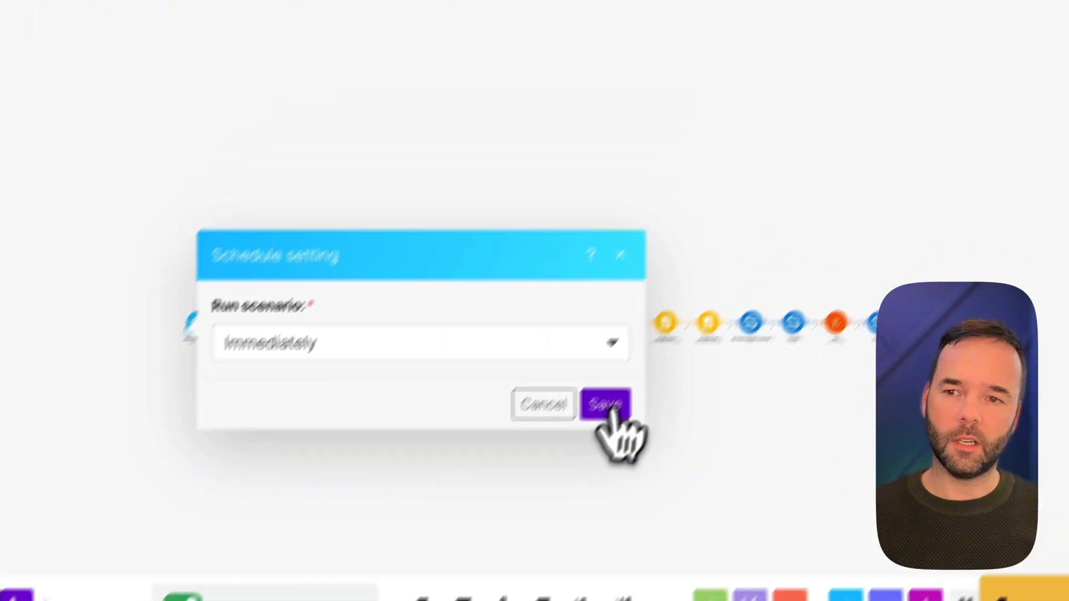
{"action": "left_click", "coordinate": [683, 318]}
Switch to the SVG library table in Airtable and set the status of record 110 to Approved
{"action": "left_click", "coordinate": [167, 8]}
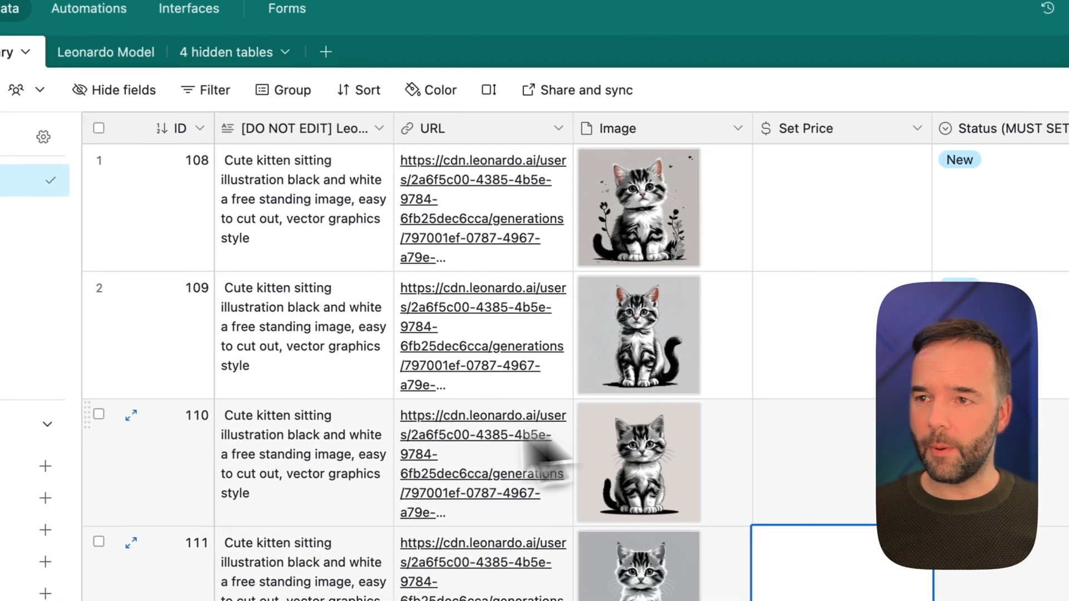
{"action": "scroll", "coordinate": [367, 426], "scroll_direction": "down", "scroll_amount": 6}
{"action": "scroll", "coordinate": [374, 411], "scroll_direction": "up", "scroll_amount": 4}
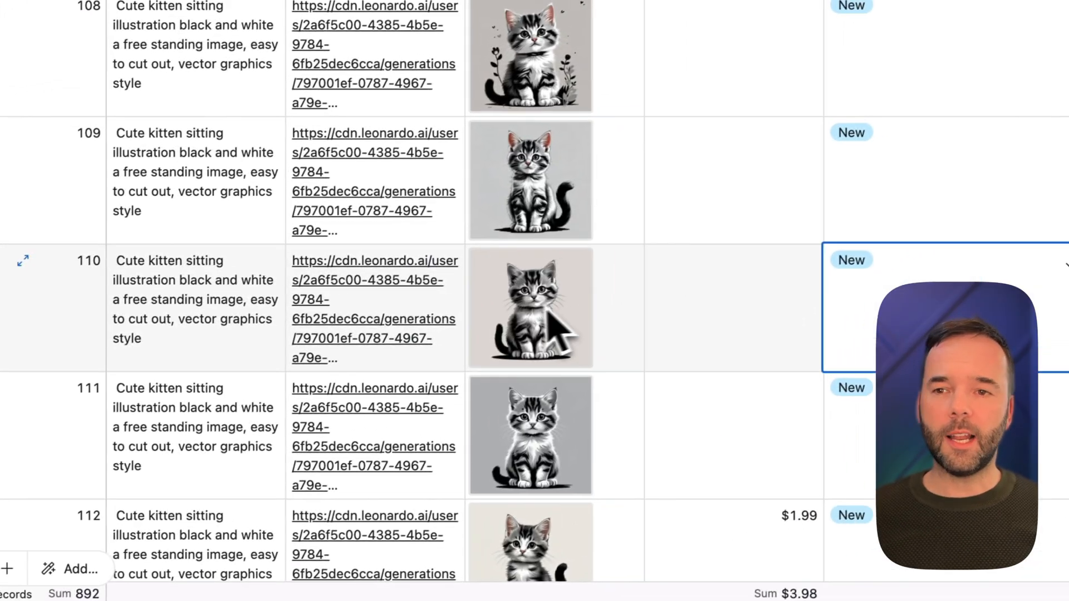
{"action": "left_click", "coordinate": [644, 323]}
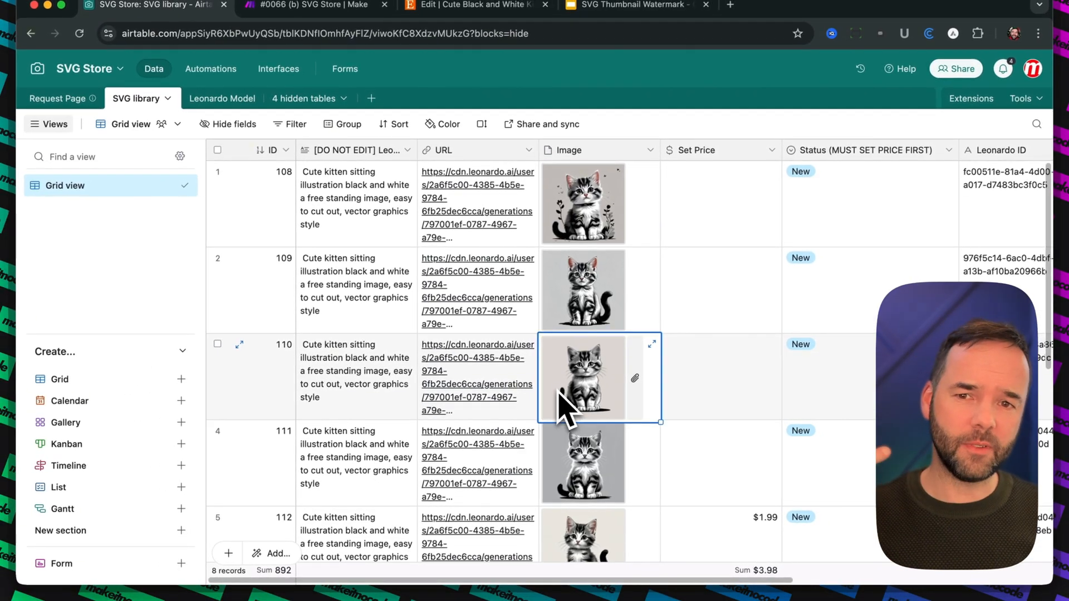
{"action": "scroll", "coordinate": [557, 404], "scroll_direction": "right", "scroll_amount": 5}
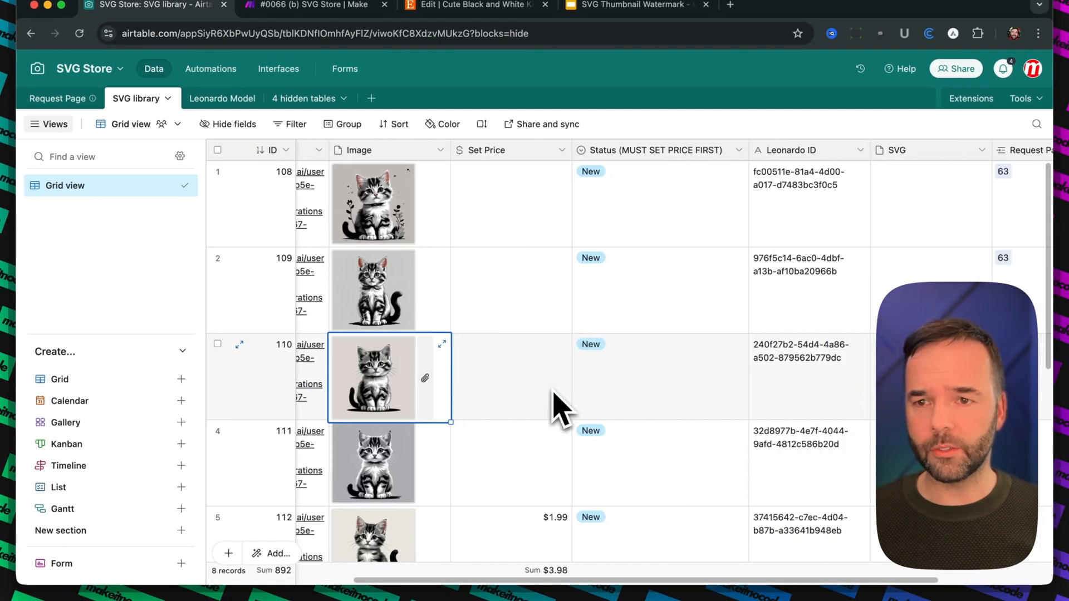
{"action": "left_click", "coordinate": [630, 357]}
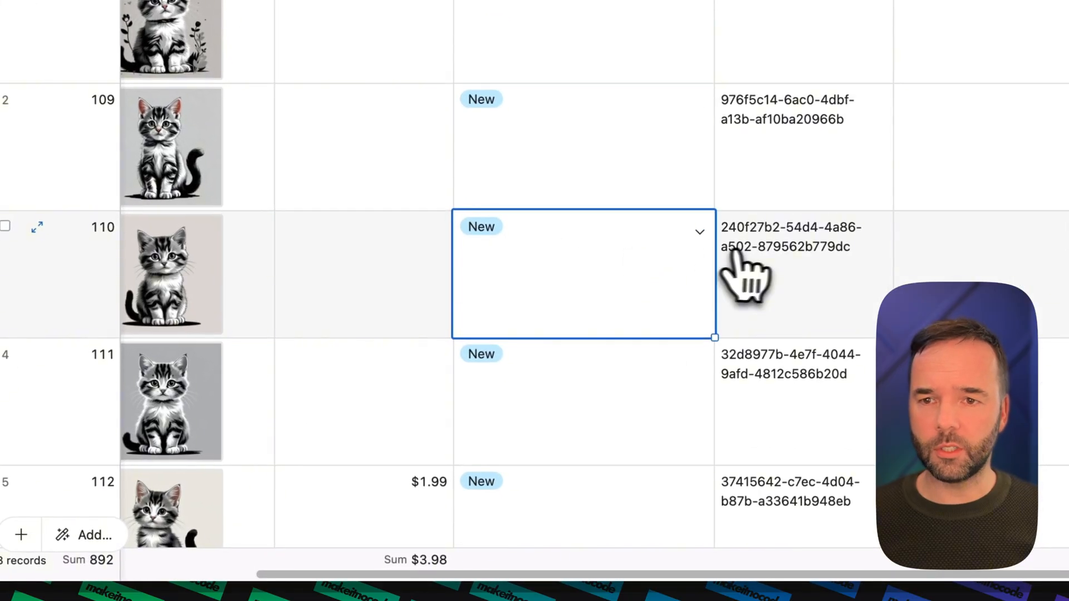
{"action": "left_click", "coordinate": [694, 233]}
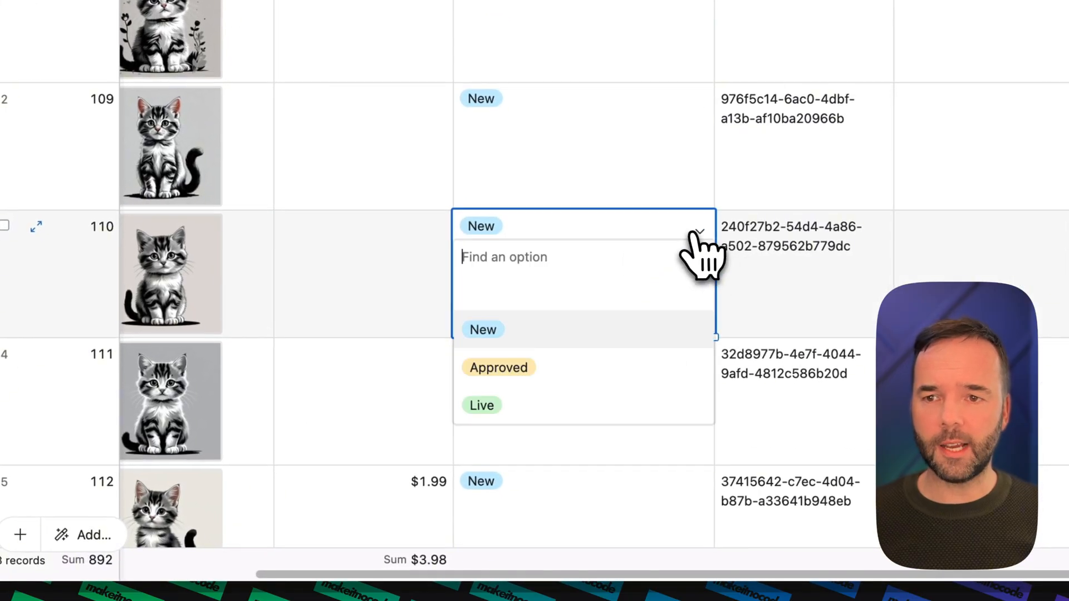
{"action": "left_click", "coordinate": [537, 369]}
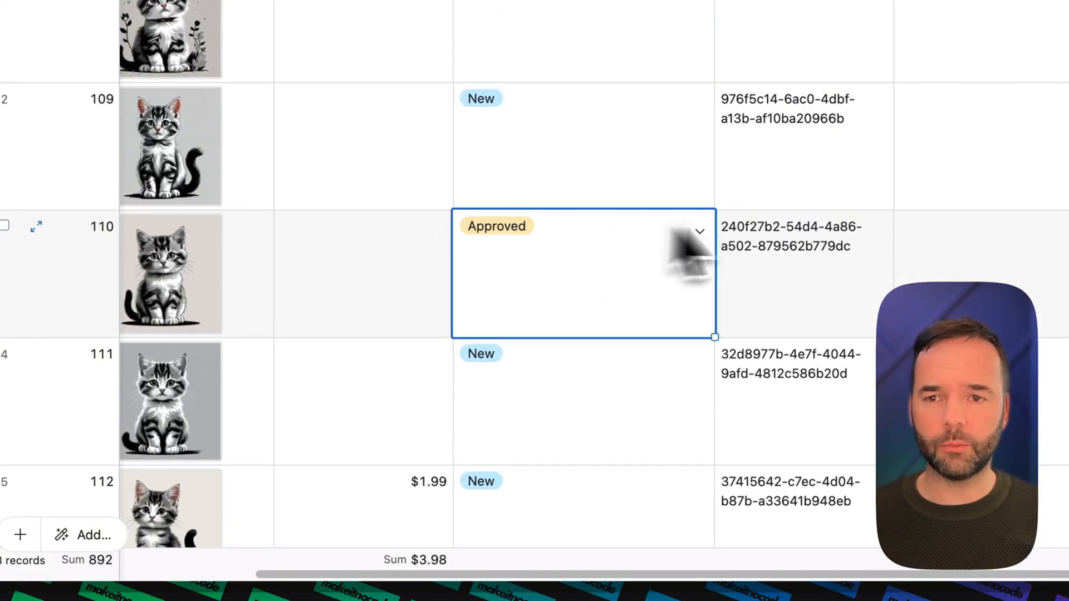
Check the running scenario in Make, and check record 110's status, SVG attachment and image in Airtable
{"action": "left_click_drag", "start_coordinate": [508, 576], "coordinate": [623, 579]}
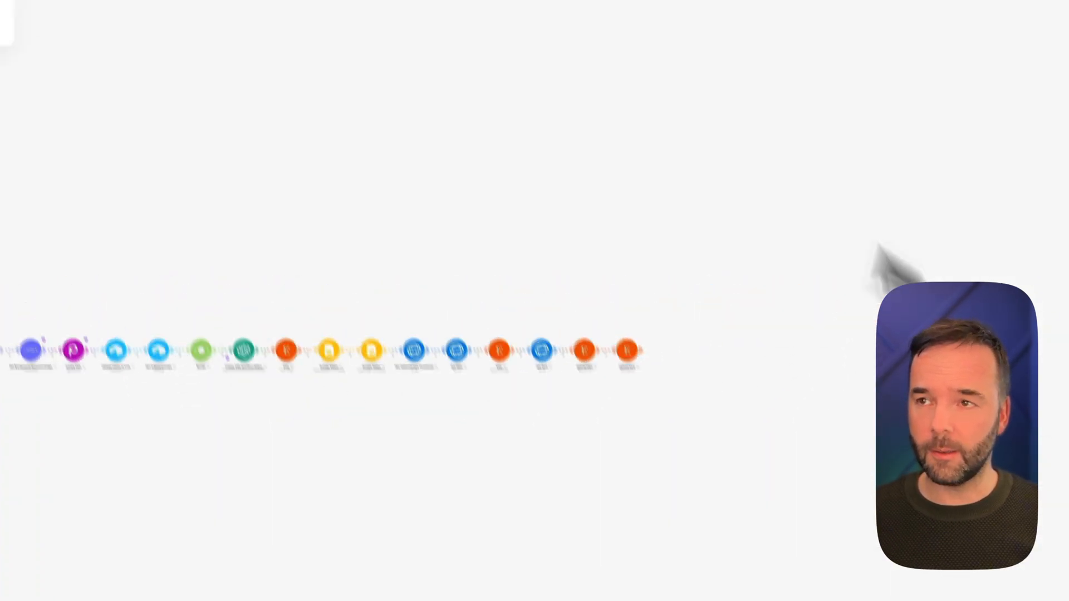
{"action": "left_click", "coordinate": [192, 25]}
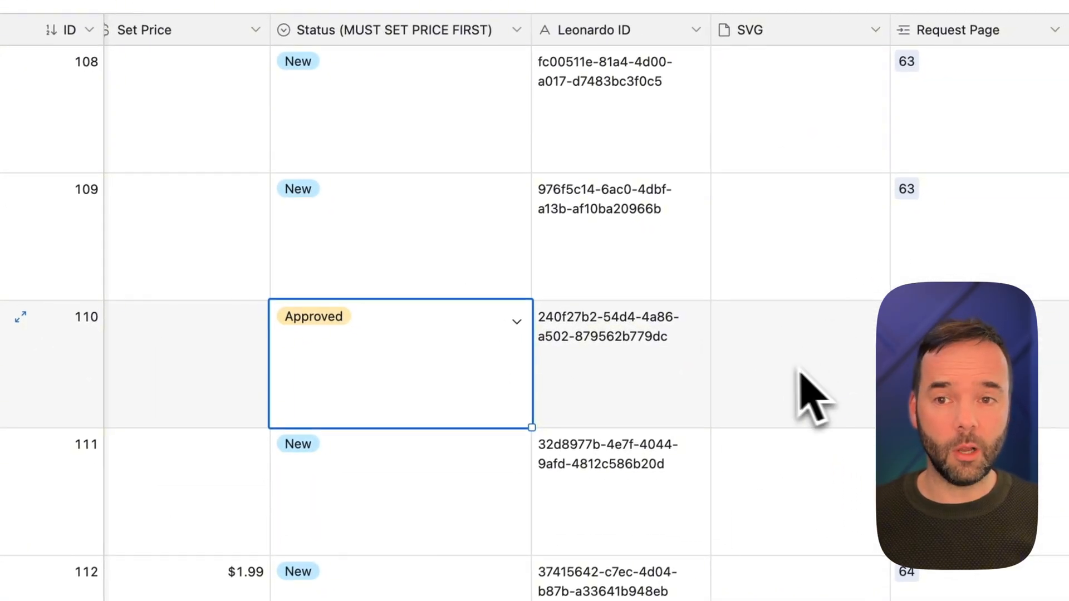
{"action": "left_click", "coordinate": [774, 363]}
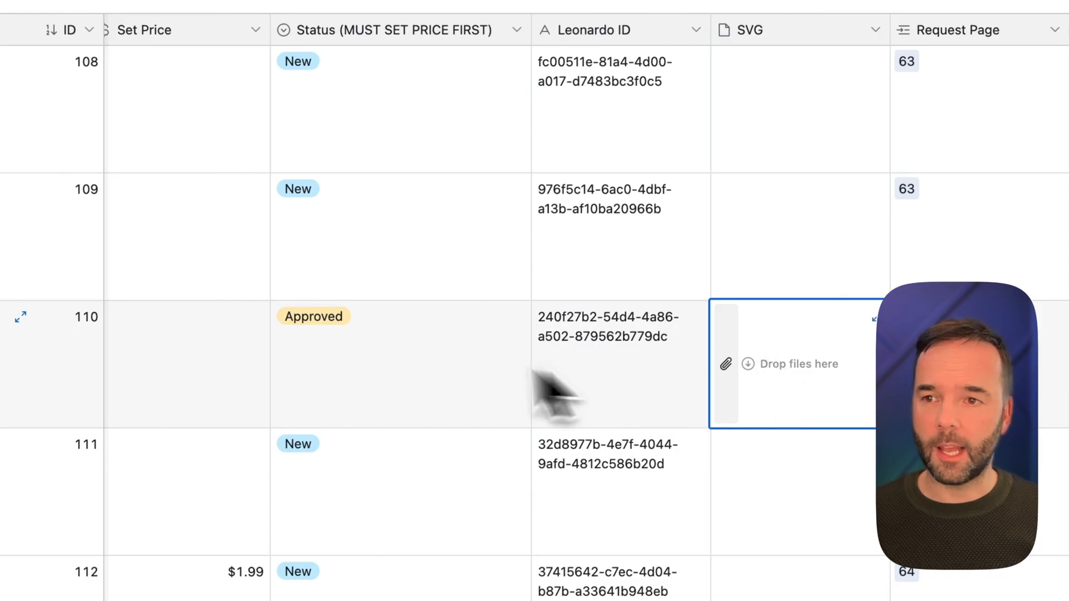
{"action": "left_click", "coordinate": [304, 320]}
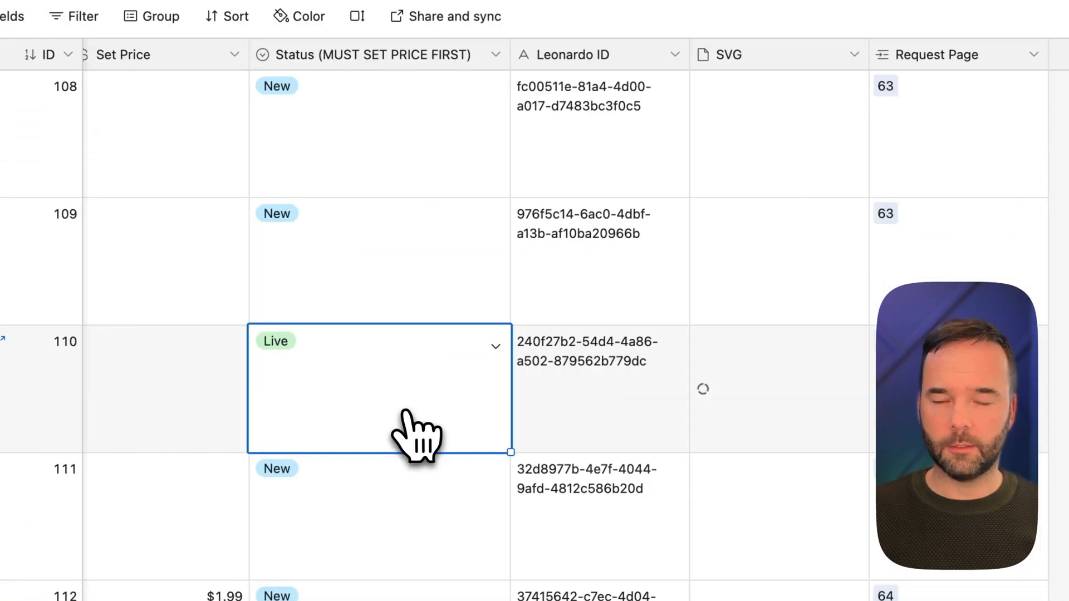
{"action": "left_click", "coordinate": [804, 414]}
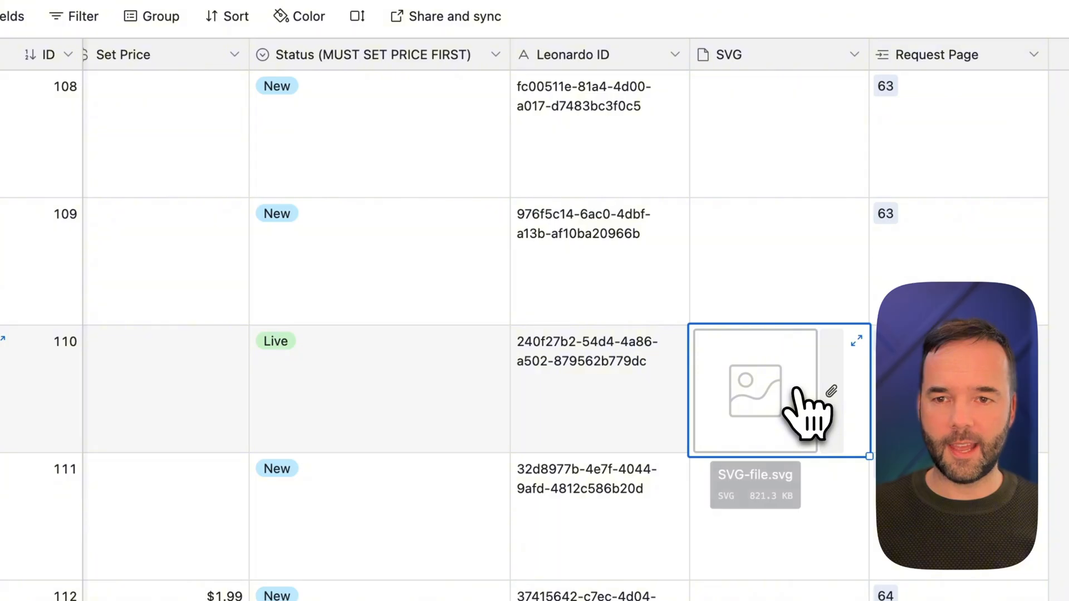
{"action": "scroll", "coordinate": [729, 523], "scroll_direction": "left", "scroll_amount": 10}
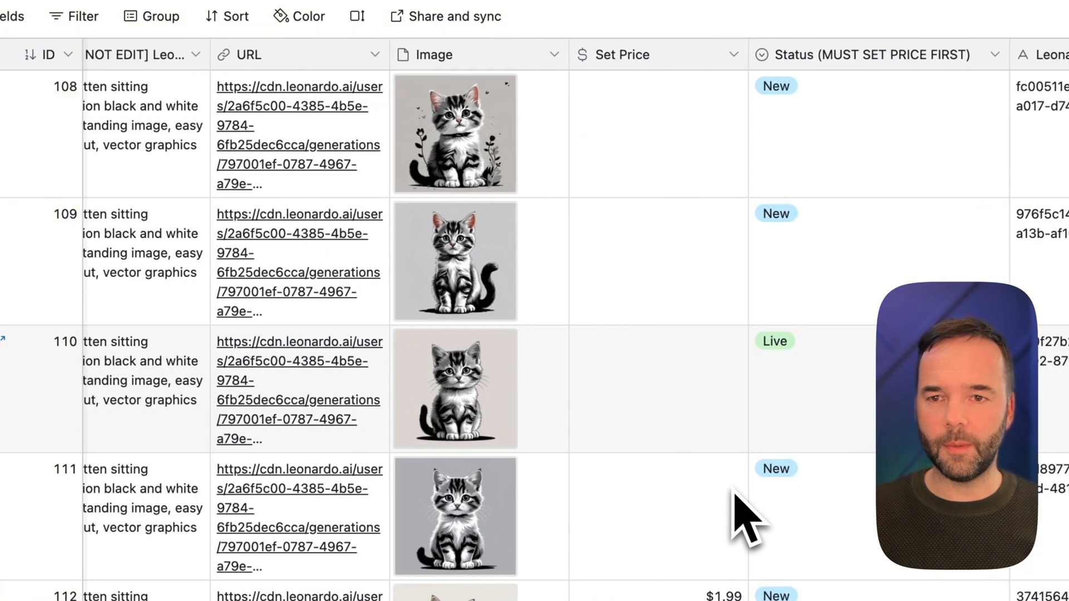
{"action": "scroll", "coordinate": [735, 501], "scroll_direction": "right", "scroll_amount": 5}
{"action": "left_click", "coordinate": [677, 379]}
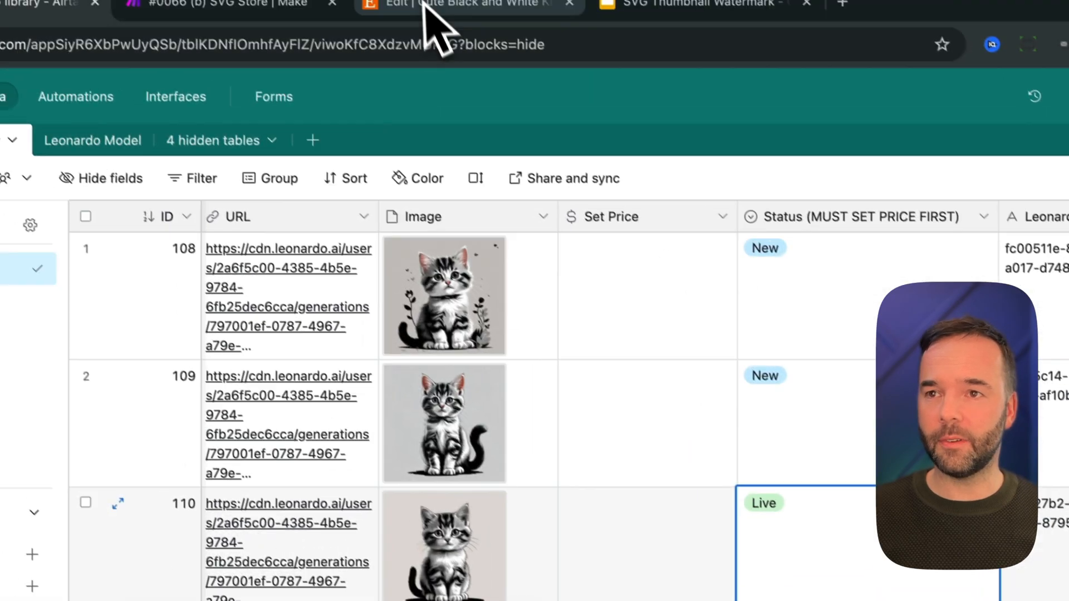
Switch to Etsy, open the Cute Black and White Kitten draft from the draft listings, and review its title and digital files
{"action": "left_click", "coordinate": [440, 12]}
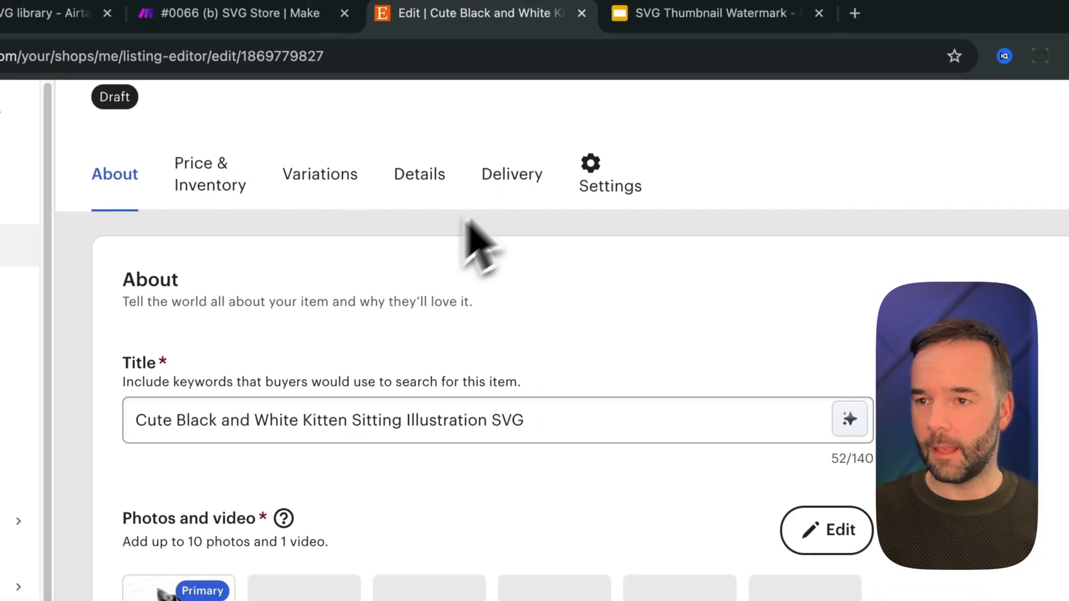
{"action": "left_click", "coordinate": [86, 197]}
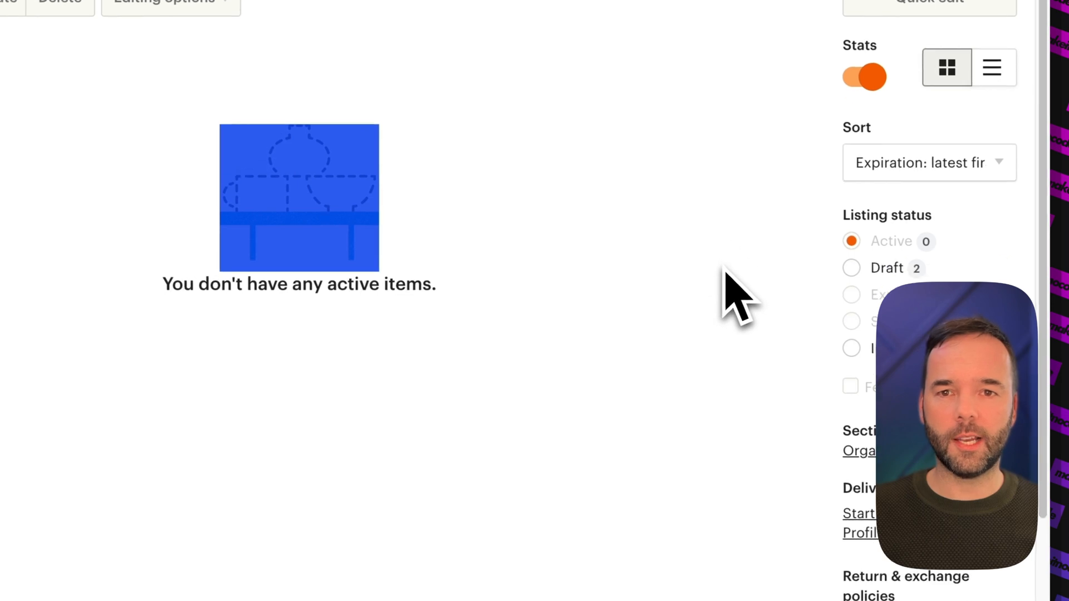
{"action": "left_click", "coordinate": [860, 269]}
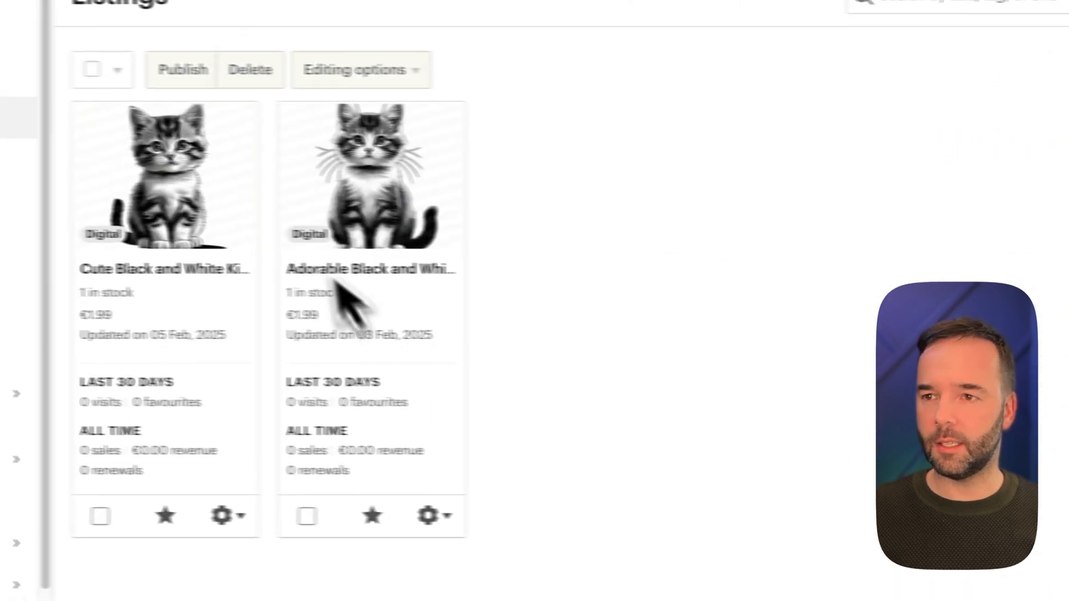
{"action": "left_click", "coordinate": [248, 212]}
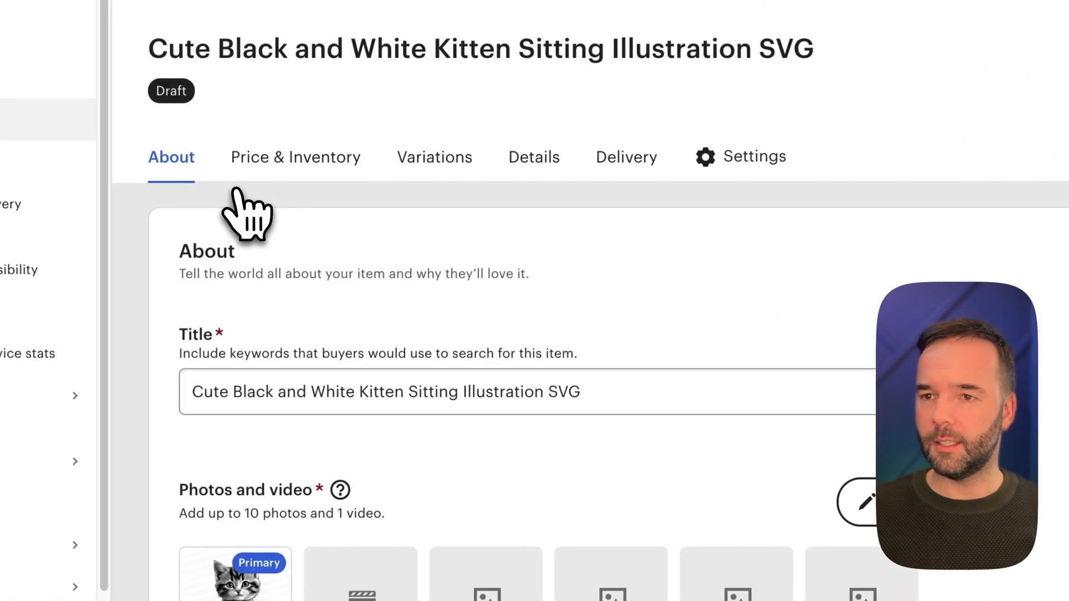
{"action": "scroll", "coordinate": [287, 301], "scroll_direction": "down", "scroll_amount": 10}
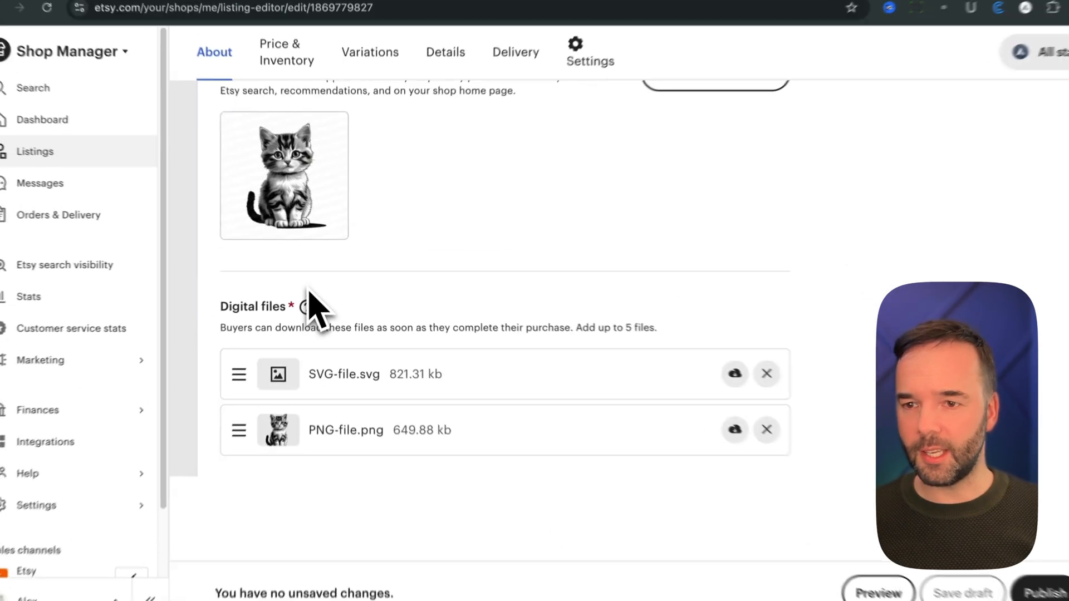
{"action": "scroll", "coordinate": [316, 304], "scroll_direction": "down", "scroll_amount": 2}
{"action": "scroll", "coordinate": [329, 323], "scroll_direction": "up", "scroll_amount": 15}
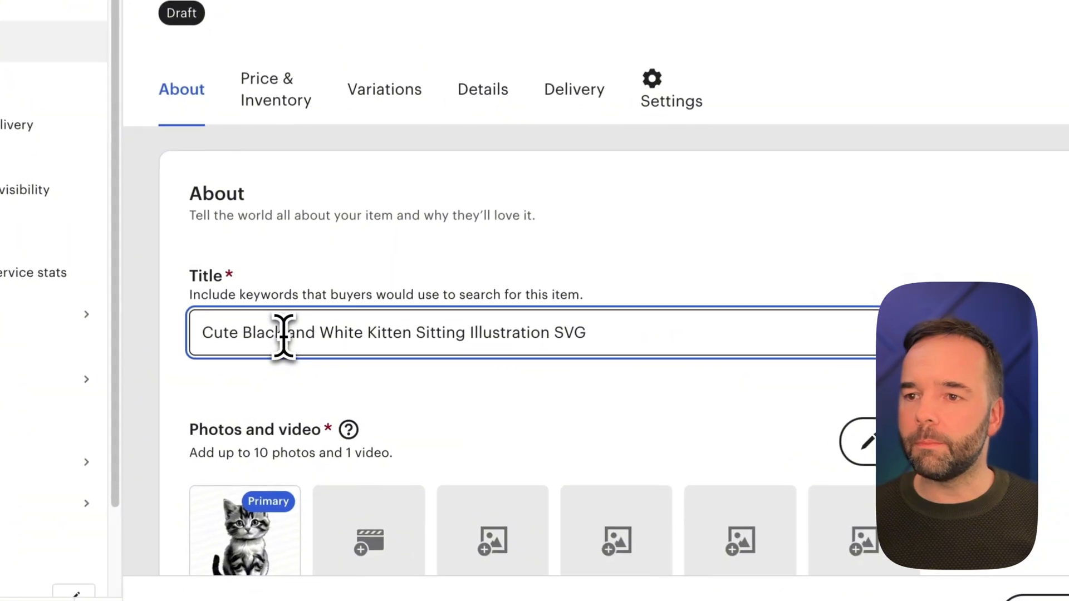
{"action": "left_click", "coordinate": [299, 363]}
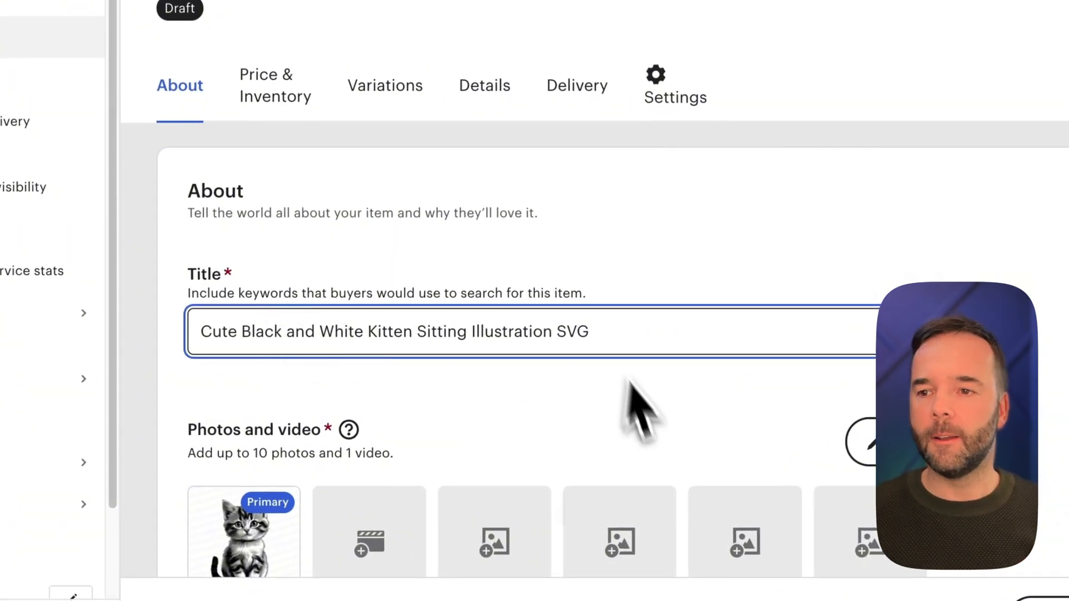
Enlarge the listing's primary photo in its own browser tab to inspect the watermark, and close that tab and the photo view
{"action": "scroll", "coordinate": [631, 383], "scroll_direction": "down", "scroll_amount": 6}
{"action": "left_click", "coordinate": [258, 162]}
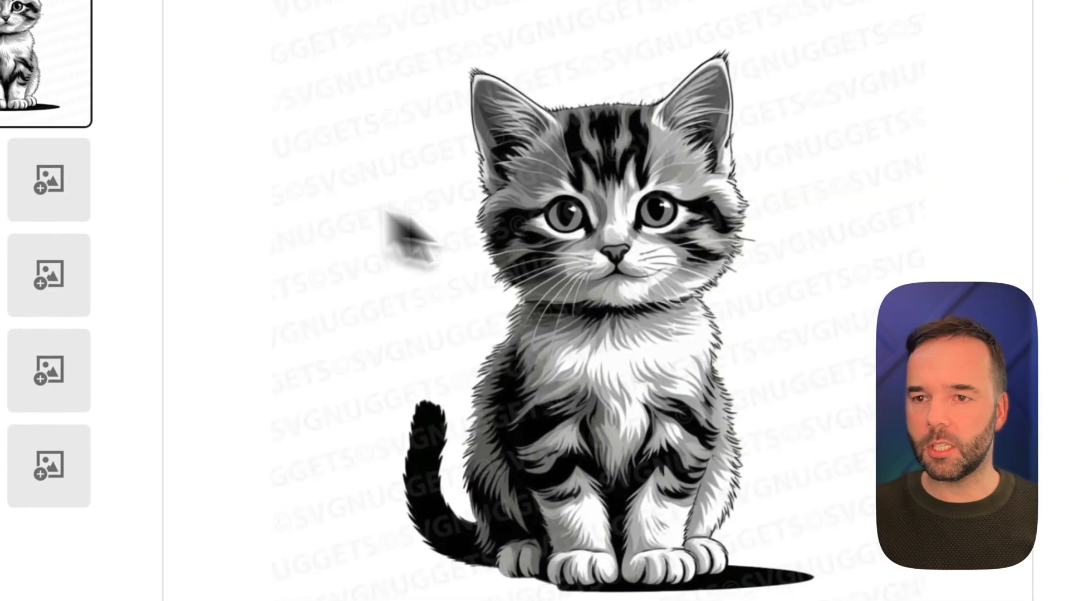
{"action": "left_click_drag", "start_coordinate": [616, 243], "coordinate": [846, 16]}
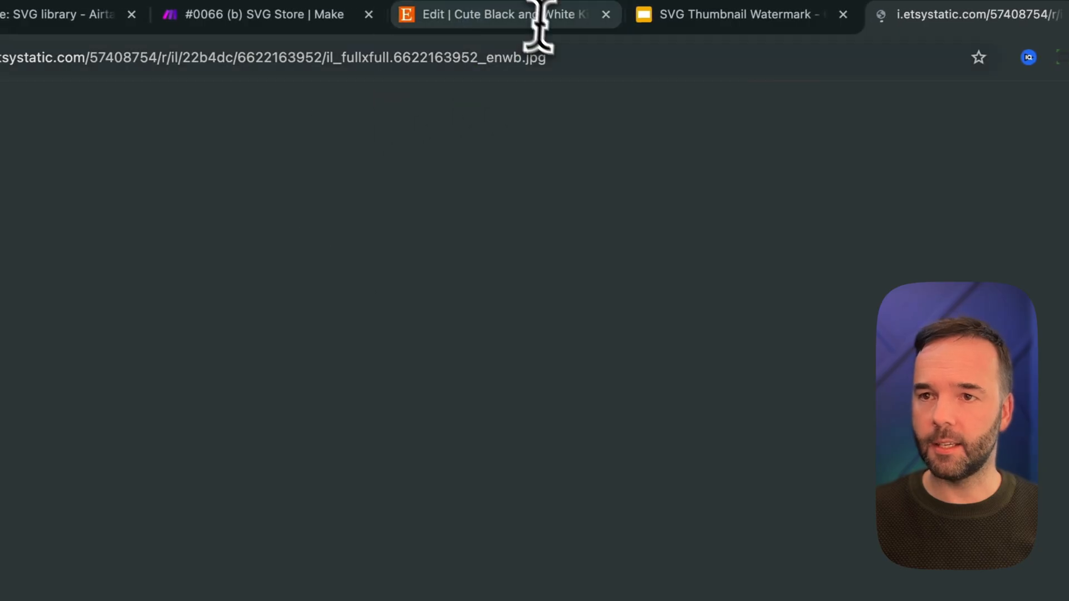
{"action": "left_click", "coordinate": [211, 57]}
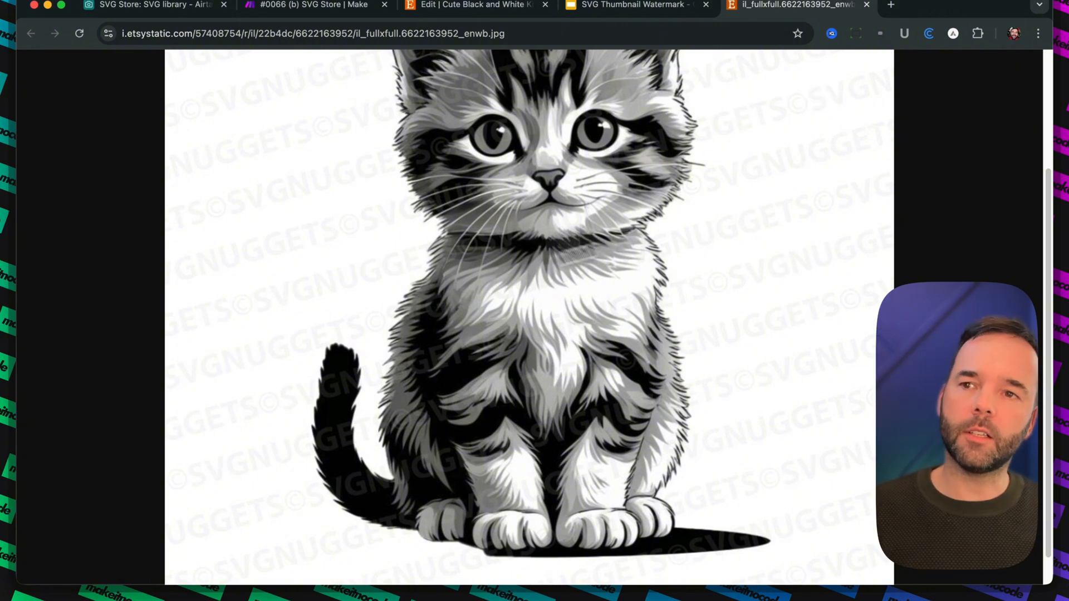
{"action": "left_click", "coordinate": [483, 248]}
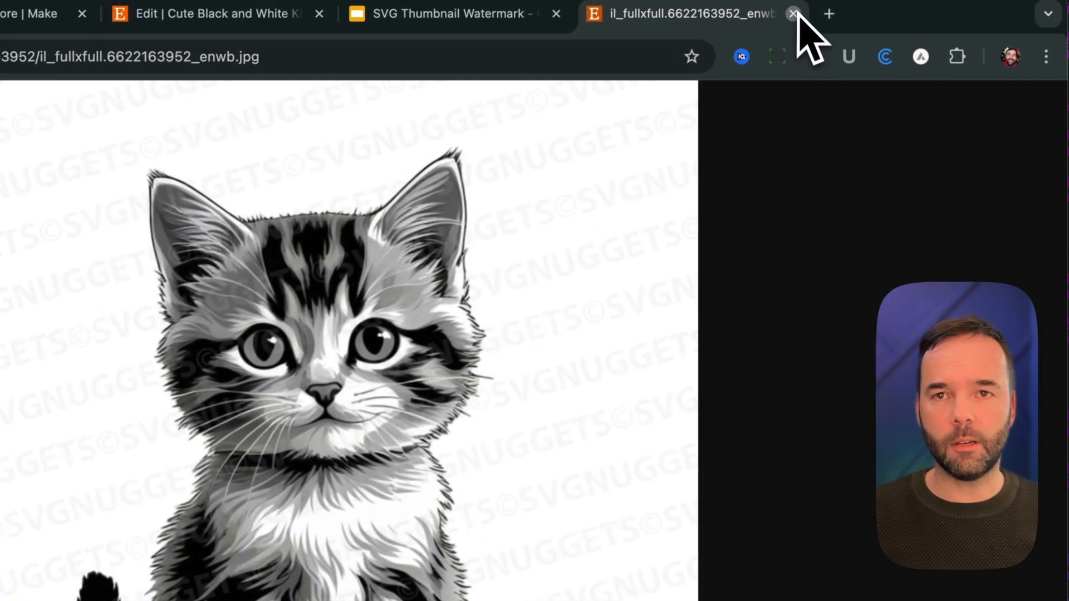
{"action": "left_click", "coordinate": [867, 4]}
{"action": "left_click", "coordinate": [994, 584]}
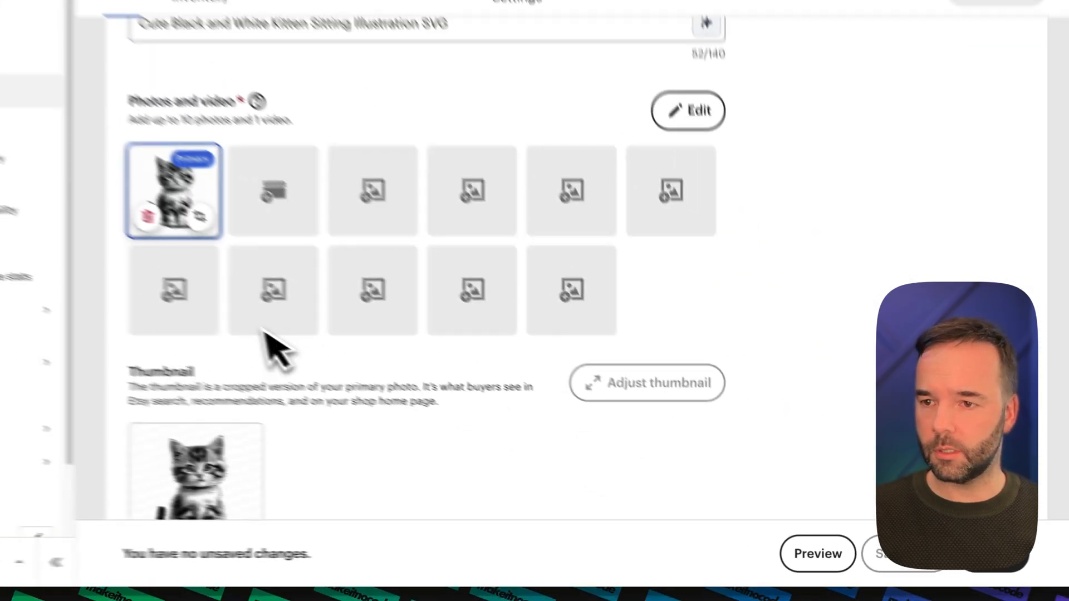
Download the listing's SVG-file.svg and PNG-file.png to the desktop, and preview PNG-file.png
{"action": "scroll", "coordinate": [282, 362], "scroll_direction": "down", "scroll_amount": 5}
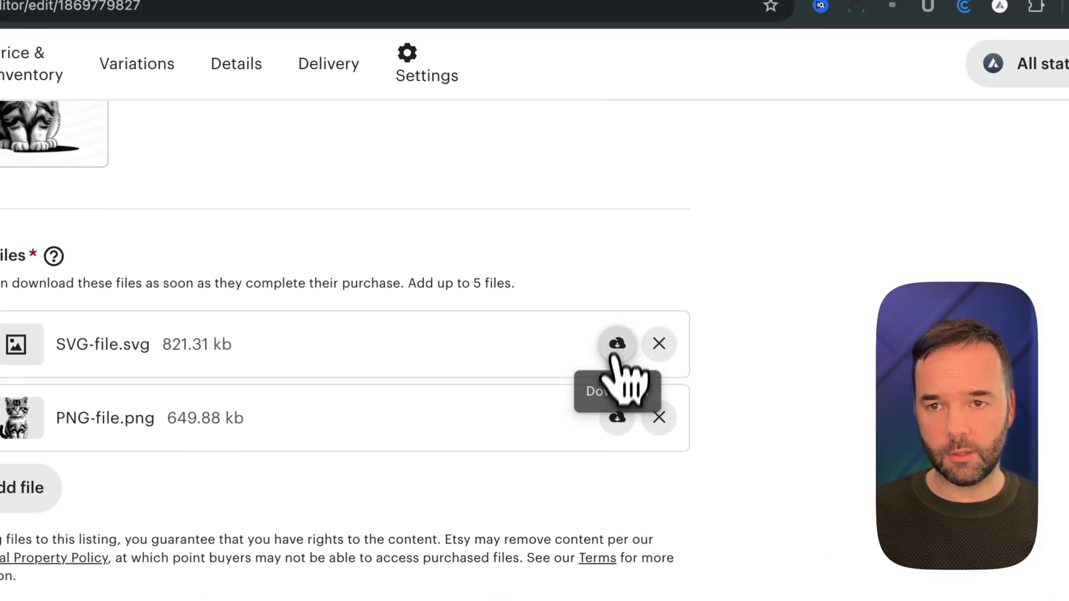
{"action": "left_click", "coordinate": [693, 263]}
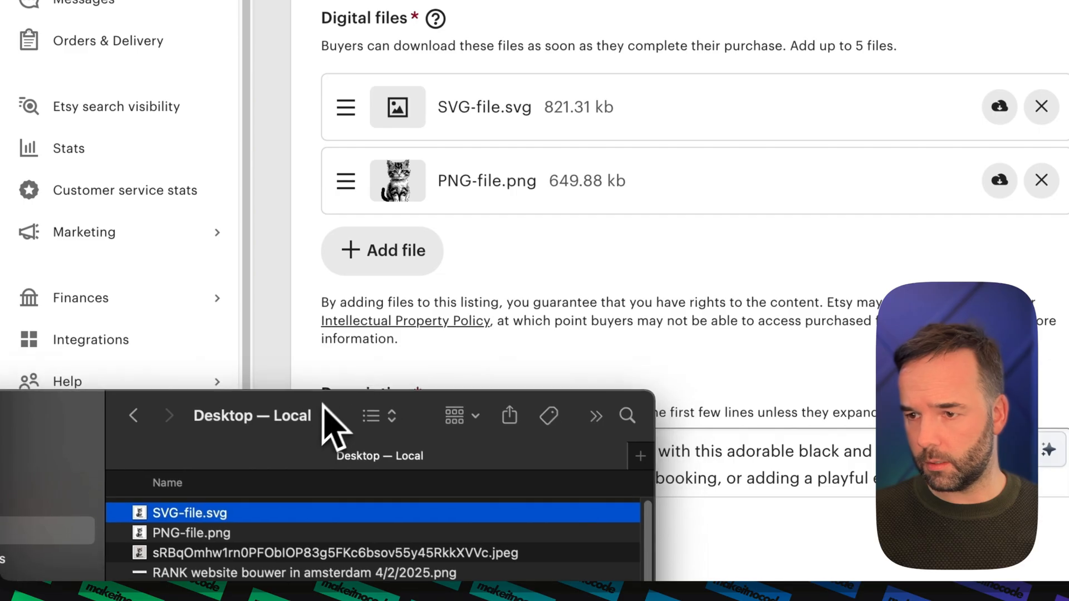
{"action": "left_click_drag", "start_coordinate": [325, 411], "coordinate": [303, 435]}
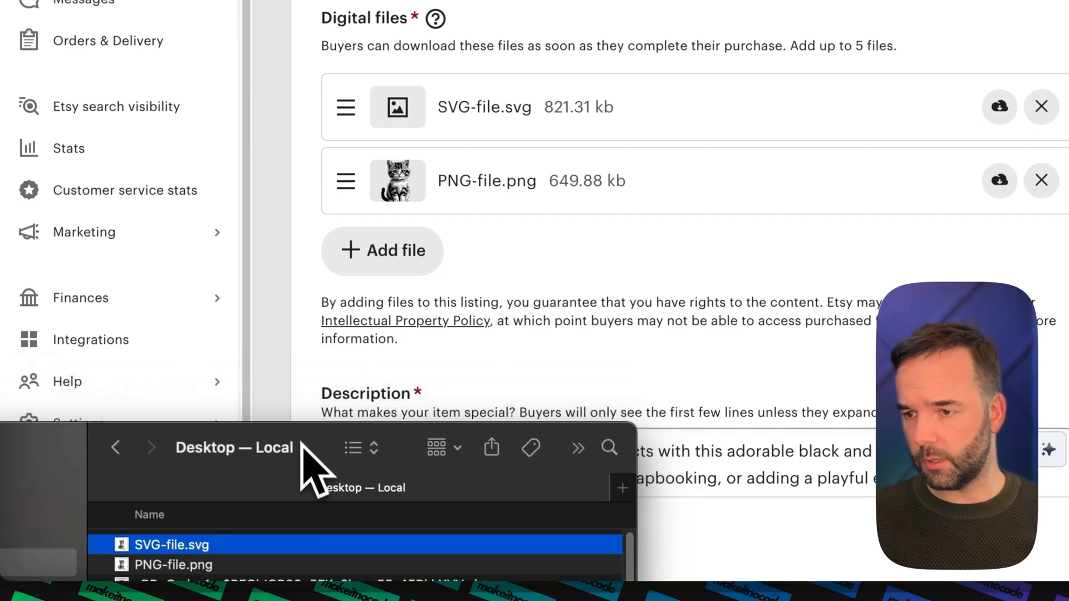
{"action": "key", "text": "space"}
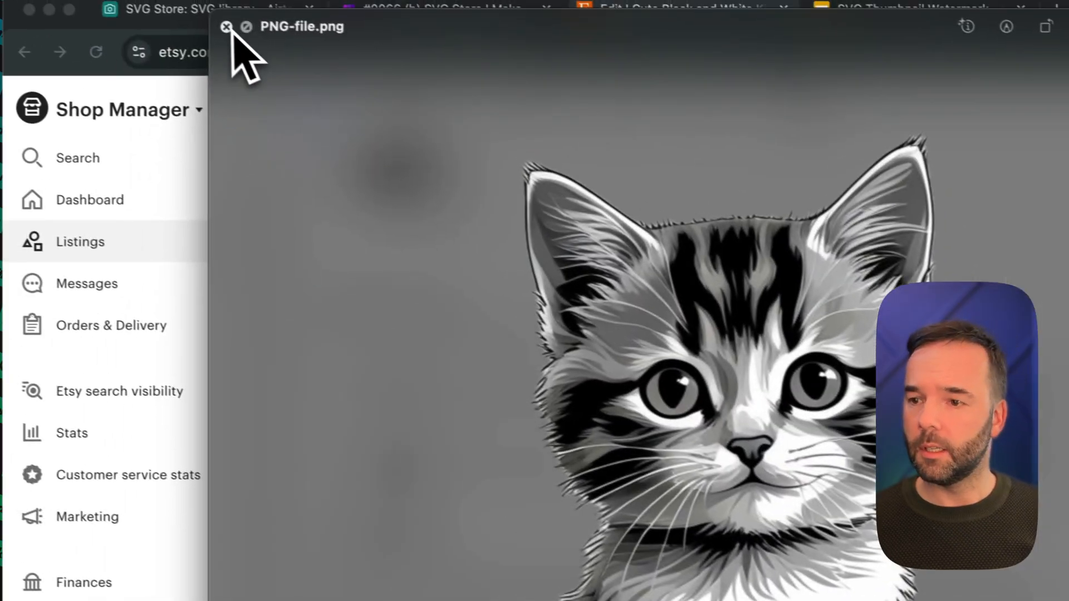
{"action": "left_click", "coordinate": [229, 28]}
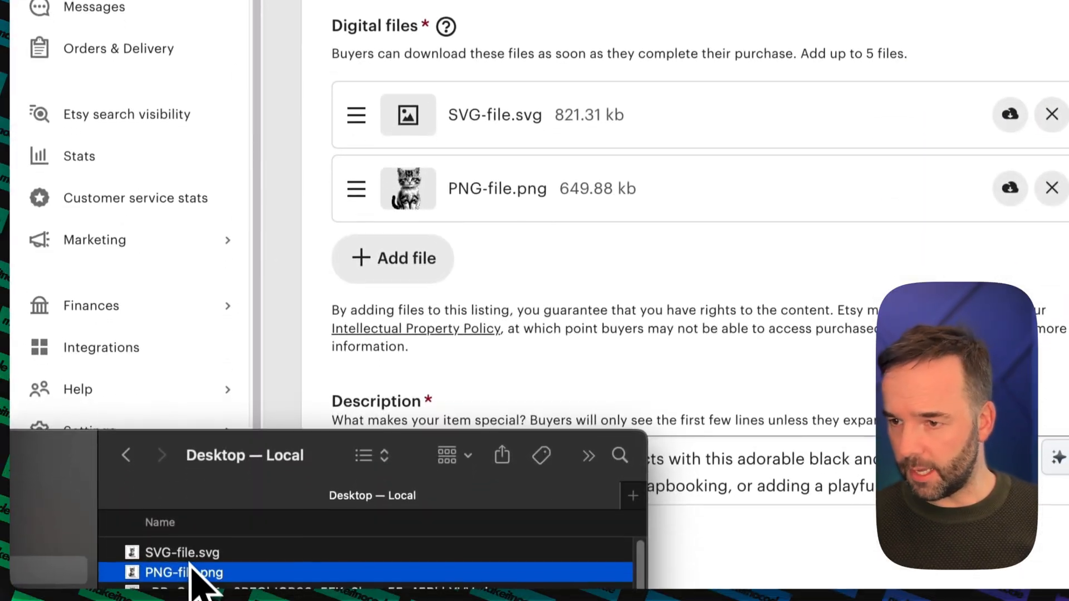
Preview SVG-file.svg from the desktop folder, inspect the whole kitten illustration, and close the preview
{"action": "left_click", "coordinate": [191, 552]}
{"action": "key", "text": "space"}
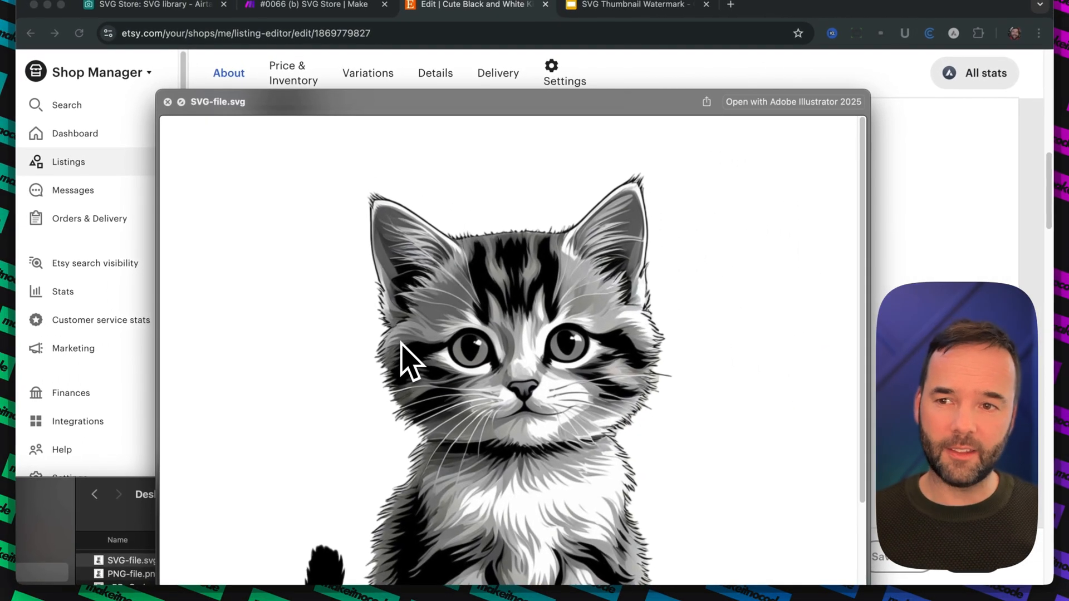
{"action": "scroll", "coordinate": [413, 347], "scroll_direction": "down", "scroll_amount": 5}
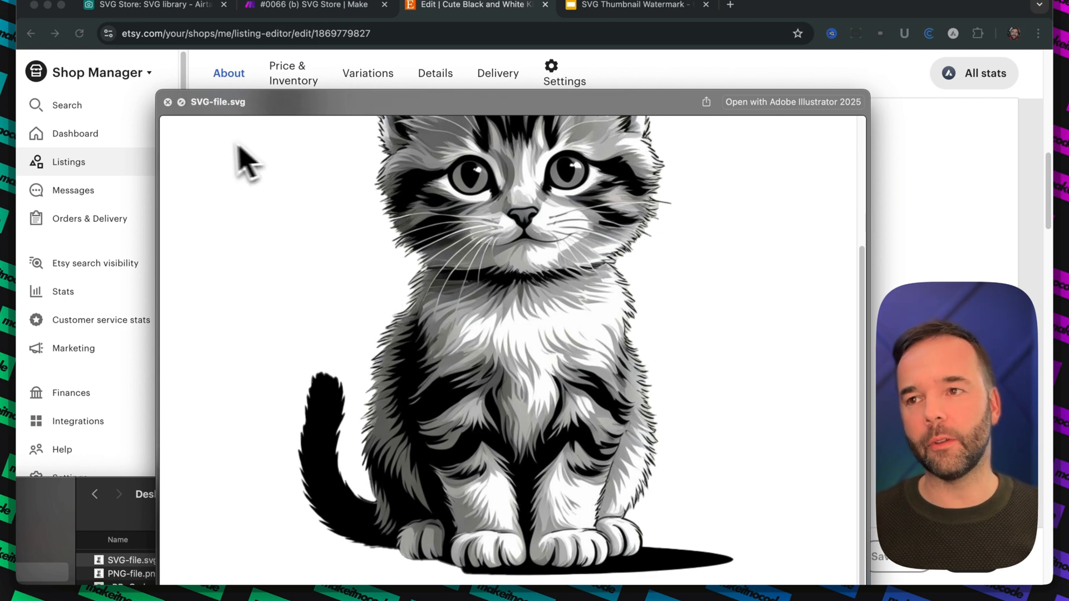
{"action": "scroll", "coordinate": [380, 348], "scroll_direction": "up", "scroll_amount": 5}
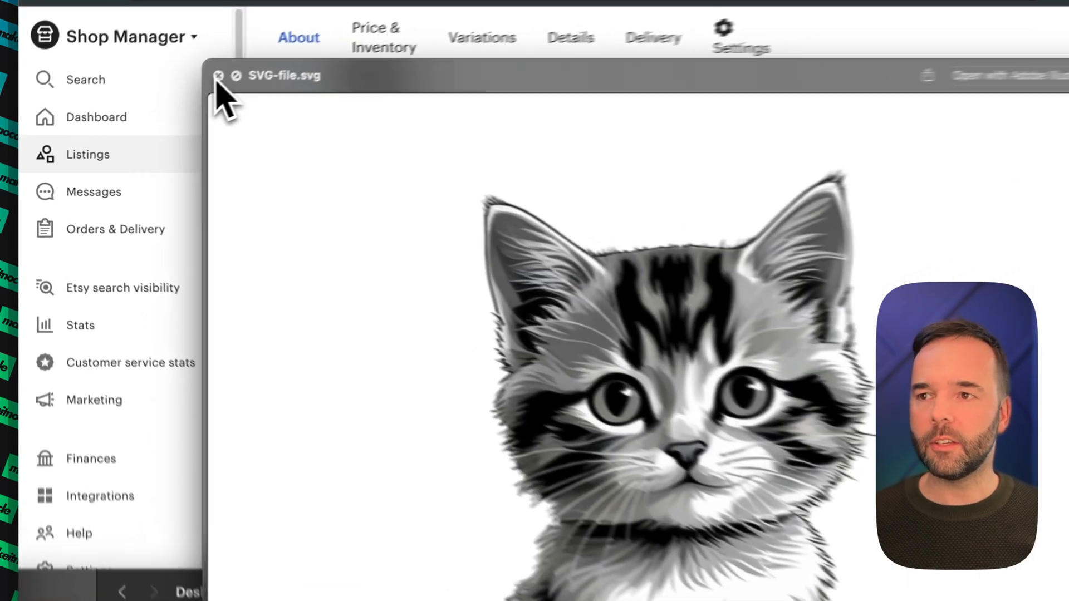
{"action": "left_click", "coordinate": [168, 102]}
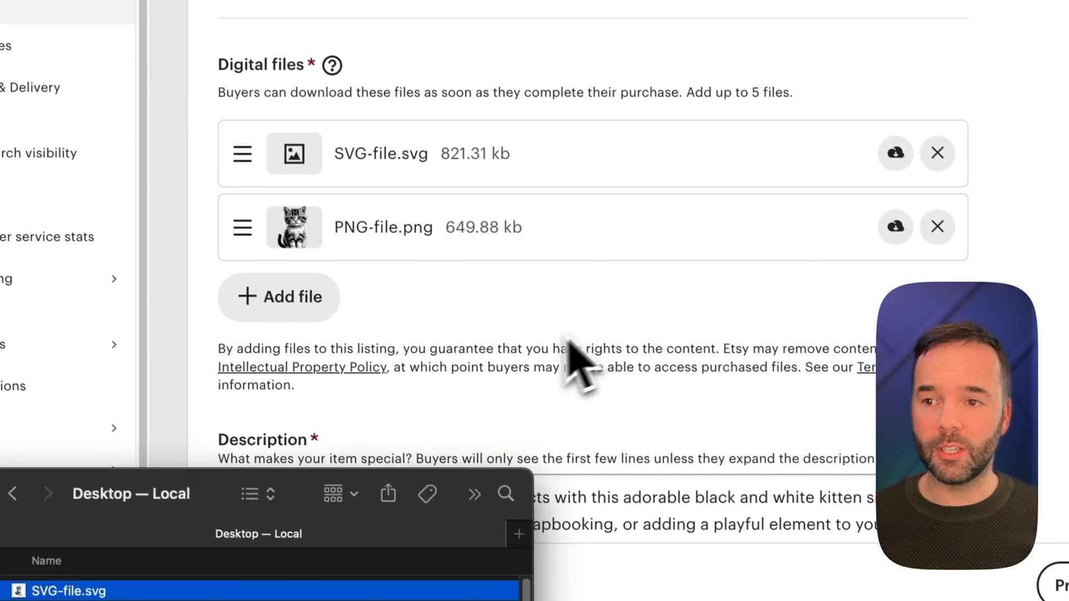
Review the kitten listing's description text in the Etsy listing editor without changing it
{"action": "scroll", "coordinate": [612, 381], "scroll_direction": "down", "scroll_amount": 5}
{"action": "left_click_drag", "start_coordinate": [255, 178], "coordinate": [575, 215]}
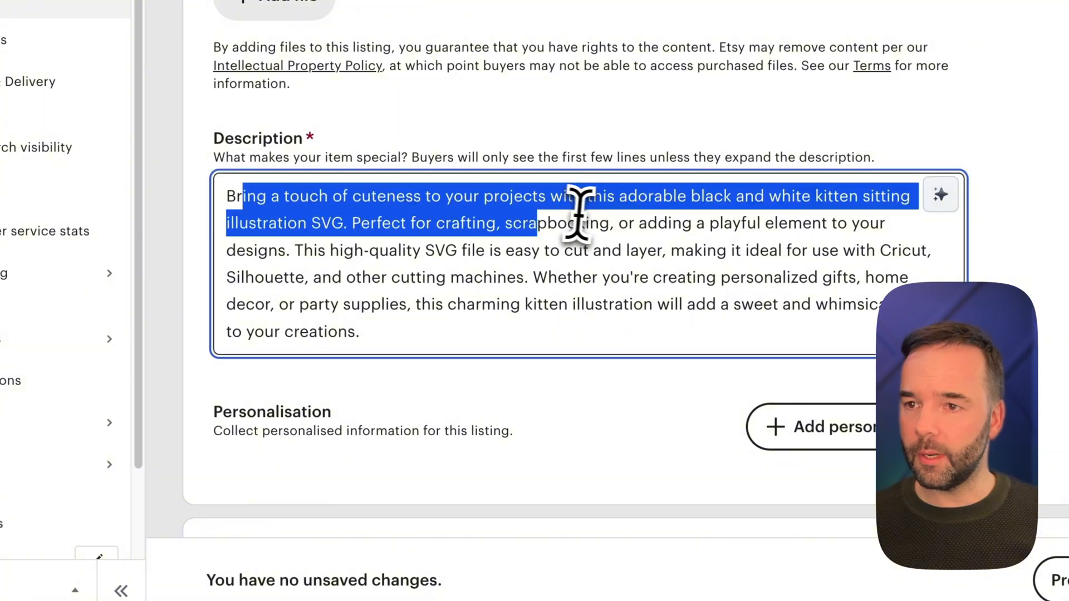
{"action": "left_click", "coordinate": [560, 212]}
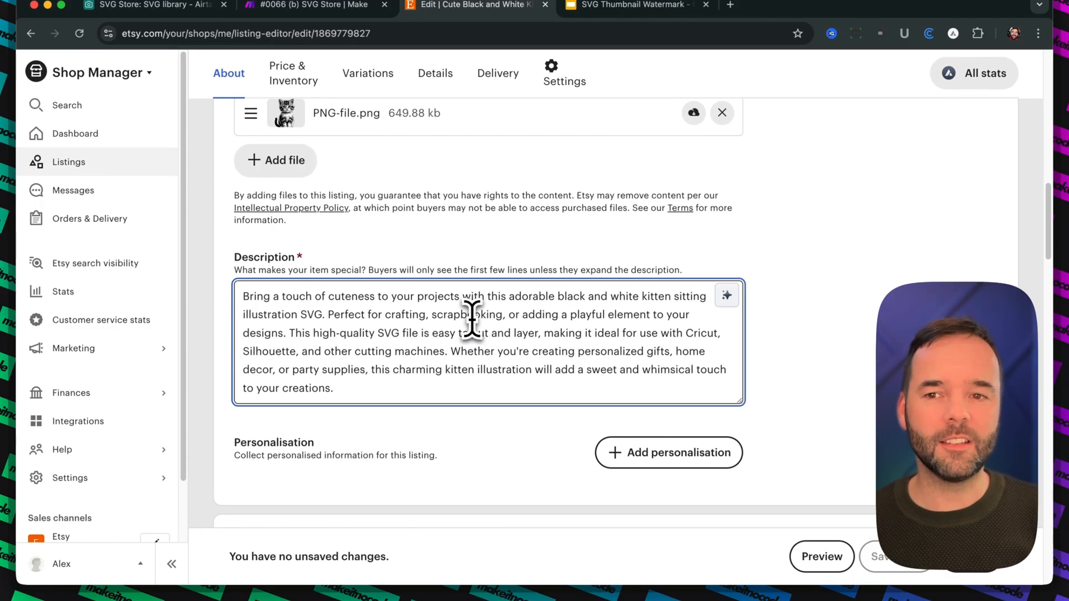
{"action": "scroll", "coordinate": [472, 318], "scroll_direction": "up", "scroll_amount": 15}
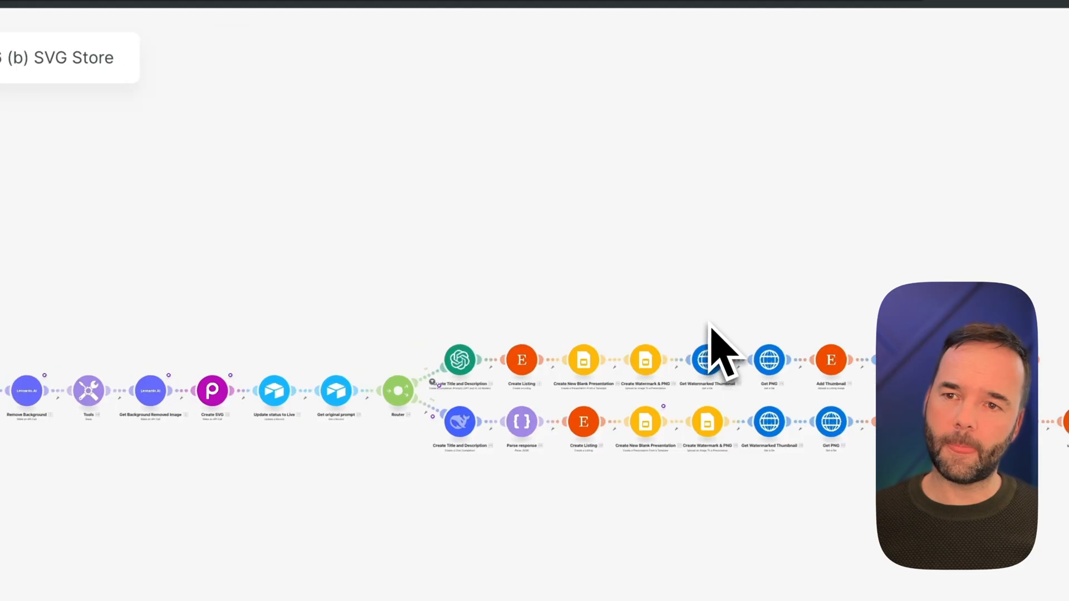
Switch to the SVG Store scenario in Make and view the API documentation note on the Remove Background module
{"action": "scroll", "coordinate": [711, 346], "scroll_direction": "up", "scroll_amount": 3}
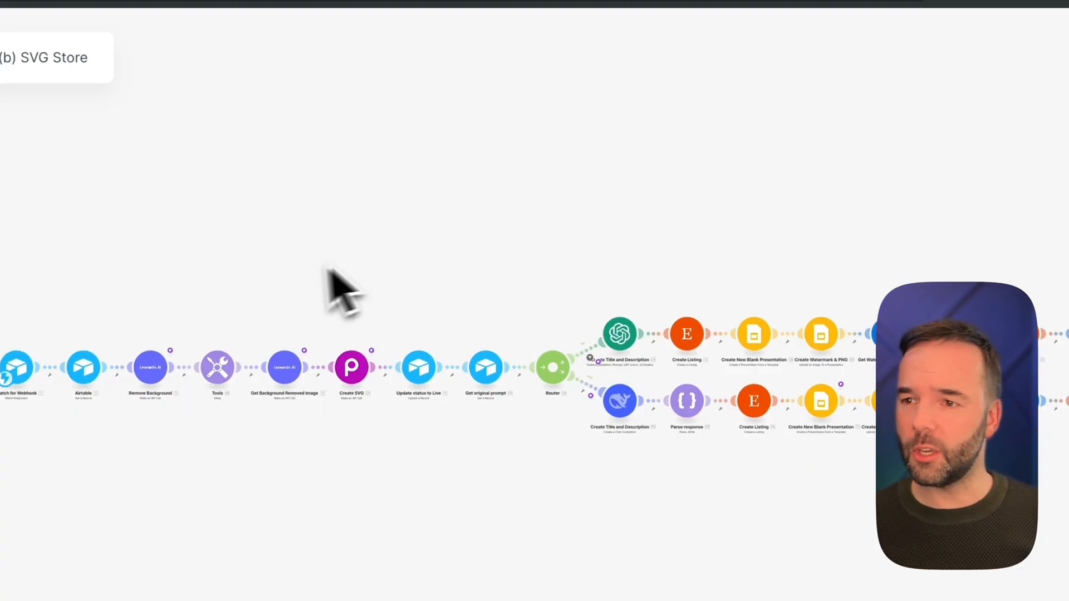
{"action": "scroll", "coordinate": [444, 219], "scroll_direction": "up", "scroll_amount": 3}
{"action": "left_click_drag", "start_coordinate": [429, 232], "coordinate": [641, 230]}
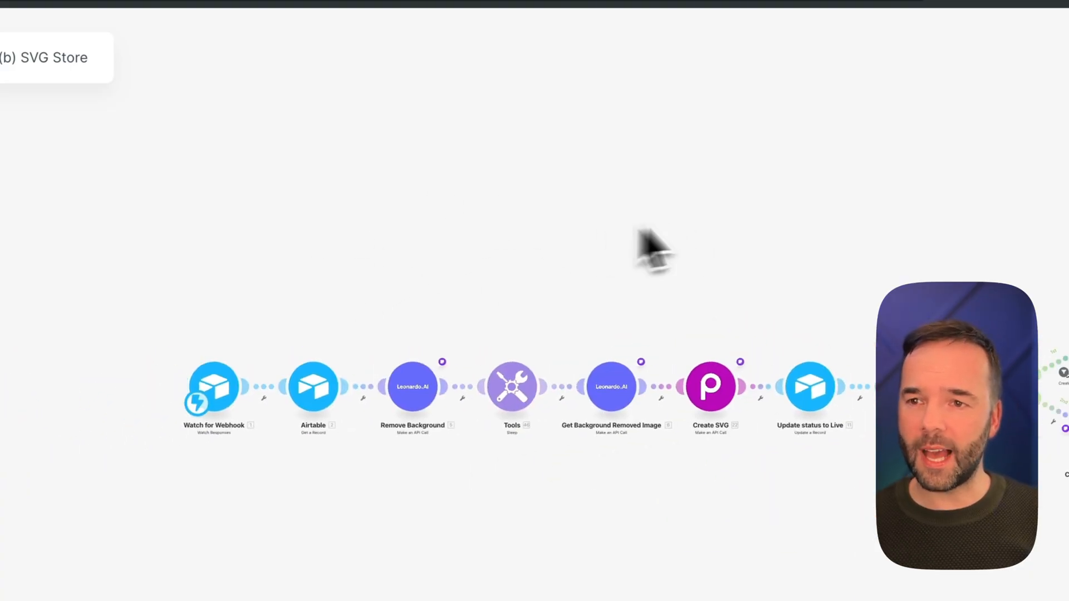
{"action": "scroll", "coordinate": [655, 238], "scroll_direction": "up", "scroll_amount": 5}
{"action": "scroll", "coordinate": [655, 238], "scroll_direction": "up", "scroll_amount": 1}
{"action": "left_click_drag", "start_coordinate": [410, 367], "coordinate": [633, 217]}
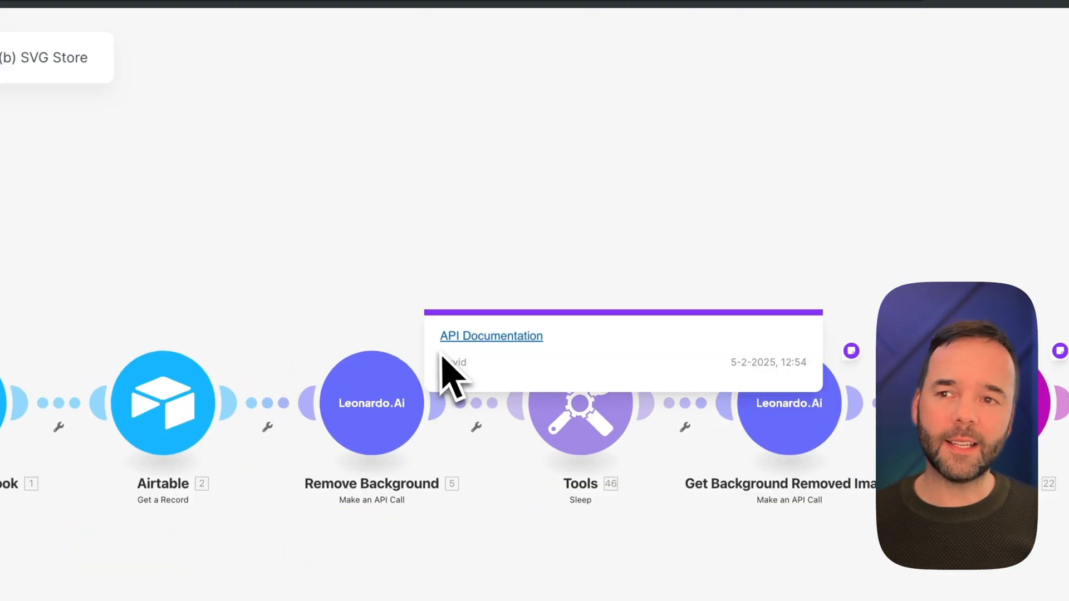
{"action": "left_click", "coordinate": [442, 350]}
{"action": "left_click_drag", "start_coordinate": [625, 117], "coordinate": [326, 174]}
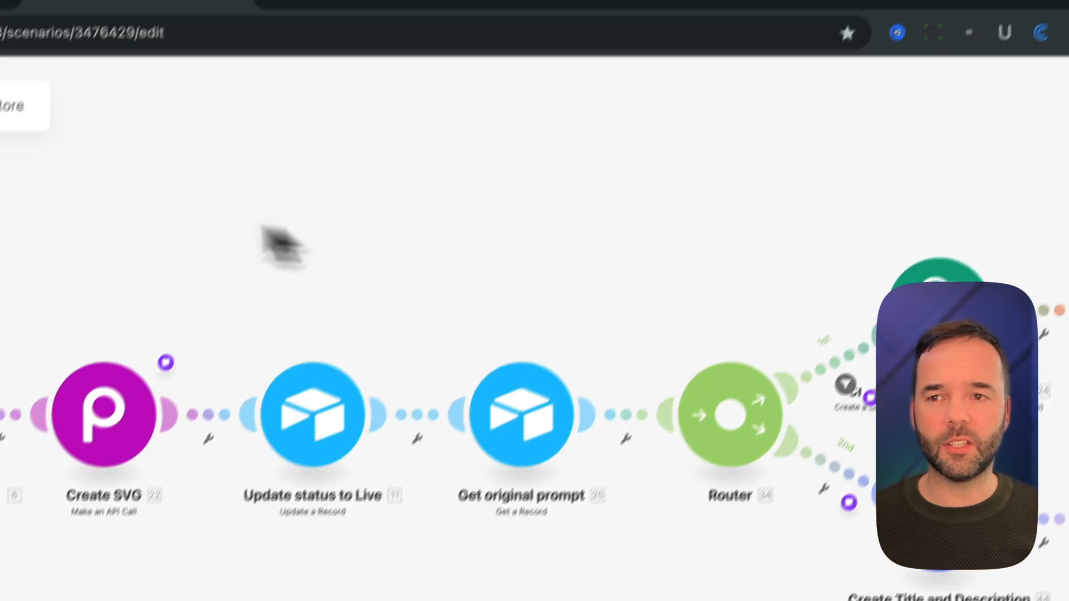
Open the filter on the router's first route to check its condition, and close it without changes
{"action": "scroll", "coordinate": [437, 187], "scroll_direction": "down", "scroll_amount": 5}
{"action": "left_click", "coordinate": [464, 121]}
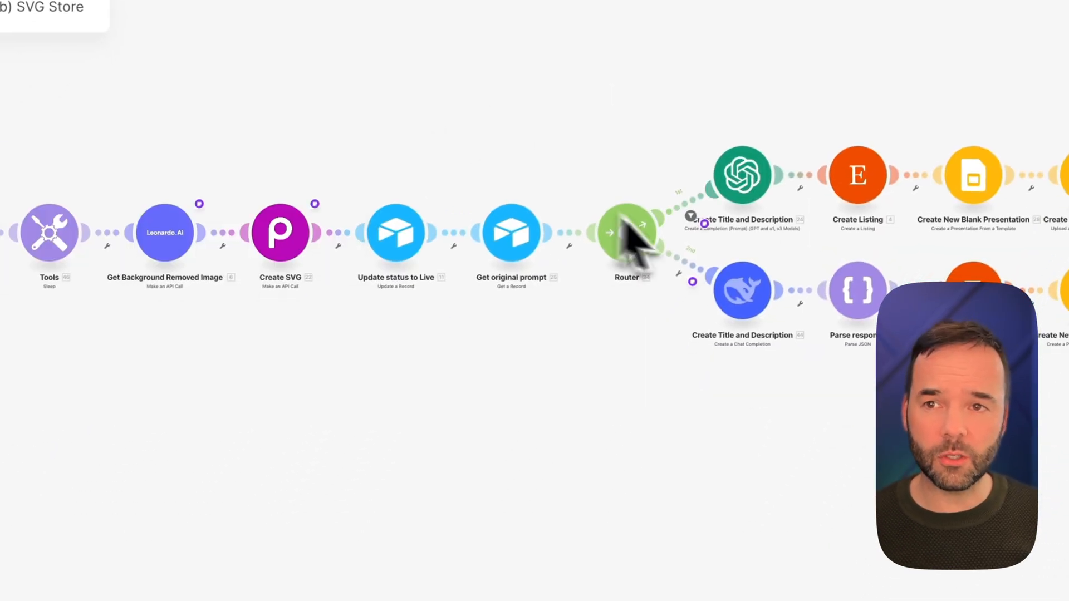
{"action": "left_click", "coordinate": [691, 215]}
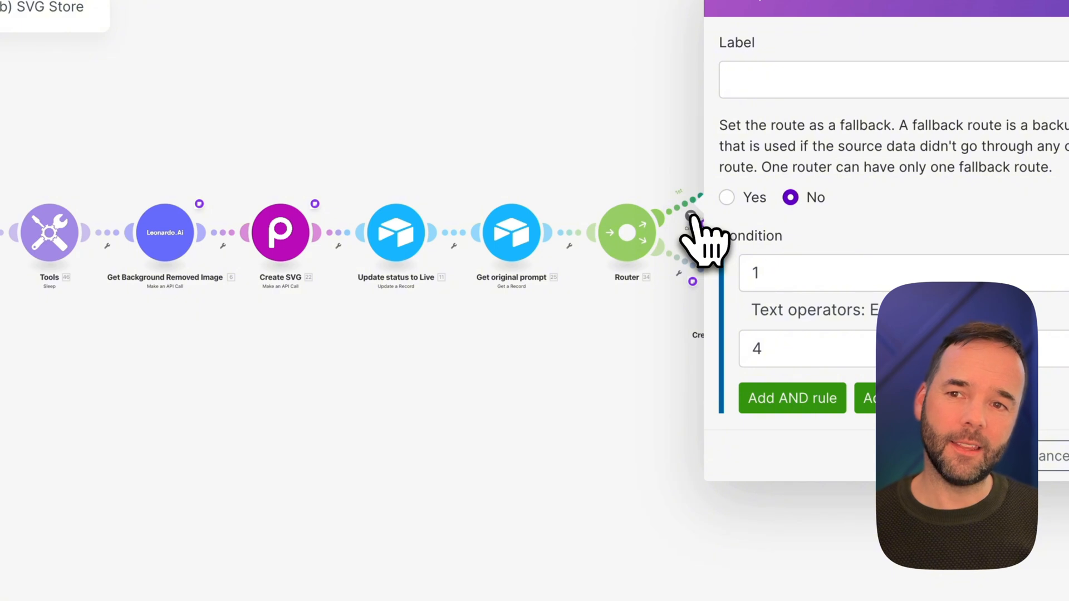
{"action": "left_click", "coordinate": [562, 114]}
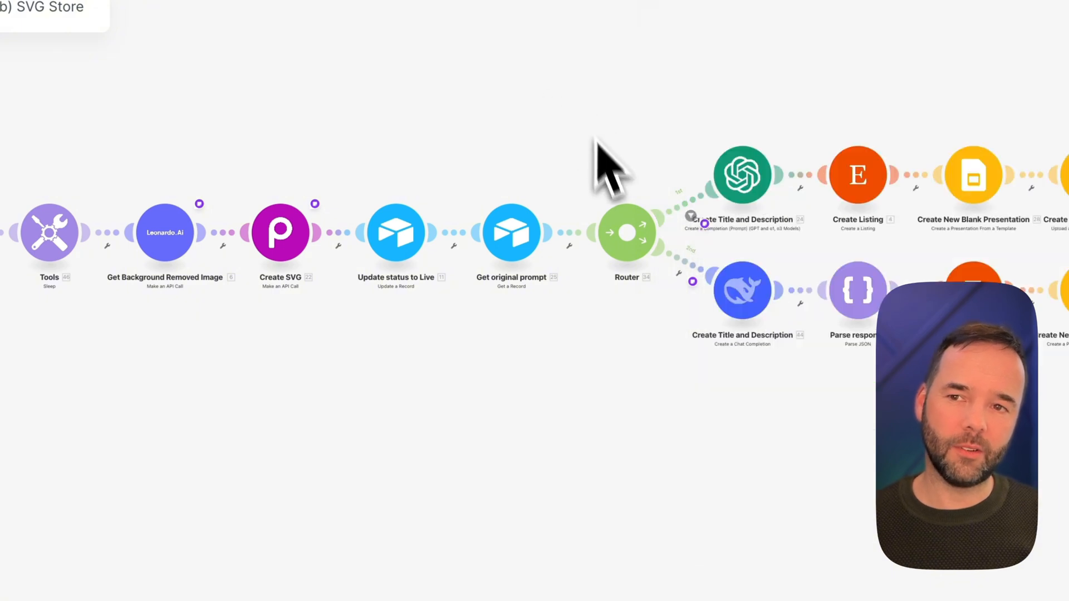
Examine the modules along both router routes and view the API documentation note on the first route's upload SVG module
{"action": "left_click_drag", "start_coordinate": [752, 408], "coordinate": [331, 461]}
{"action": "scroll", "coordinate": [401, 410], "scroll_direction": "up", "scroll_amount": 6}
{"action": "scroll", "coordinate": [401, 409], "scroll_direction": "up", "scroll_amount": 1}
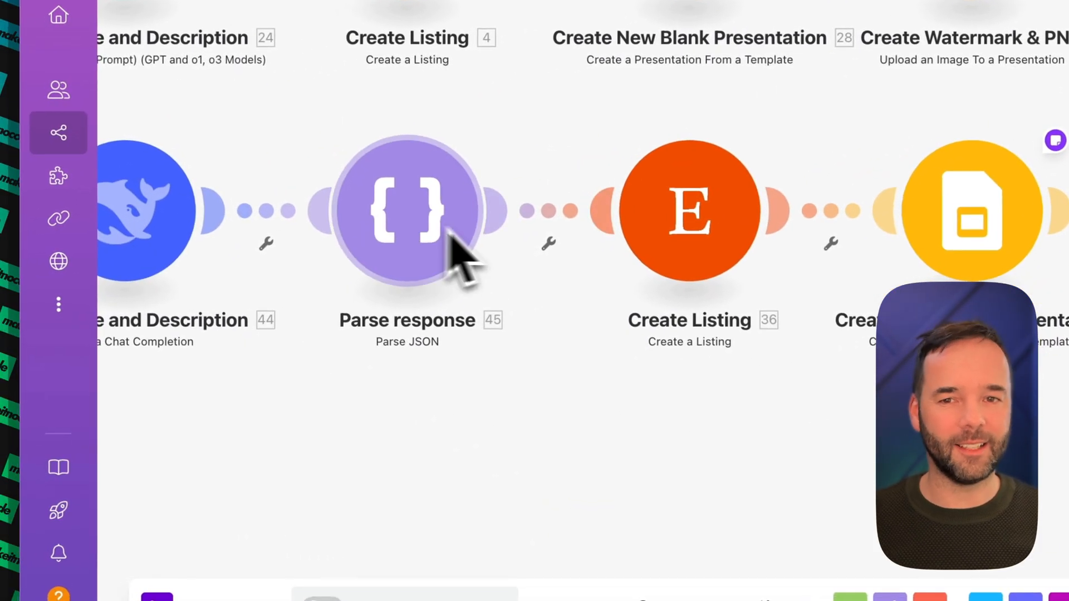
{"action": "left_click_drag", "start_coordinate": [836, 462], "coordinate": [602, 449]}
{"action": "scroll", "coordinate": [487, 451], "scroll_direction": "down", "scroll_amount": 10}
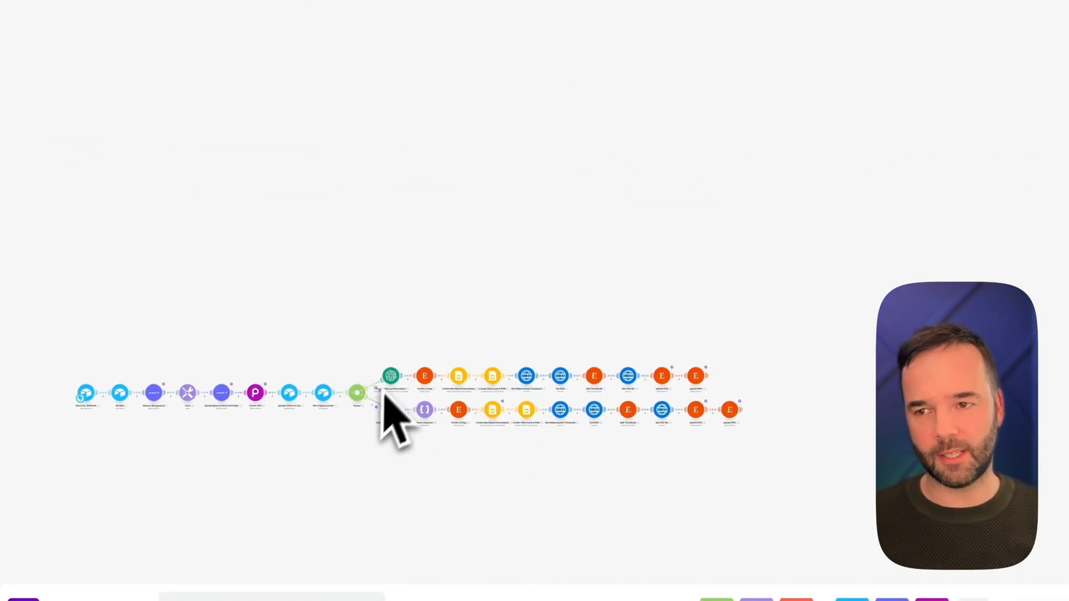
{"action": "scroll", "coordinate": [393, 379], "scroll_direction": "up", "scroll_amount": 10}
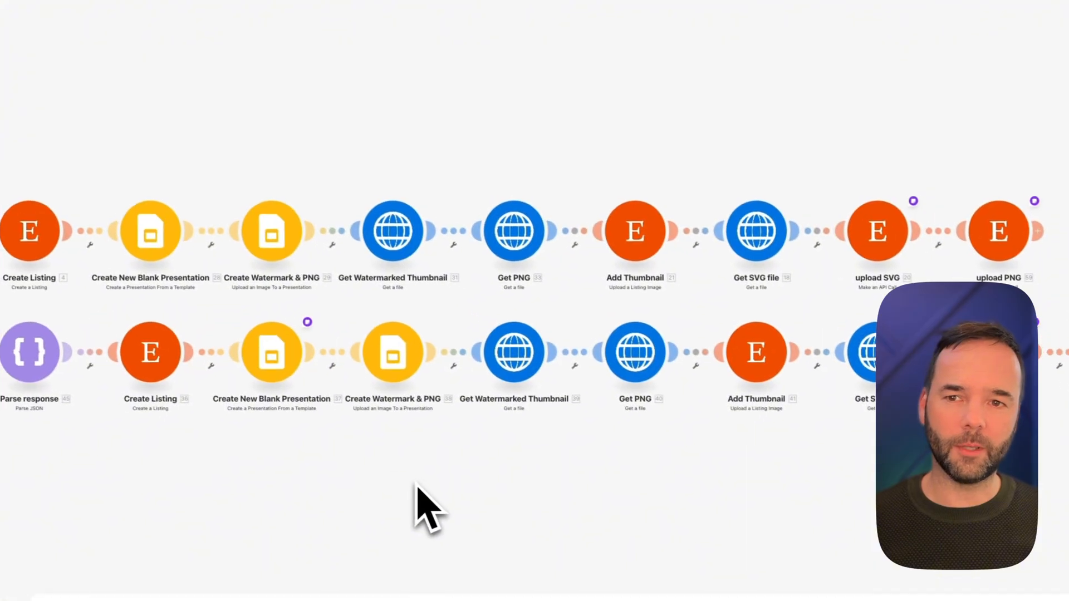
{"action": "left_click_drag", "start_coordinate": [607, 496], "coordinate": [311, 519]}
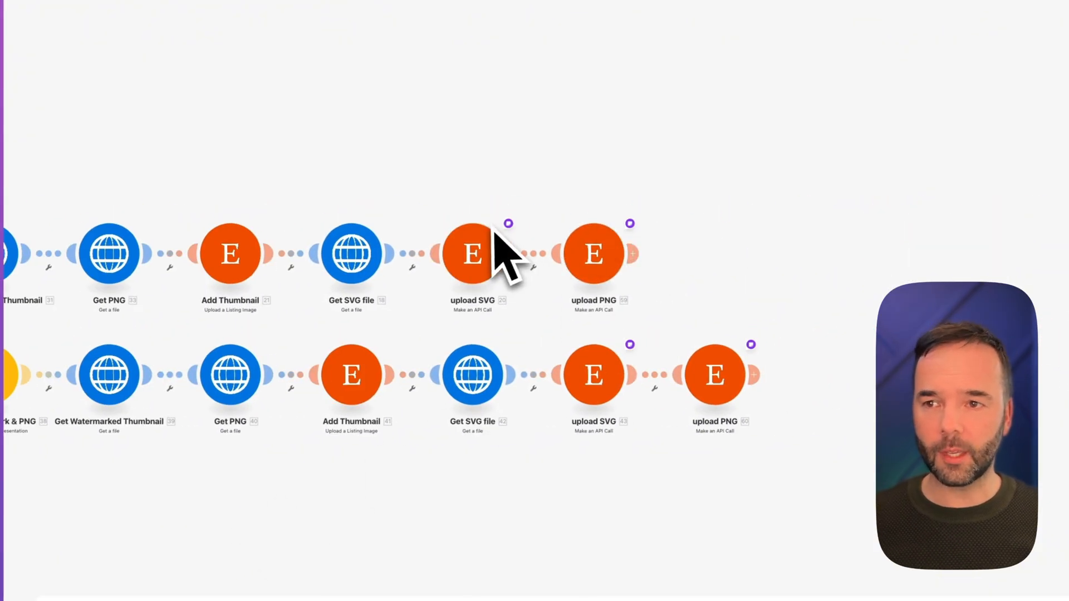
{"action": "left_click", "coordinate": [511, 225]}
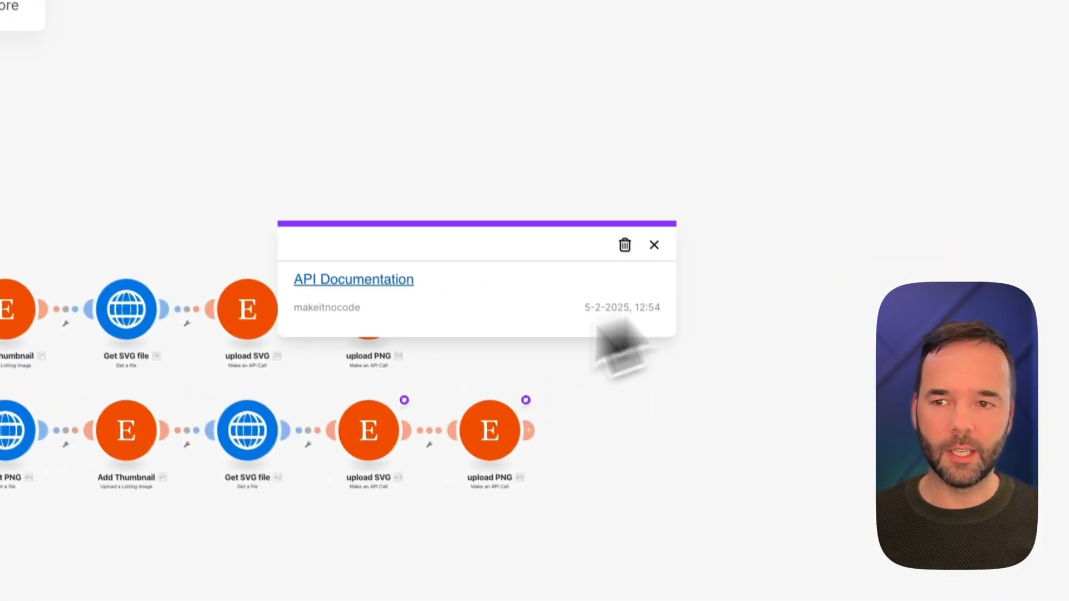
{"action": "left_click", "coordinate": [568, 508]}
{"action": "scroll", "coordinate": [460, 529], "scroll_direction": "up", "scroll_amount": 8}
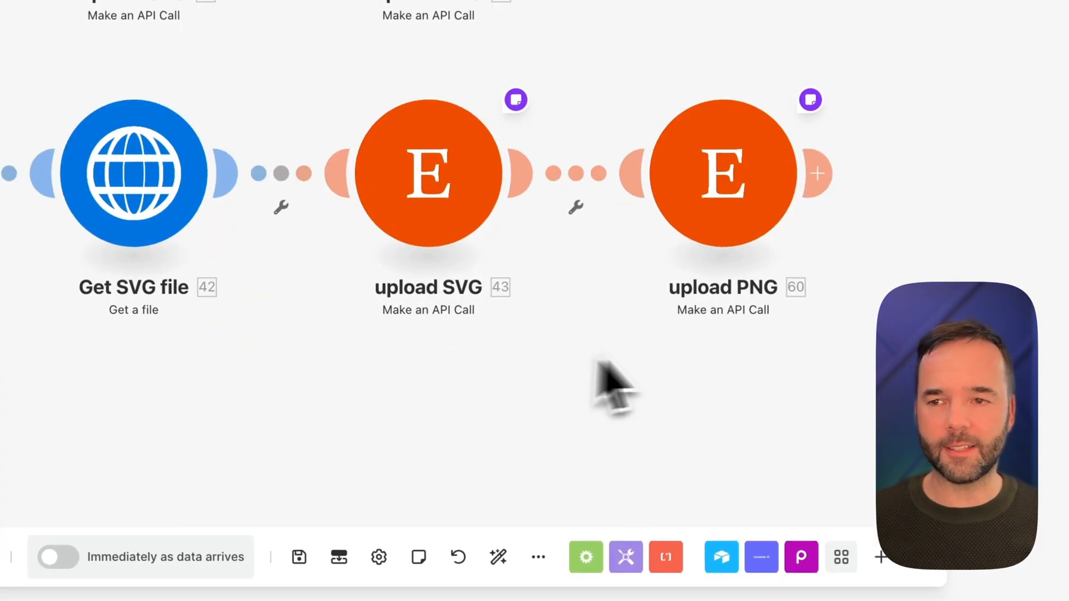
{"action": "scroll", "coordinate": [615, 387], "scroll_direction": "down", "scroll_amount": 10}
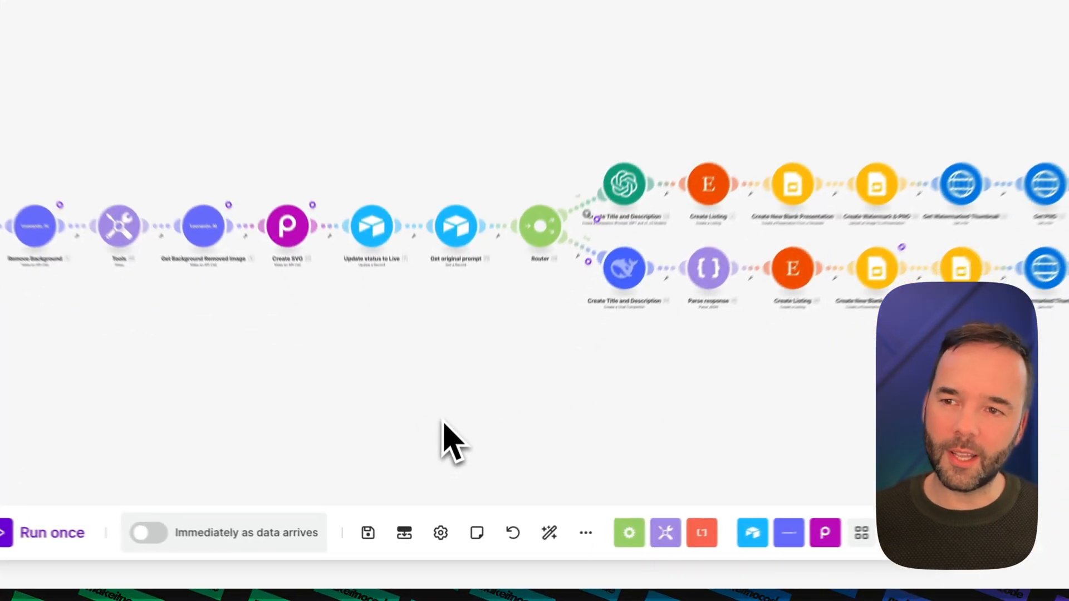
{"action": "scroll", "coordinate": [429, 459], "scroll_direction": "up", "scroll_amount": 7}
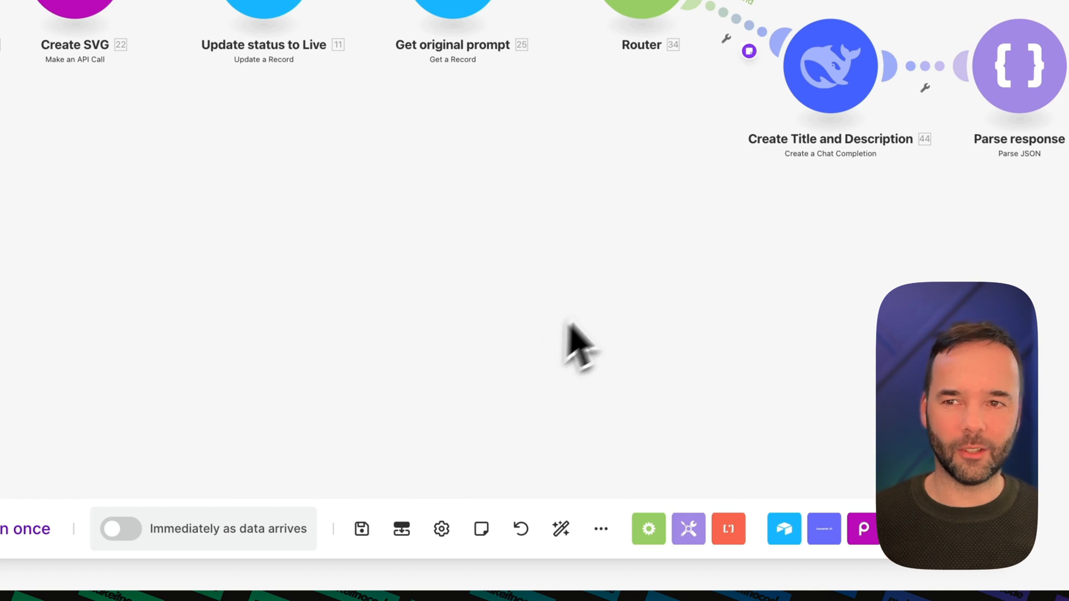
{"action": "left_click_drag", "start_coordinate": [568, 324], "coordinate": [495, 410]}
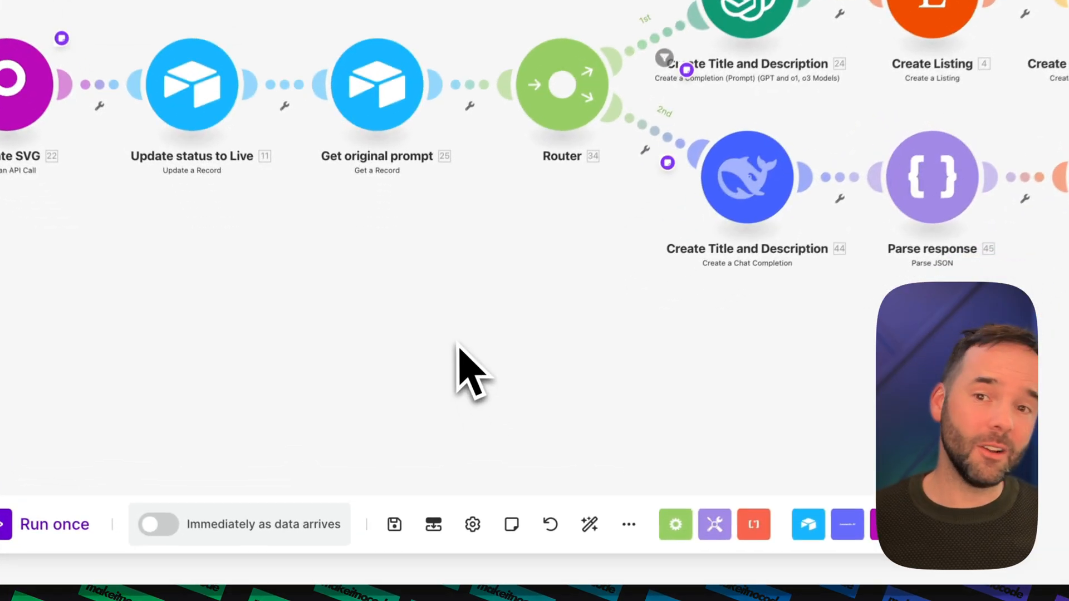
{"action": "scroll", "coordinate": [431, 418], "scroll_direction": "down", "scroll_amount": 3}
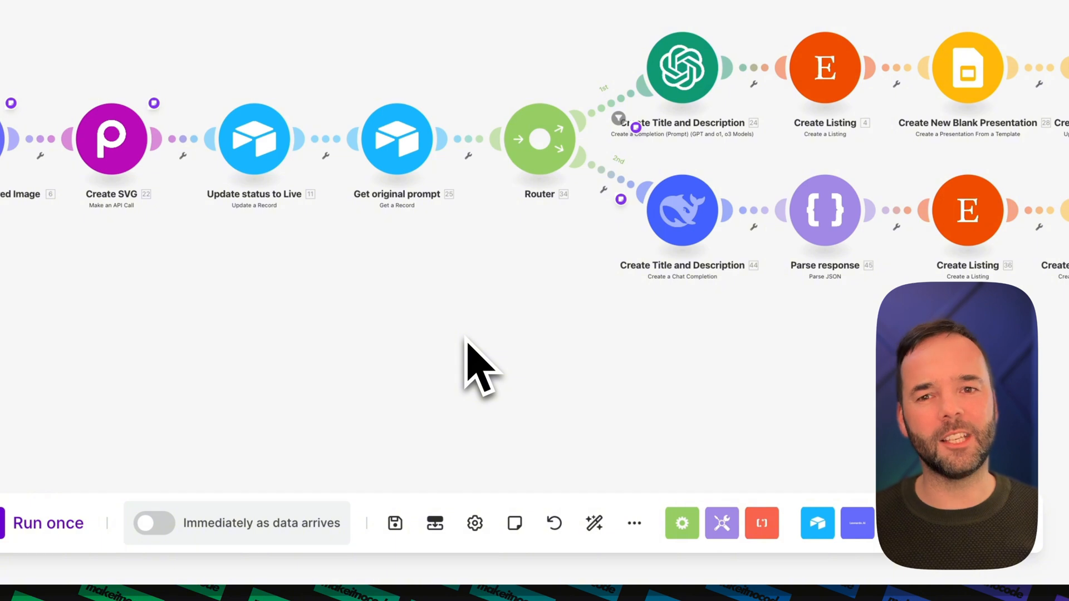